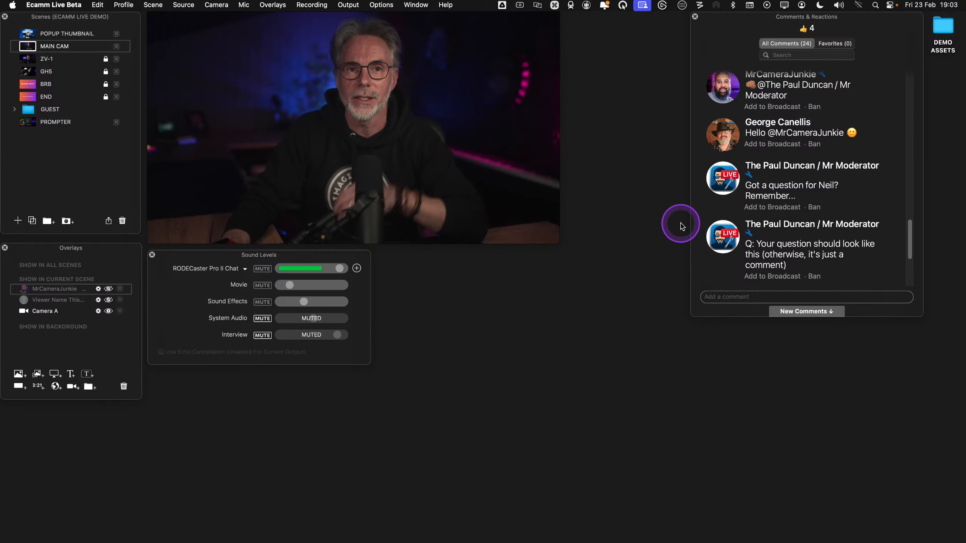
In the General preferences, toggle Show Camera Switcher in Main Window on and off, and disable Show Program Window While In Other Apps
{"action": "mouse_move", "coordinate": [437, 168]}
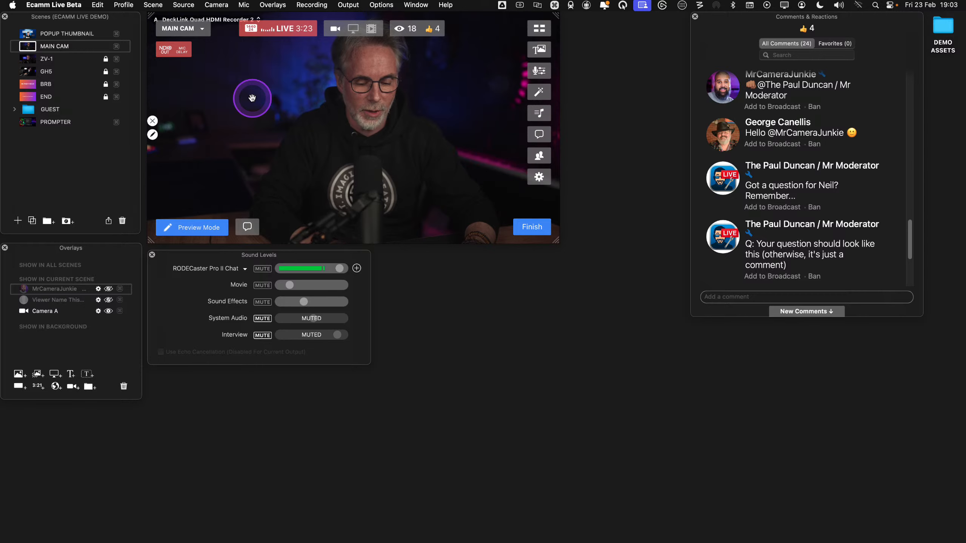
{"action": "key", "text": "super+comma"}
{"action": "left_click", "coordinate": [253, 101]}
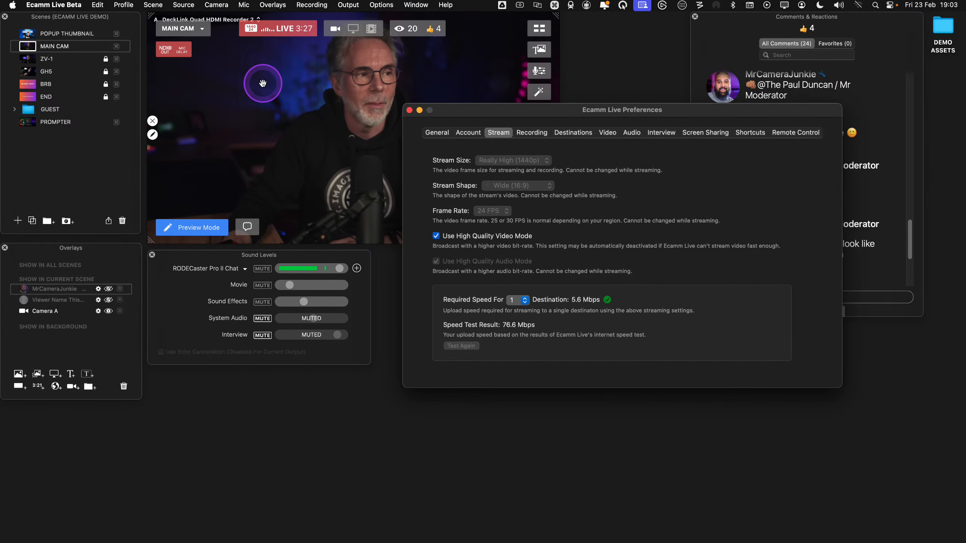
{"action": "left_click", "coordinate": [436, 135]}
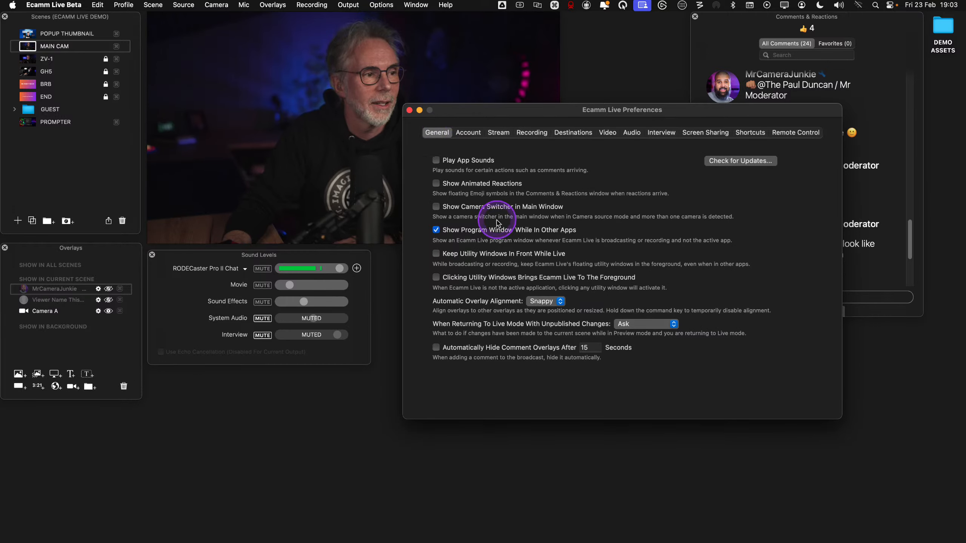
{"action": "left_click", "coordinate": [436, 207]}
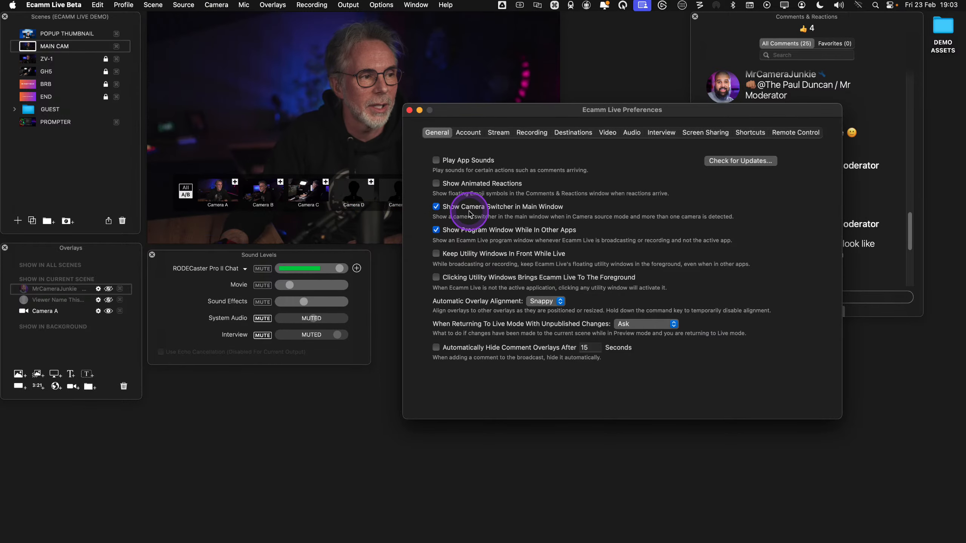
{"action": "left_click", "coordinate": [436, 207]}
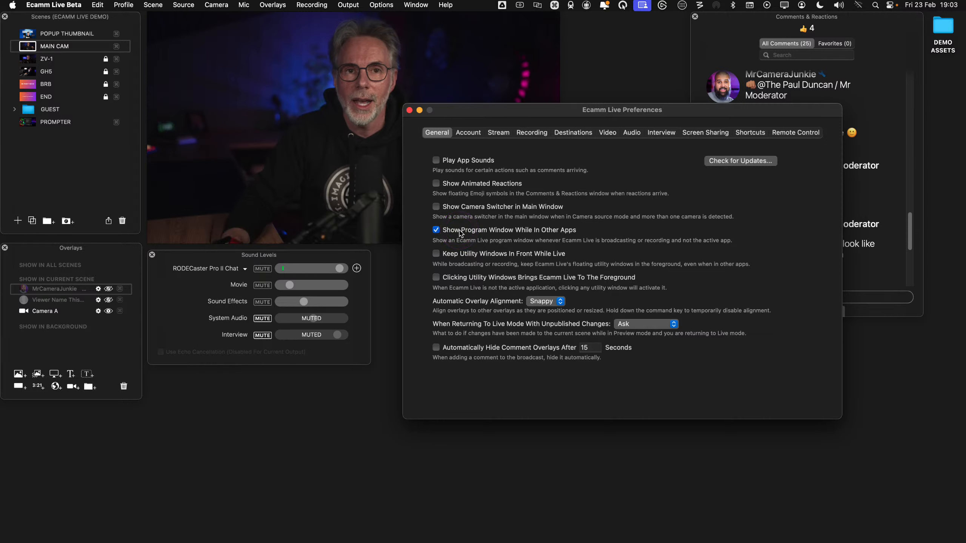
{"action": "mouse_move", "coordinate": [328, 121]}
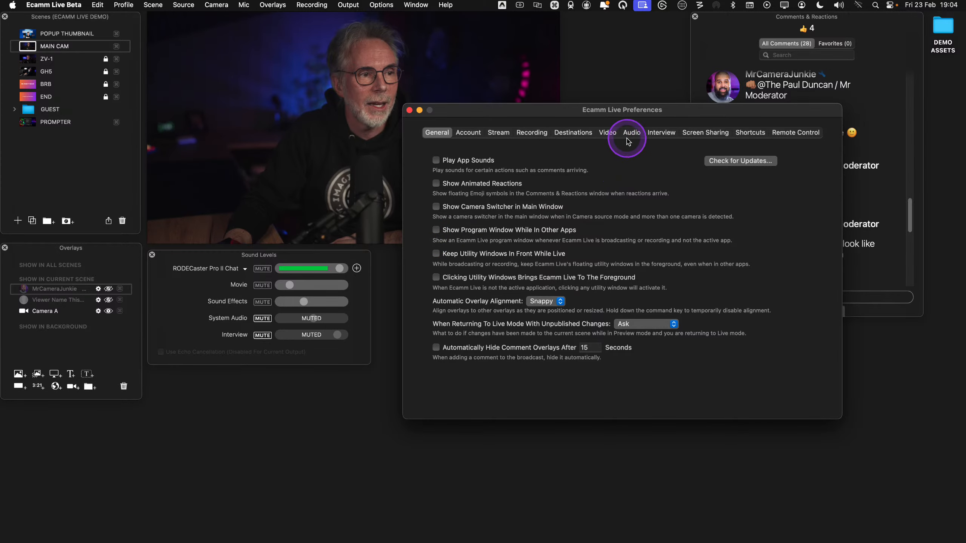
Review the Default Source Mode setting for new scenes in the Video preferences and close the preferences
{"action": "left_click", "coordinate": [609, 134]}
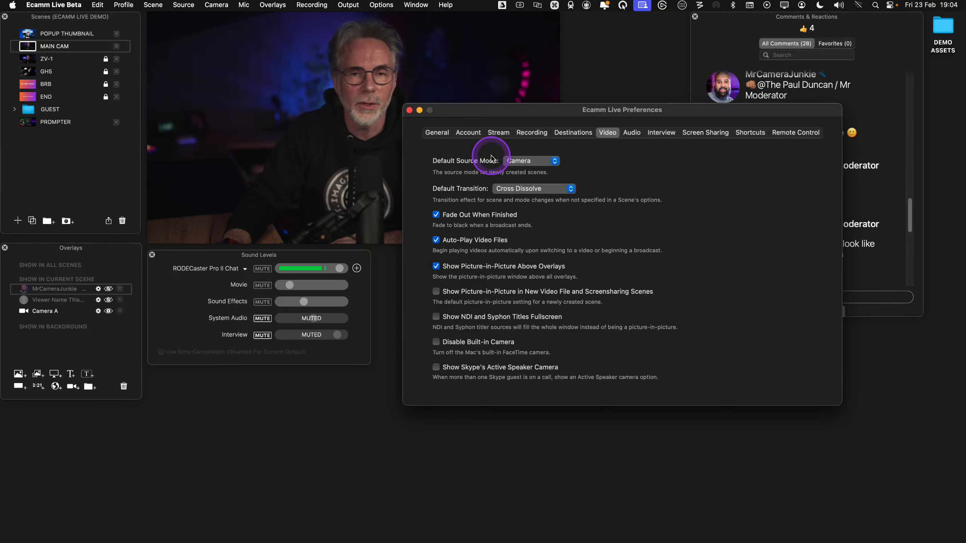
{"action": "left_click", "coordinate": [531, 161]}
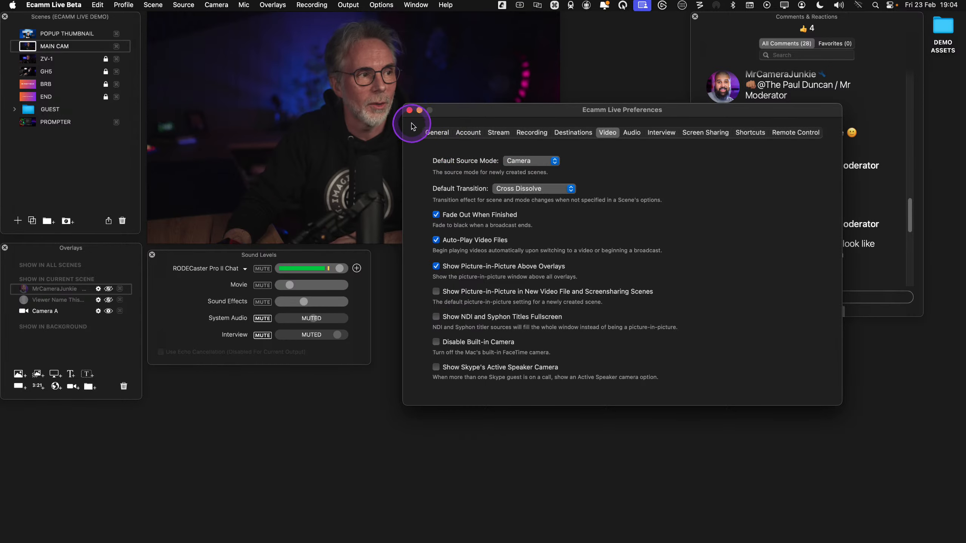
{"action": "left_click", "coordinate": [409, 110]}
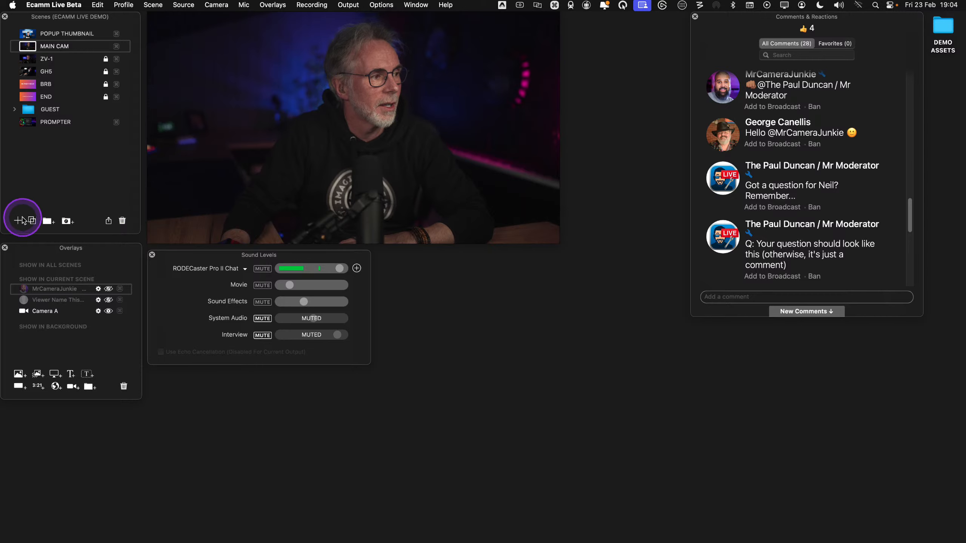
Create a new empty scene below MAIN CAM and set its source mode to Blank
{"action": "key", "text": "ctrl"}
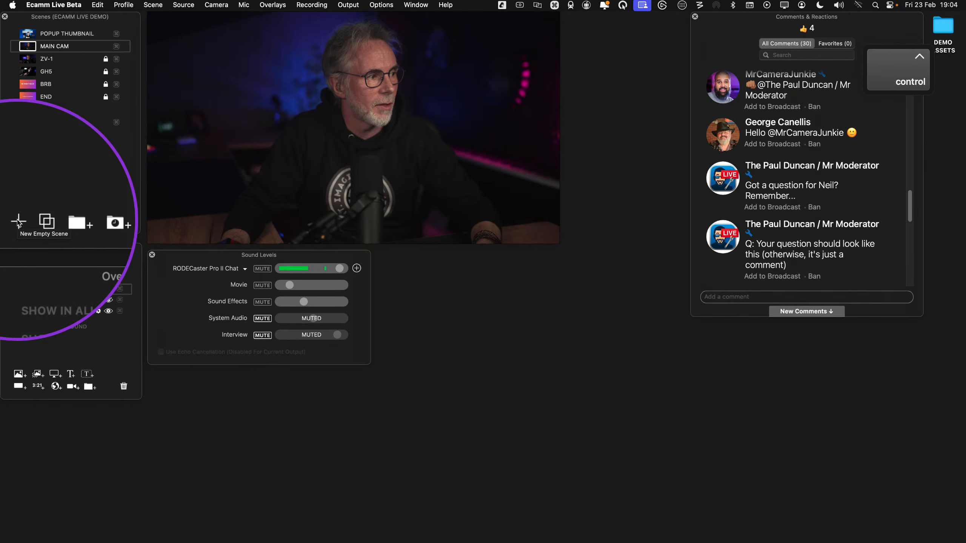
{"action": "left_click", "coordinate": [18, 222]}
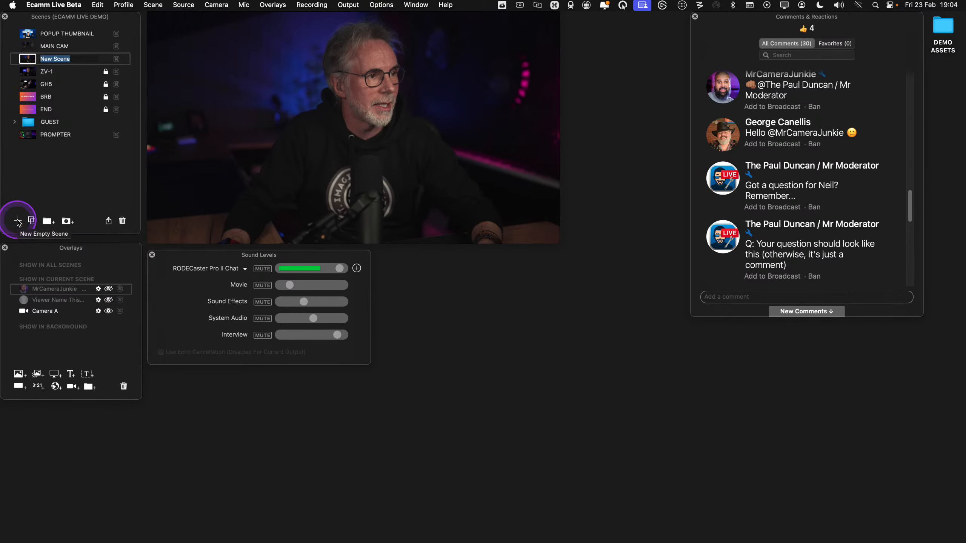
{"action": "mouse_move", "coordinate": [422, 127]}
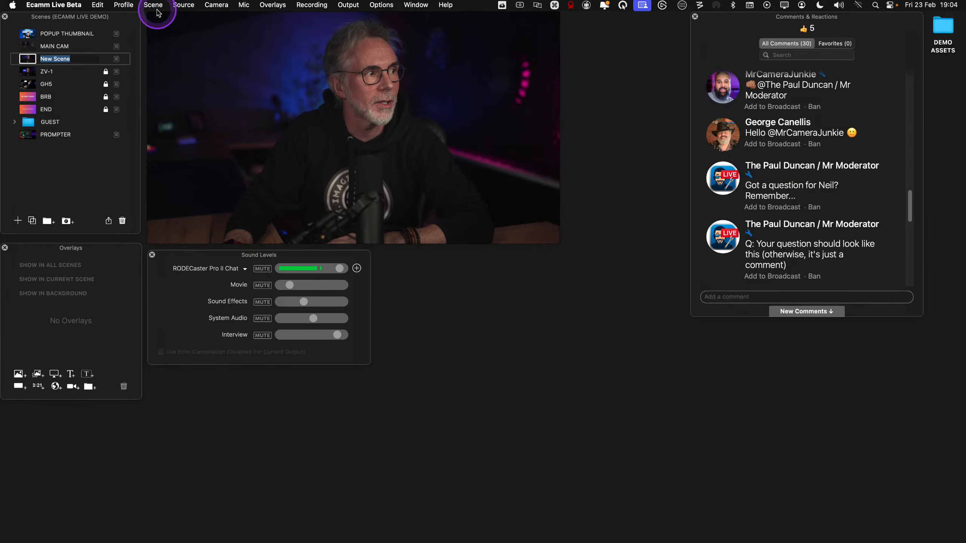
{"action": "key", "text": "ctrl"}
{"action": "left_click", "coordinate": [188, 7]}
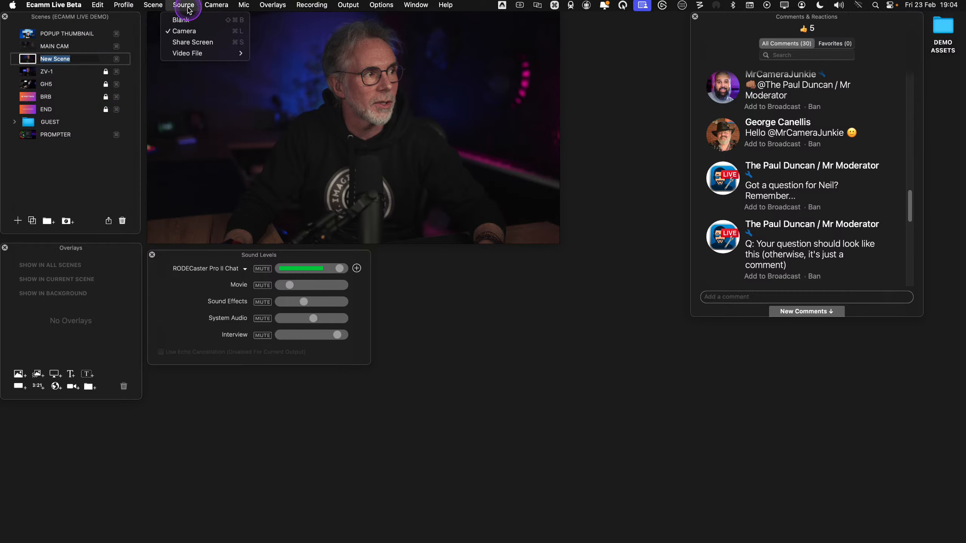
{"action": "left_click", "coordinate": [186, 20]}
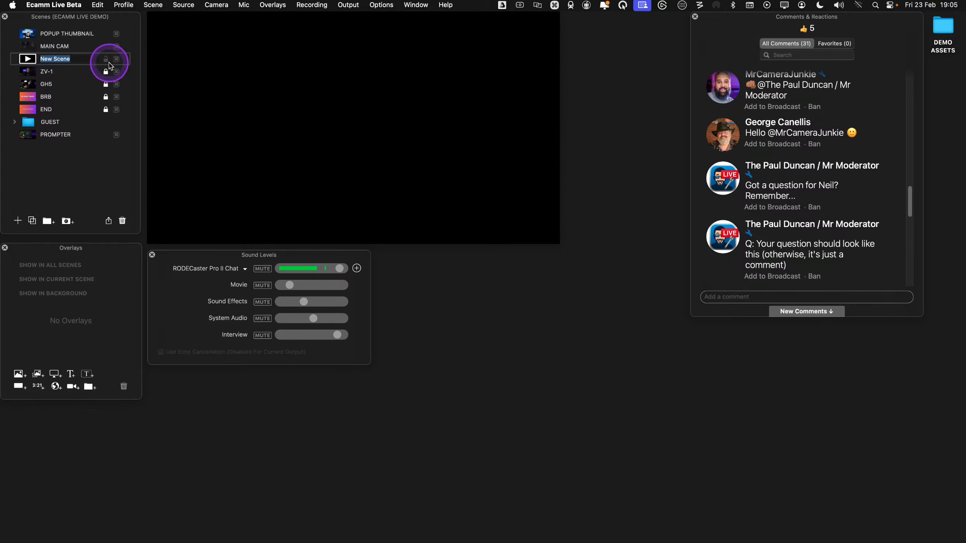
Switch back to the MAIN CAM scene and bring the newest viewer comments into view
{"action": "left_click", "coordinate": [28, 48]}
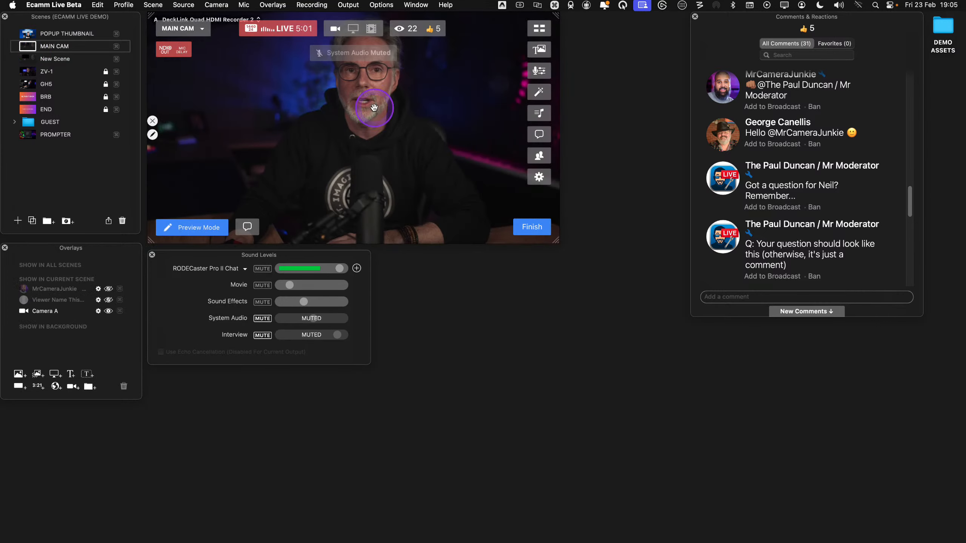
{"action": "scroll", "coordinate": [823, 247], "scroll_direction": "down", "scroll_amount": 10}
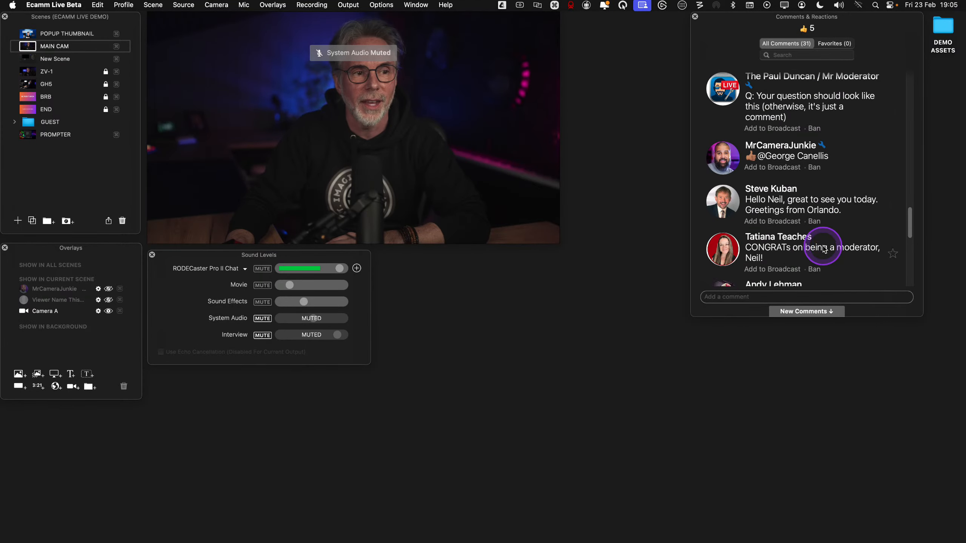
{"action": "scroll", "coordinate": [823, 249], "scroll_direction": "down", "scroll_amount": 3}
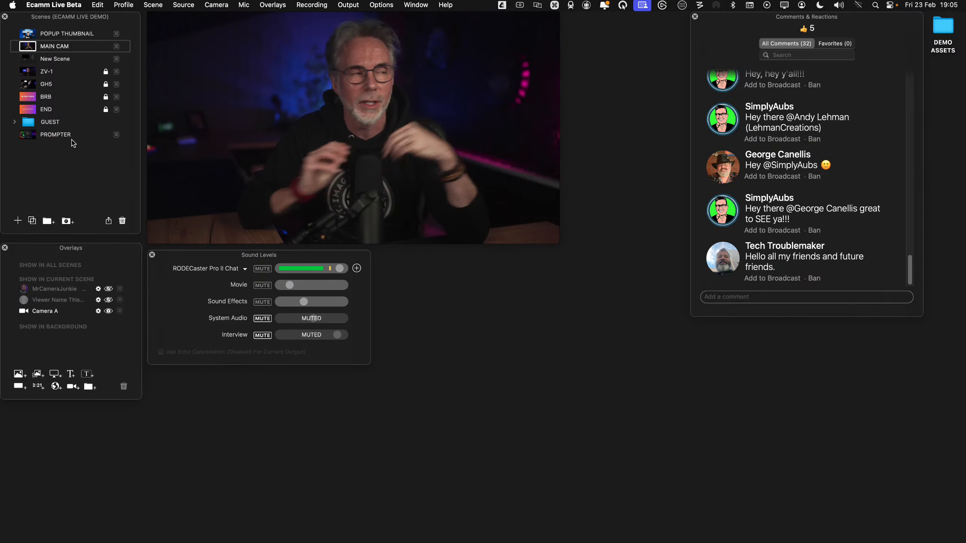
{"action": "key", "text": "ctrl"}
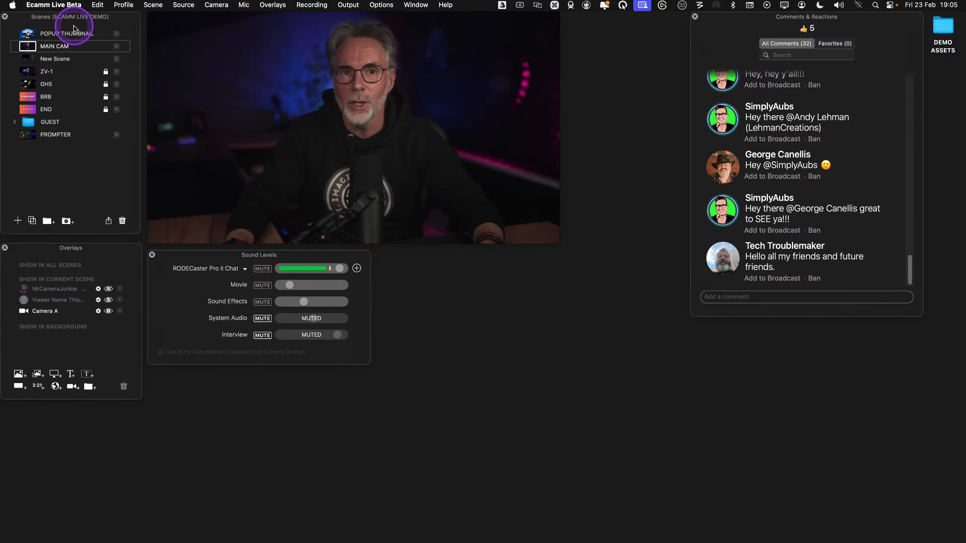
{"action": "mouse_move", "coordinate": [200, 43]}
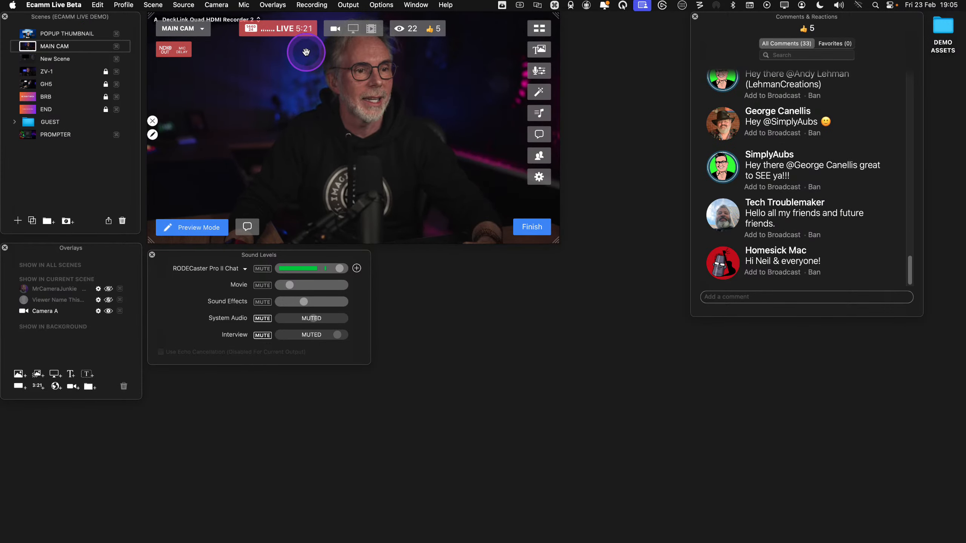
{"action": "key", "text": "ctrl"}
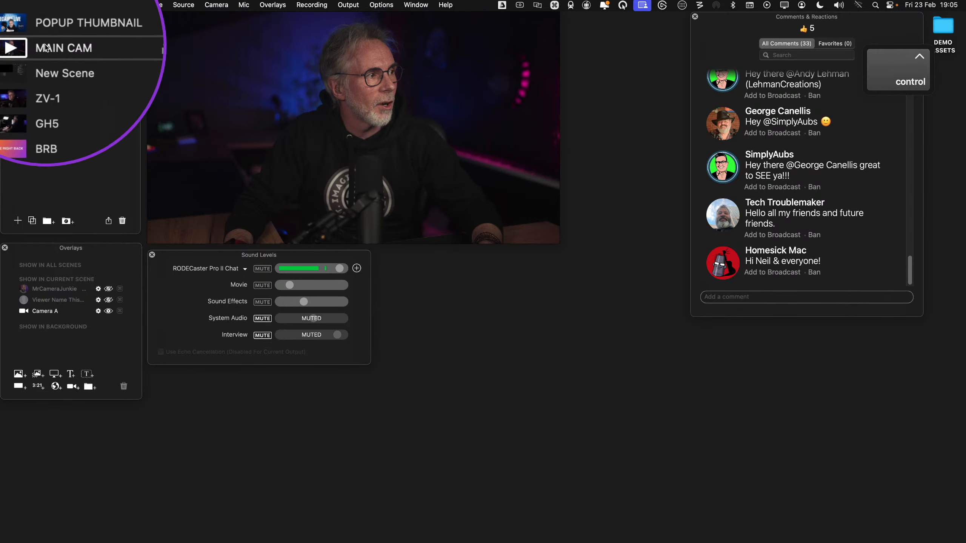
{"action": "key", "text": "ctrl"}
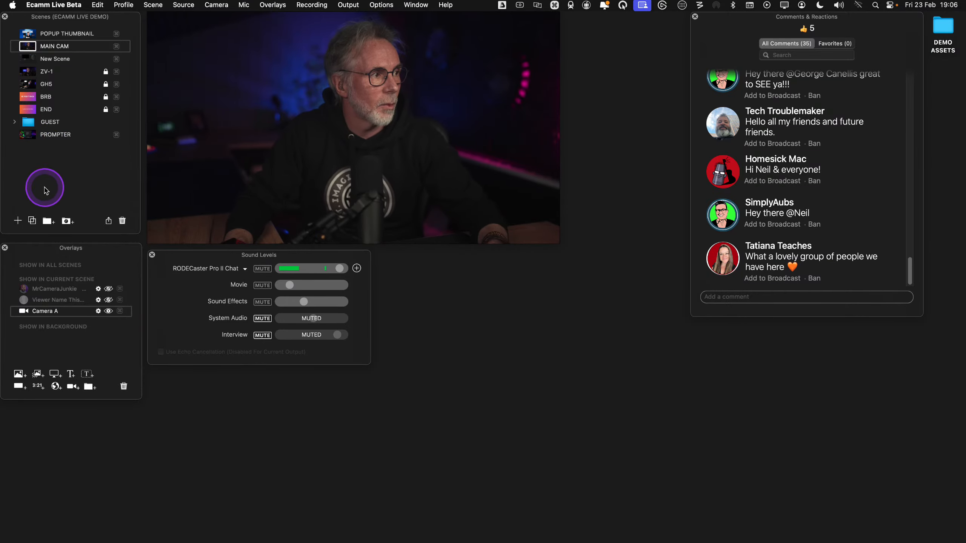
Create another empty scene named HOST and set its source mode to Blank
{"action": "left_click", "coordinate": [14, 222], "text": "ctrl"}
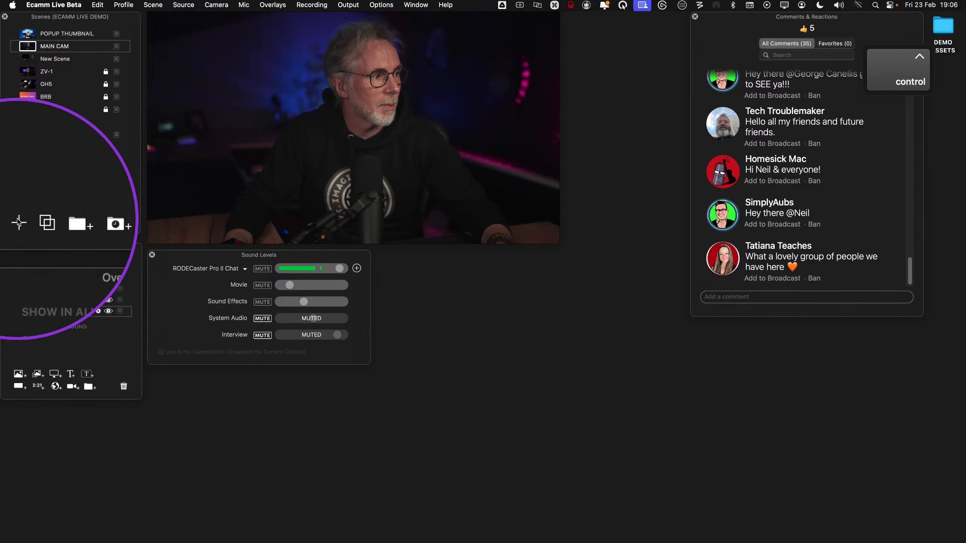
{"action": "type", "text": "H"}
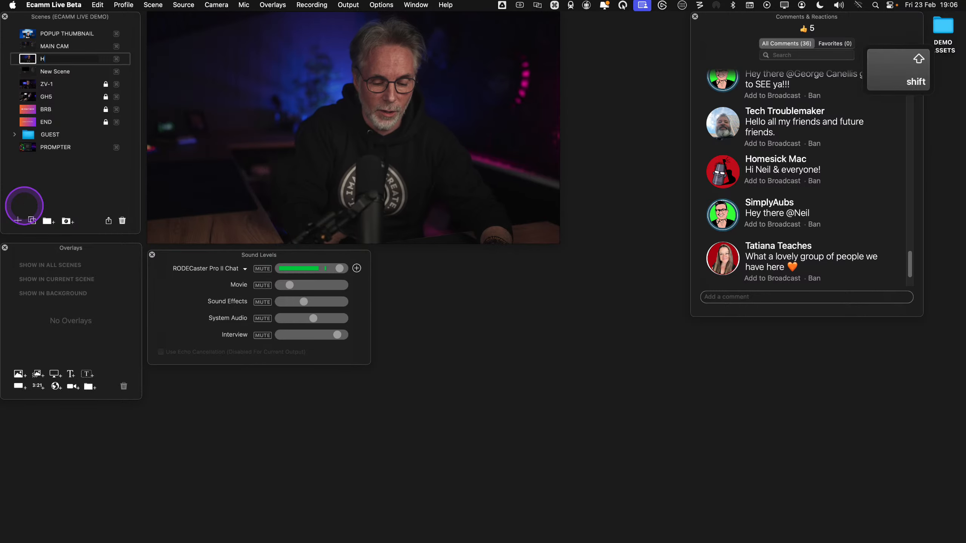
{"action": "type", "text": "OST"}
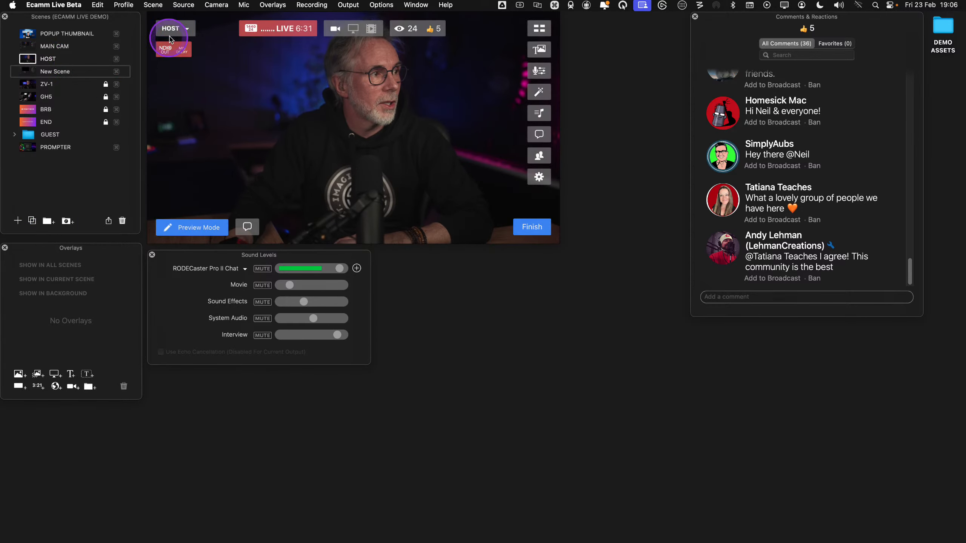
{"action": "left_click", "coordinate": [184, 5]}
{"action": "left_click", "coordinate": [182, 20]}
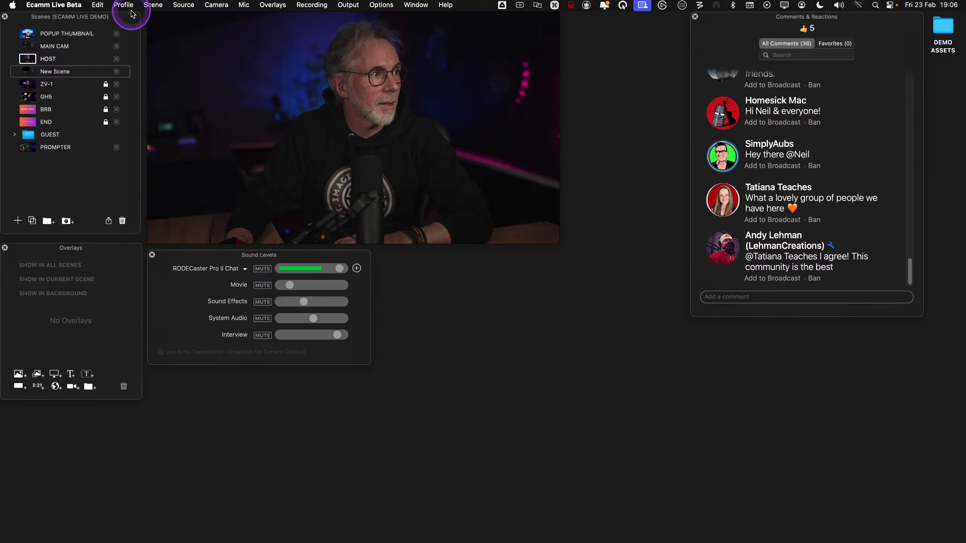
Set the Default Source Mode for newly created scenes to Blank in the Video preferences and close them
{"action": "key", "text": "super+comma"}
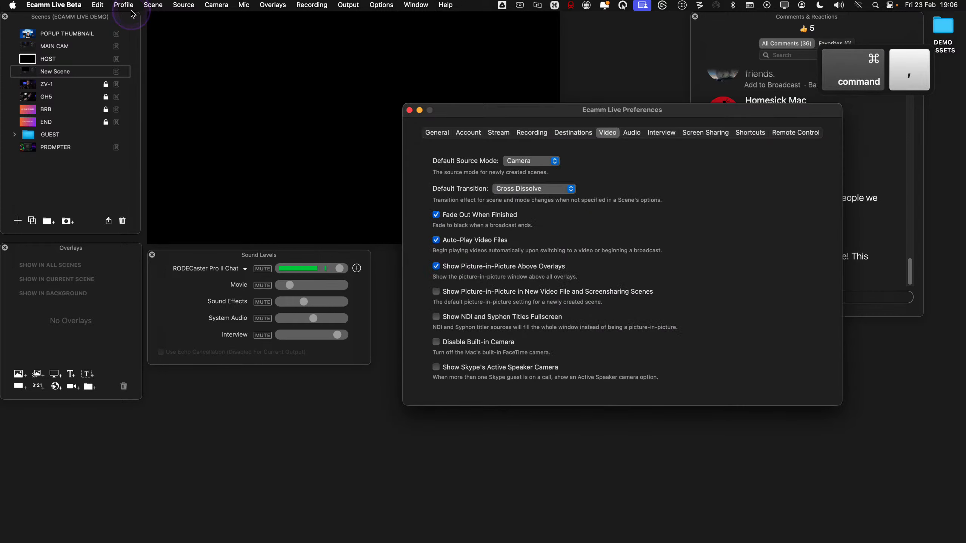
{"action": "left_click", "coordinate": [556, 163]}
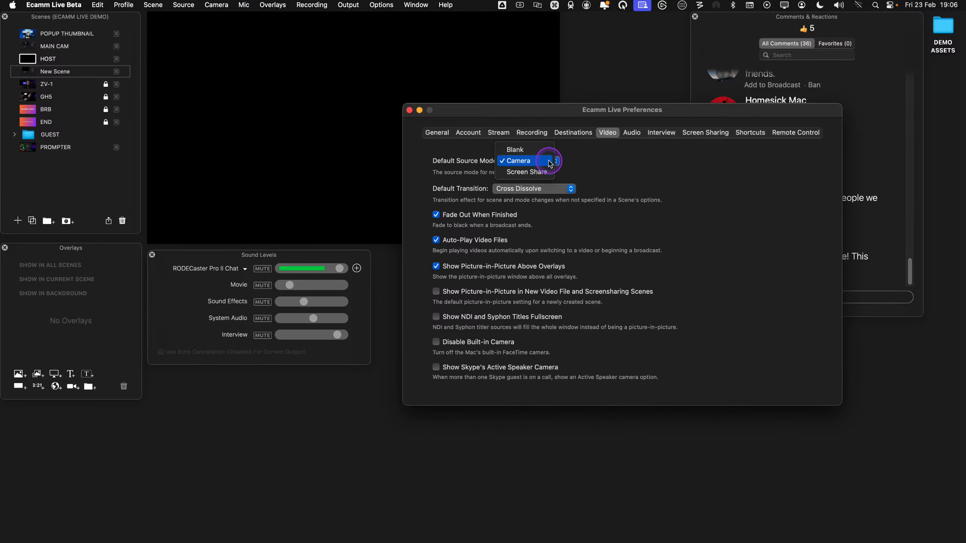
{"action": "left_click", "coordinate": [524, 146]}
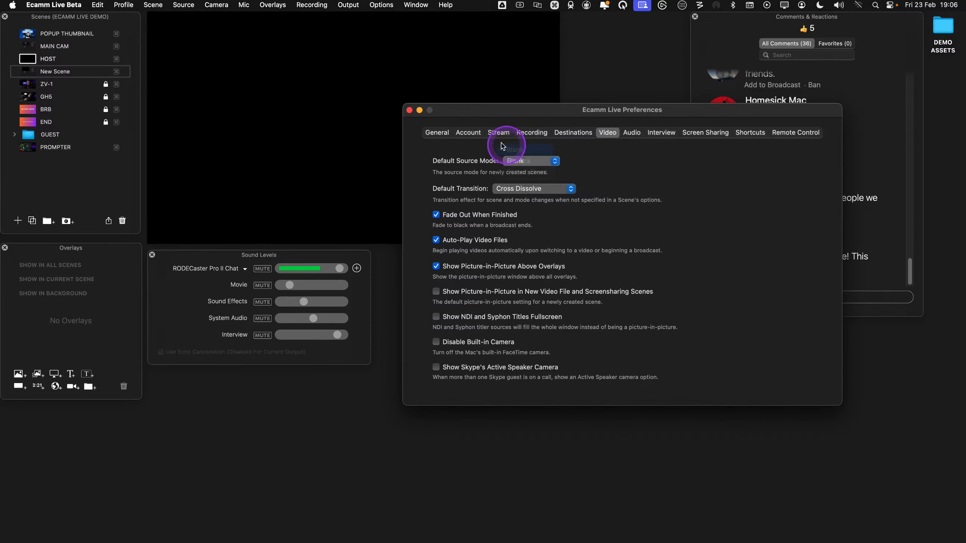
{"action": "left_click", "coordinate": [410, 111]}
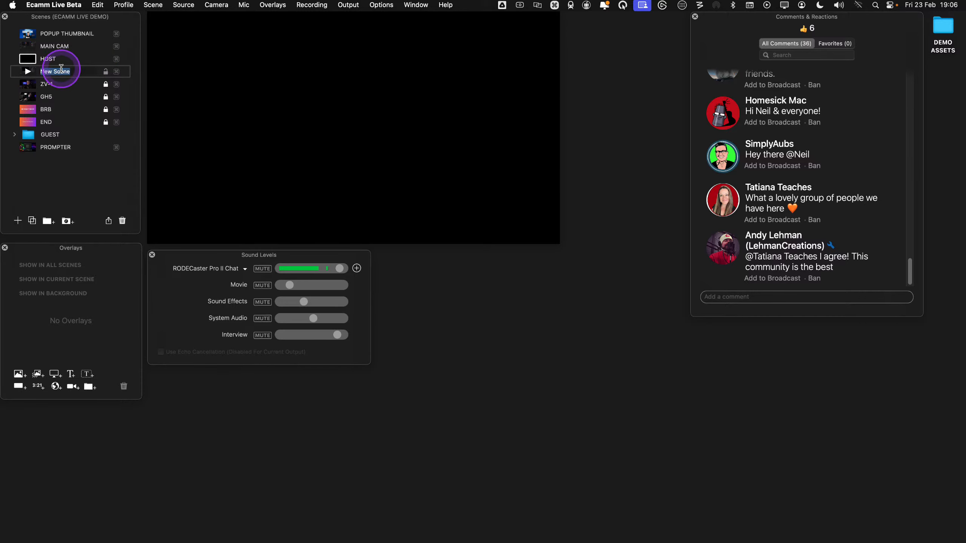
Rename the scene below HOST as NEW HOST
{"action": "type", "text": "NEW HOST"}
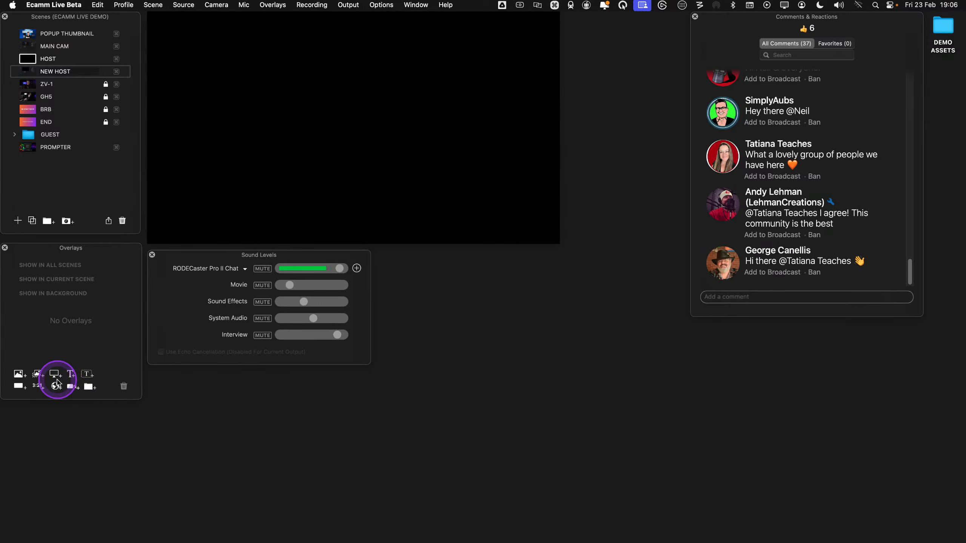
Add a camera overlay to the live HOST scene and move it slightly up and to the left
{"action": "key", "text": "ctrl"}
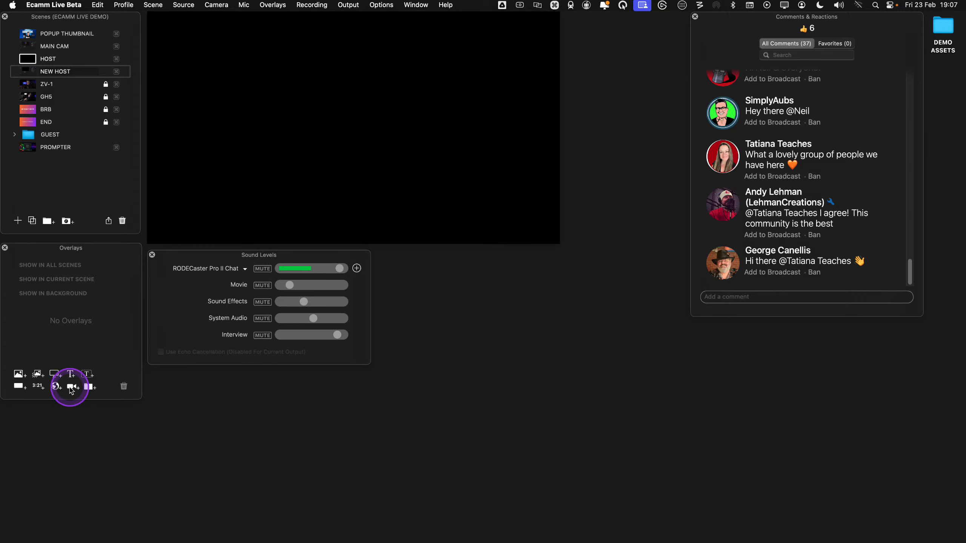
{"action": "left_click", "coordinate": [71, 387]}
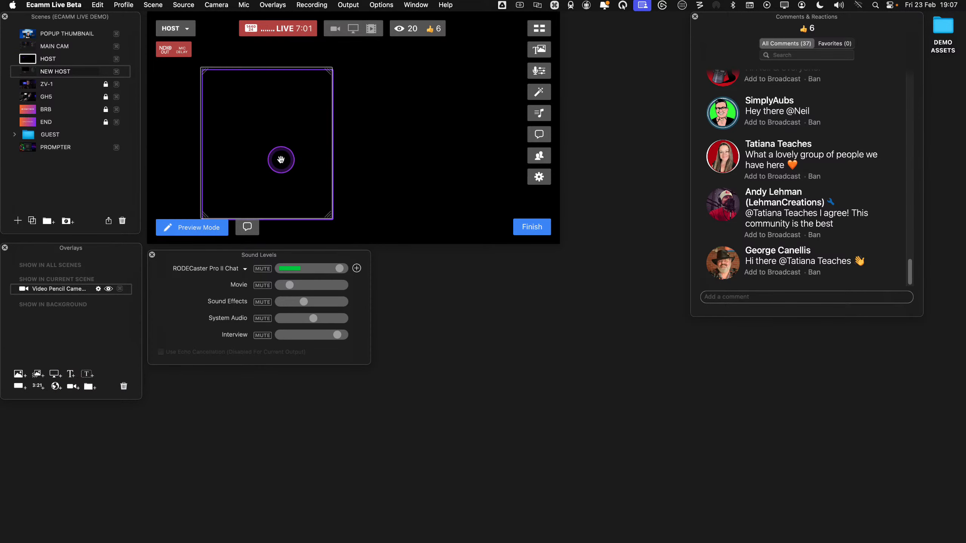
{"action": "left_click_drag", "start_coordinate": [281, 160], "coordinate": [273, 143]}
Set the video source of the camera overlay in the HOST scene to Camera A
{"action": "left_click", "coordinate": [193, 135]}
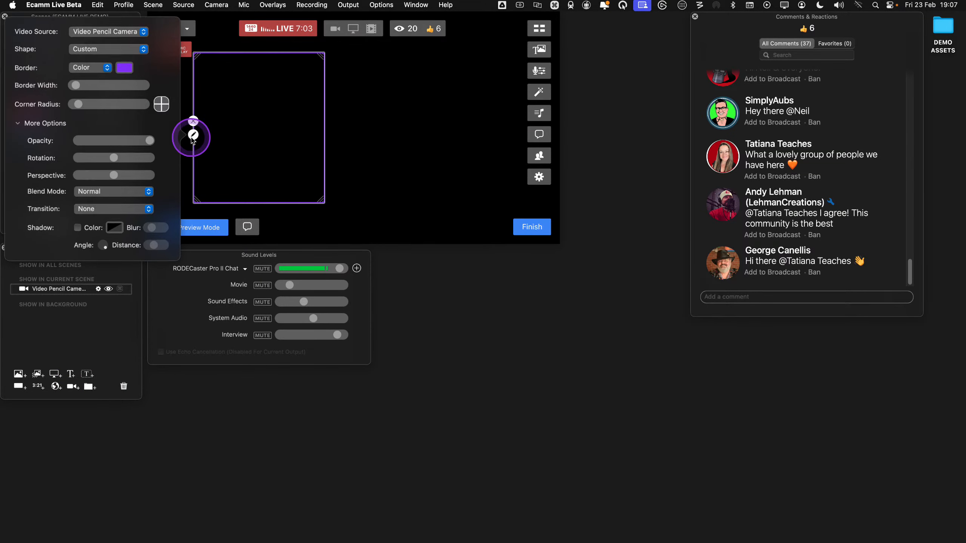
{"action": "left_click", "coordinate": [130, 32]}
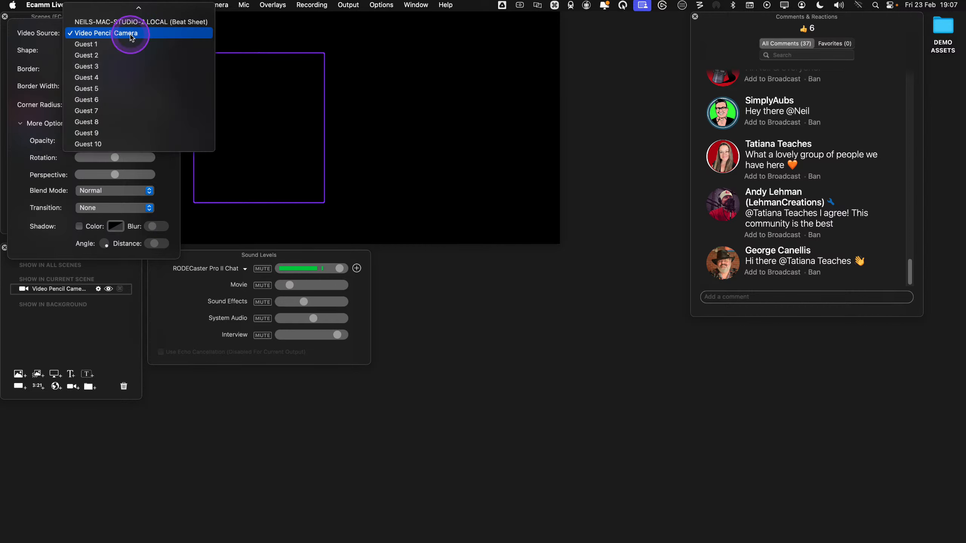
{"action": "mouse_move", "coordinate": [131, 9]}
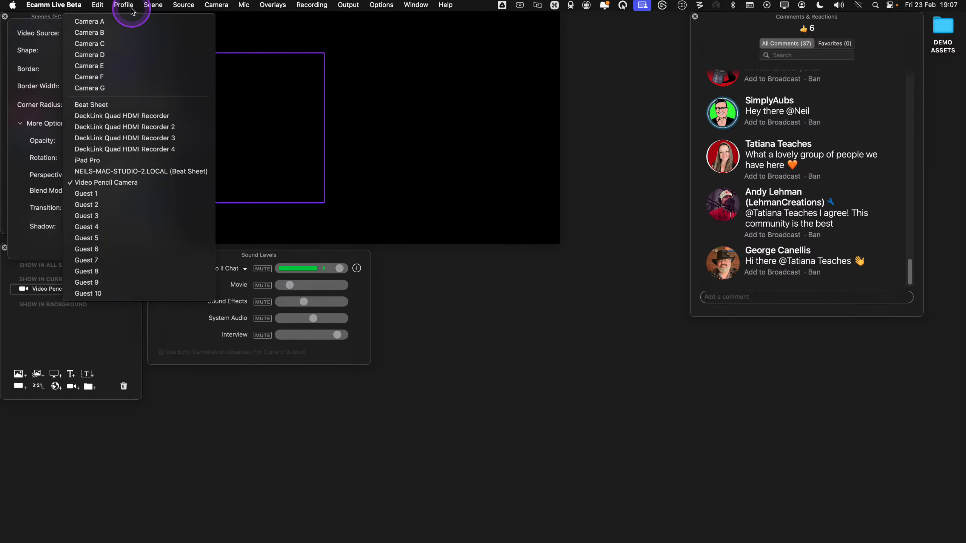
{"action": "left_click", "coordinate": [113, 21]}
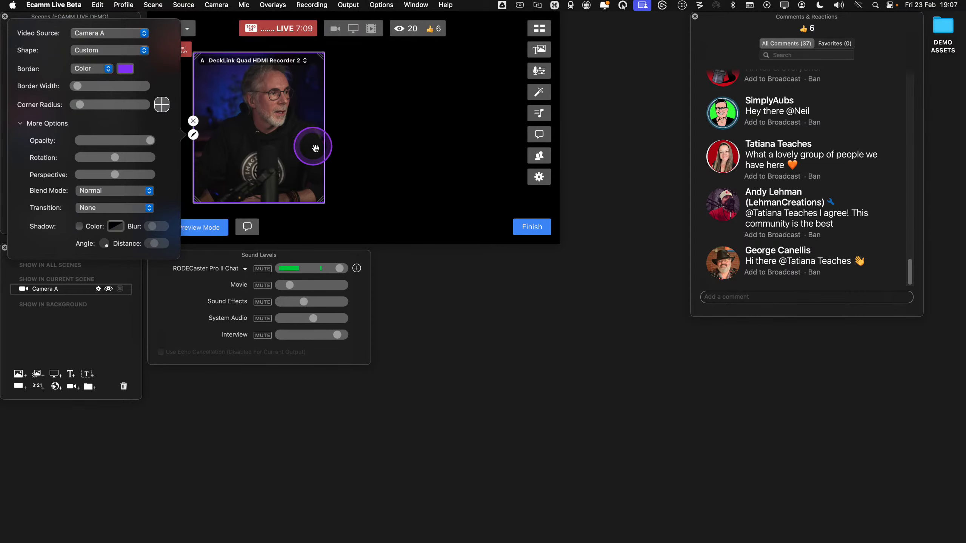
{"action": "left_click", "coordinate": [483, 189]}
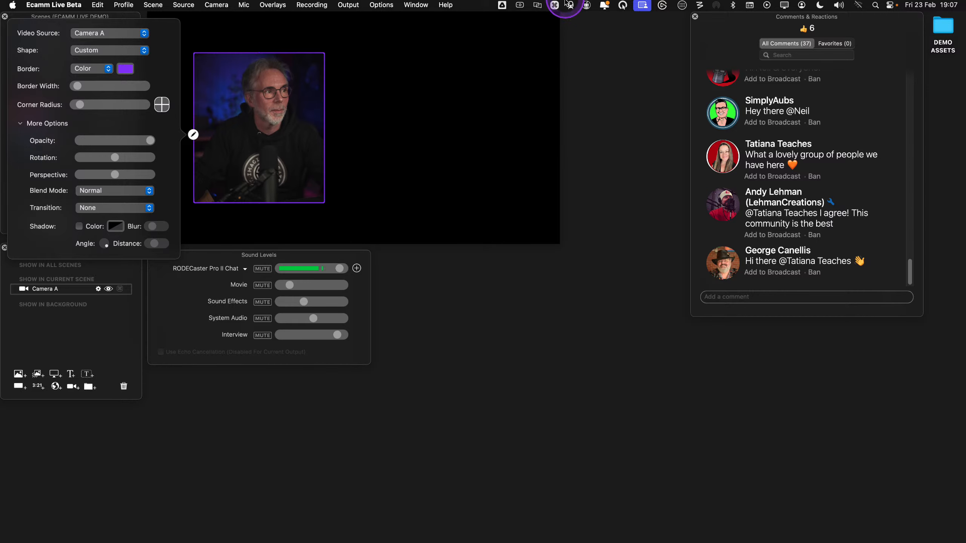
Open the Camera Switcher in its All Sources view and move its window slightly up and to the left
{"action": "left_click", "coordinate": [414, 5]}
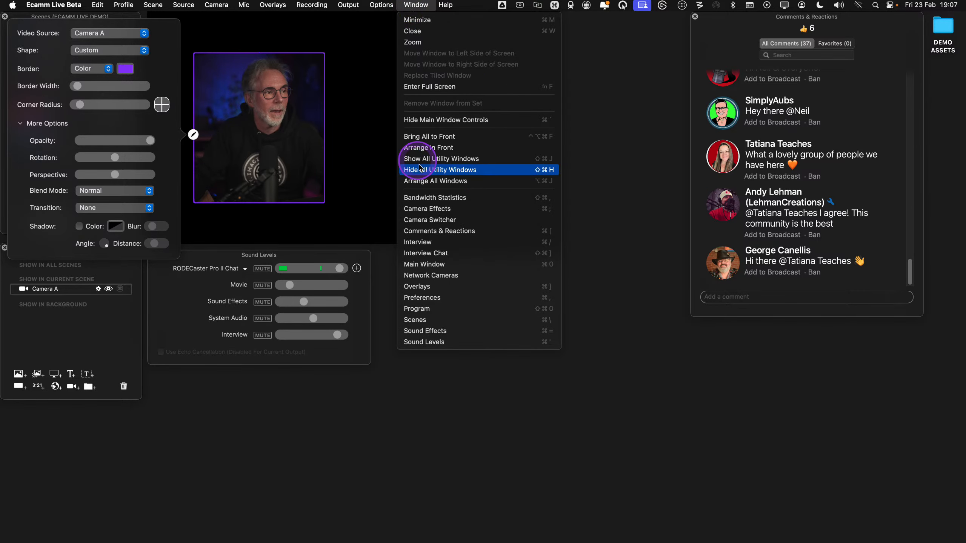
{"action": "left_click", "coordinate": [447, 220]}
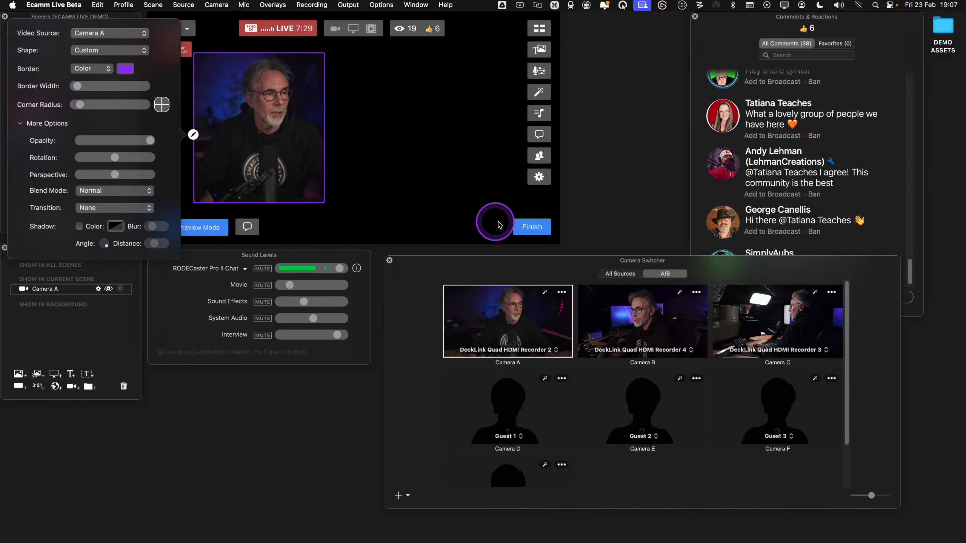
{"action": "left_click", "coordinate": [546, 263]}
{"action": "left_click", "coordinate": [607, 274]}
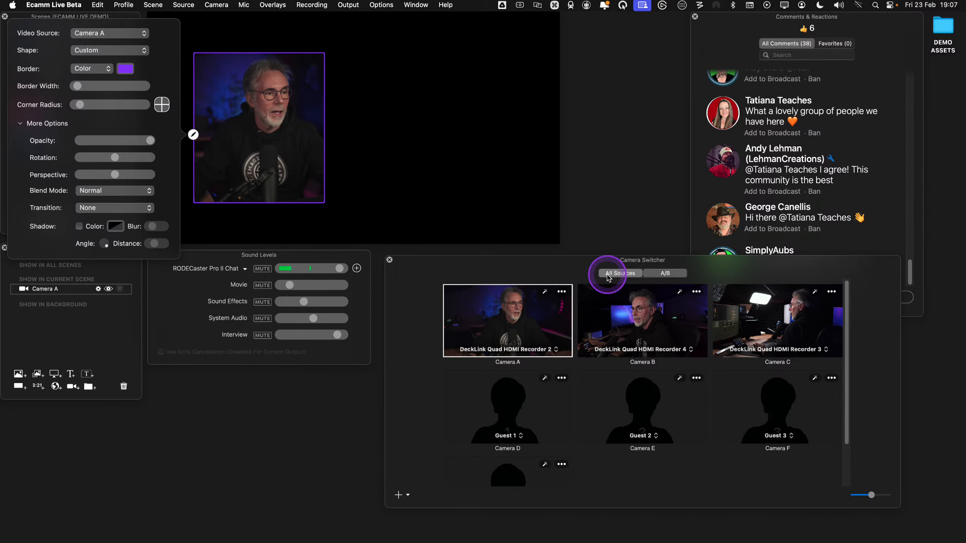
{"action": "mouse_move", "coordinate": [584, 264]}
{"action": "left_mouse_down"}
{"action": "mouse_move", "coordinate": [560, 260]}
{"action": "mouse_move", "coordinate": [579, 257]}
{"action": "left_mouse_up"}
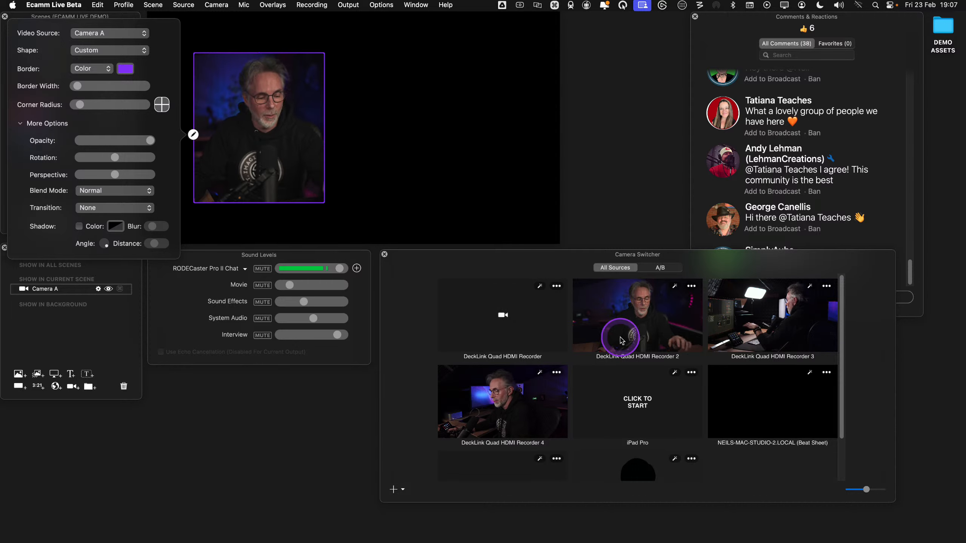
Examine the sources in the Camera Switcher's All Sources view and the Camera A, B and C assignments in its A/B view
{"action": "key", "text": "ctrl"}
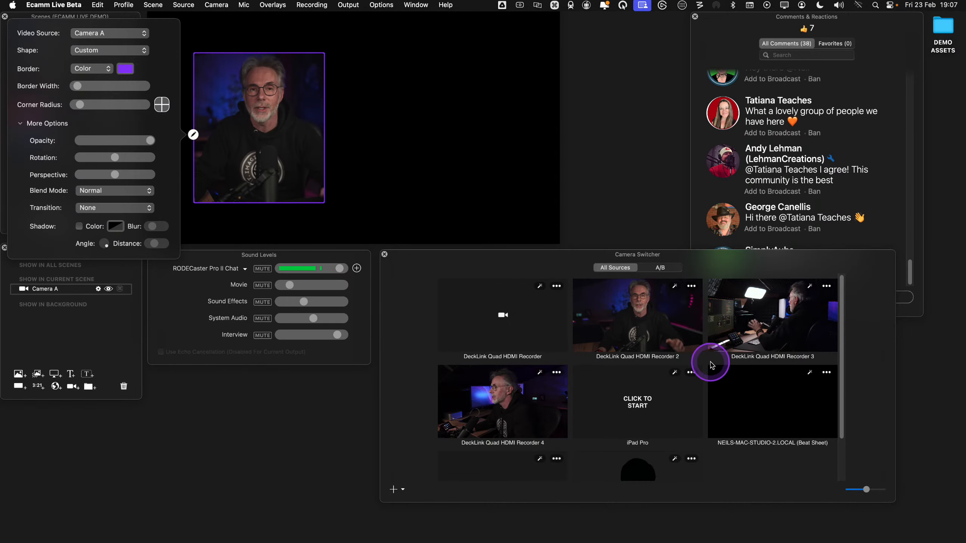
{"action": "scroll", "coordinate": [710, 365], "scroll_direction": "down", "scroll_amount": 3}
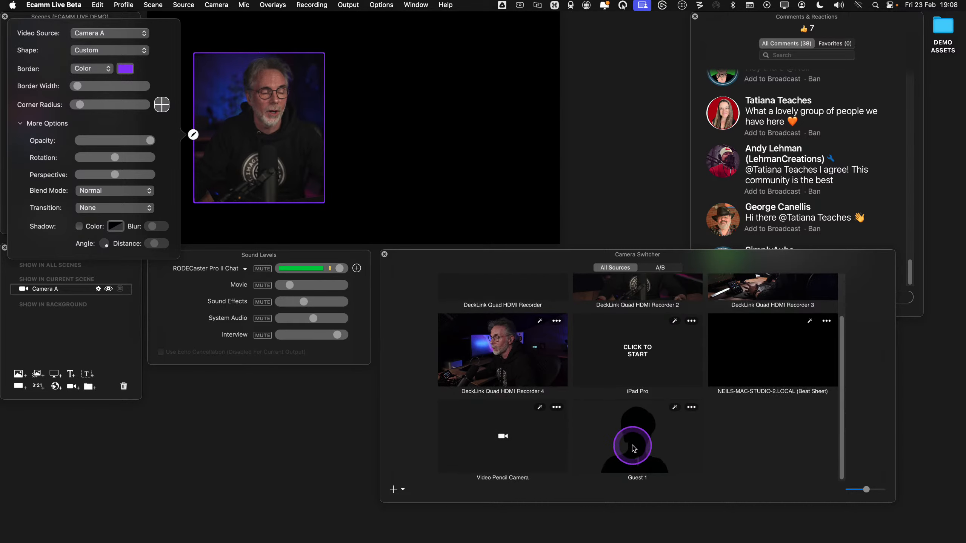
{"action": "scroll", "coordinate": [642, 441], "scroll_direction": "up", "scroll_amount": 3}
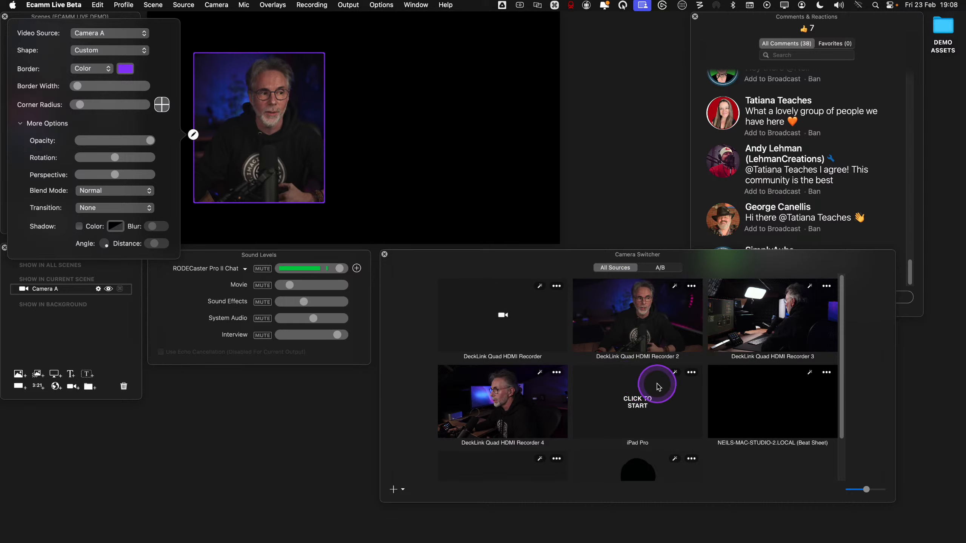
{"action": "key", "text": "ctrl"}
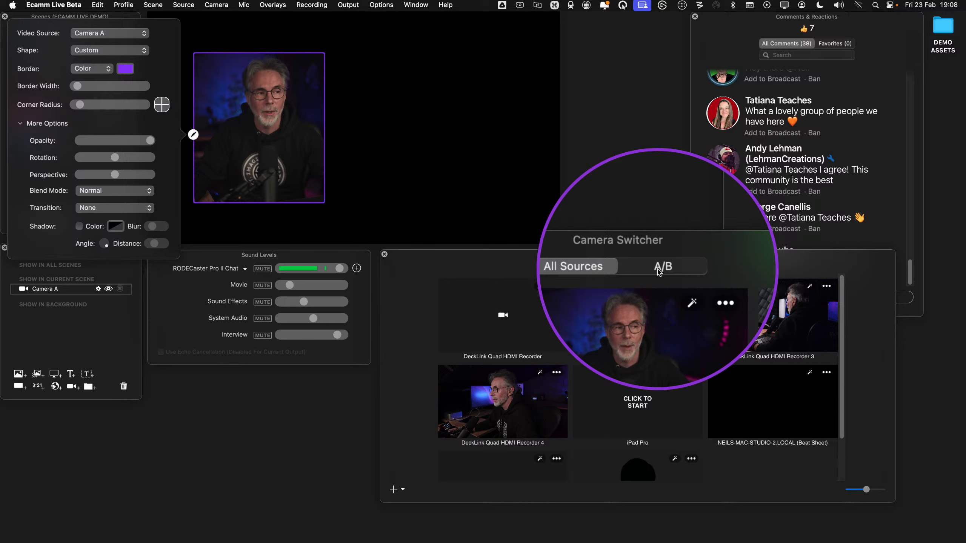
{"action": "left_click", "coordinate": [660, 268]}
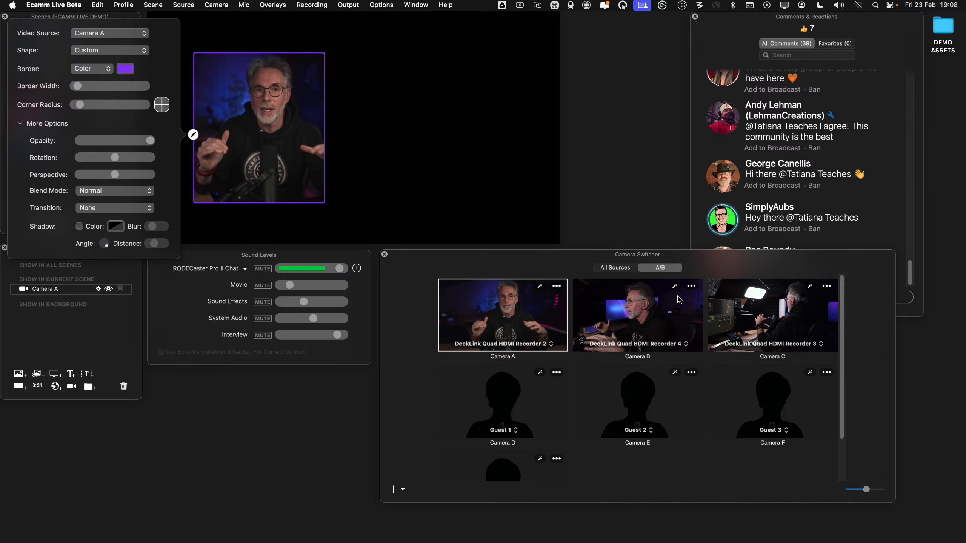
{"action": "left_click", "coordinate": [509, 311]}
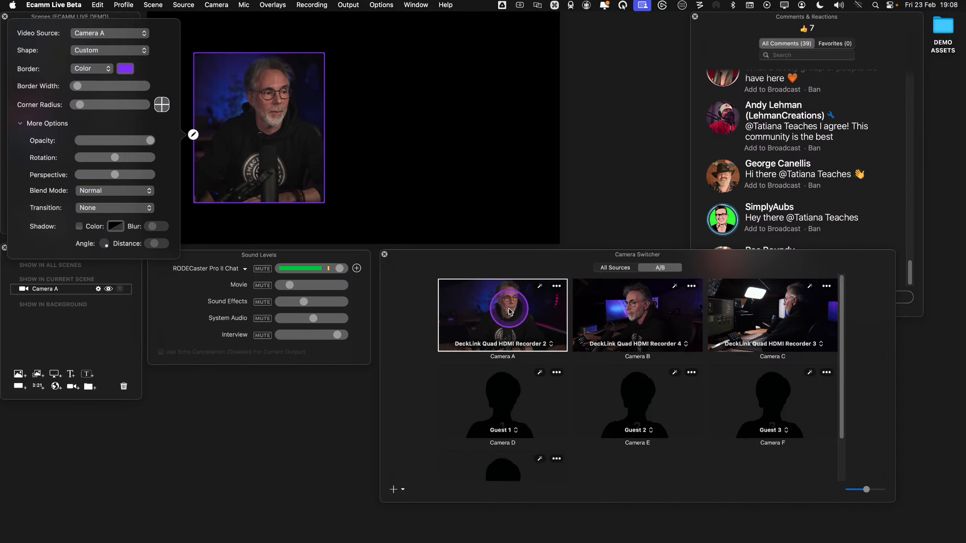
{"action": "left_click", "coordinate": [609, 306]}
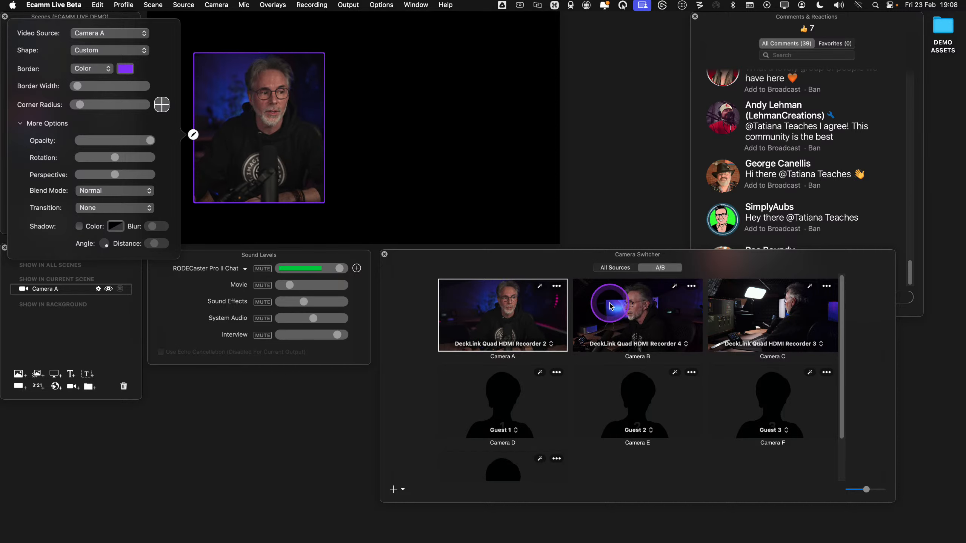
{"action": "left_click", "coordinate": [557, 359]}
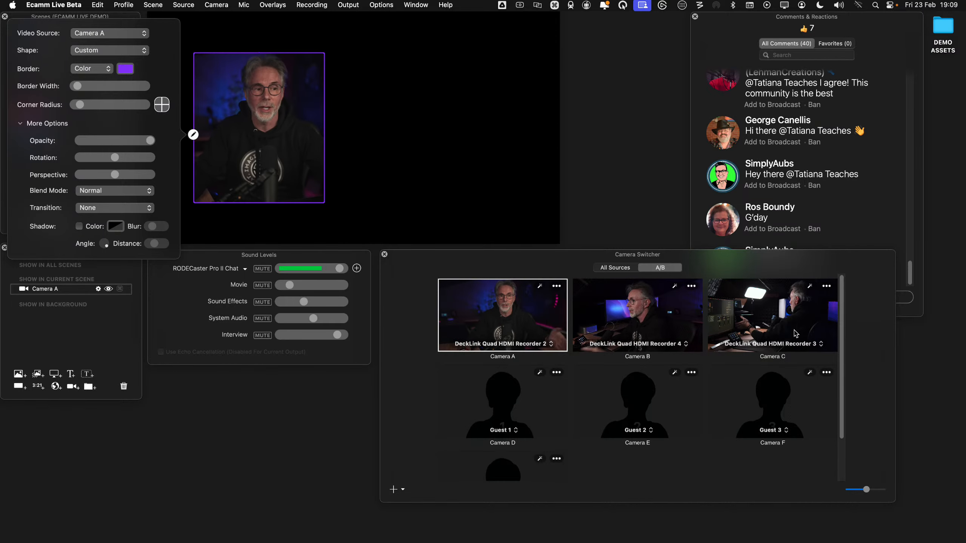
{"action": "left_click", "coordinate": [860, 295]}
{"action": "left_click", "coordinate": [490, 341]}
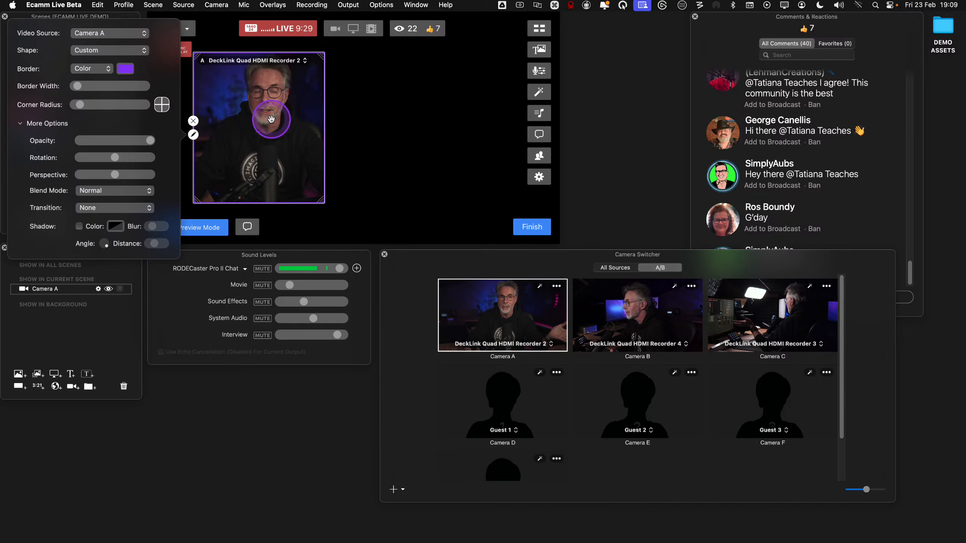
Check the Camera A overlay's available video sources, close its settings and move the overlay slightly to the left
{"action": "left_click", "coordinate": [102, 33]}
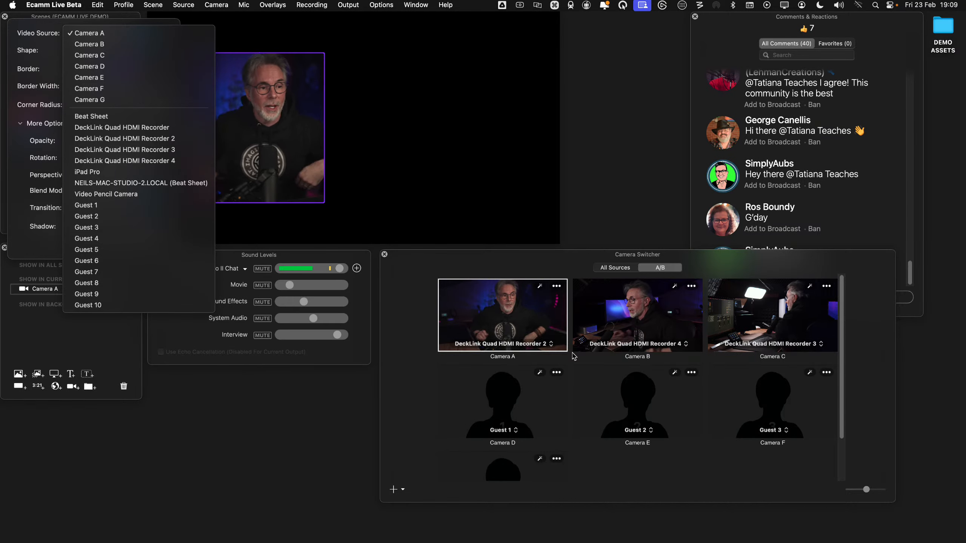
{"action": "left_click", "coordinate": [612, 453]}
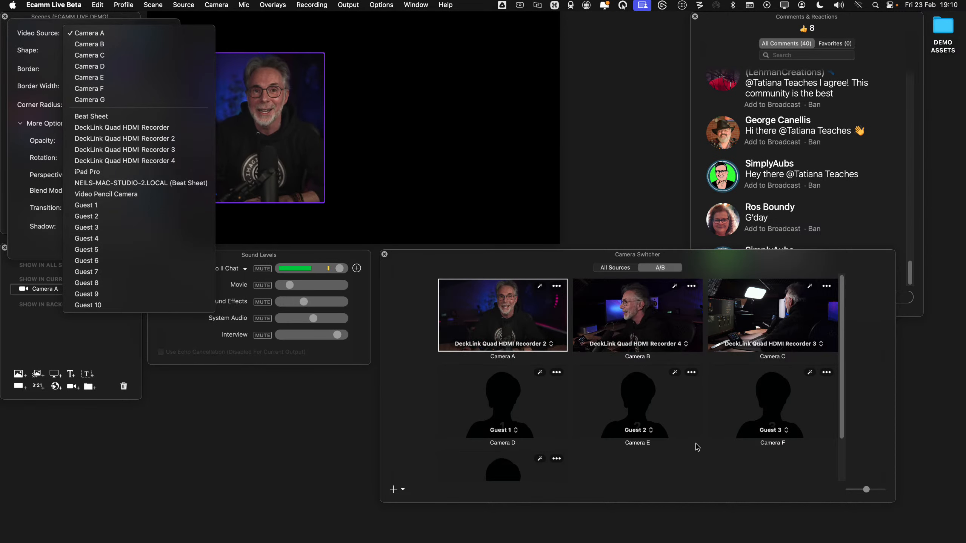
{"action": "left_click", "coordinate": [245, 127]}
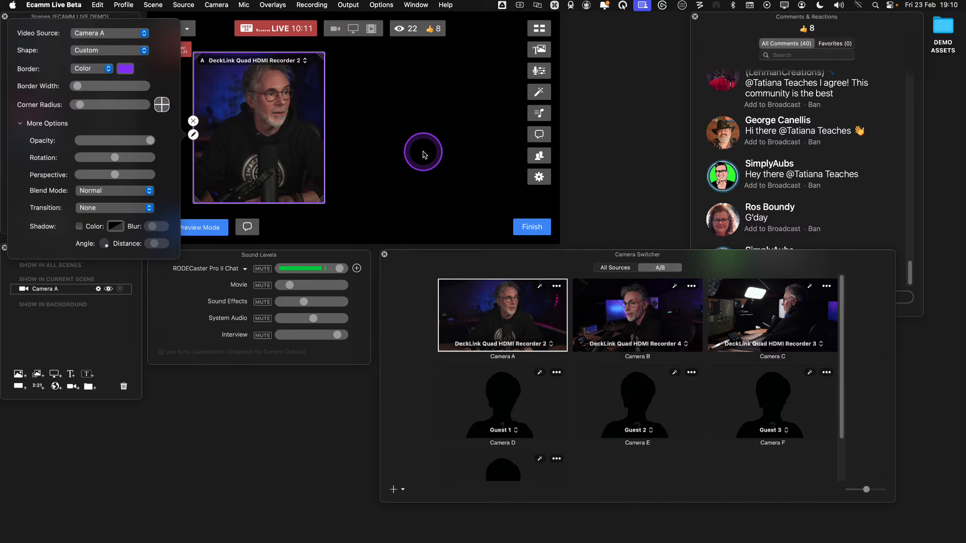
{"action": "left_click", "coordinate": [195, 136]}
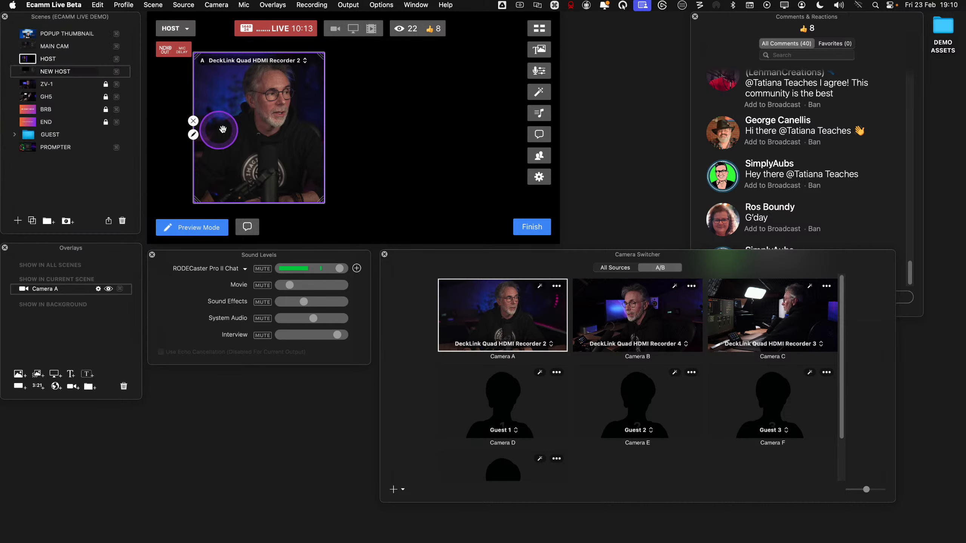
{"action": "left_click_drag", "start_coordinate": [255, 130], "coordinate": [246, 130]}
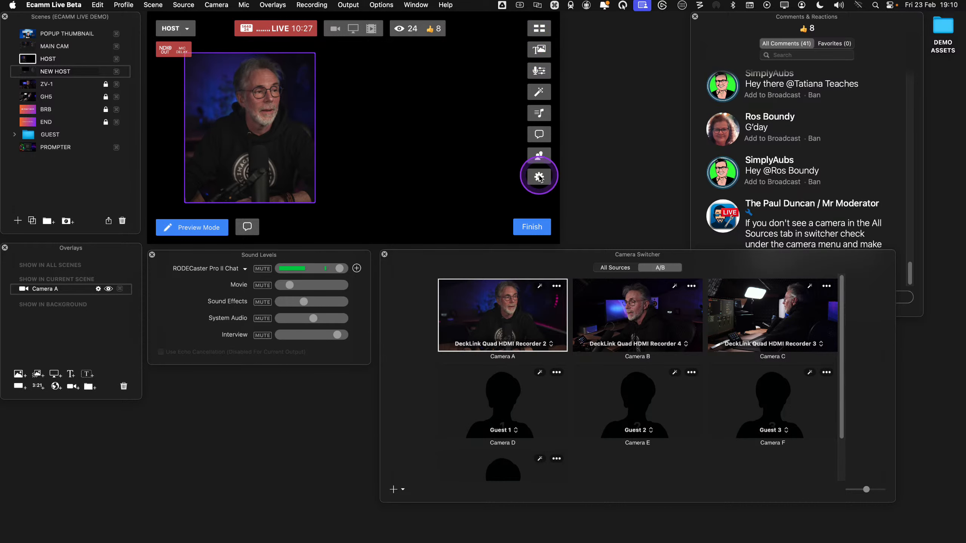
Show the moderator's comment about Include In Switcher on the broadcast, enlarged and moved up, and hide it again
{"action": "left_click", "coordinate": [726, 217]}
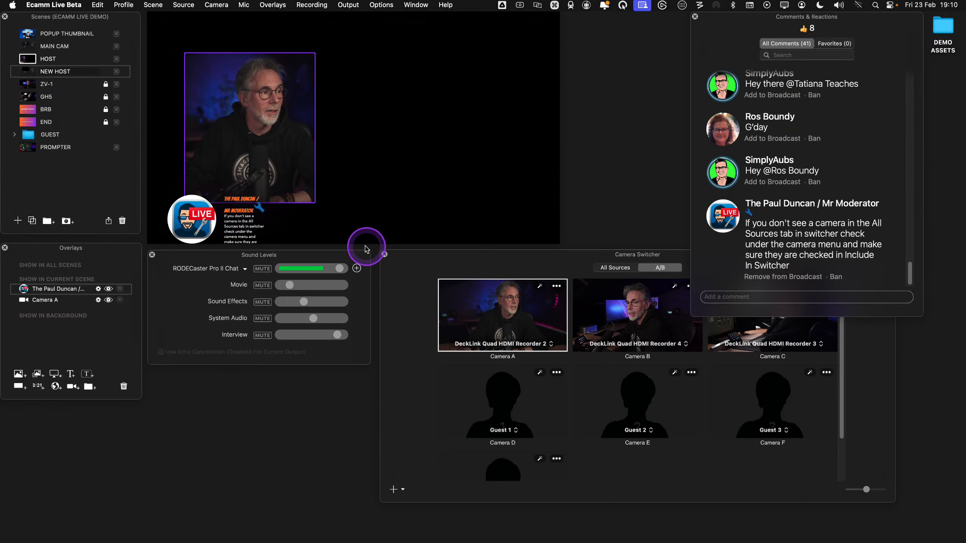
{"action": "mouse_move", "coordinate": [268, 220]}
{"action": "left_click_drag", "start_coordinate": [271, 219], "coordinate": [470, 181]}
{"action": "left_click_drag", "start_coordinate": [406, 202], "coordinate": [412, 186]}
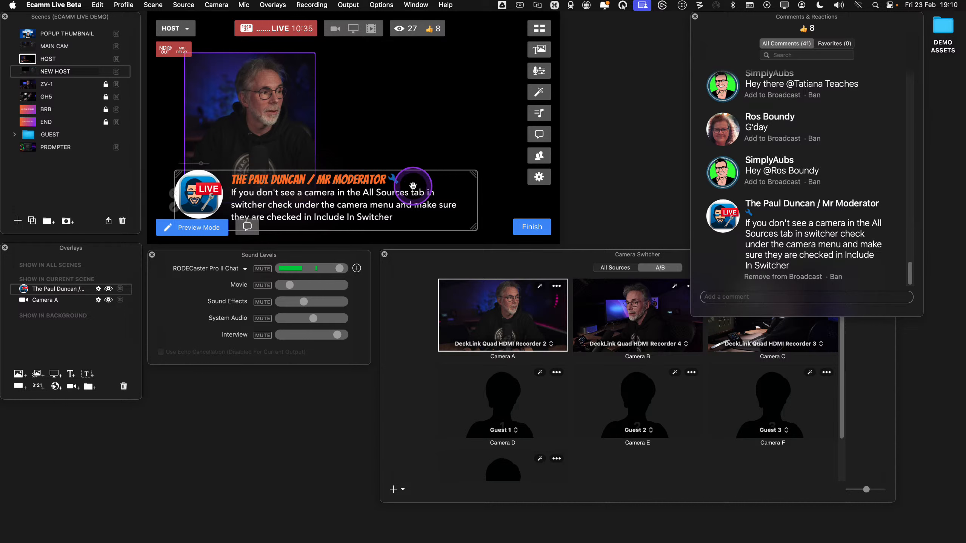
{"action": "left_click", "coordinate": [175, 194]}
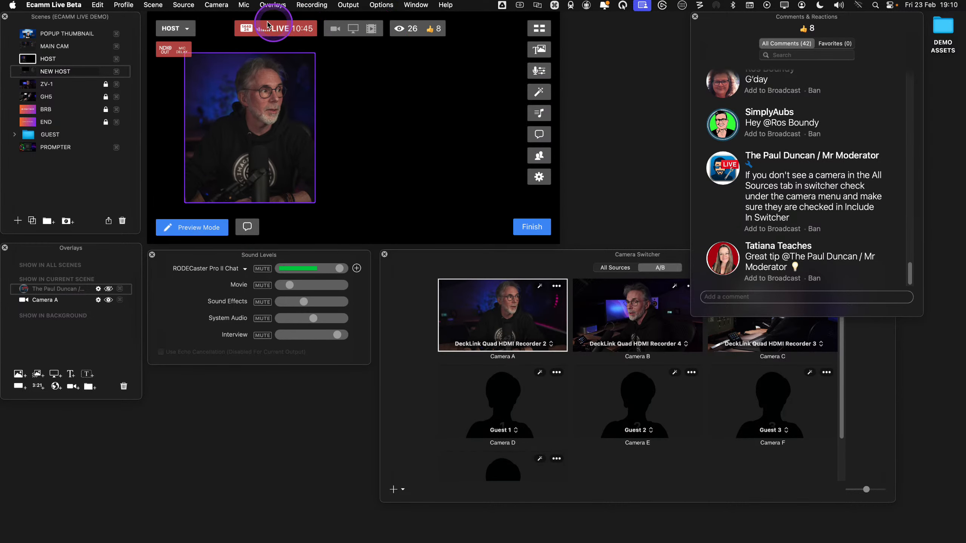
Examine which cameras and guests are checked under Include In Switcher
{"action": "left_click", "coordinate": [215, 5]}
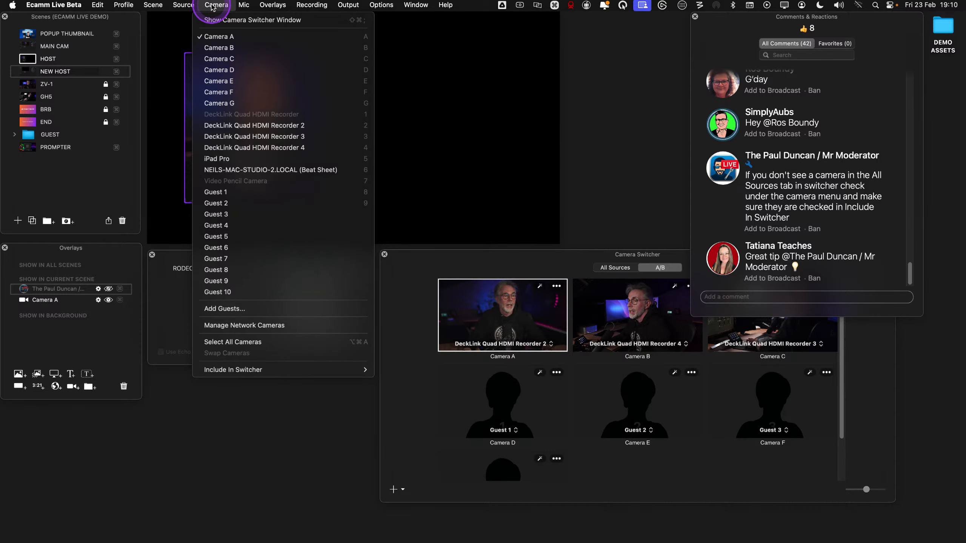
{"action": "mouse_move", "coordinate": [312, 375]}
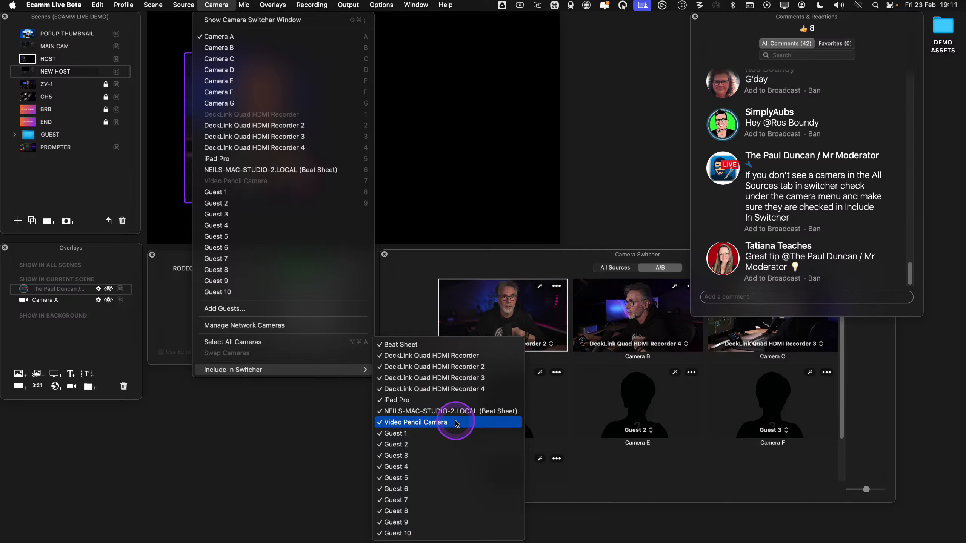
{"action": "left_click", "coordinate": [453, 188]}
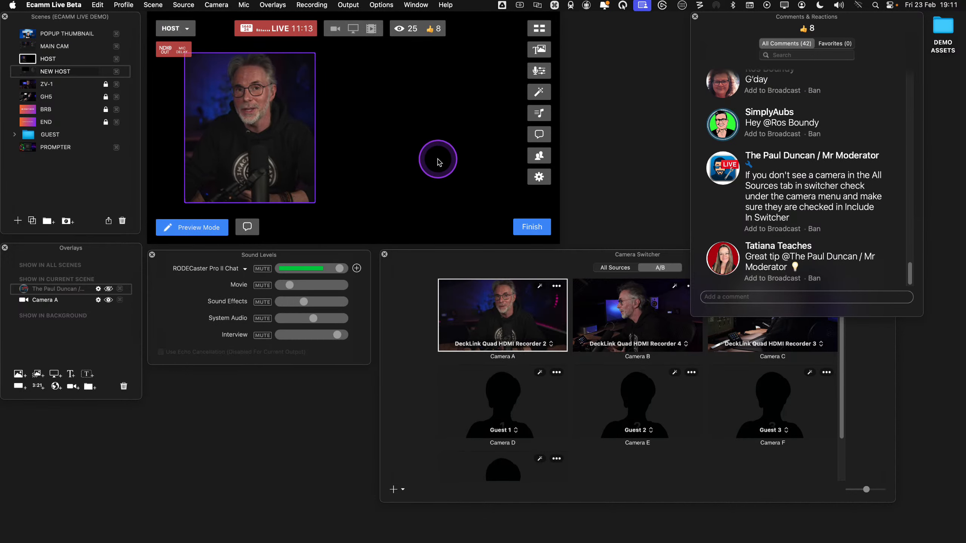
Hide the main window controls to get an unobstructed view of the scene, and show them again
{"action": "mouse_move", "coordinate": [275, 135]}
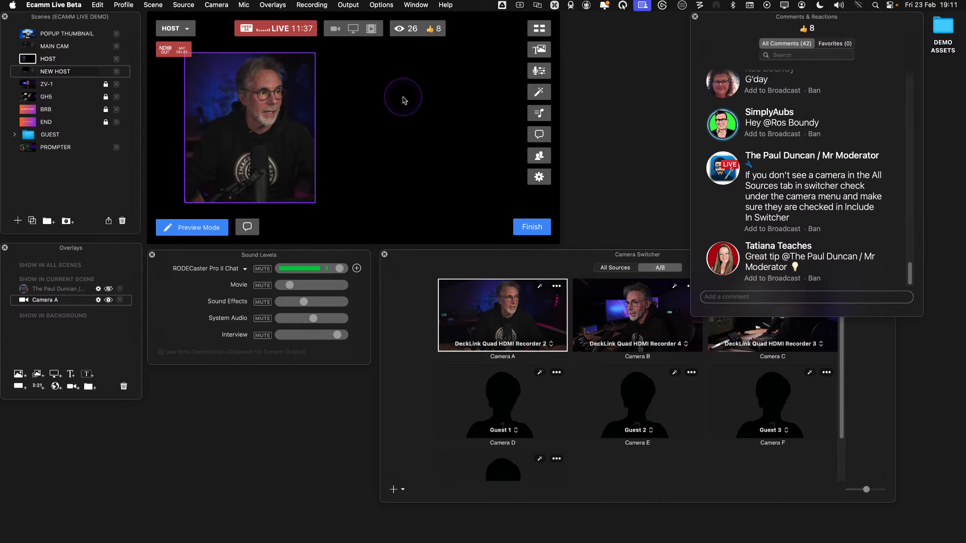
{"action": "key", "text": "super+grave"}
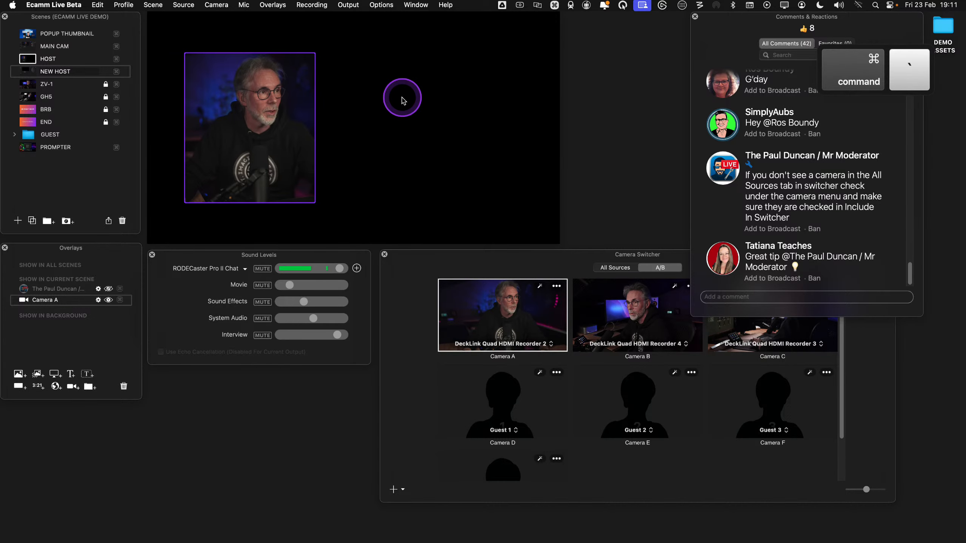
{"action": "left_click", "coordinate": [384, 6]}
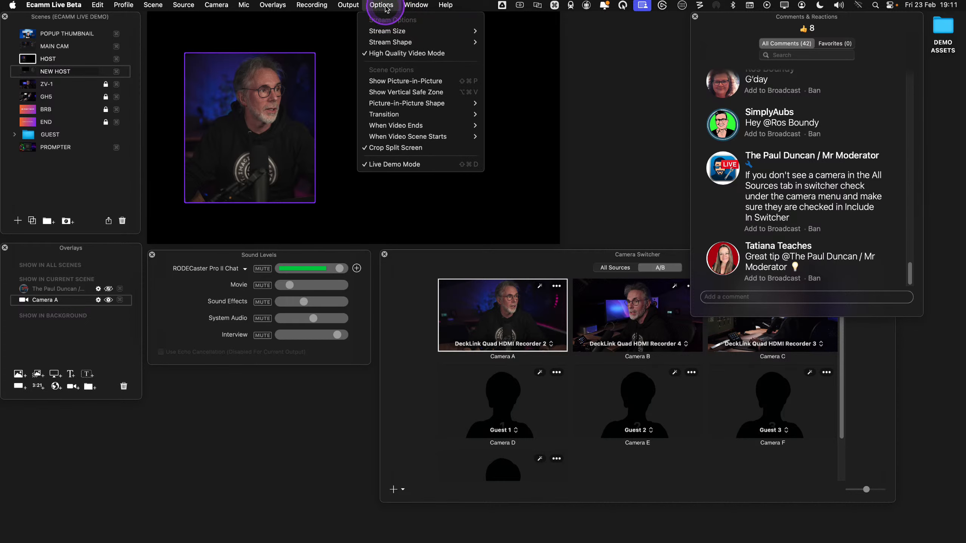
{"action": "mouse_move", "coordinate": [354, 7]}
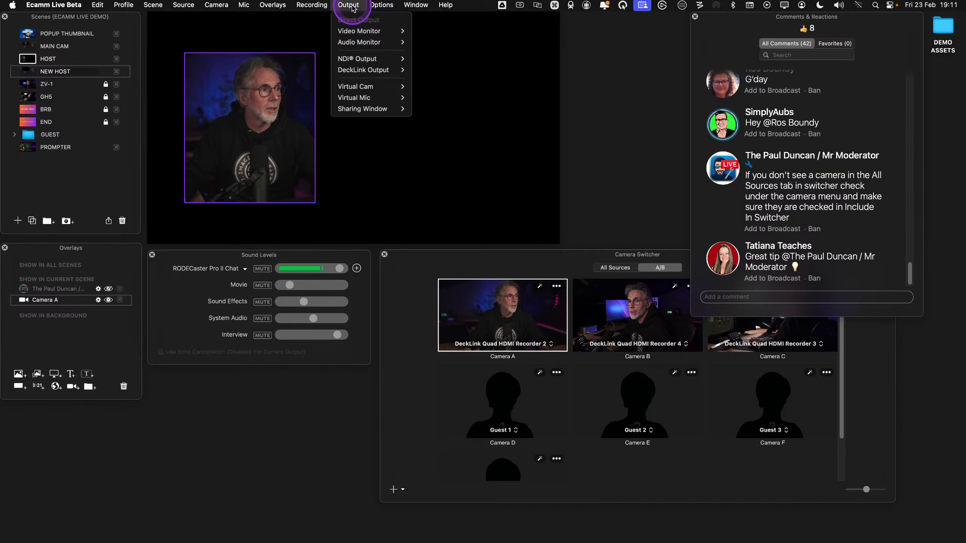
{"action": "mouse_move", "coordinate": [387, 7]}
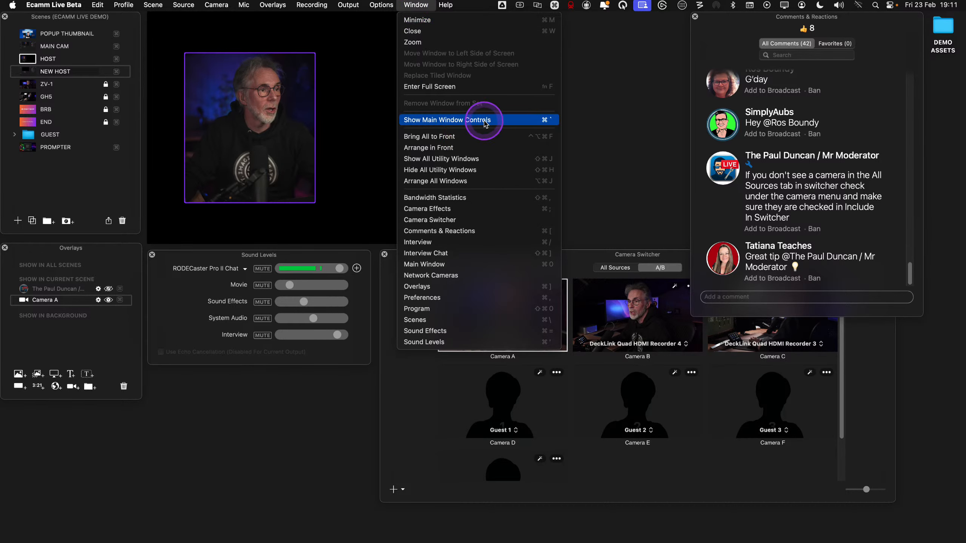
{"action": "left_click", "coordinate": [545, 121]}
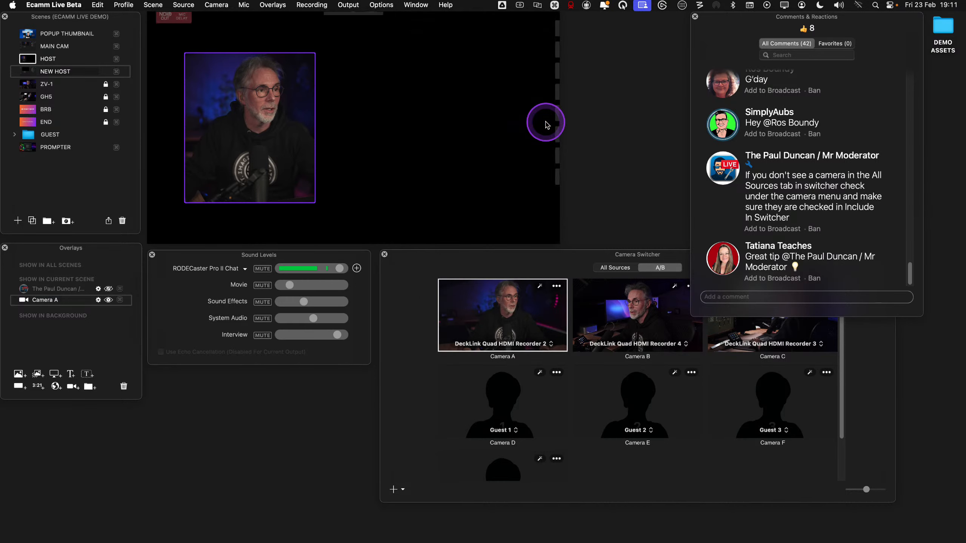
Hide the main window controls, move the Camera A overlay up and to the right, and check its settings
{"action": "key", "text": "super+'"}
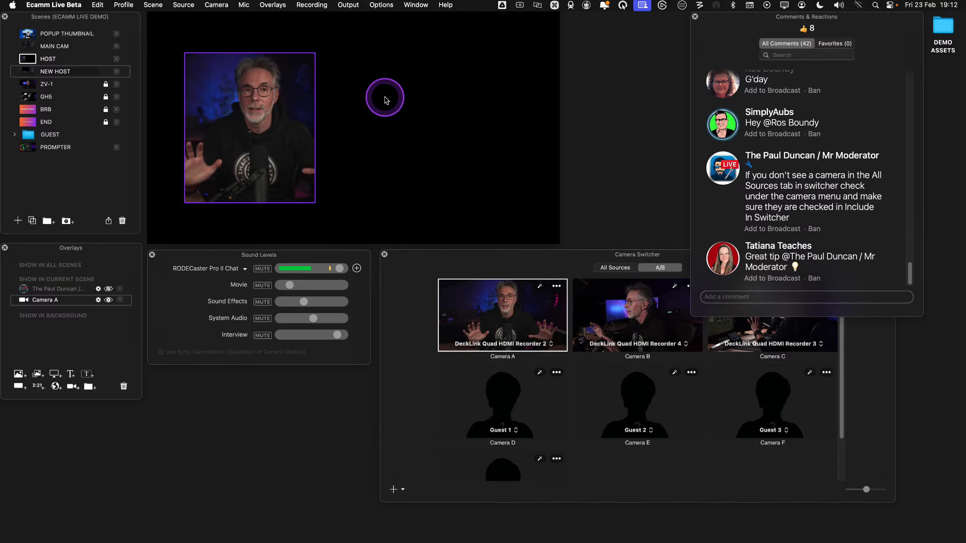
{"action": "mouse_move", "coordinate": [273, 107]}
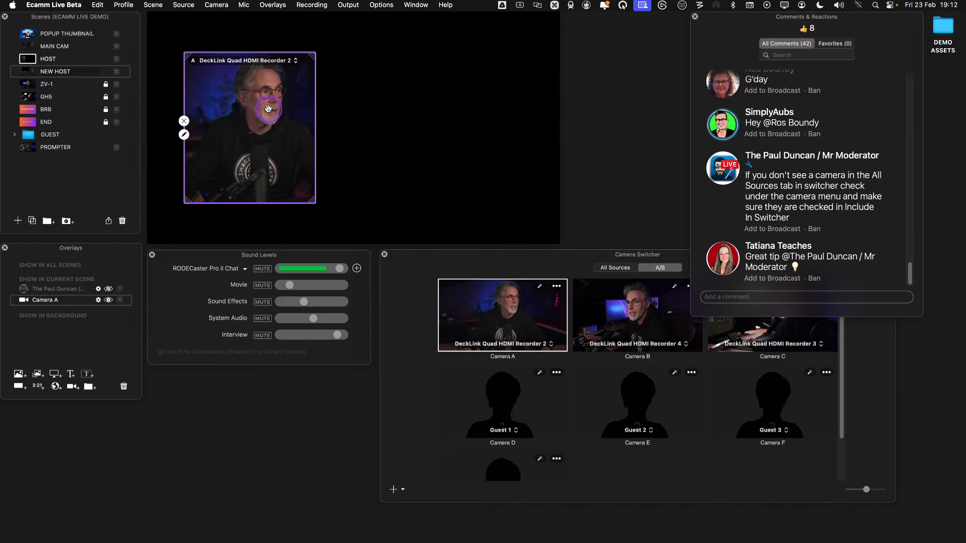
{"action": "left_click_drag", "start_coordinate": [269, 109], "coordinate": [328, 74]}
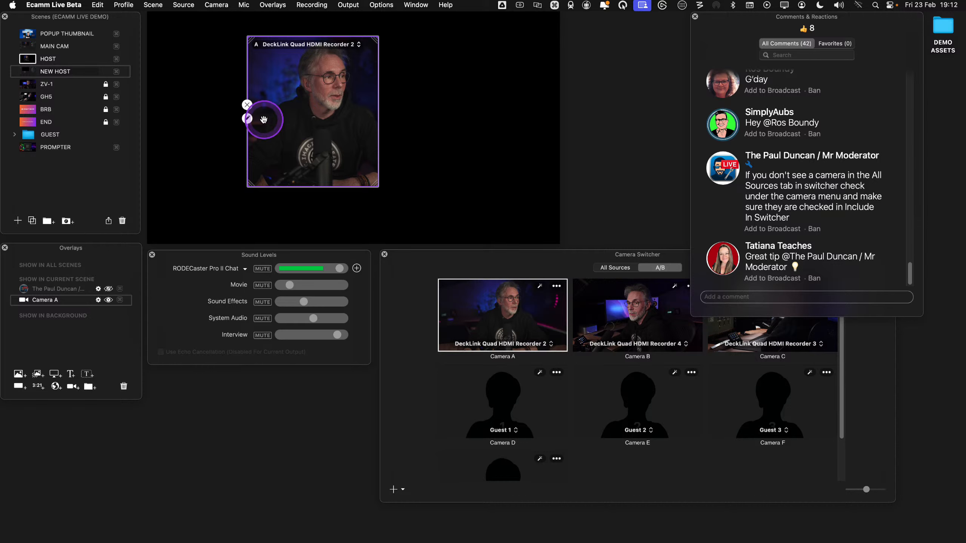
{"action": "left_click", "coordinate": [247, 119]}
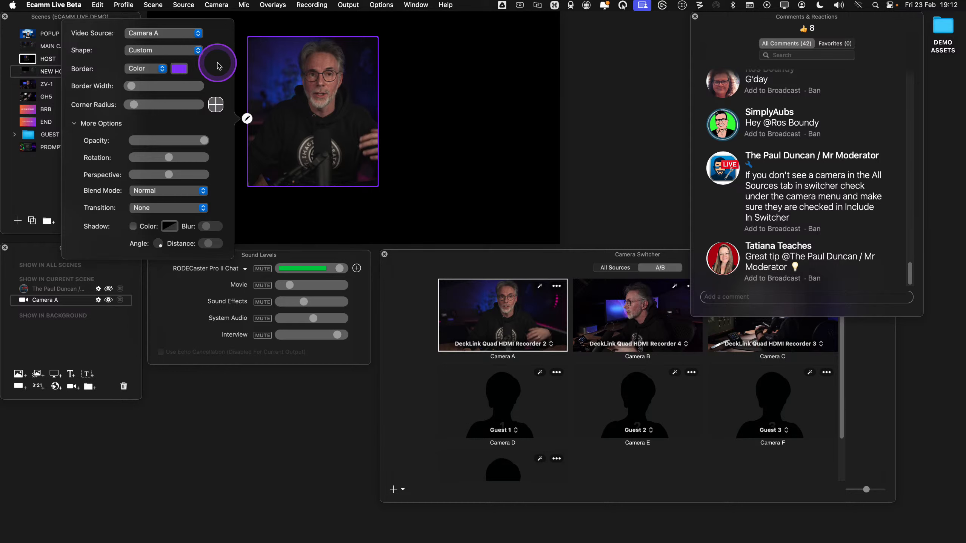
{"action": "left_click", "coordinate": [312, 101]}
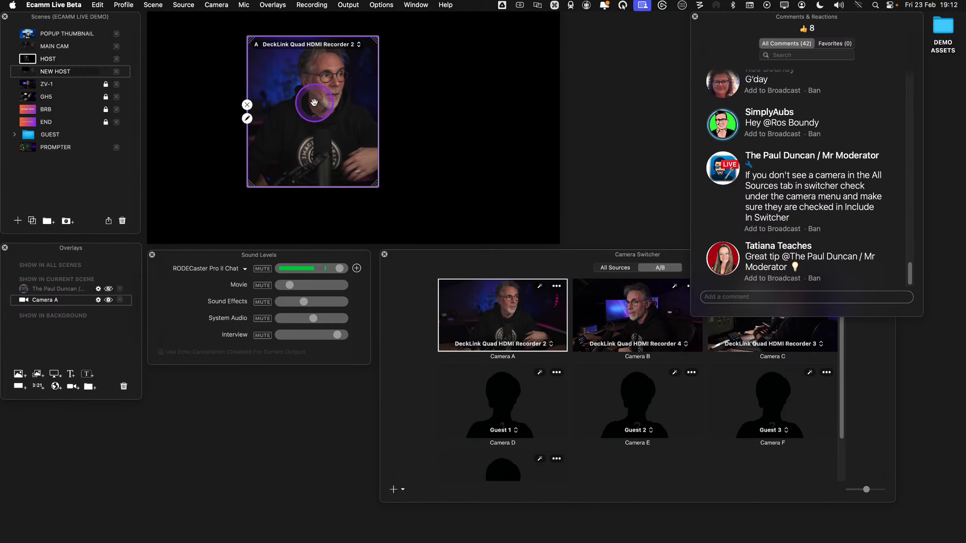
Try scaling the Camera A overlay larger and smaller within the scene
{"action": "scroll", "coordinate": [315, 103], "scroll_direction": "down", "scroll_amount": 5}
{"action": "scroll", "coordinate": [315, 102], "scroll_direction": "up", "scroll_amount": 8}
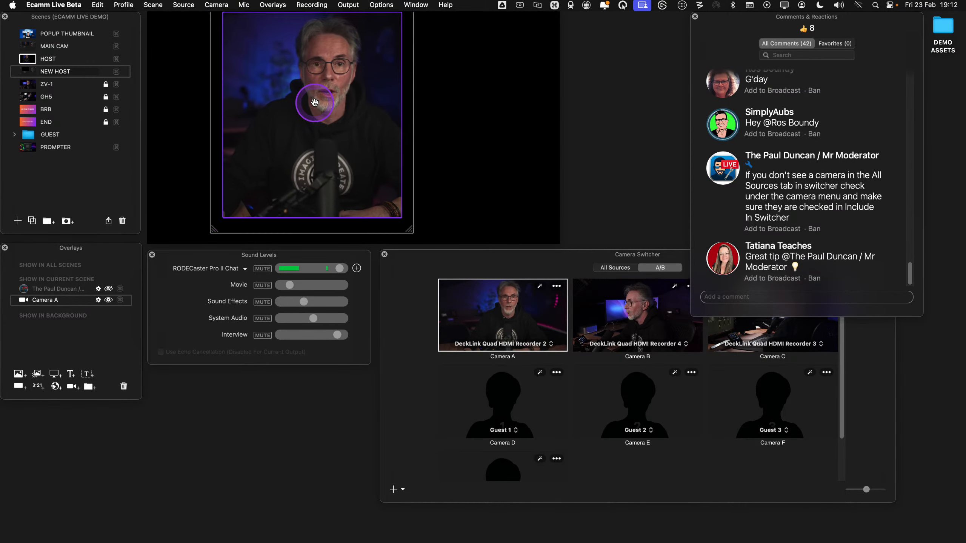
{"action": "scroll", "coordinate": [314, 101], "scroll_direction": "down", "scroll_amount": 2}
{"action": "scroll", "coordinate": [314, 102], "scroll_direction": "up", "scroll_amount": 3}
{"action": "scroll", "coordinate": [314, 102], "scroll_direction": "down", "scroll_amount": 6}
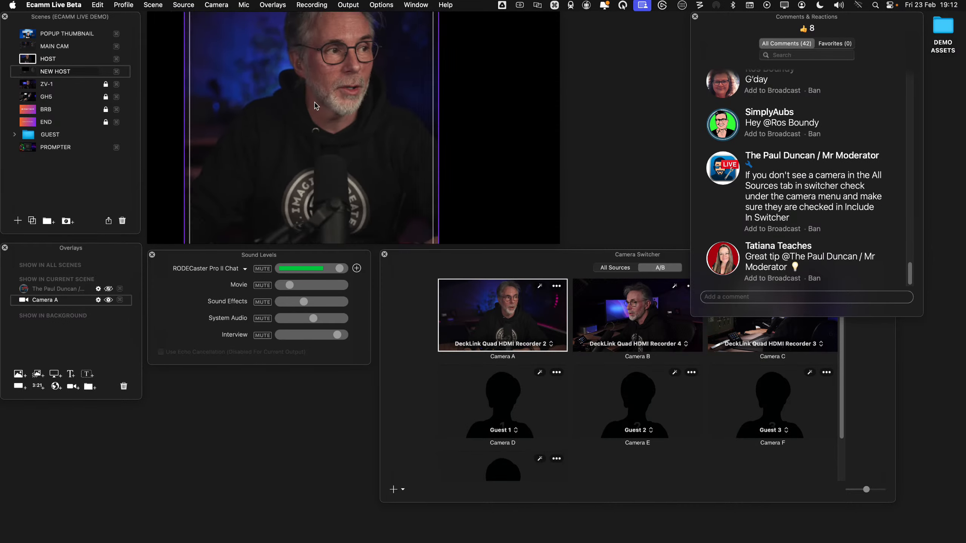
{"action": "scroll", "coordinate": [315, 103], "scroll_direction": "up", "scroll_amount": 3}
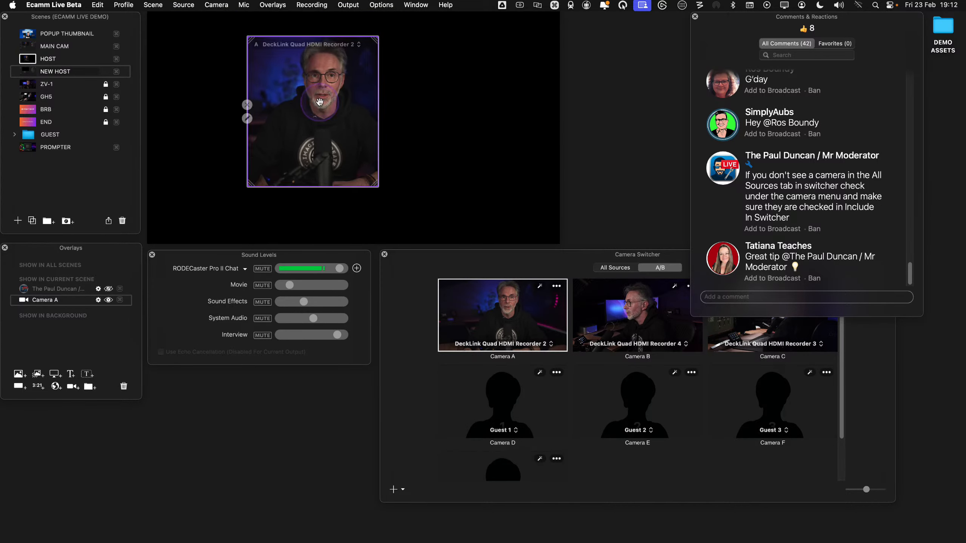
Set the Camera A overlay's shape to Wide (16:9) and reposition and enlarge it to fill most of the scene
{"action": "left_click_drag", "start_coordinate": [326, 100], "coordinate": [352, 102]}
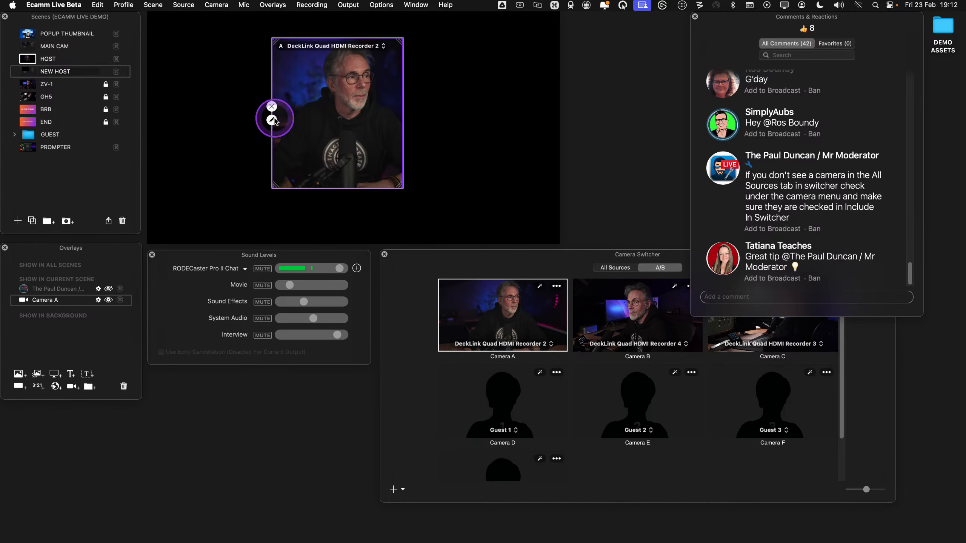
{"action": "left_click", "coordinate": [272, 120]}
{"action": "left_click", "coordinate": [201, 50]}
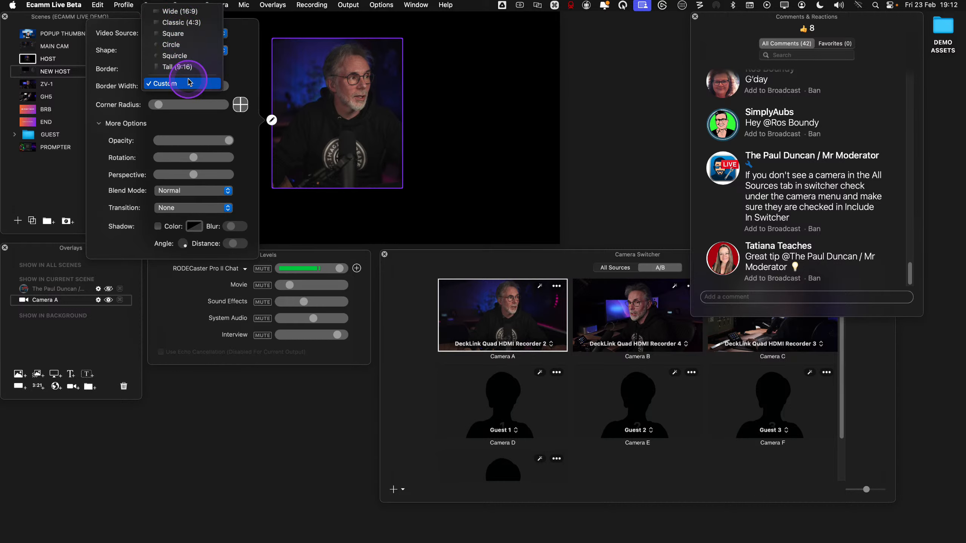
{"action": "left_click", "coordinate": [177, 11]}
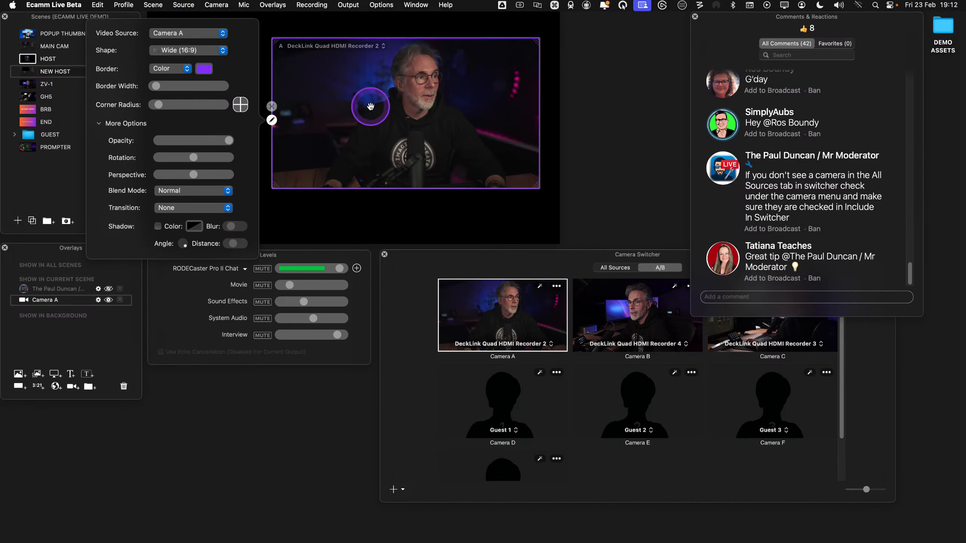
{"action": "left_click_drag", "start_coordinate": [370, 107], "coordinate": [315, 104]}
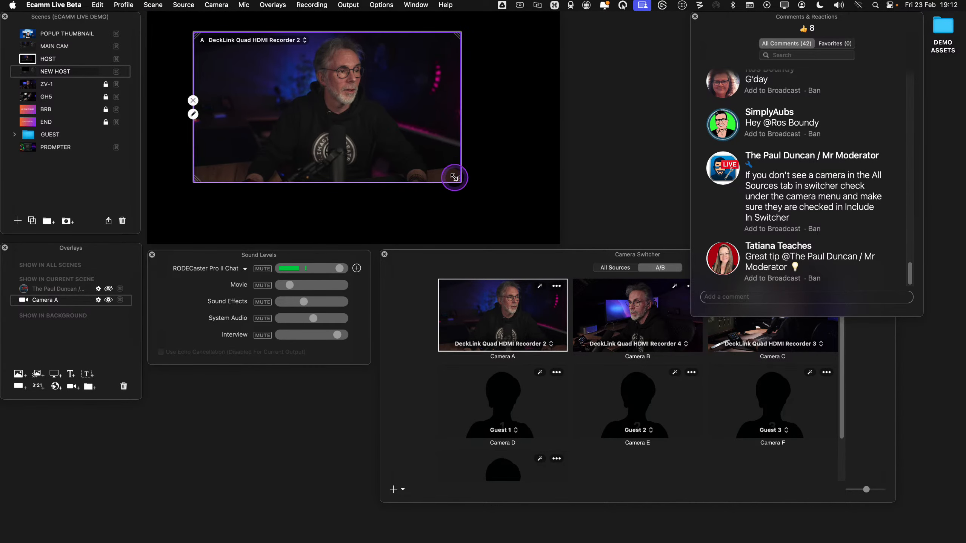
{"action": "left_click_drag", "start_coordinate": [454, 178], "coordinate": [420, 164]}
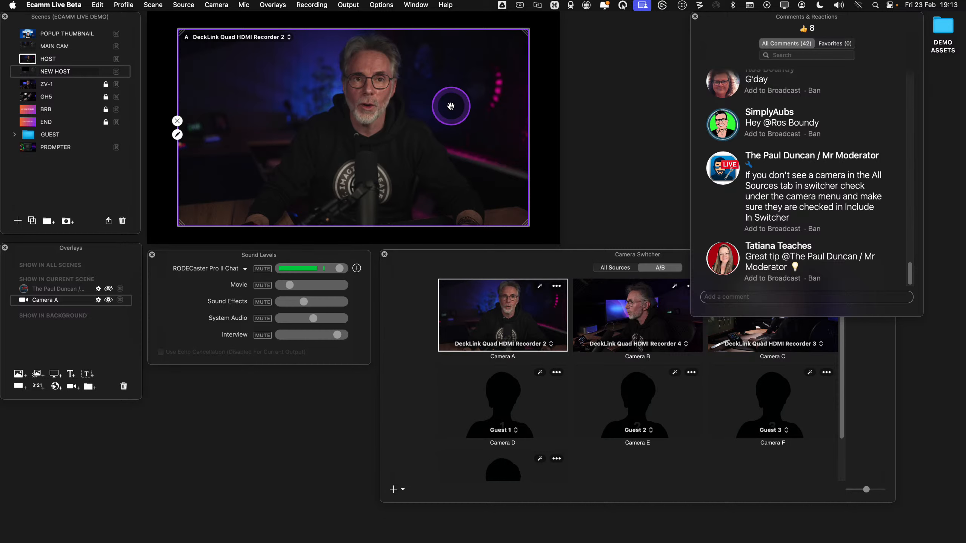
Crop the right and left sides of the Camera A overlay and extend both back to the full 16:9 width
{"action": "key", "text": "alt"}
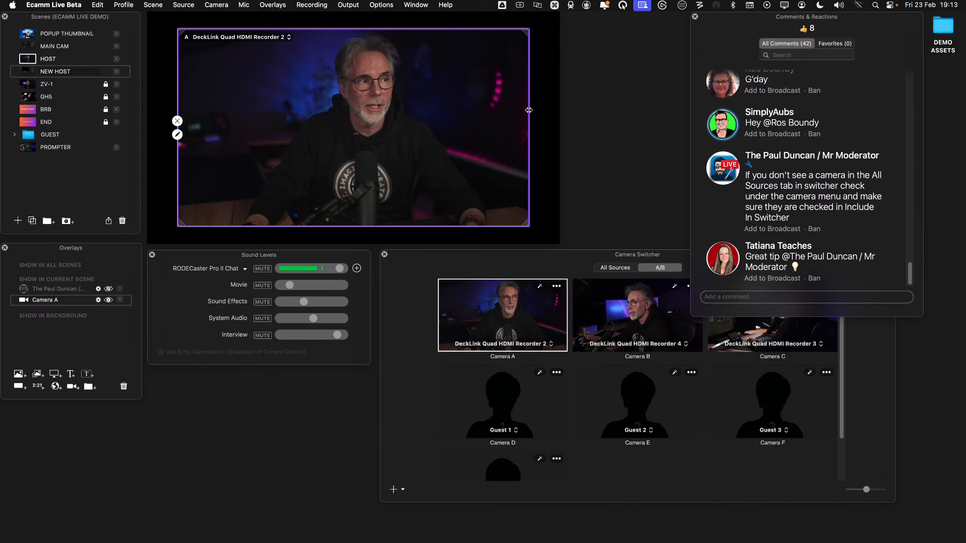
{"action": "left_click_drag", "start_coordinate": [529, 110], "coordinate": [473, 114]}
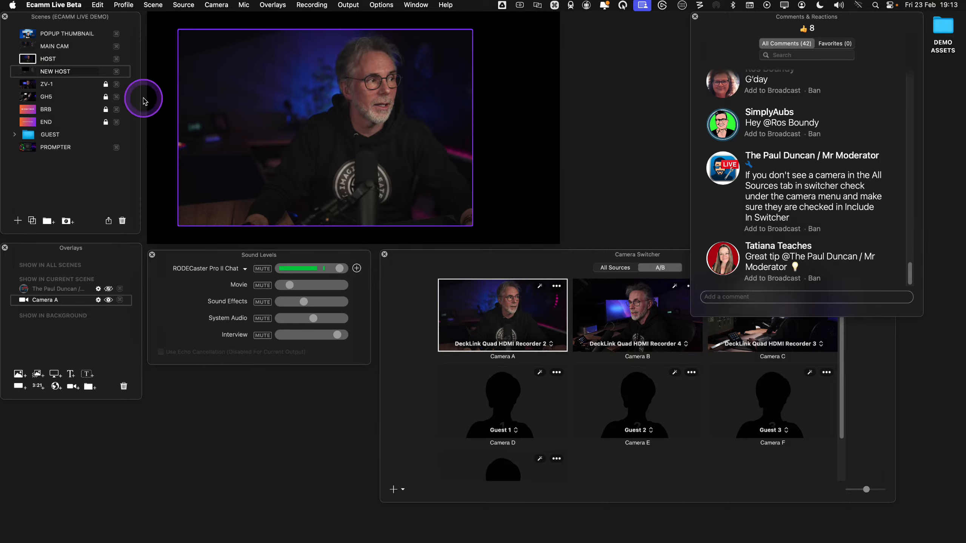
{"action": "left_click_drag", "start_coordinate": [179, 90], "coordinate": [252, 93]}
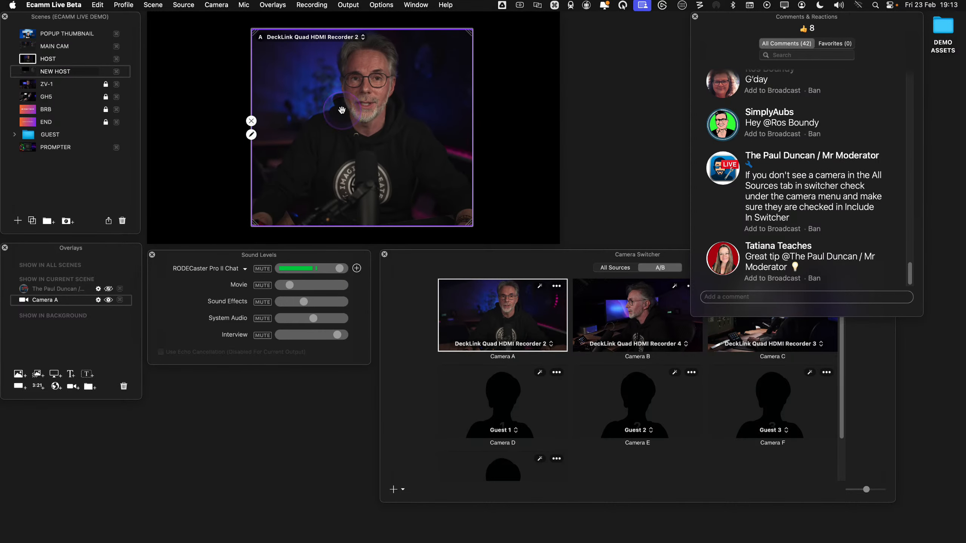
{"action": "left_click", "coordinate": [342, 110]}
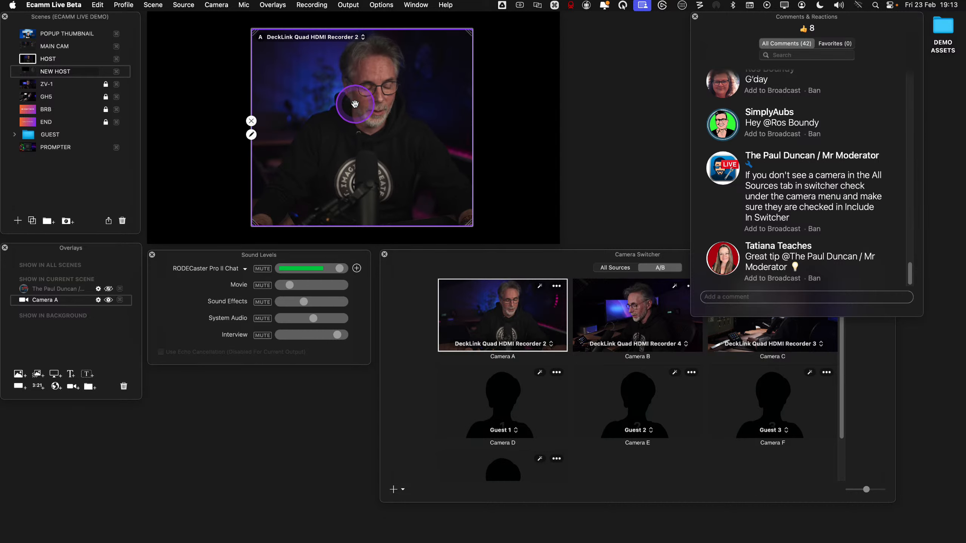
{"action": "left_click_drag", "start_coordinate": [473, 117], "coordinate": [529, 117]}
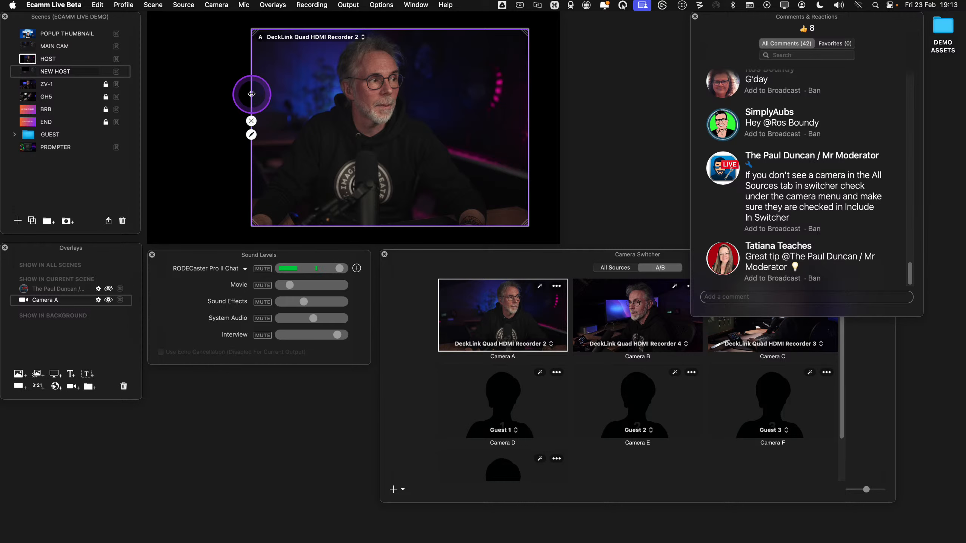
{"action": "left_click_drag", "start_coordinate": [252, 93], "coordinate": [178, 100]}
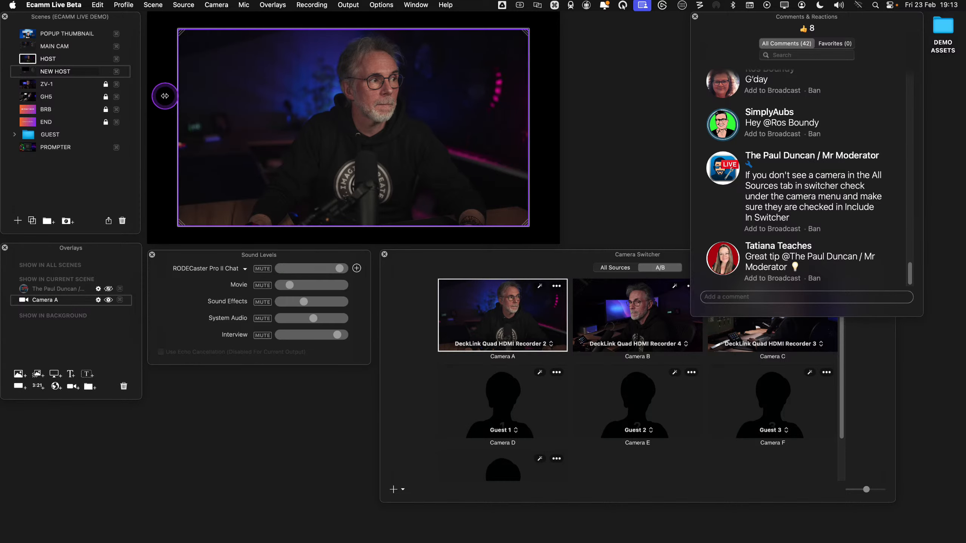
Thicken the Camera A overlay's purple border and raise its corner radius slightly
{"action": "left_click", "coordinate": [177, 135]}
{"action": "left_click", "coordinate": [562, 121]}
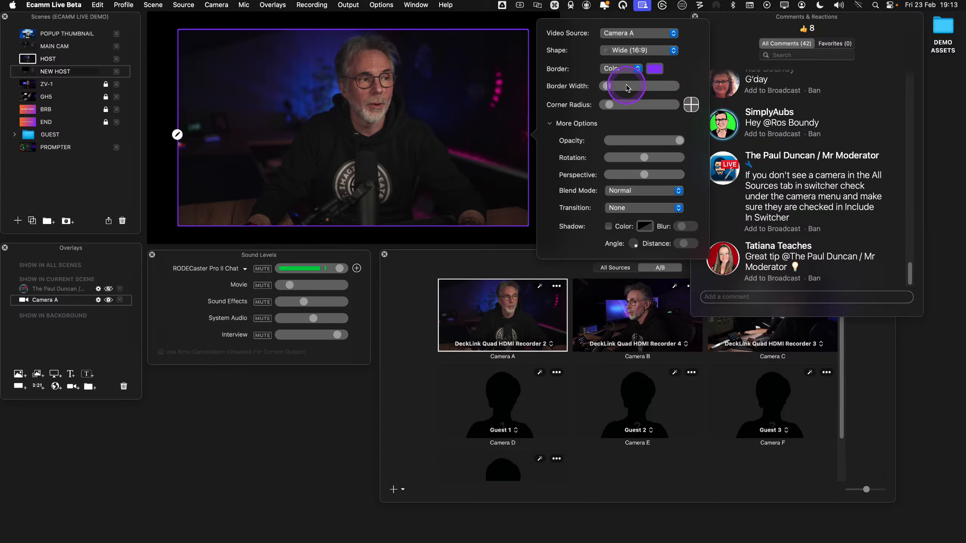
{"action": "key", "text": "alt"}
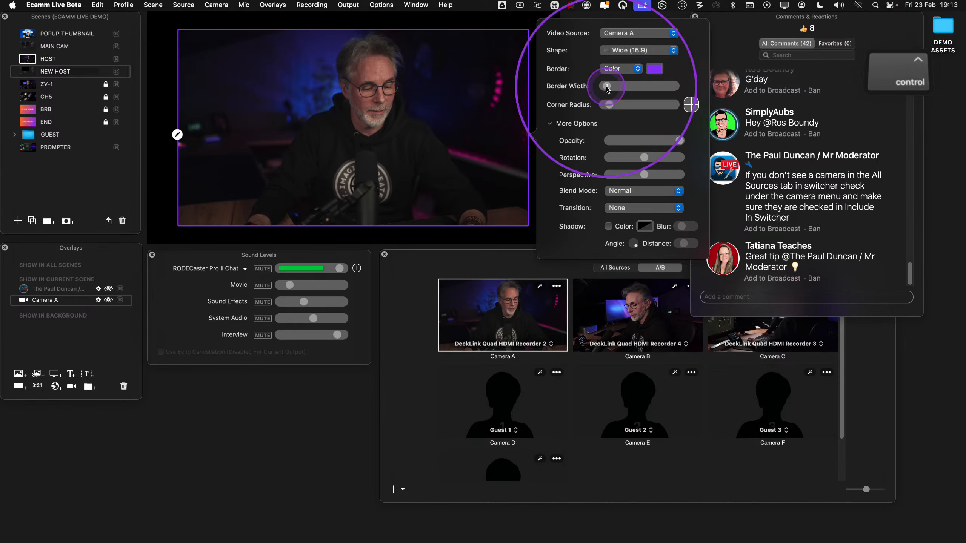
{"action": "left_click_drag", "start_coordinate": [611, 88], "coordinate": [620, 90]}
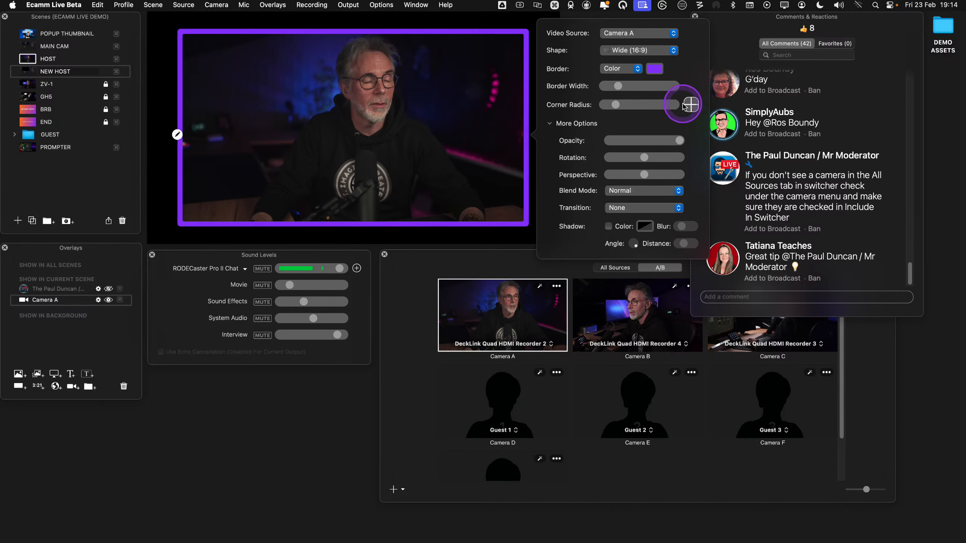
Toggle rounding on individual corners of the Camera A overlay and increase the corner radius
{"action": "key", "text": "ctrl"}
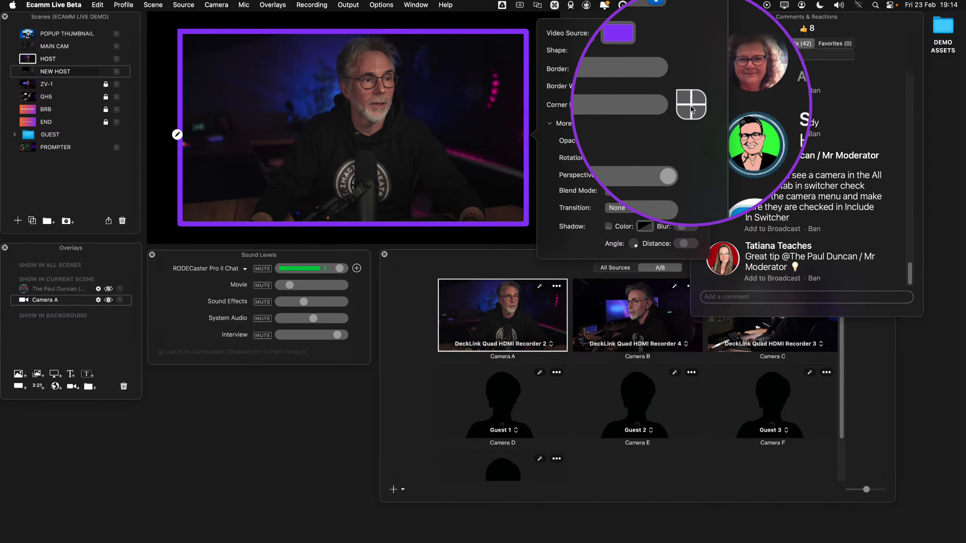
{"action": "left_click", "coordinate": [694, 111]}
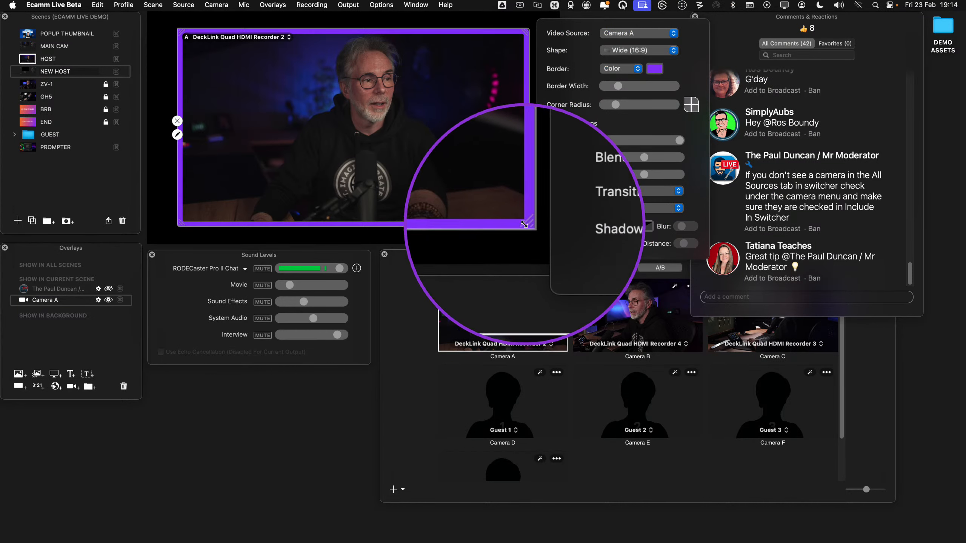
{"action": "key", "text": "ctrl"}
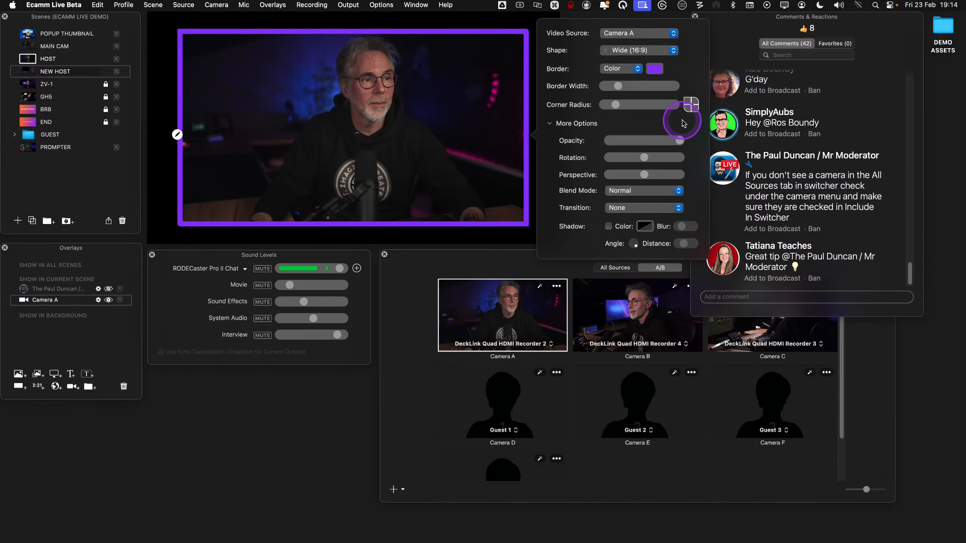
{"action": "key", "text": "ctrl"}
{"action": "left_click", "coordinate": [686, 109]}
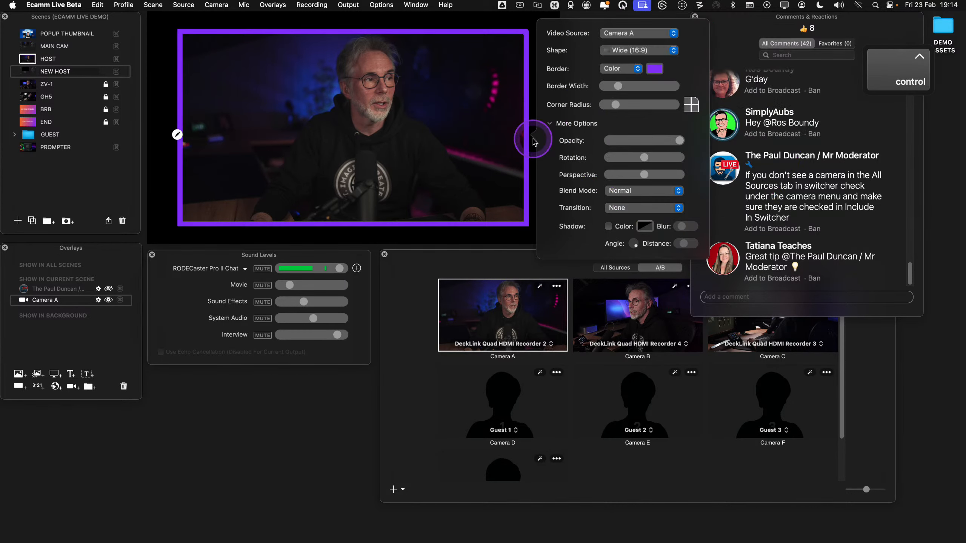
{"action": "key", "text": "ctrl"}
{"action": "left_click", "coordinate": [687, 108]}
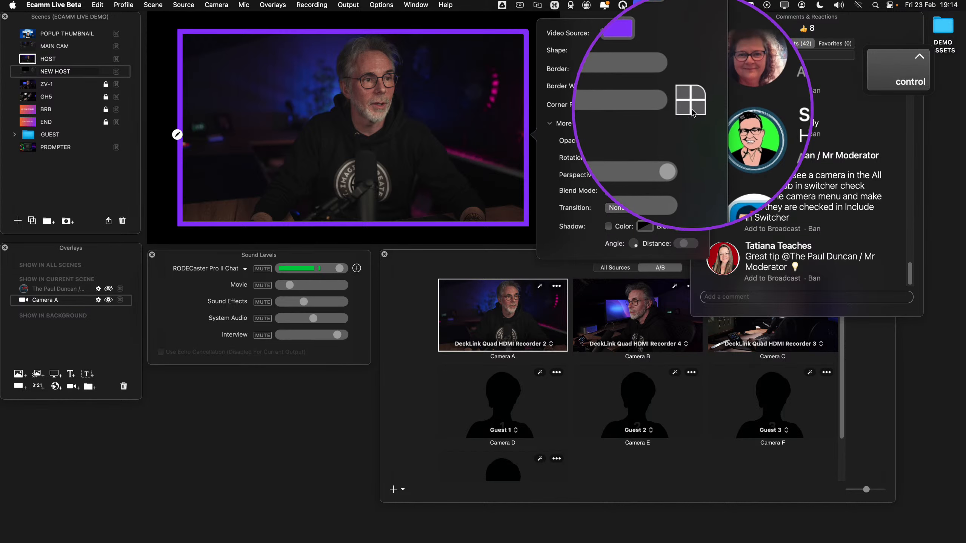
{"action": "key", "text": "ctrl"}
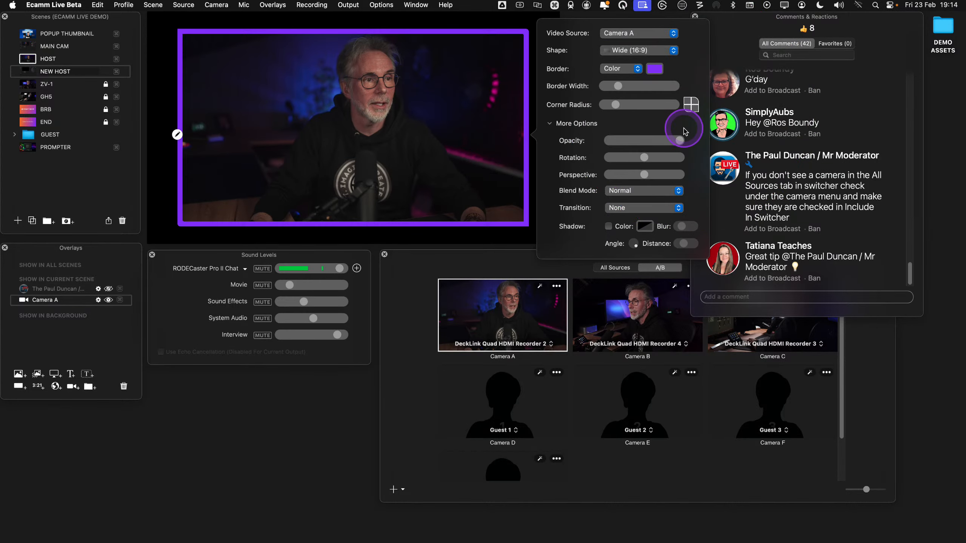
{"action": "left_click_drag", "start_coordinate": [617, 109], "coordinate": [619, 110]}
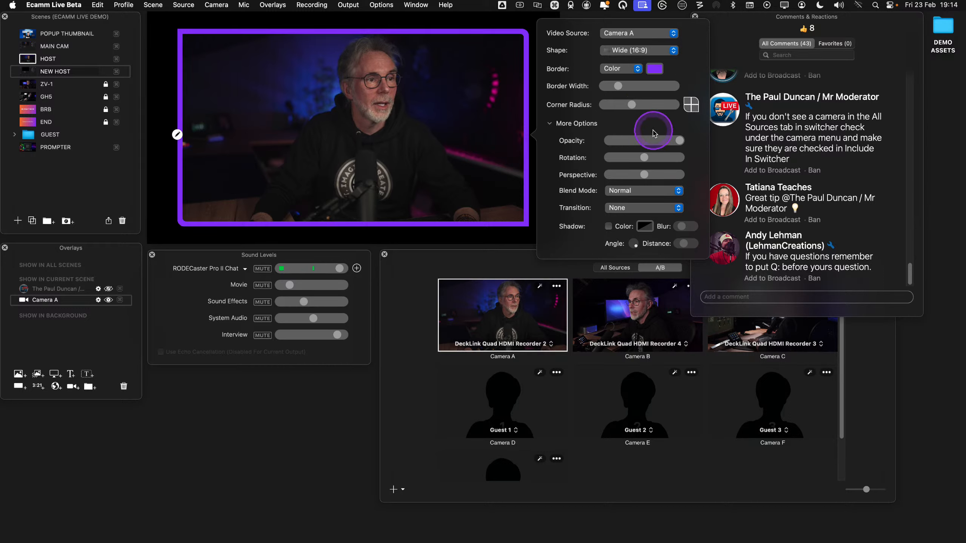
Try the Classic (4:3), Square, Circle and Squircle shapes on the Camera A overlay
{"action": "left_click", "coordinate": [645, 52]}
{"action": "left_click", "coordinate": [642, 60]}
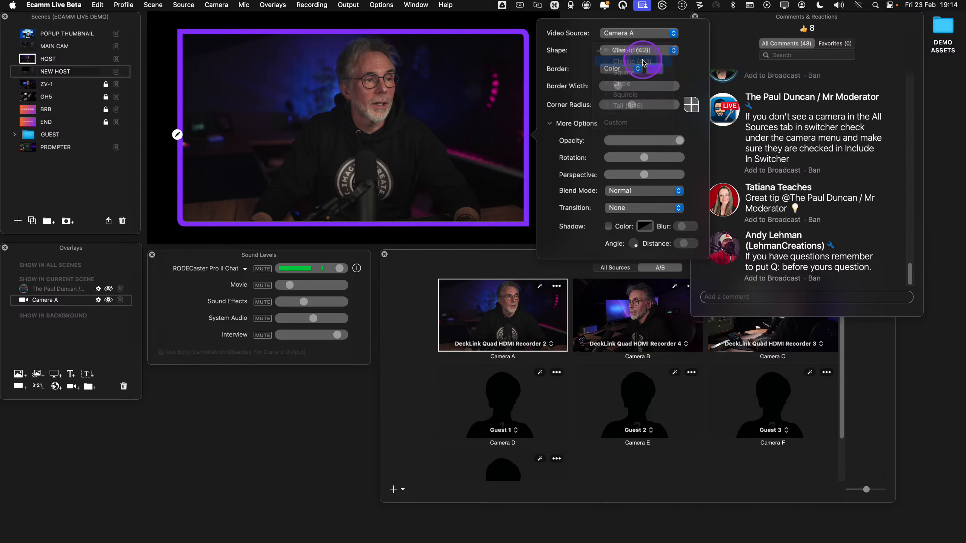
{"action": "left_click", "coordinate": [640, 51]}
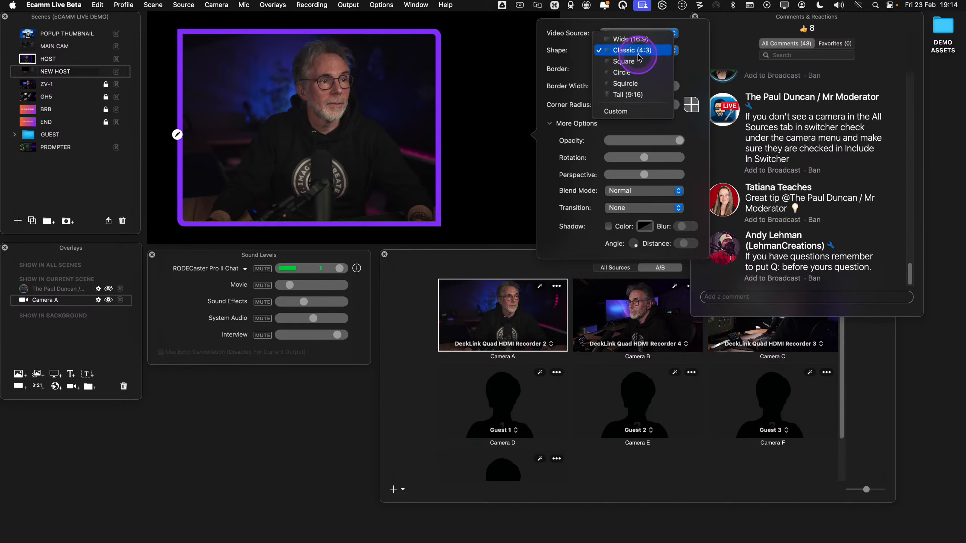
{"action": "left_click", "coordinate": [639, 63]}
{"action": "left_click", "coordinate": [638, 51]}
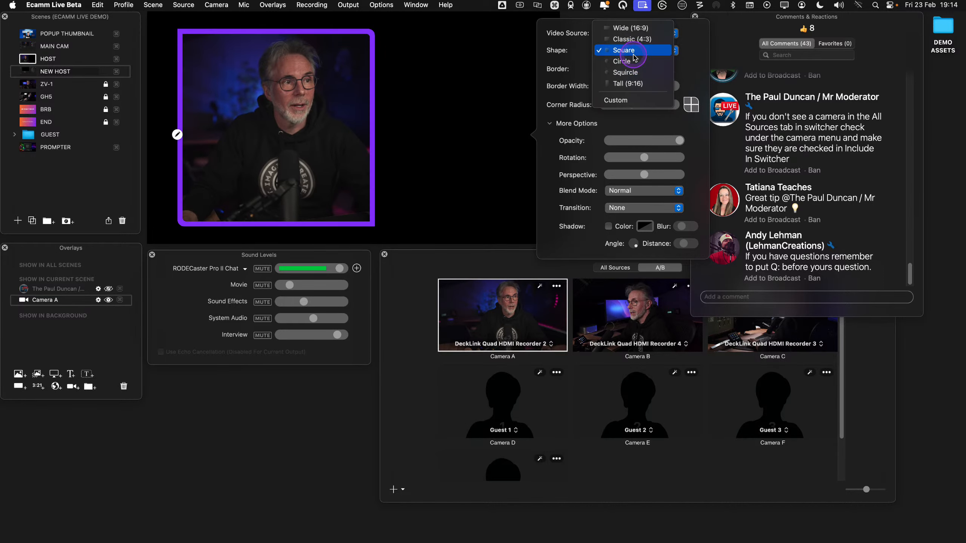
{"action": "left_click", "coordinate": [634, 62]}
{"action": "left_click", "coordinate": [634, 57]}
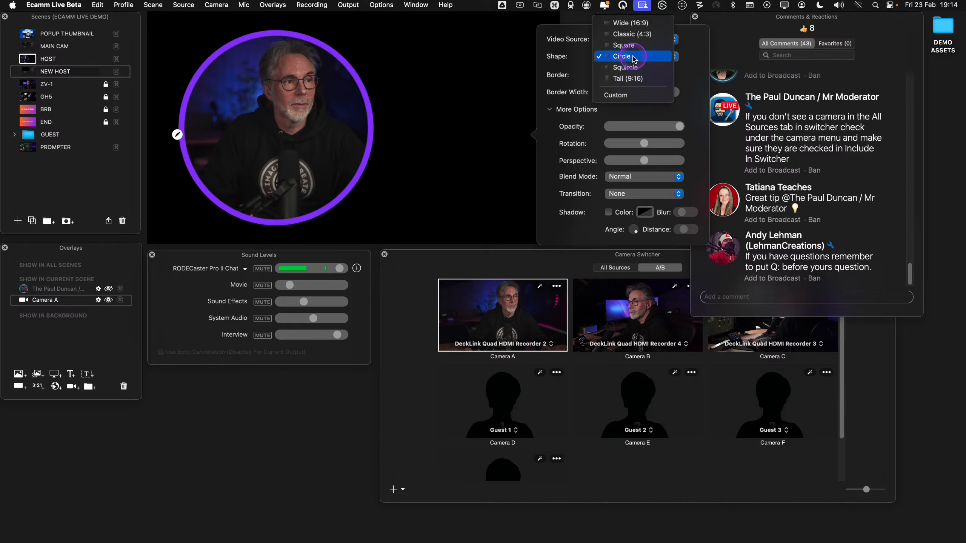
{"action": "left_click", "coordinate": [634, 66]}
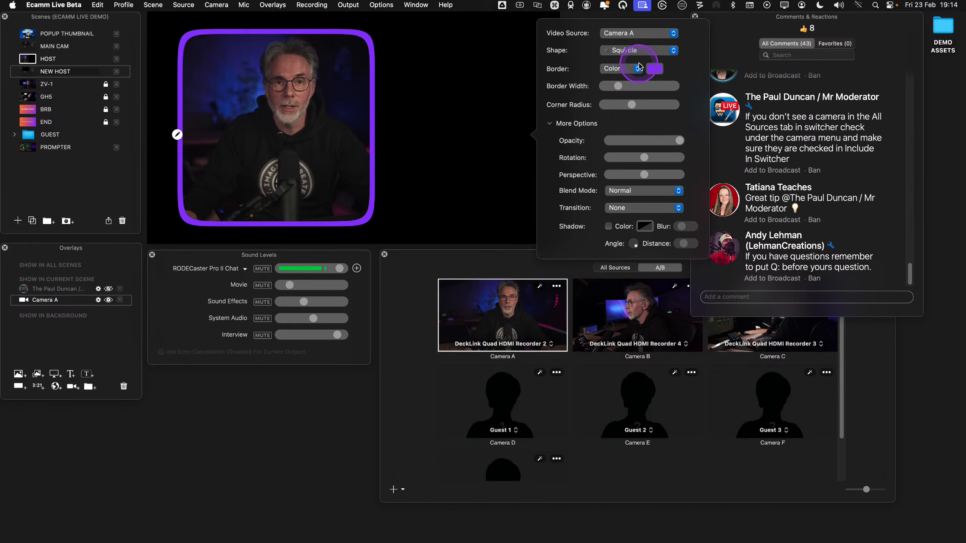
Set the Camera A overlay's shape to Custom and extend its right side to a nearly full-width frame
{"action": "left_click", "coordinate": [635, 51]}
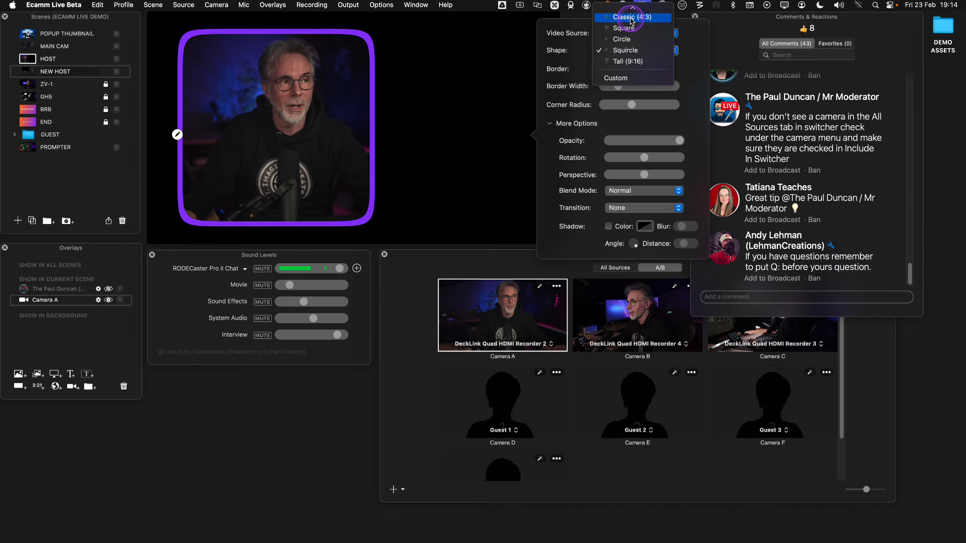
{"action": "mouse_move", "coordinate": [630, 11]}
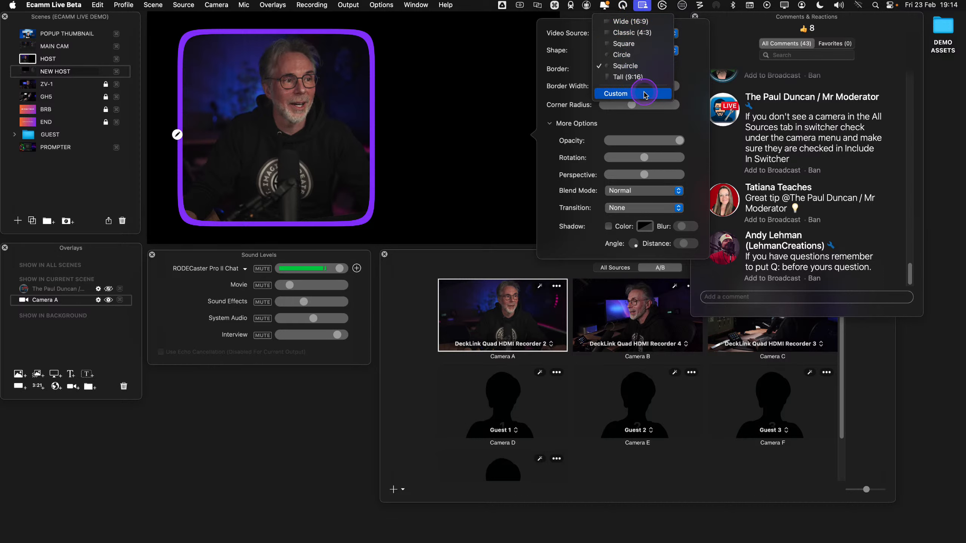
{"action": "left_click", "coordinate": [607, 94]}
{"action": "left_click_drag", "start_coordinate": [351, 121], "coordinate": [515, 119]}
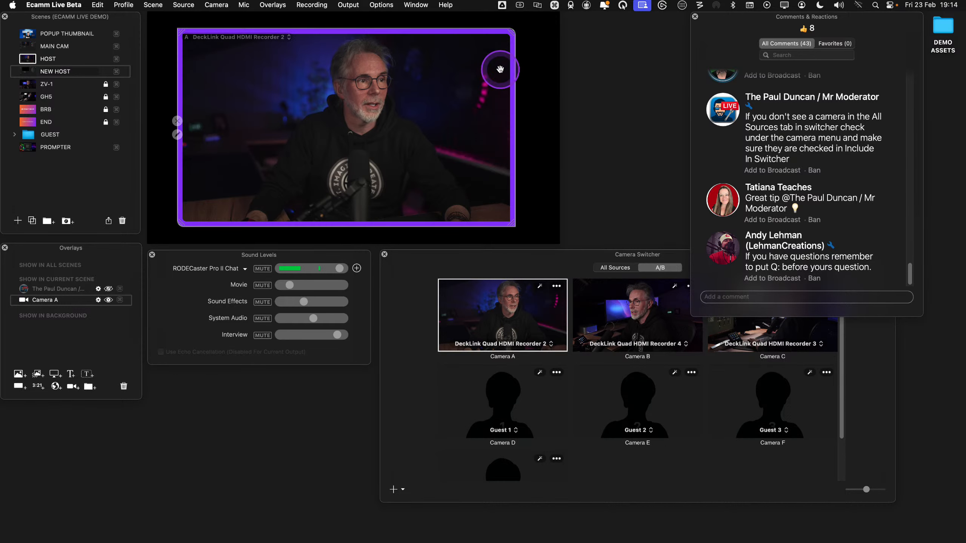
Reshape the Camera A overlay to a roughly square frame and position it in the left half of the scene
{"action": "left_click_drag", "start_coordinate": [421, 111], "coordinate": [426, 111]}
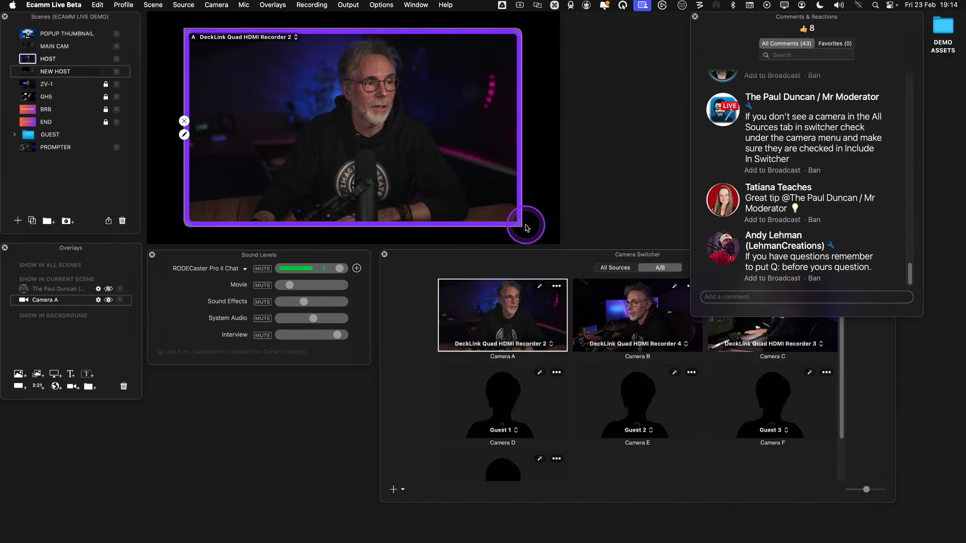
{"action": "left_click_drag", "start_coordinate": [518, 223], "coordinate": [335, 181]}
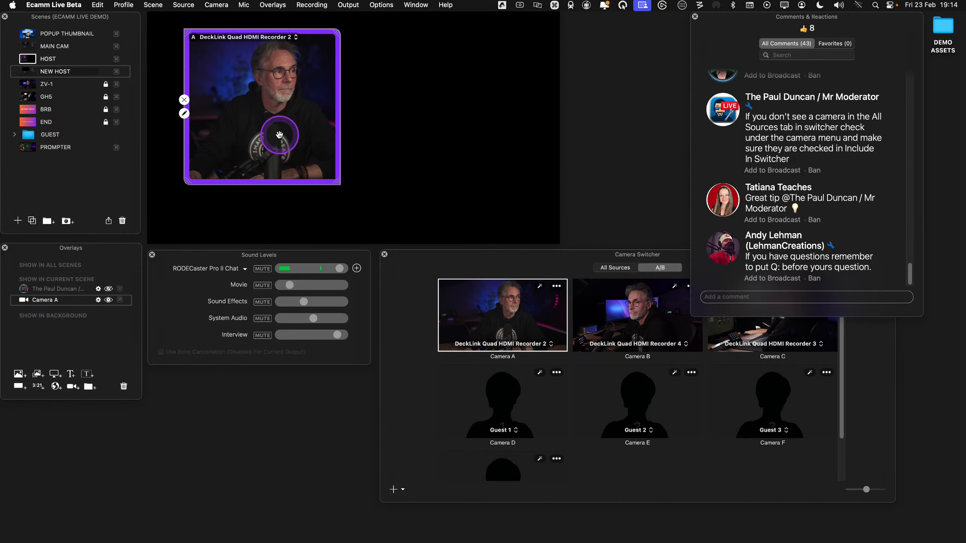
{"action": "left_click_drag", "start_coordinate": [281, 135], "coordinate": [267, 156]}
Add Camera B from the Camera Switcher as an overlay in the right half of the scene, level with Camera A
{"action": "left_click", "coordinate": [621, 320]}
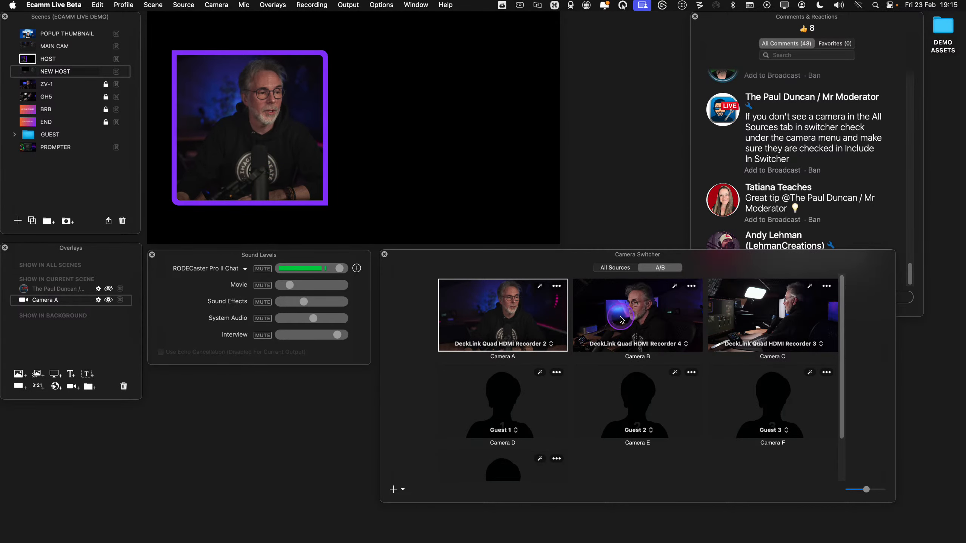
{"action": "left_click_drag", "start_coordinate": [620, 319], "coordinate": [452, 146]}
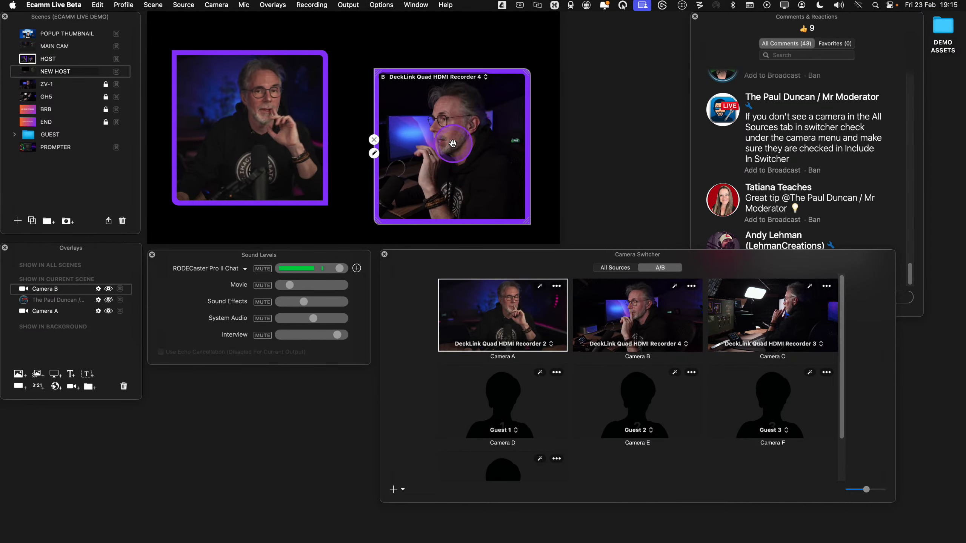
{"action": "left_click_drag", "start_coordinate": [470, 154], "coordinate": [468, 136]}
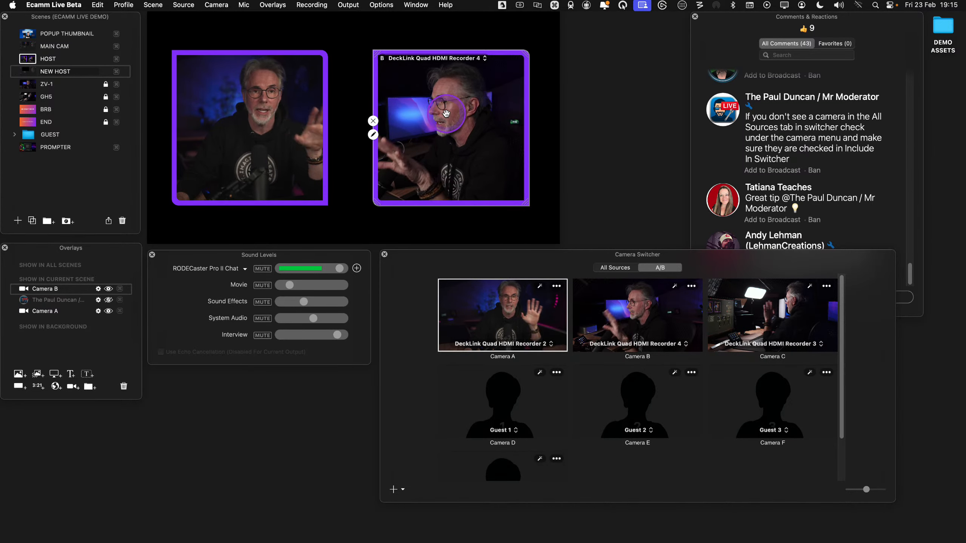
Change the second overlay's video source from Camera B to Camera C
{"action": "left_click", "coordinate": [373, 134]}
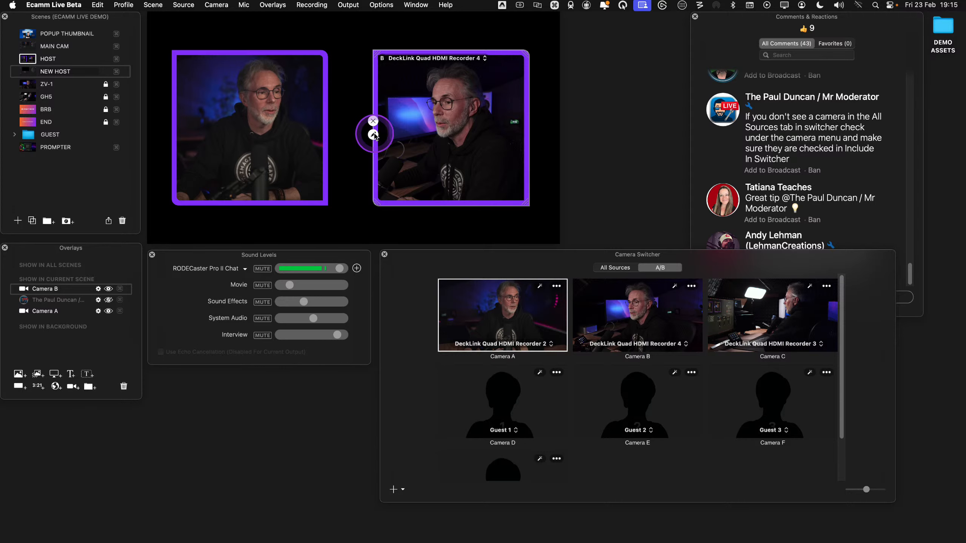
{"action": "left_click", "coordinate": [264, 35]}
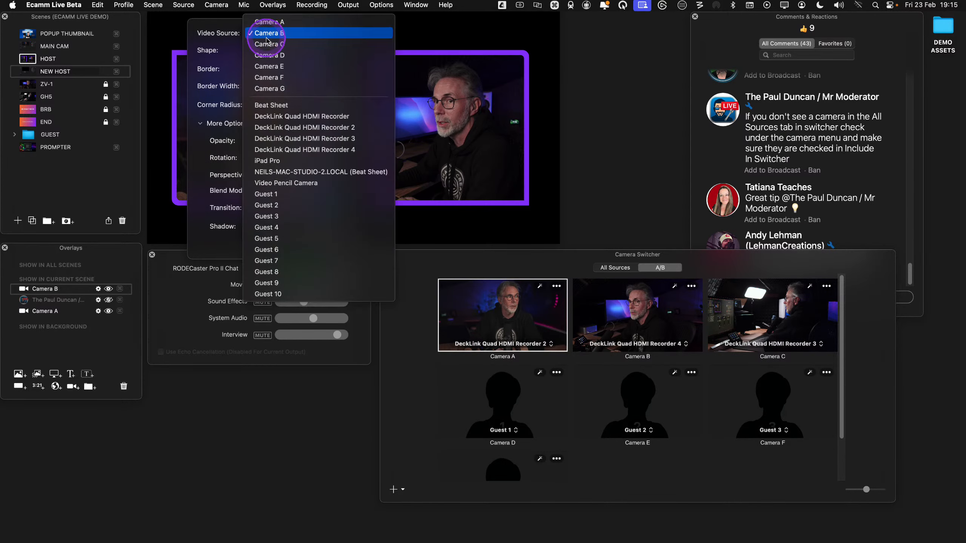
{"action": "left_click", "coordinate": [267, 44]}
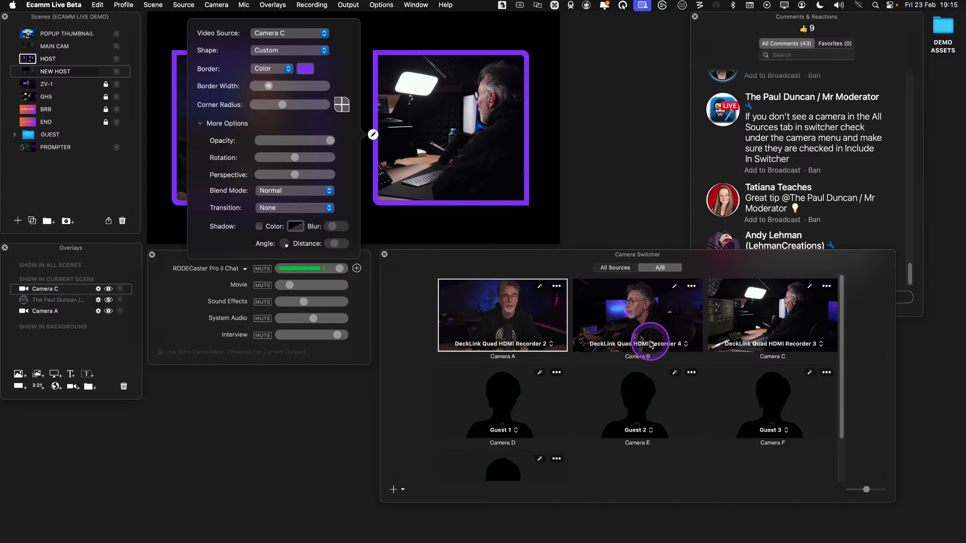
{"action": "left_click", "coordinate": [453, 164]}
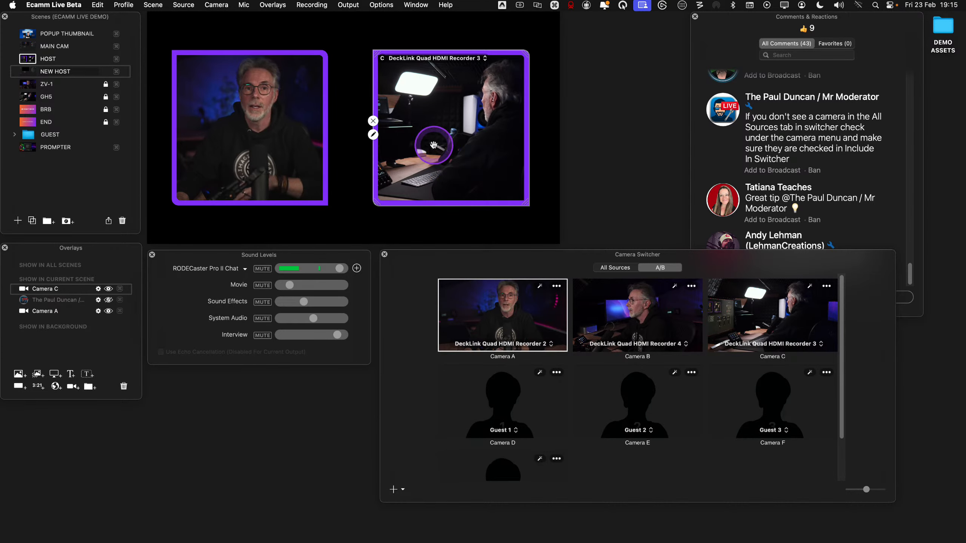
Hide the Camera C overlay and extend the Camera A overlay's edges until it fills most of the scene
{"action": "left_click", "coordinate": [375, 121]}
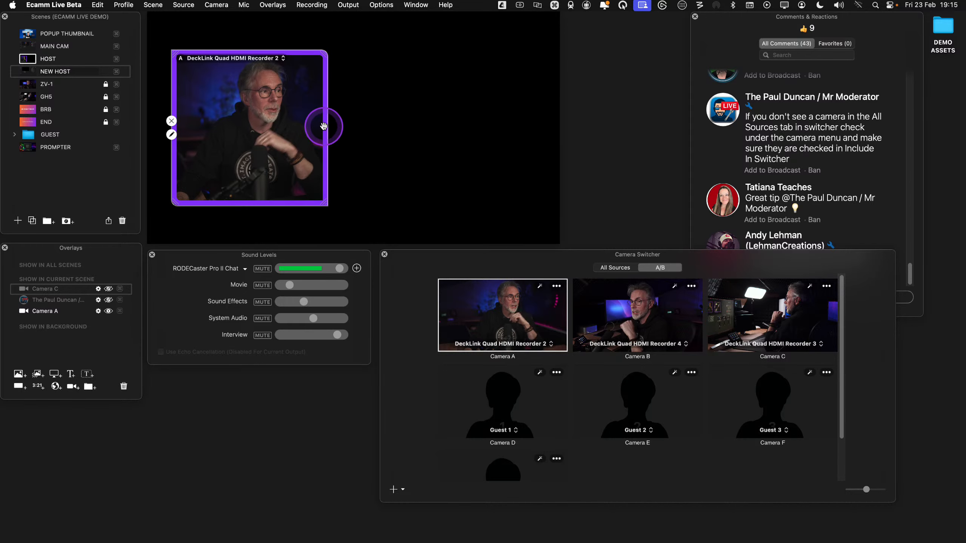
{"action": "left_click_drag", "start_coordinate": [325, 126], "coordinate": [540, 139]}
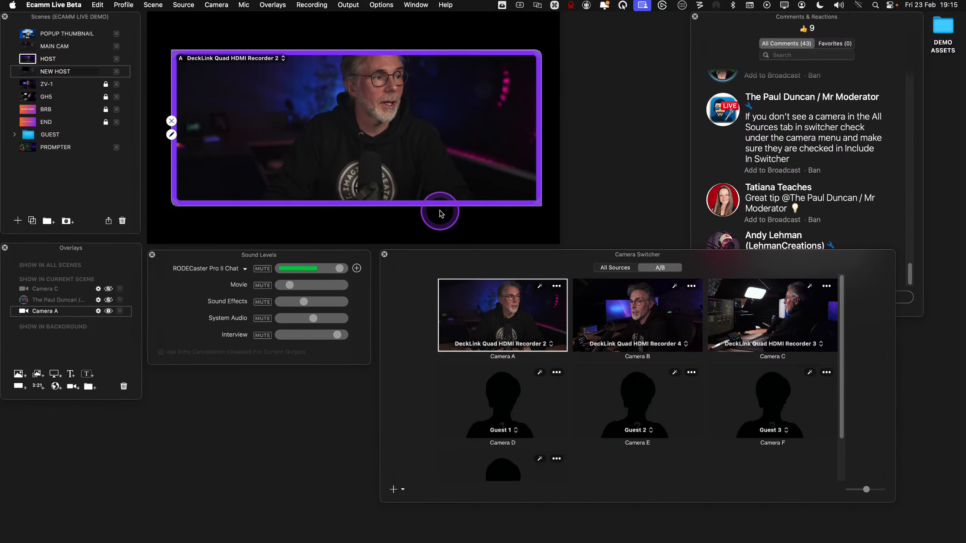
{"action": "left_click_drag", "start_coordinate": [436, 208], "coordinate": [430, 233]}
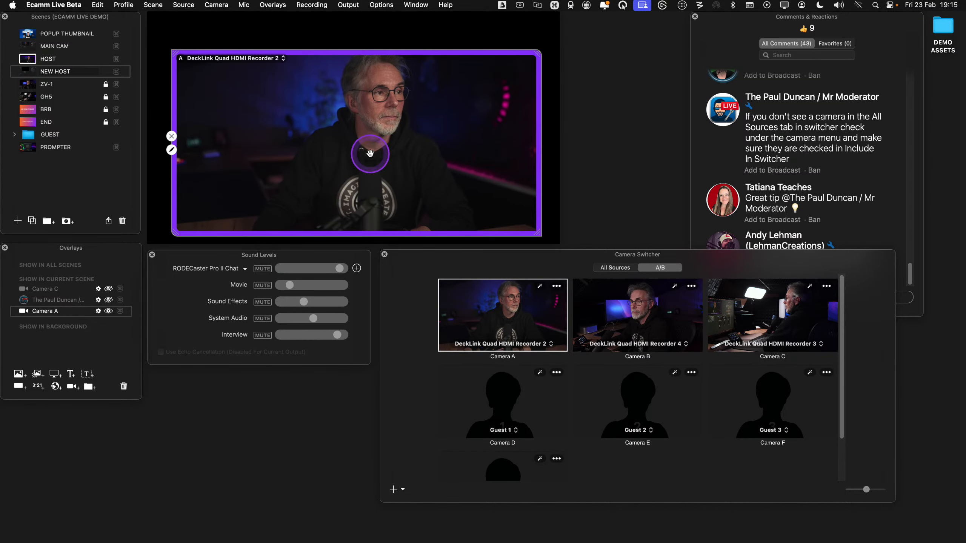
{"action": "left_click_drag", "start_coordinate": [374, 52], "coordinate": [367, 17]}
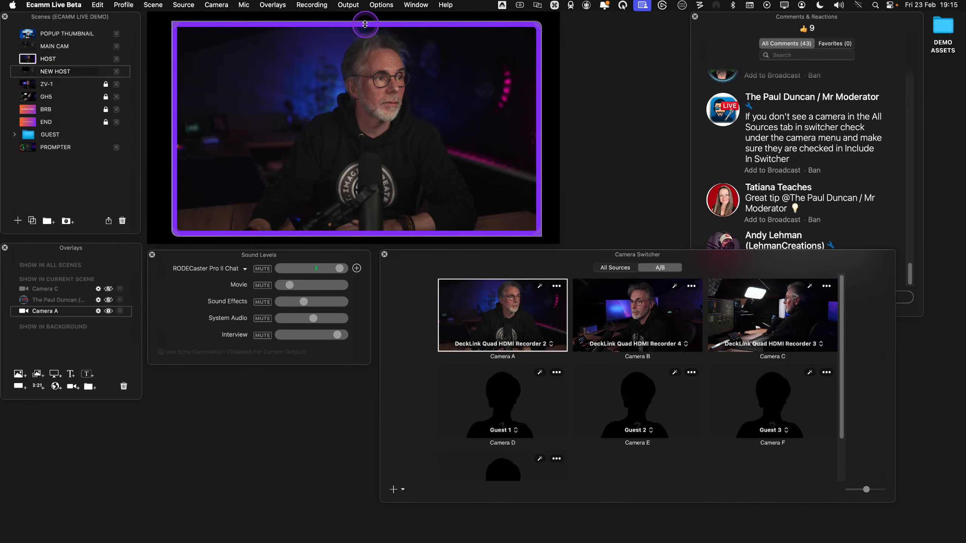
{"action": "left_click_drag", "start_coordinate": [371, 107], "coordinate": [366, 105]}
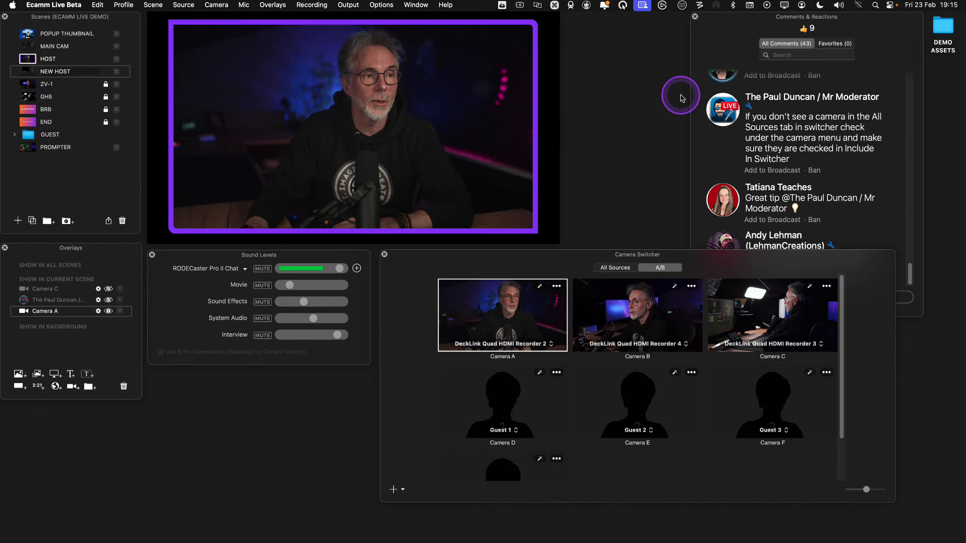
Close the Camera Switcher and add a rectangle shape overlay above the centre of the scene
{"action": "left_click", "coordinate": [385, 255]}
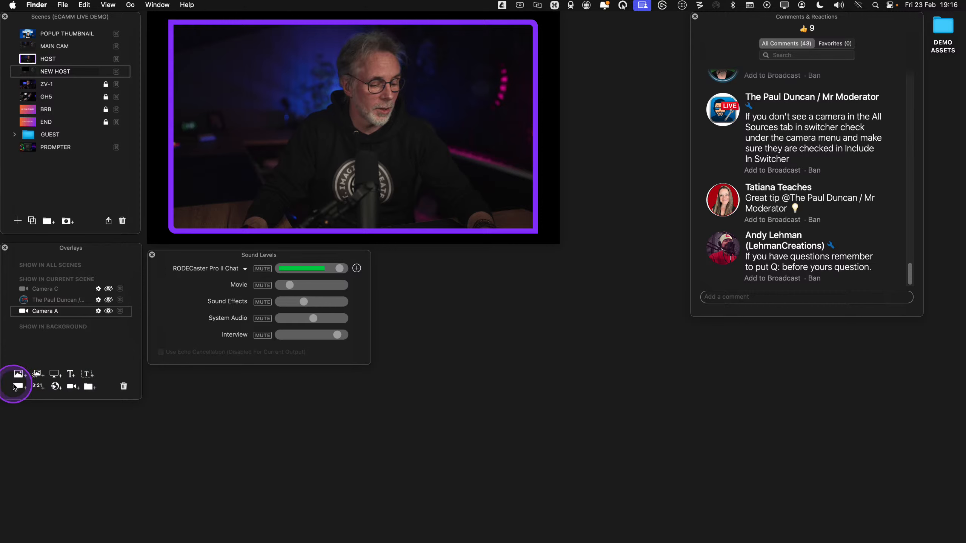
{"action": "key", "text": "ctrl"}
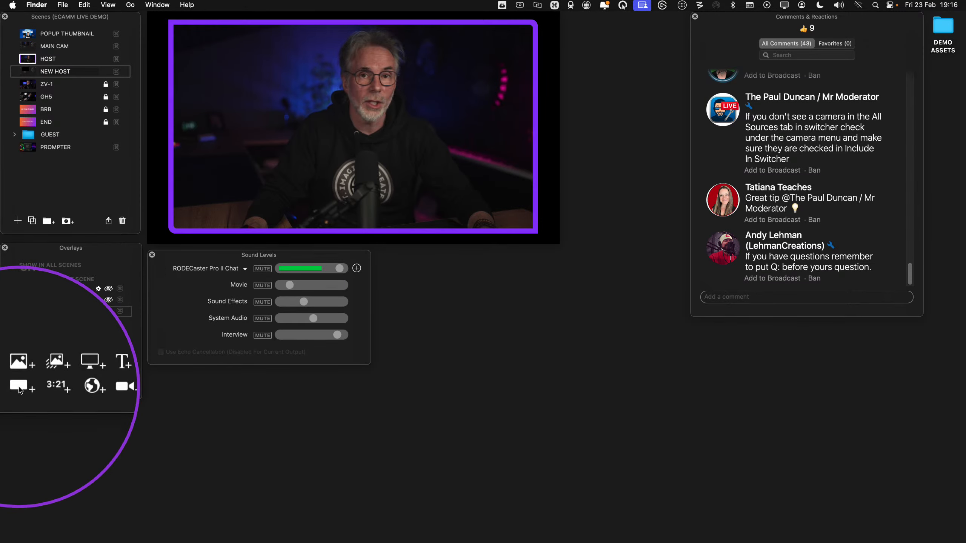
{"action": "left_click", "coordinate": [19, 386]}
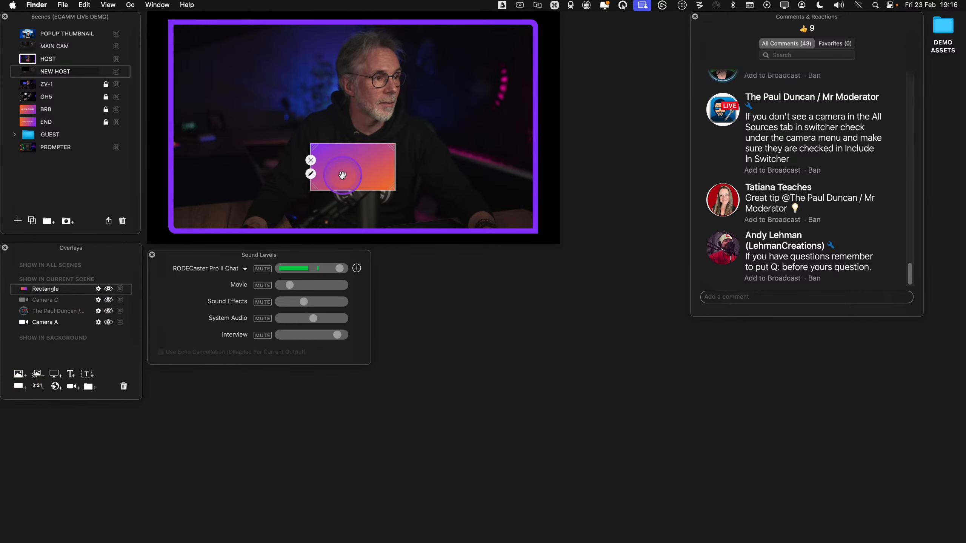
{"action": "left_click_drag", "start_coordinate": [358, 154], "coordinate": [383, 114]}
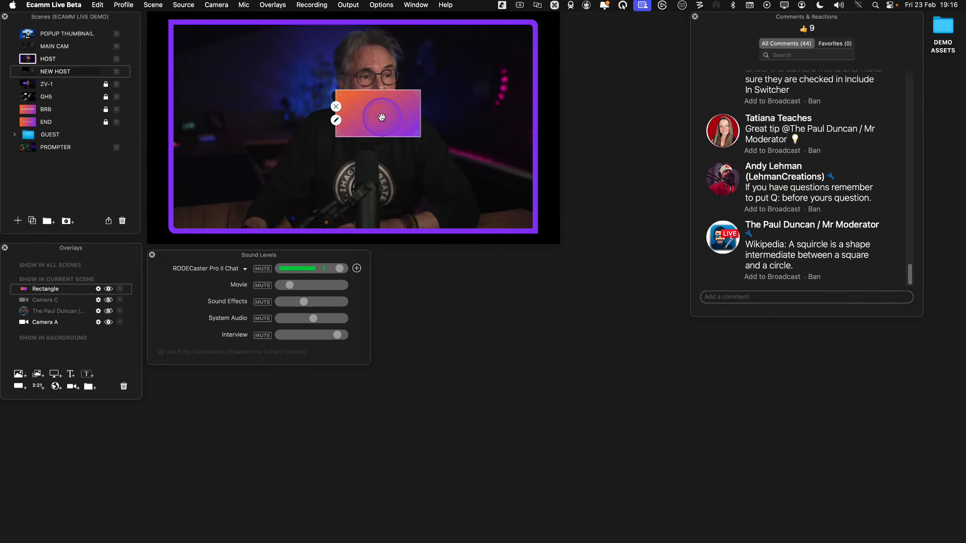
Change the new shape overlay to Square and back to Rectangle, keeping the square proportions
{"action": "left_click", "coordinate": [336, 121]}
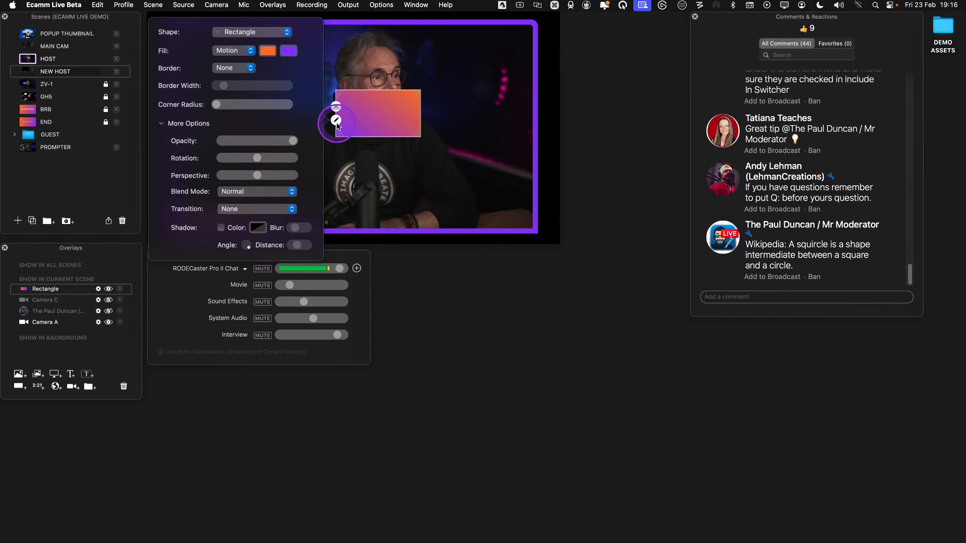
{"action": "left_click", "coordinate": [242, 35]}
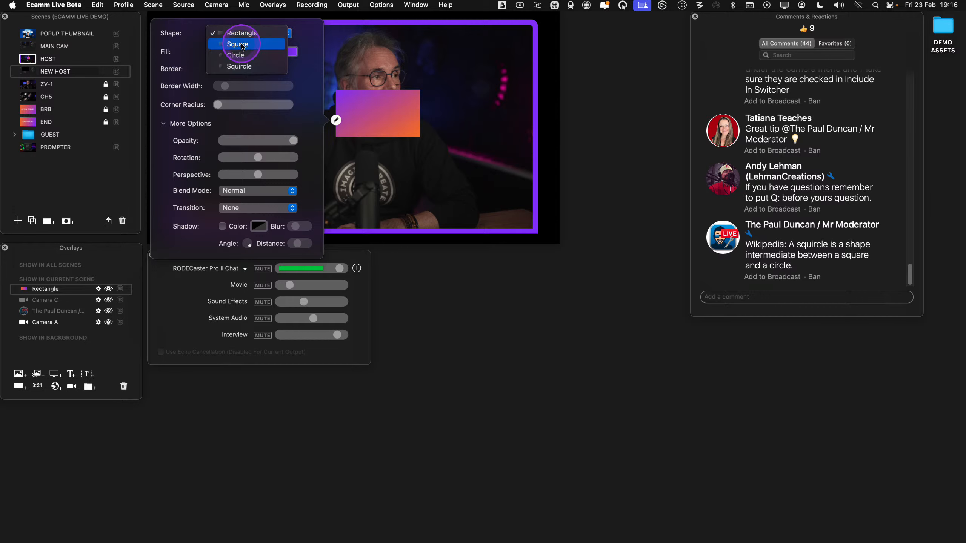
{"action": "left_click", "coordinate": [242, 45]}
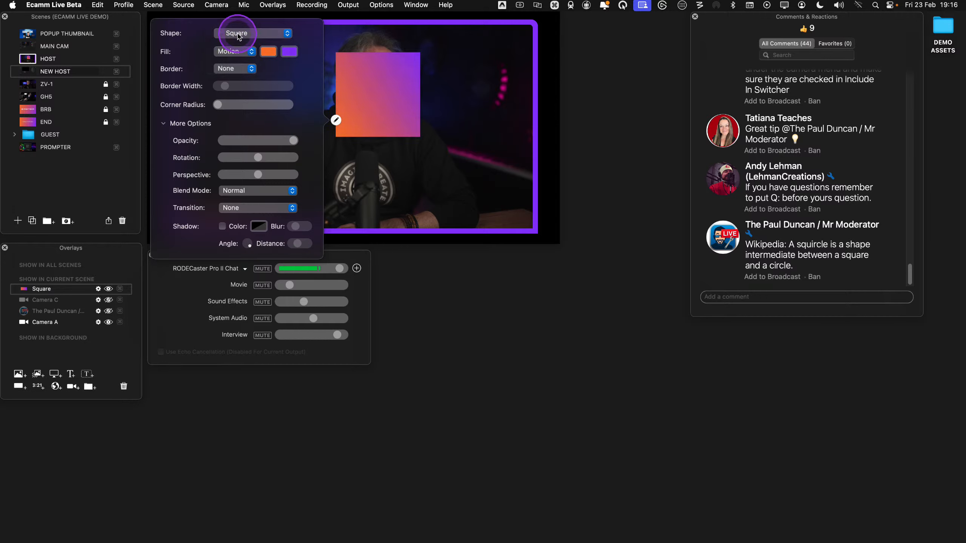
{"action": "left_click", "coordinate": [239, 35]}
{"action": "left_click", "coordinate": [242, 21]}
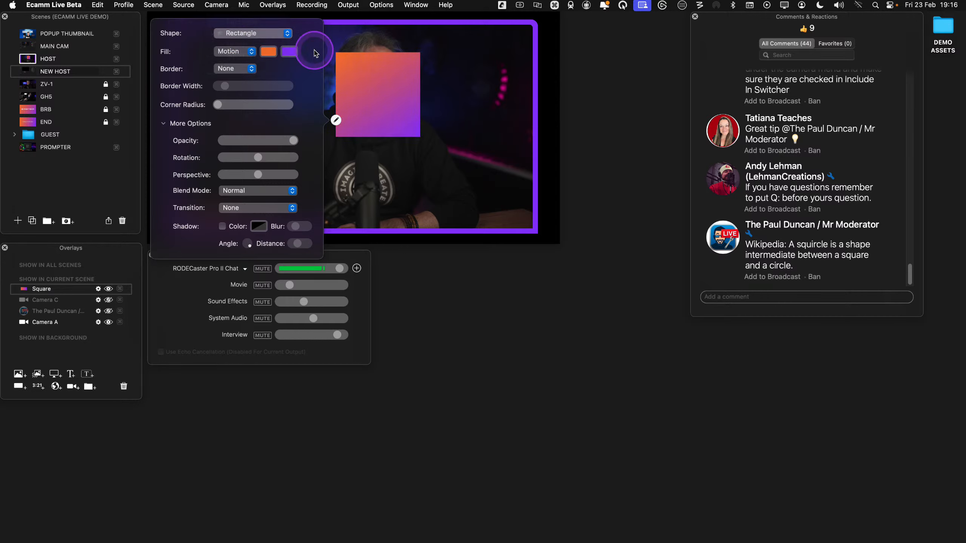
{"action": "left_click", "coordinate": [369, 88]}
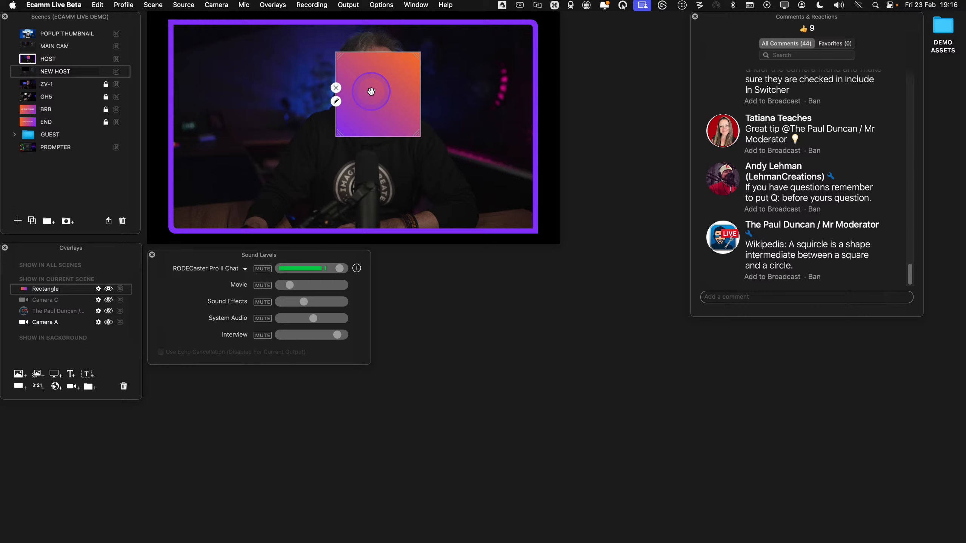
Set the two colours of the rectangle overlay's Motion fill to Magenta and Clover
{"action": "left_click", "coordinate": [336, 101]}
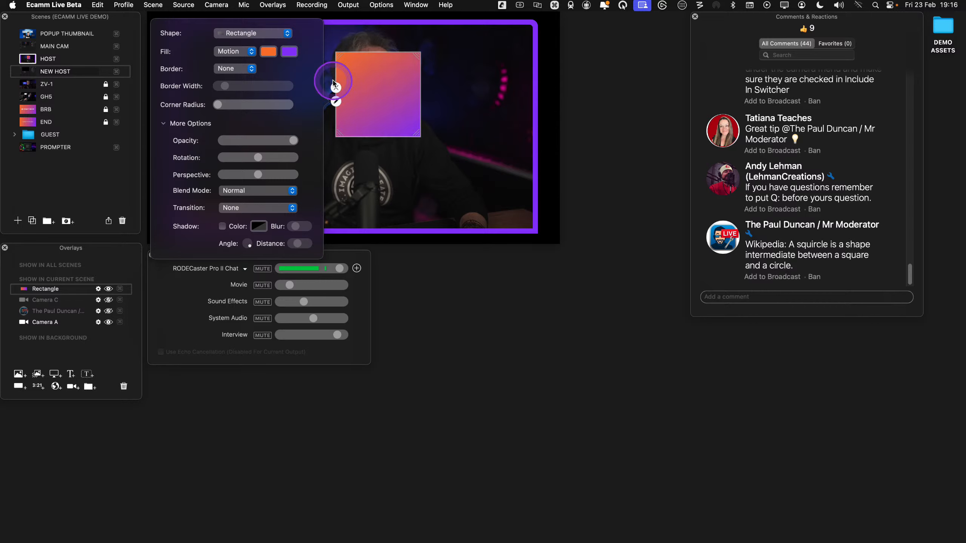
{"action": "left_click", "coordinate": [269, 52]}
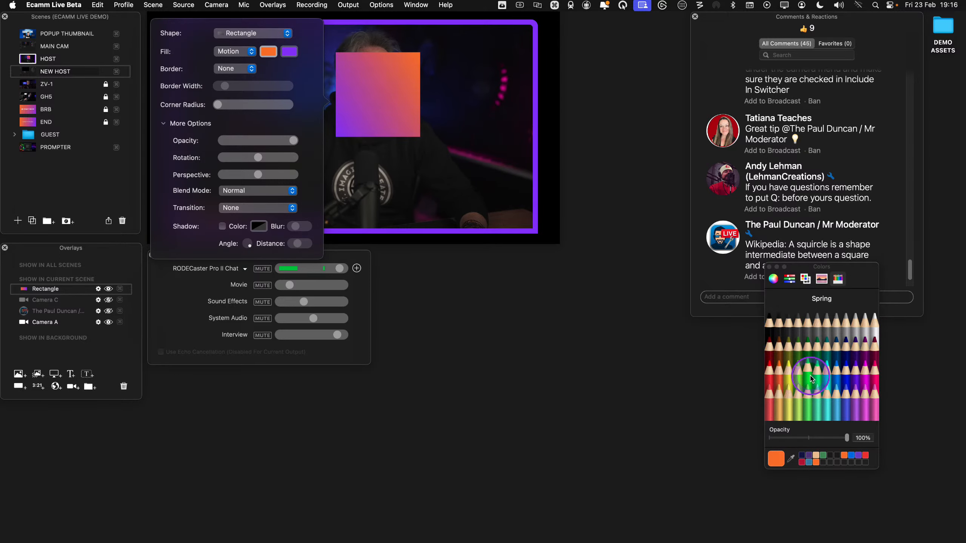
{"action": "left_click", "coordinate": [865, 374]}
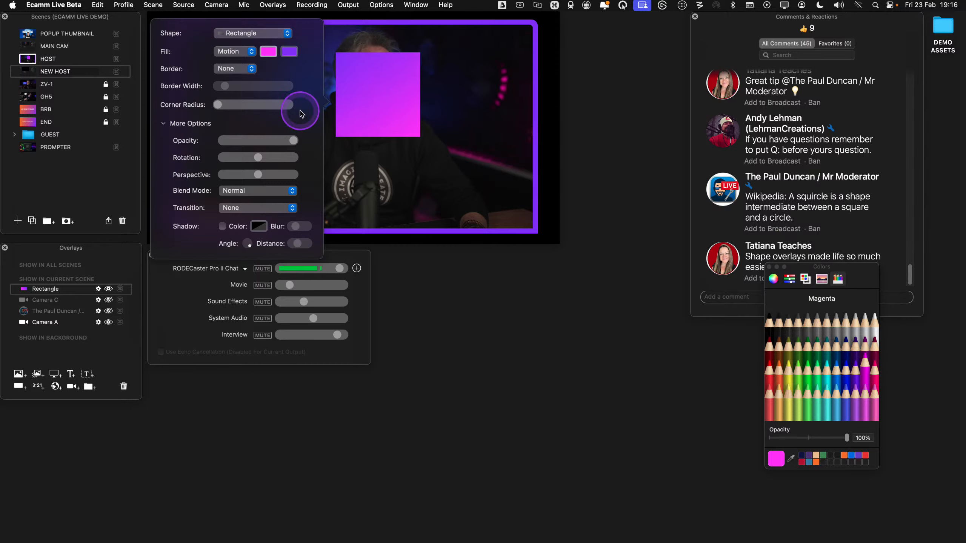
{"action": "left_click", "coordinate": [286, 54]}
{"action": "left_click", "coordinate": [808, 345]}
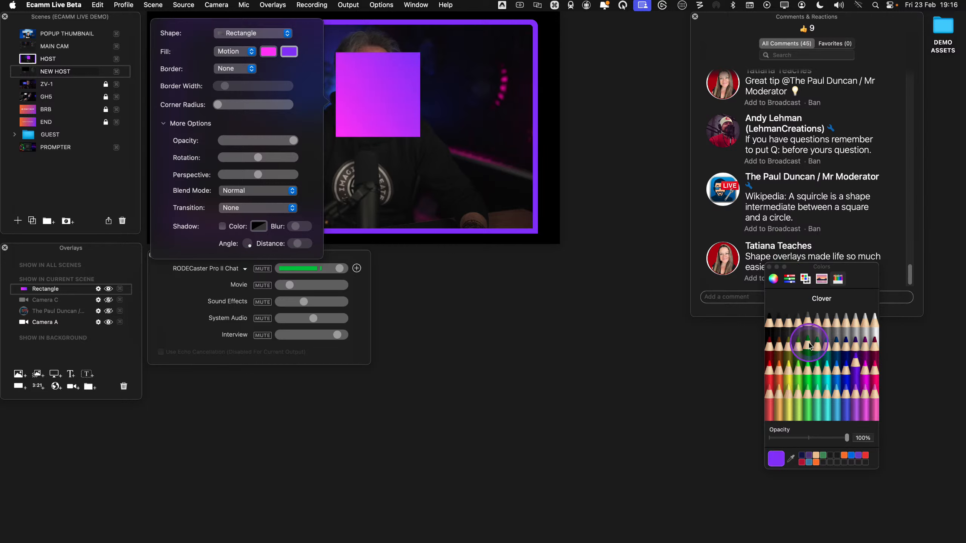
Set the rectangle fill's second colour to Maraschino and change the fill to a Gradient angled diagonally
{"action": "left_click", "coordinate": [768, 368]}
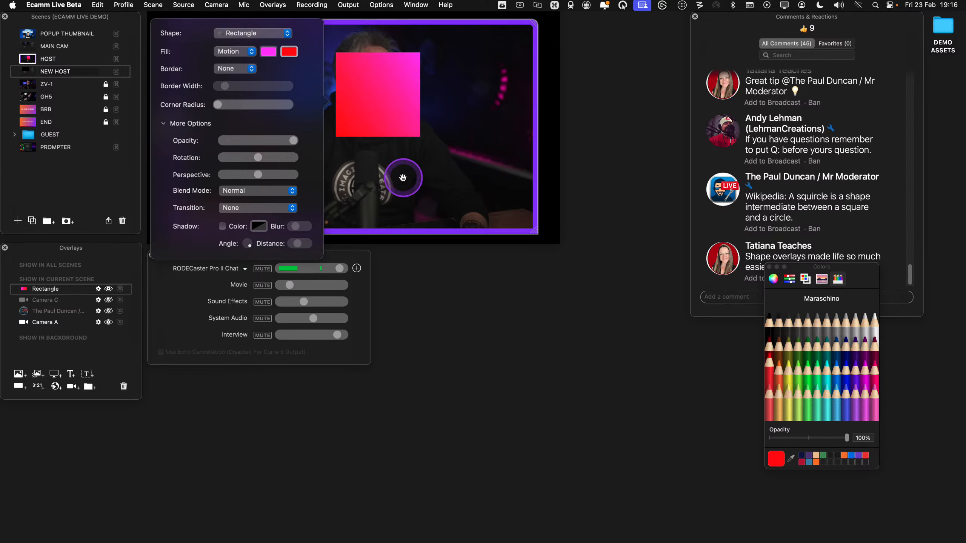
{"action": "left_click", "coordinate": [234, 53]}
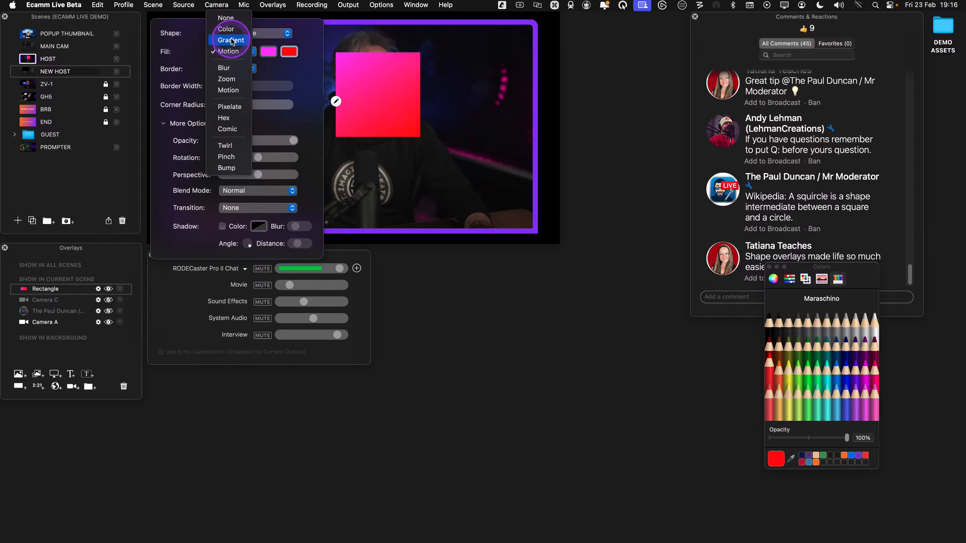
{"action": "left_click", "coordinate": [231, 40]}
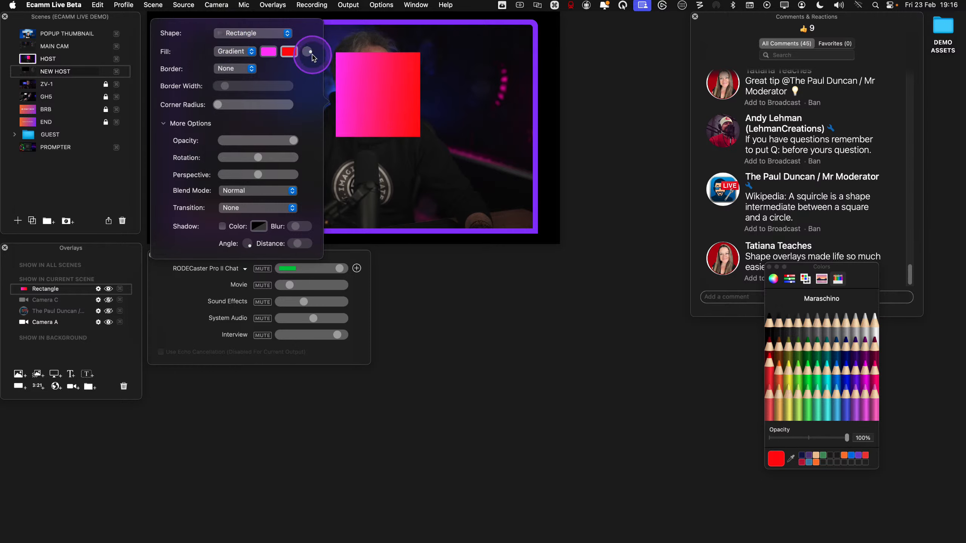
{"action": "mouse_move", "coordinate": [311, 54]}
{"action": "left_mouse_down"}
{"action": "mouse_move", "coordinate": [306, 47]}
{"action": "mouse_move", "coordinate": [313, 61]}
{"action": "left_mouse_up"}
{"action": "key", "text": "ctrl"}
{"action": "key", "text": "ctrl"}
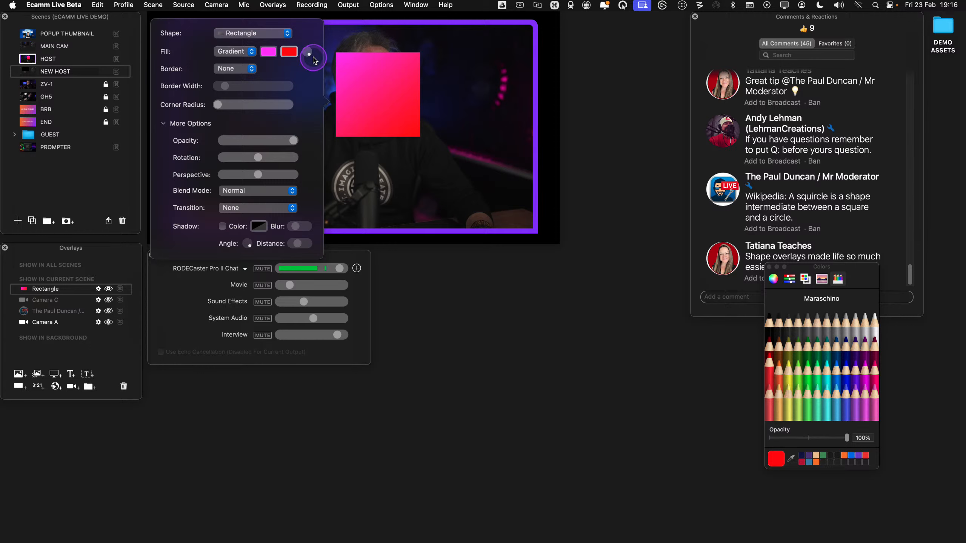
Change the rectangle's fill to Motion, try a solid Color fill, and set it back to Motion
{"action": "left_click", "coordinate": [250, 57]}
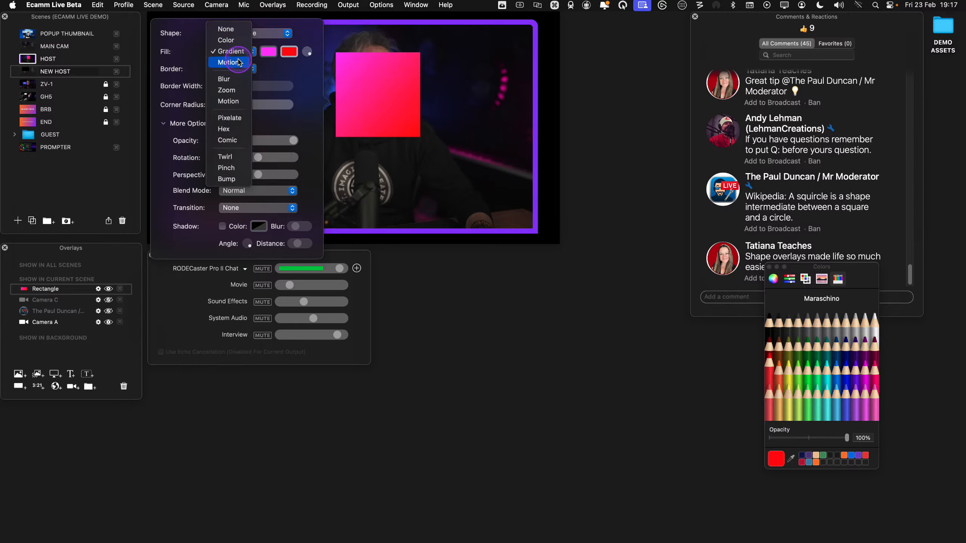
{"action": "left_click", "coordinate": [239, 61]}
{"action": "left_click", "coordinate": [239, 53]}
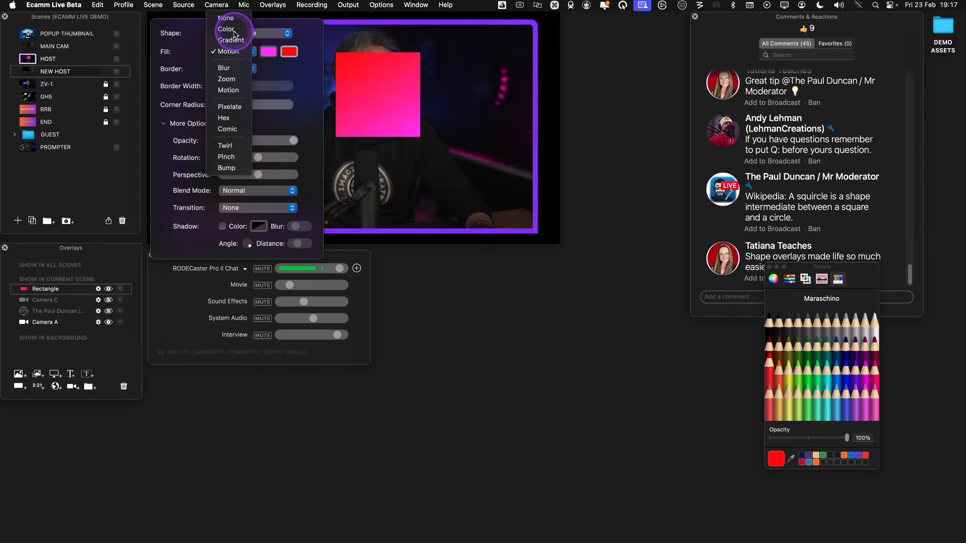
{"action": "left_click", "coordinate": [228, 29]}
{"action": "left_click", "coordinate": [237, 56]}
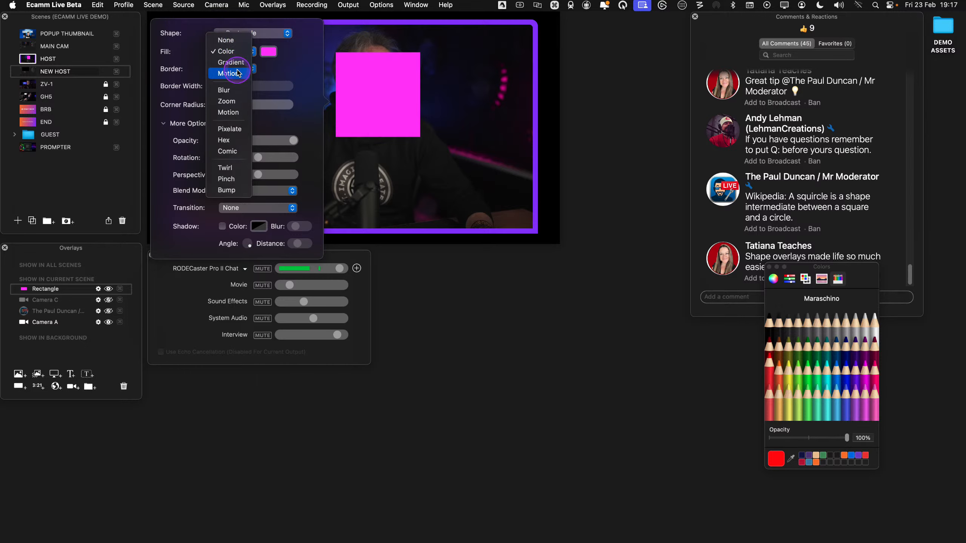
{"action": "left_click", "coordinate": [237, 74]}
Move the rectangle overlay to the scene's upper-left corner and stretch it down to the lower-right corner
{"action": "left_click", "coordinate": [383, 95]}
{"action": "left_click_drag", "start_coordinate": [383, 96], "coordinate": [205, 57]}
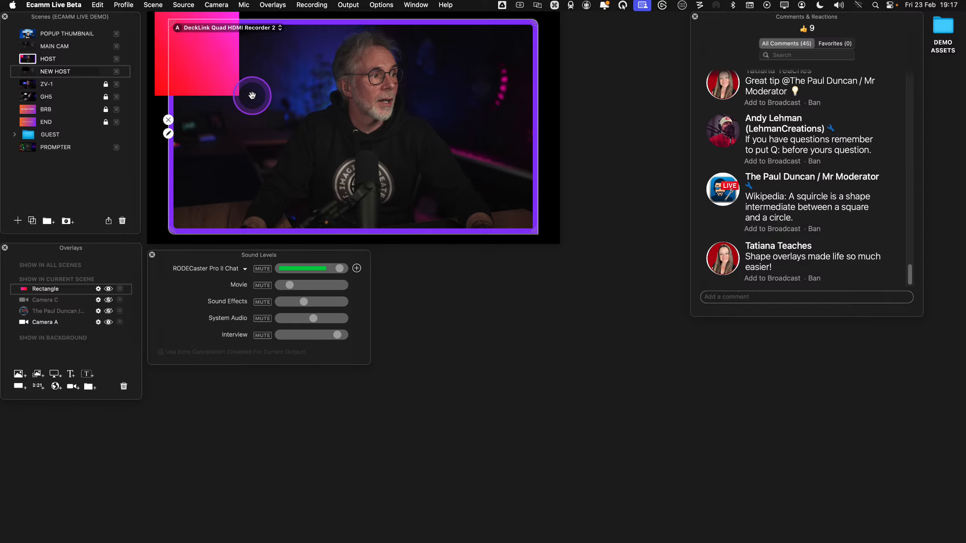
{"action": "left_click_drag", "start_coordinate": [238, 95], "coordinate": [557, 243]}
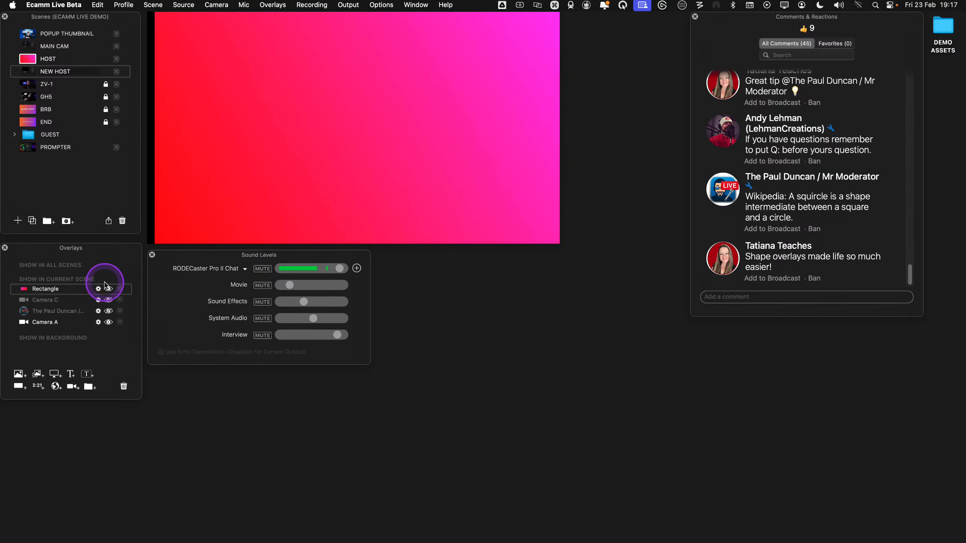
Reorder the Rectangle overlay beneath Camera A so that it forms the background
{"action": "key", "text": "ctrl"}
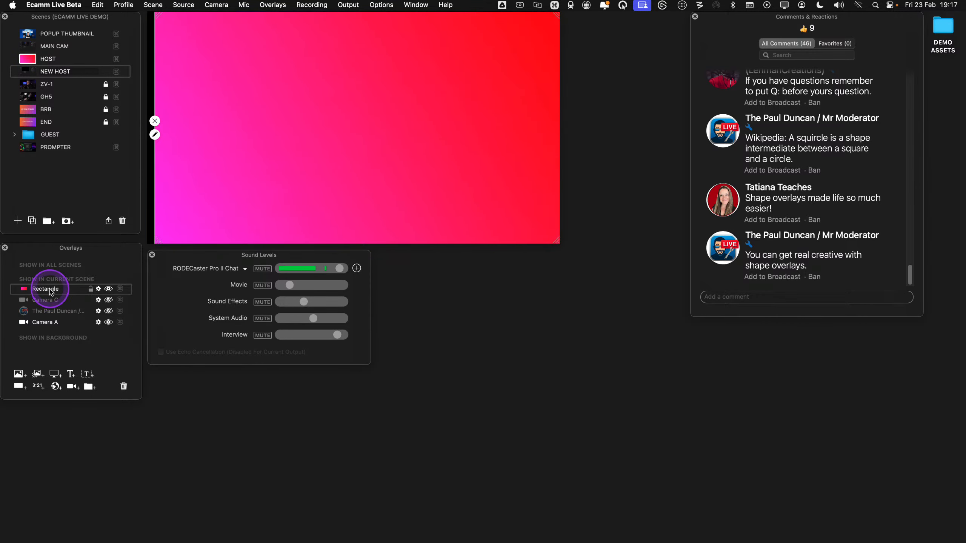
{"action": "key", "text": "ctrl"}
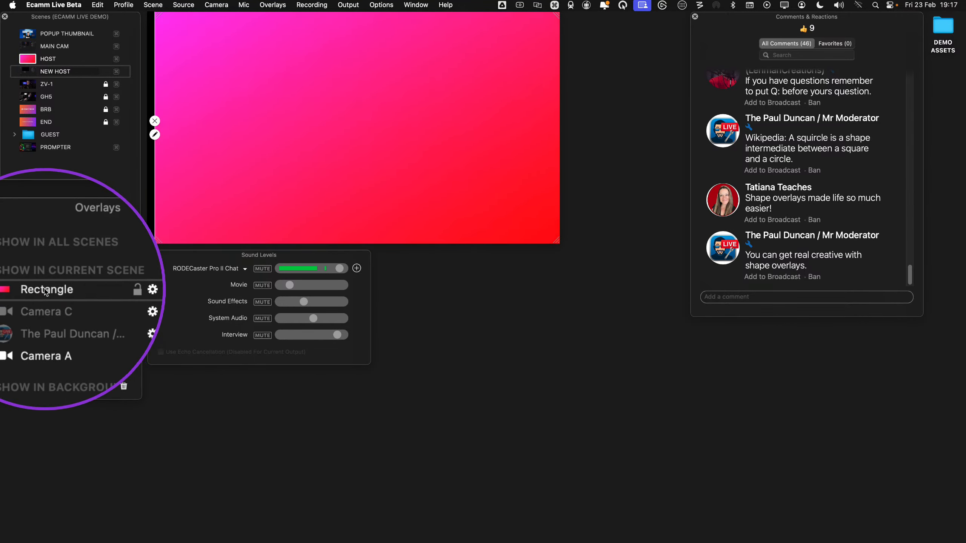
{"action": "left_click_drag", "start_coordinate": [45, 291], "coordinate": [45, 329]}
{"action": "mouse_move", "coordinate": [431, 146]}
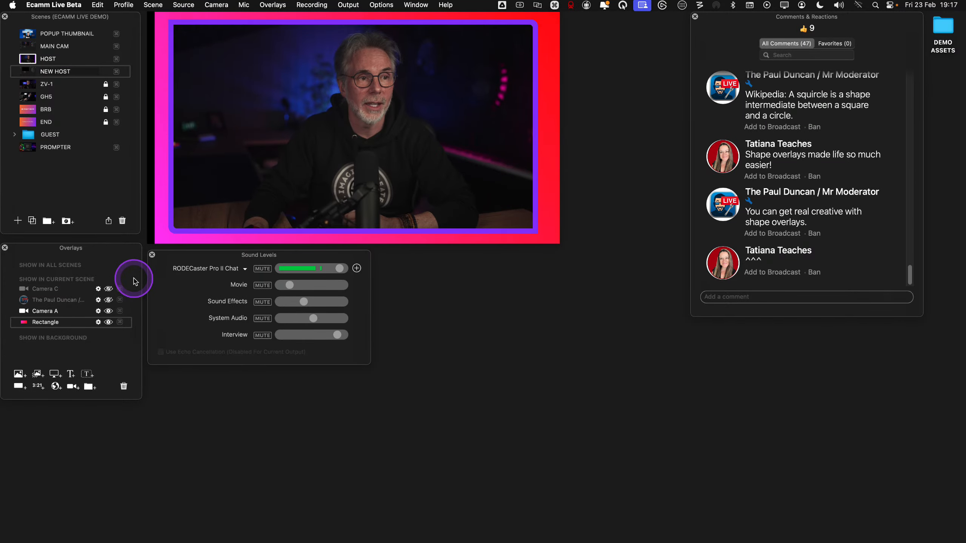
Switch to the MAIN CAM scene, show the Wikipedia squircle comment on the broadcast and remove it again
{"action": "left_click", "coordinate": [27, 47]}
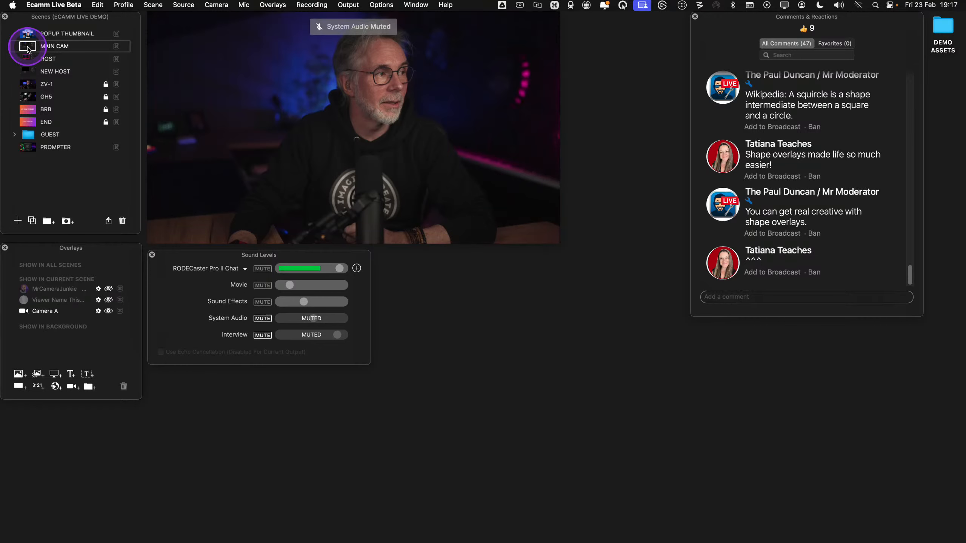
{"action": "scroll", "coordinate": [847, 279], "scroll_direction": "up", "scroll_amount": 1}
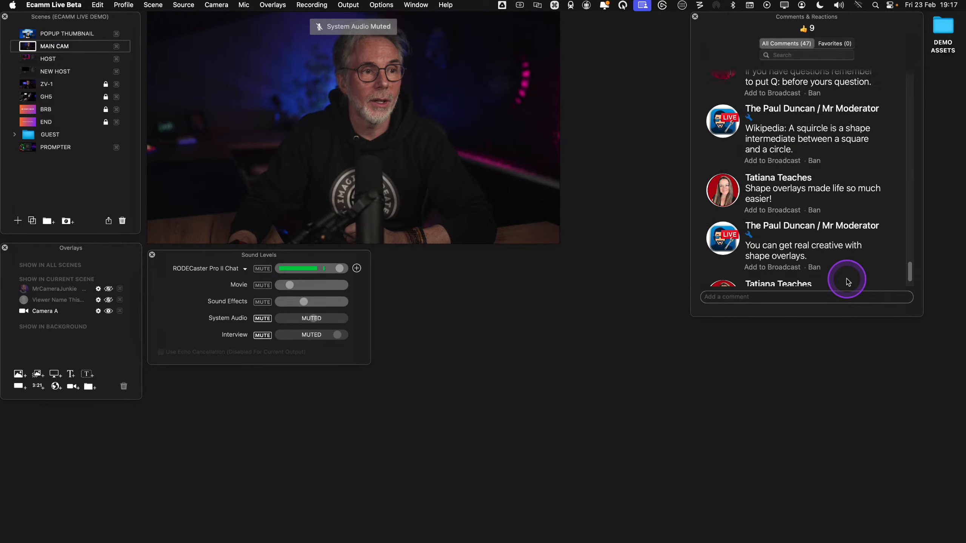
{"action": "left_click", "coordinate": [724, 121]}
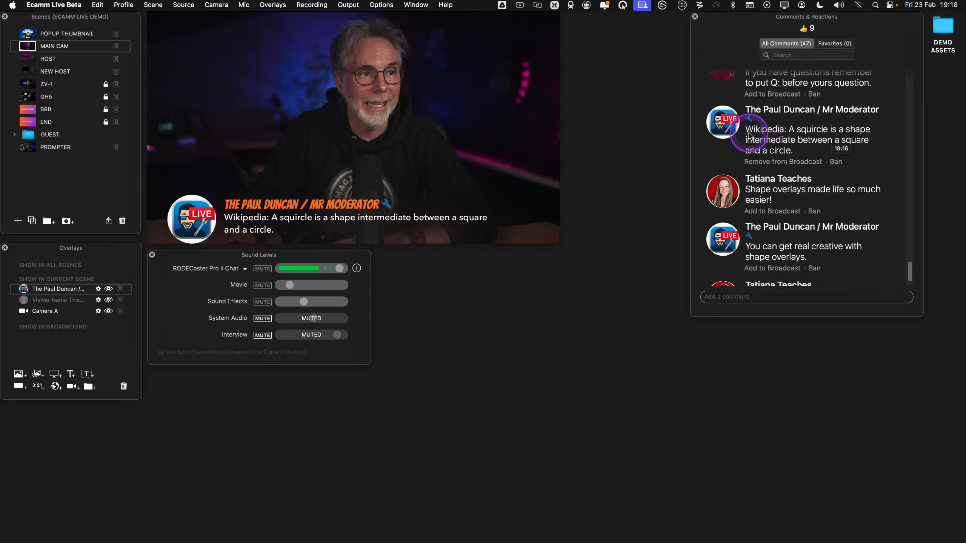
{"action": "left_click", "coordinate": [729, 123]}
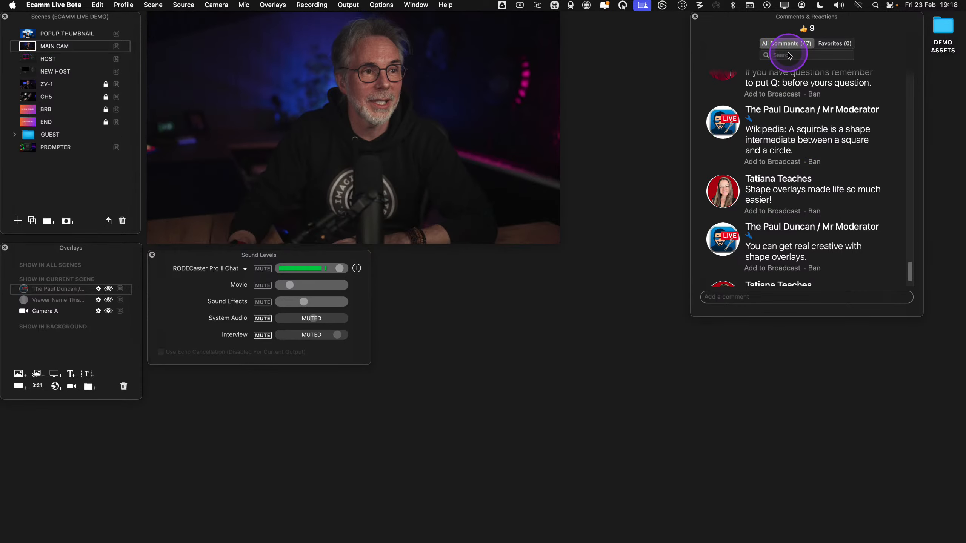
Search the viewer comments for "Q:", then clear the search and look through the full list
{"action": "type", "text": "Q:"}
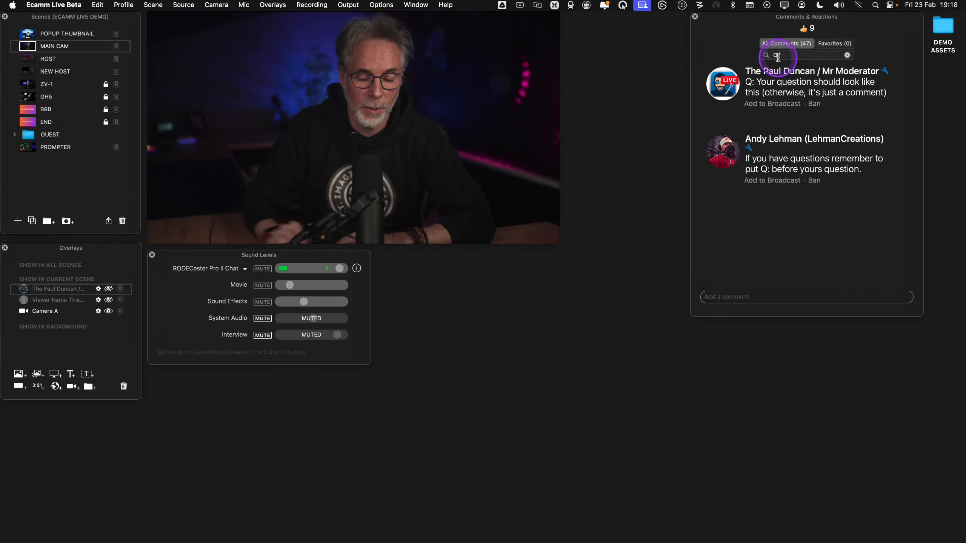
{"action": "key", "text": "BackSpace"}
{"action": "key", "text": "BackSpace"}
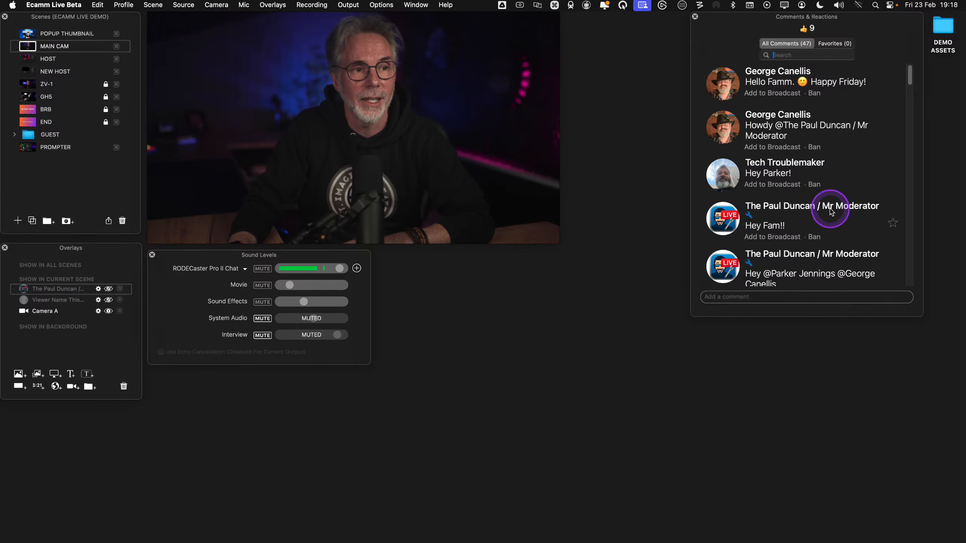
{"action": "scroll", "coordinate": [832, 210], "scroll_direction": "down", "scroll_amount": 5}
{"action": "scroll", "coordinate": [832, 228], "scroll_direction": "down", "scroll_amount": 3}
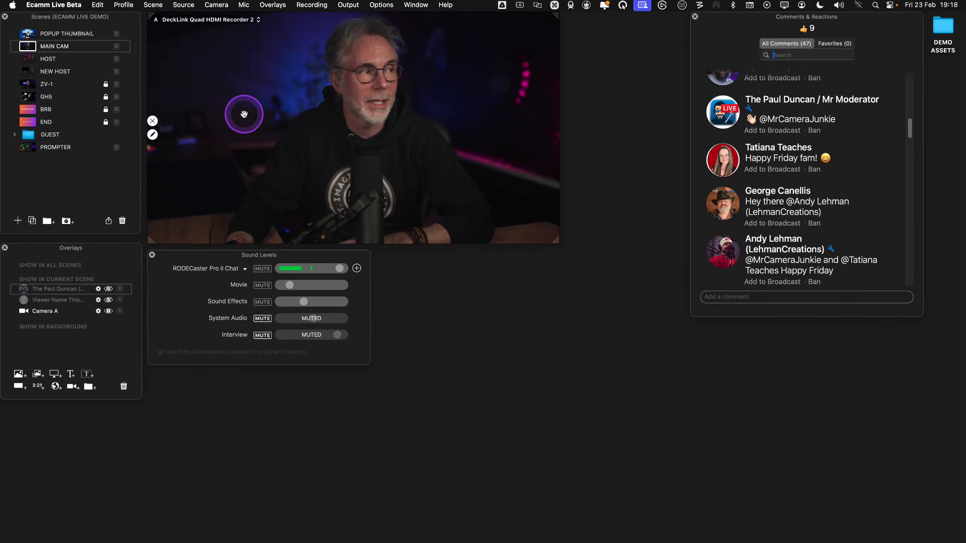
Return to the HOST scene
{"action": "left_click", "coordinate": [26, 60]}
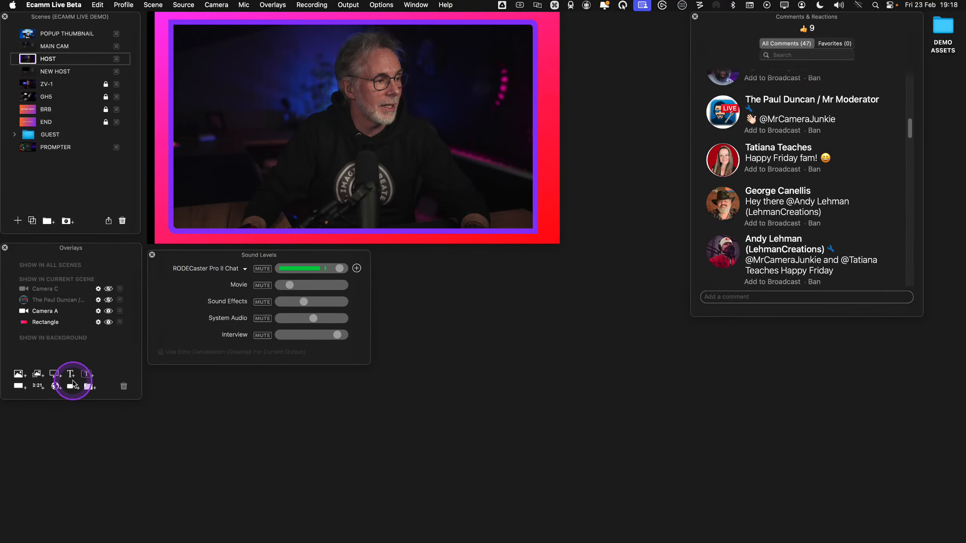
{"action": "key", "text": "ctrl"}
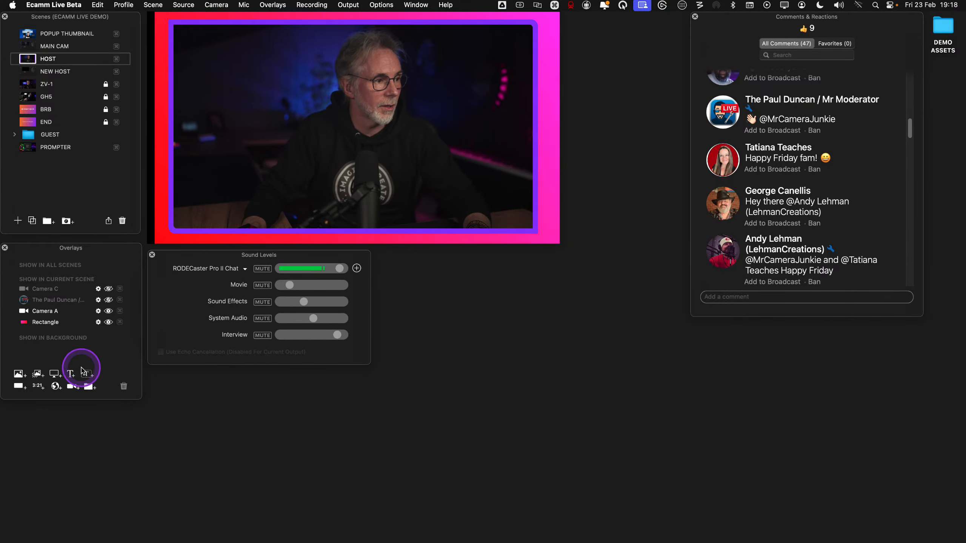
{"action": "key", "text": "ctrl"}
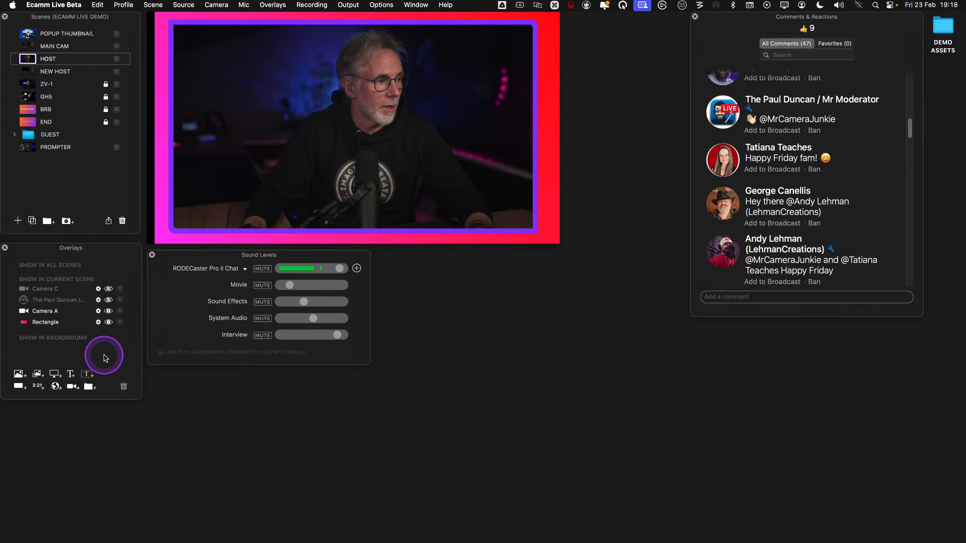
Quit the Pro Mouse utility and launch it again
{"action": "left_click", "coordinate": [508, 325], "text": "ctrl"}
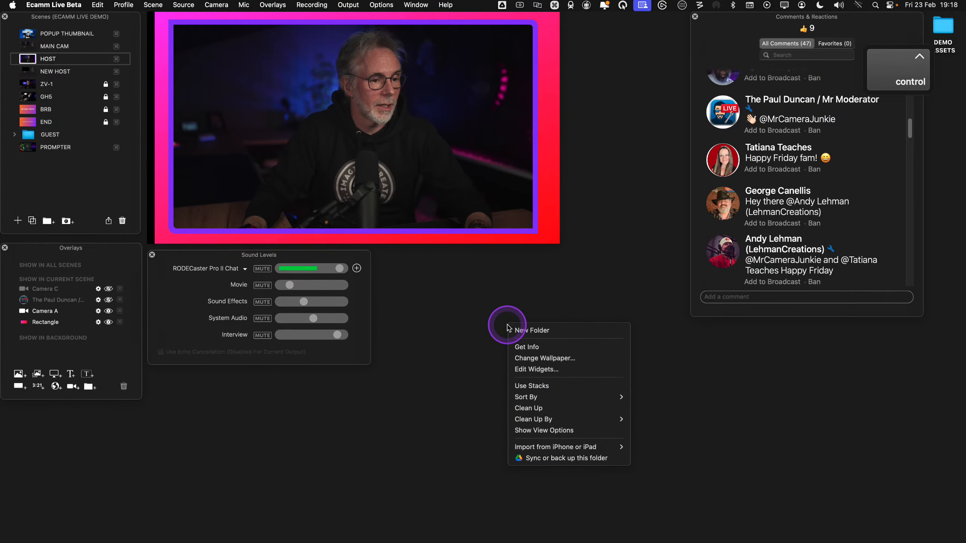
{"action": "left_click", "coordinate": [490, 325]}
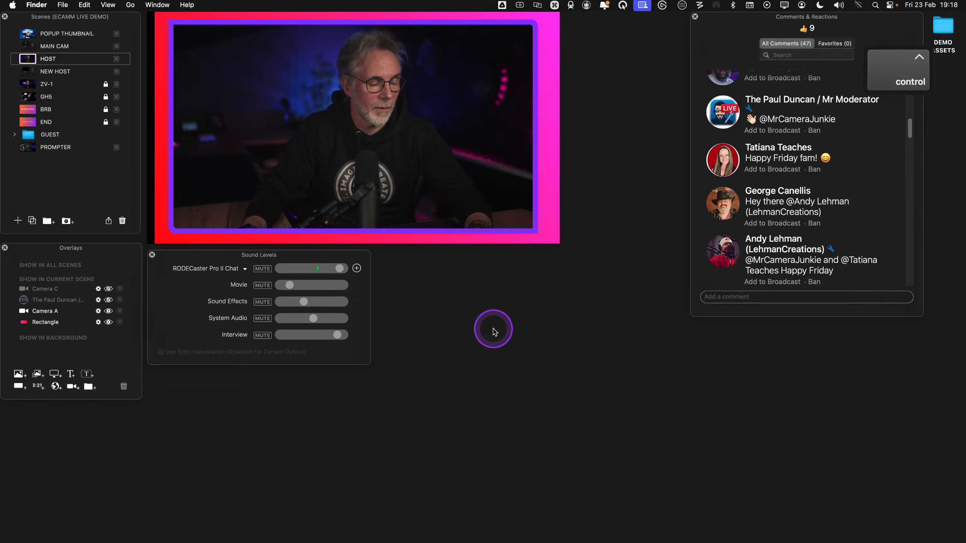
{"action": "left_click", "coordinate": [622, 6]}
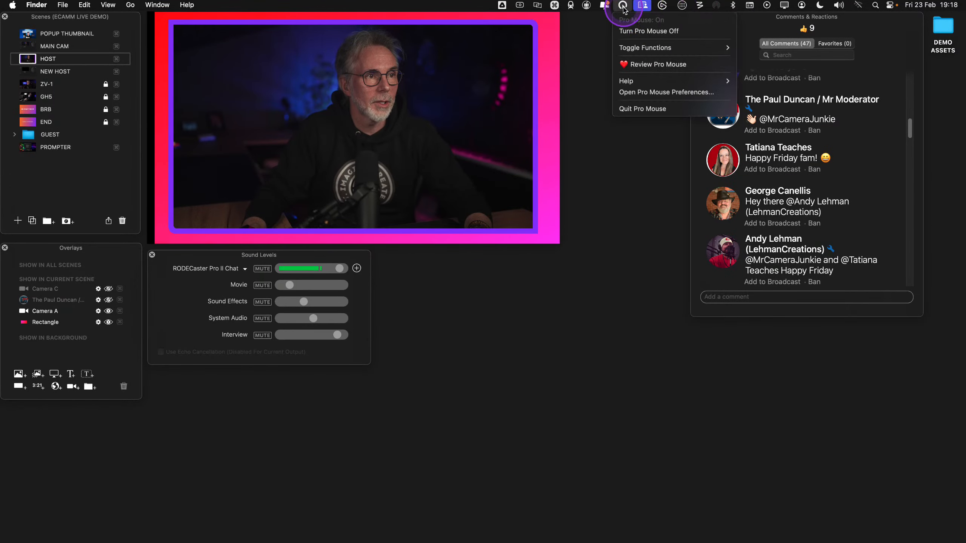
{"action": "left_click", "coordinate": [642, 109]}
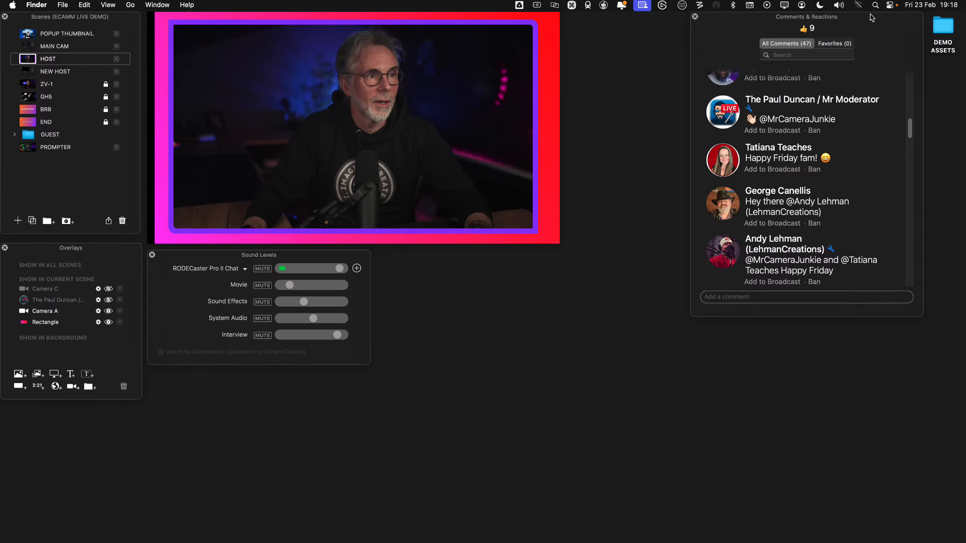
{"action": "left_click", "coordinate": [875, 5]}
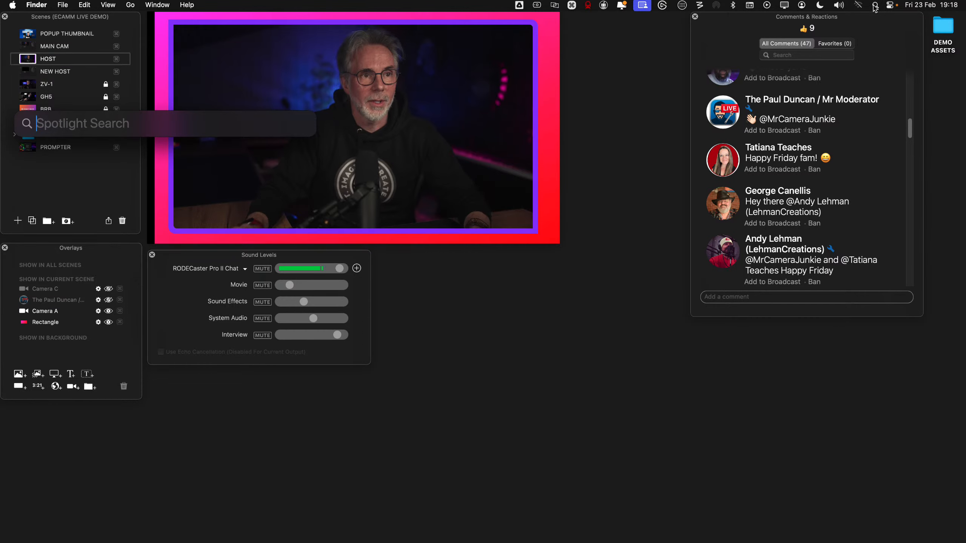
{"action": "type", "text": "pro"}
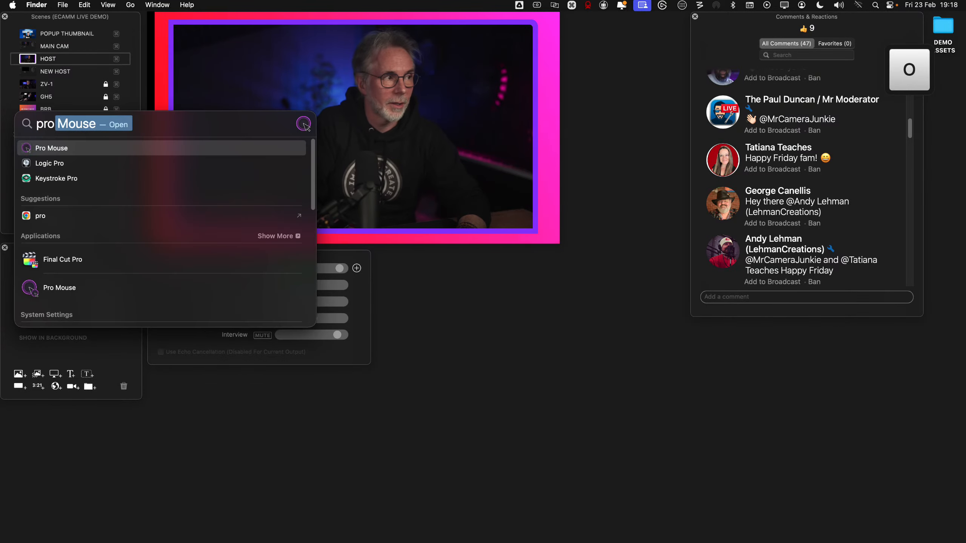
{"action": "key", "text": "Return"}
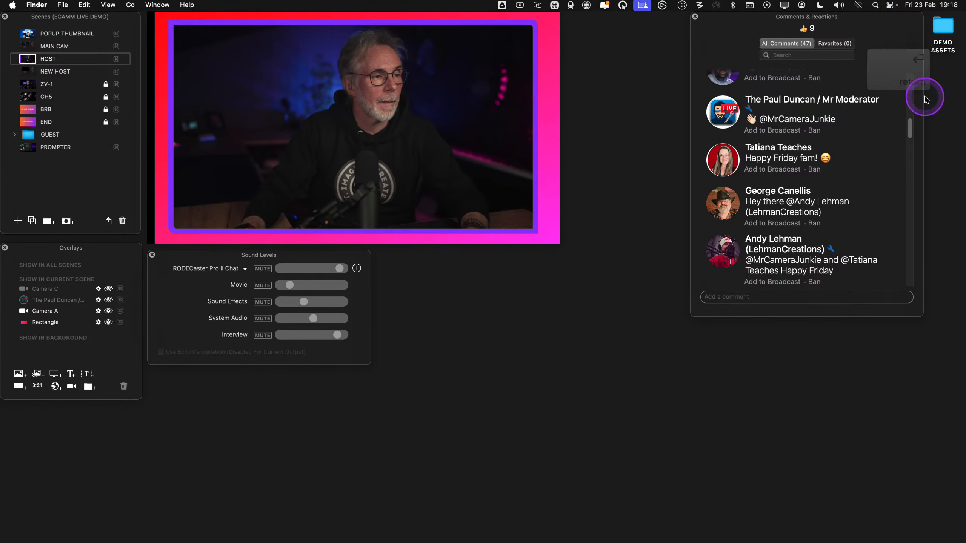
{"action": "key", "text": "ctrl"}
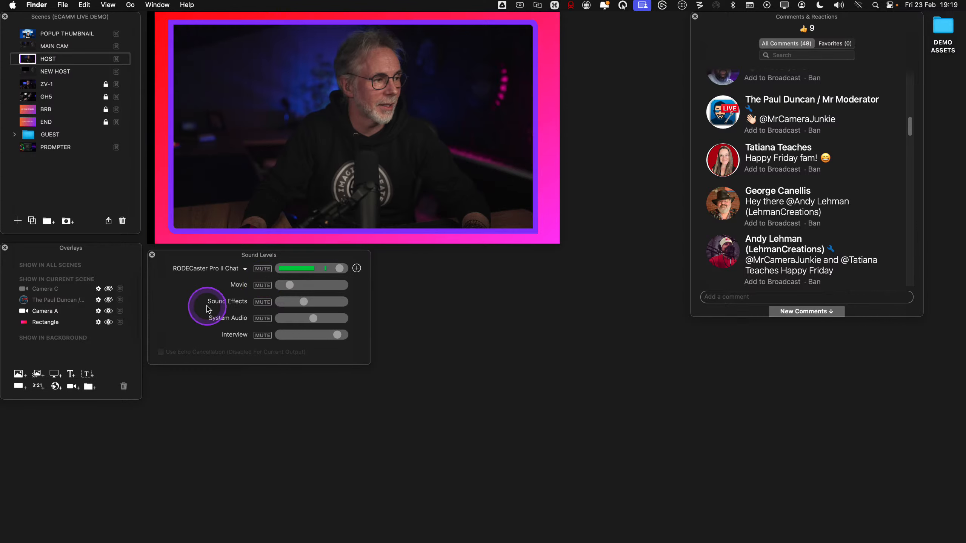
{"action": "mouse_move", "coordinate": [201, 234]}
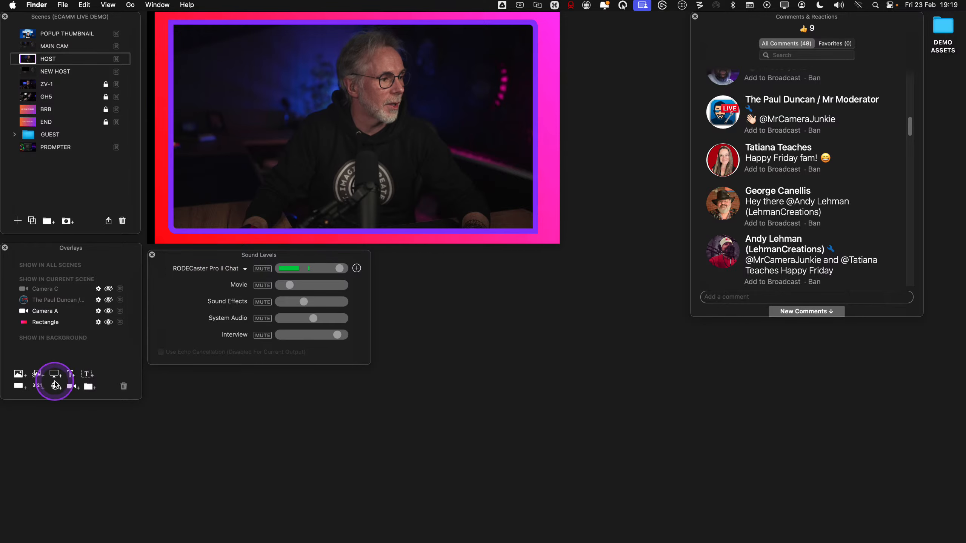
{"action": "key", "text": "ctrl"}
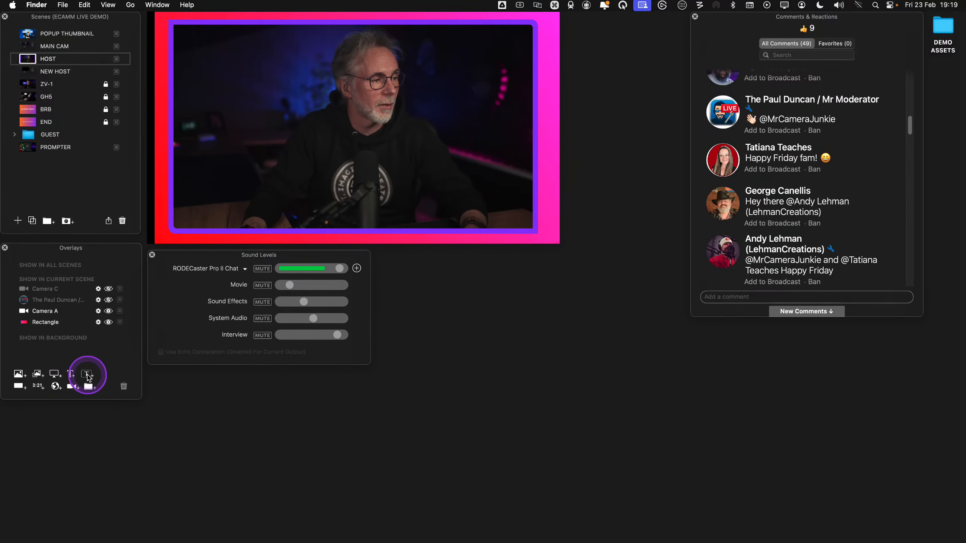
{"action": "key", "text": "ctrl"}
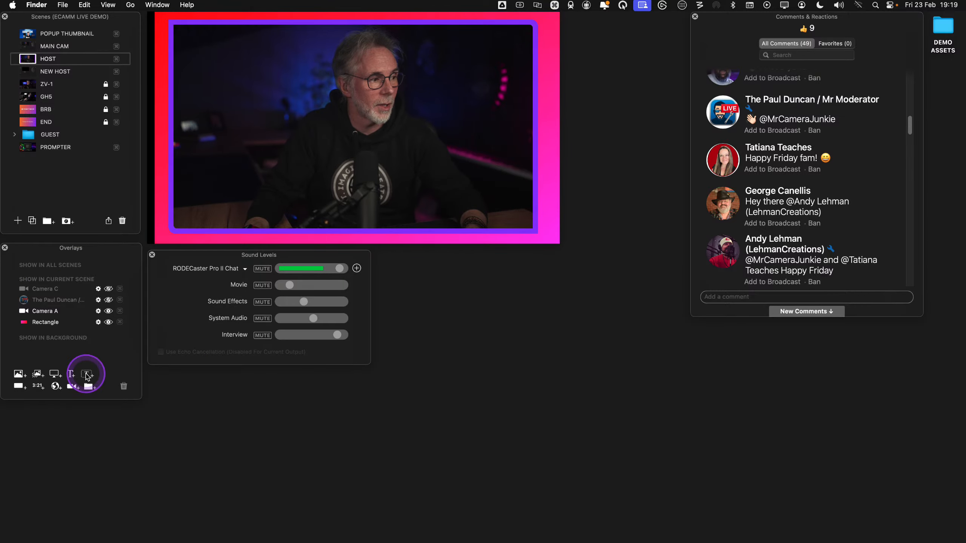
Add a text overlay in the Dynamic style containing the host's full name
{"action": "left_click", "coordinate": [87, 375]}
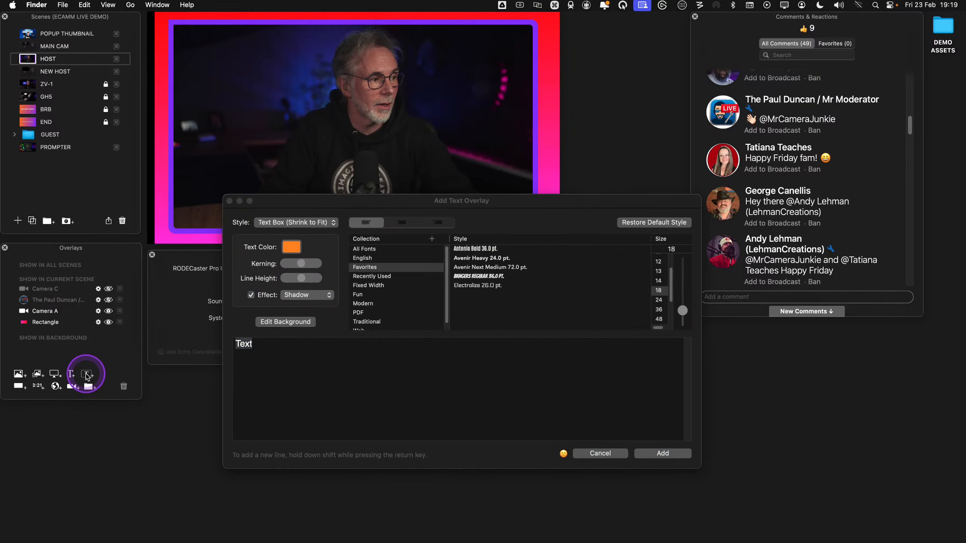
{"action": "left_click", "coordinate": [308, 227]}
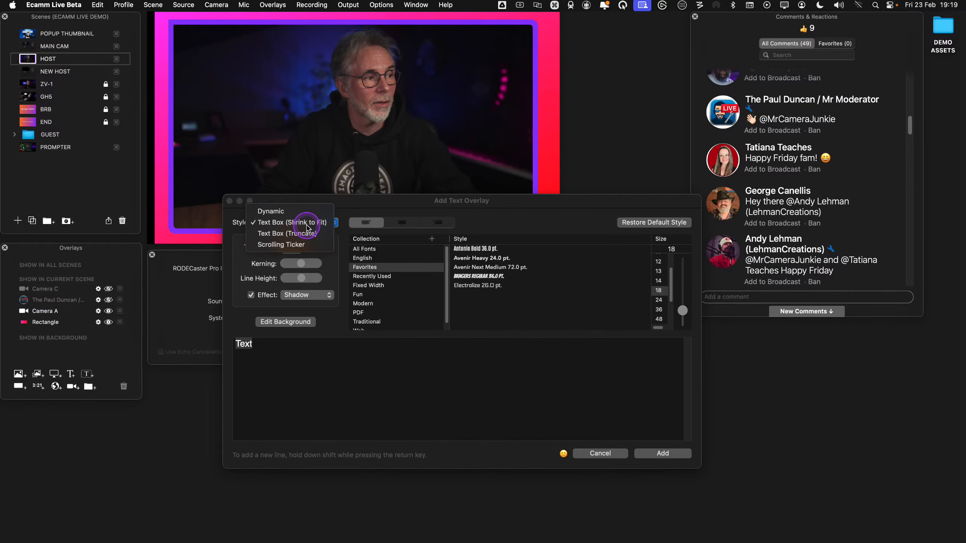
{"action": "left_click", "coordinate": [293, 211]}
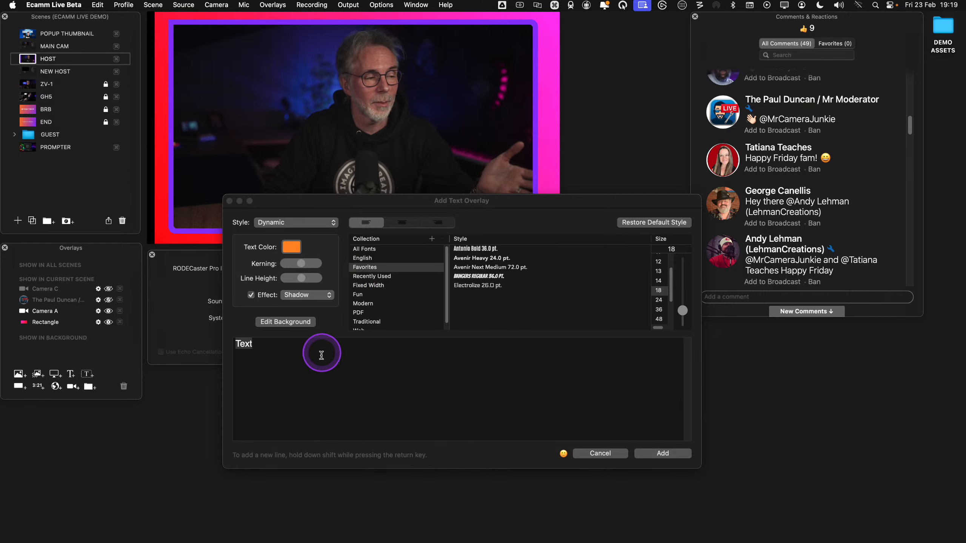
{"action": "left_click", "coordinate": [293, 348]}
{"action": "left_click_drag", "start_coordinate": [296, 349], "coordinate": [204, 340]}
{"action": "type", "text": "Neil Farr"}
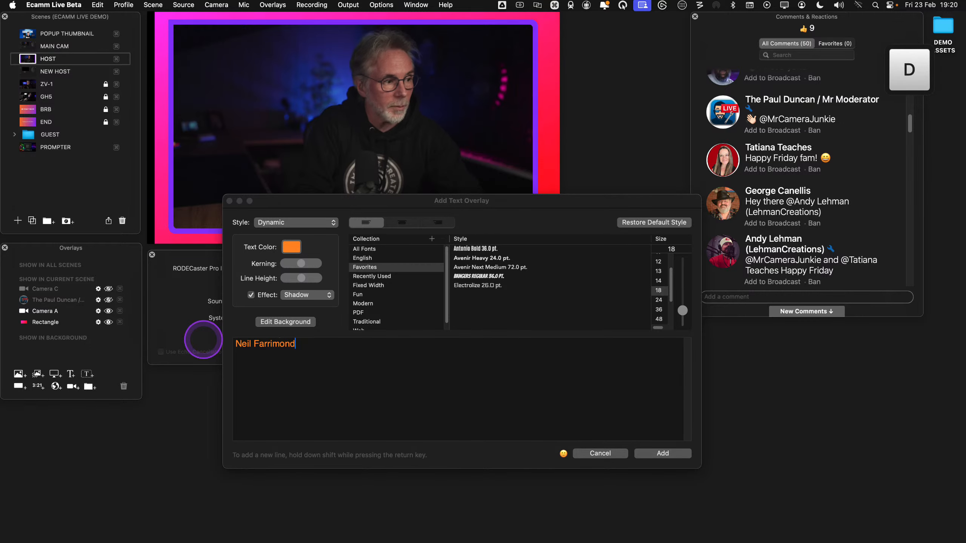
{"action": "type", "text": "imond"}
{"action": "key", "text": "Return"}
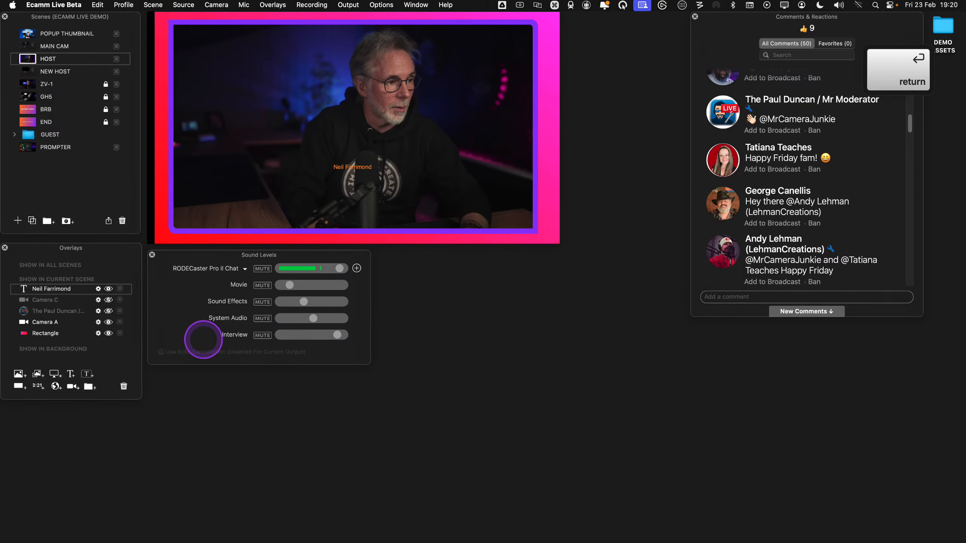
Start another text overlay with the host's full name on the first line and "Video Creator" on the second
{"action": "left_click", "coordinate": [76, 377]}
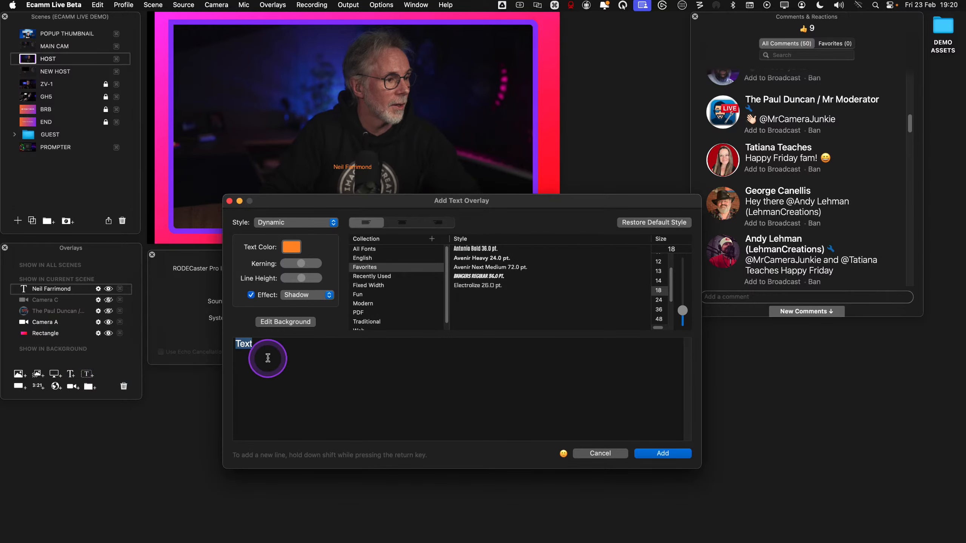
{"action": "left_click", "coordinate": [246, 351]}
{"action": "type", "text": "Neil Farrimon"}
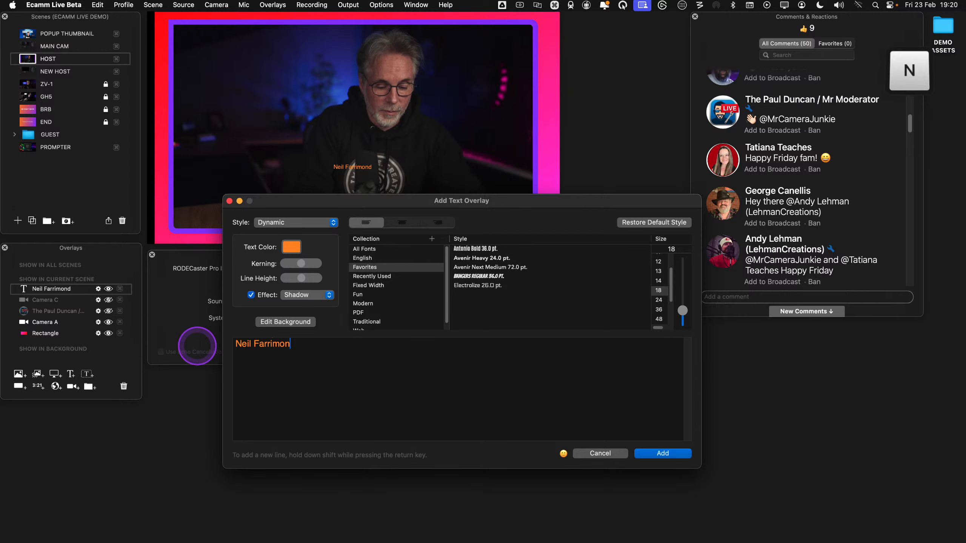
{"action": "type", "text": "d"}
{"action": "key", "text": "alt+Return"}
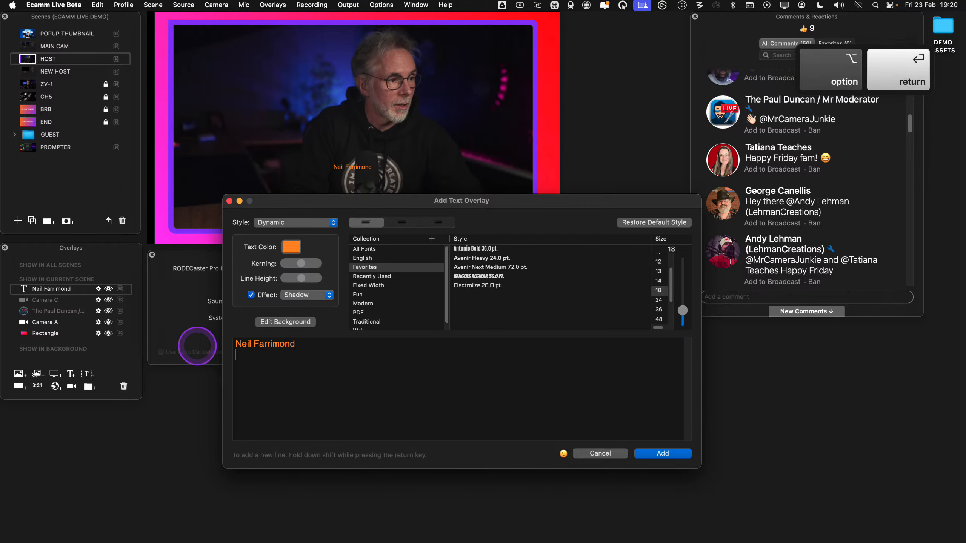
{"action": "type", "text": "Video "}
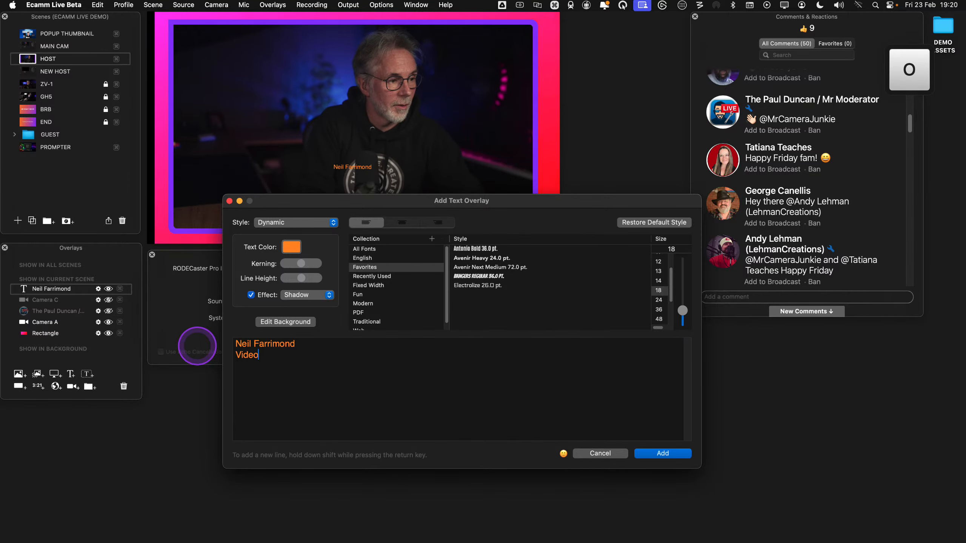
{"action": "type", "text": "Cre"}
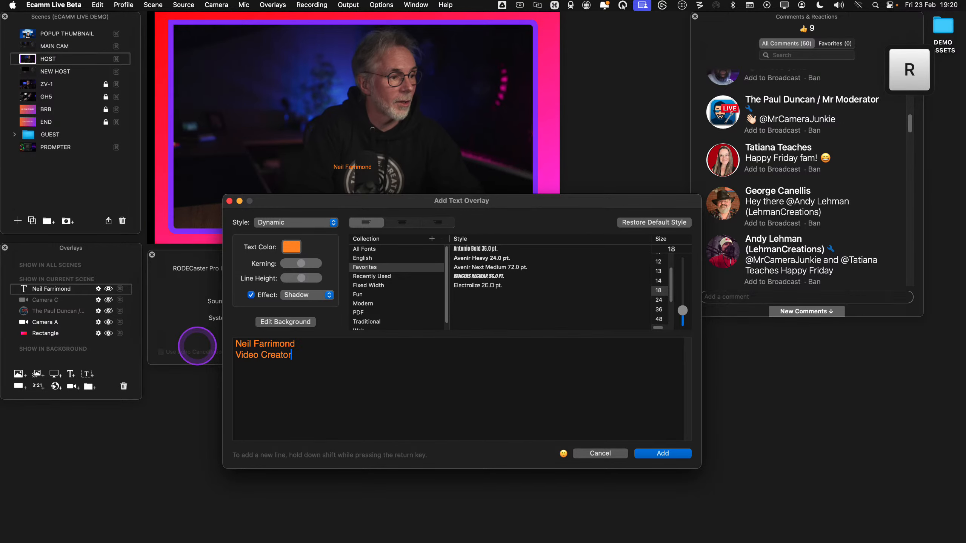
{"action": "type", "text": "ator"}
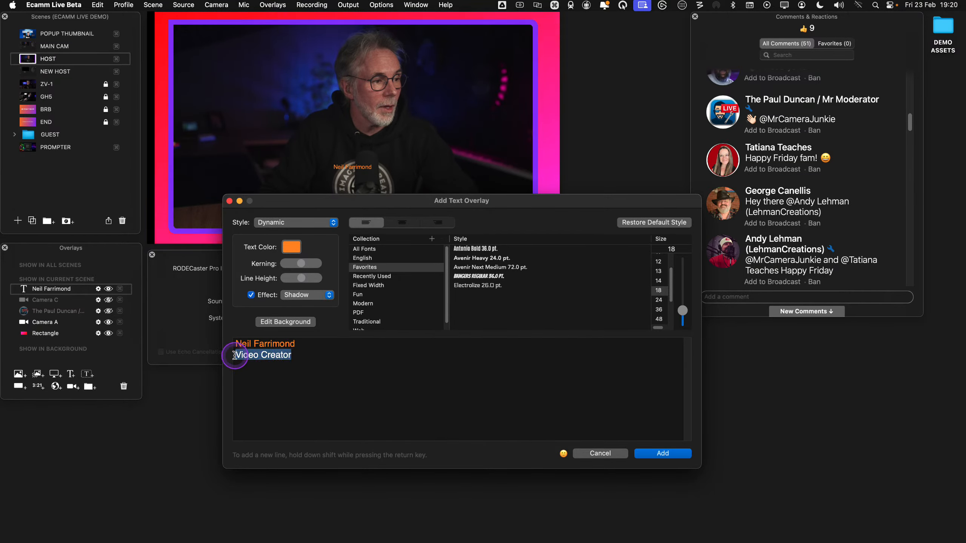
Color the "Video Creator" line Eggplant and the name line white
{"action": "left_click", "coordinate": [291, 246]}
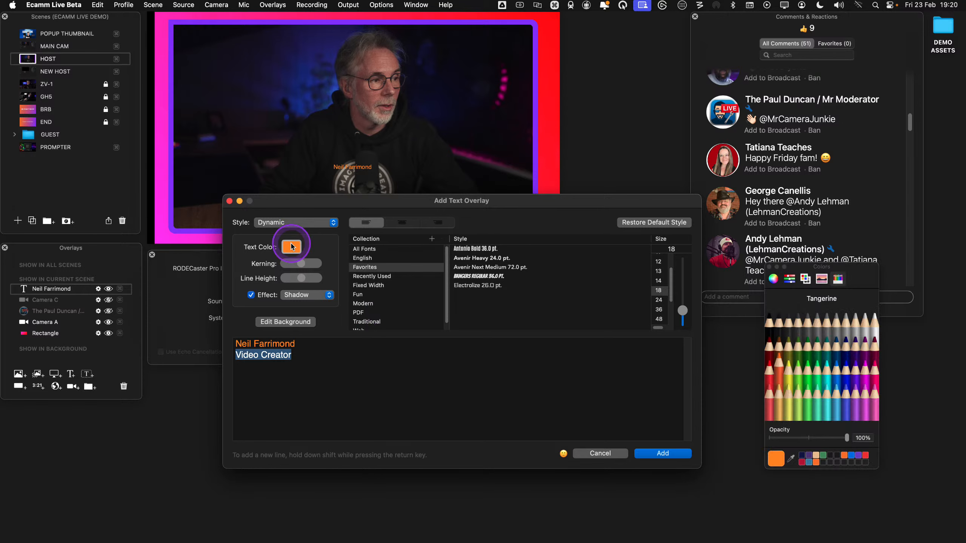
{"action": "left_click", "coordinate": [867, 357]}
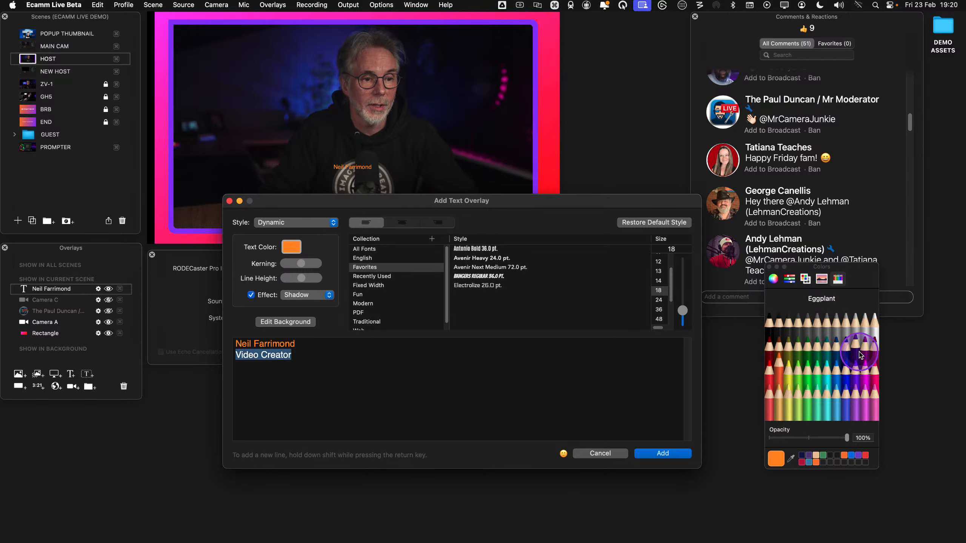
{"action": "left_click", "coordinate": [860, 354]}
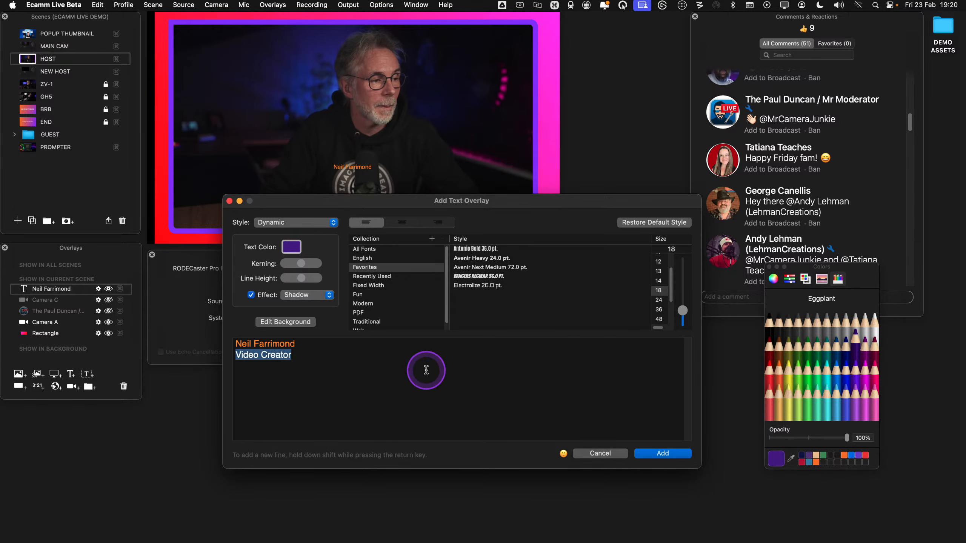
{"action": "left_click", "coordinate": [337, 352]}
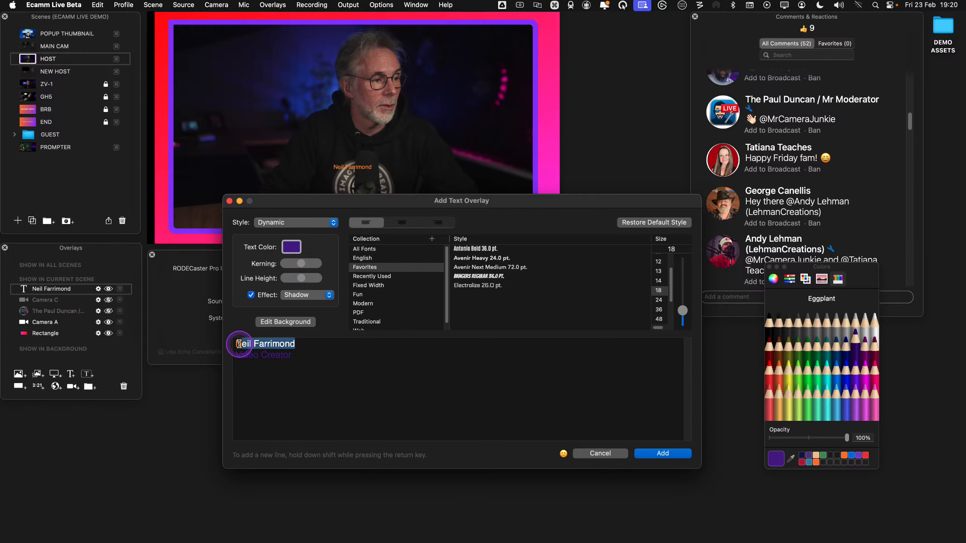
{"action": "left_click", "coordinate": [875, 331]}
{"action": "left_click", "coordinate": [620, 355]}
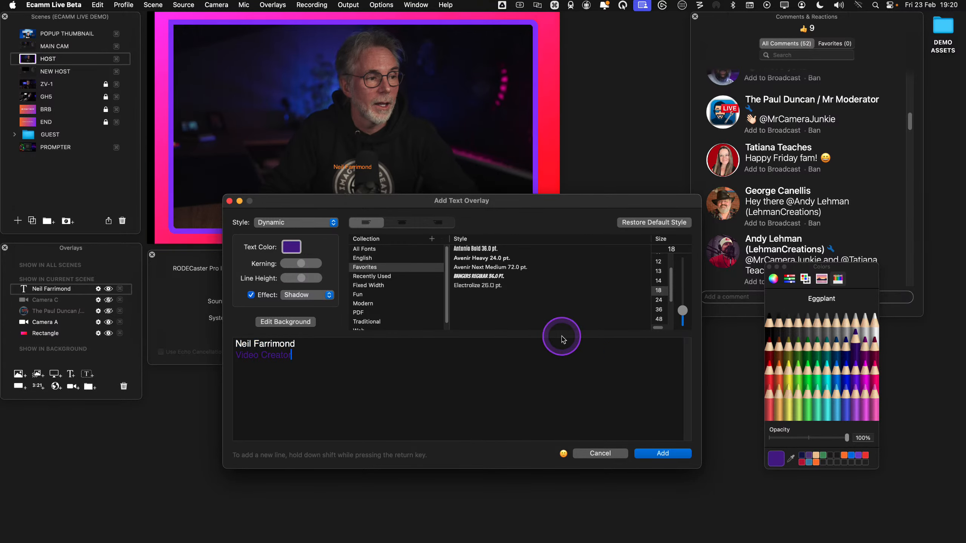
Find the Impact typeface among all fonts and try to add it to the Favorites collection
{"action": "scroll", "coordinate": [386, 260], "scroll_direction": "up", "scroll_amount": 3}
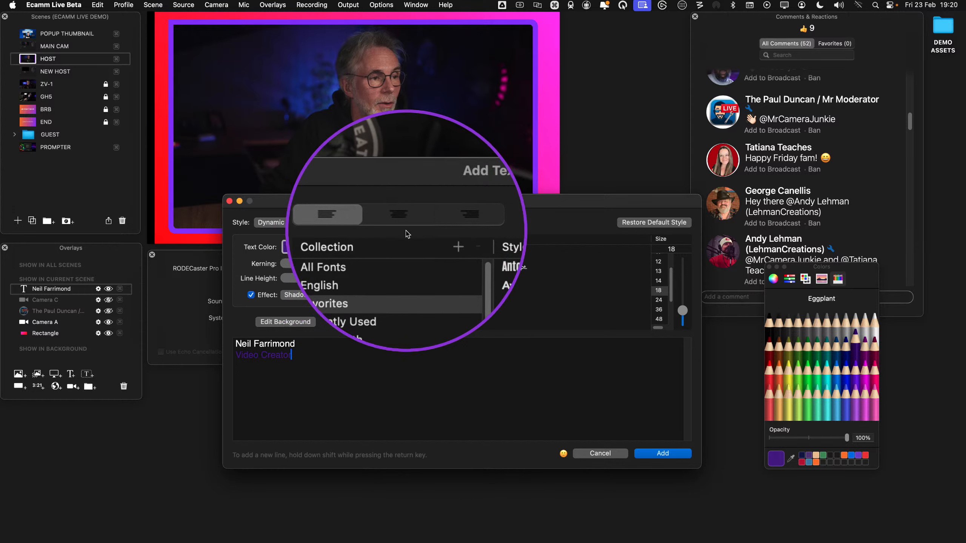
{"action": "scroll", "coordinate": [373, 252], "scroll_direction": "down", "scroll_amount": 3}
{"action": "left_click", "coordinate": [367, 250]}
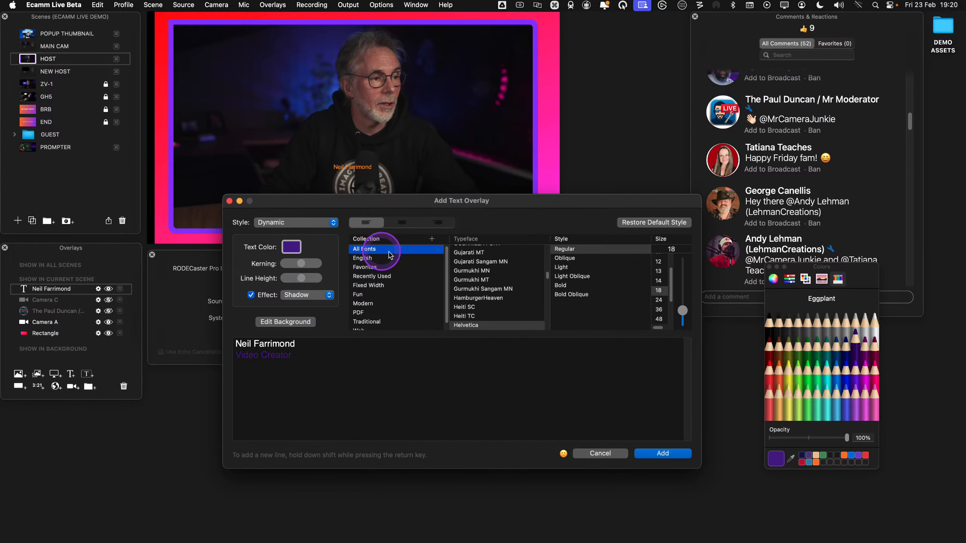
{"action": "scroll", "coordinate": [505, 282], "scroll_direction": "down", "scroll_amount": 5}
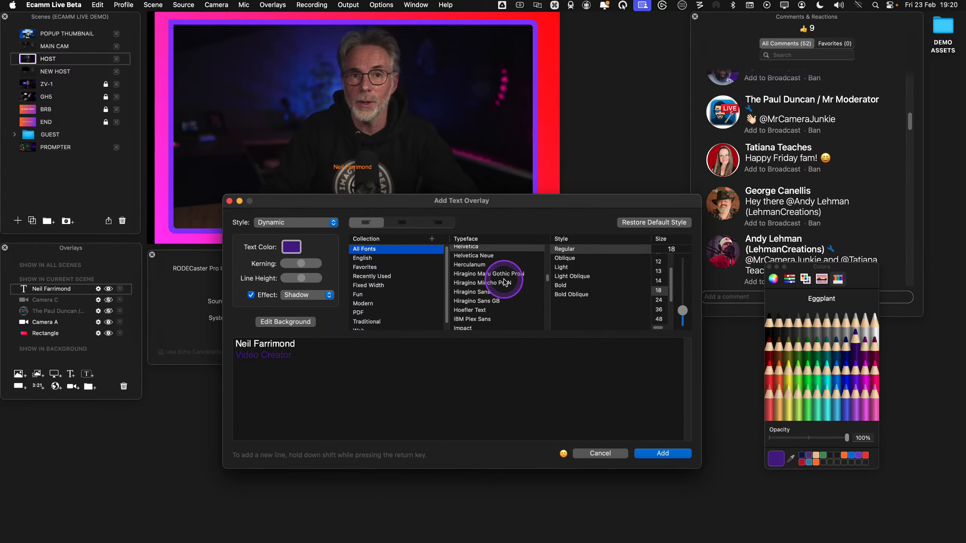
{"action": "left_click", "coordinate": [505, 283]}
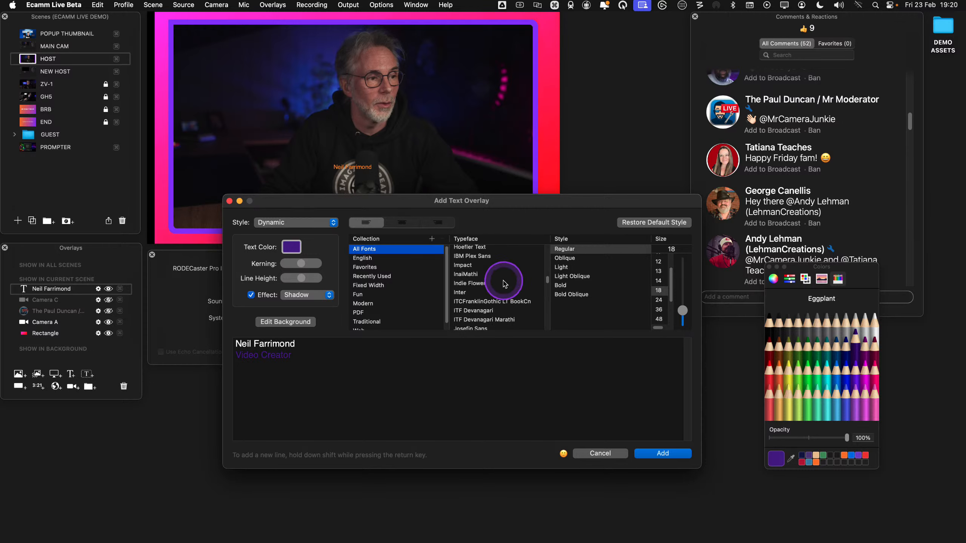
{"action": "left_click", "coordinate": [467, 265]}
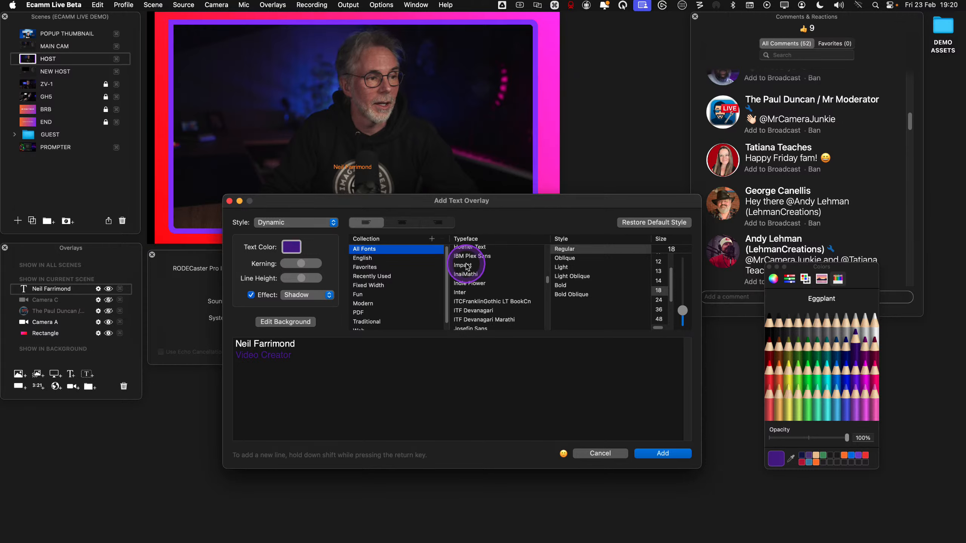
{"action": "key", "text": "ctrl"}
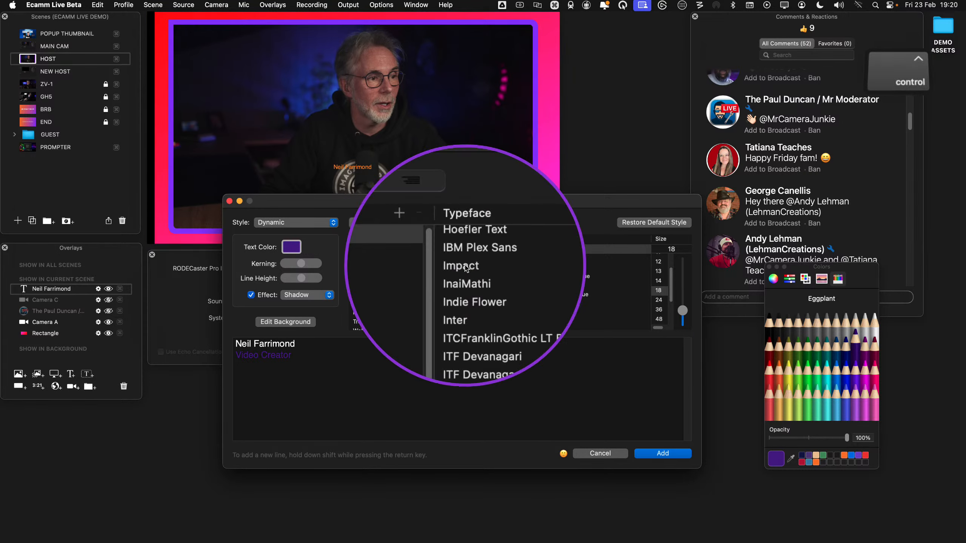
{"action": "left_click_drag", "start_coordinate": [465, 266], "coordinate": [368, 268]}
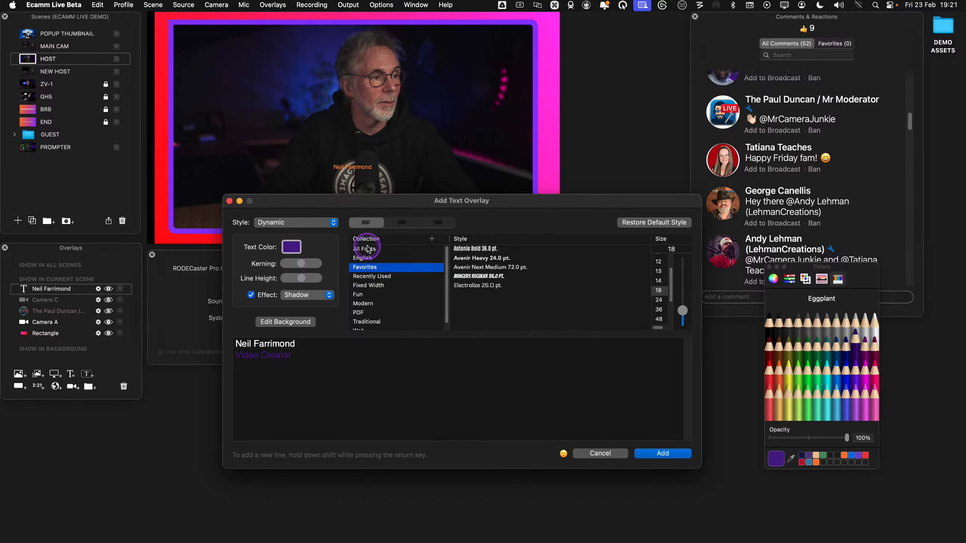
Try to add Helvetica to the Favorites collection, try out Gurmukhi Sangam MN and check the Favorites
{"action": "left_click", "coordinate": [368, 249]}
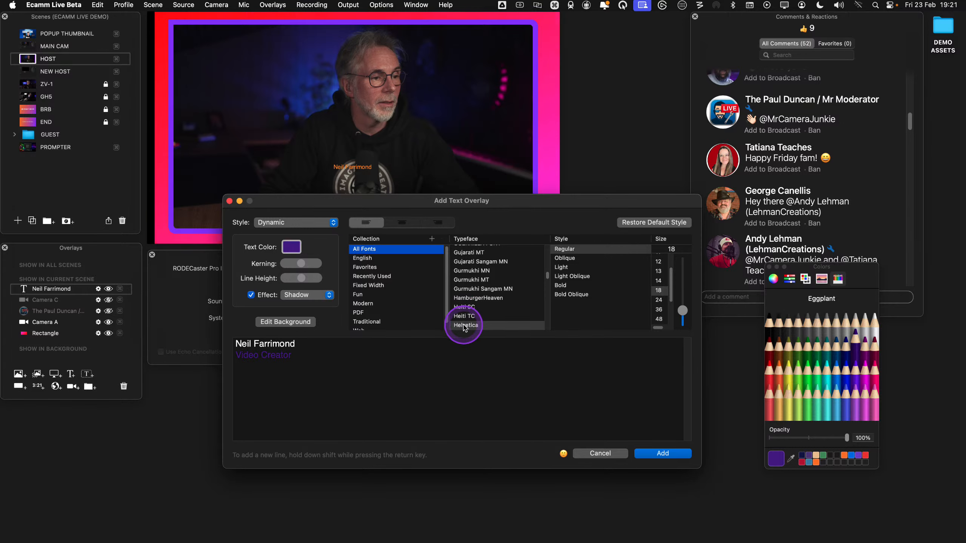
{"action": "left_click_drag", "start_coordinate": [464, 327], "coordinate": [377, 273]}
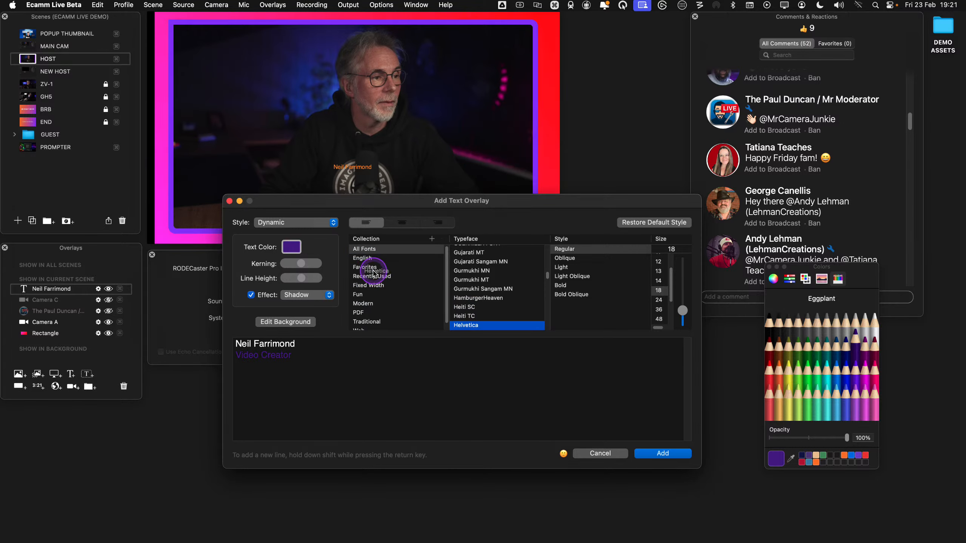
{"action": "left_click_drag", "start_coordinate": [472, 323], "coordinate": [409, 270]}
{"action": "left_click", "coordinate": [485, 288]}
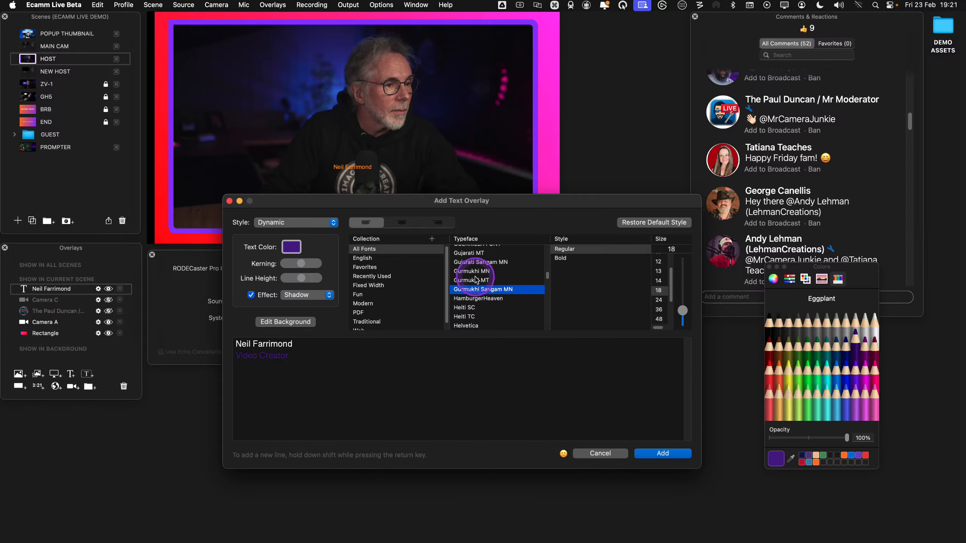
{"action": "left_click", "coordinate": [365, 267]}
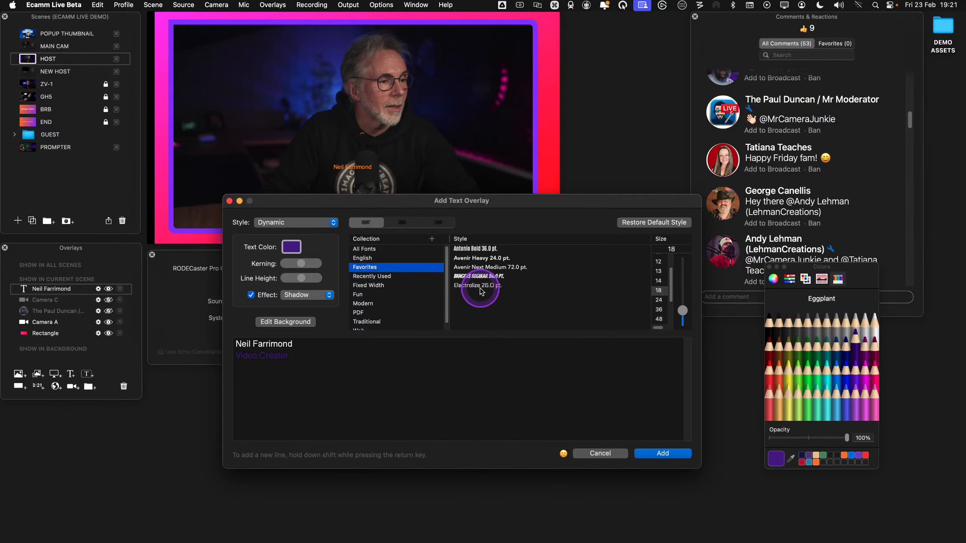
Try out DIN Condensed and Diwan Thuluth, try to add Diwan Thuluth to the Favorites collection and check the Favorites
{"action": "left_click", "coordinate": [366, 250]}
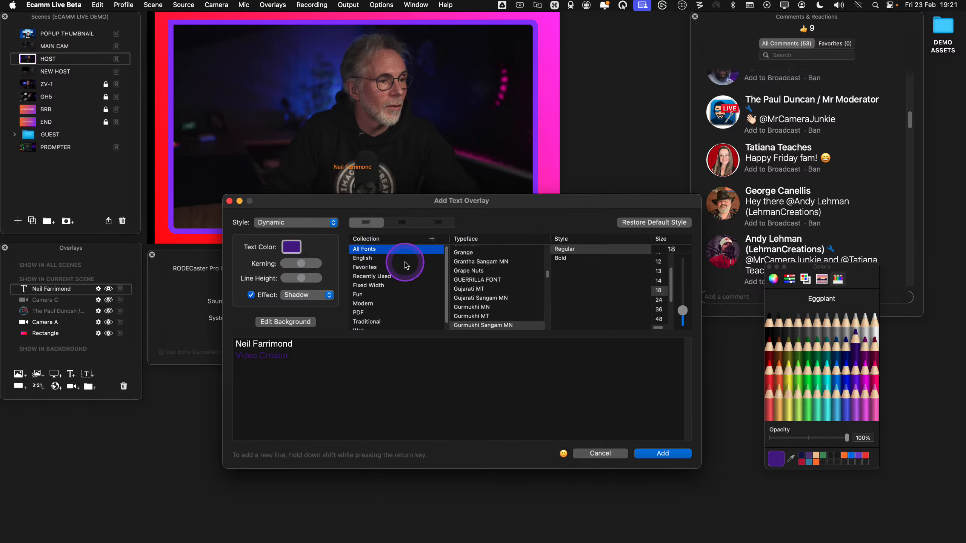
{"action": "scroll", "coordinate": [468, 281], "scroll_direction": "down", "scroll_amount": 10}
{"action": "left_click", "coordinate": [471, 280]}
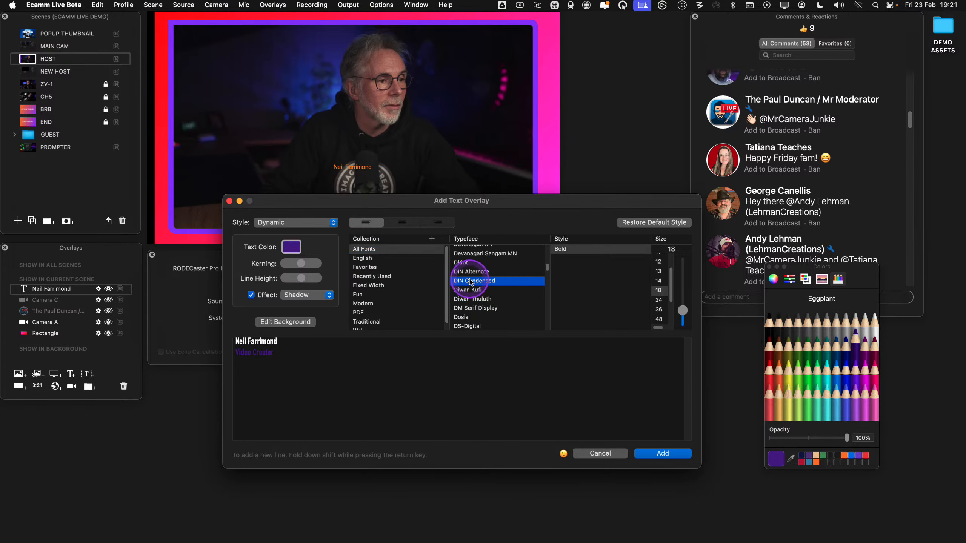
{"action": "left_click", "coordinate": [468, 301]}
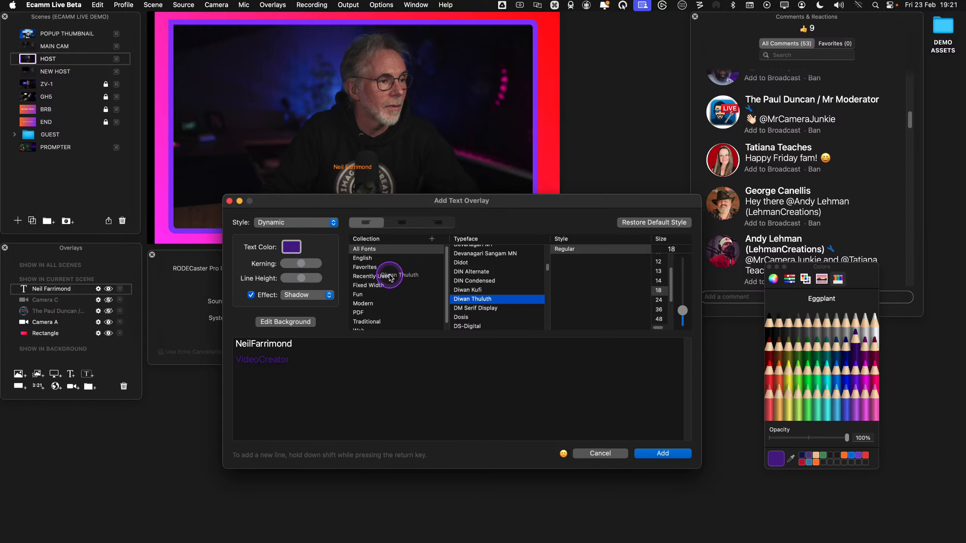
{"action": "left_click_drag", "start_coordinate": [389, 277], "coordinate": [361, 268]}
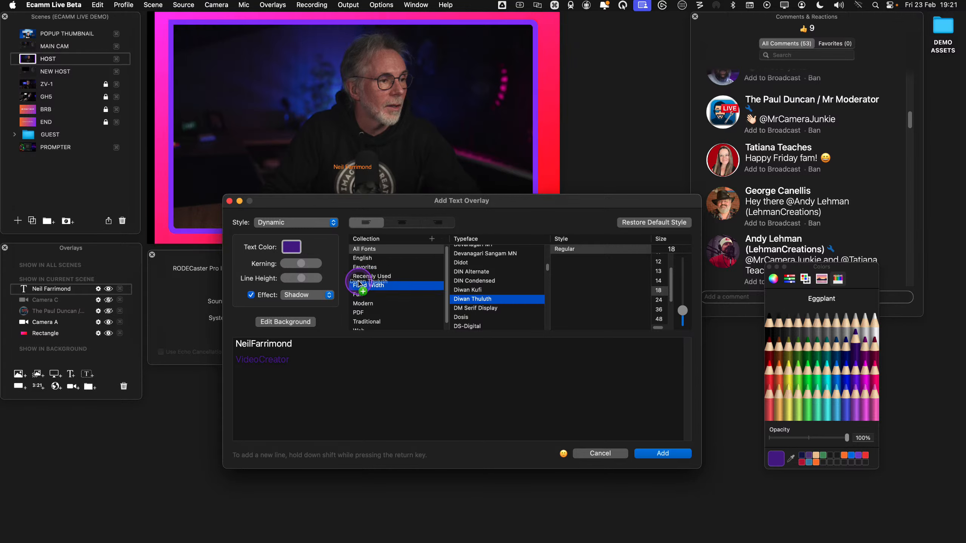
{"action": "left_click", "coordinate": [363, 267]}
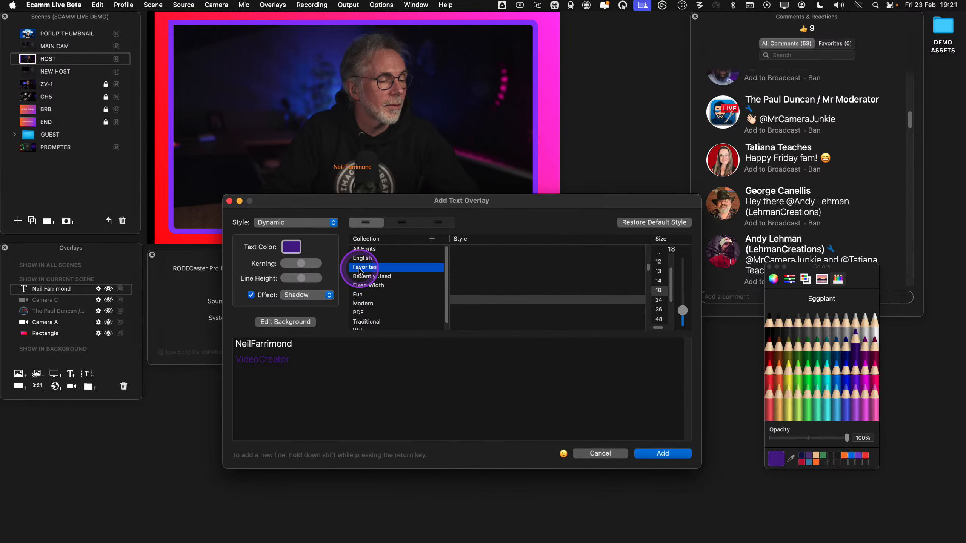
{"action": "left_click", "coordinate": [483, 299]}
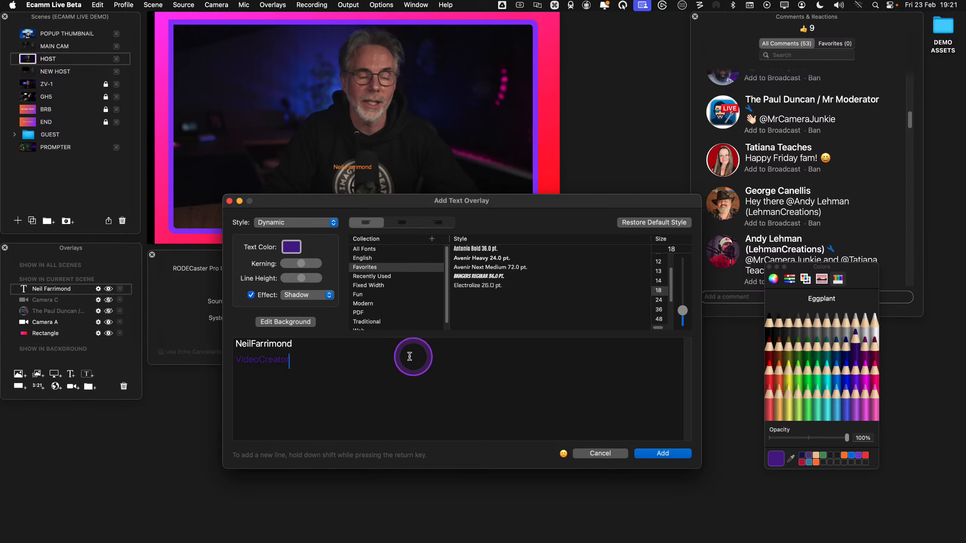
Set the "Video Creator" line in Avenir Next Medium and the name line in Bangers Regular from the Favorites
{"action": "left_click_drag", "start_coordinate": [297, 360], "coordinate": [245, 365]}
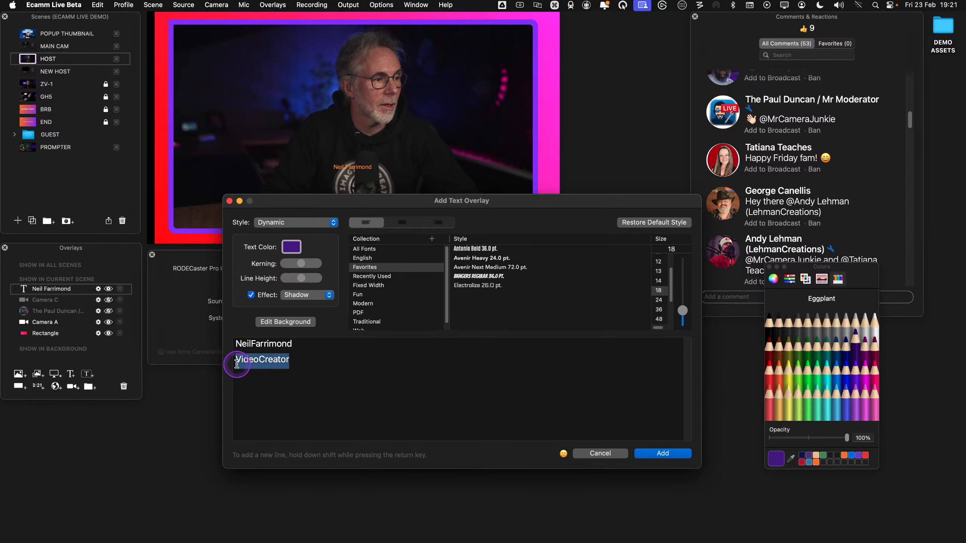
{"action": "left_click", "coordinate": [466, 268]}
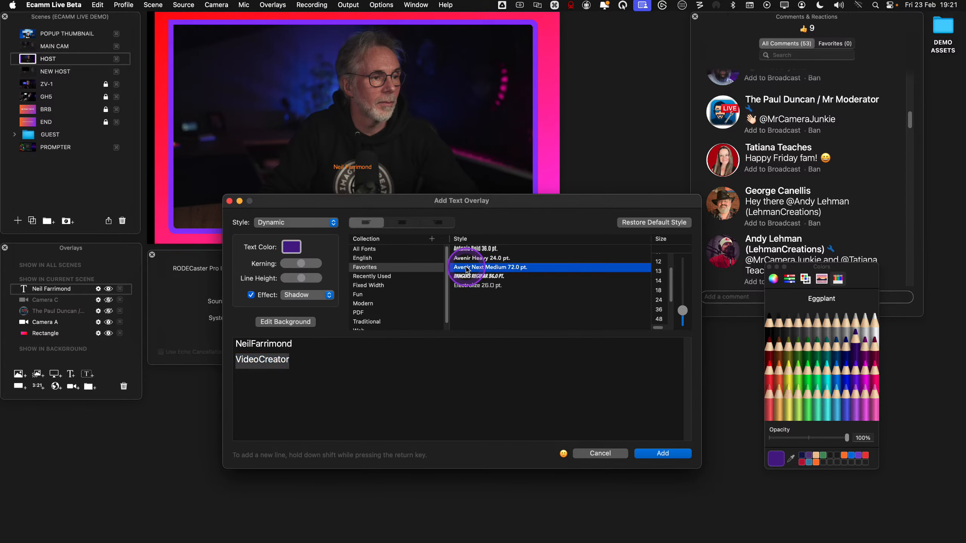
{"action": "left_click_drag", "start_coordinate": [296, 343], "coordinate": [276, 342]}
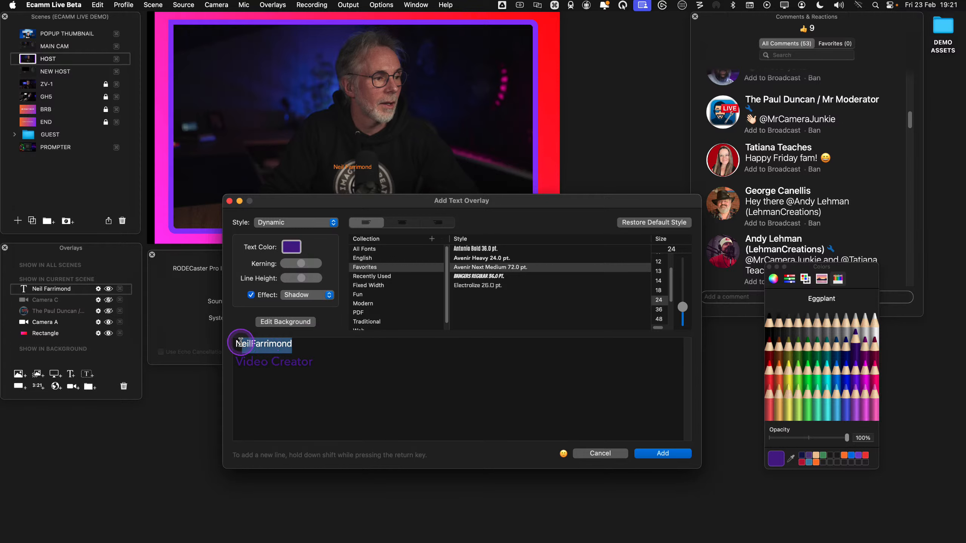
{"action": "left_click", "coordinate": [475, 272]}
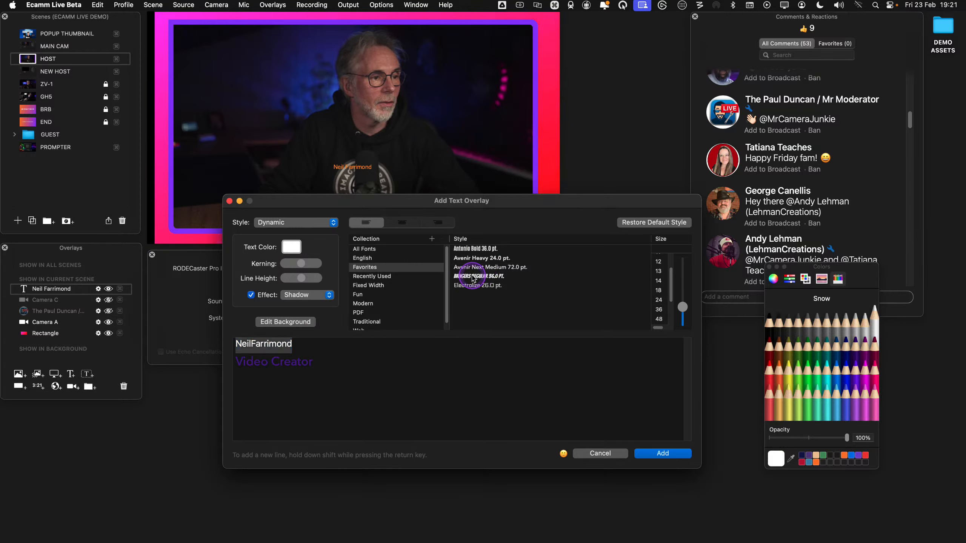
Enlarge the "Video Creator" line to size 29, then add the overlay and place it in the lower left of the HOST scene
{"action": "left_click_drag", "start_coordinate": [318, 362], "coordinate": [260, 365]}
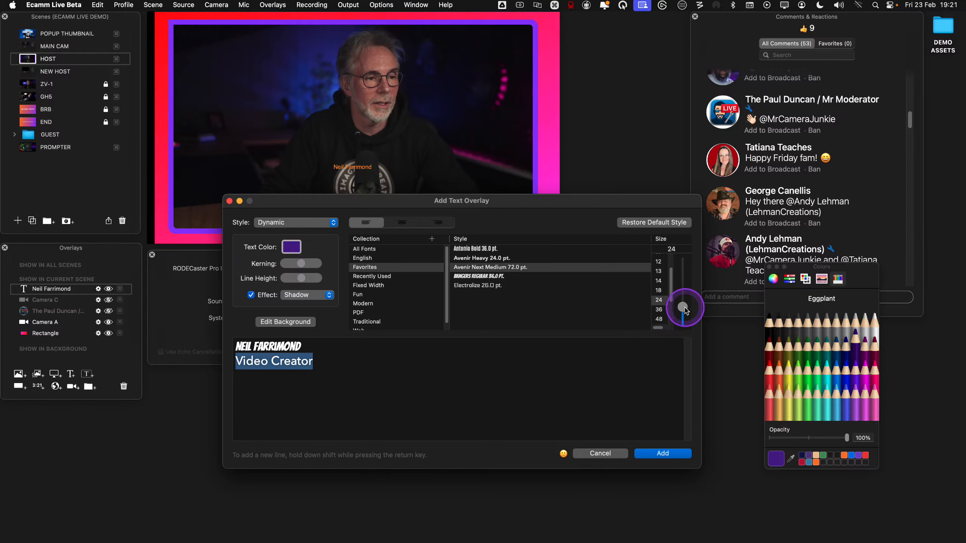
{"action": "left_click_drag", "start_coordinate": [682, 306], "coordinate": [682, 305]}
{"action": "left_click", "coordinate": [679, 454]}
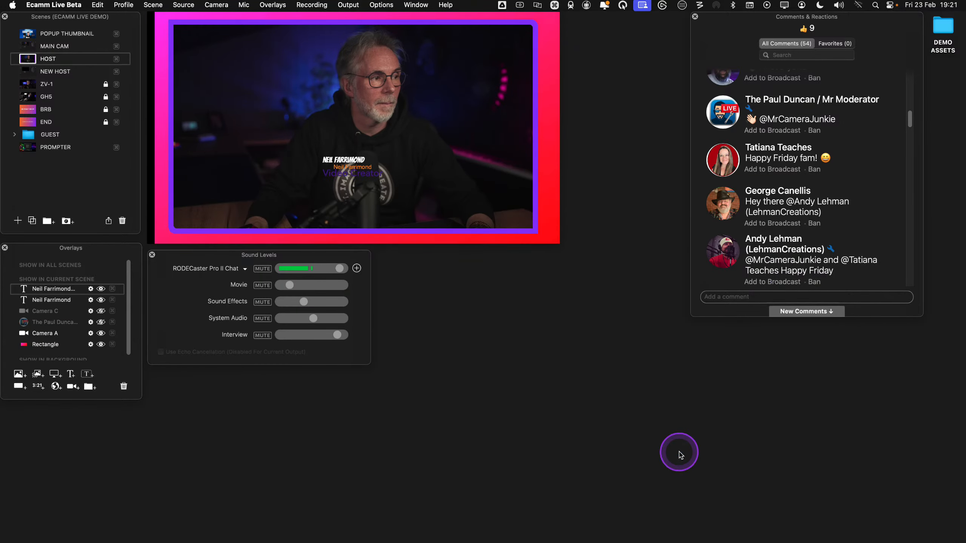
{"action": "left_click_drag", "start_coordinate": [355, 171], "coordinate": [259, 201]}
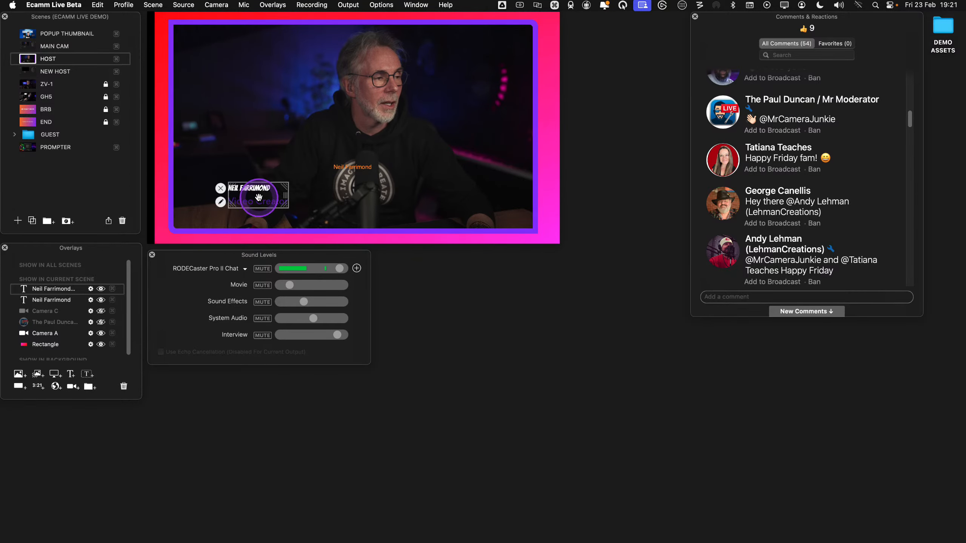
Give the two-line name title a solid black color background at 67% opacity and save the text overlay
{"action": "left_click", "coordinate": [220, 202]}
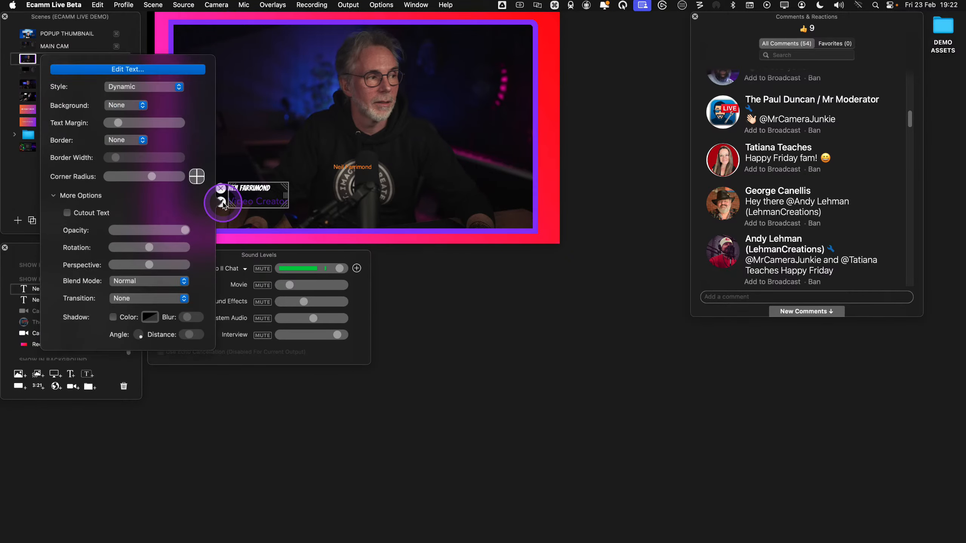
{"action": "left_click", "coordinate": [154, 72]}
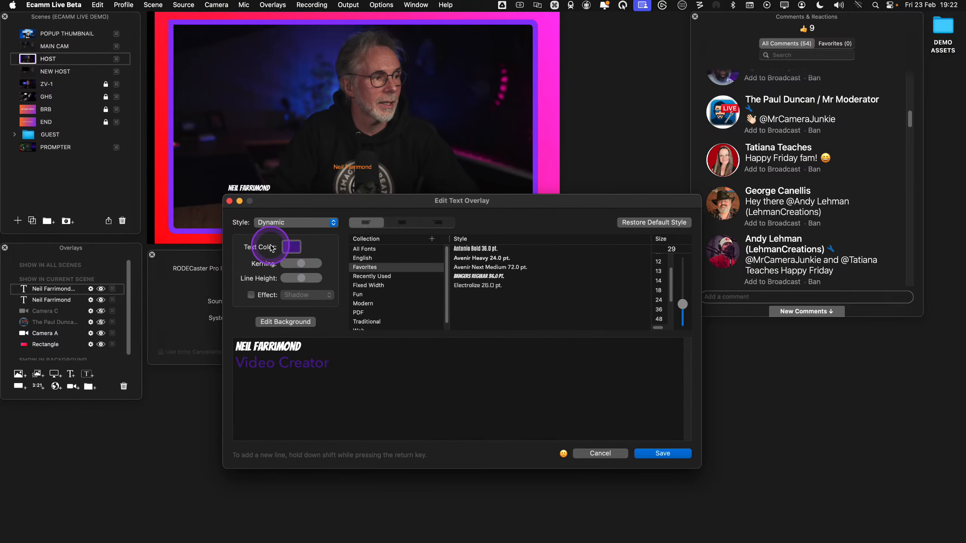
{"action": "left_click", "coordinate": [304, 322]}
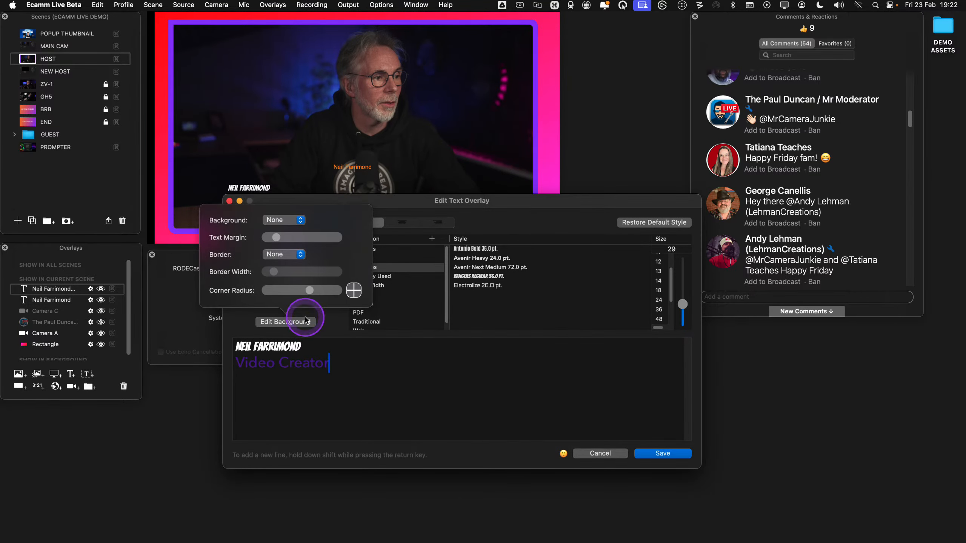
{"action": "left_click", "coordinate": [295, 221]}
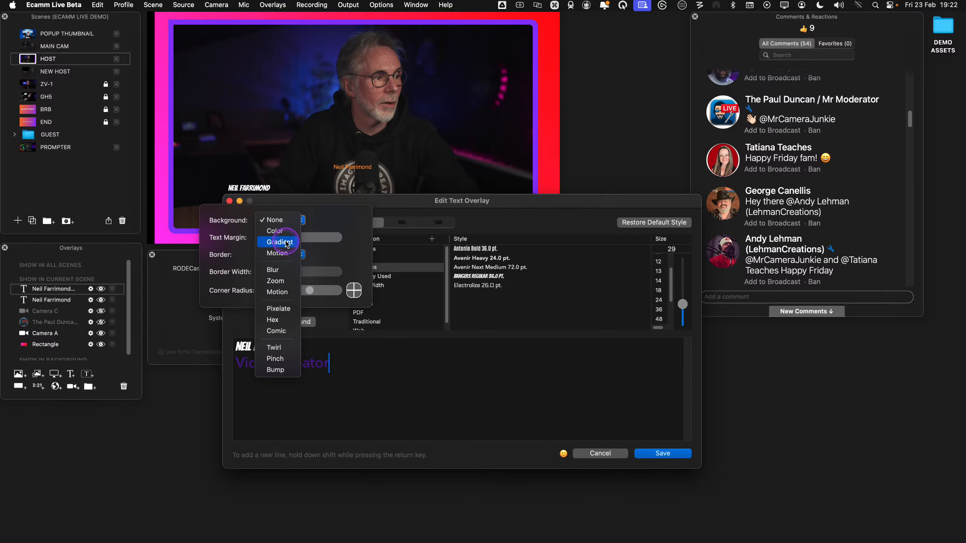
{"action": "left_click", "coordinate": [282, 232]}
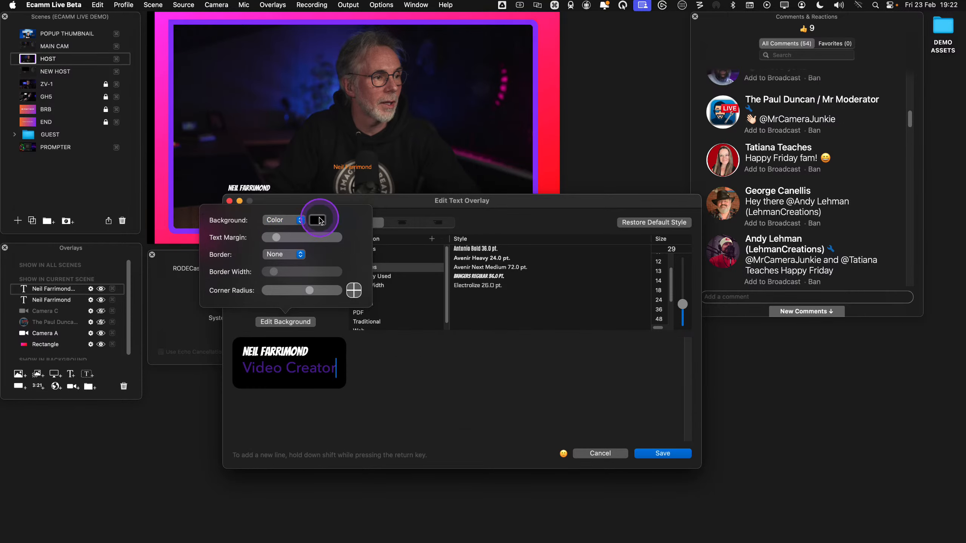
{"action": "left_click", "coordinate": [317, 221]}
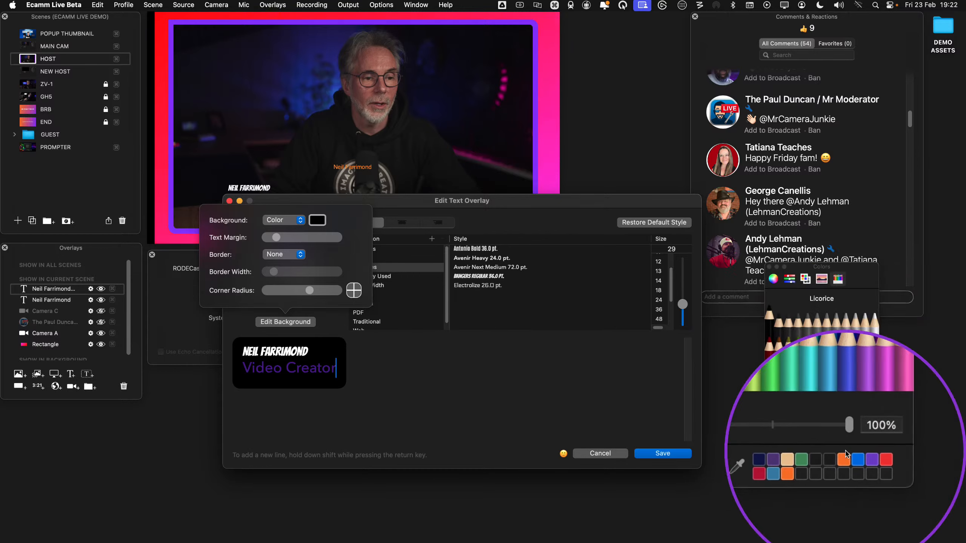
{"action": "left_click_drag", "start_coordinate": [850, 438], "coordinate": [823, 440]}
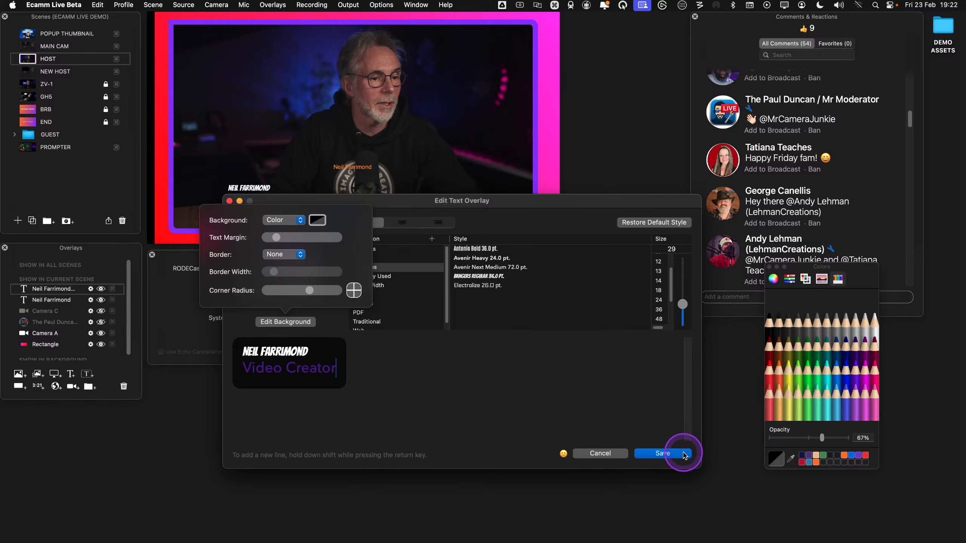
{"action": "left_click", "coordinate": [662, 453]}
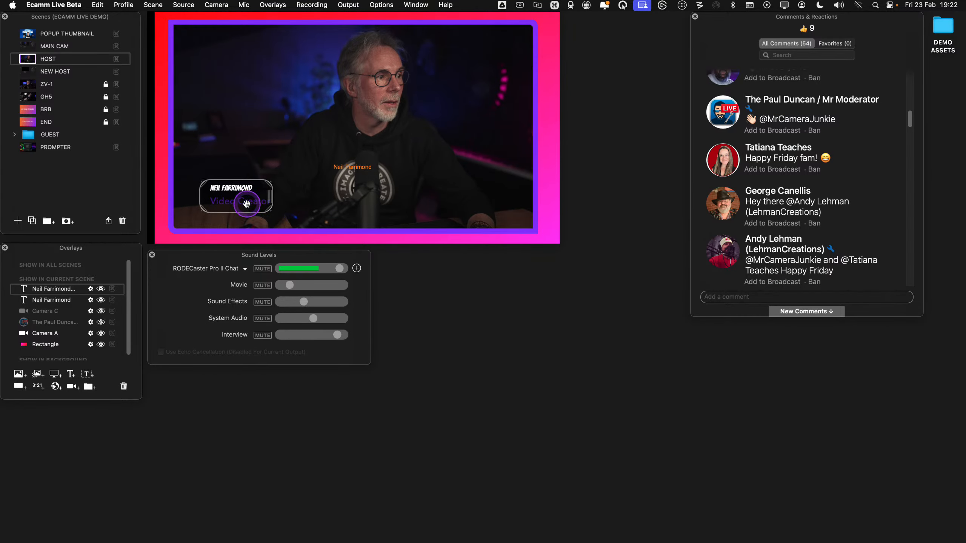
Move the name title to the camera frame's lower-left corner, with a smaller corner radius and a slightly adjusted text margin
{"action": "left_click_drag", "start_coordinate": [247, 204], "coordinate": [209, 227]}
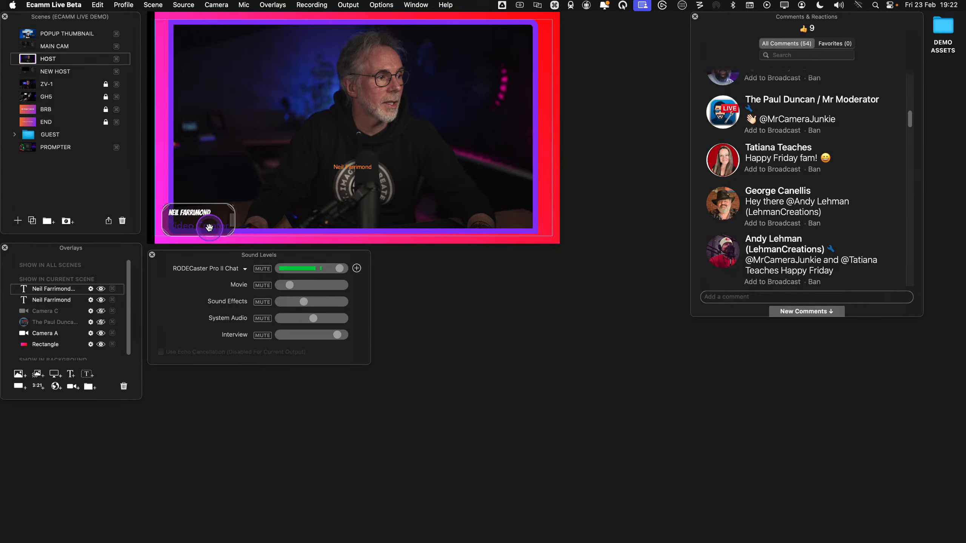
{"action": "left_click", "coordinate": [162, 227]}
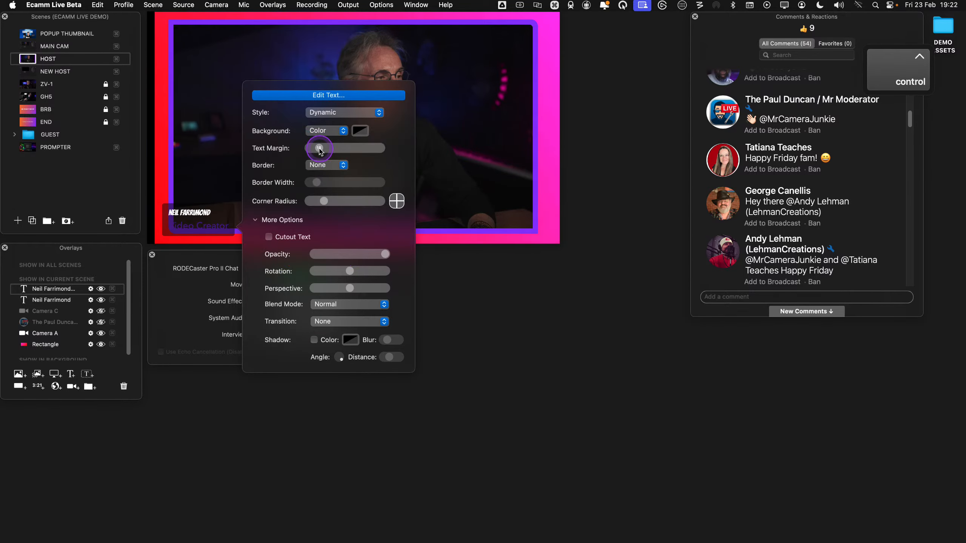
{"action": "left_click_drag", "start_coordinate": [319, 150], "coordinate": [325, 151]}
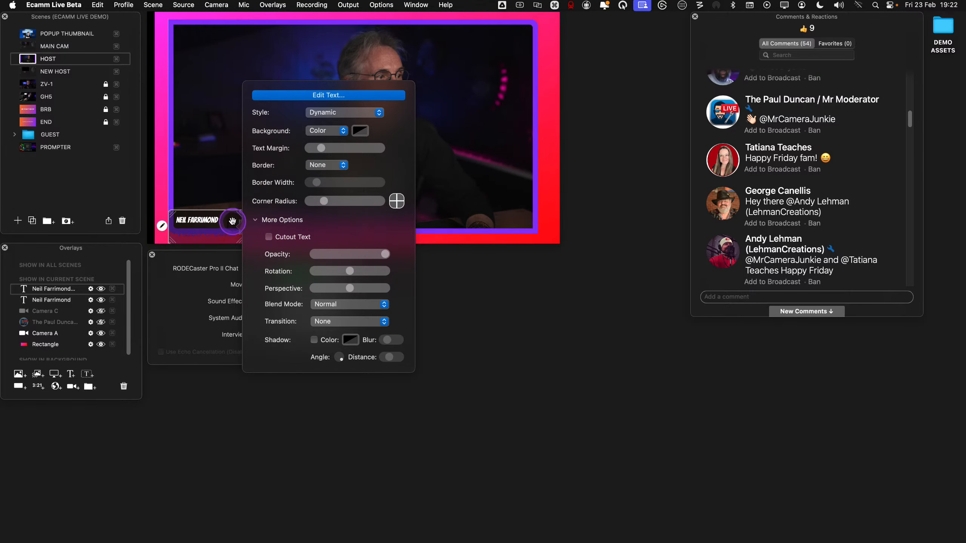
{"action": "left_click_drag", "start_coordinate": [232, 223], "coordinate": [231, 215]}
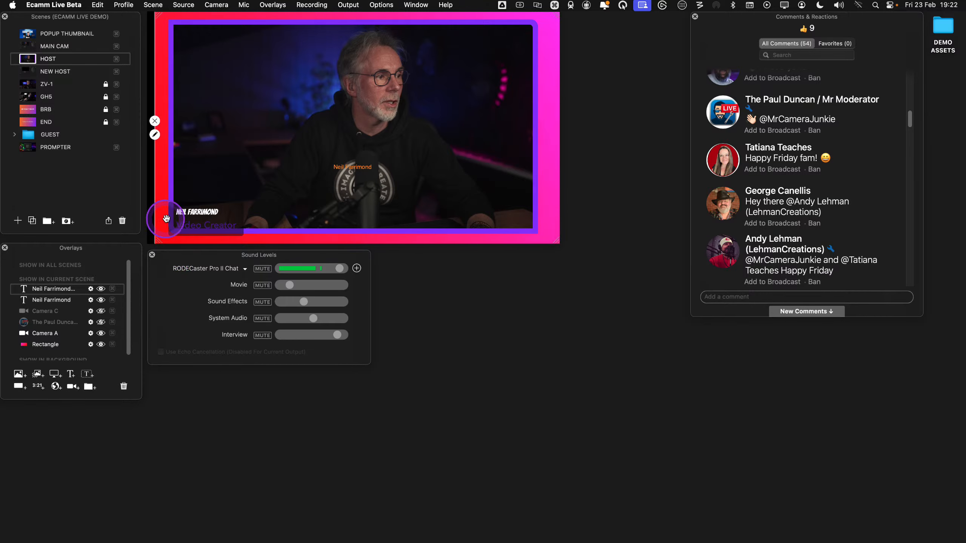
Raise the opacity of the name title's black background color to 100%
{"action": "left_click", "coordinate": [168, 226]}
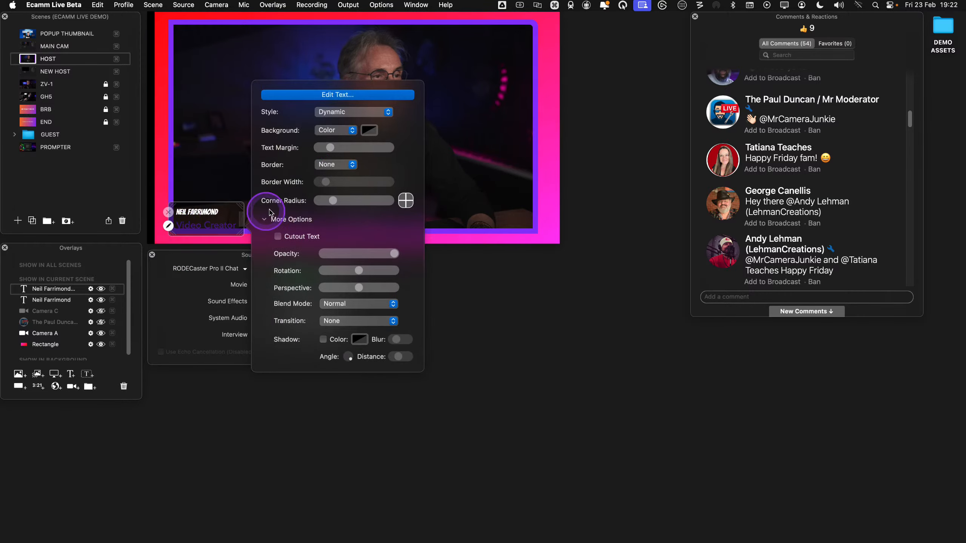
{"action": "left_click", "coordinate": [363, 134]}
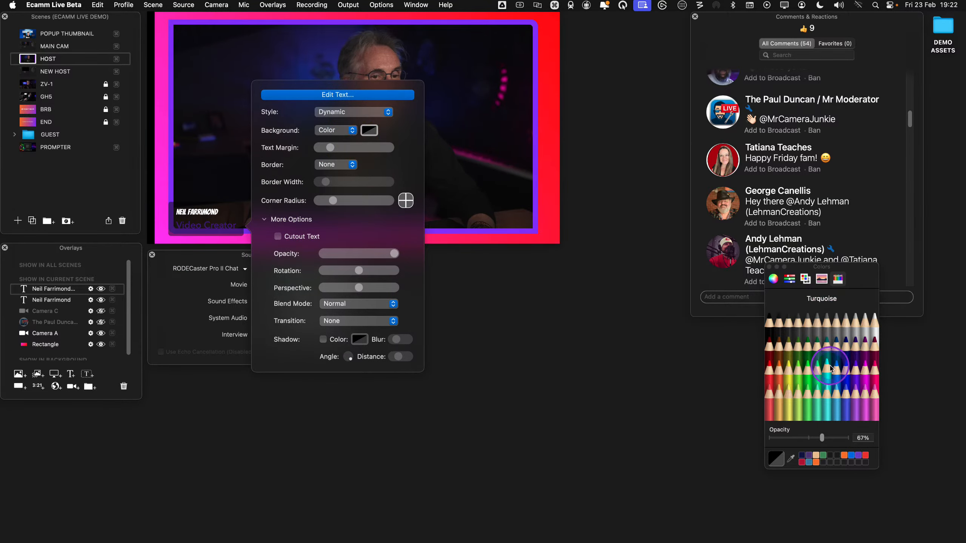
{"action": "left_click", "coordinate": [818, 434]}
{"action": "left_click_drag", "start_coordinate": [823, 439], "coordinate": [854, 438]}
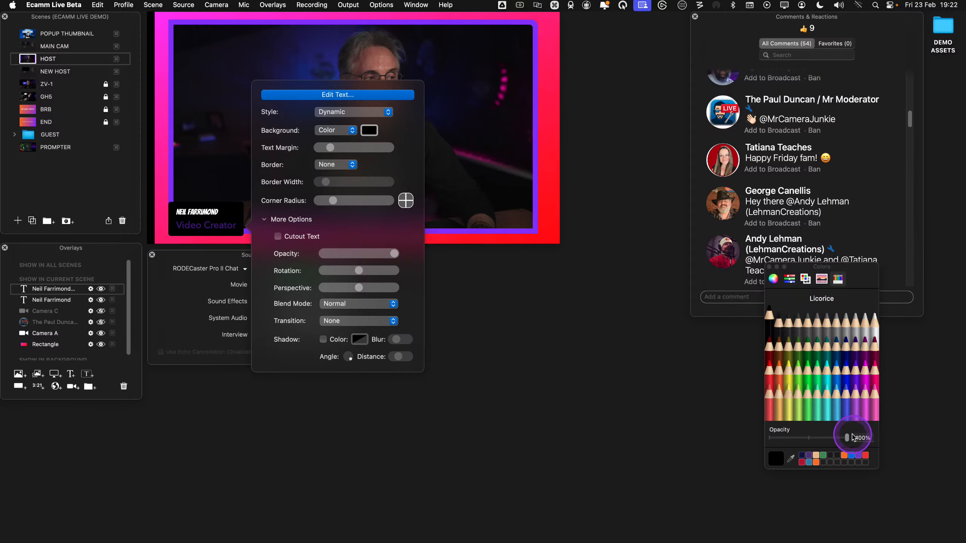
{"action": "left_click", "coordinate": [406, 199]}
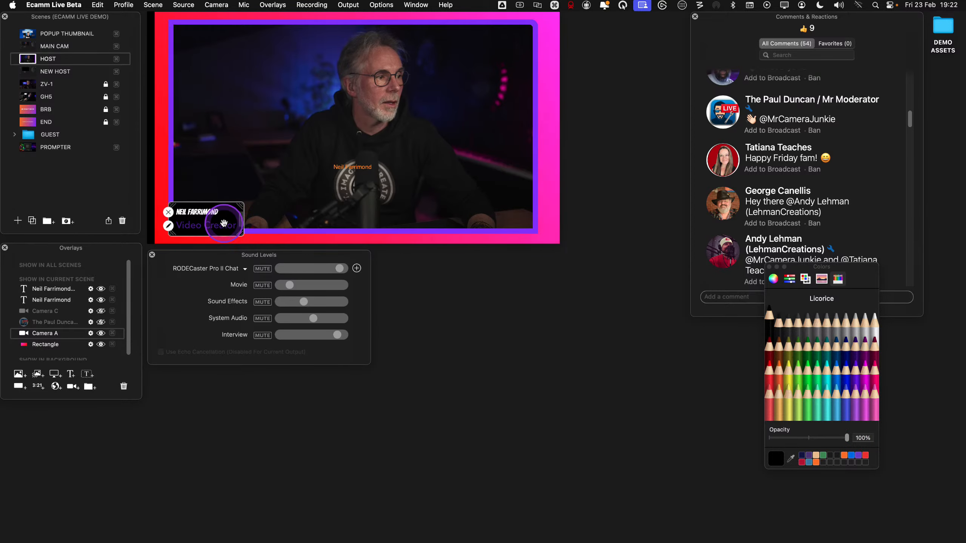
Fit the name title inside the border at the camera frame's lower-left corner and hide the older orange name overlay
{"action": "mouse_move", "coordinate": [223, 223]}
{"action": "left_mouse_down"}
{"action": "mouse_move", "coordinate": [235, 227]}
{"action": "mouse_move", "coordinate": [230, 212]}
{"action": "left_mouse_up"}
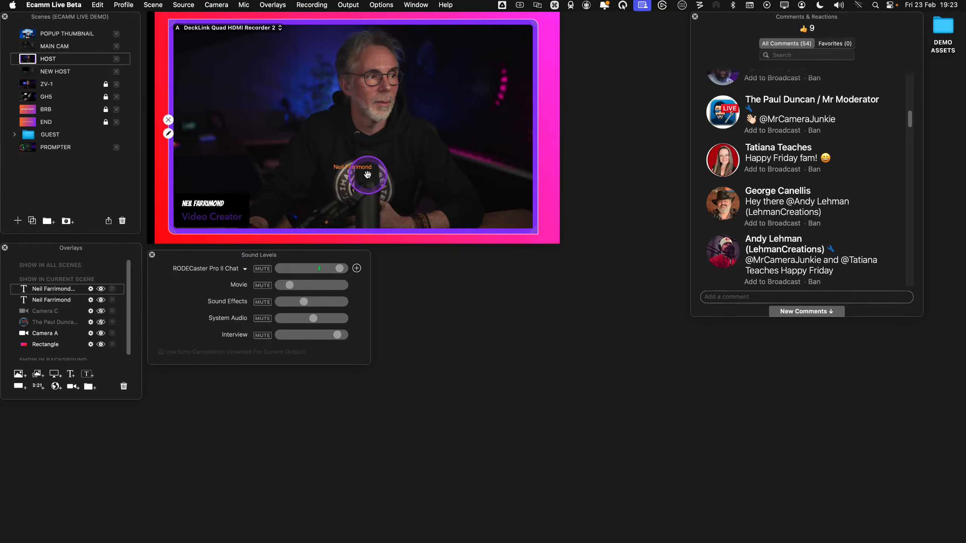
{"action": "left_click", "coordinate": [326, 161]}
{"action": "mouse_move", "coordinate": [232, 207]}
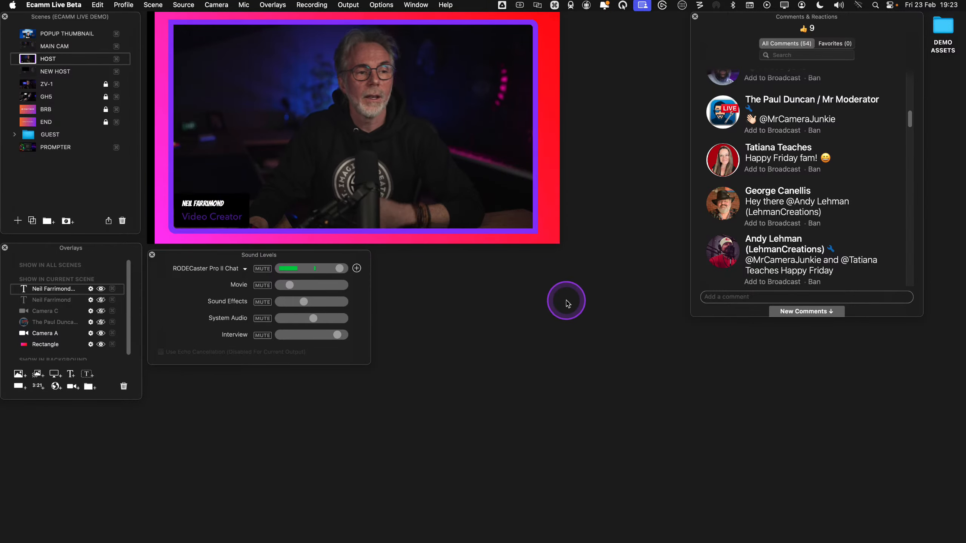
Look through the viewer comments down to the newest ones, then return to the camera preview
{"action": "scroll", "coordinate": [778, 237], "scroll_direction": "down", "scroll_amount": 15}
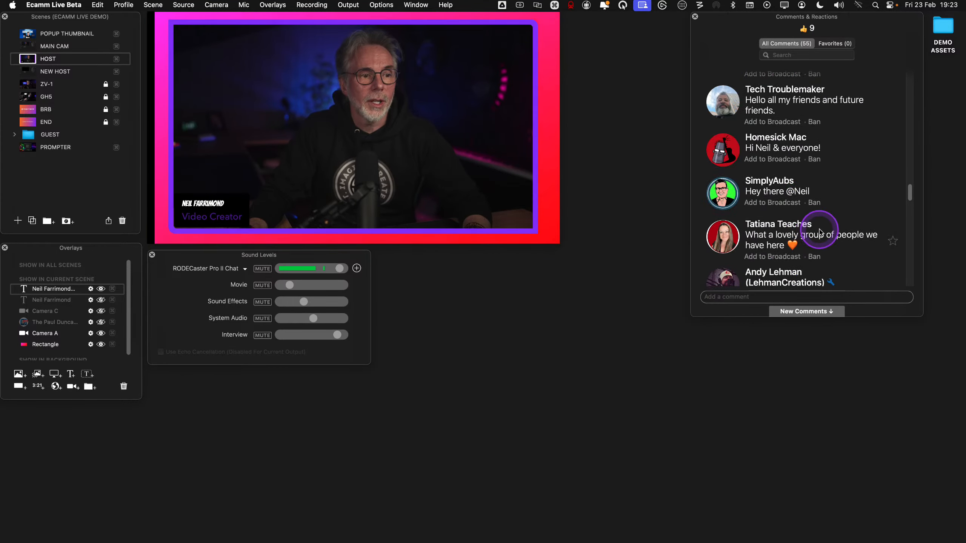
{"action": "scroll", "coordinate": [839, 234], "scroll_direction": "down", "scroll_amount": 2}
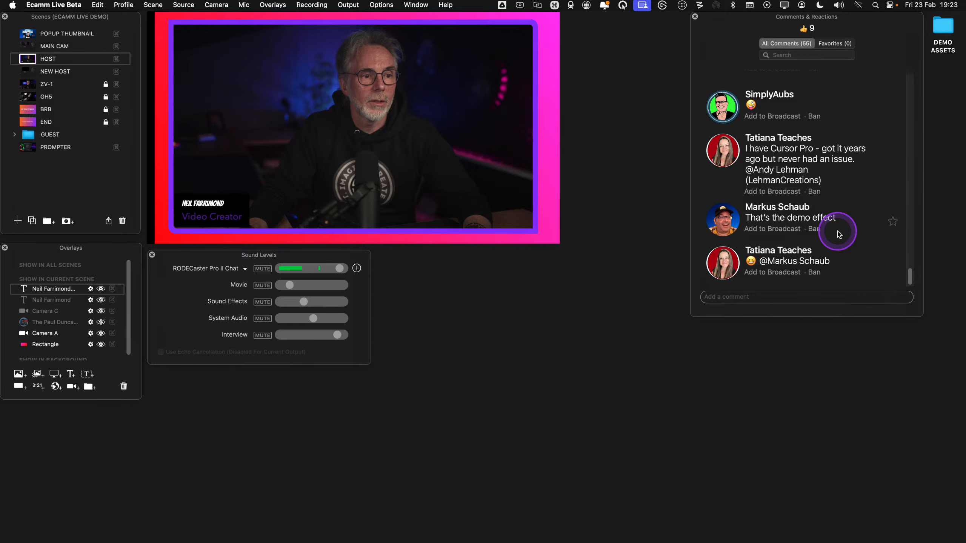
{"action": "left_click", "coordinate": [315, 165]}
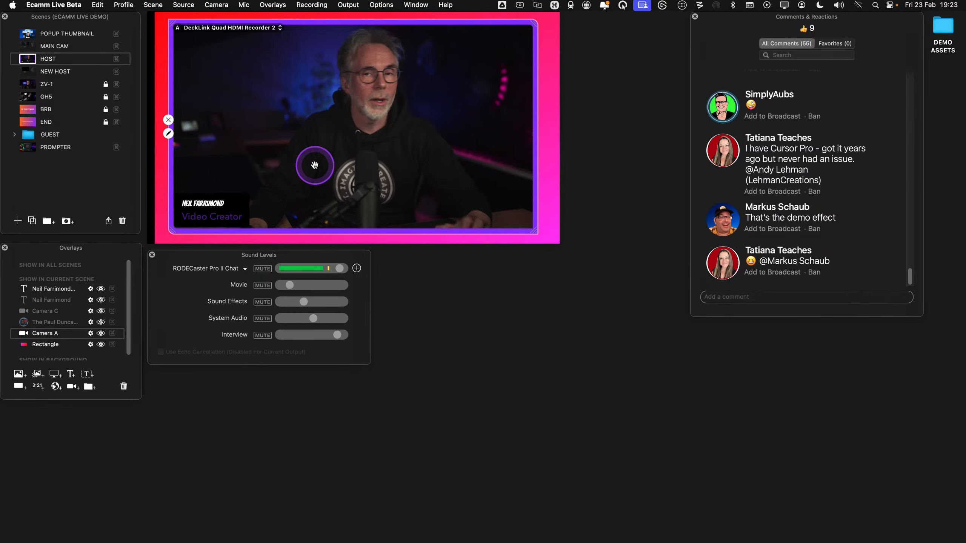
{"action": "left_click", "coordinate": [370, 141]}
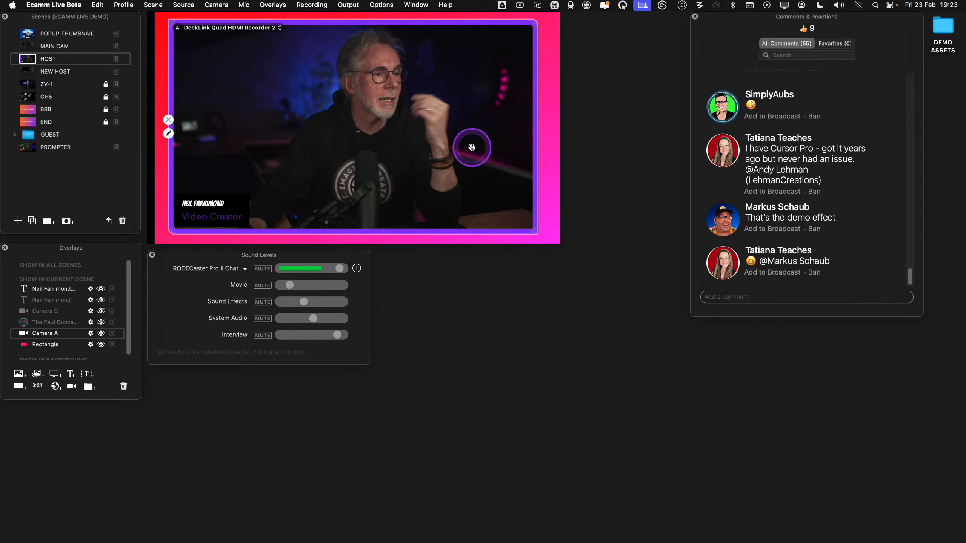
Create a new scene with a camera overlay resized to a tall portrait frame in the canvas's upper-left area
{"action": "left_click", "coordinate": [18, 221]}
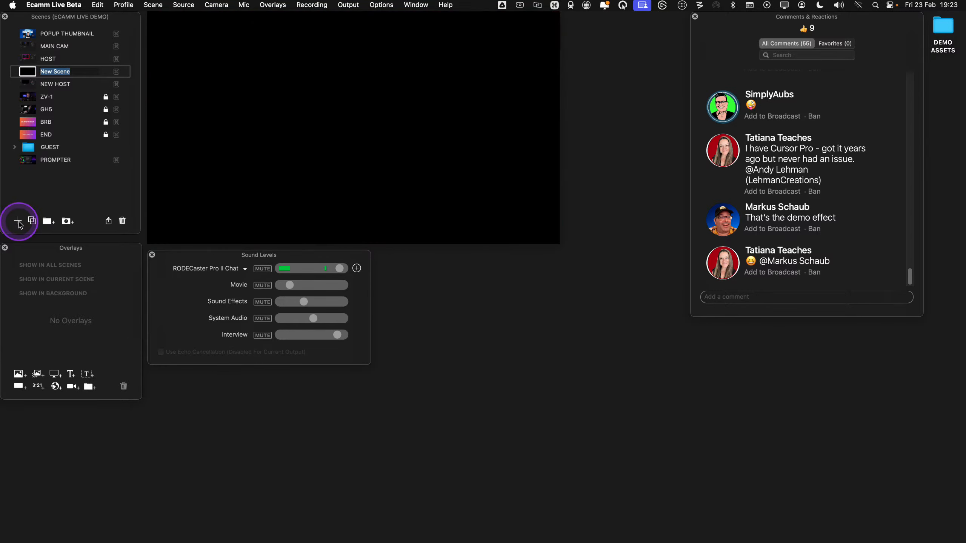
{"action": "left_click", "coordinate": [322, 167]}
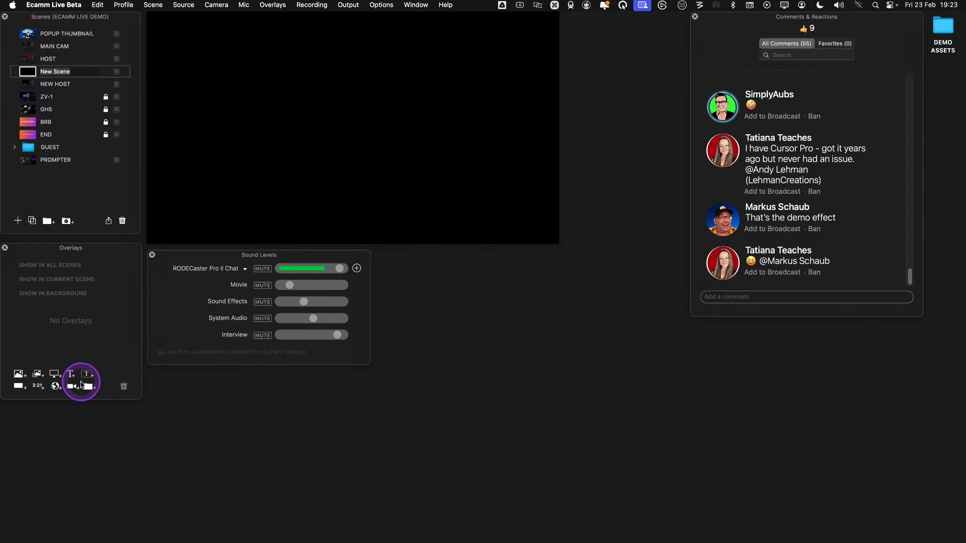
{"action": "left_click", "coordinate": [75, 387]}
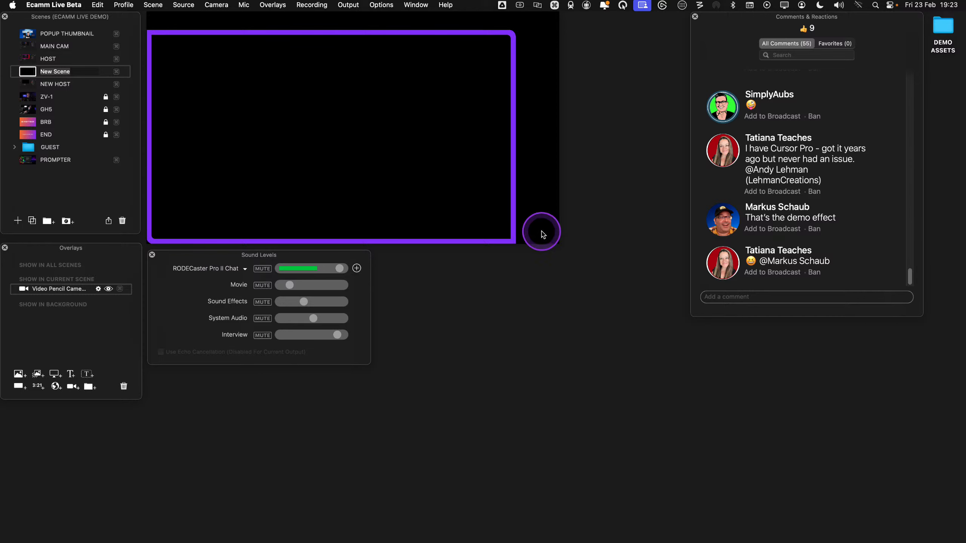
{"action": "mouse_move", "coordinate": [518, 241]}
{"action": "left_mouse_down"}
{"action": "mouse_move", "coordinate": [336, 167]}
{"action": "mouse_move", "coordinate": [258, 186]}
{"action": "left_mouse_up"}
{"action": "mouse_move", "coordinate": [222, 123]}
{"action": "left_mouse_down"}
{"action": "mouse_move", "coordinate": [222, 109]}
{"action": "mouse_move", "coordinate": [227, 120]}
{"action": "left_mouse_up"}
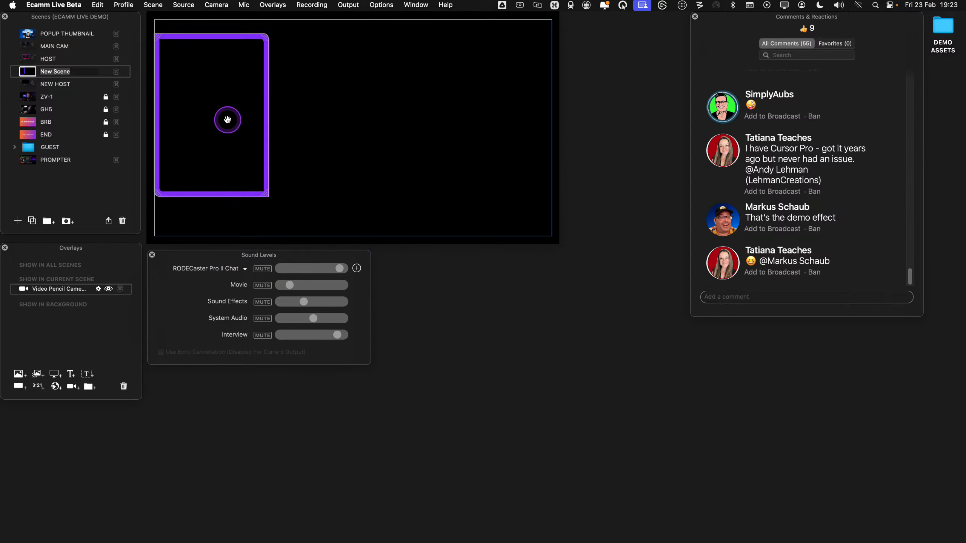
Copy the two-line name title from the HOST scene into the new scene and place it over the camera frame's bottom edge
{"action": "left_click", "coordinate": [29, 59]}
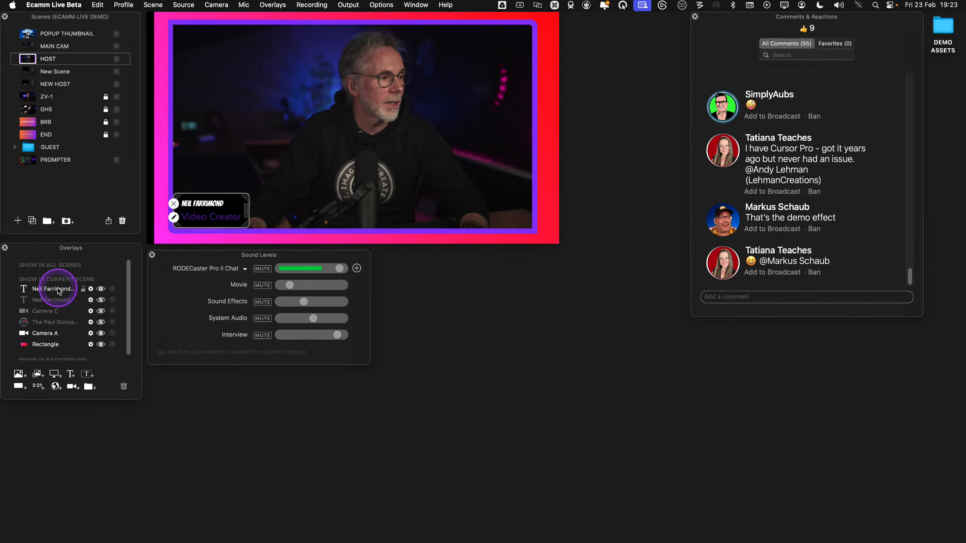
{"action": "key", "text": "super+c"}
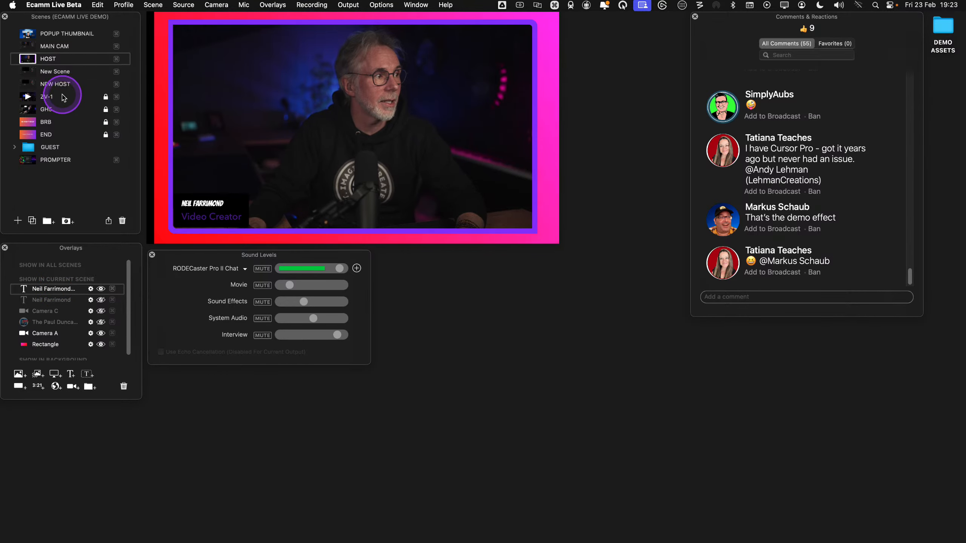
{"action": "left_click", "coordinate": [30, 73]}
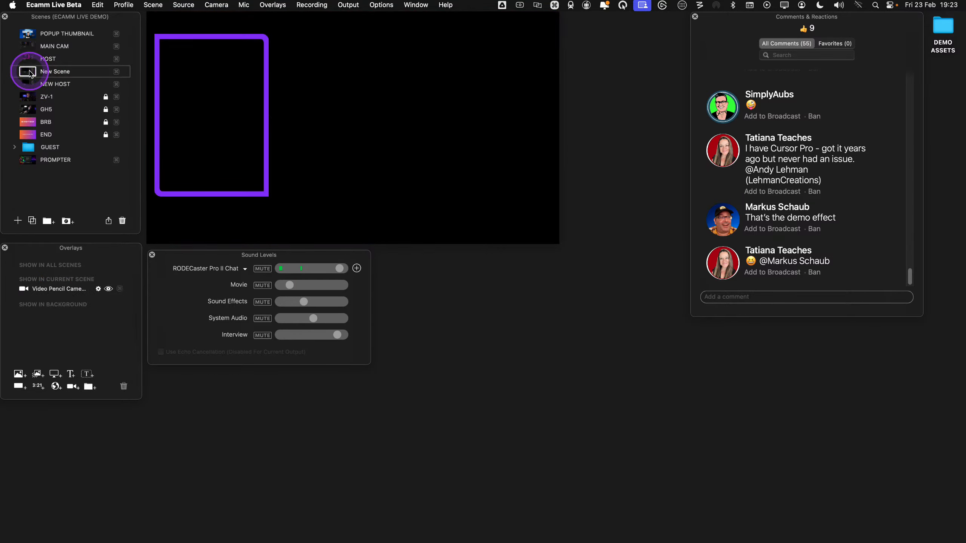
{"action": "left_click", "coordinate": [181, 162]}
{"action": "key", "text": "super+v"}
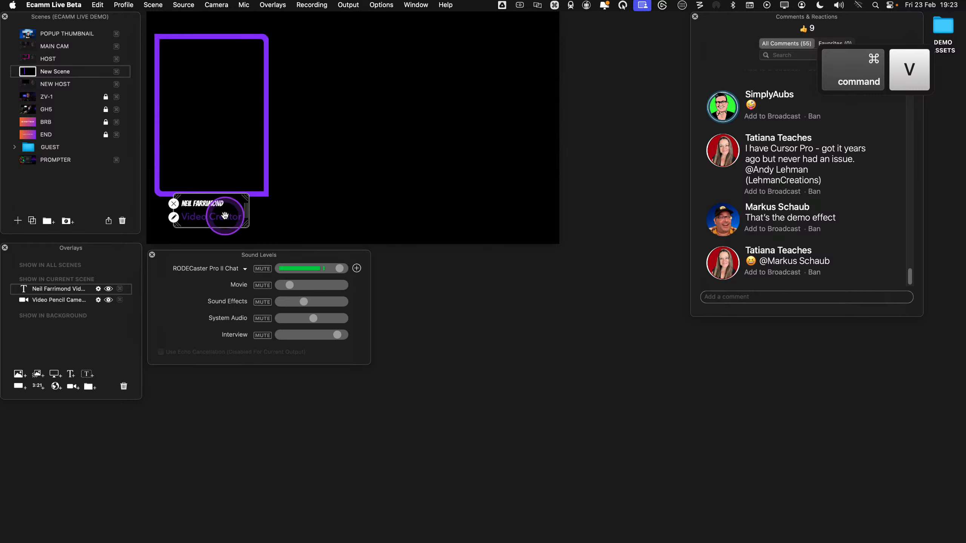
{"action": "left_click_drag", "start_coordinate": [225, 216], "coordinate": [220, 194]}
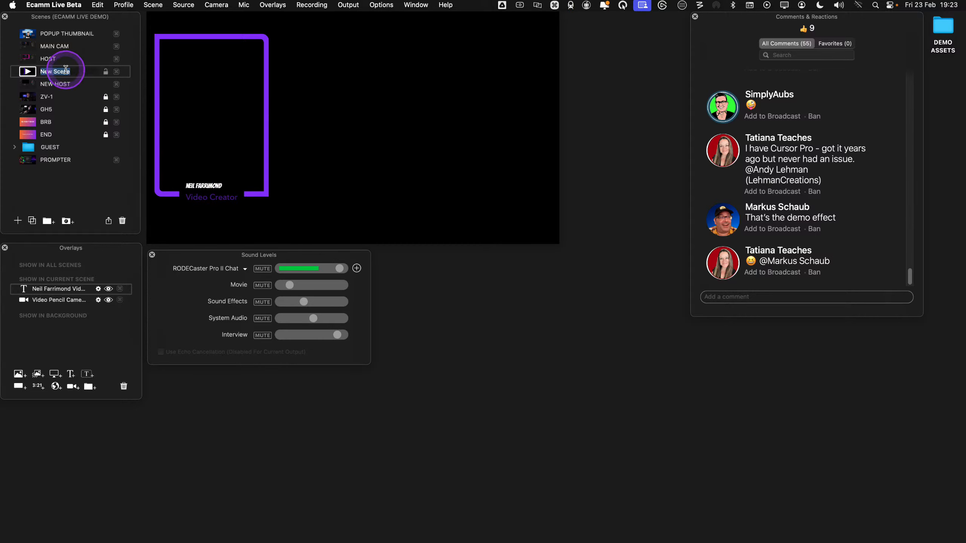
Rename the new scene as Host & Guest
{"action": "type", "text": "Host"}
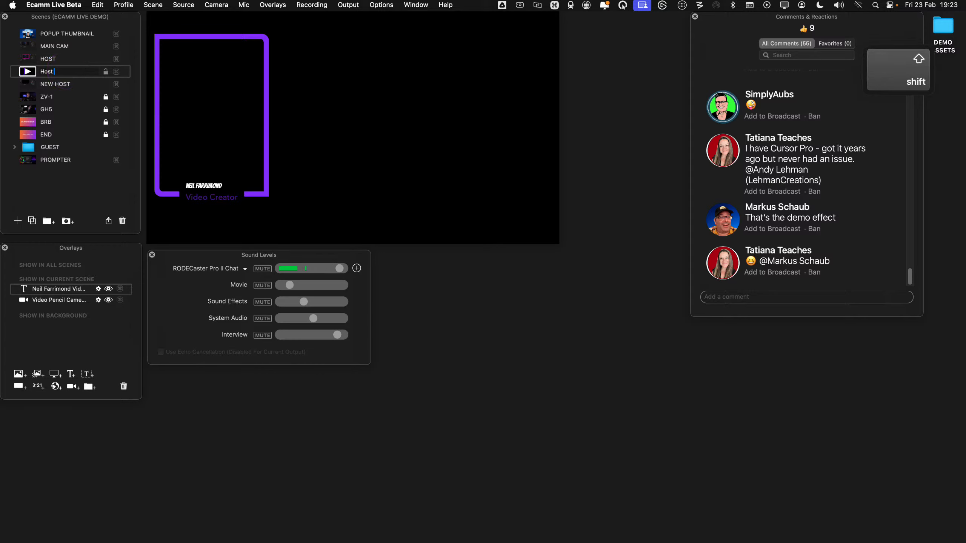
{"action": "type", "text": " & Gues"}
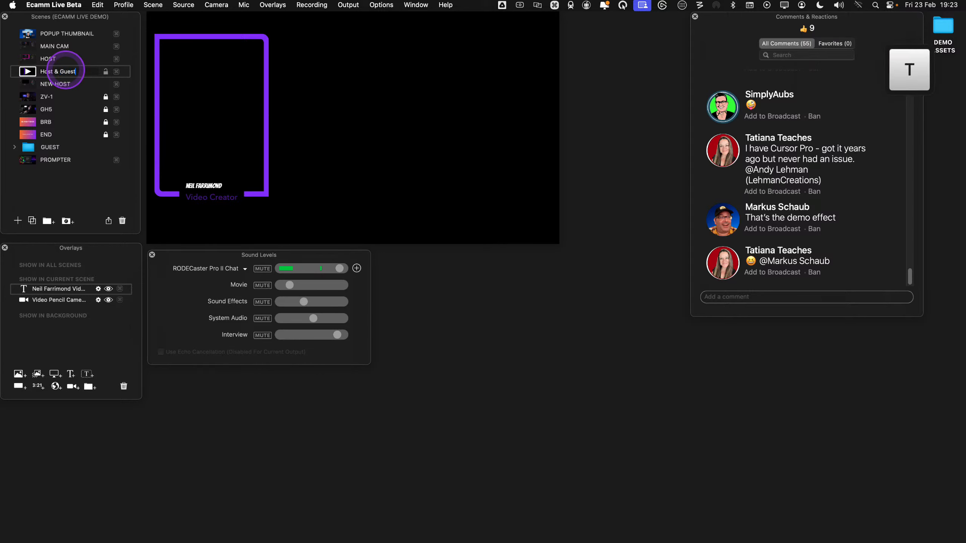
{"action": "type", "text": "t"}
{"action": "key", "text": "Return"}
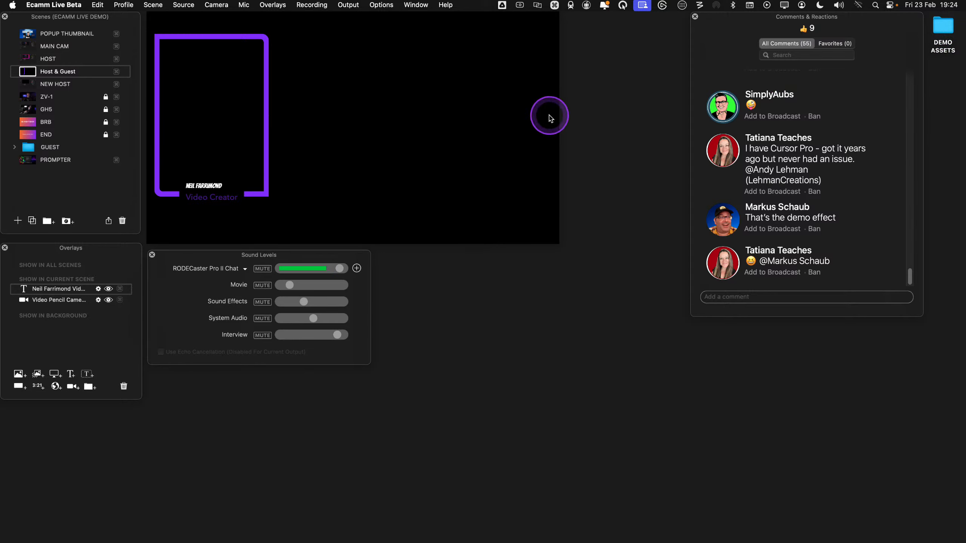
Open the IMAGES folder inside DEMO ASSETS and preview BG001.png and BG002.webp
{"action": "double_click", "coordinate": [943, 27]}
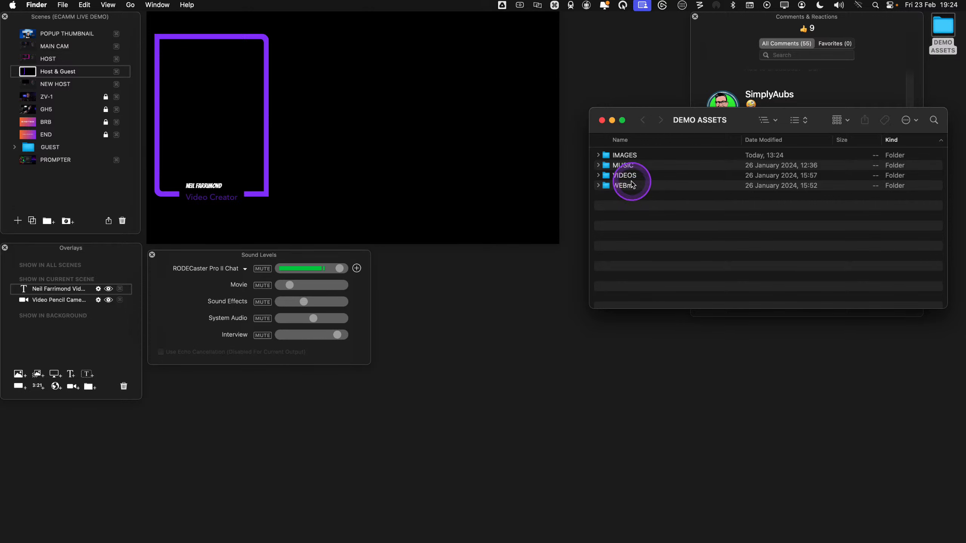
{"action": "double_click", "coordinate": [626, 156]}
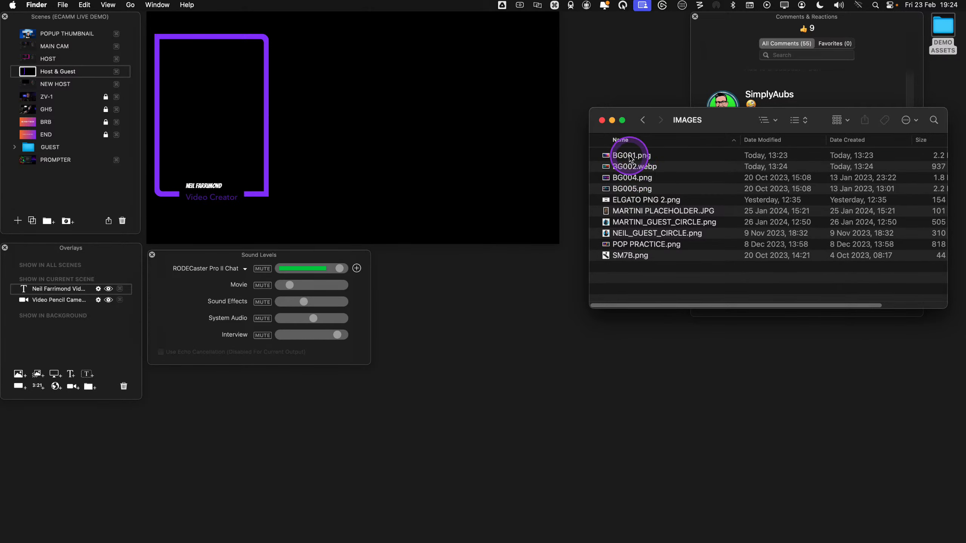
{"action": "left_click", "coordinate": [630, 159]}
{"action": "key", "text": "space"}
{"action": "key", "text": "space"}
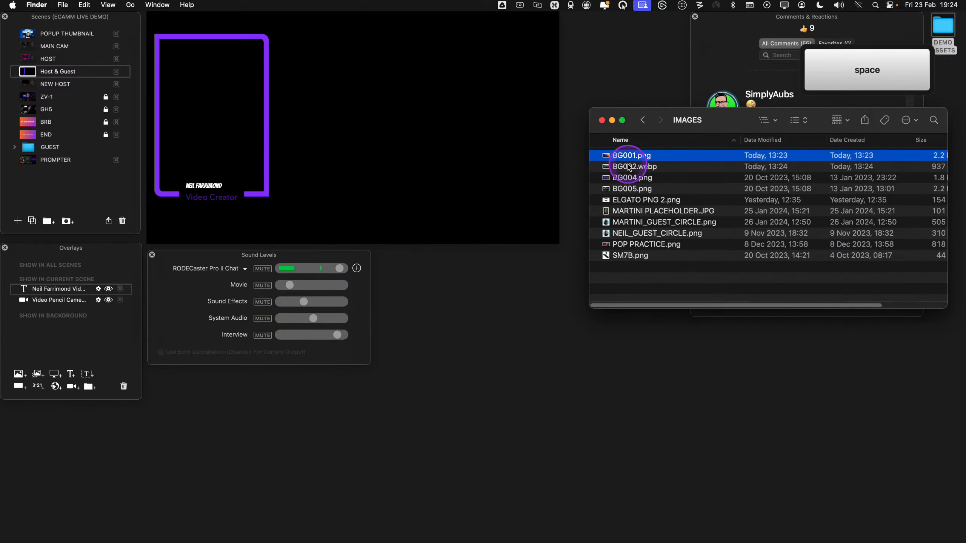
{"action": "left_click", "coordinate": [626, 171]}
{"action": "key", "text": "space"}
{"action": "key", "text": "space"}
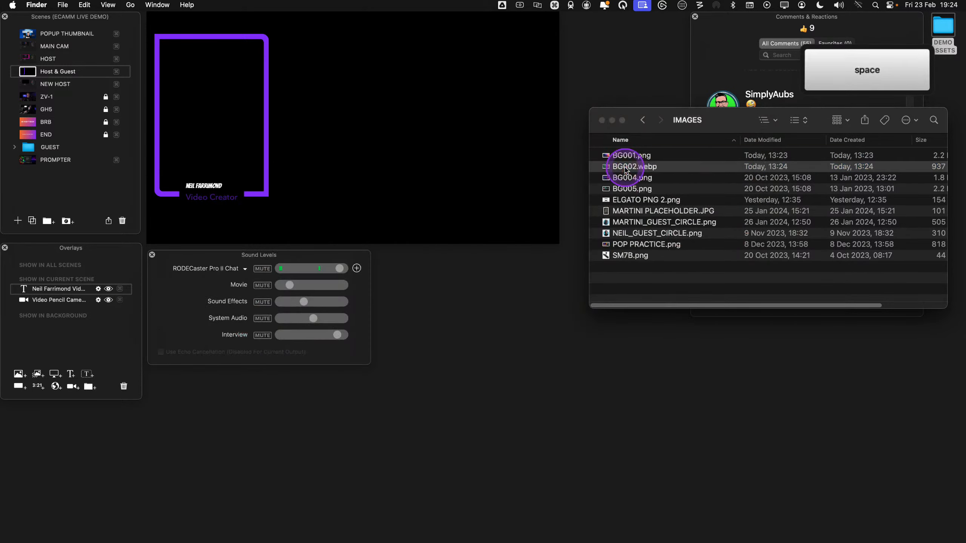
Add BG001.png to the Host & Guest scene and move it into the overlays shown in background
{"action": "left_click_drag", "start_coordinate": [627, 159], "coordinate": [470, 121]}
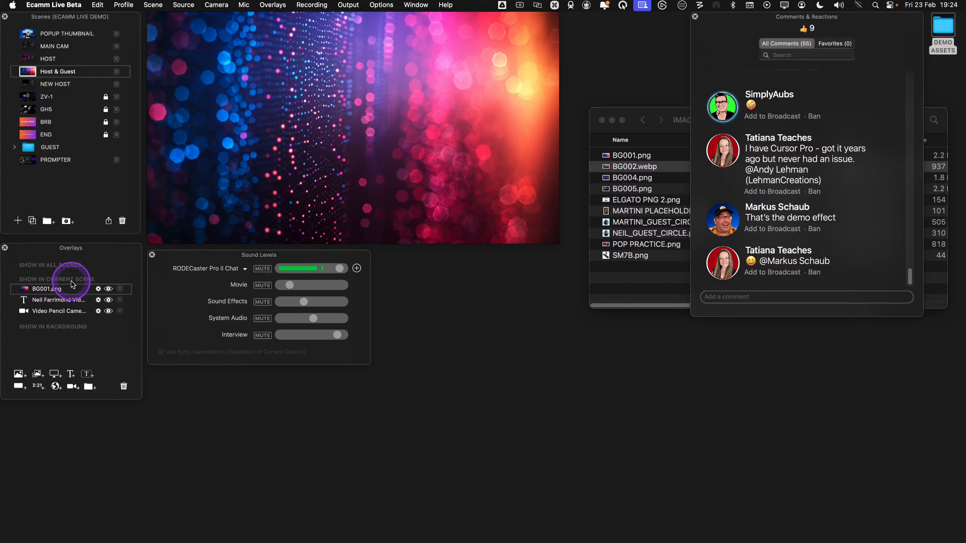
{"action": "left_click_drag", "start_coordinate": [63, 307], "coordinate": [62, 316]}
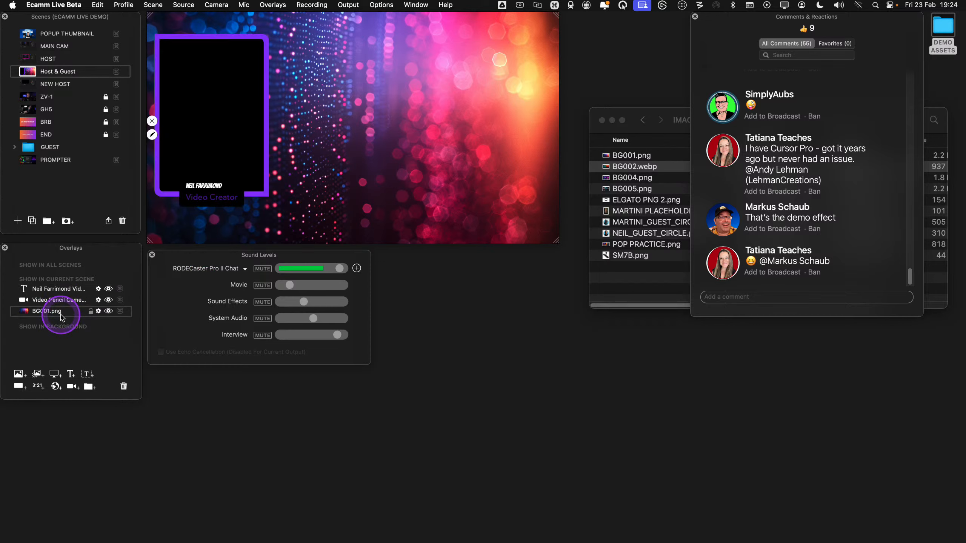
{"action": "left_click_drag", "start_coordinate": [60, 320], "coordinate": [60, 333]}
{"action": "key", "text": "ctrl"}
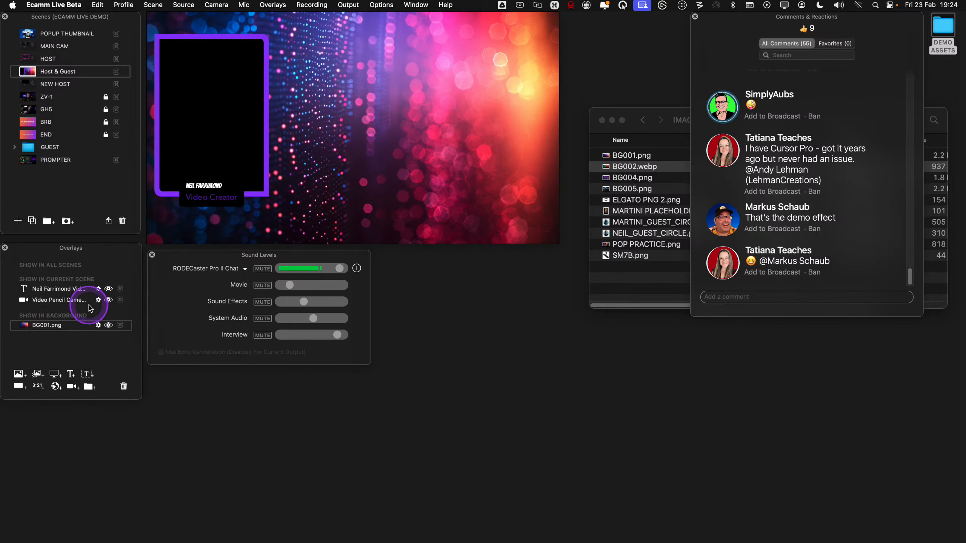
Create a trial scene to check the shared background, and delete it to return to Host & Guest
{"action": "key", "text": "ctrl"}
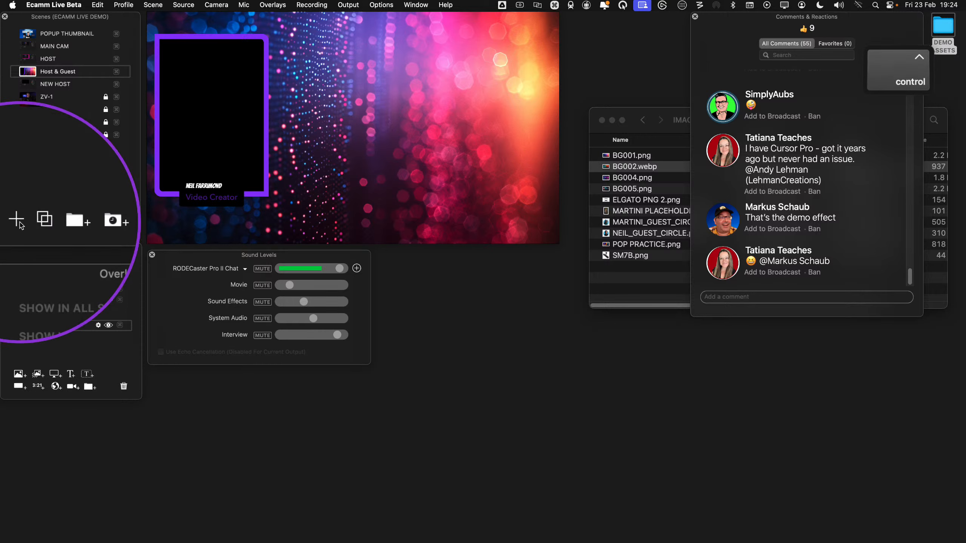
{"action": "left_click", "coordinate": [18, 221]}
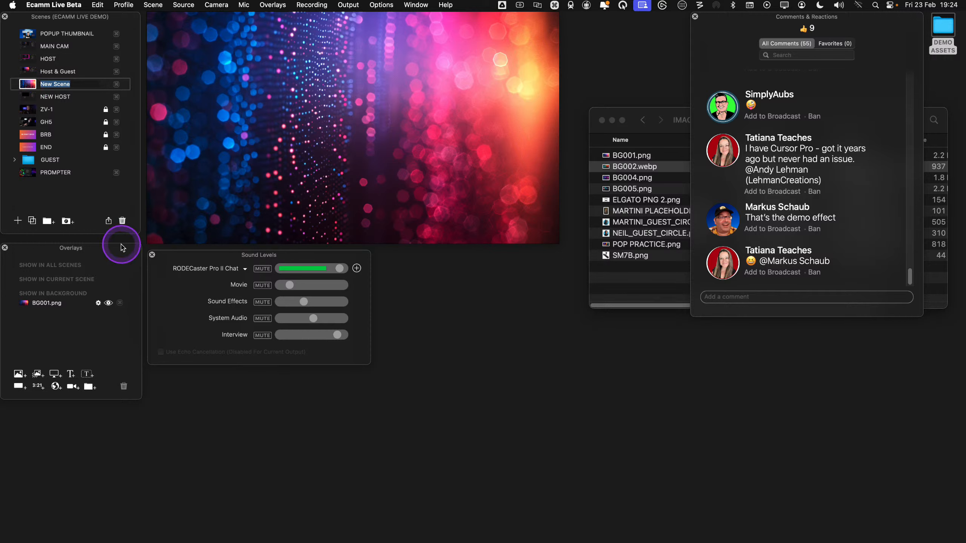
{"action": "left_click", "coordinate": [121, 225]}
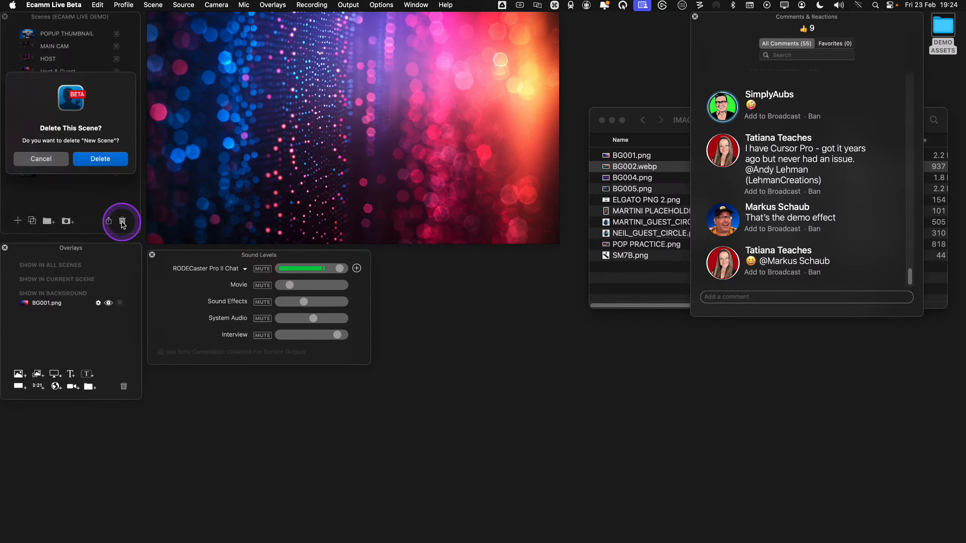
{"action": "left_click", "coordinate": [101, 157]}
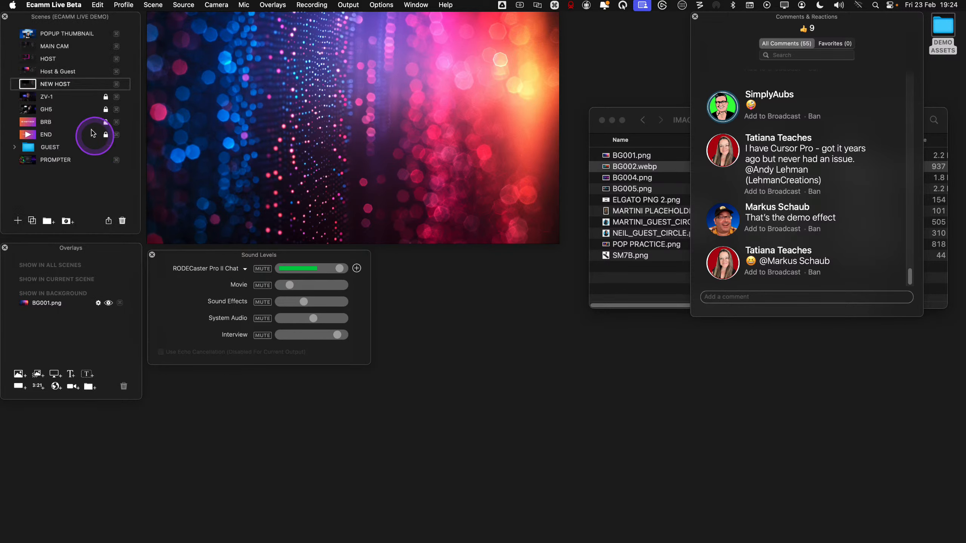
{"action": "left_click", "coordinate": [29, 71]}
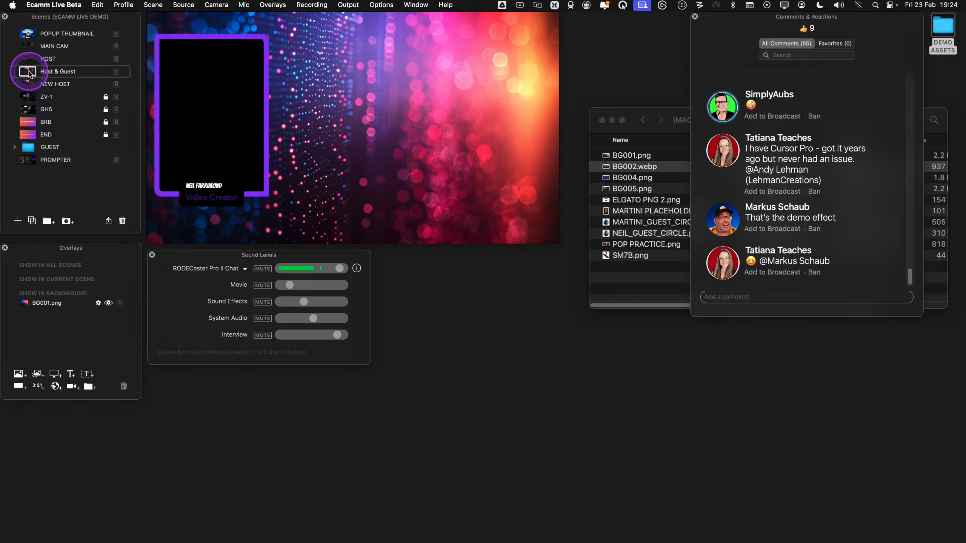
Set the portrait camera overlay's video source to Camera A and close its settings
{"action": "left_click", "coordinate": [188, 127]}
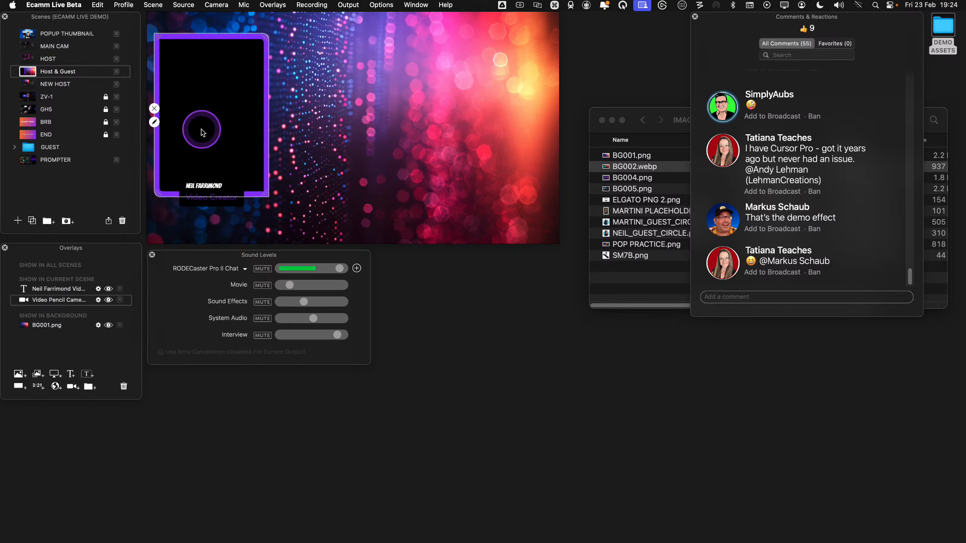
{"action": "left_click", "coordinate": [154, 122]}
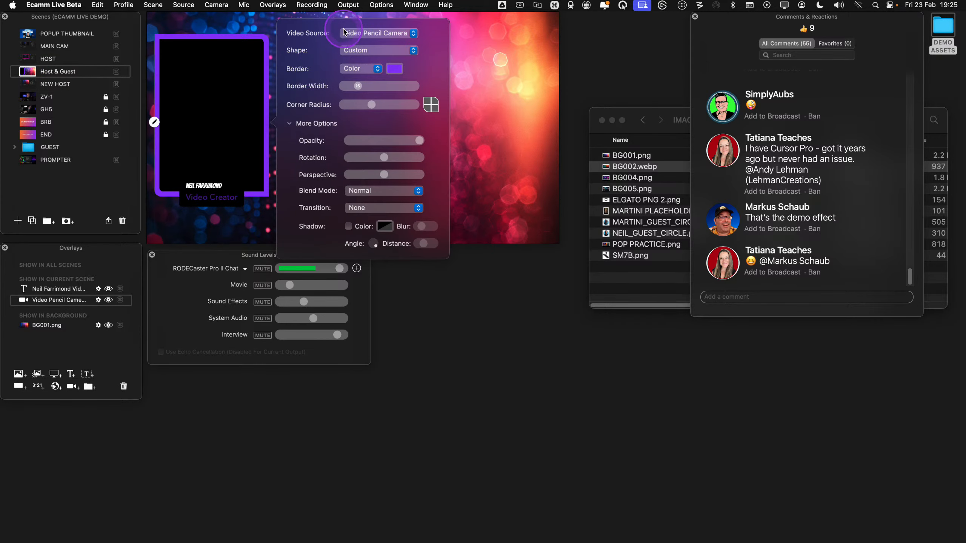
{"action": "left_click", "coordinate": [359, 37]}
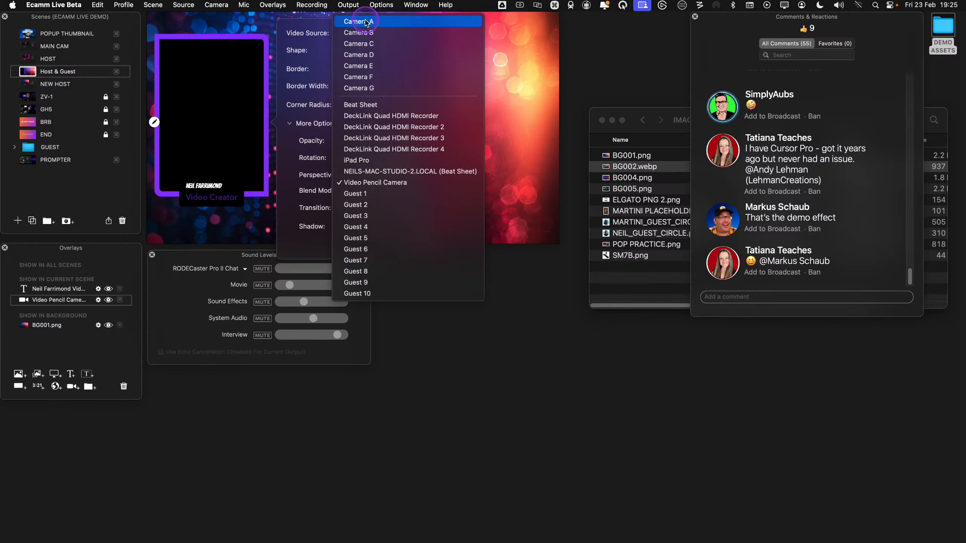
{"action": "left_click", "coordinate": [367, 23]}
{"action": "left_click", "coordinate": [509, 319]}
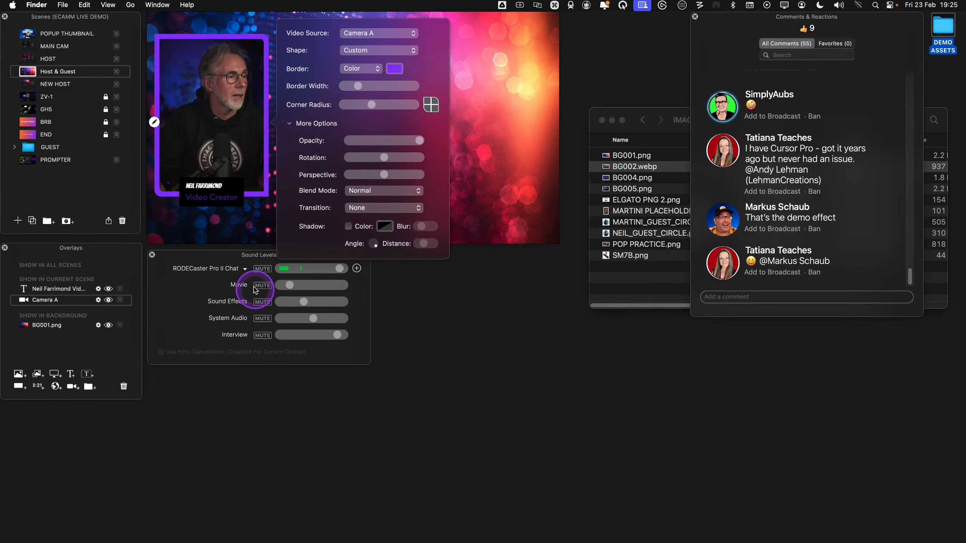
{"action": "left_click", "coordinate": [465, 318]}
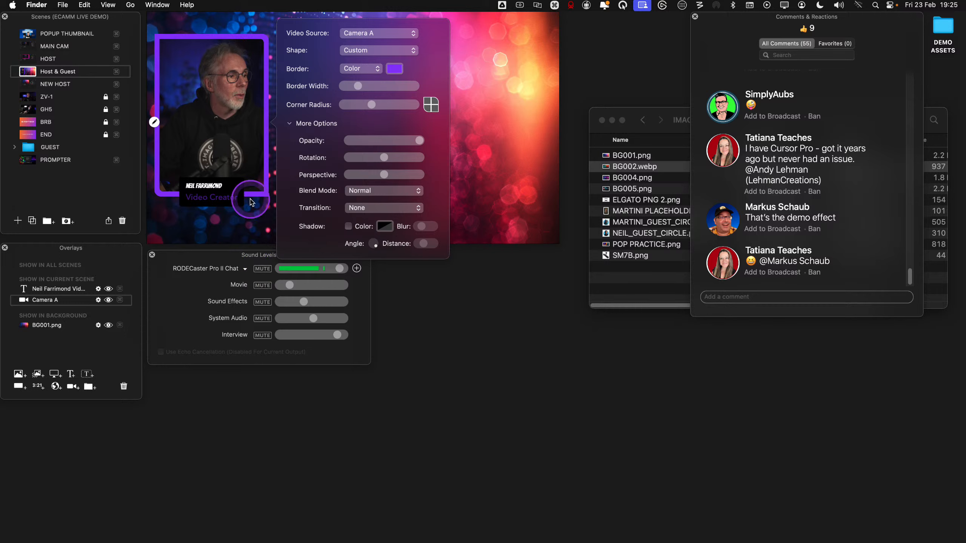
{"action": "left_click", "coordinate": [140, 164]}
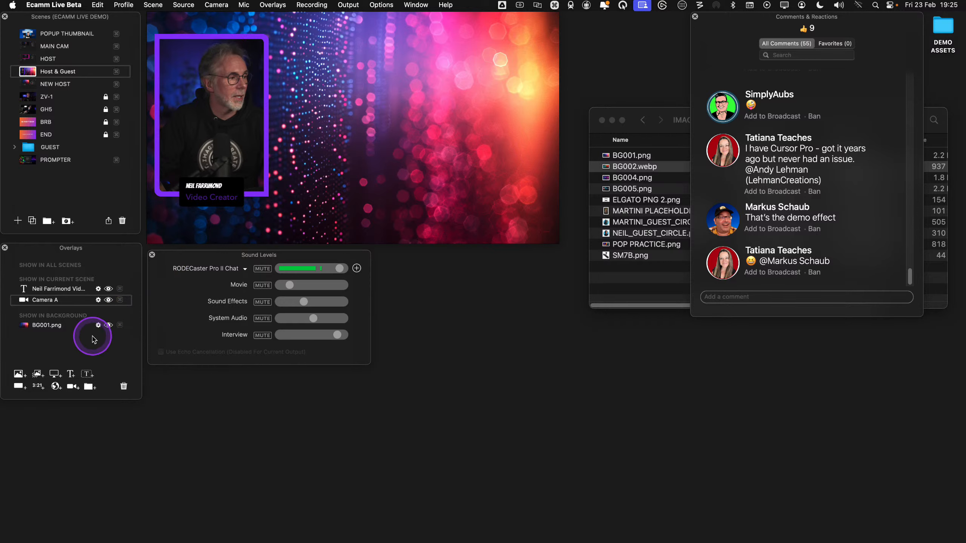
Create an overlay group named HOST CAM and move the name title into it
{"action": "key", "text": "ctrl"}
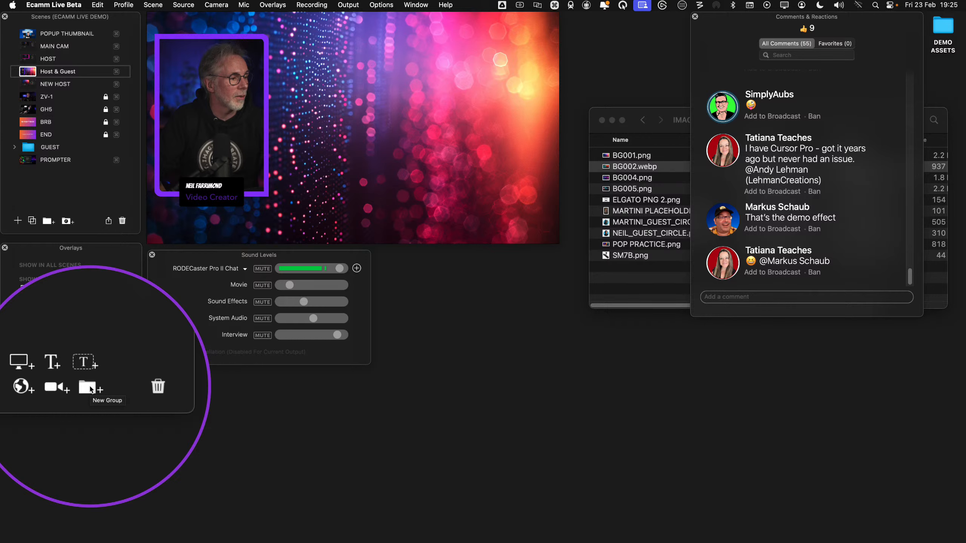
{"action": "left_click", "coordinate": [91, 387]}
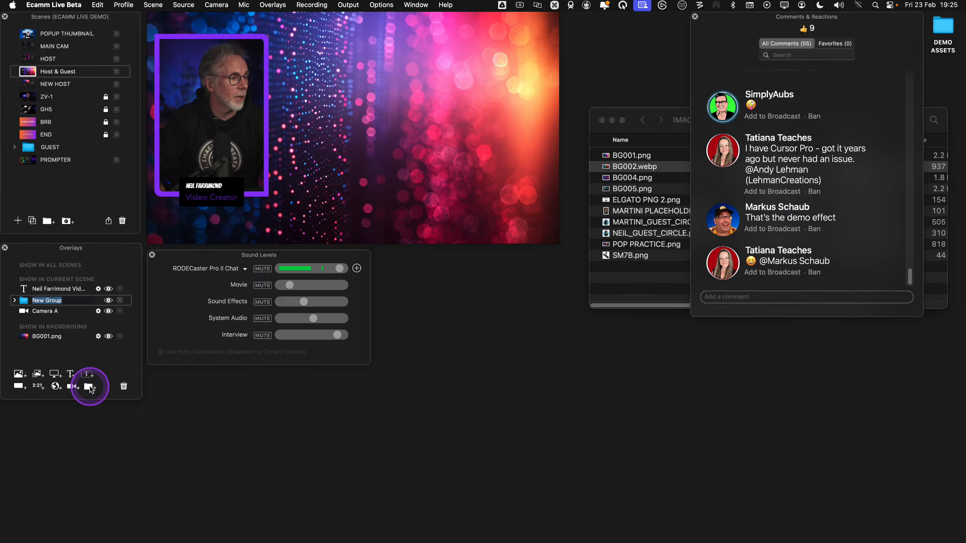
{"action": "type", "text": "HOST "}
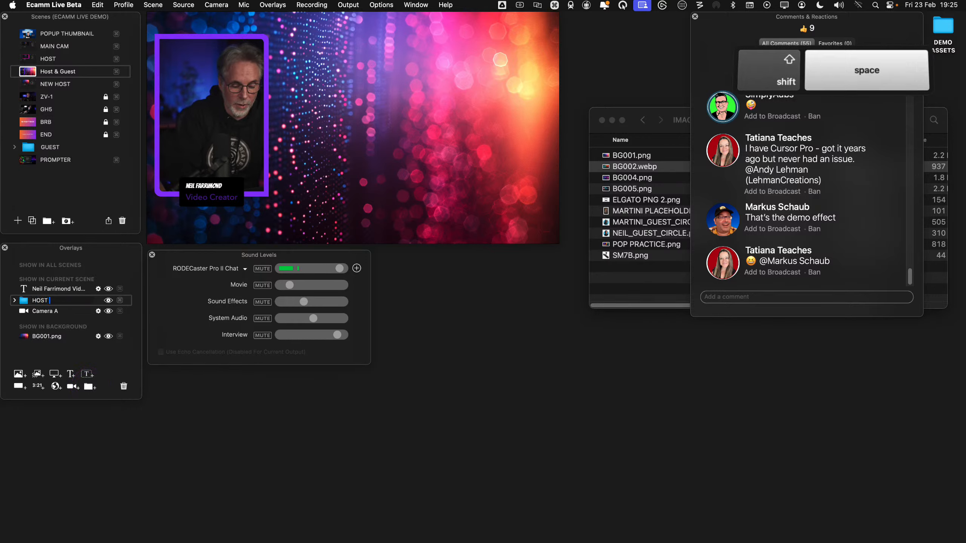
{"action": "type", "text": "CAM"}
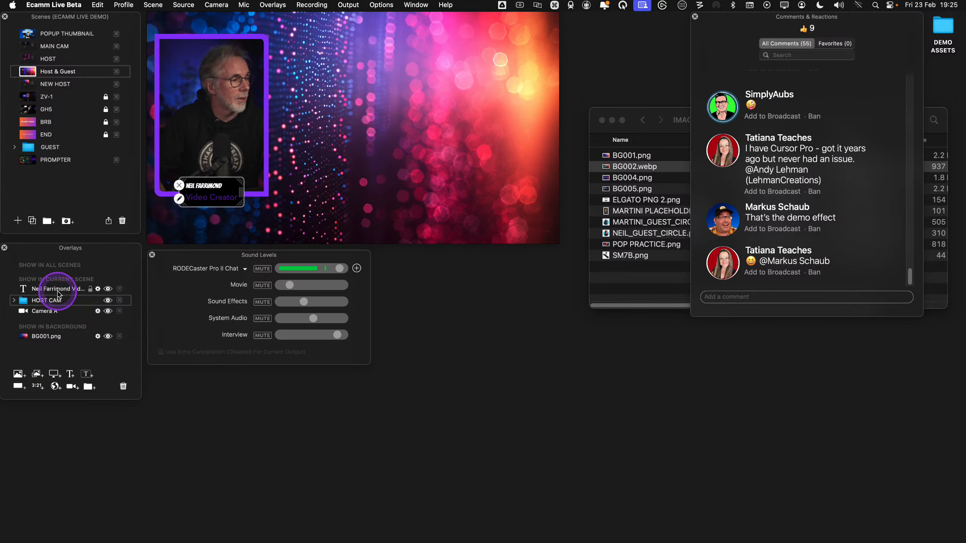
{"action": "left_click_drag", "start_coordinate": [56, 293], "coordinate": [50, 312]}
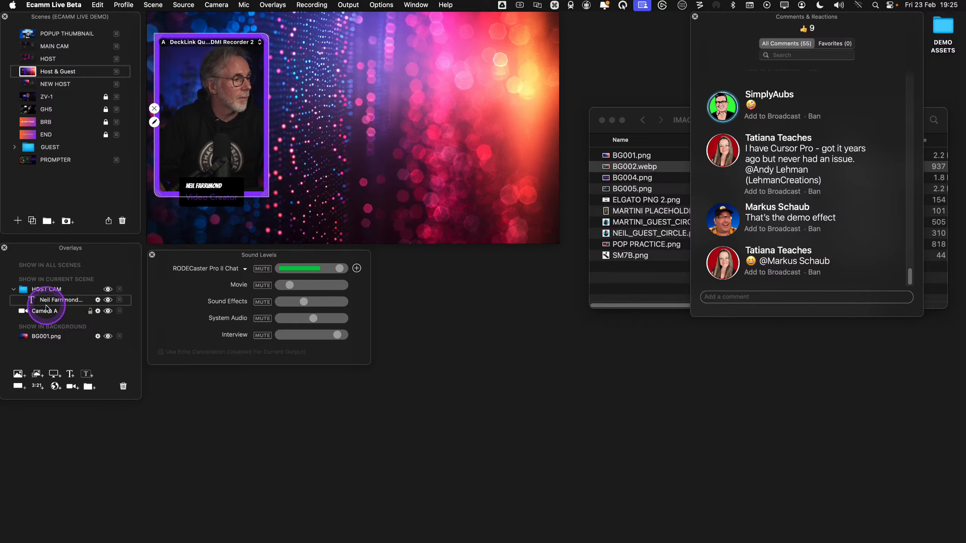
Move the Camera A overlay into the HOST CAM group beneath the name title
{"action": "left_click_drag", "start_coordinate": [46, 307], "coordinate": [46, 306]}
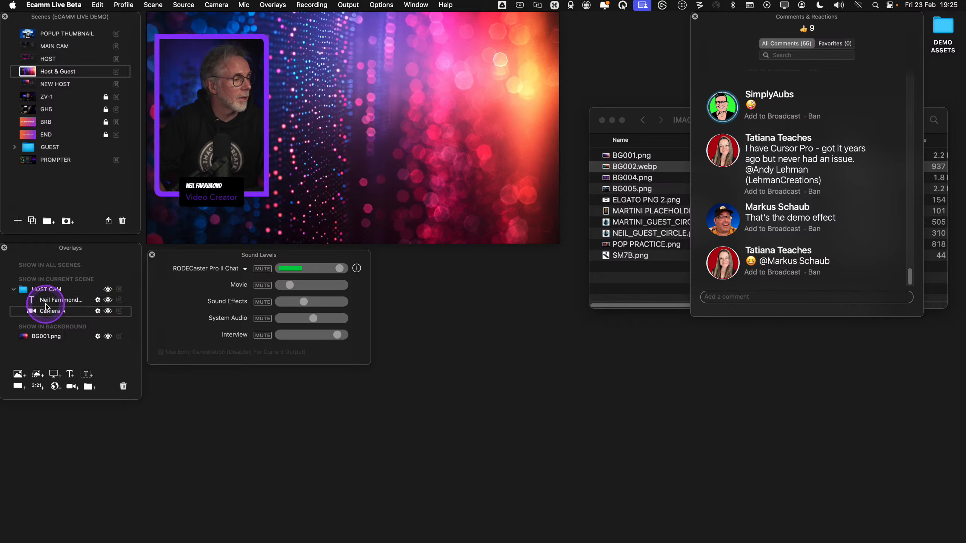
{"action": "left_click", "coordinate": [11, 296]}
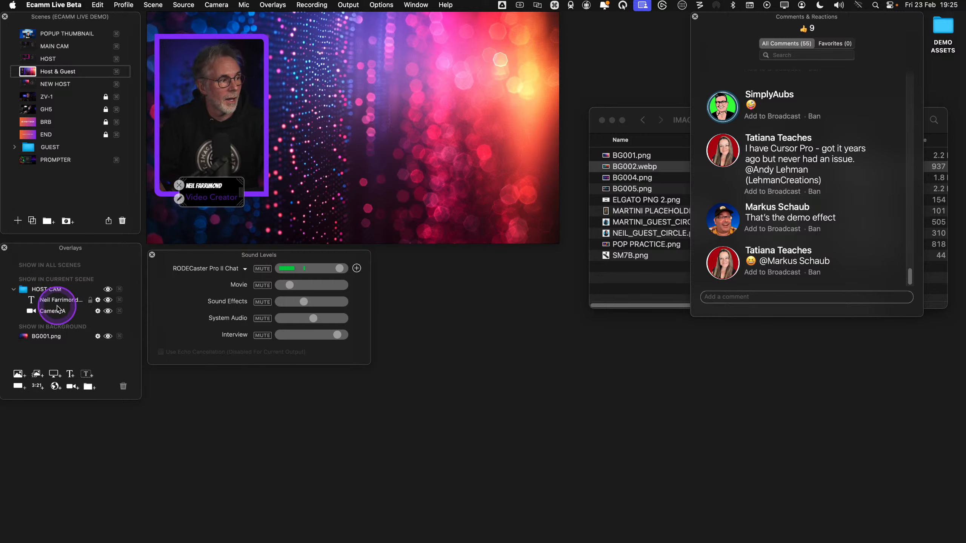
Recolour the "Video Creator" line of the name title to Tangerine and save the text overlay
{"action": "mouse_move", "coordinate": [200, 196]}
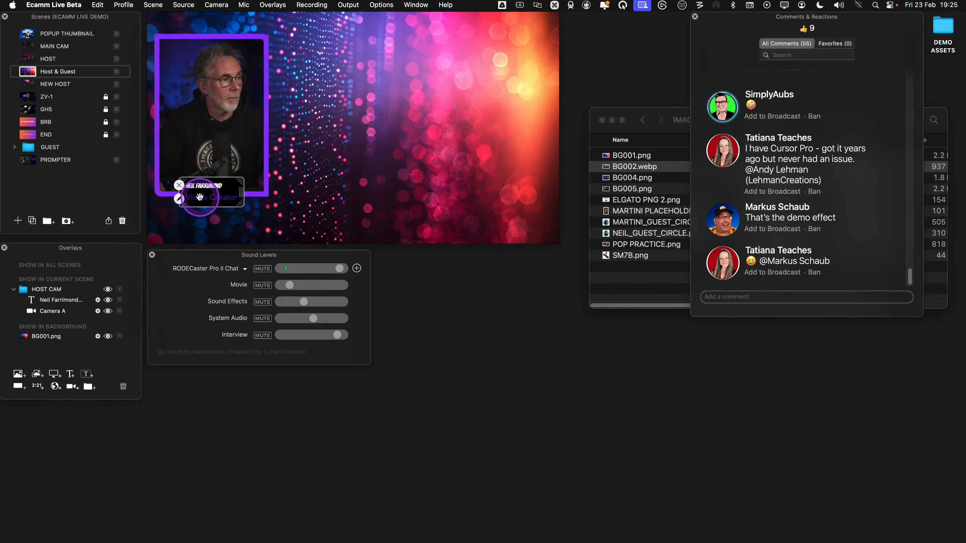
{"action": "left_click", "coordinate": [179, 199]}
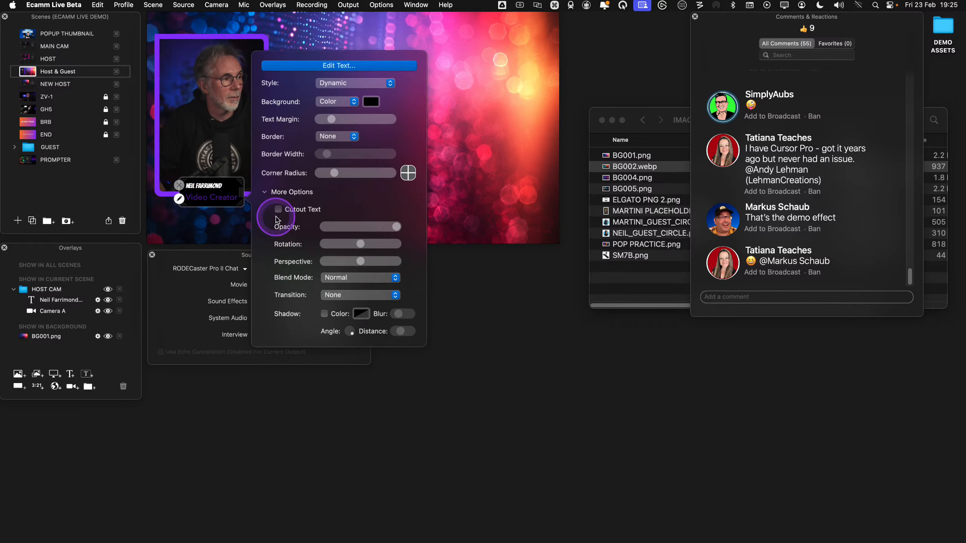
{"action": "left_click", "coordinate": [327, 68]}
{"action": "left_click_drag", "start_coordinate": [339, 368], "coordinate": [244, 368]}
{"action": "left_click", "coordinate": [291, 246]}
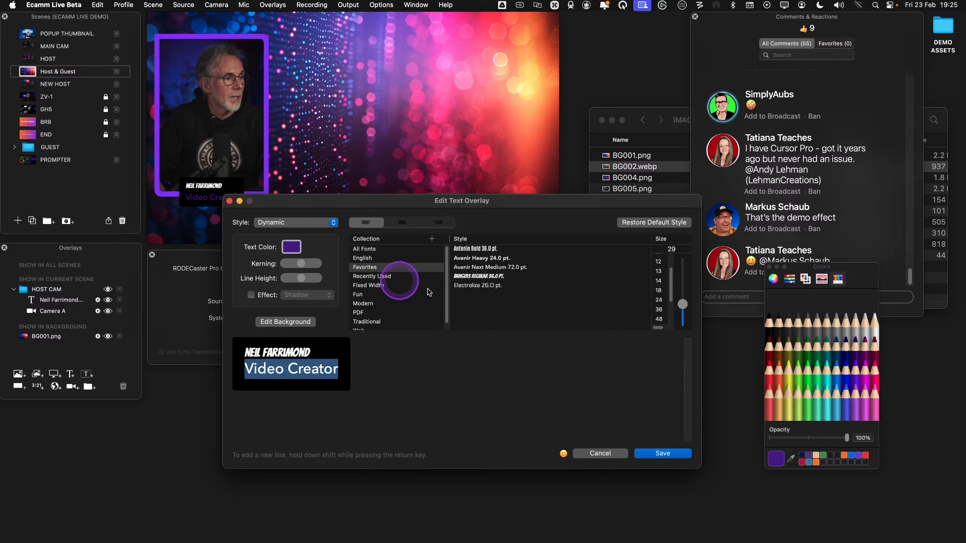
{"action": "left_click", "coordinate": [784, 380]}
{"action": "left_click", "coordinate": [677, 422]}
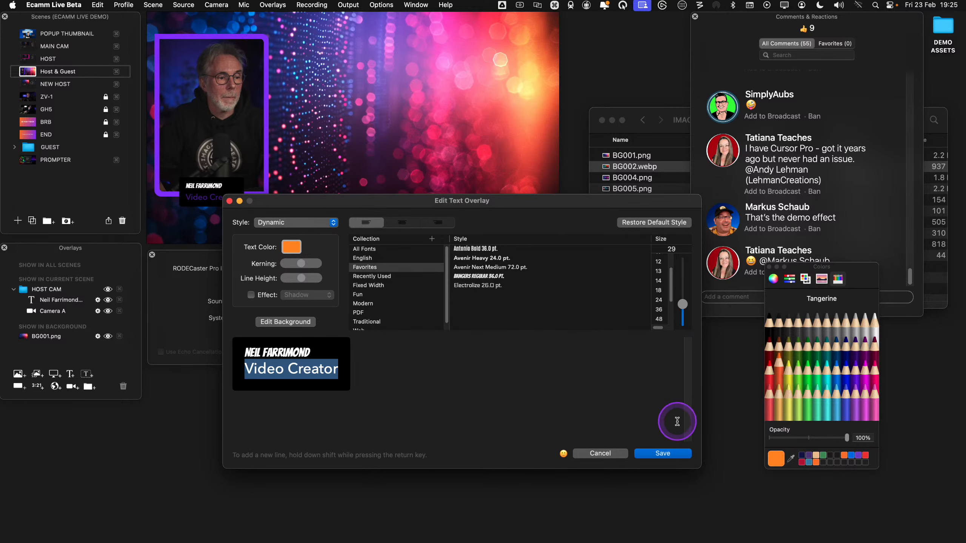
{"action": "left_click", "coordinate": [675, 452]}
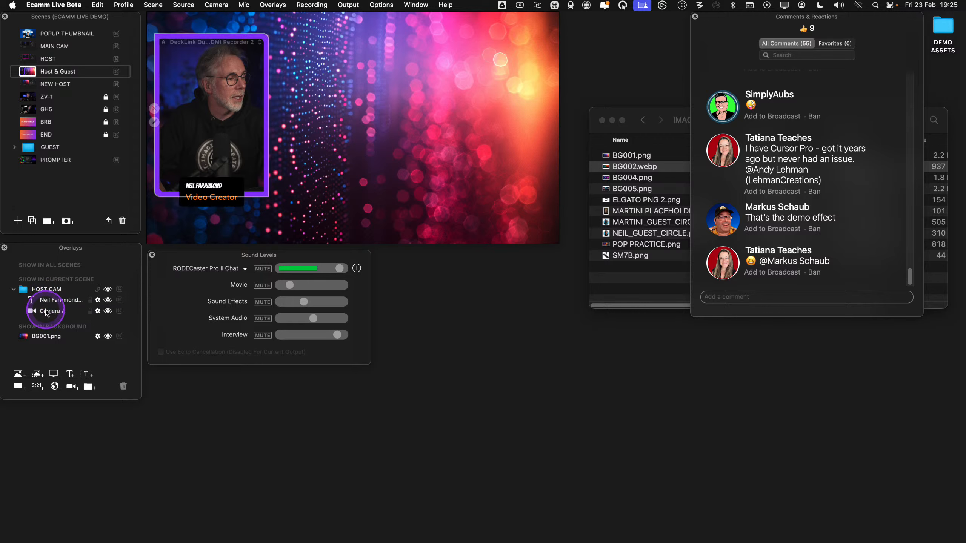
Reposition the linked HOST CAM group slightly lower and further right in the scene
{"action": "key", "text": "ctrl"}
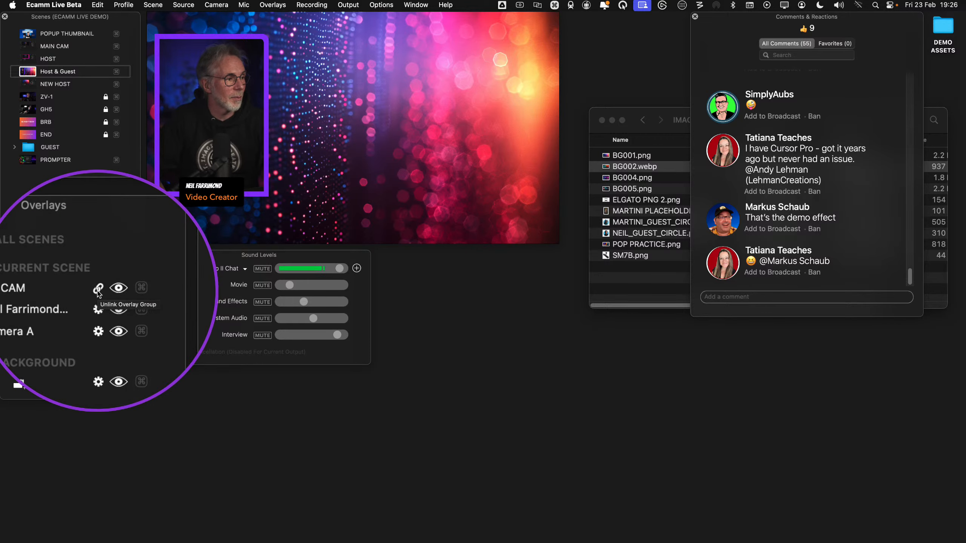
{"action": "left_click_drag", "start_coordinate": [254, 144], "coordinate": [226, 157]}
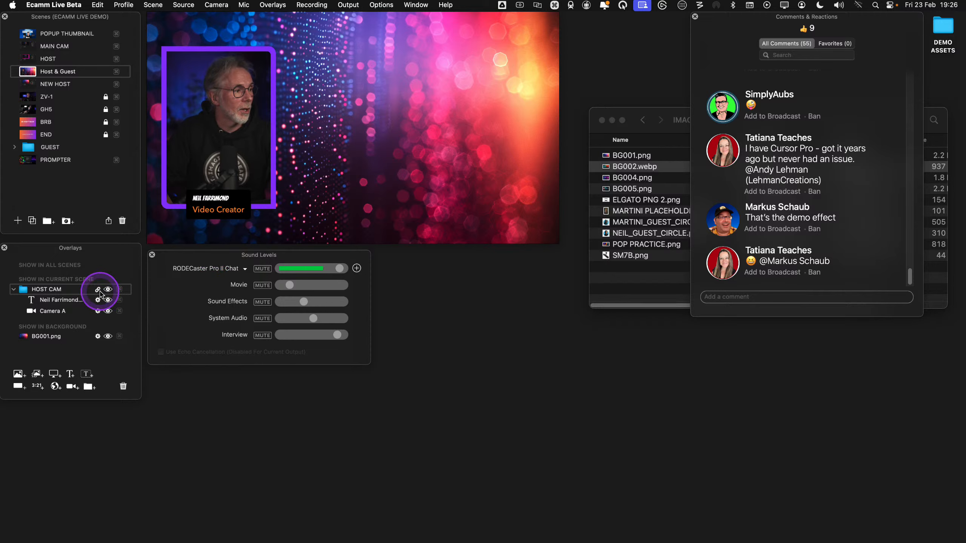
Add the host's circular portrait PNG from the IMAGES folder, shrink it to a small badge and place it beside the name title
{"action": "left_click", "coordinate": [632, 117]}
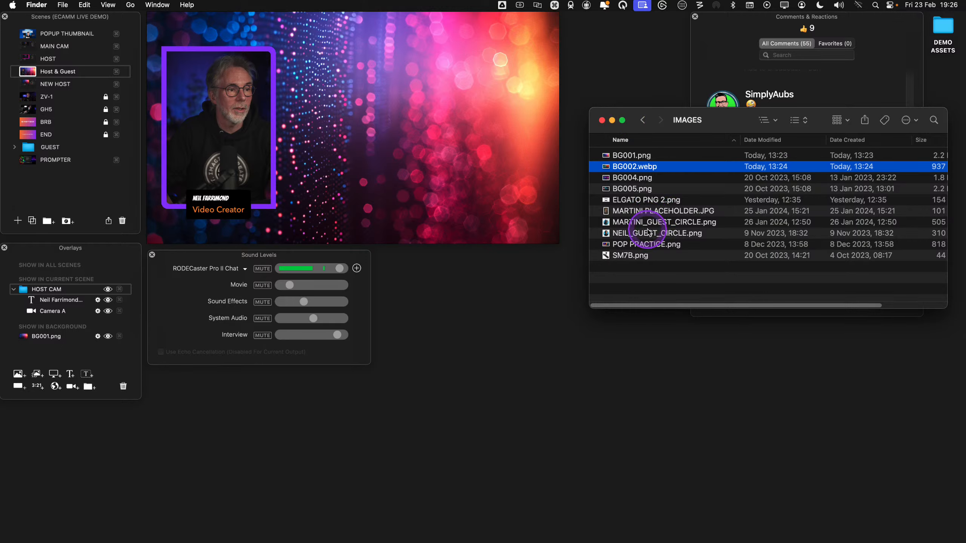
{"action": "left_click_drag", "start_coordinate": [648, 237], "coordinate": [456, 180]}
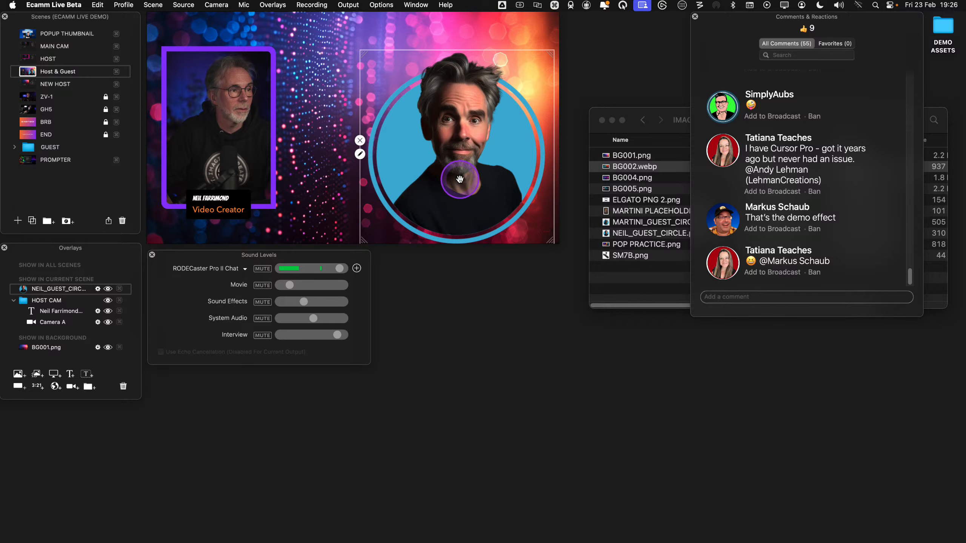
{"action": "scroll", "coordinate": [460, 178], "scroll_direction": "down", "scroll_amount": 10}
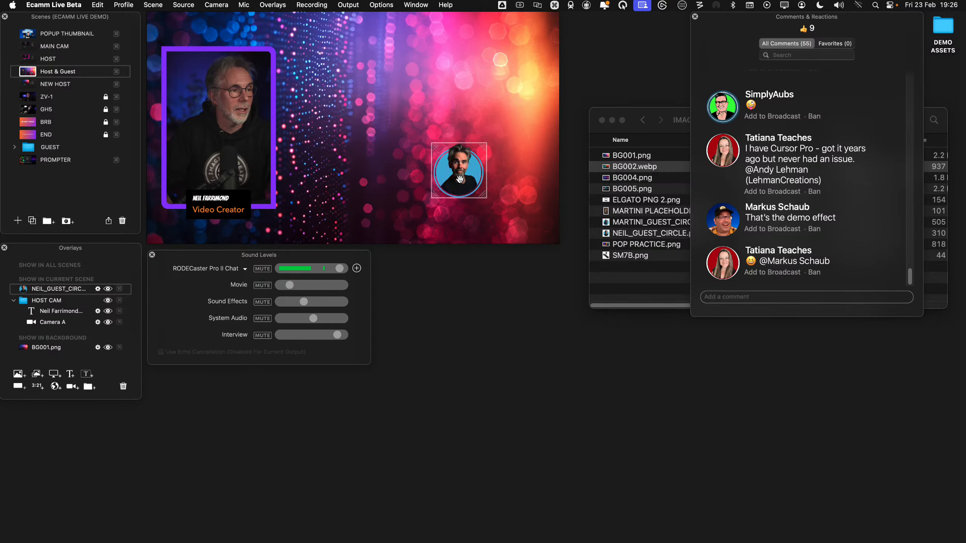
{"action": "scroll", "coordinate": [460, 179], "scroll_direction": "up", "scroll_amount": 1}
{"action": "scroll", "coordinate": [460, 178], "scroll_direction": "down", "scroll_amount": 6}
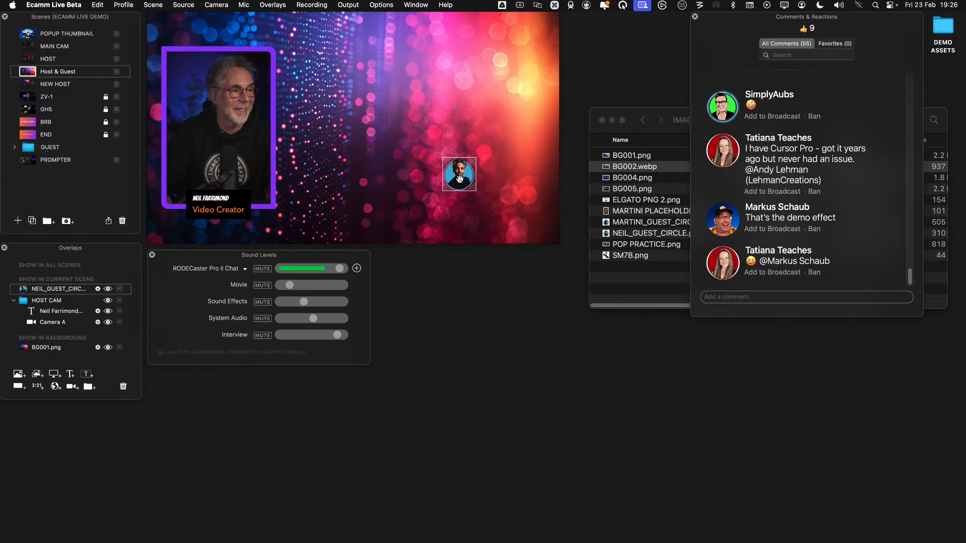
{"action": "left_click_drag", "start_coordinate": [459, 179], "coordinate": [173, 208]}
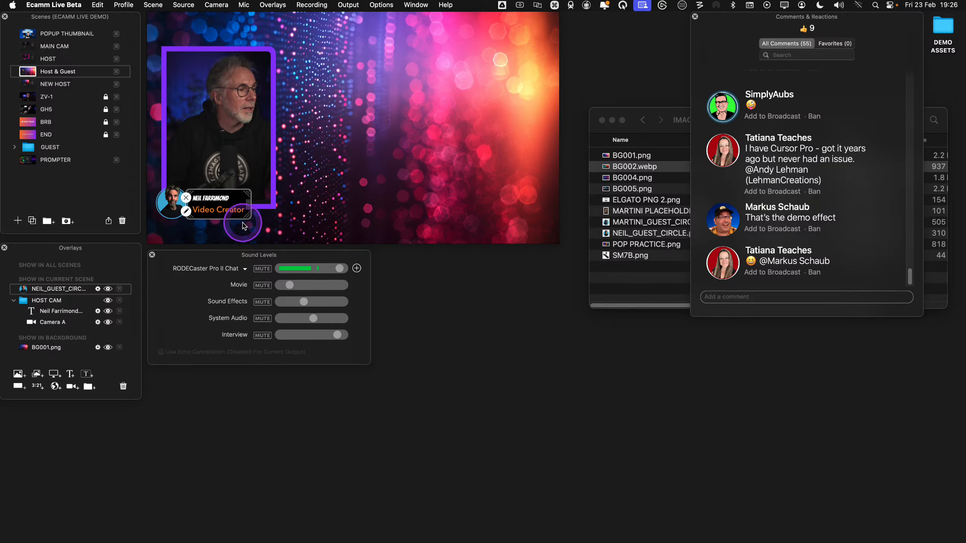
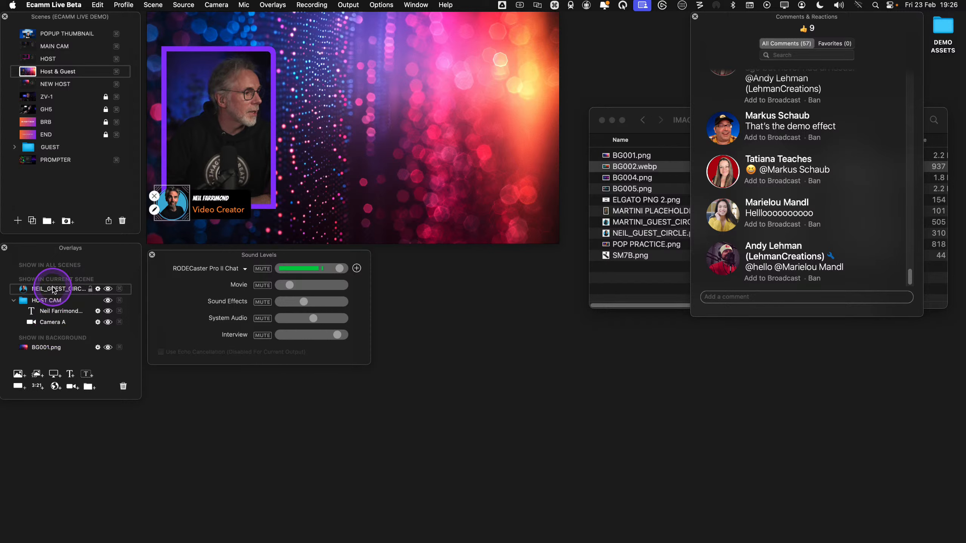
Move the circular portrait into the HOST CAM group and nudge the linked group in the scene
{"action": "left_click_drag", "start_coordinate": [54, 297], "coordinate": [55, 304]}
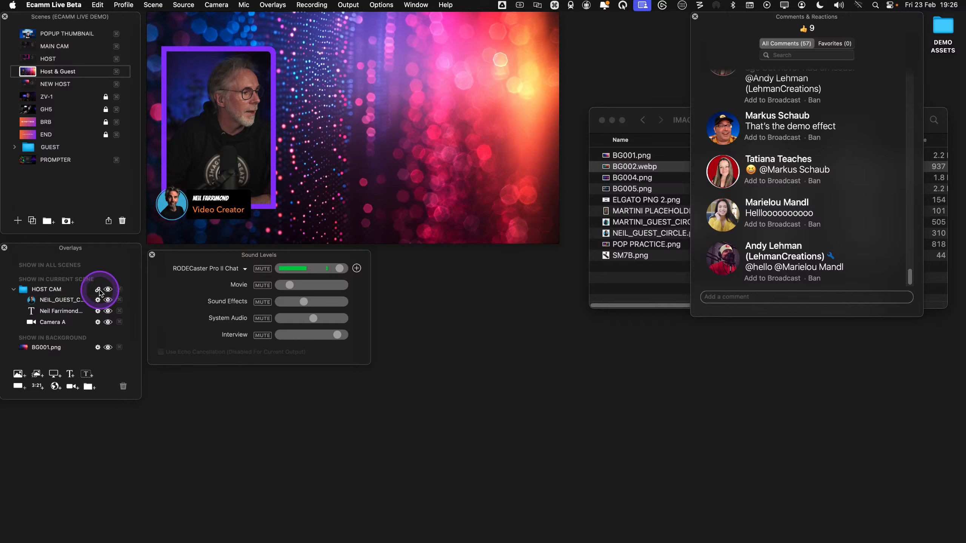
{"action": "mouse_move", "coordinate": [224, 137]}
{"action": "left_mouse_down"}
{"action": "mouse_move", "coordinate": [297, 130]}
{"action": "mouse_move", "coordinate": [222, 132]}
{"action": "mouse_move", "coordinate": [226, 140]}
{"action": "left_mouse_up"}
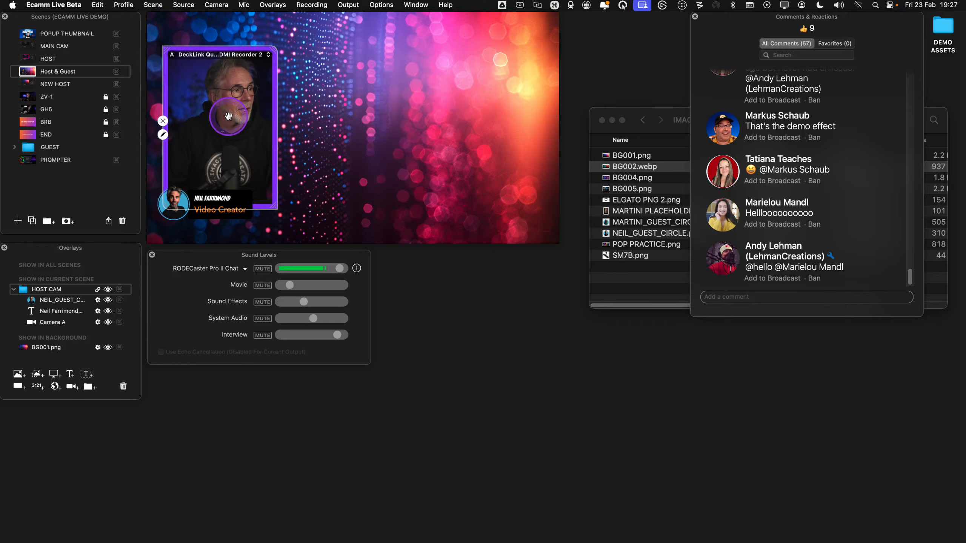
Duplicate the HOST CAM group into the right half of the scene and shift the original group toward the centre
{"action": "left_click_drag", "start_coordinate": [228, 116], "coordinate": [467, 116]}
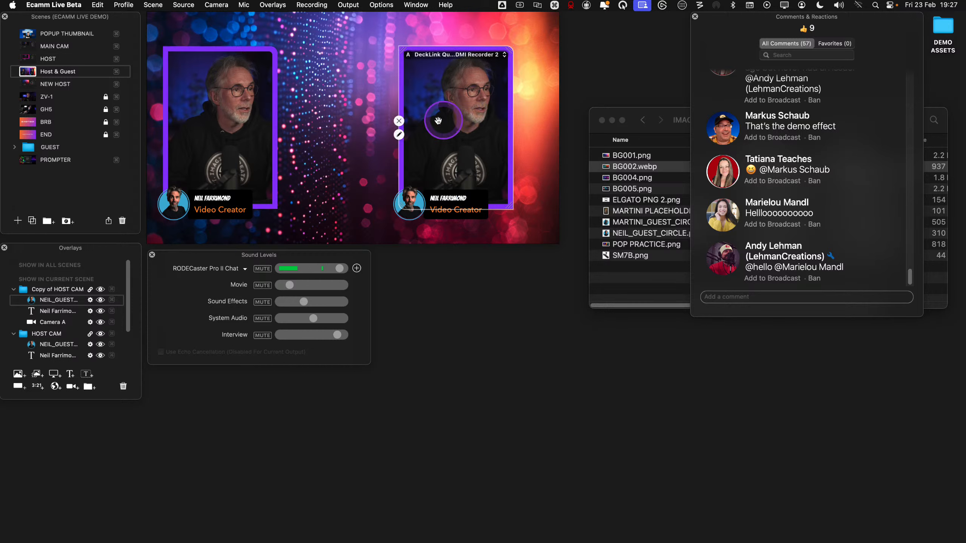
{"action": "left_click_drag", "start_coordinate": [207, 125], "coordinate": [242, 126]}
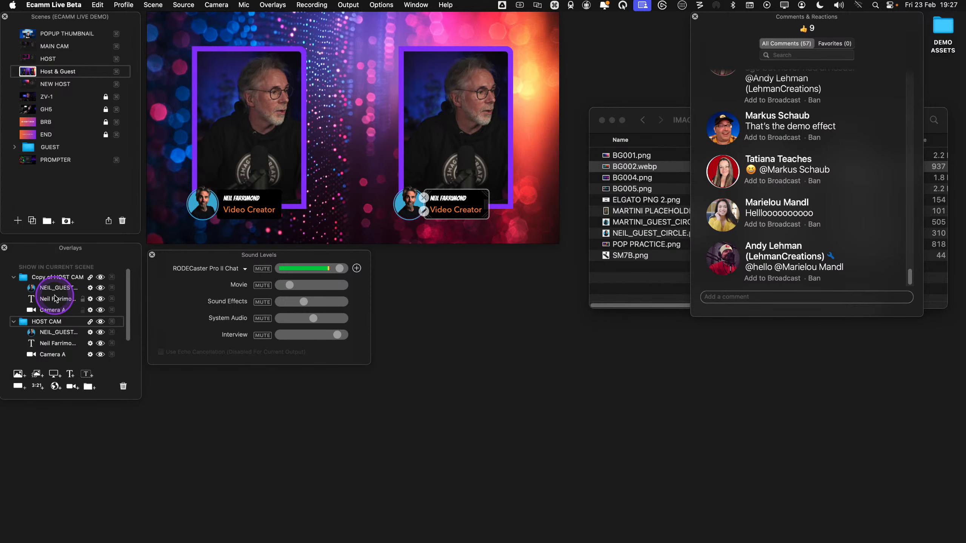
Rename the copied overlay group GUEST and collapse both the GUEST and HOST CAM groups
{"action": "double_click", "coordinate": [56, 278]}
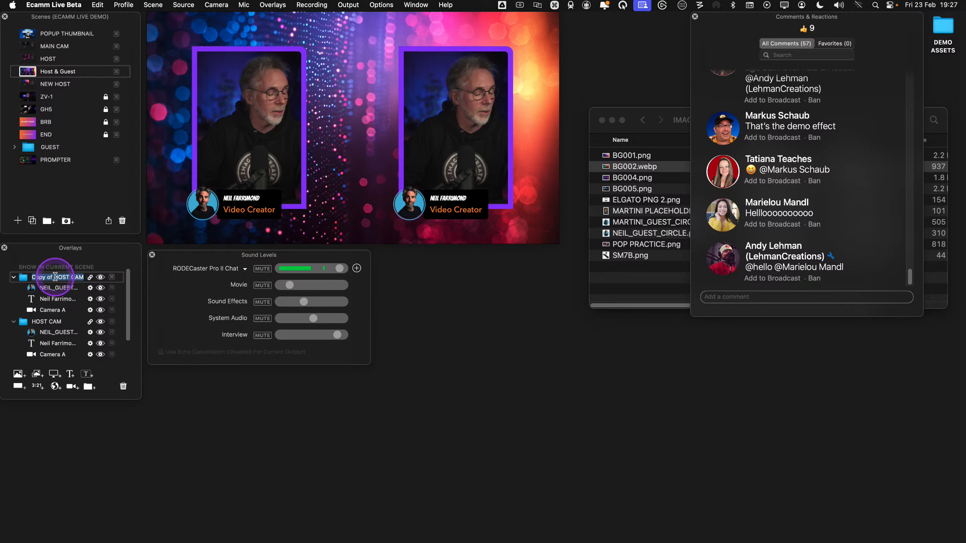
{"action": "type", "text": "GUEST"}
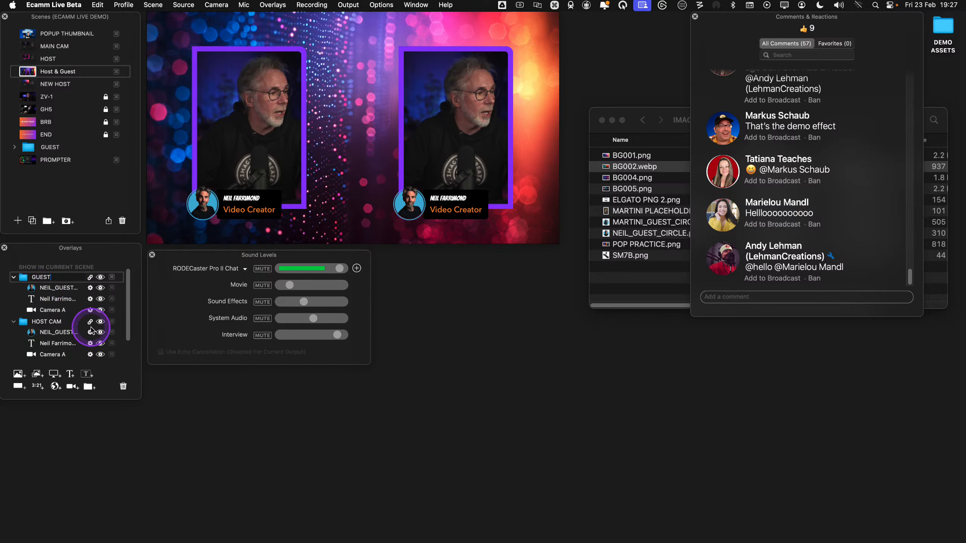
{"action": "key", "text": "Return"}
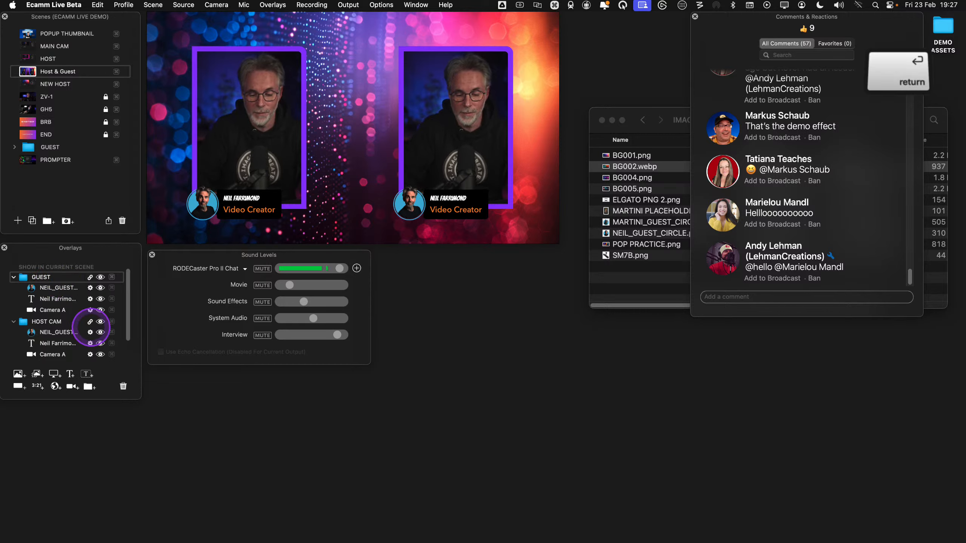
{"action": "left_click", "coordinate": [14, 278]}
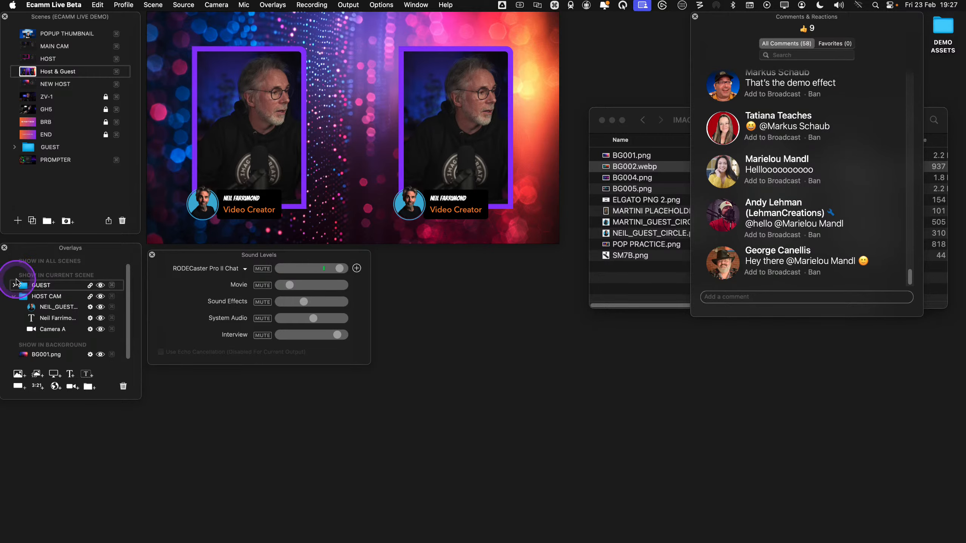
{"action": "left_click", "coordinate": [14, 296]}
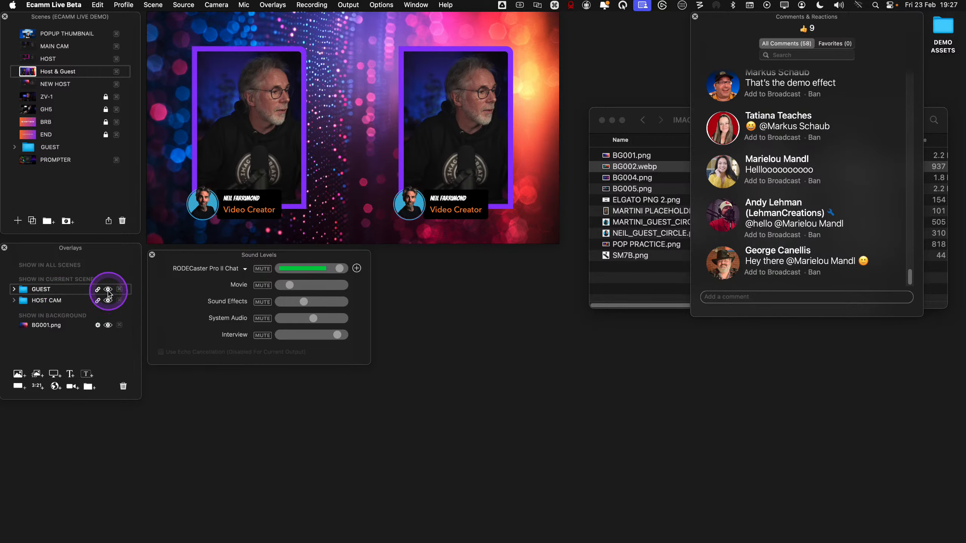
Hide the GUEST group and show it again
{"action": "key", "text": "ctrl"}
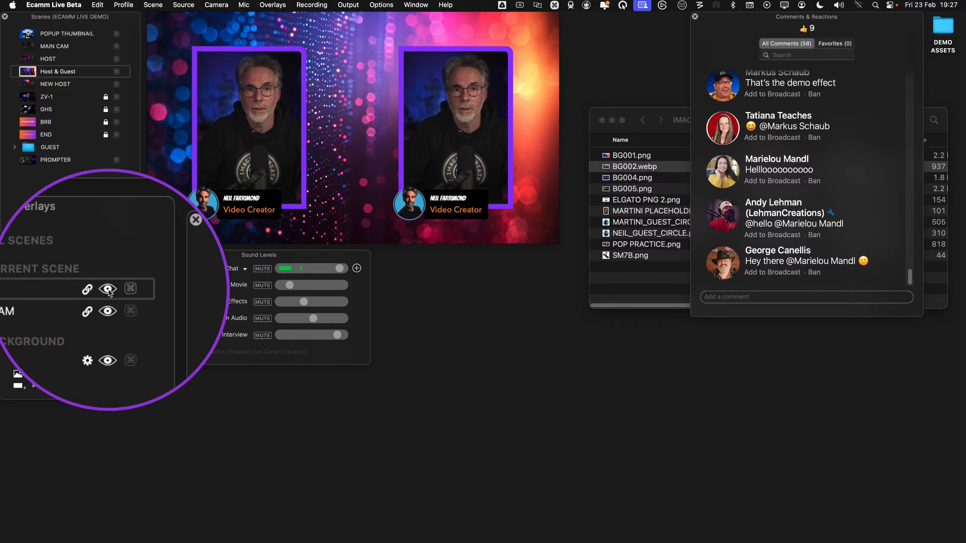
{"action": "left_click", "coordinate": [108, 290]}
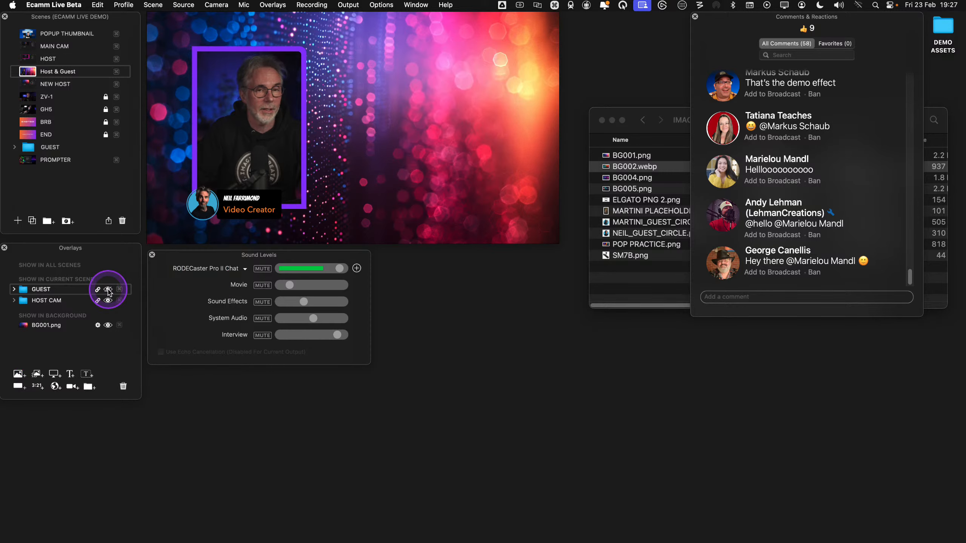
{"action": "left_click", "coordinate": [108, 290]}
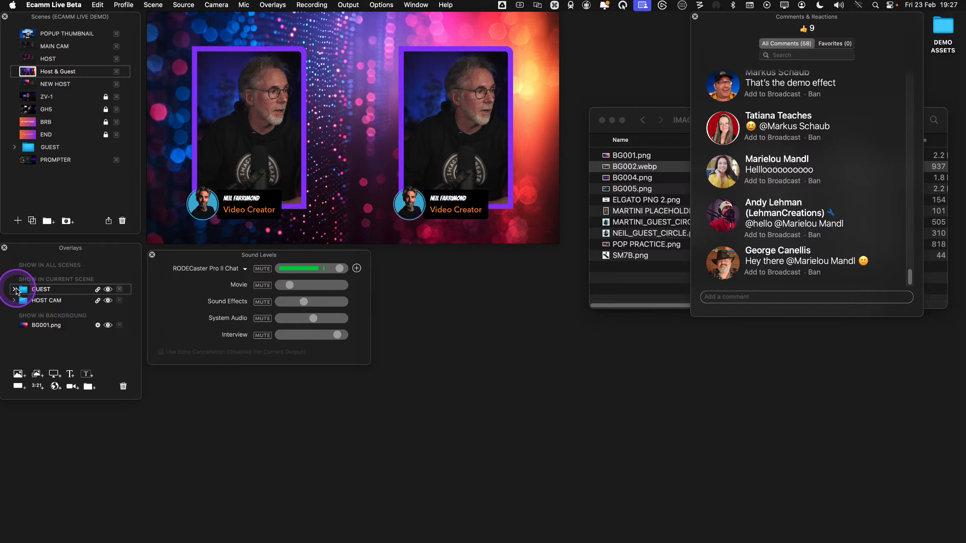
Expand the GUEST group, open its Camera A overlay's settings and view the available video sources
{"action": "left_click", "coordinate": [14, 289]}
{"action": "mouse_move", "coordinate": [399, 182]}
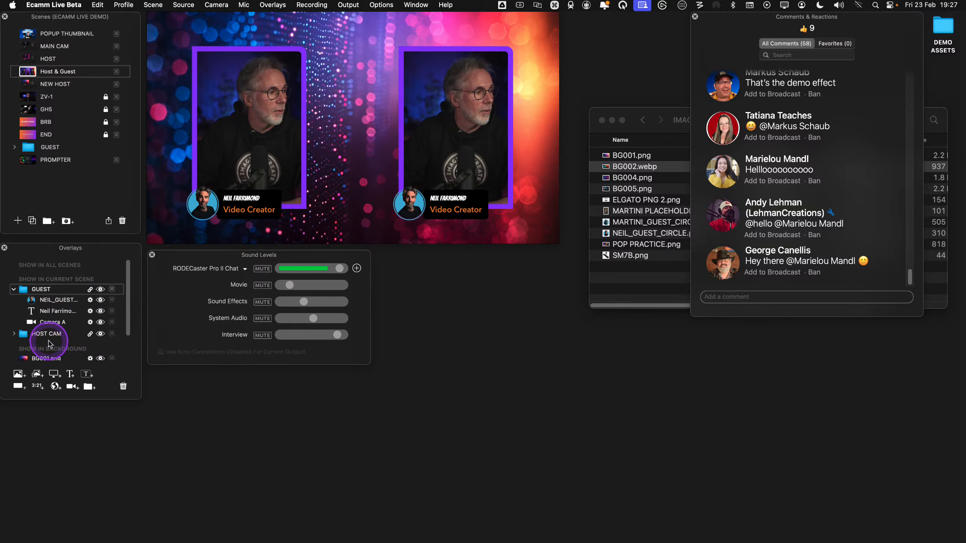
{"action": "left_click", "coordinate": [47, 323]}
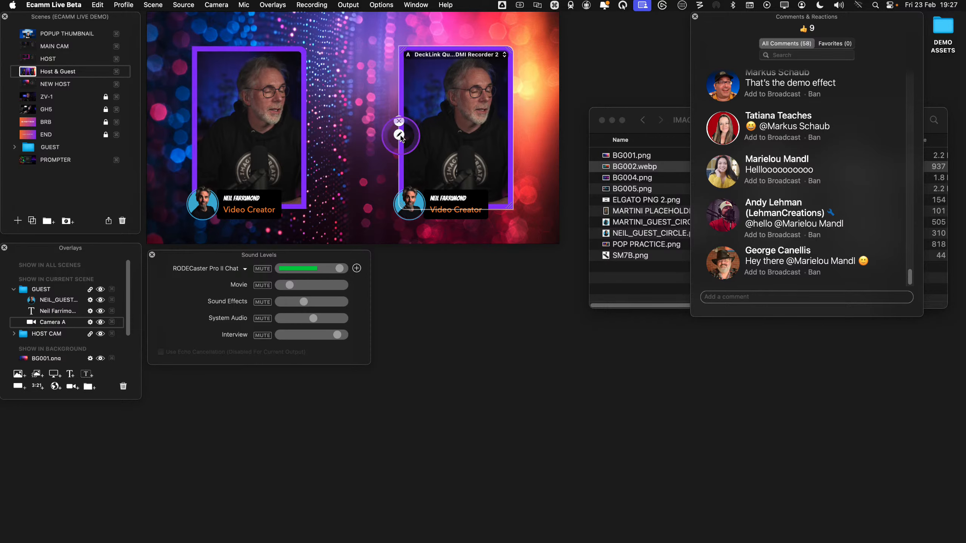
{"action": "left_click", "coordinate": [398, 135]}
{"action": "left_click", "coordinate": [317, 36]}
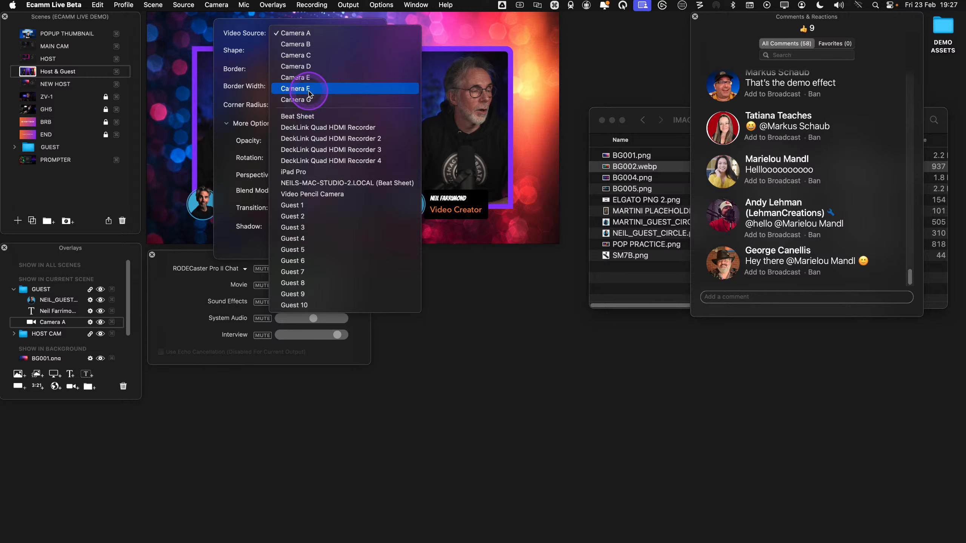
Display the Camera Switcher to compare the camera assignments
{"action": "left_click", "coordinate": [414, 5]}
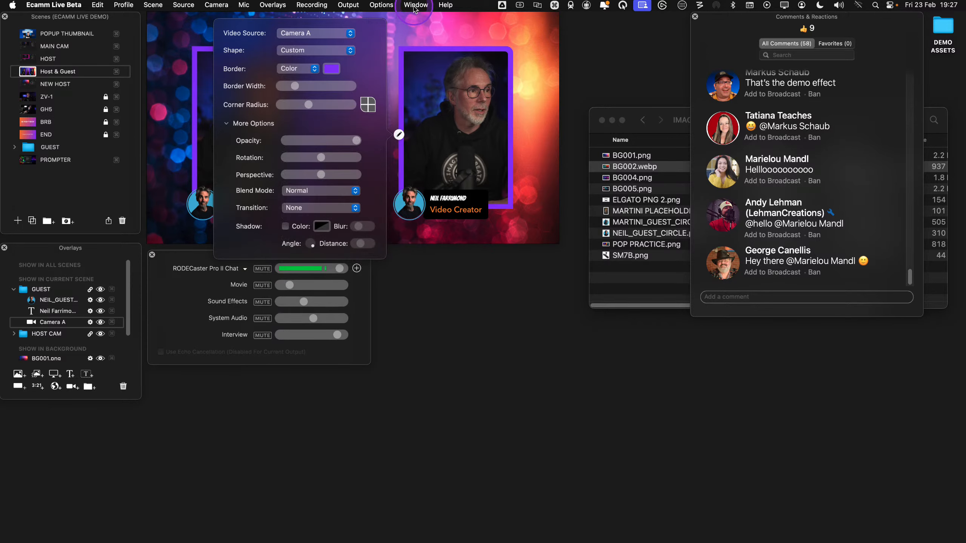
{"action": "left_click", "coordinate": [412, 5]}
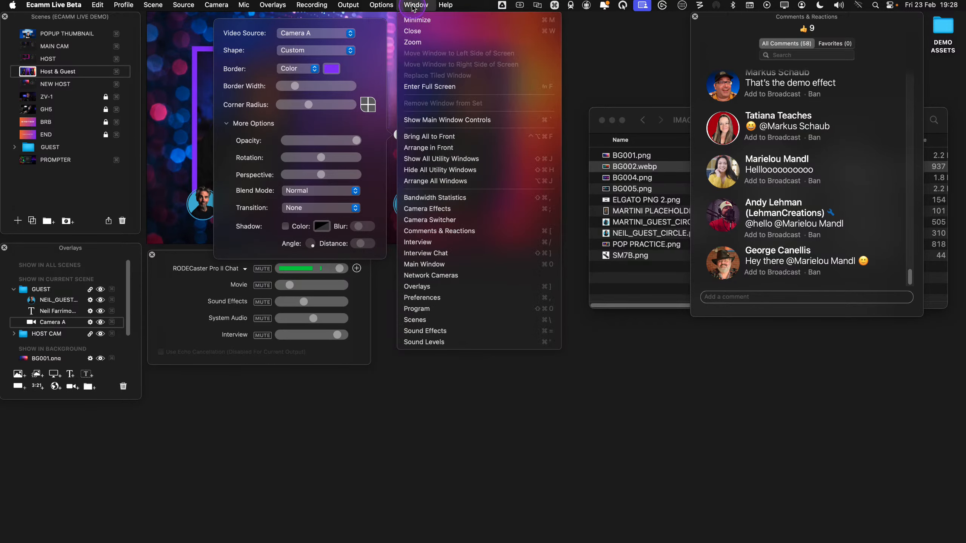
{"action": "left_click", "coordinate": [448, 221]}
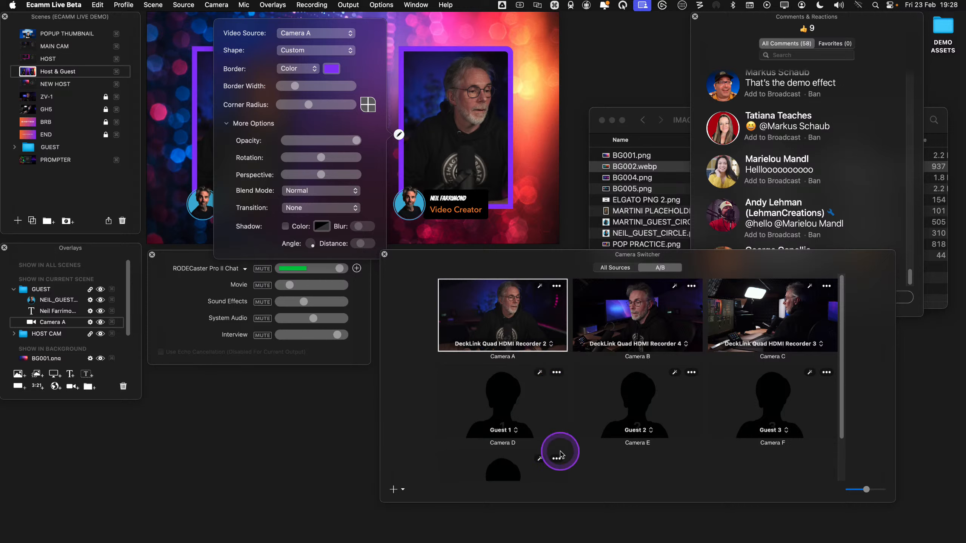
Set the guest camera overlay's video source to Camera D and close the Camera Switcher
{"action": "key", "text": "ctrl"}
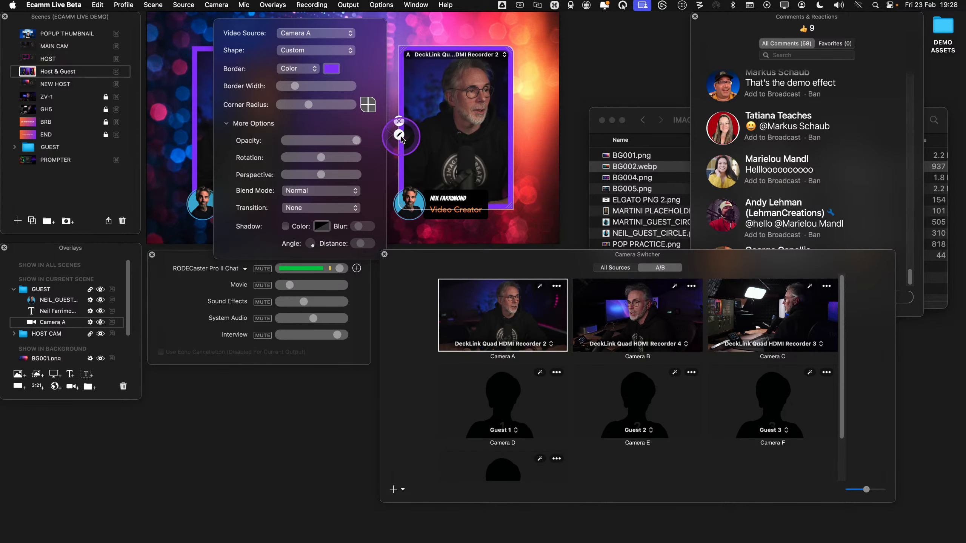
{"action": "left_click", "coordinate": [329, 36]}
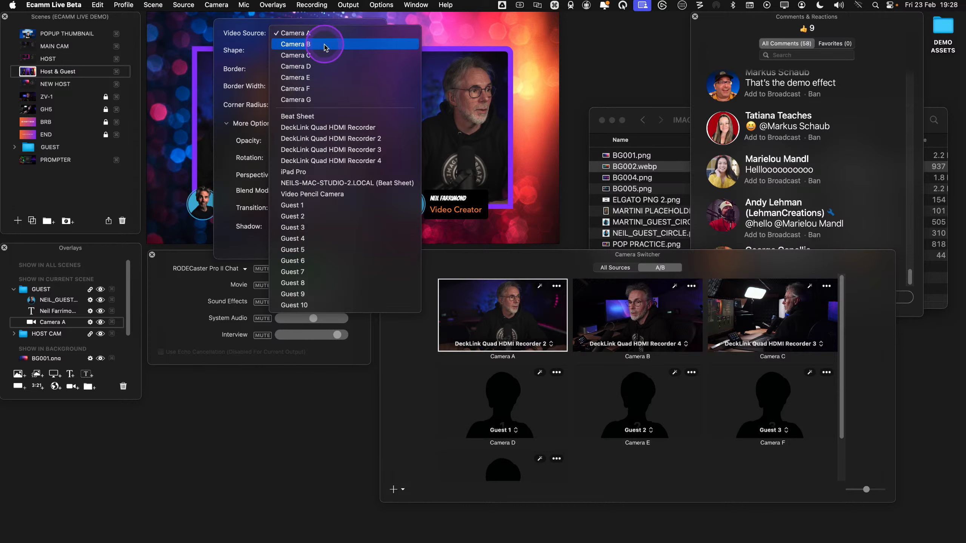
{"action": "left_click", "coordinate": [322, 66]}
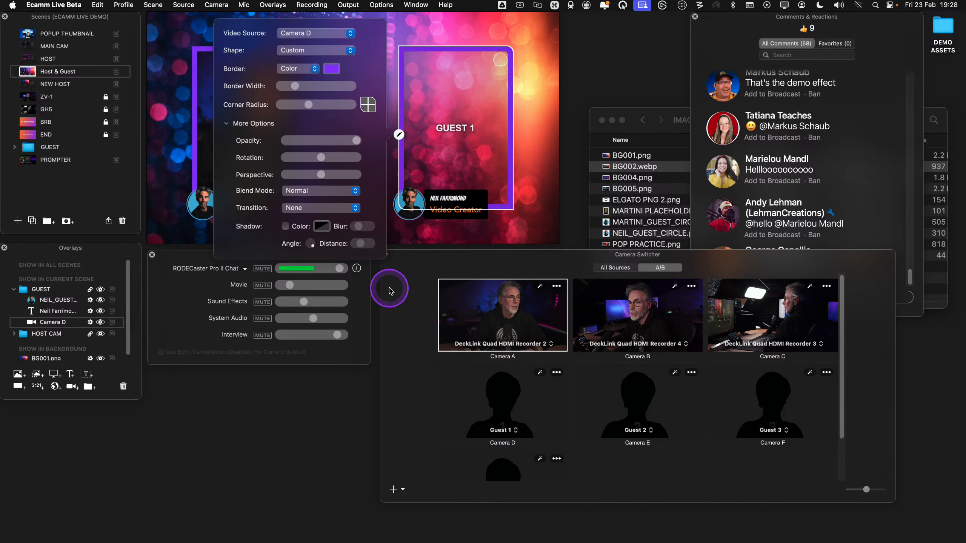
{"action": "left_click", "coordinate": [384, 254]}
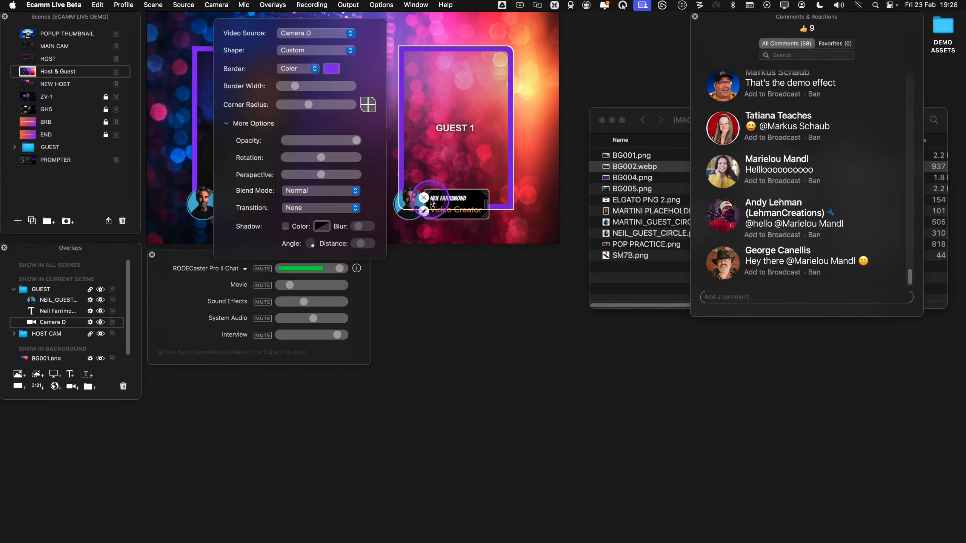
Open the GUEST title overlay's text for editing and replace its name line with MARTINI
{"action": "left_click", "coordinate": [432, 201]}
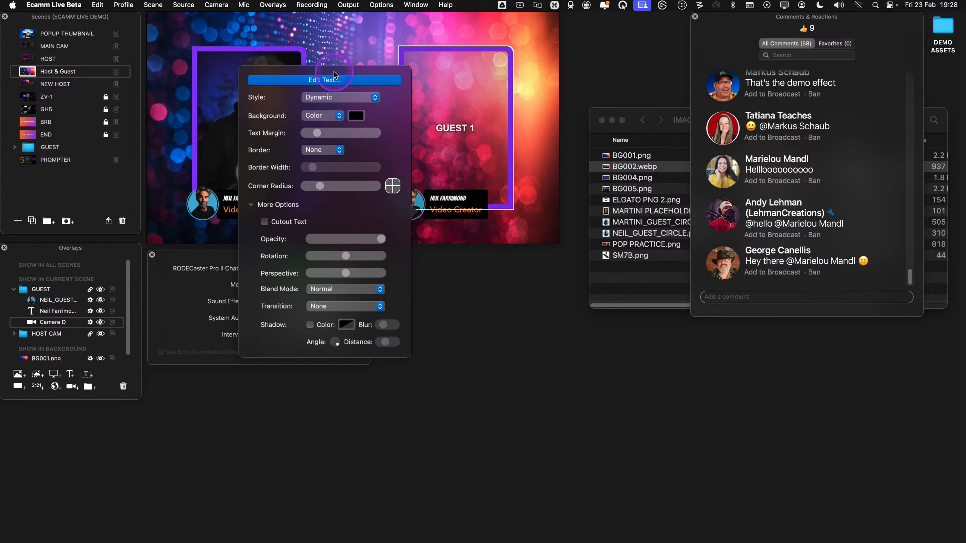
{"action": "left_click", "coordinate": [334, 78]}
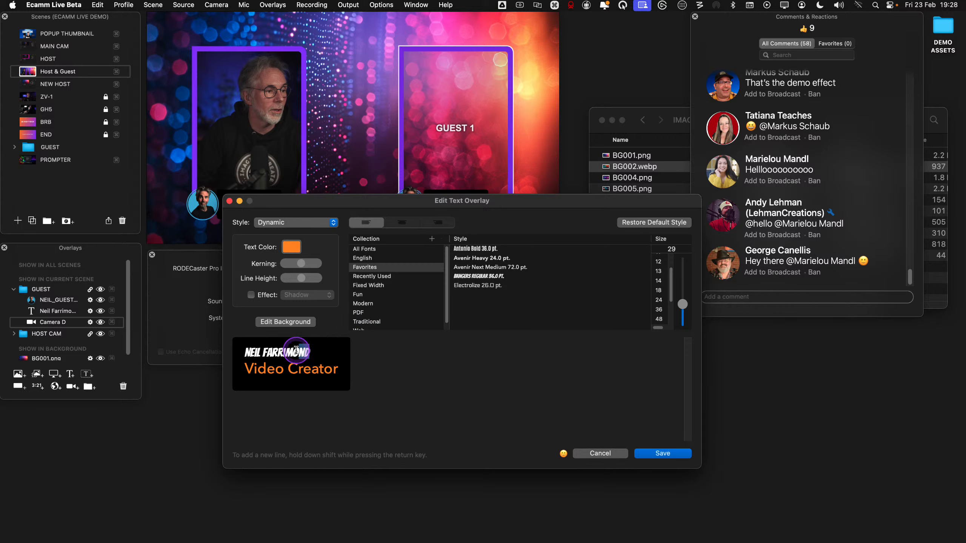
{"action": "left_click_drag", "start_coordinate": [296, 350], "coordinate": [232, 349]}
{"action": "type", "text": "M"}
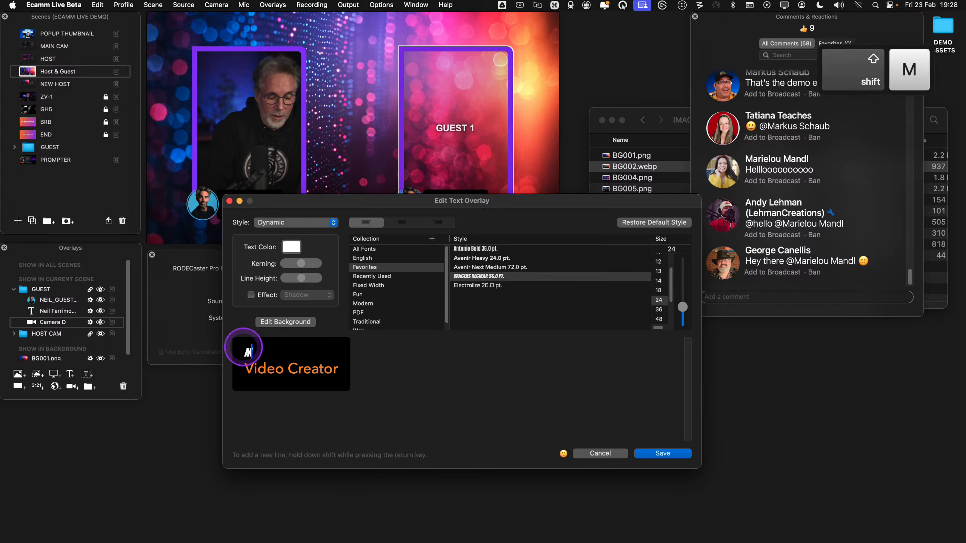
{"action": "type", "text": "ARTI"}
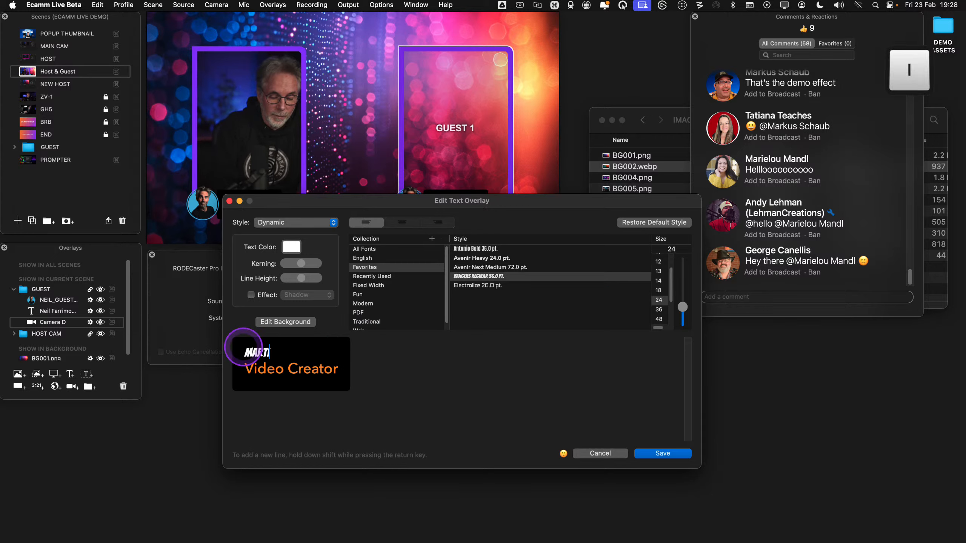
{"action": "type", "text": "NI"}
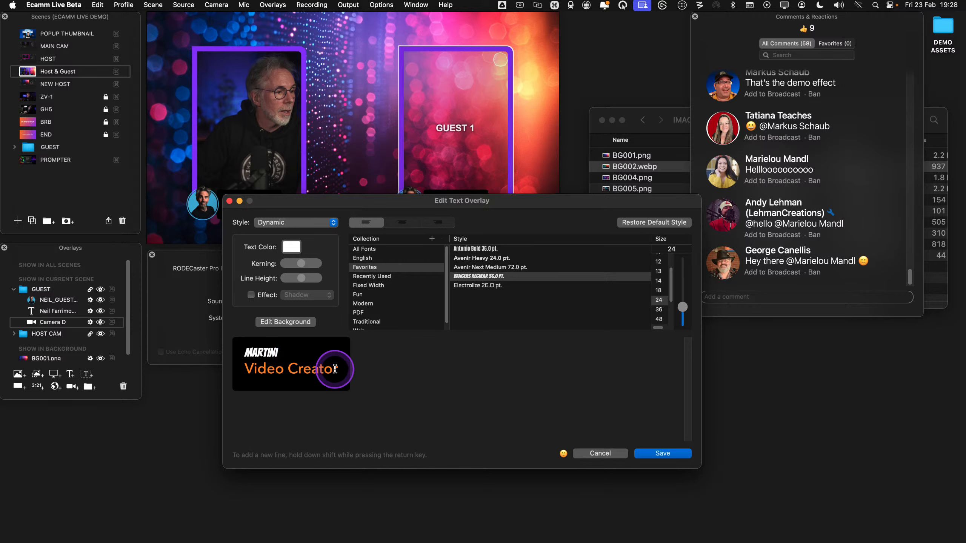
Replace the guest title's second line with "To Eat Treats" and save the text overlay
{"action": "left_click_drag", "start_coordinate": [335, 369], "coordinate": [252, 367]}
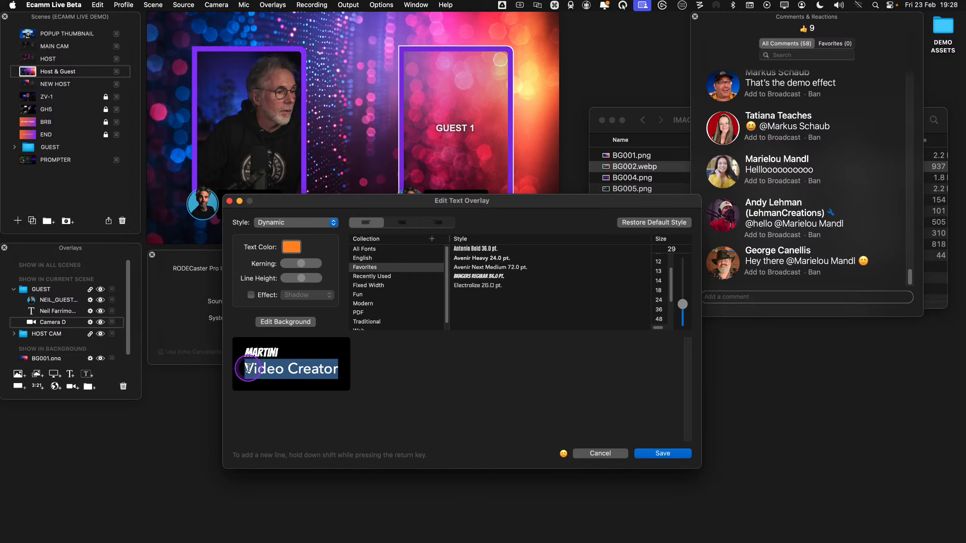
{"action": "type", "text": "T"}
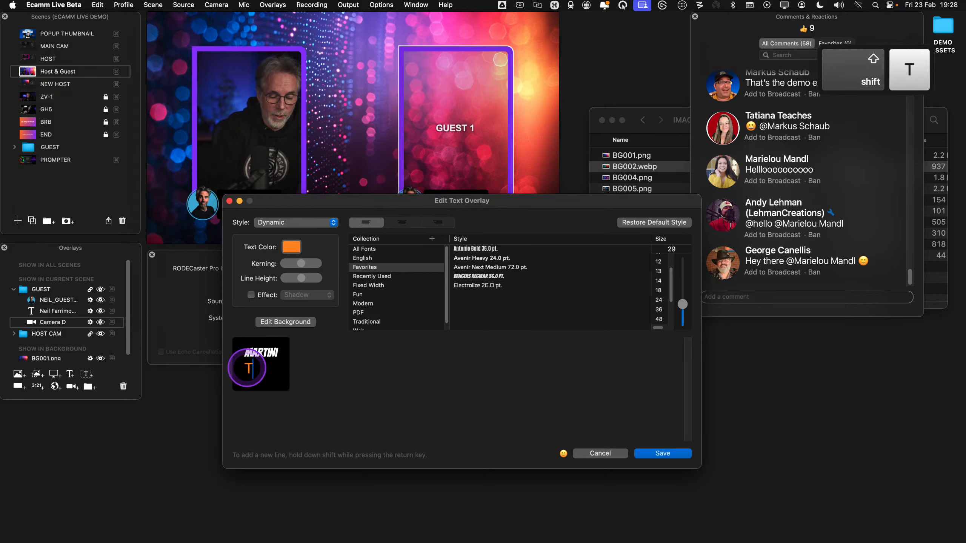
{"action": "type", "text": "o Eat T"}
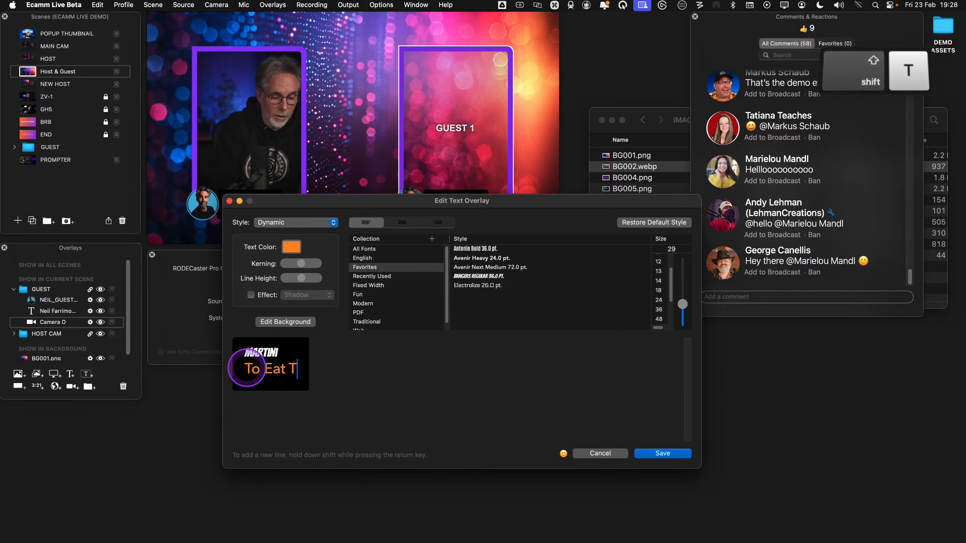
{"action": "type", "text": "reats"}
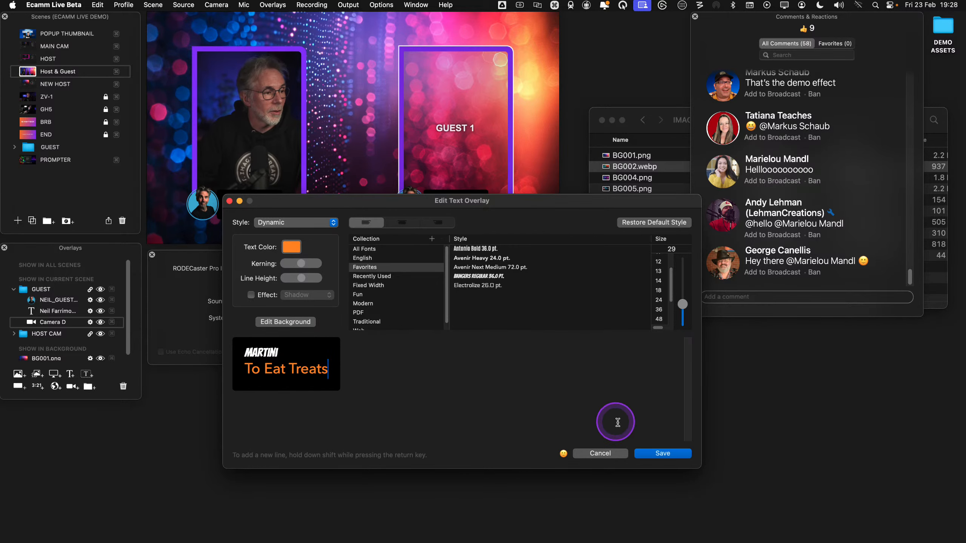
{"action": "left_click", "coordinate": [662, 454]}
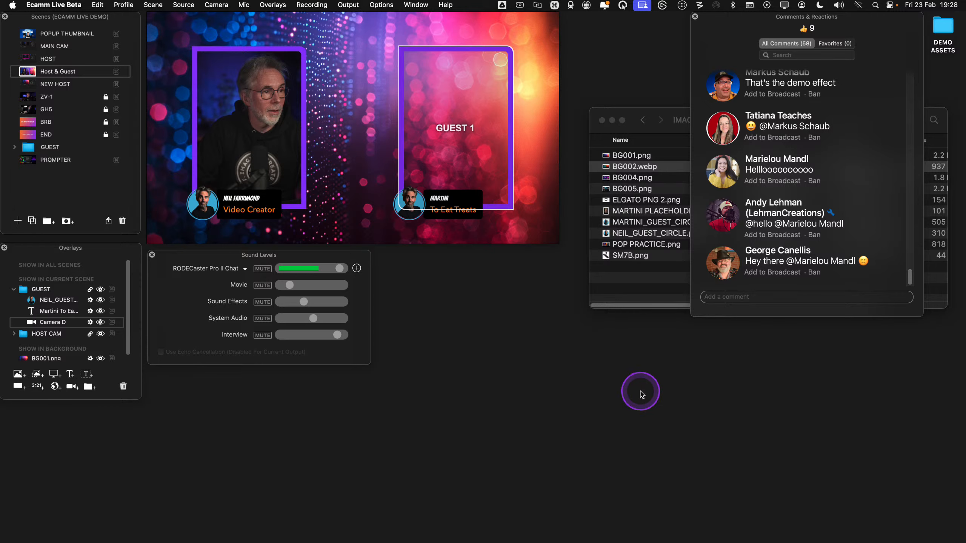
Start replacing the guest's circular badge asset and browse to the IMAGES folder inside DEMO ASSETS on the Desktop
{"action": "mouse_move", "coordinate": [401, 202]}
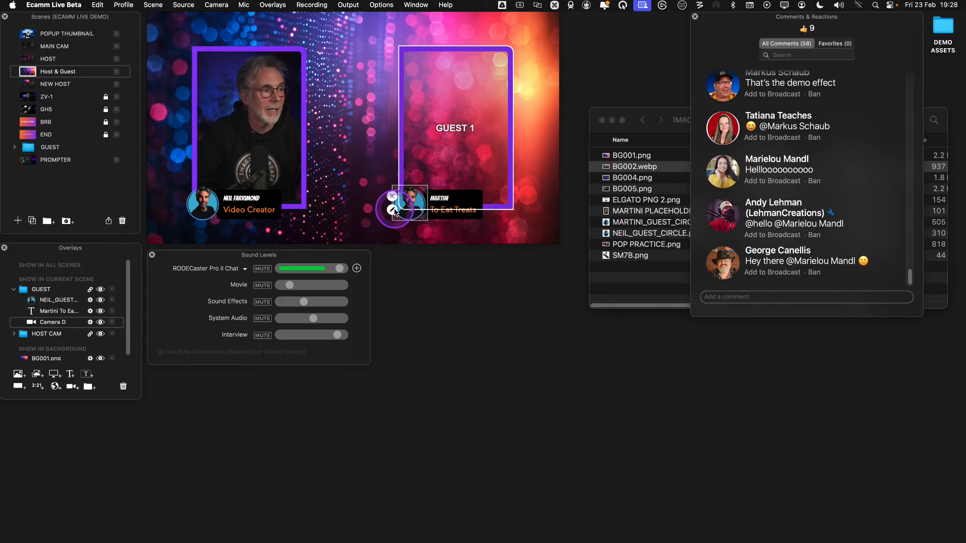
{"action": "left_click", "coordinate": [393, 210]}
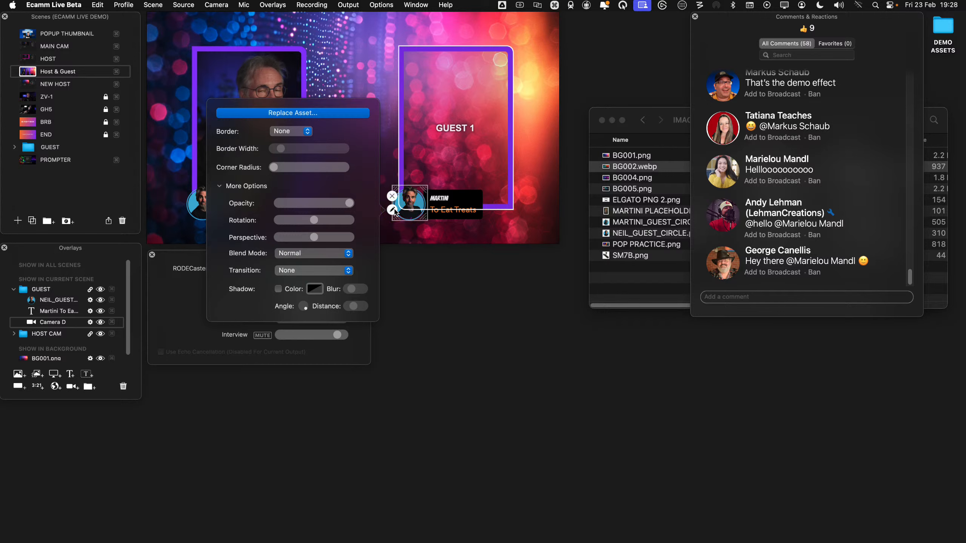
{"action": "key", "text": "ctrl"}
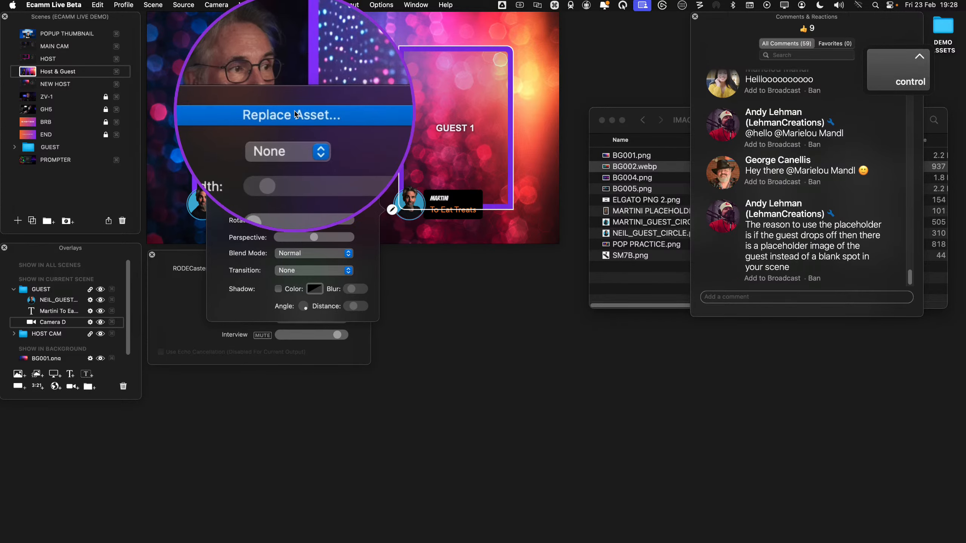
{"action": "left_click", "coordinate": [295, 113]}
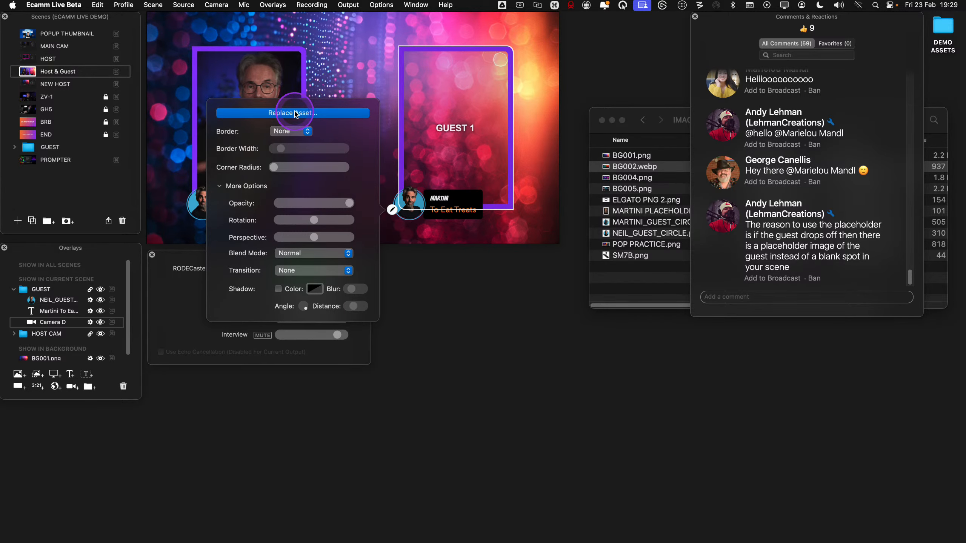
{"action": "left_click", "coordinate": [295, 112]}
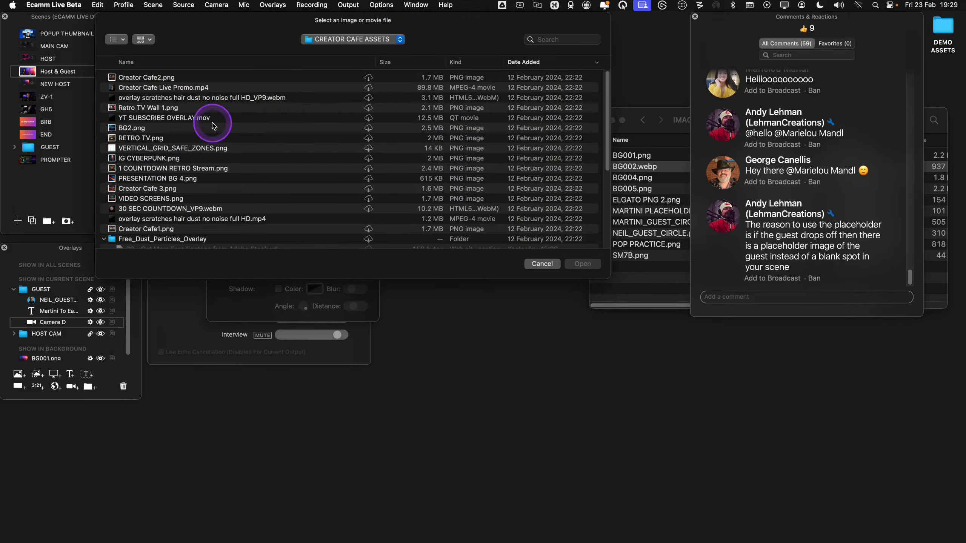
{"action": "left_click", "coordinate": [312, 42]}
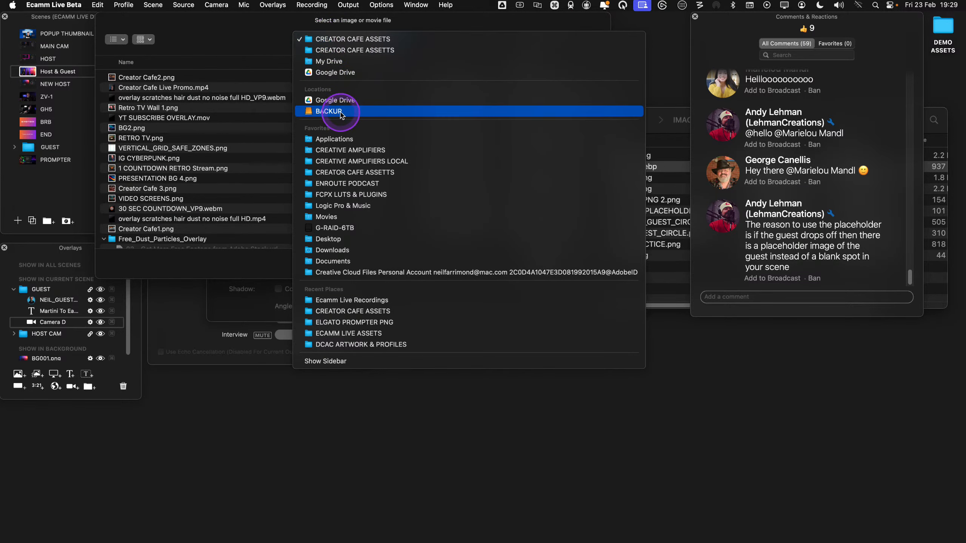
{"action": "left_click", "coordinate": [357, 239]}
{"action": "scroll", "coordinate": [216, 143], "scroll_direction": "down", "scroll_amount": 3}
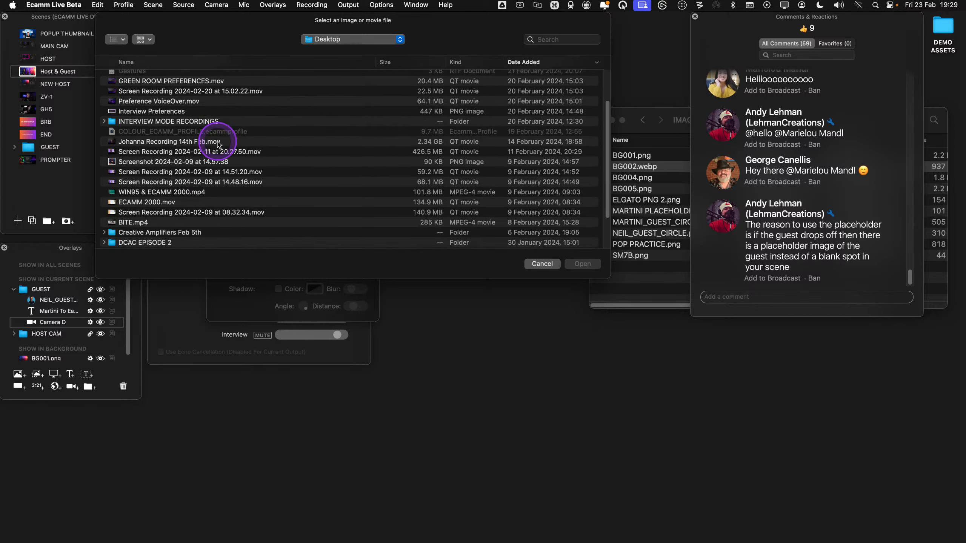
{"action": "scroll", "coordinate": [216, 143], "scroll_direction": "down", "scroll_amount": 3}
{"action": "scroll", "coordinate": [205, 168], "scroll_direction": "down", "scroll_amount": 2}
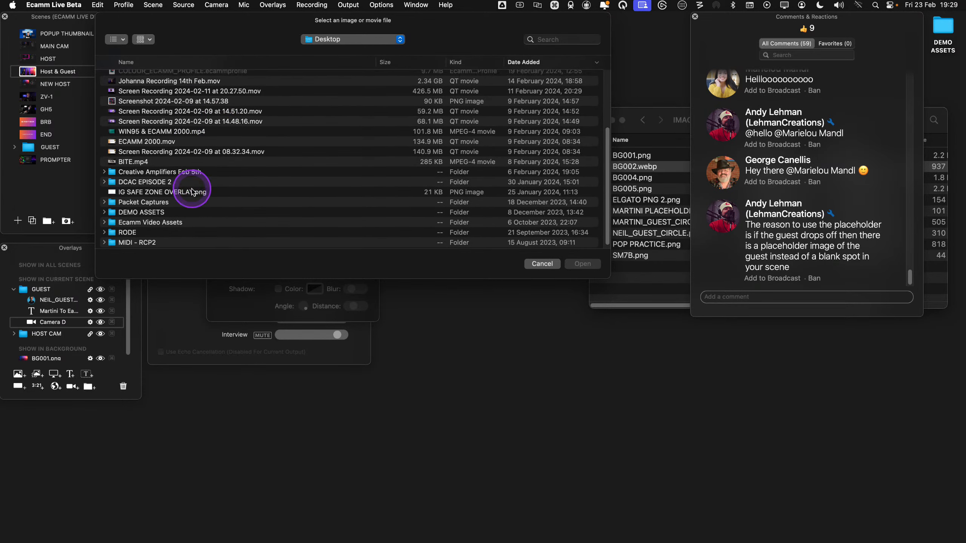
{"action": "double_click", "coordinate": [186, 212]}
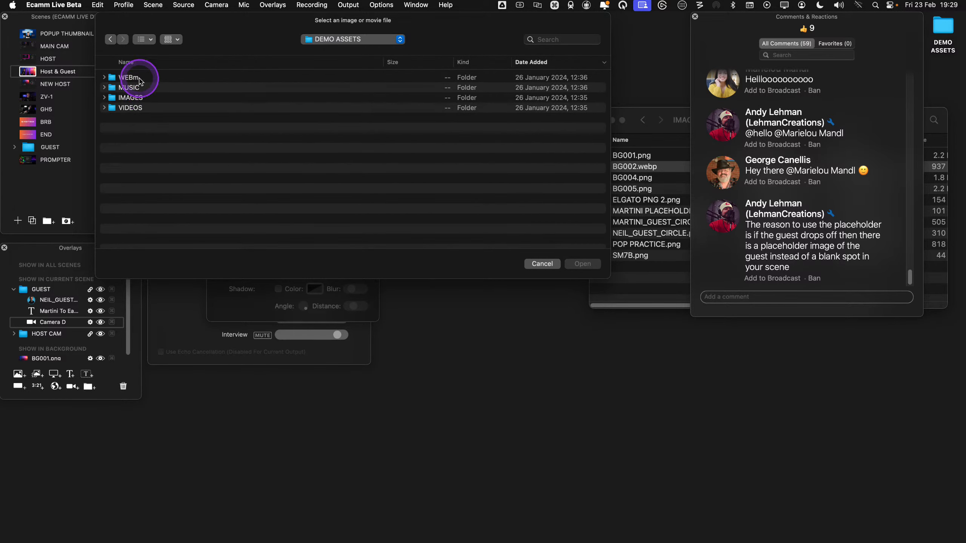
{"action": "double_click", "coordinate": [132, 97]}
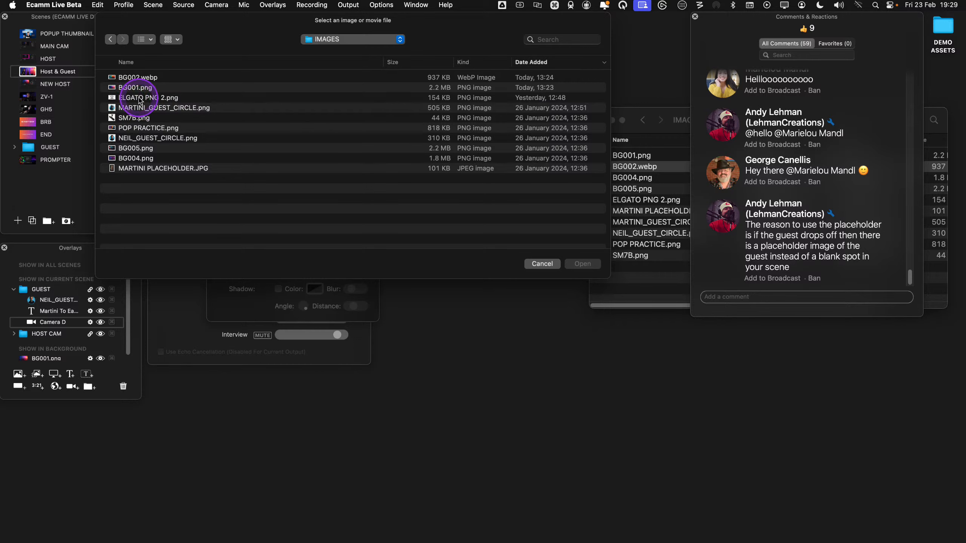
Preview MARTINI_GUEST_CIRCLE.png, use it as the guest badge's replacement image and close the badge overlay's settings
{"action": "left_click", "coordinate": [144, 109]}
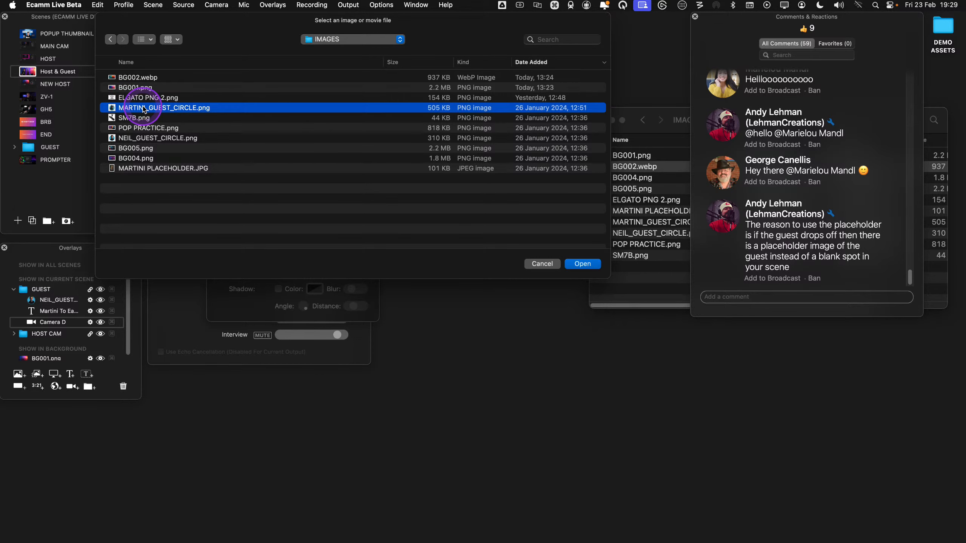
{"action": "key", "text": "space"}
{"action": "key", "text": "space"}
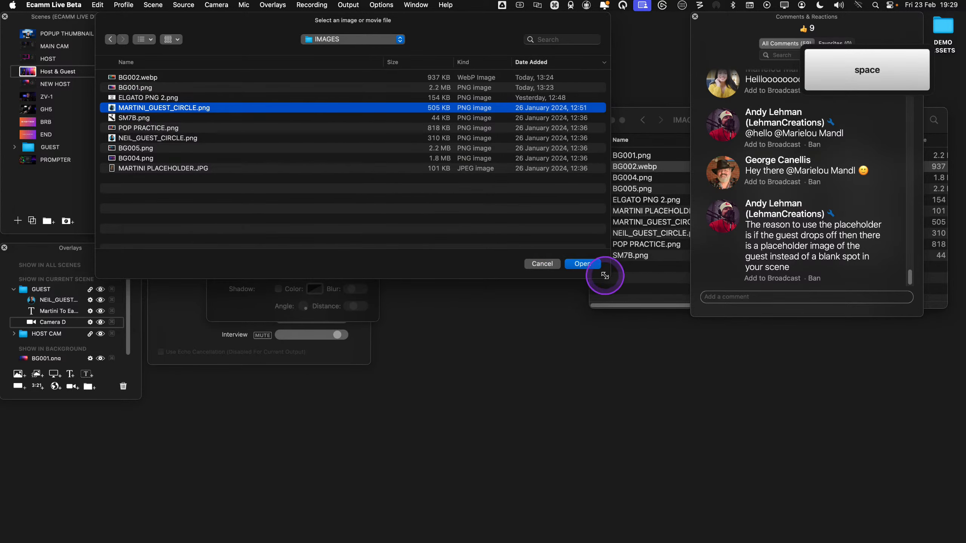
{"action": "left_click", "coordinate": [584, 264]}
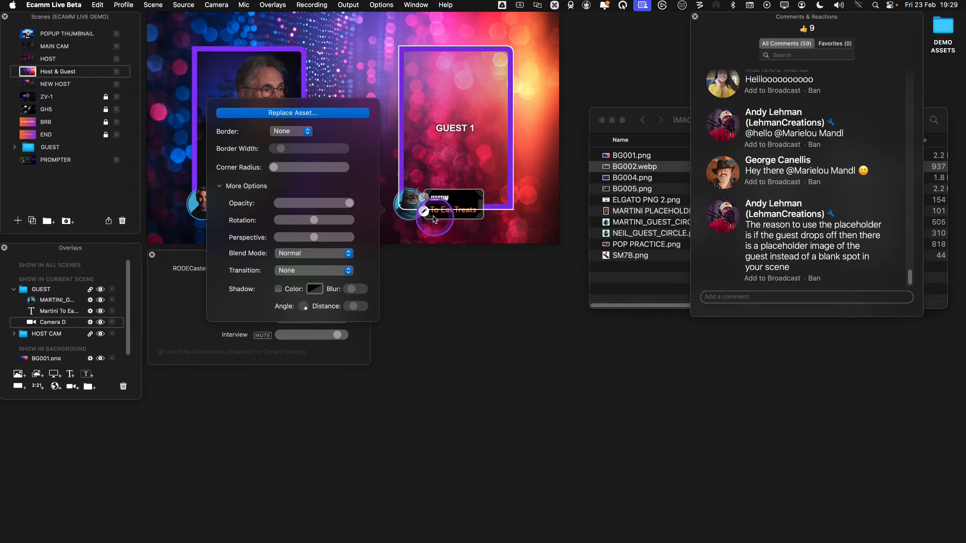
{"action": "left_click", "coordinate": [415, 205]}
{"action": "key", "text": "ctrl"}
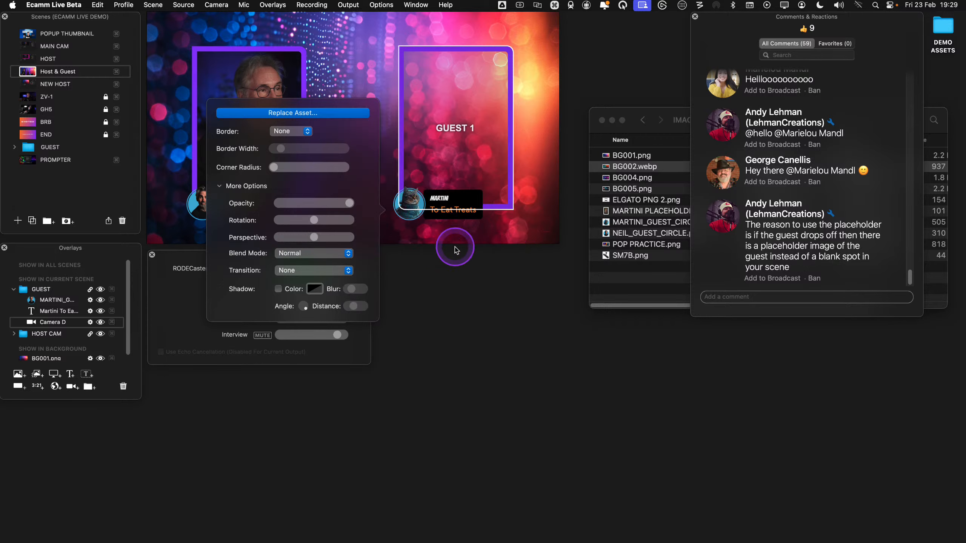
{"action": "left_click", "coordinate": [443, 247]}
{"action": "left_click", "coordinate": [442, 243]}
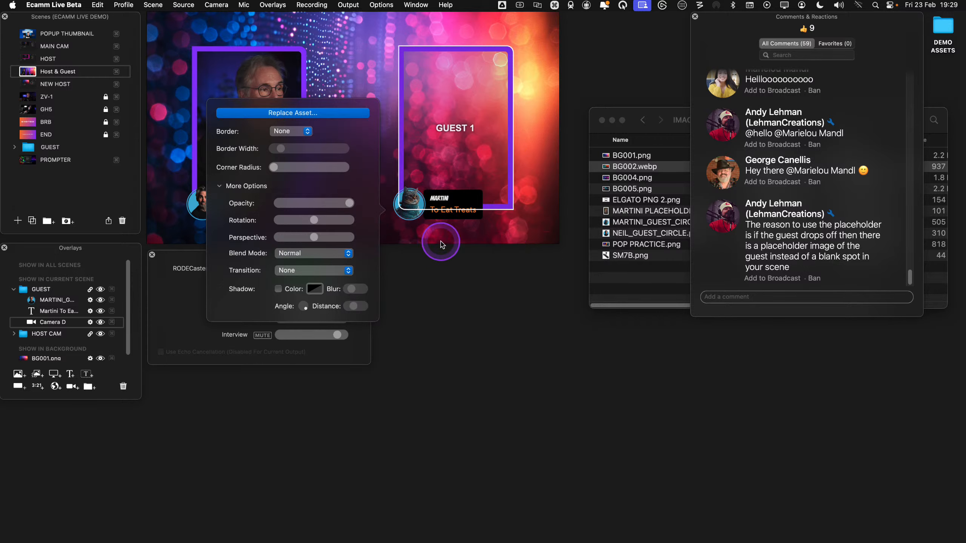
{"action": "left_click", "coordinate": [392, 209]}
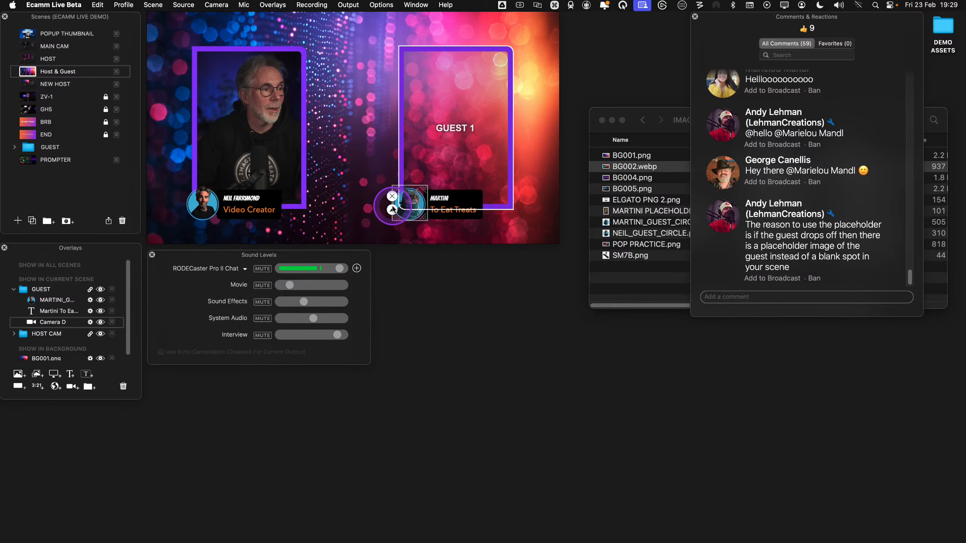
Switch to the Finder IMAGES window and add MARTINI PLACEHOLDER.JPG to the scene over the guest frame
{"action": "left_click", "coordinate": [630, 116]}
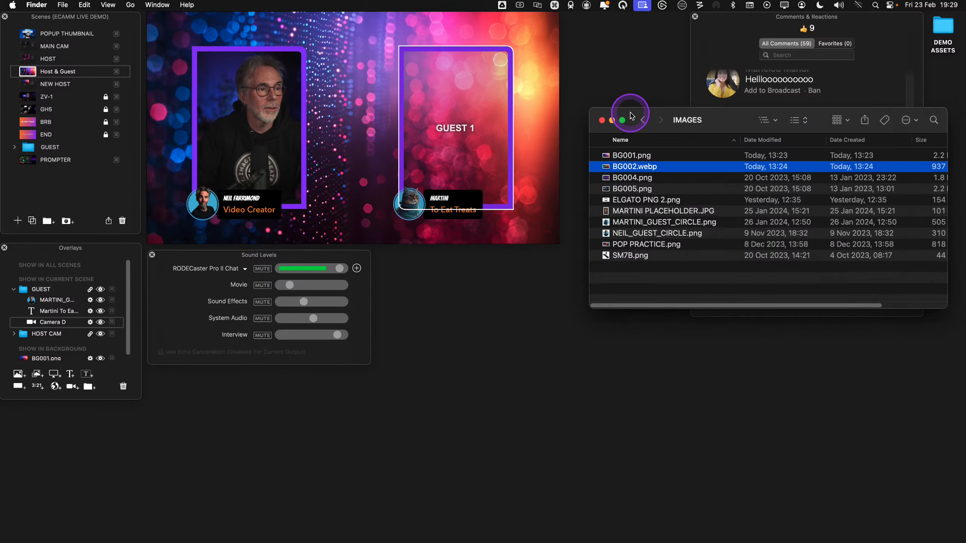
{"action": "left_click", "coordinate": [661, 212]}
{"action": "left_click_drag", "start_coordinate": [661, 212], "coordinate": [525, 174]}
{"action": "mouse_move", "coordinate": [494, 138]}
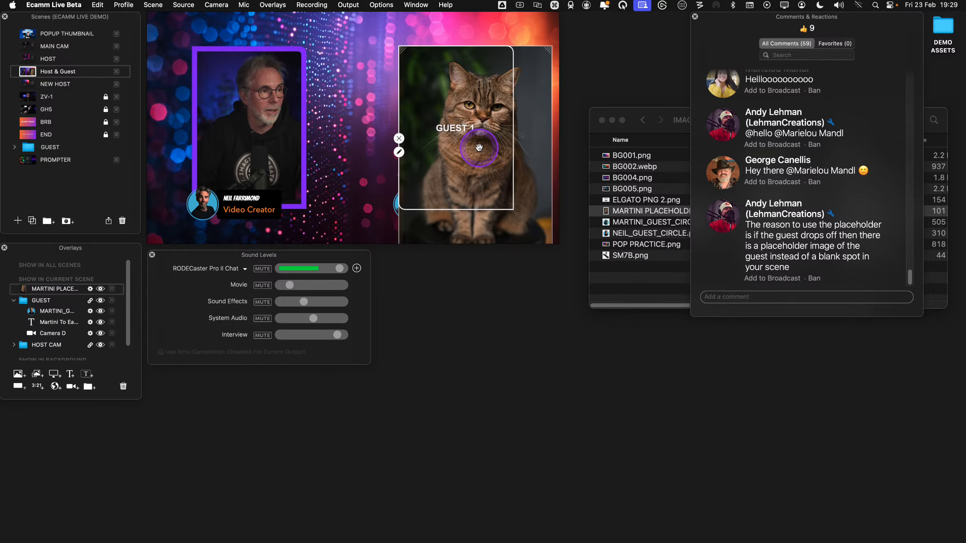
Scale and position the Martini placeholder image to fit inside the guest frame, and move it into the GUEST group below Camera D
{"action": "scroll", "coordinate": [478, 147], "scroll_direction": "down", "scroll_amount": 5}
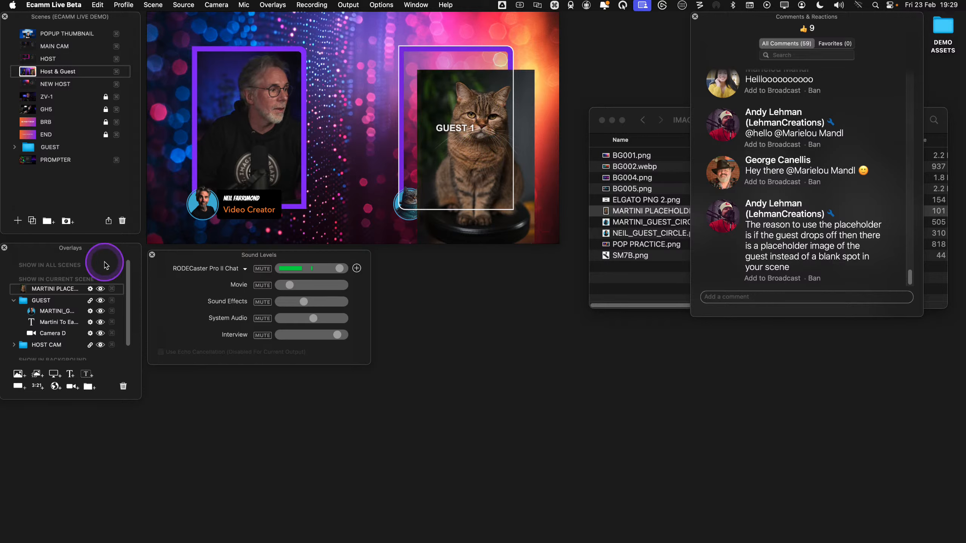
{"action": "key", "text": "ctrl"}
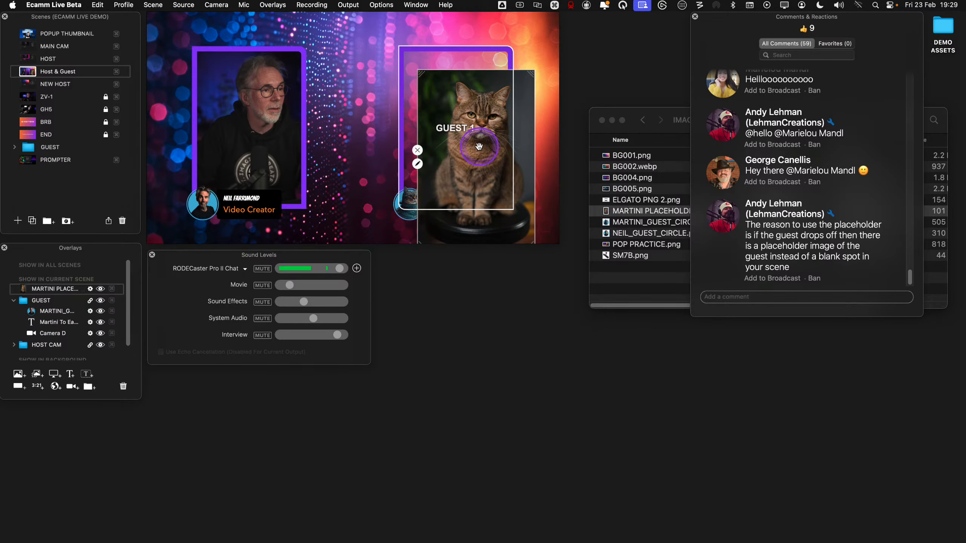
{"action": "left_click_drag", "start_coordinate": [478, 147], "coordinate": [462, 128]}
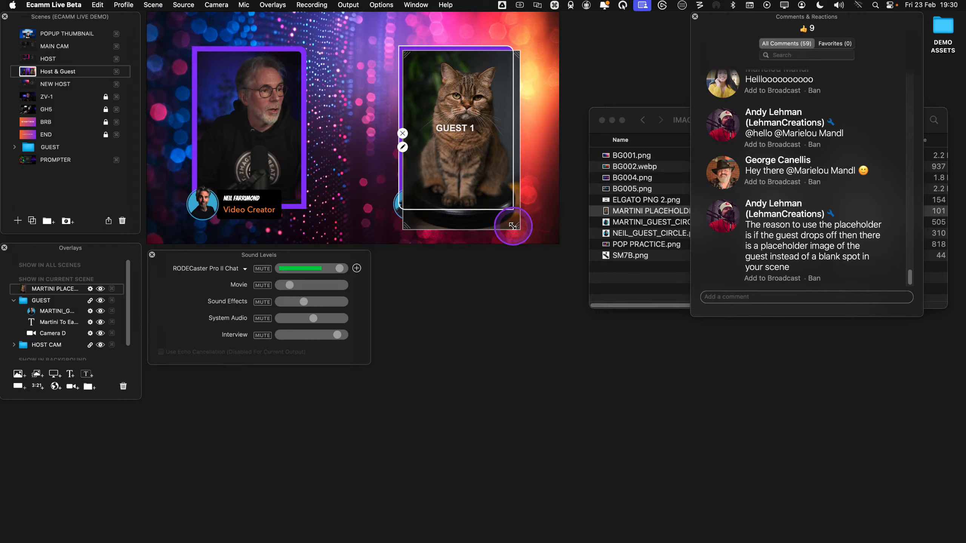
{"action": "left_click_drag", "start_coordinate": [512, 227], "coordinate": [507, 181]}
{"action": "key", "text": "alt"}
{"action": "left_click", "coordinate": [60, 289]}
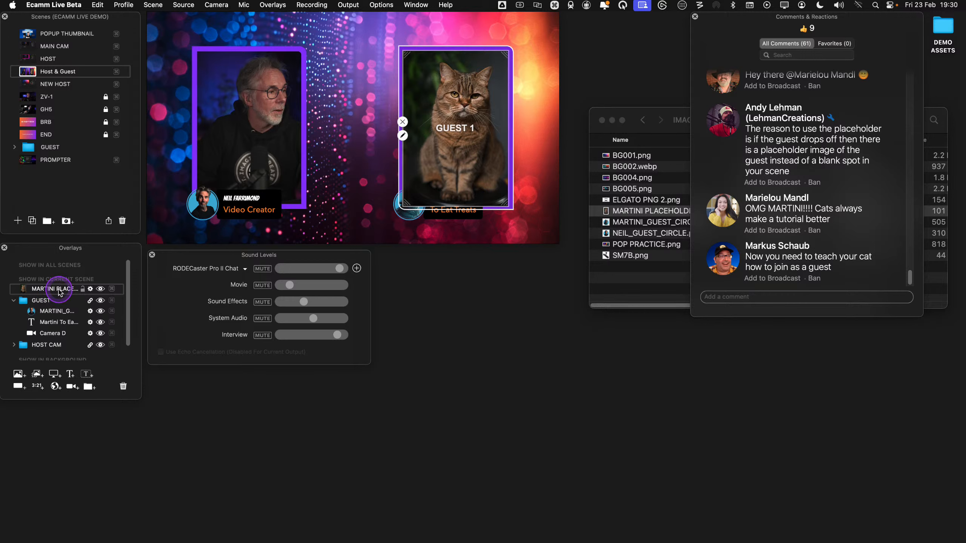
{"action": "left_click_drag", "start_coordinate": [58, 290], "coordinate": [57, 335]}
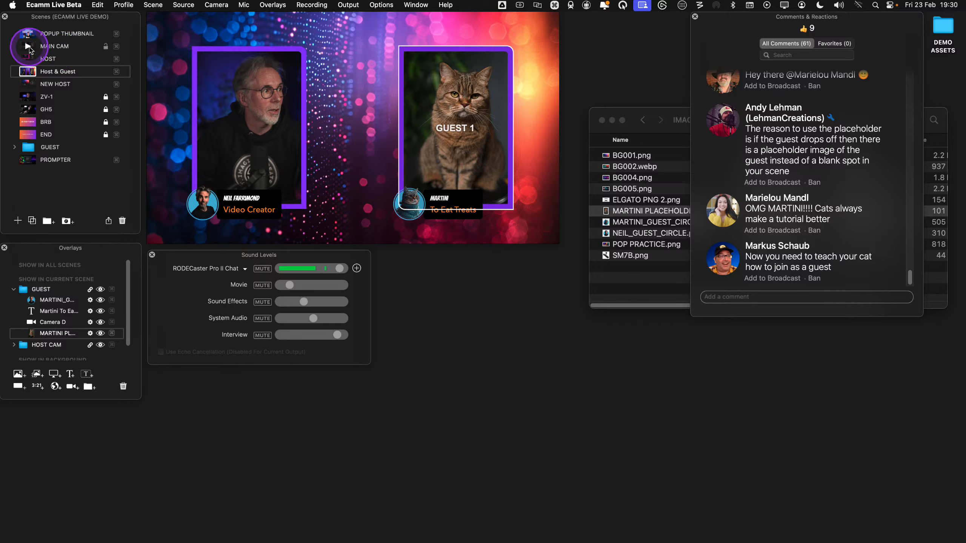
Switch to the MAIN CAM scene, show the two newest viewer comments on the broadcast one at a time, and remove the comment from view
{"action": "left_click", "coordinate": [54, 46]}
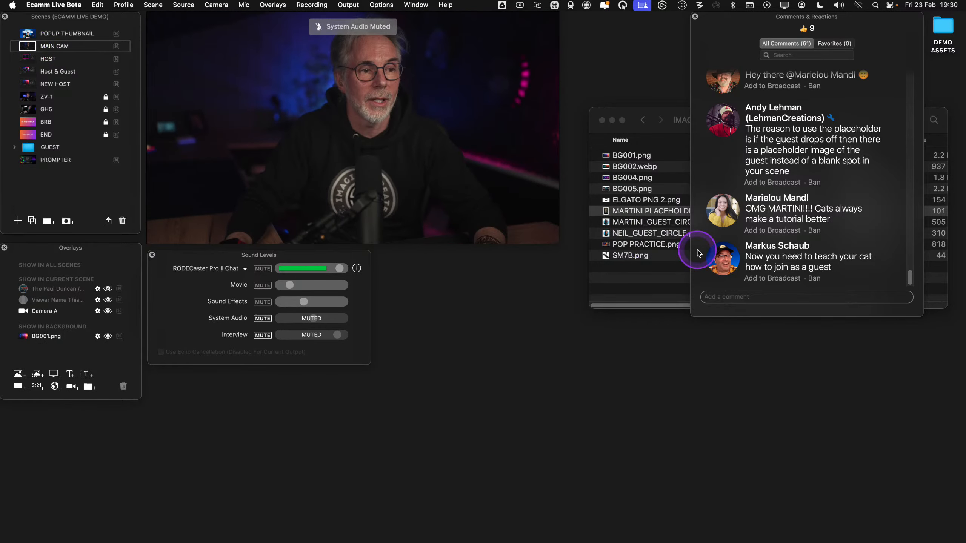
{"action": "left_click", "coordinate": [722, 262]}
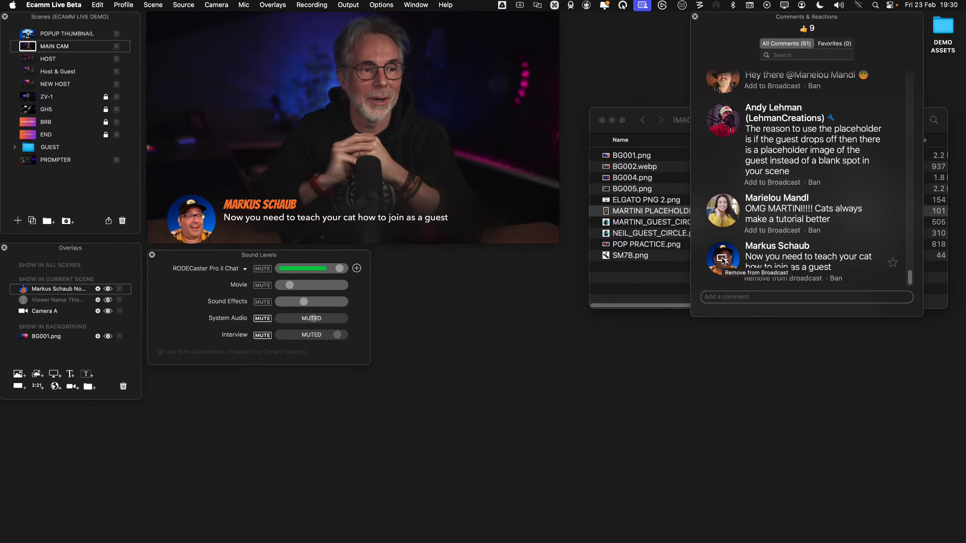
{"action": "left_click", "coordinate": [722, 212]}
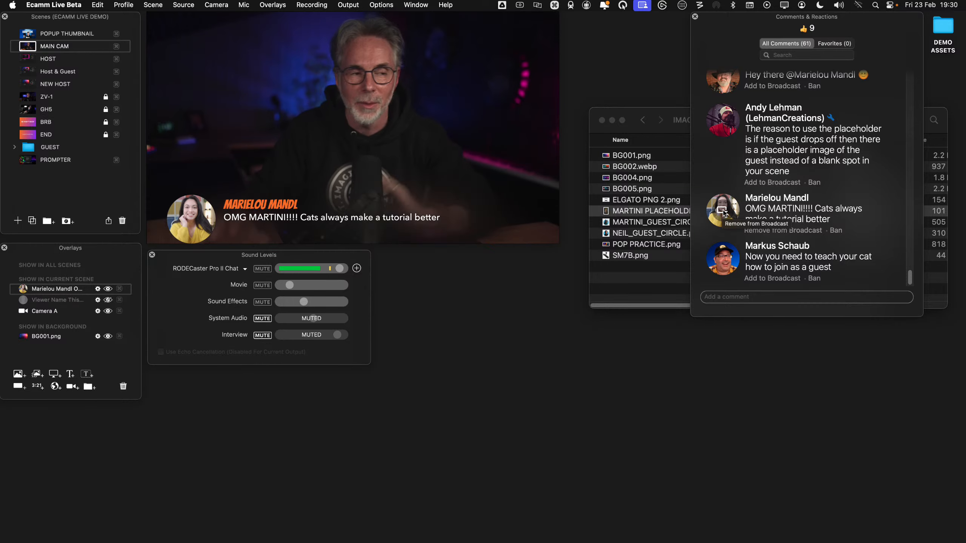
{"action": "left_click", "coordinate": [735, 209]}
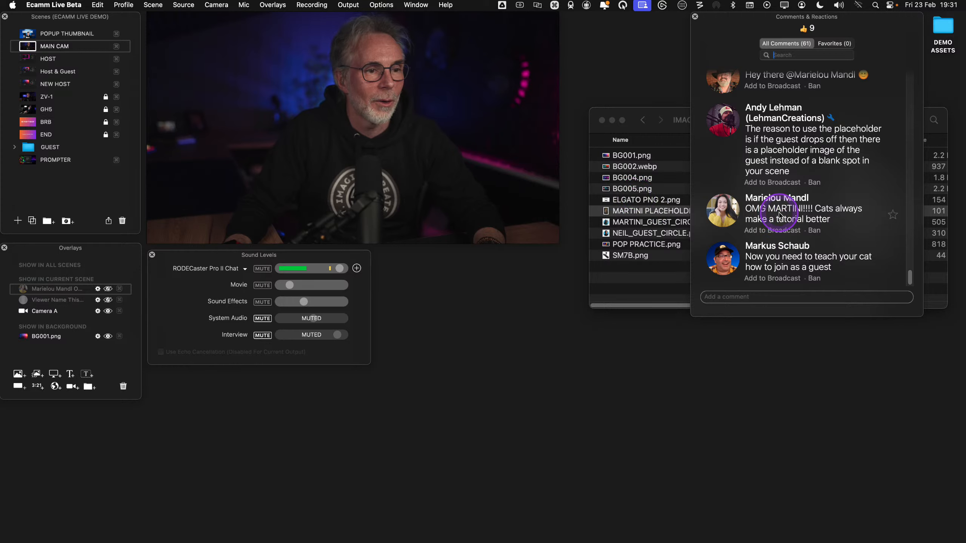
Search the viewer comments for "Q:", clear the search and look through the full comment list for questions
{"action": "left_click", "coordinate": [779, 56]}
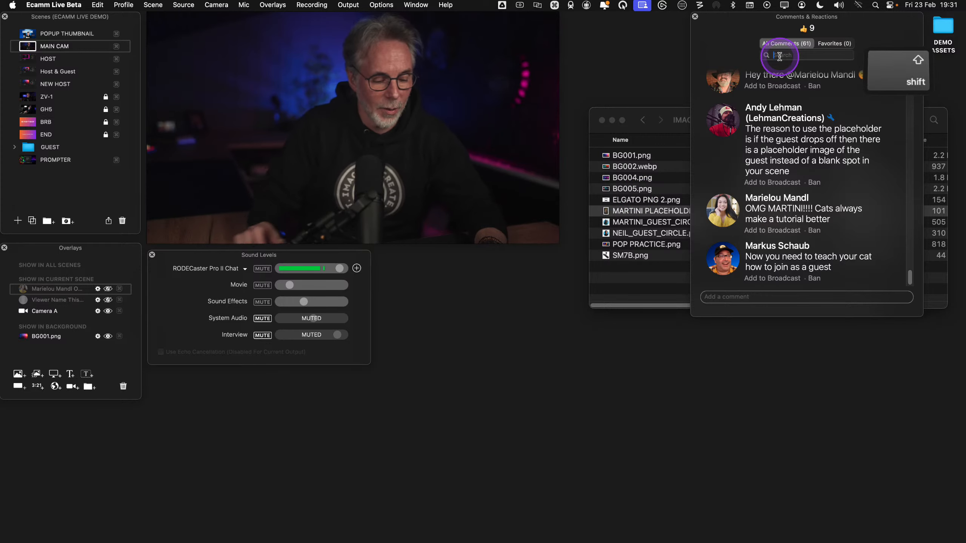
{"action": "type", "text": "Q:"}
{"action": "key", "text": "Return"}
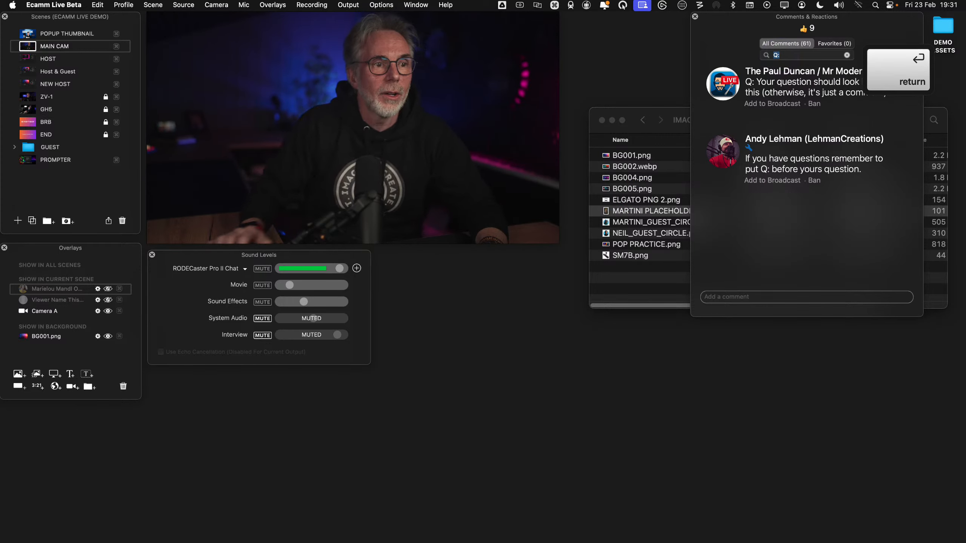
{"action": "key", "text": "BackSpace"}
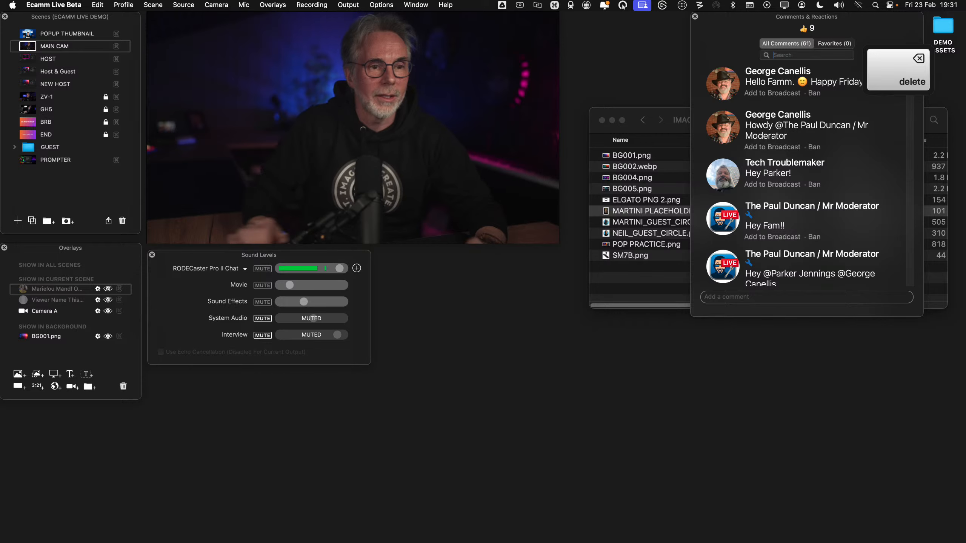
{"action": "scroll", "coordinate": [776, 258], "scroll_direction": "down", "scroll_amount": 10}
{"action": "scroll", "coordinate": [775, 258], "scroll_direction": "down", "scroll_amount": 15}
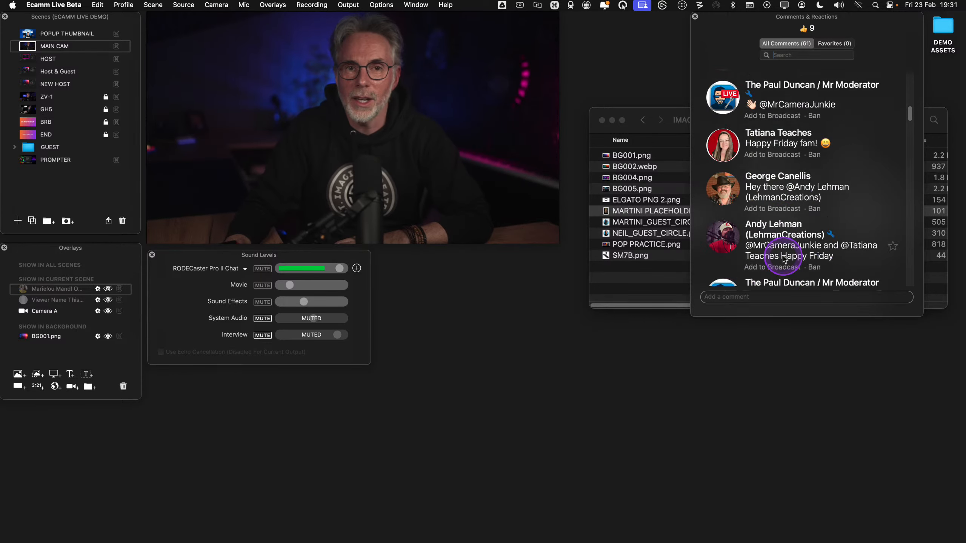
{"action": "scroll", "coordinate": [784, 259], "scroll_direction": "down", "scroll_amount": 15}
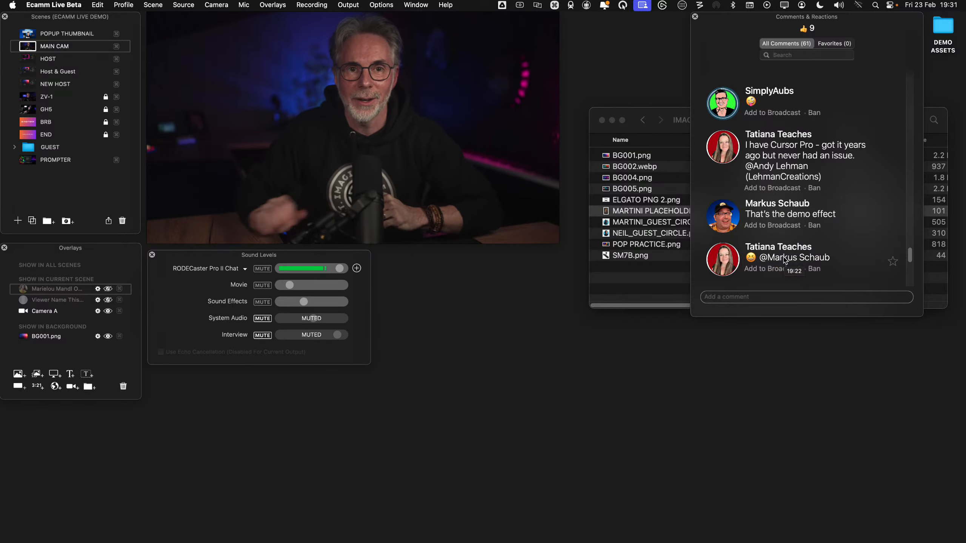
Return to the Host & Guest scene, and quit and relaunch the Pro Mouse utility to restore its pointer highlighting
{"action": "left_click", "coordinate": [26, 72]}
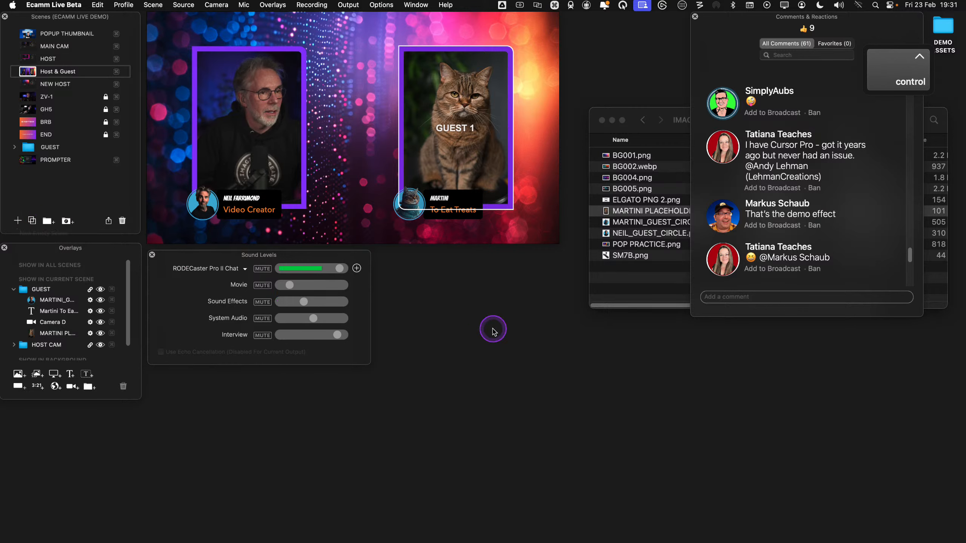
{"action": "left_click", "coordinate": [493, 330]}
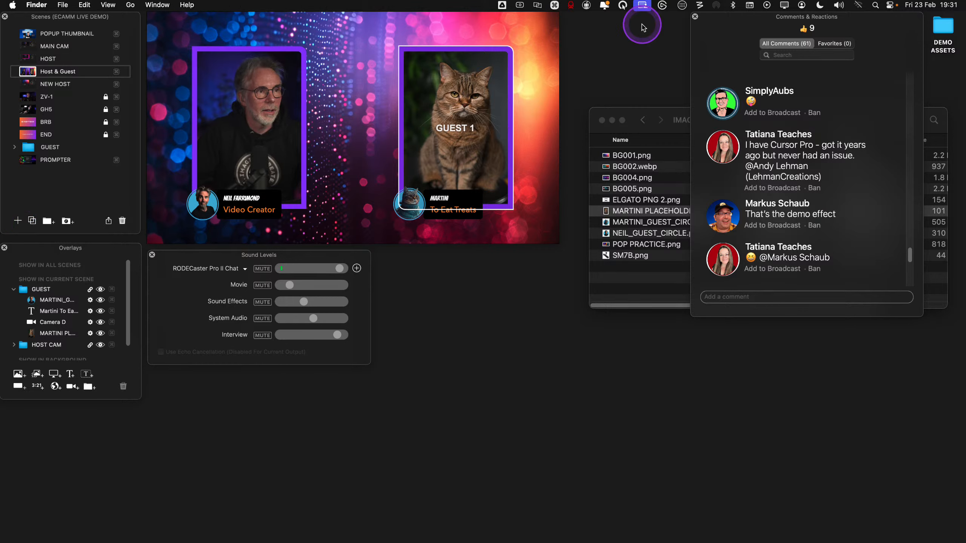
{"action": "left_click", "coordinate": [624, 8]}
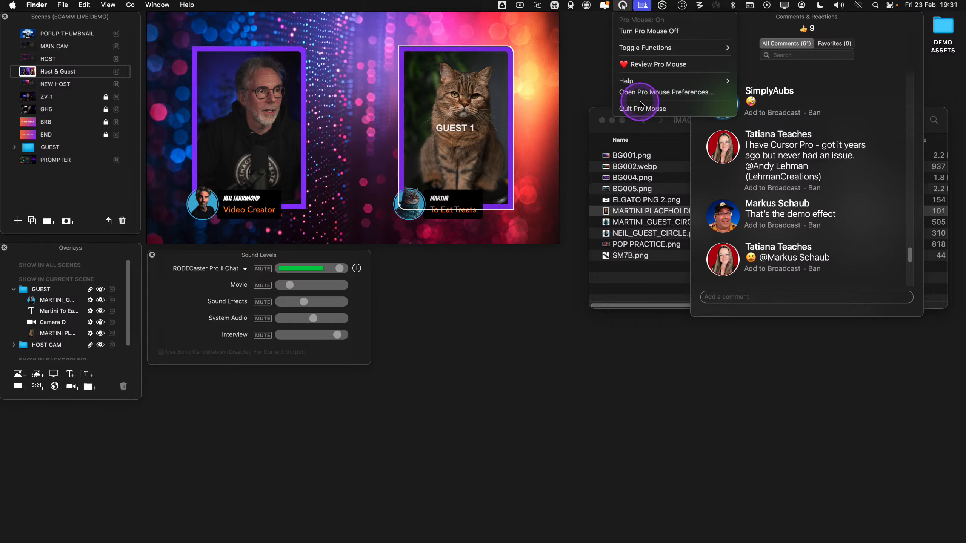
{"action": "left_click", "coordinate": [646, 113]}
{"action": "left_click", "coordinate": [875, 5]}
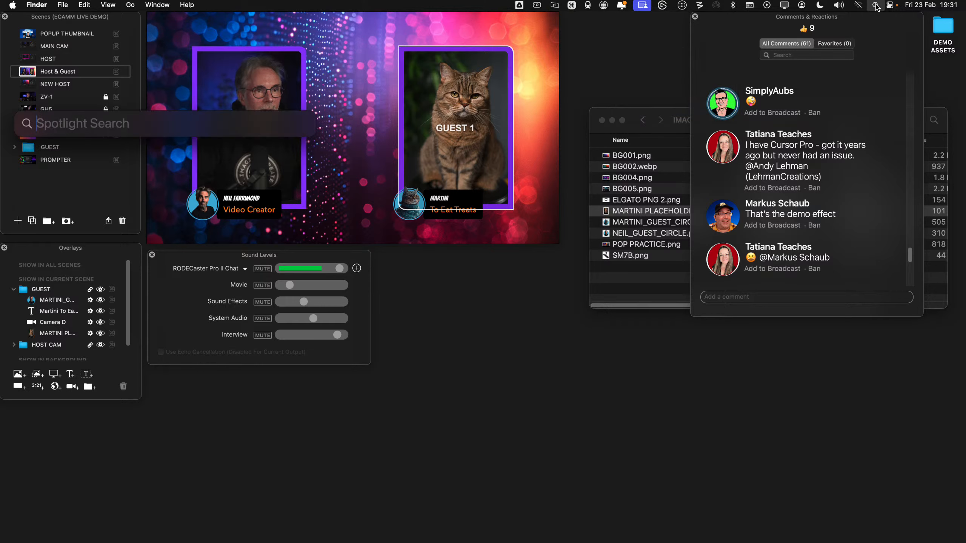
{"action": "type", "text": "pro"}
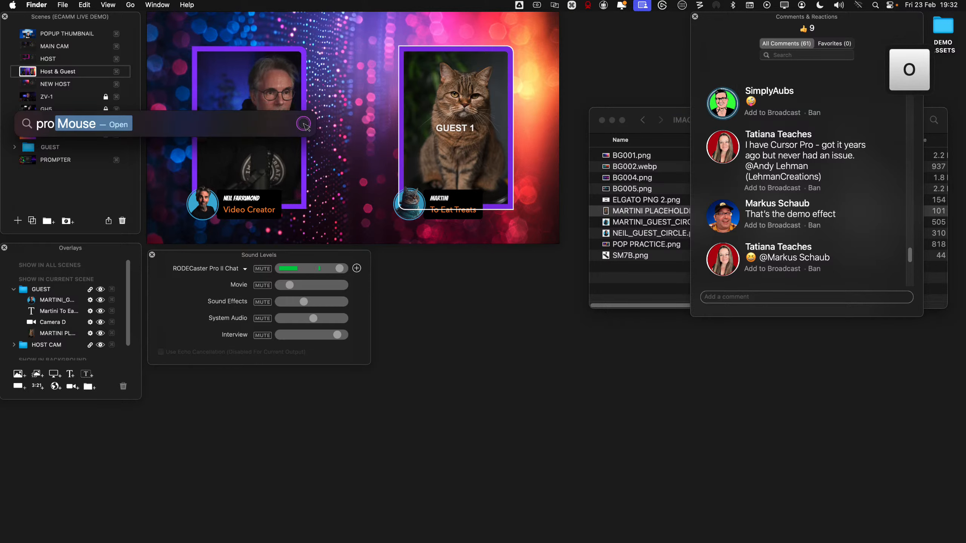
{"action": "key", "text": "Return"}
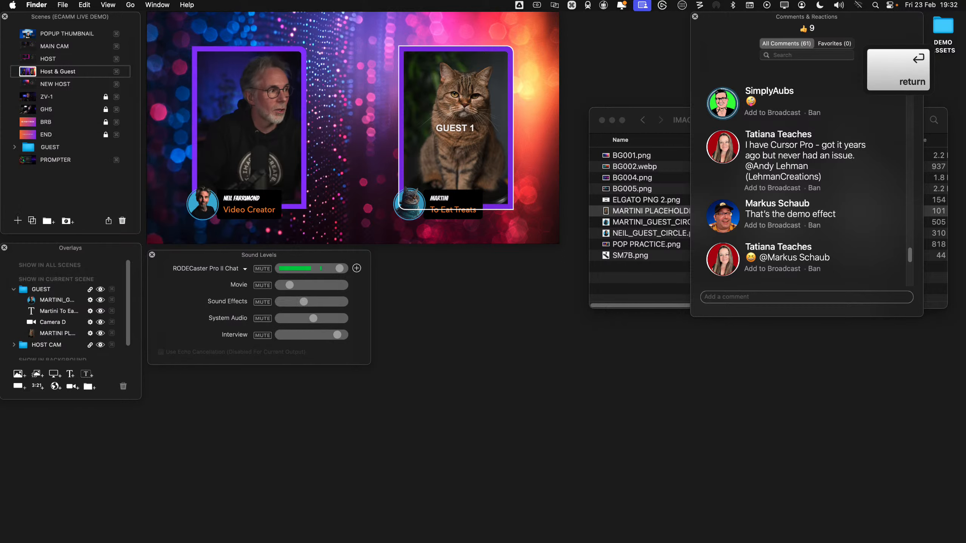
{"action": "key", "text": "ctrl"}
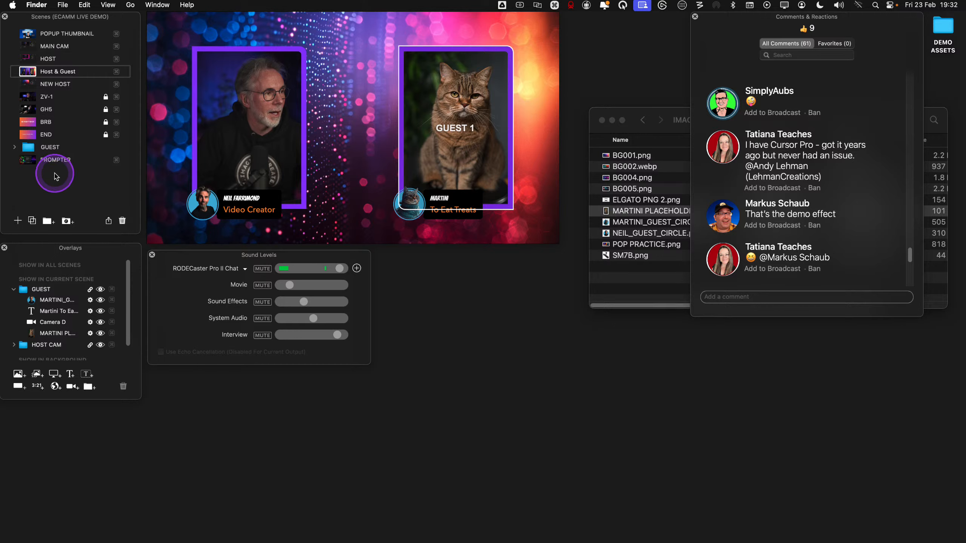
{"action": "key", "text": "ctrl"}
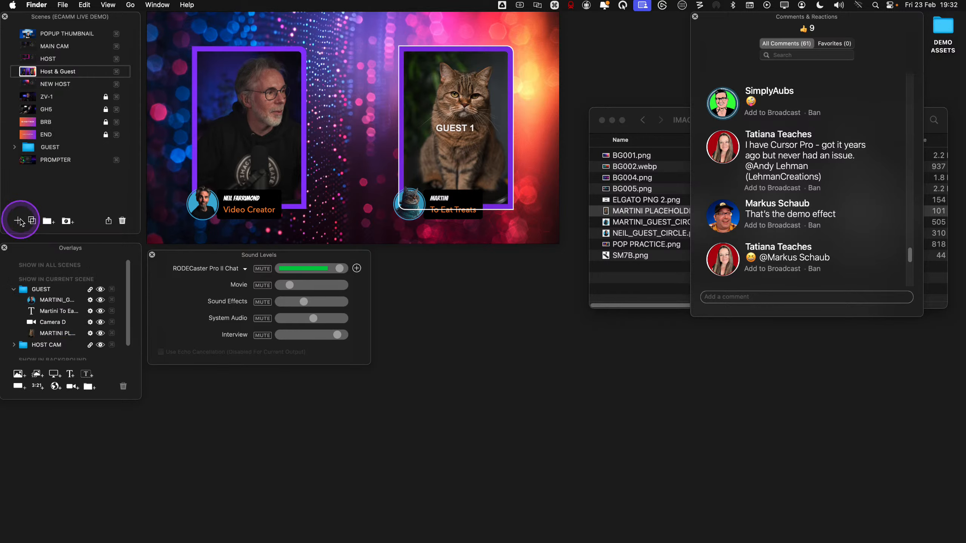
Add a new scene and delete its BG001.png background overlay
{"action": "left_click", "coordinate": [17, 220]}
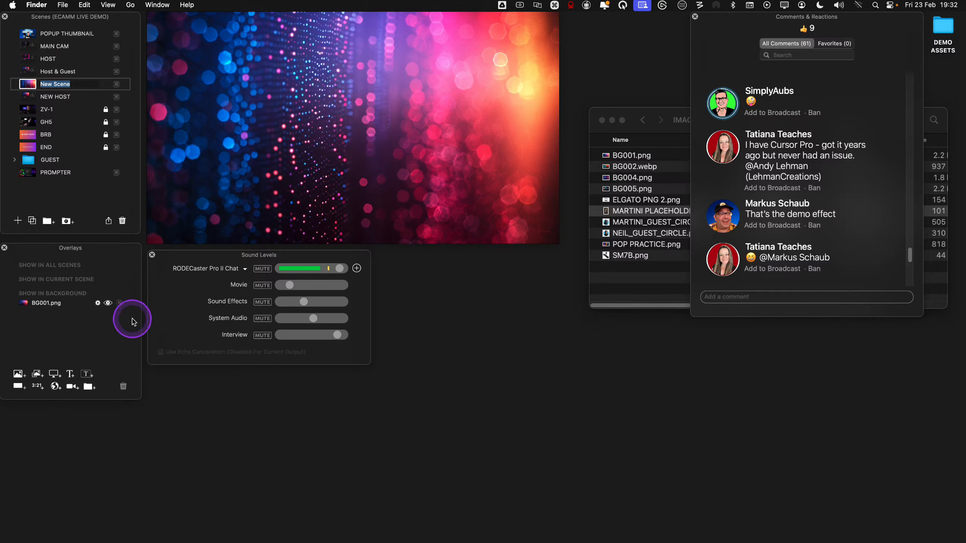
{"action": "left_click", "coordinate": [40, 303]}
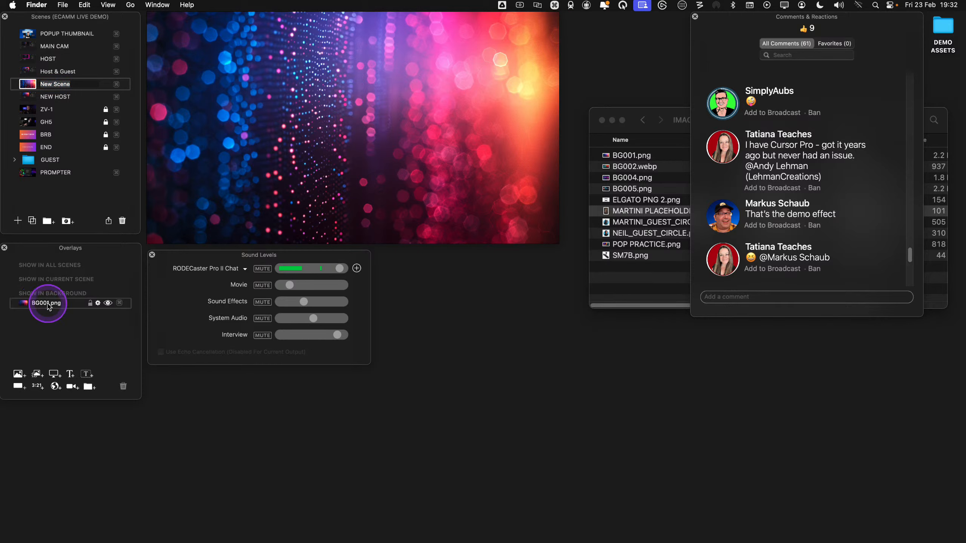
{"action": "left_click", "coordinate": [124, 386]}
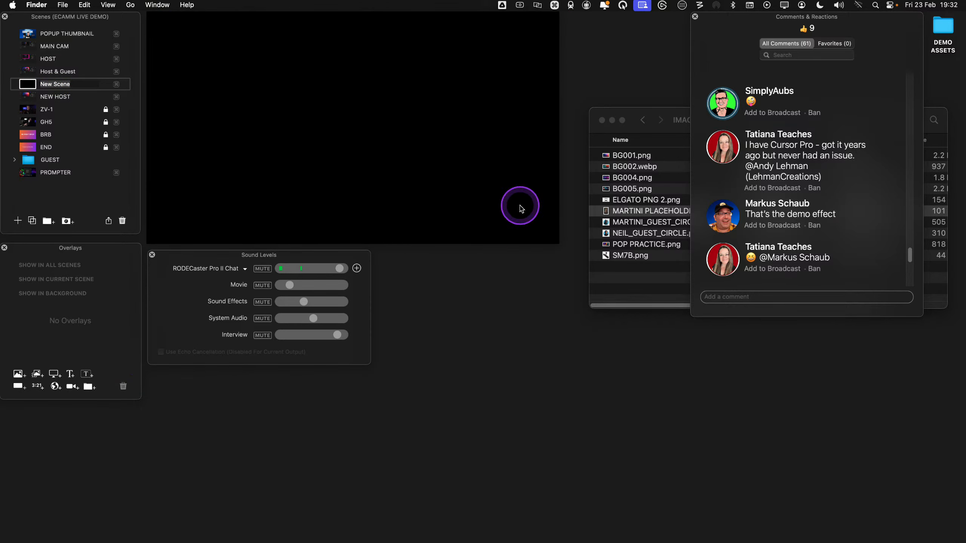
In Finder, open the VIDEOS folder of DEMO ASSETS and add the "How to Enhance Your Podcast Audio The Flow.mp4" video to the new scene
{"action": "left_click", "coordinate": [618, 112]}
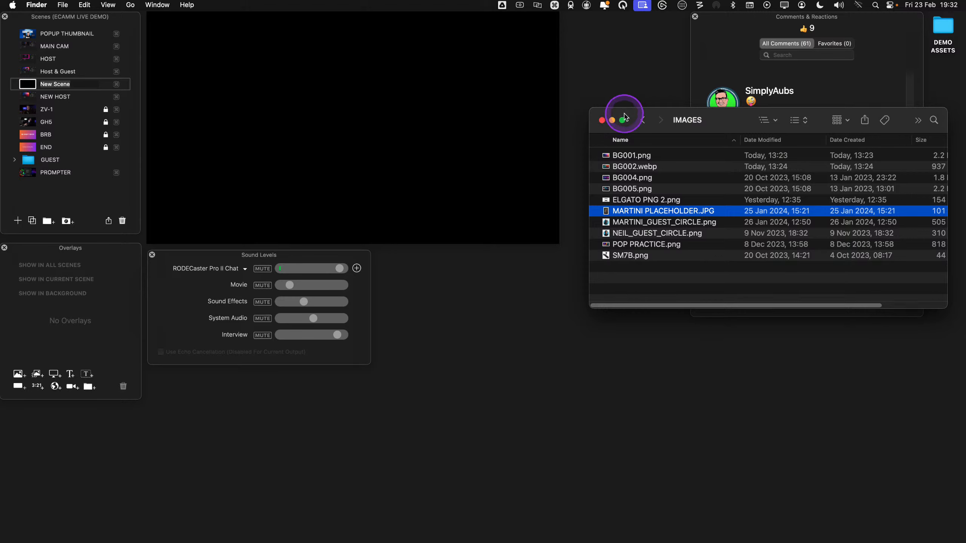
{"action": "left_click", "coordinate": [643, 121]}
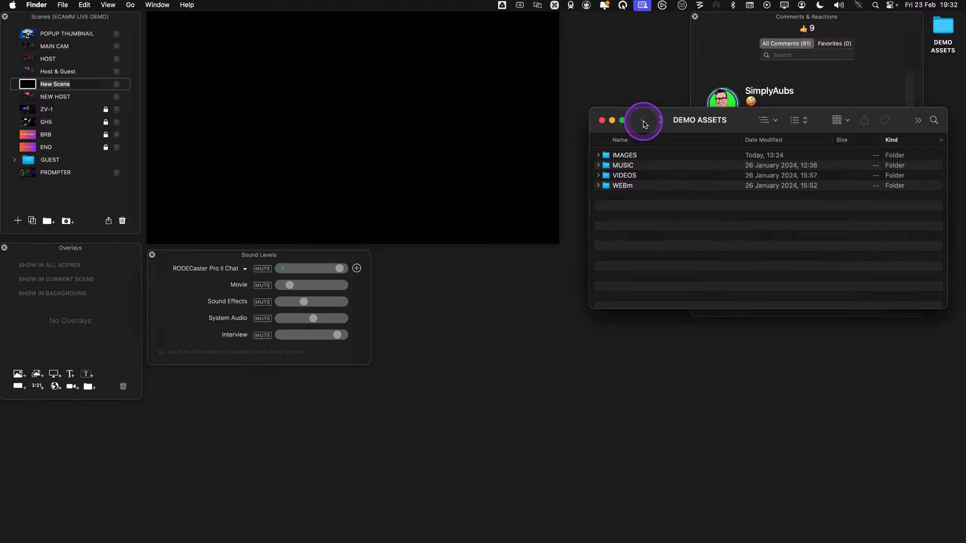
{"action": "double_click", "coordinate": [629, 176]}
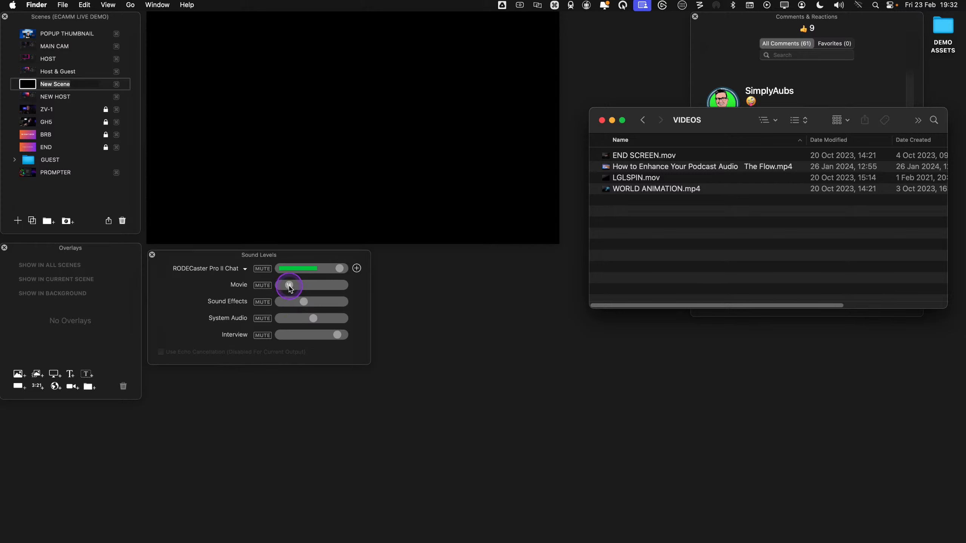
{"action": "left_click", "coordinate": [638, 169]}
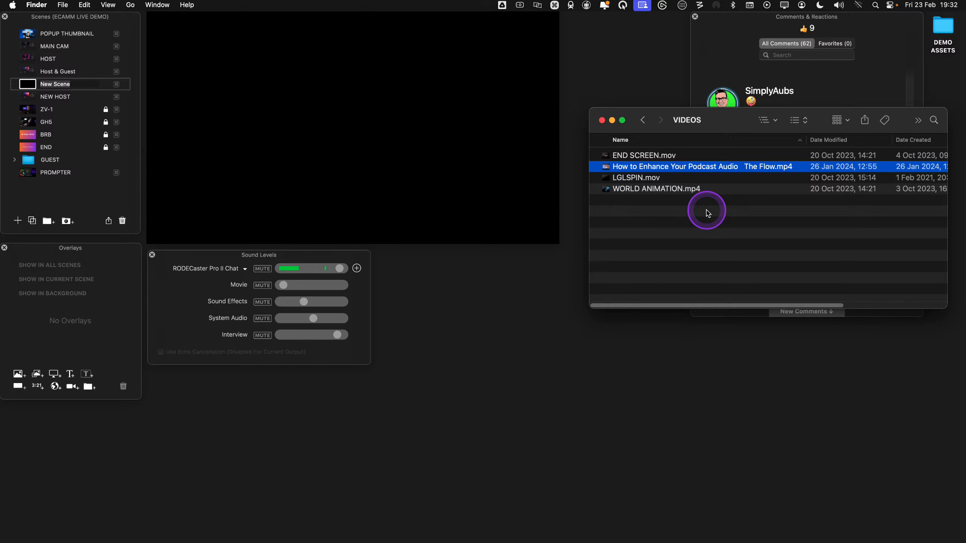
{"action": "left_click_drag", "start_coordinate": [706, 170], "coordinate": [459, 155]}
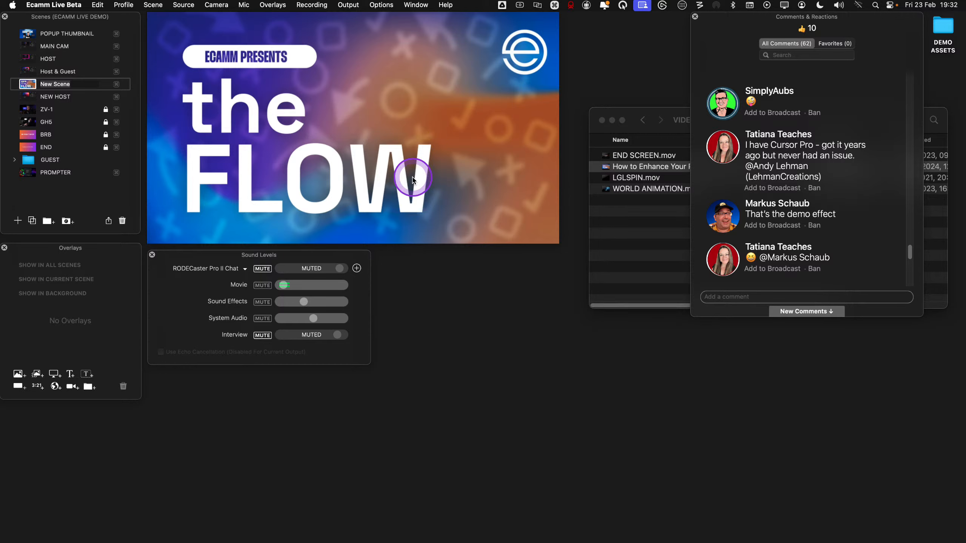
Switch to the MAIN CAM scene and back to the new video scene, and rename the new scene as VIDEO
{"action": "left_click", "coordinate": [34, 48]}
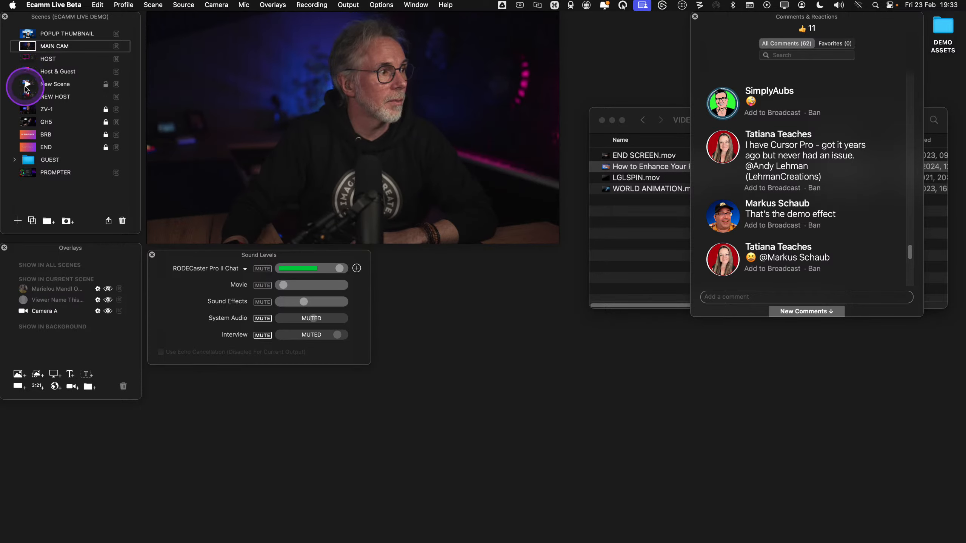
{"action": "left_click", "coordinate": [59, 85]}
{"action": "double_click", "coordinate": [57, 84]}
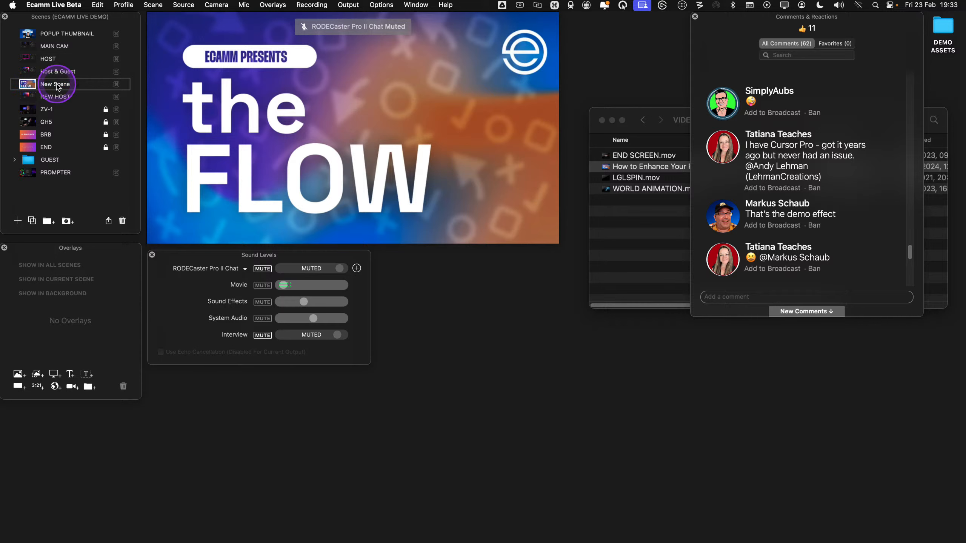
{"action": "key", "text": "shift+i"}
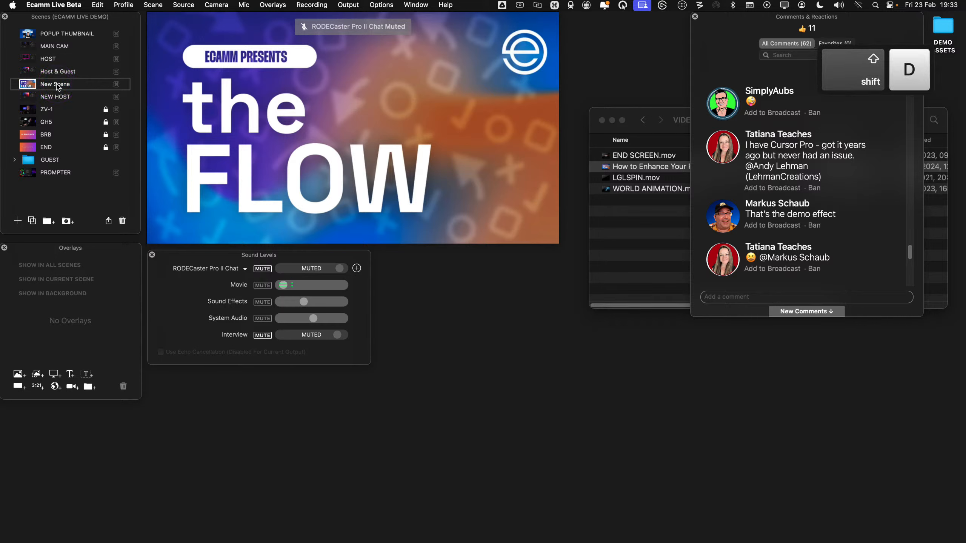
{"action": "left_click", "coordinate": [57, 86]}
{"action": "type", "text": "VIDEO"}
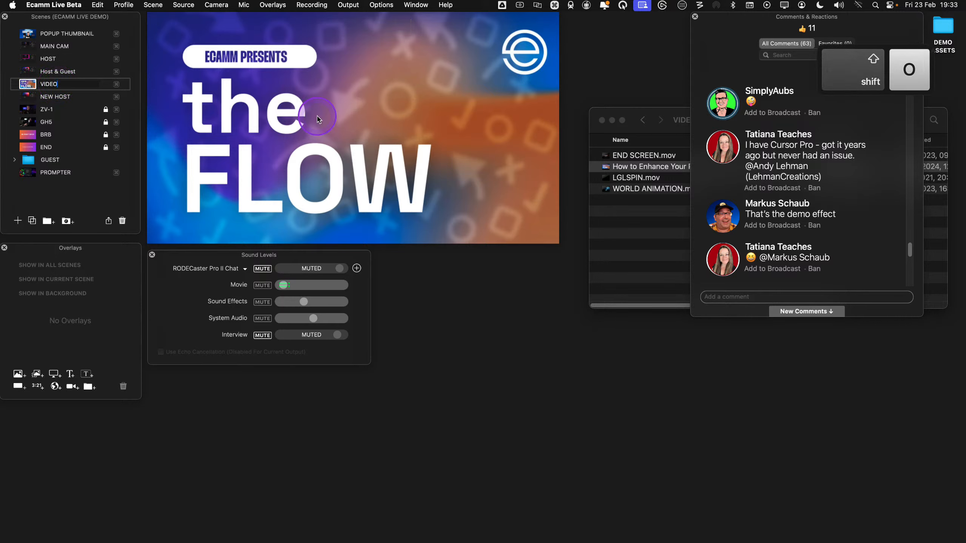
{"action": "left_click", "coordinate": [399, 124]}
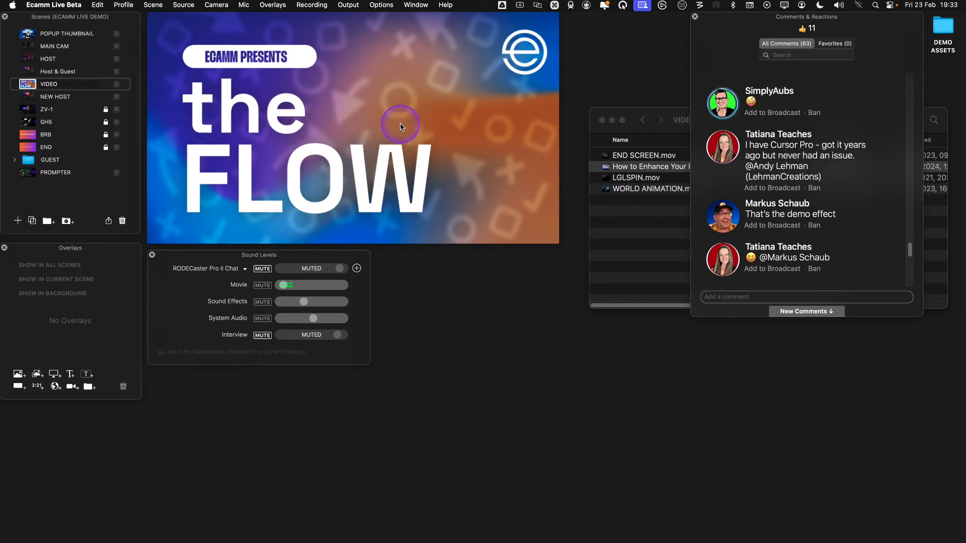
Bring the main broadcast window forward to reach the VIDEO scene's playback controls
{"action": "key", "text": "ctrl+grave"}
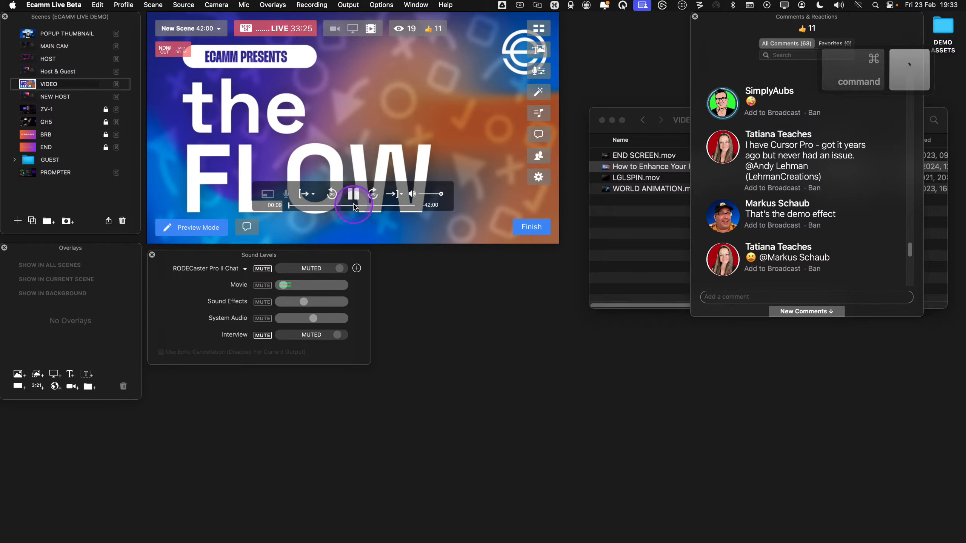
Set the playing video to go to the next scene when it ends
{"action": "key", "text": "ctrl"}
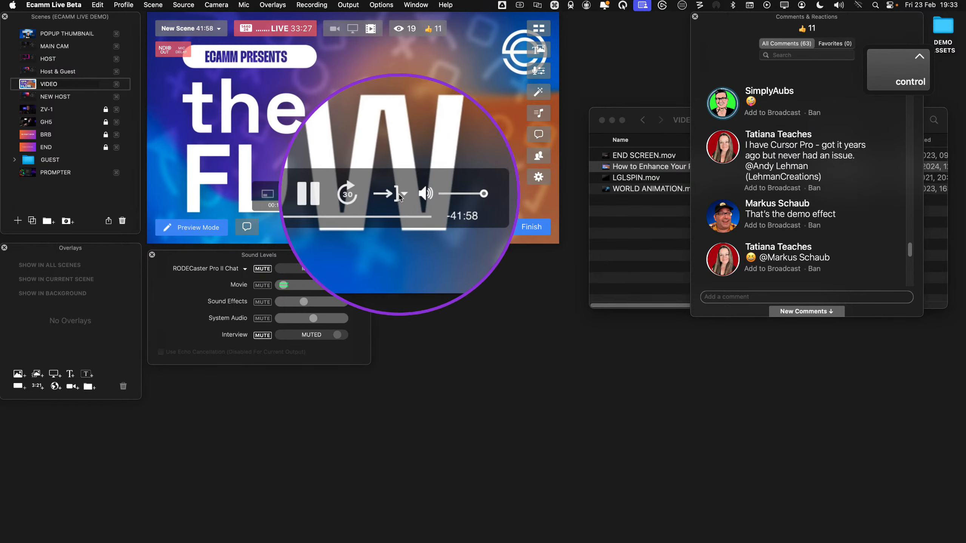
{"action": "left_click", "coordinate": [400, 194]}
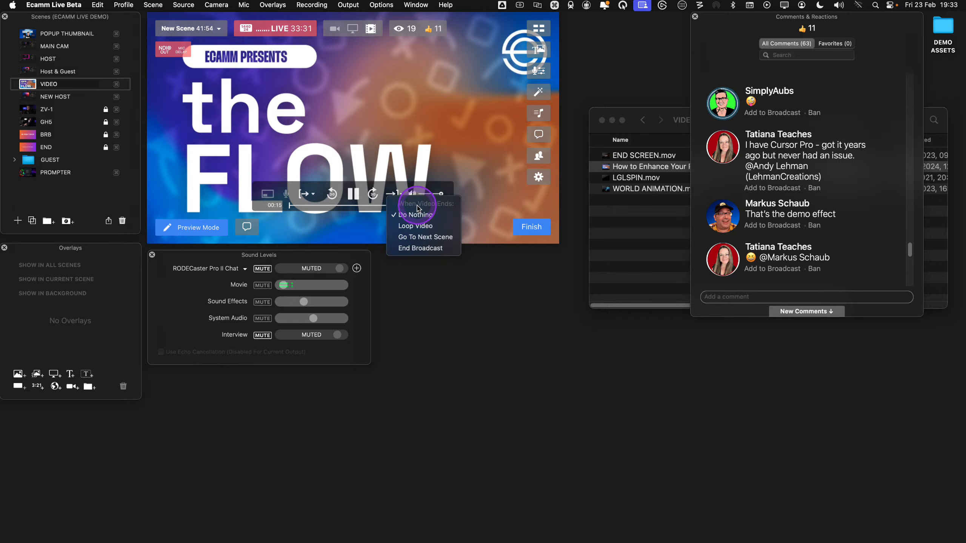
{"action": "left_click", "coordinate": [419, 239]}
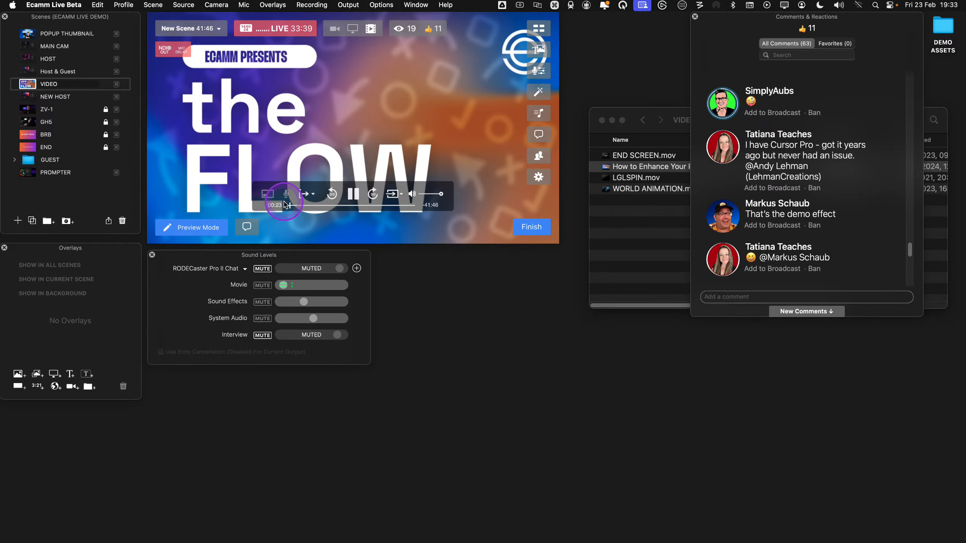
Skip ahead to near the end of the playing video and advance to the NEW HOST scene
{"action": "mouse_move", "coordinate": [288, 204]}
{"action": "left_mouse_down"}
{"action": "mouse_move", "coordinate": [364, 216]}
{"action": "mouse_move", "coordinate": [296, 199]}
{"action": "left_mouse_up"}
{"action": "left_click", "coordinate": [300, 201]}
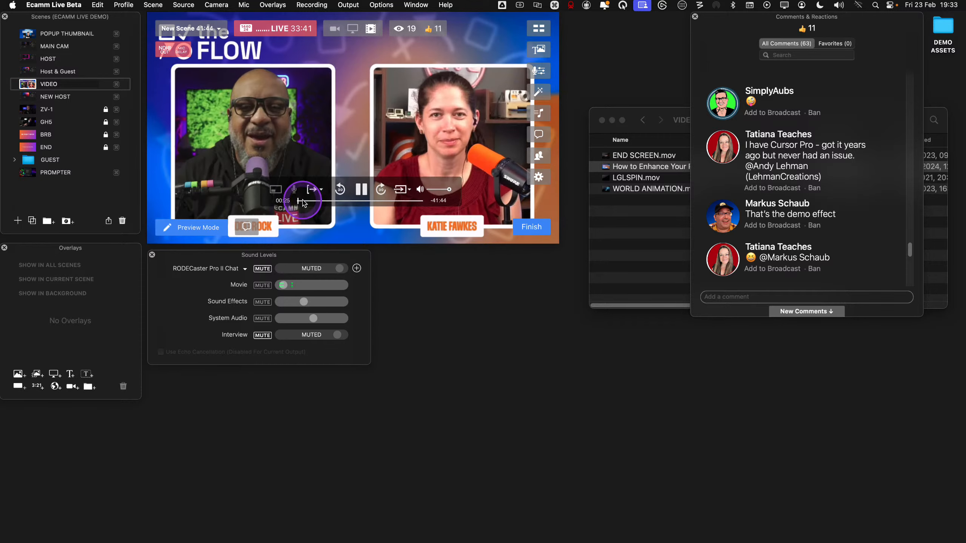
{"action": "left_click", "coordinate": [420, 201]}
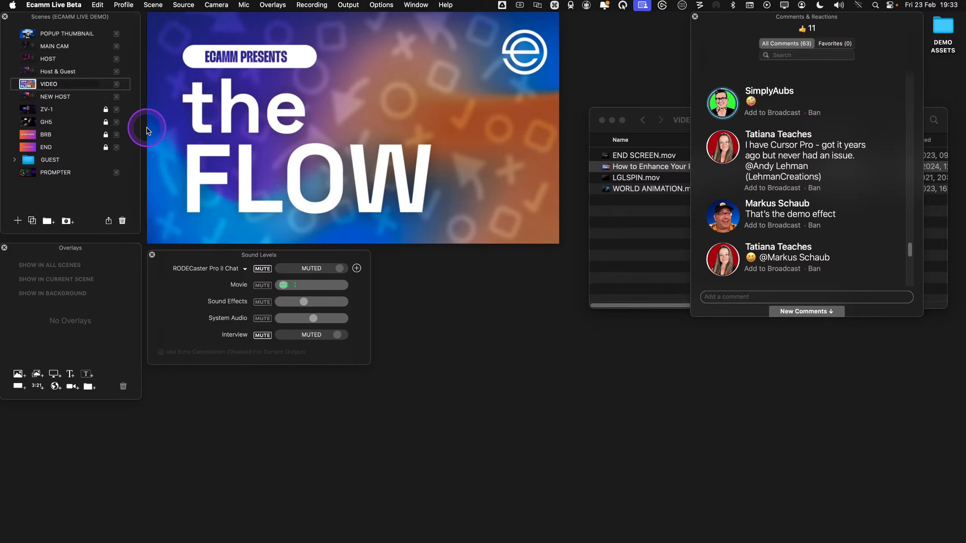
{"action": "left_click", "coordinate": [379, 126]}
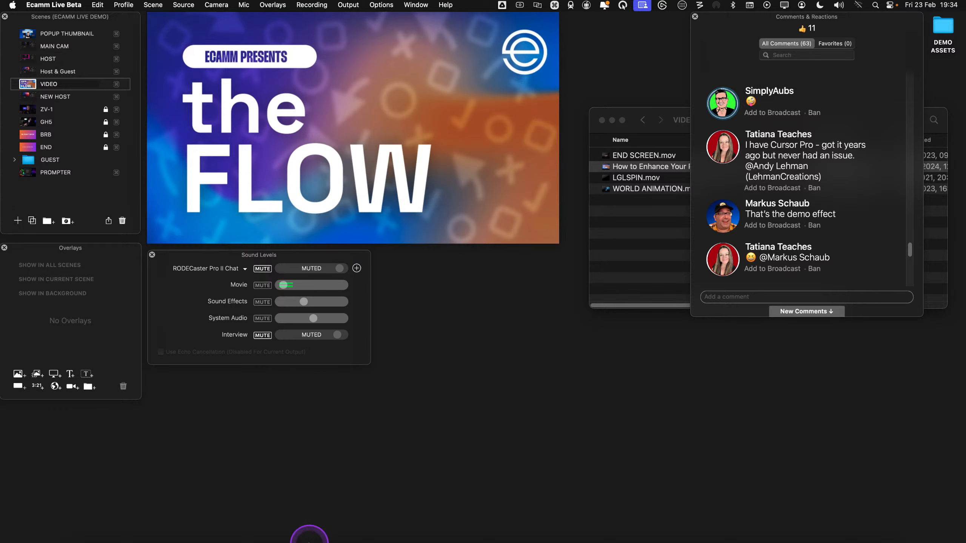
{"action": "mouse_move", "coordinate": [306, 540]}
{"action": "key", "text": "Down"}
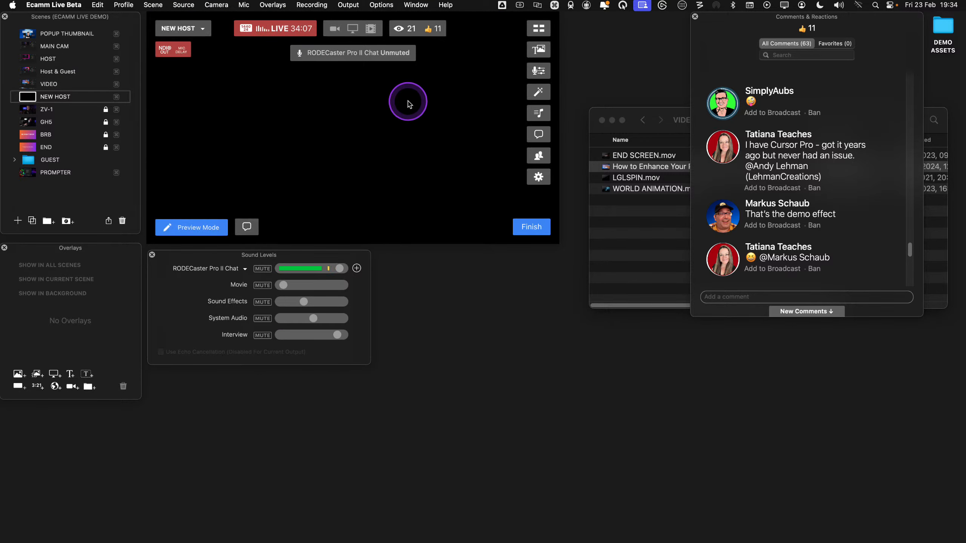
Create a new scene directly below the Host & Guest scene and name it VIDEO NO SOUND
{"action": "left_click", "coordinate": [29, 60]}
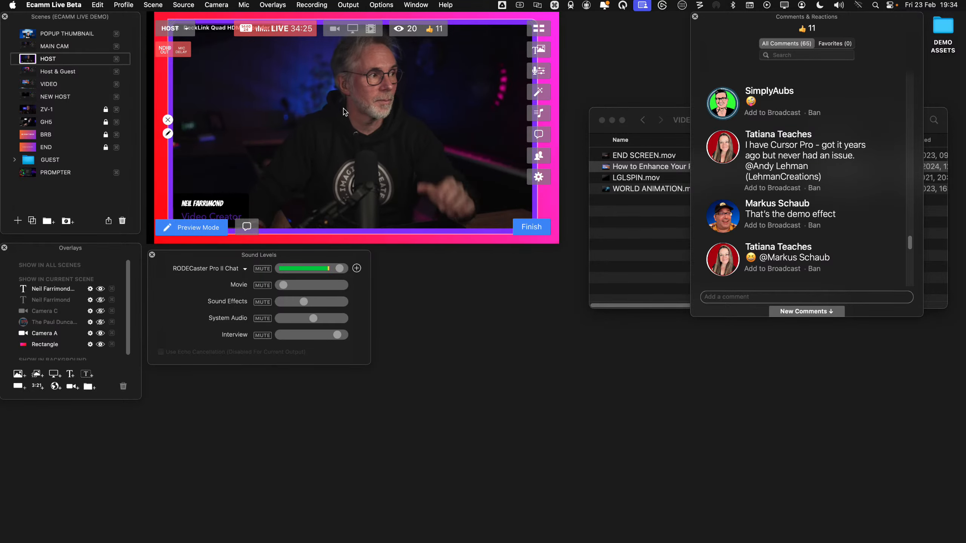
{"action": "left_click", "coordinate": [28, 72]}
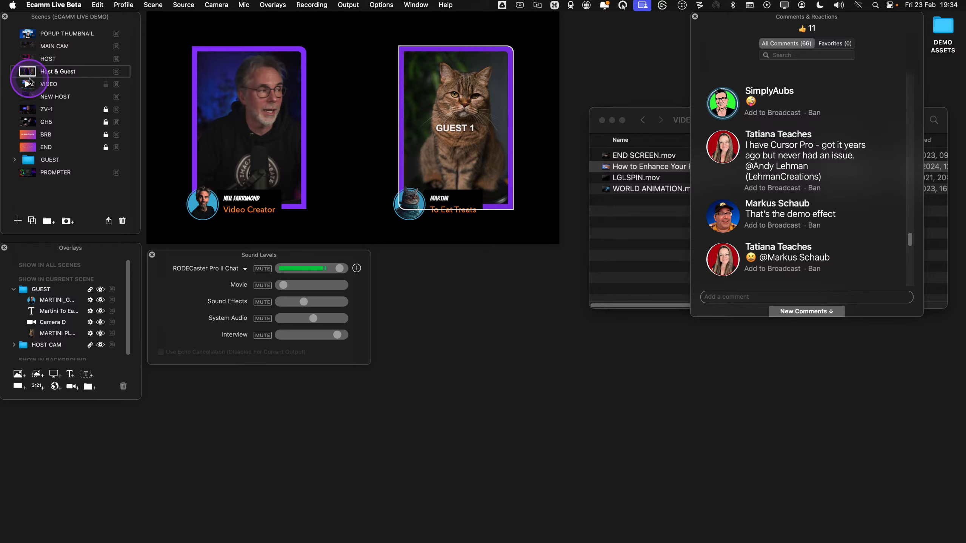
{"action": "left_click", "coordinate": [31, 224]}
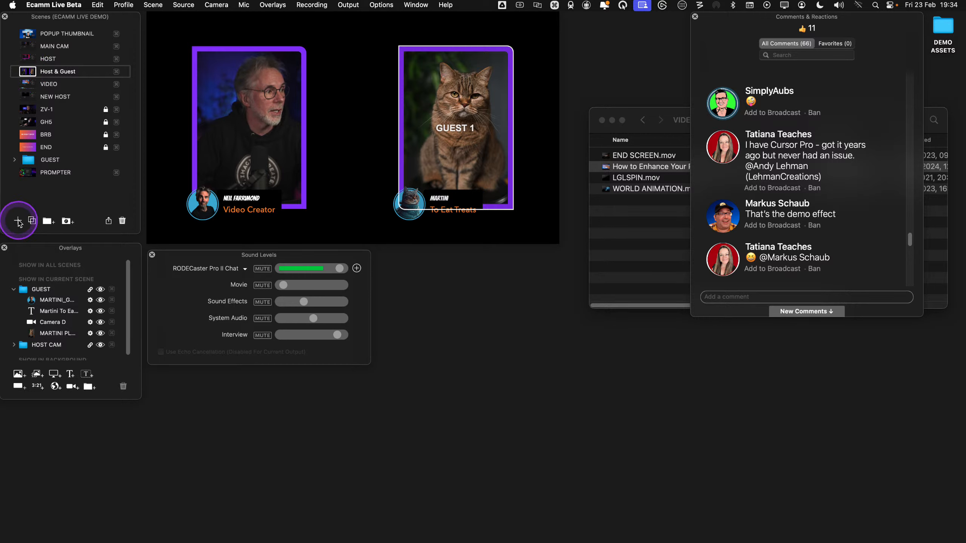
{"action": "type", "text": "V"}
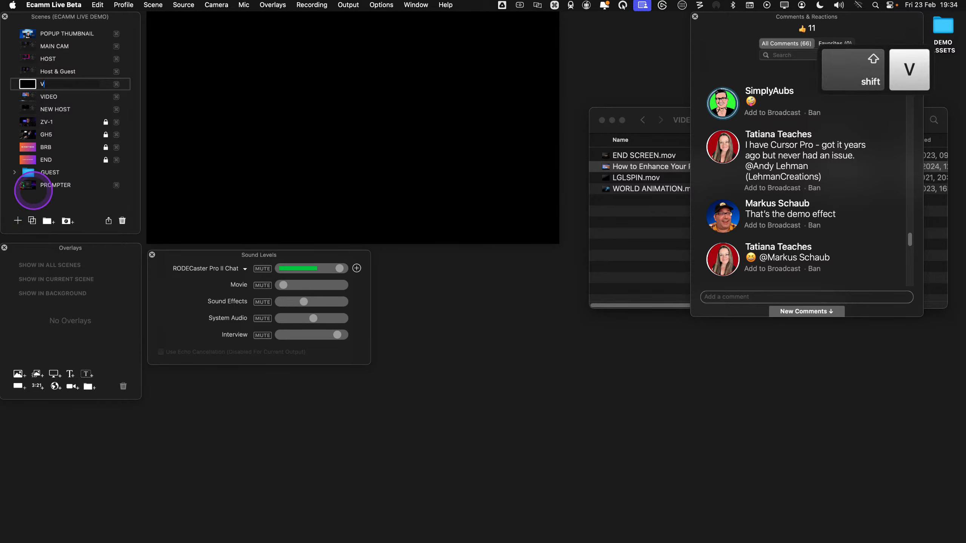
{"action": "type", "text": "IDEO NO SOUND"}
{"action": "mouse_move", "coordinate": [304, 216]}
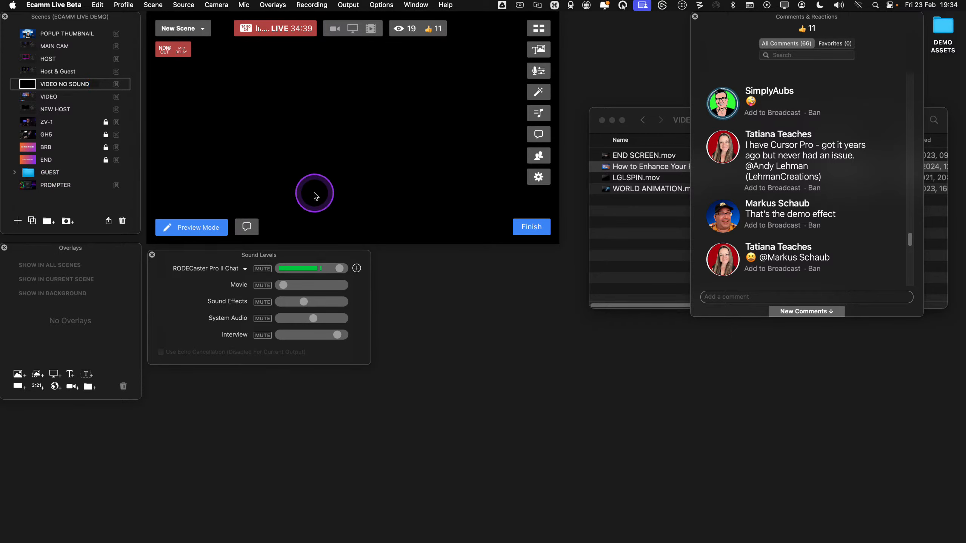
Add the How to Enhance Your Podcast Audio The Flow.mp4 file to the scene as an animated overlay
{"action": "left_click", "coordinate": [655, 203]}
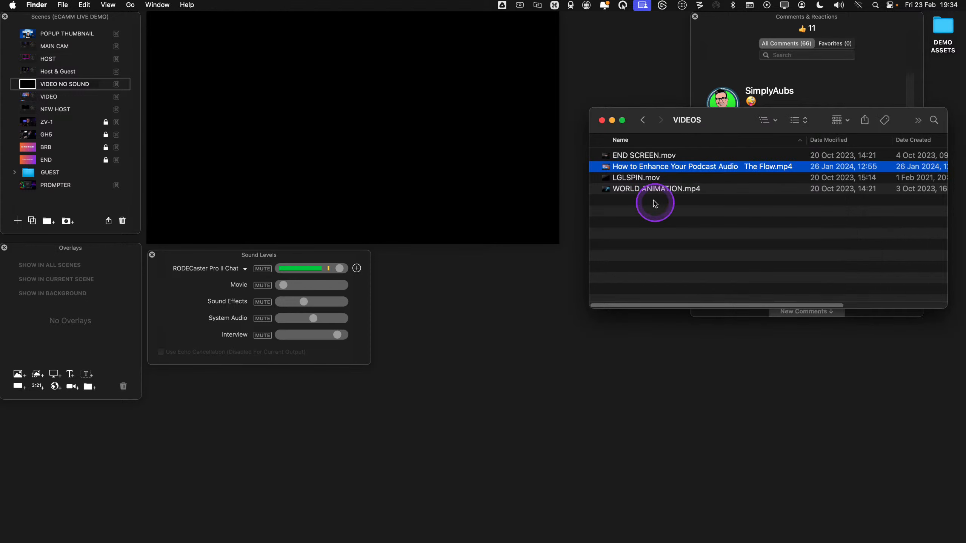
{"action": "left_click_drag", "start_coordinate": [630, 166], "coordinate": [95, 284]}
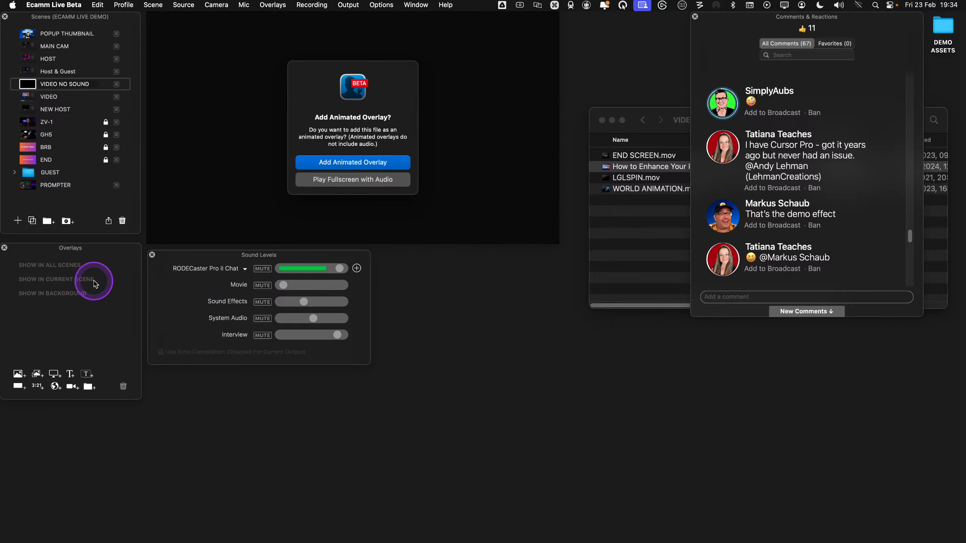
{"action": "left_click", "coordinate": [368, 169]}
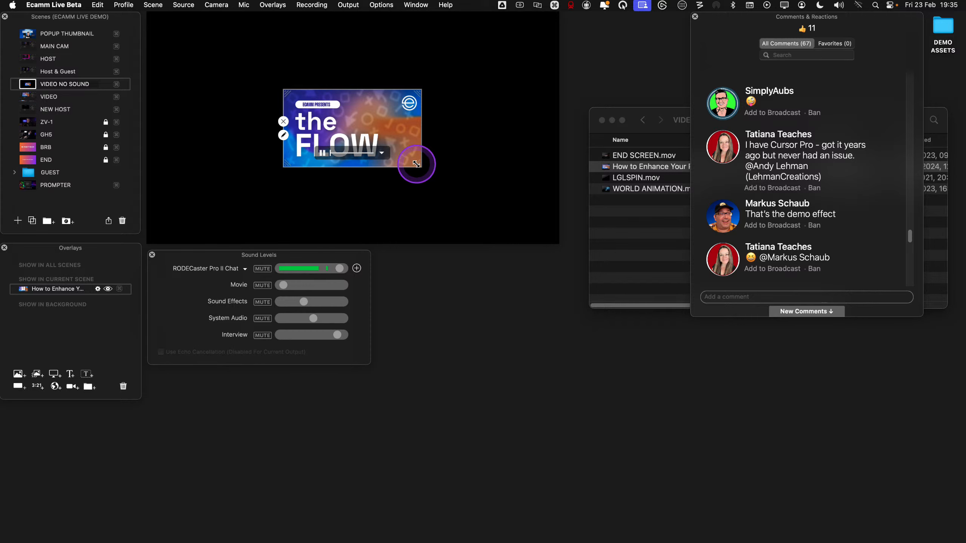
Enlarge the video overlay and reposition it so it covers most of the scene
{"action": "left_click_drag", "start_coordinate": [416, 164], "coordinate": [446, 181]}
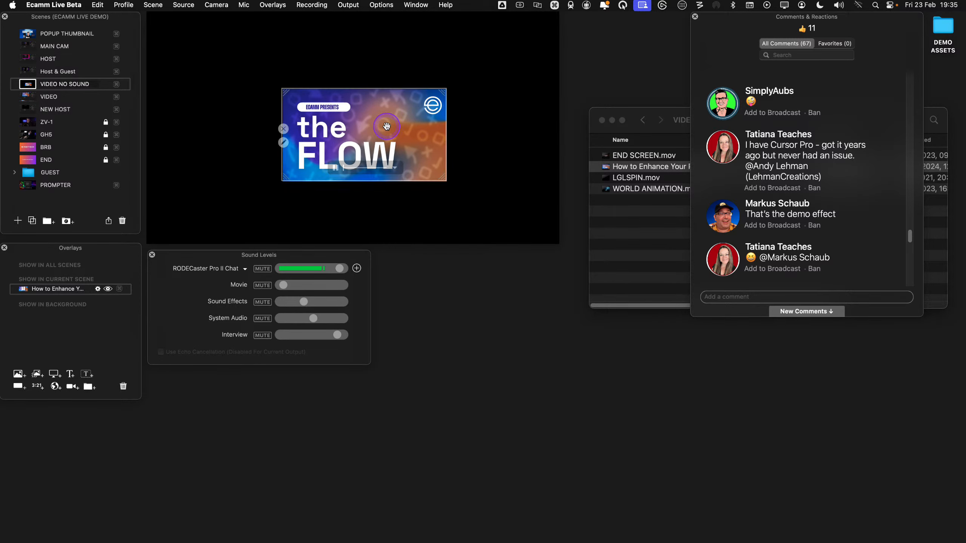
{"action": "left_click_drag", "start_coordinate": [386, 126], "coordinate": [273, 81]}
{"action": "left_click_drag", "start_coordinate": [331, 133], "coordinate": [474, 233]}
{"action": "left_click_drag", "start_coordinate": [403, 170], "coordinate": [412, 146]}
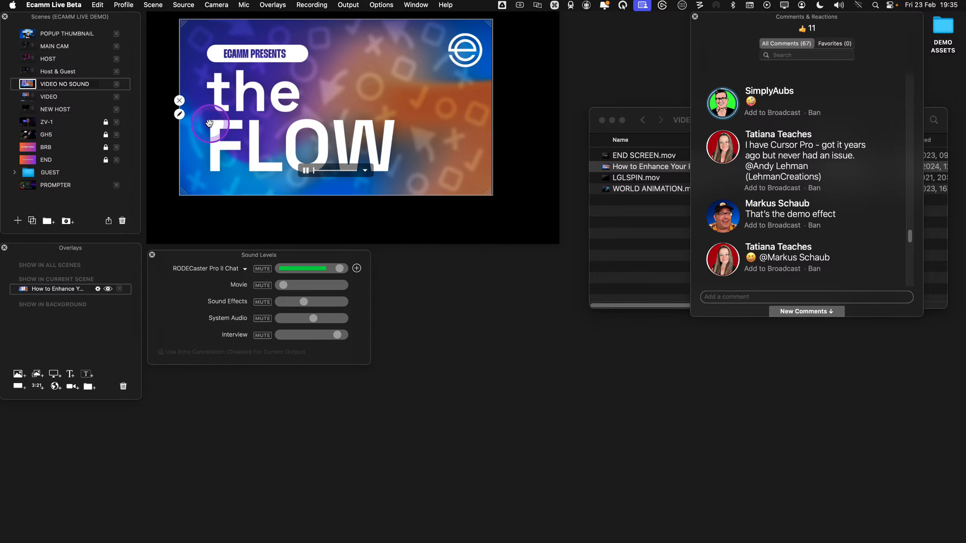
Increase the overlay's corner radius slightly and give it a Color border
{"action": "left_click", "coordinate": [180, 114]}
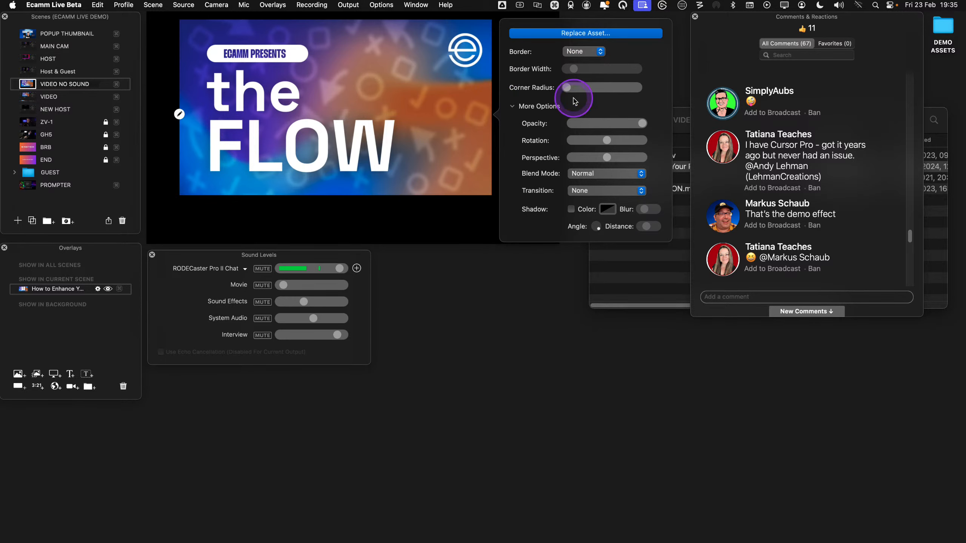
{"action": "left_click_drag", "start_coordinate": [569, 93], "coordinate": [584, 91]}
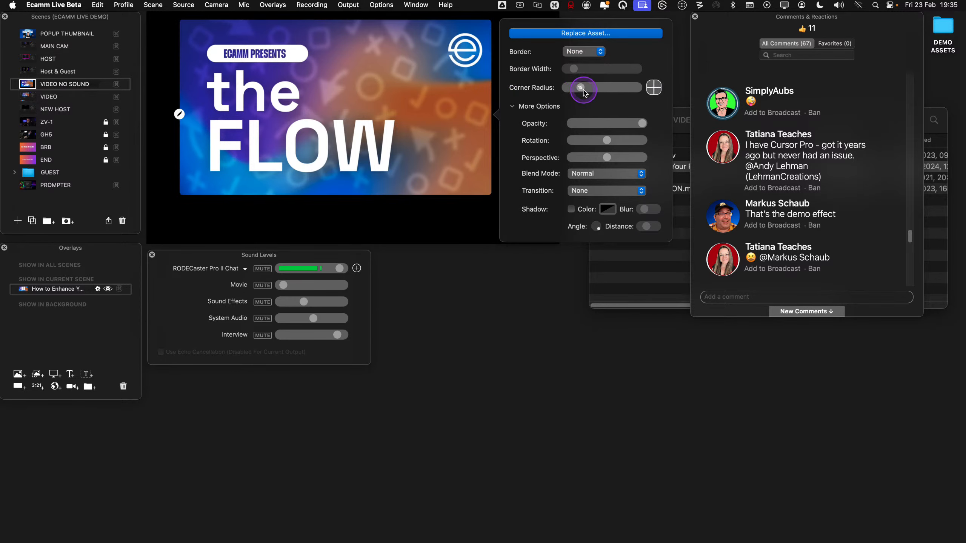
{"action": "left_click", "coordinate": [580, 57]}
{"action": "left_click", "coordinate": [581, 64]}
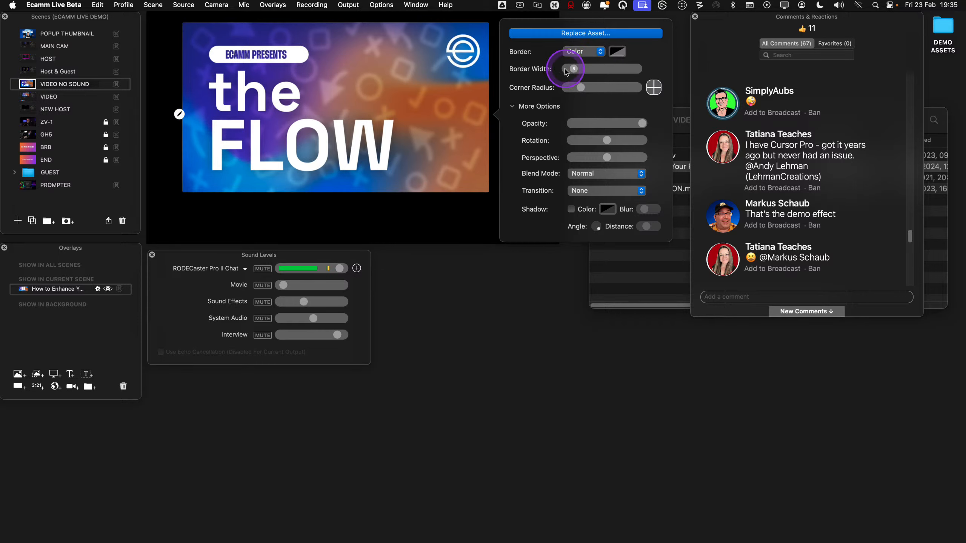
Try a Gradient border on the video overlay and return the border type to Color
{"action": "left_click", "coordinate": [614, 53]}
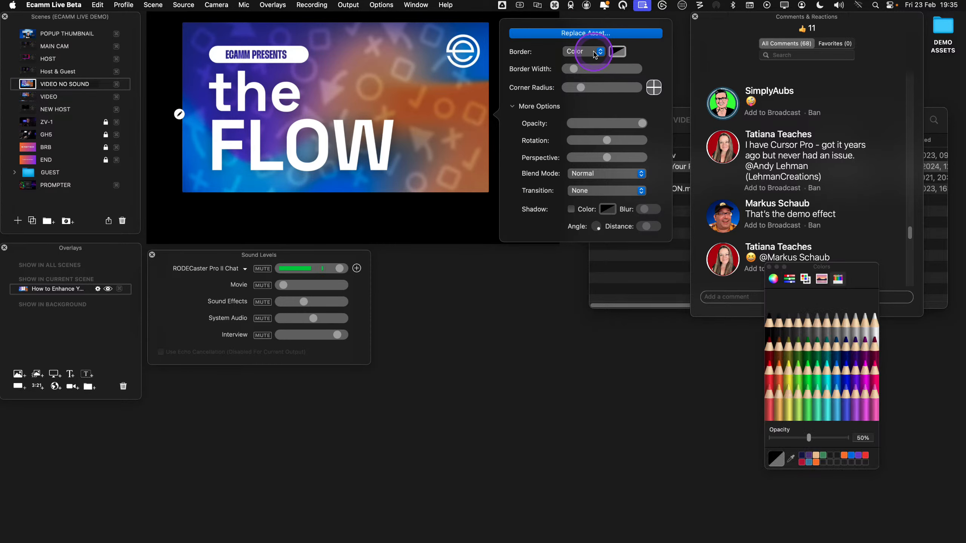
{"action": "left_click", "coordinate": [599, 52]}
{"action": "left_click", "coordinate": [595, 62]}
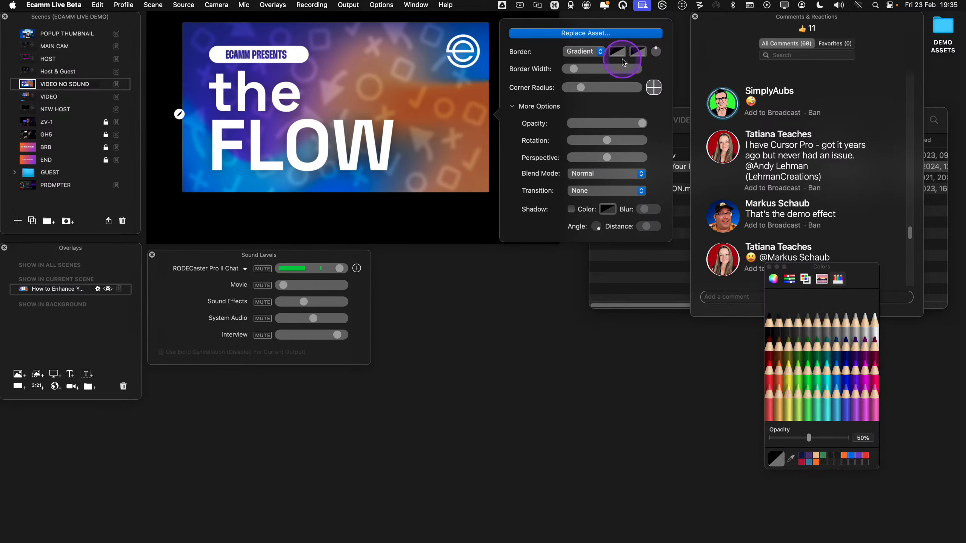
{"action": "left_click", "coordinate": [597, 52]}
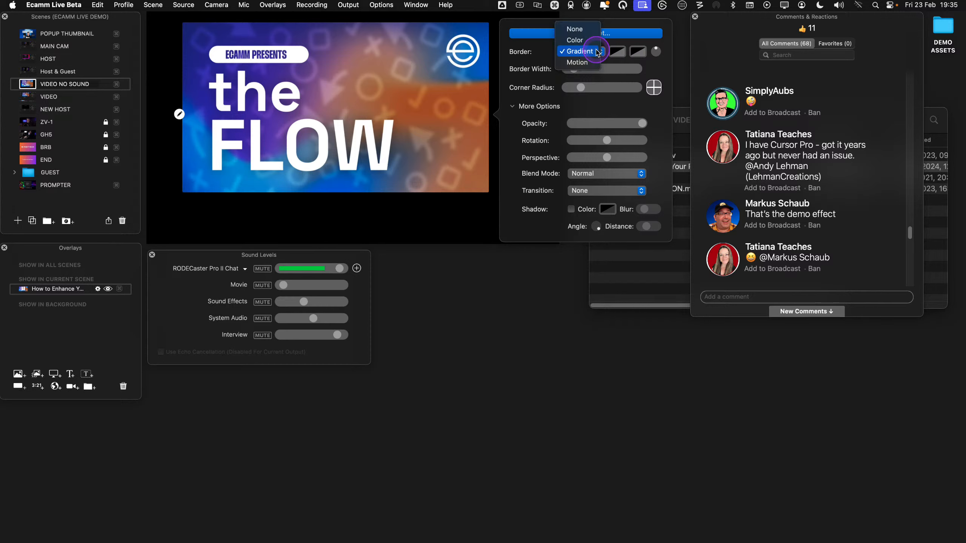
{"action": "left_click", "coordinate": [575, 40]}
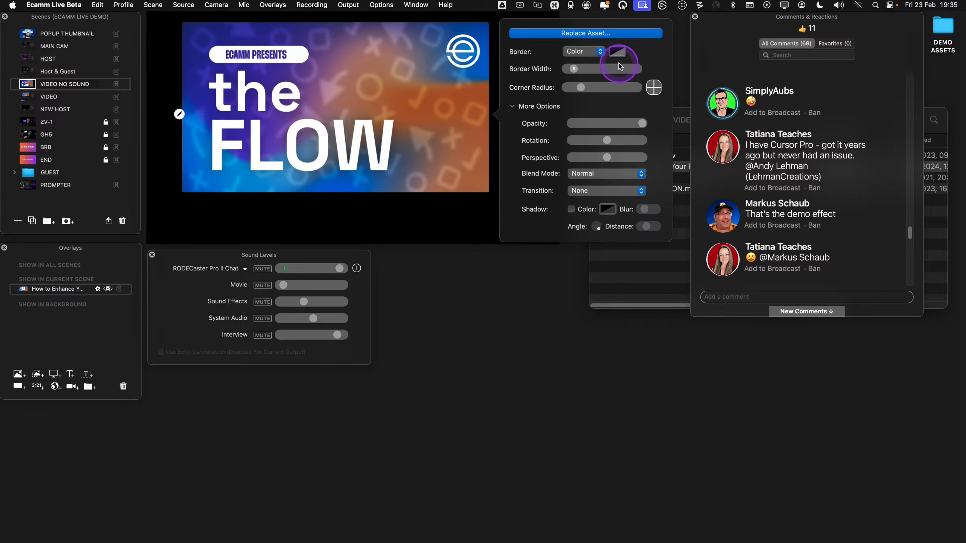
Set the overlay's border color to Tangerine and close its settings
{"action": "left_click", "coordinate": [616, 52]}
{"action": "left_click", "coordinate": [778, 376]}
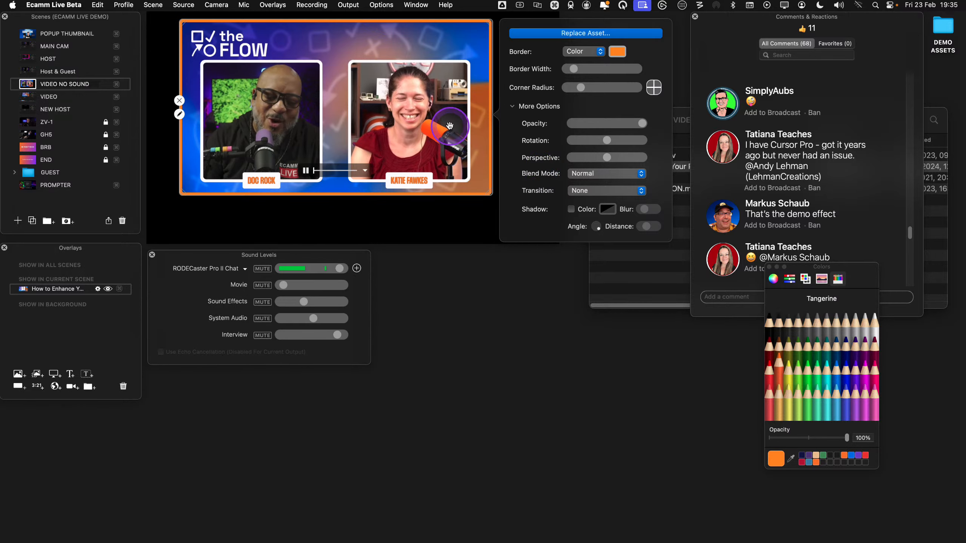
{"action": "left_click", "coordinate": [446, 125]}
Move the bordered video overlay toward the center of the scene and shrink it slightly
{"action": "left_click_drag", "start_coordinate": [461, 127], "coordinate": [482, 141]}
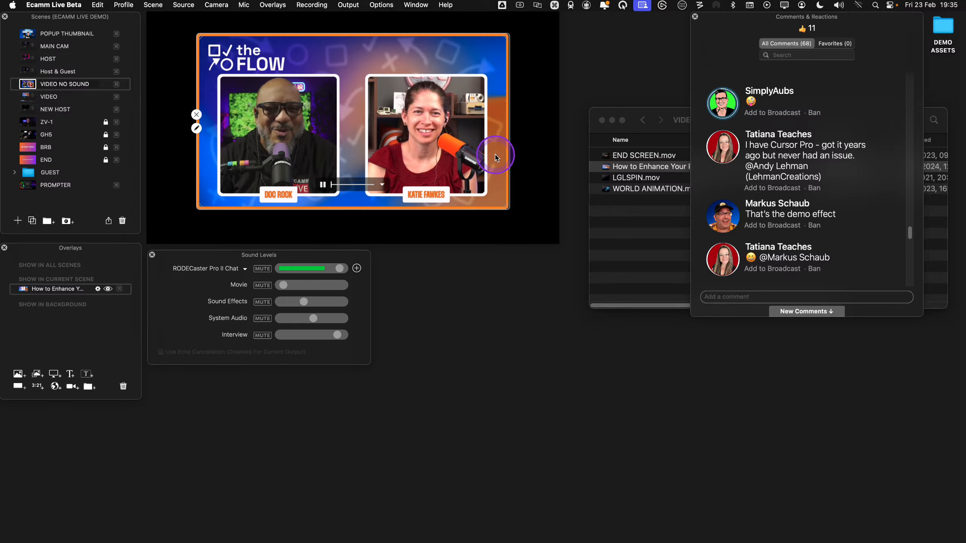
{"action": "left_click_drag", "start_coordinate": [506, 208], "coordinate": [473, 208]}
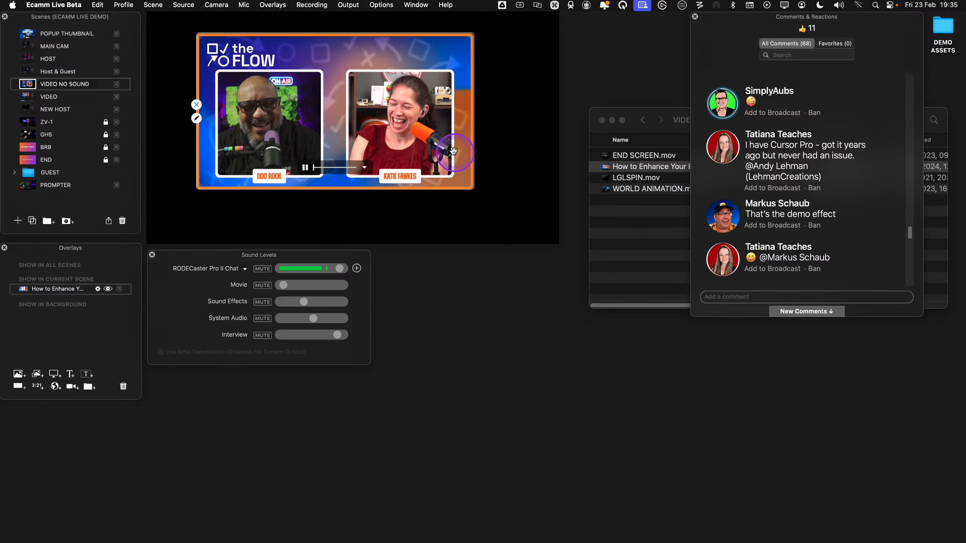
Hide the mp4 video overlay and delete it from the VIDEO NO SOUND scene
{"action": "left_click", "coordinate": [196, 105]}
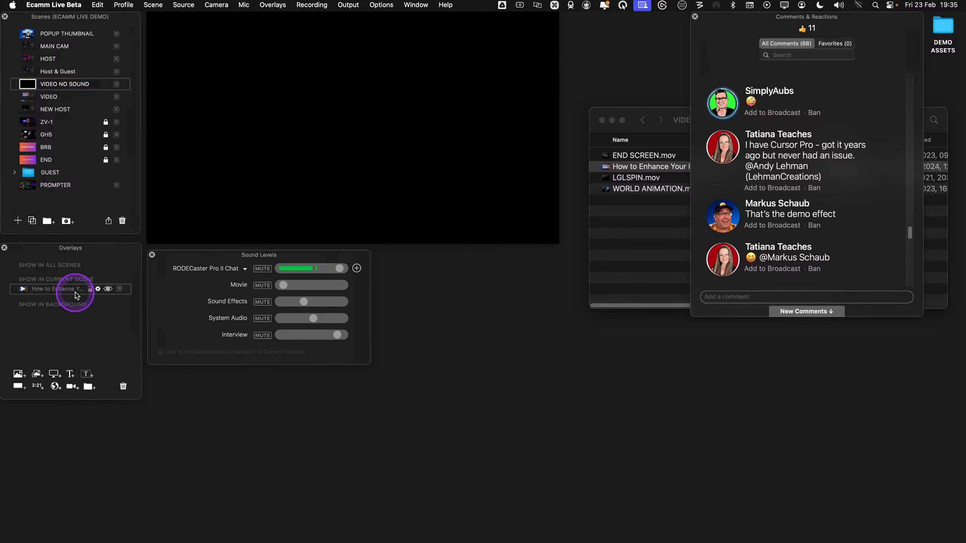
{"action": "left_click", "coordinate": [123, 386]}
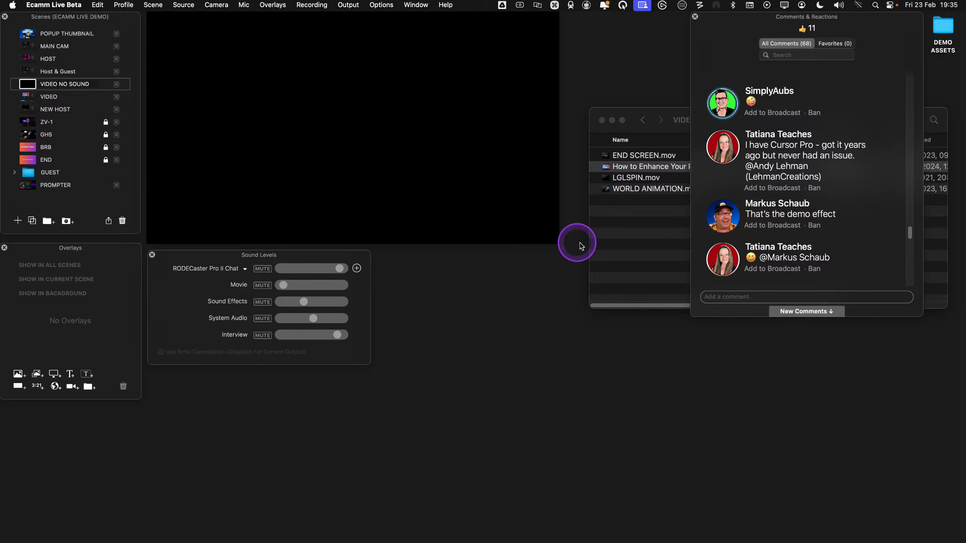
Add How to Enhance Your Podcast Audio The Flow.webm from the WEBm folder in DEMO ASSETS to the scene
{"action": "left_click", "coordinate": [697, 231]}
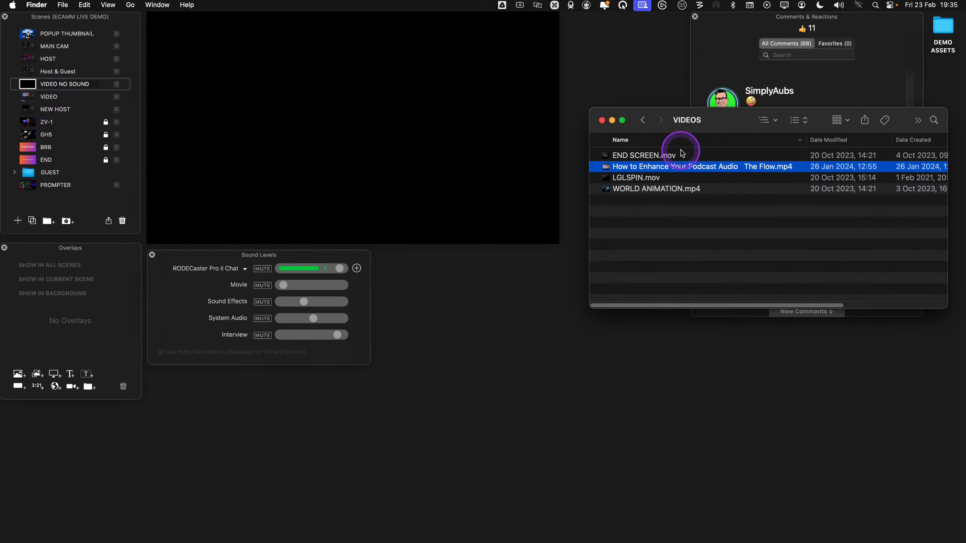
{"action": "left_click", "coordinate": [640, 121]}
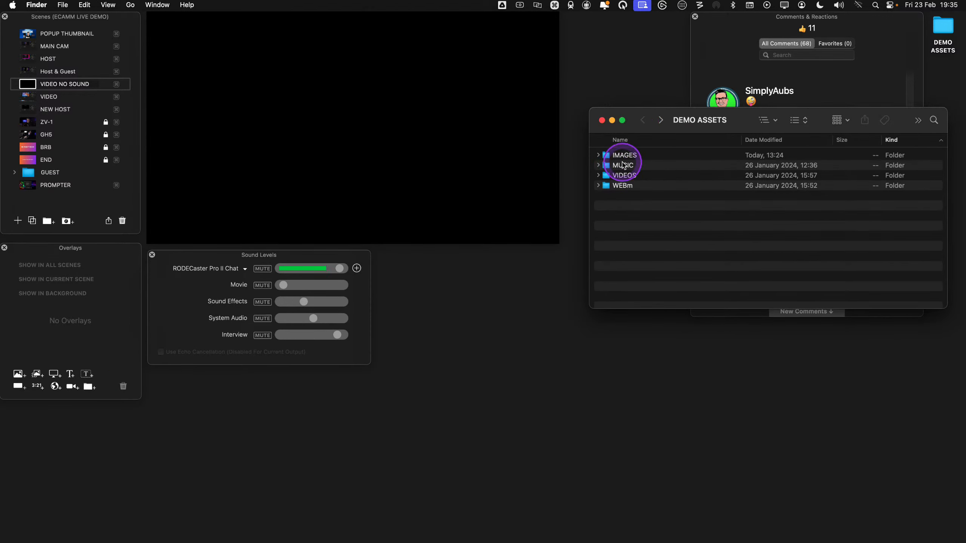
{"action": "double_click", "coordinate": [623, 185]}
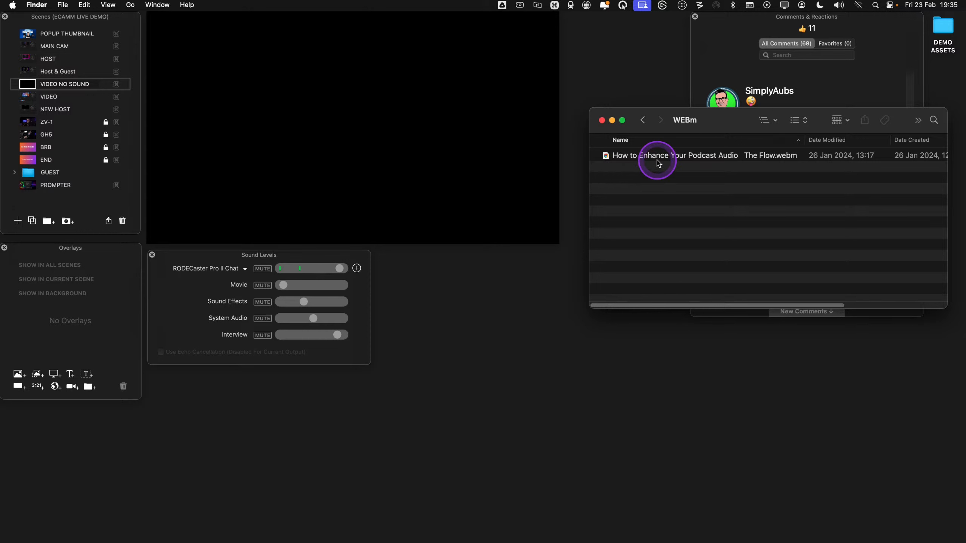
{"action": "left_click", "coordinate": [659, 160]}
{"action": "left_click_drag", "start_coordinate": [674, 160], "coordinate": [433, 135]}
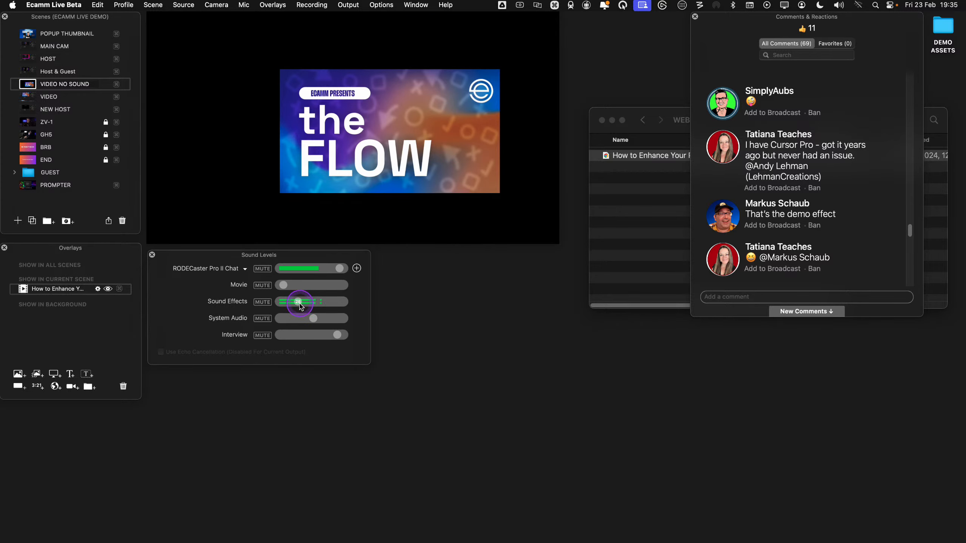
Move the WebM overlay up and to the left, give it a Color border, and slightly round its corners
{"action": "left_click_drag", "start_coordinate": [375, 164], "coordinate": [332, 152]}
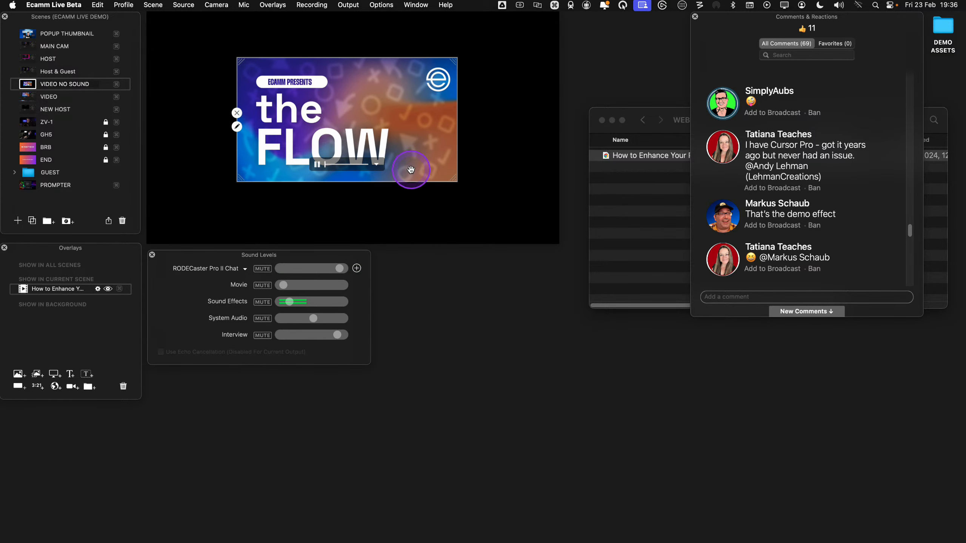
{"action": "left_click", "coordinate": [238, 127]}
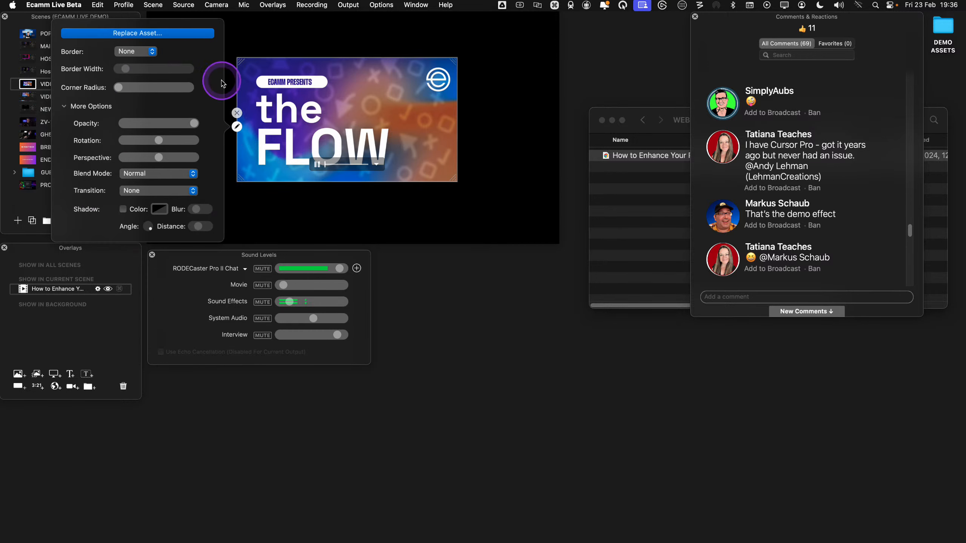
{"action": "left_click", "coordinate": [140, 52]}
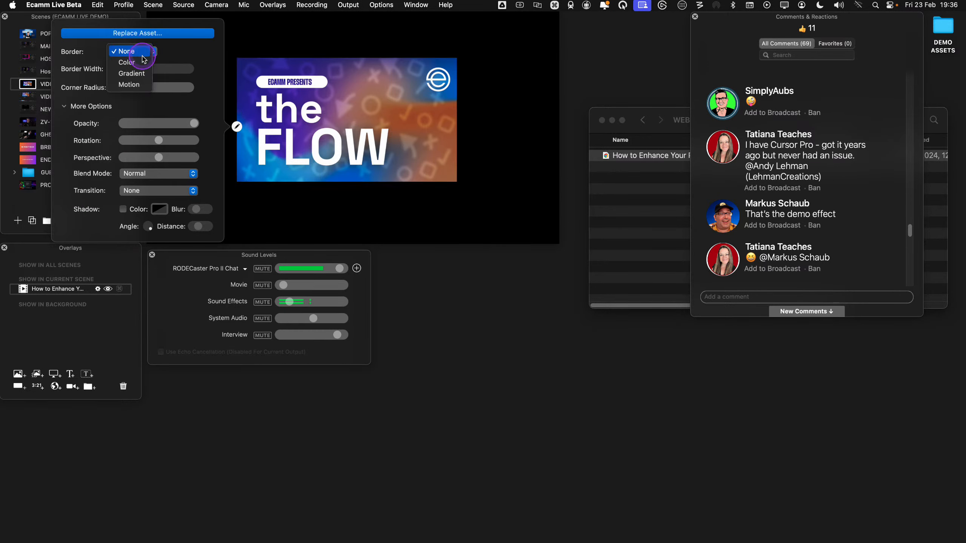
{"action": "left_click", "coordinate": [146, 63]}
{"action": "left_click_drag", "start_coordinate": [123, 89], "coordinate": [135, 90]}
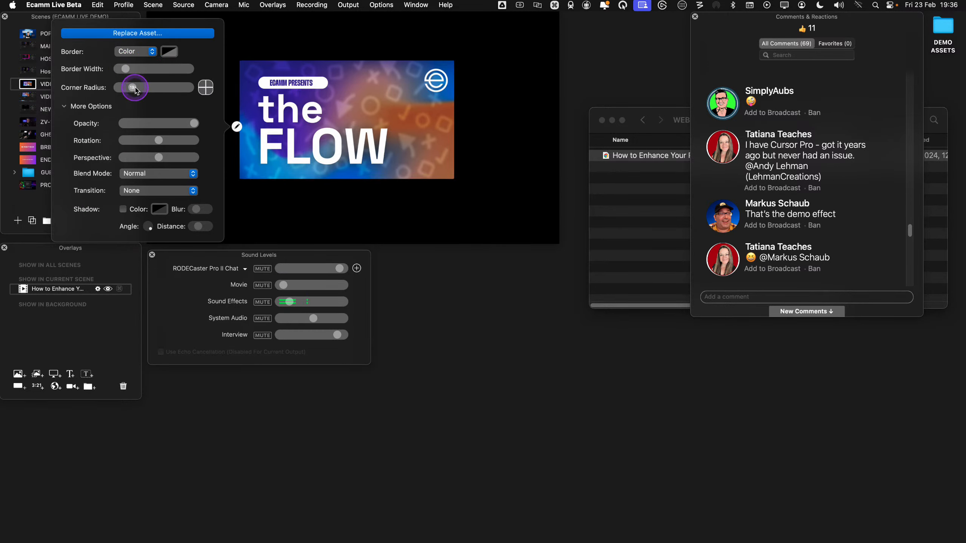
Set the WebM overlay's border color to Tangerine and move the overlay to the right in the scene
{"action": "left_click", "coordinate": [167, 52]}
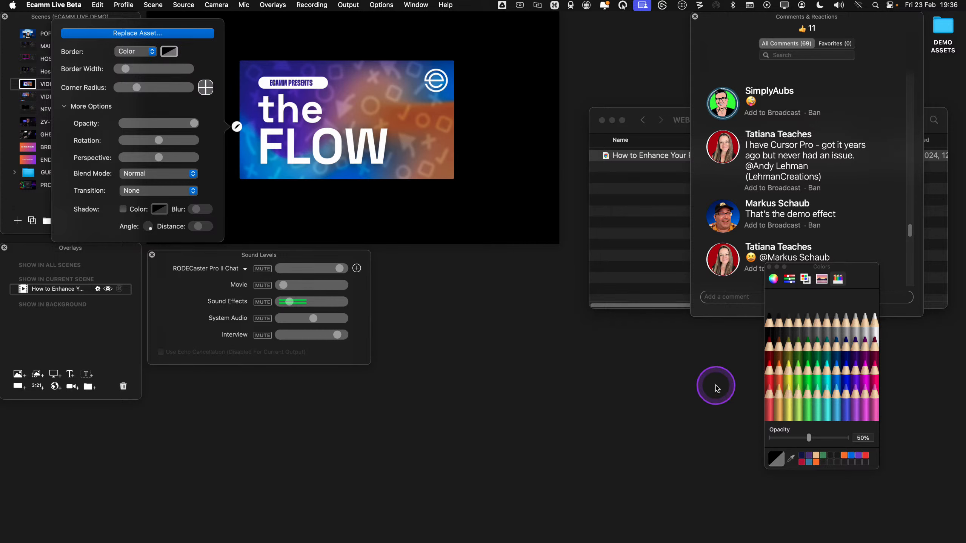
{"action": "left_click", "coordinate": [768, 380]}
{"action": "left_click", "coordinate": [777, 377]}
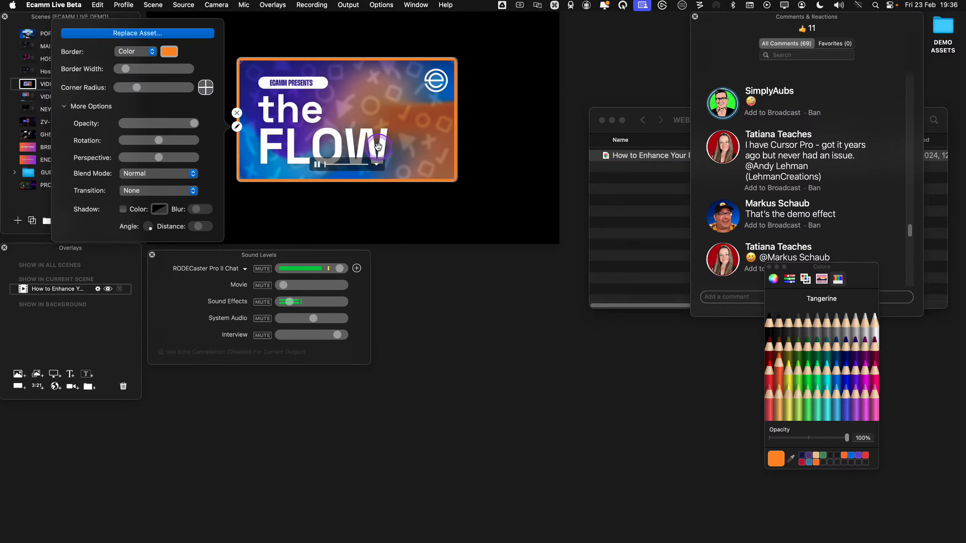
{"action": "left_click_drag", "start_coordinate": [378, 150], "coordinate": [435, 160]}
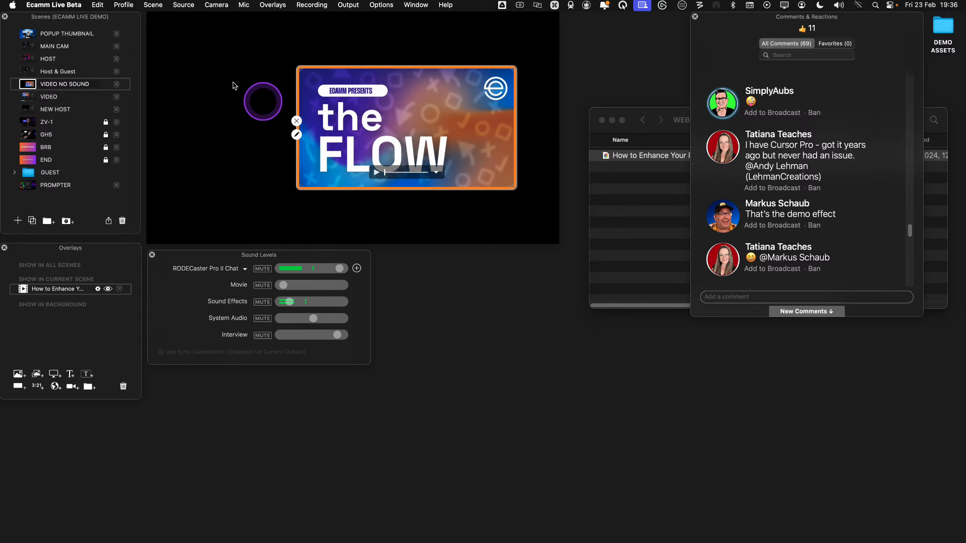
Switch to the MAIN CAM scene and select its camera overlay
{"action": "left_click", "coordinate": [42, 46]}
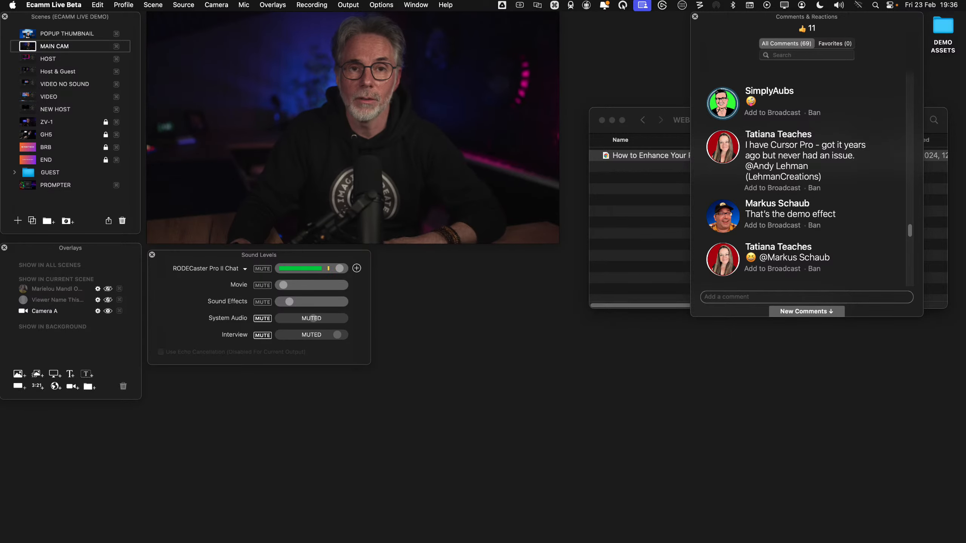
{"action": "mouse_move", "coordinate": [405, 215]}
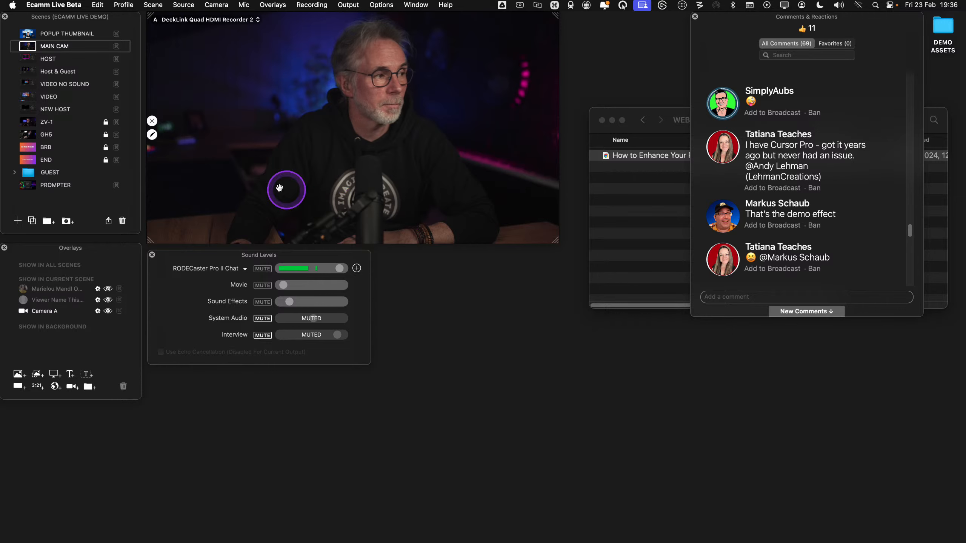
{"action": "left_click", "coordinate": [237, 187]}
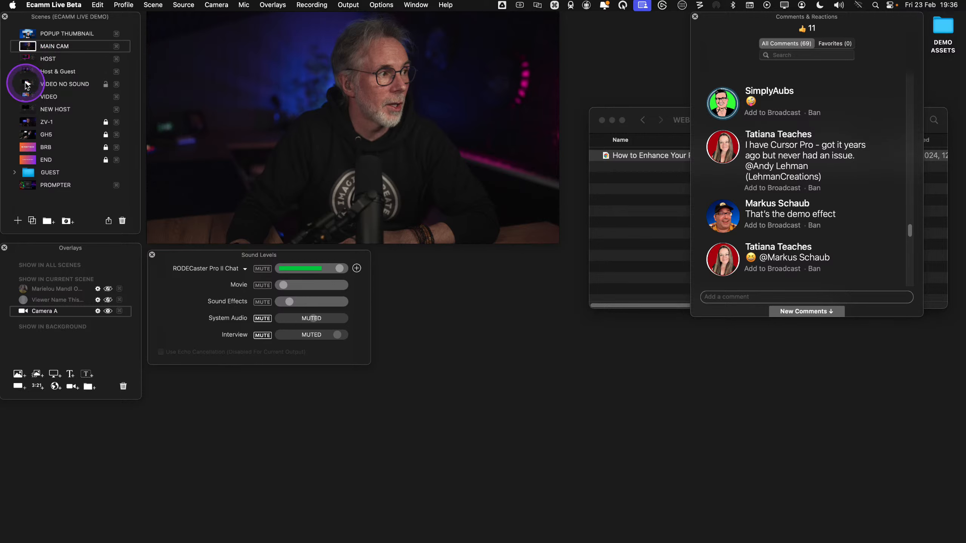
Switch to the HOST scene and shrink the Camera A frame to less than half the scene's width
{"action": "left_click", "coordinate": [25, 59]}
{"action": "left_click", "coordinate": [25, 221]}
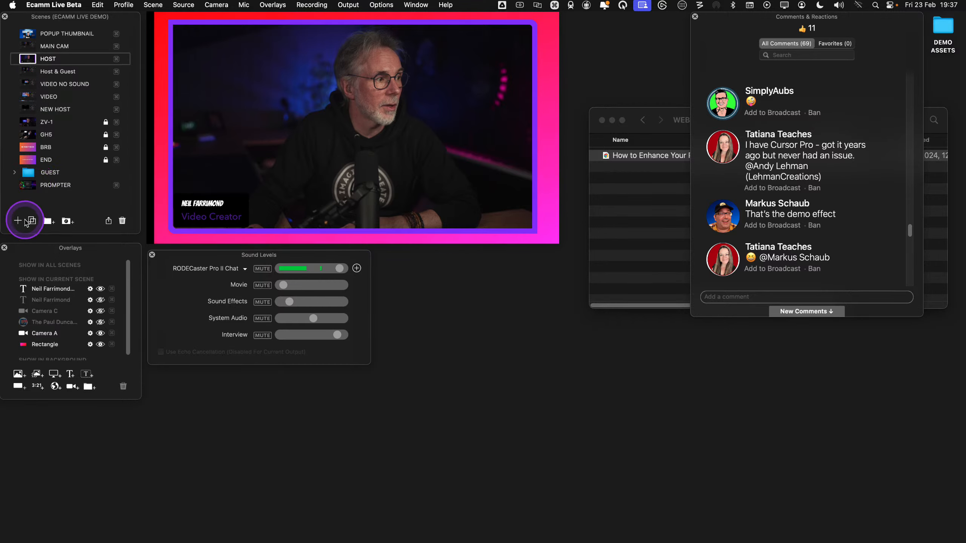
{"action": "mouse_move", "coordinate": [530, 226]}
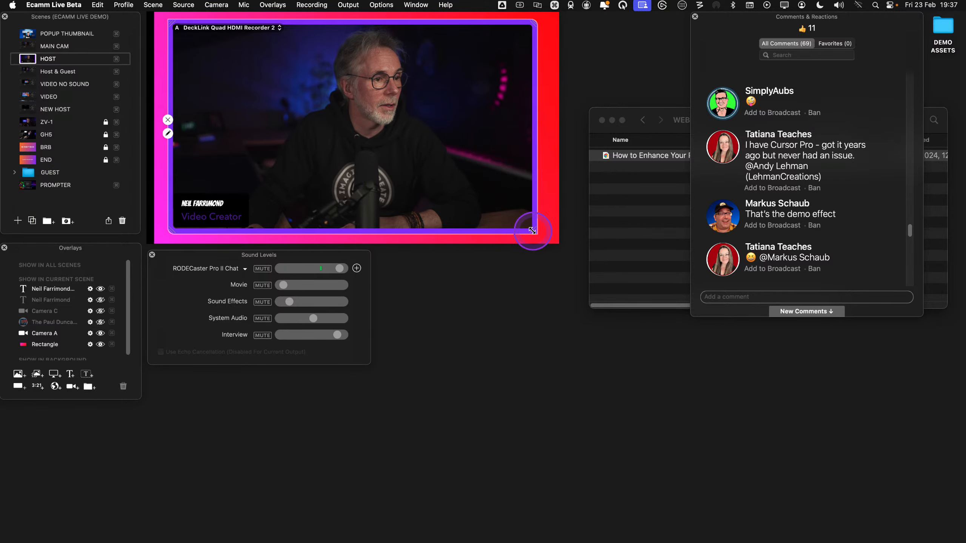
{"action": "left_click_drag", "start_coordinate": [531, 230], "coordinate": [347, 185]}
Hide the host's name title overlay and move the Camera A frame slightly down and to the left
{"action": "mouse_move", "coordinate": [212, 220]}
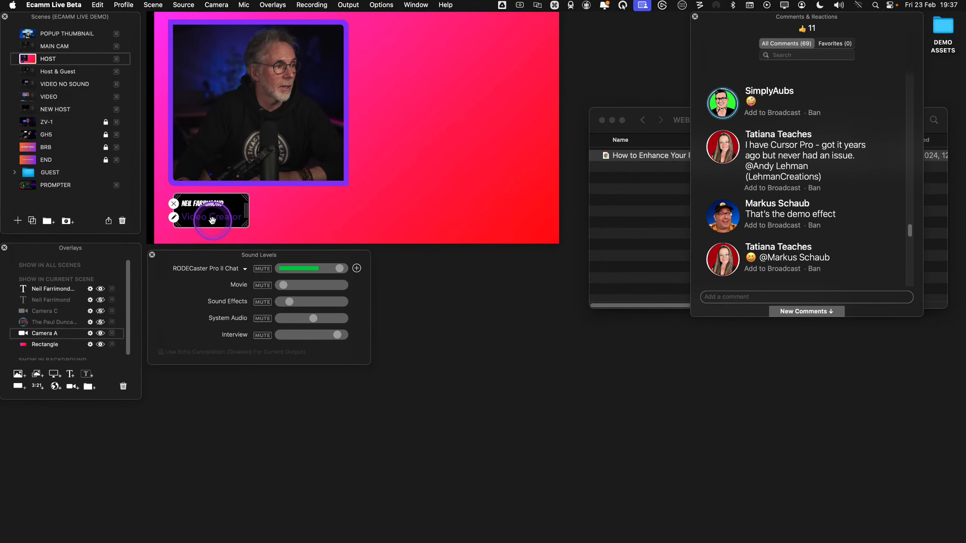
{"action": "left_click", "coordinate": [173, 203]}
{"action": "left_click_drag", "start_coordinate": [258, 141], "coordinate": [245, 154]}
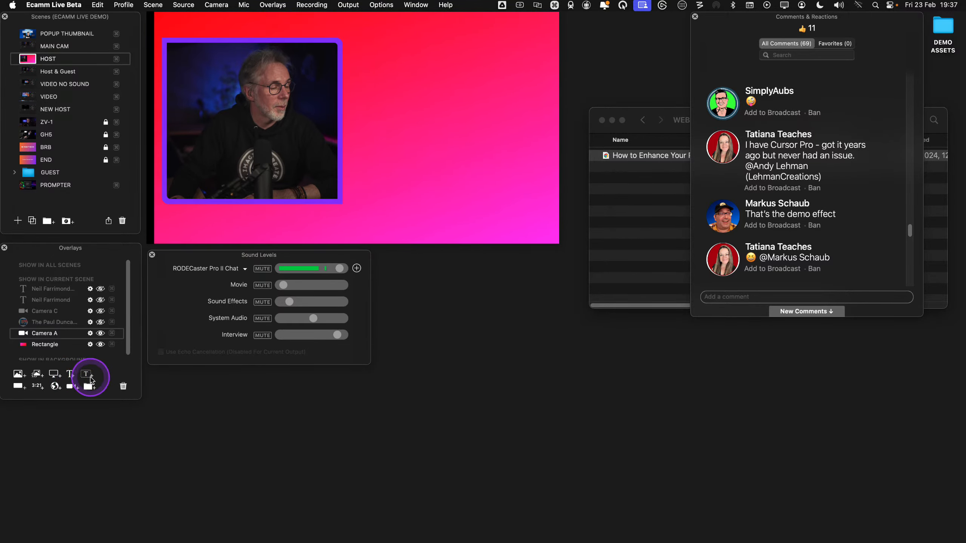
Start a new text box overlay, then switch to TextEdit and copy the Lorem ipsum paragraph
{"action": "left_click", "coordinate": [86, 375]}
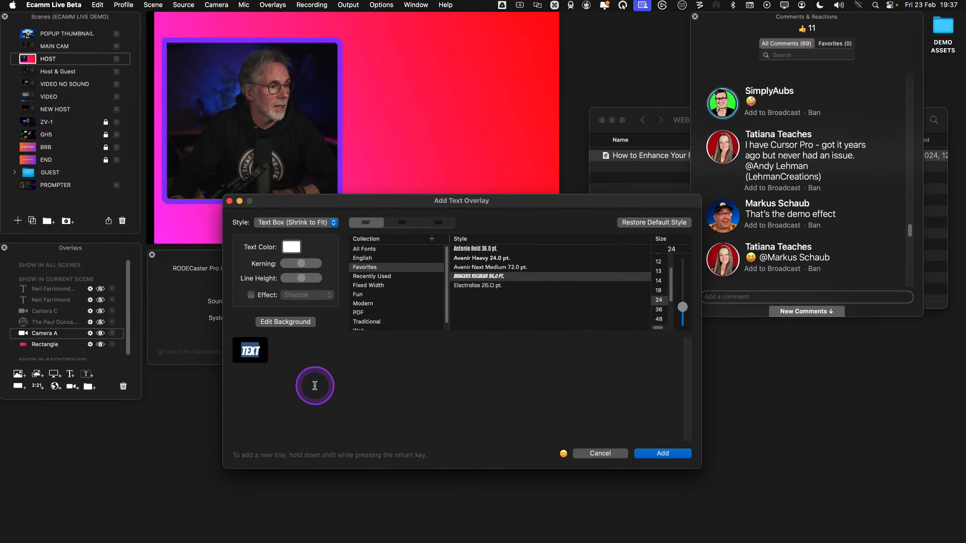
{"action": "mouse_move", "coordinate": [263, 526]}
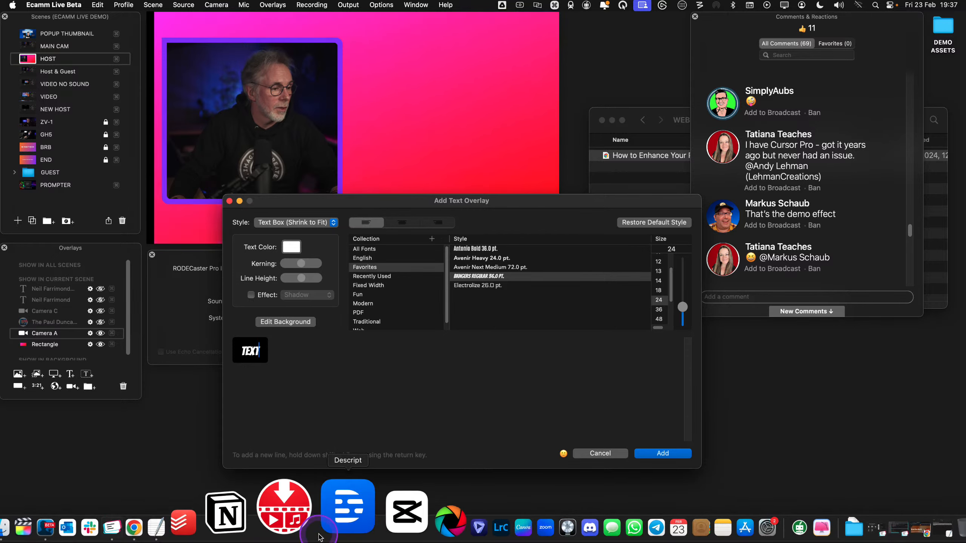
{"action": "left_click", "coordinate": [200, 510]}
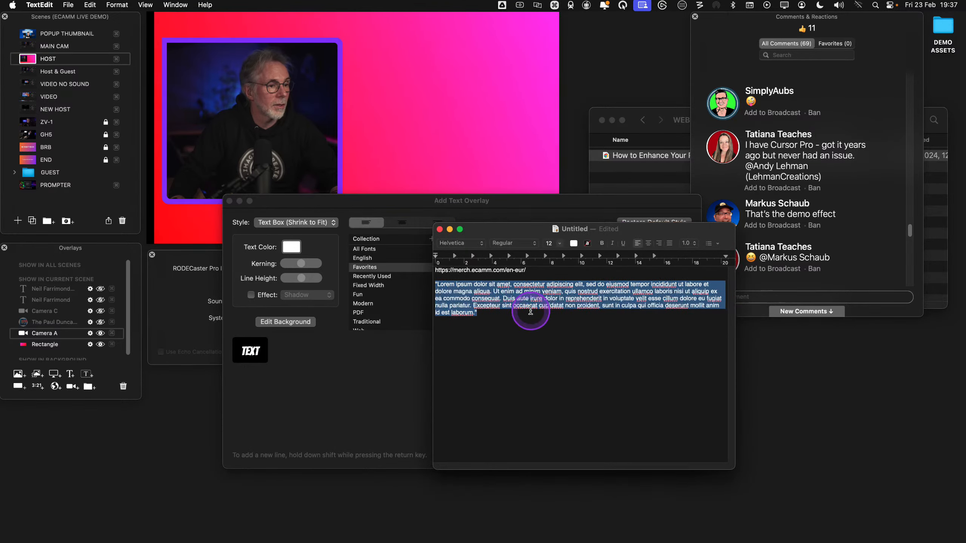
{"action": "left_click", "coordinate": [509, 326]}
{"action": "left_click_drag", "start_coordinate": [509, 326], "coordinate": [432, 281]}
{"action": "key", "text": "super+c"}
Replace the new text overlay's placeholder with the copied Lorem ipsum paragraph and open the text color picker
{"action": "left_click", "coordinate": [342, 361]}
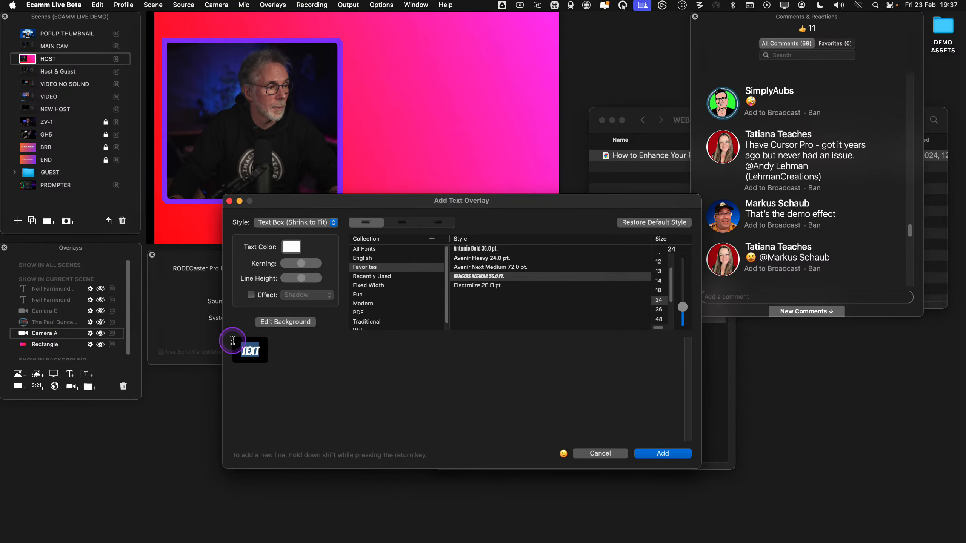
{"action": "key", "text": "super+v"}
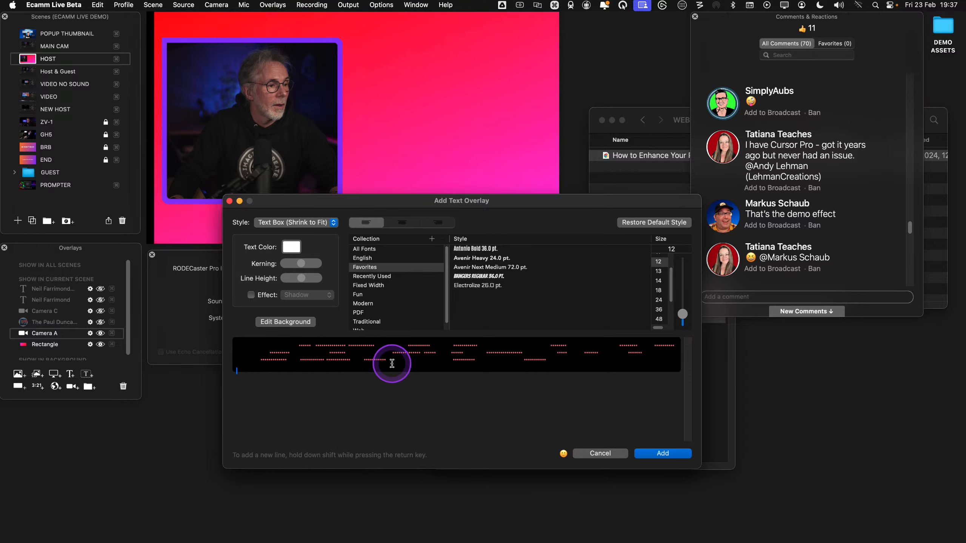
{"action": "key", "text": "super+a"}
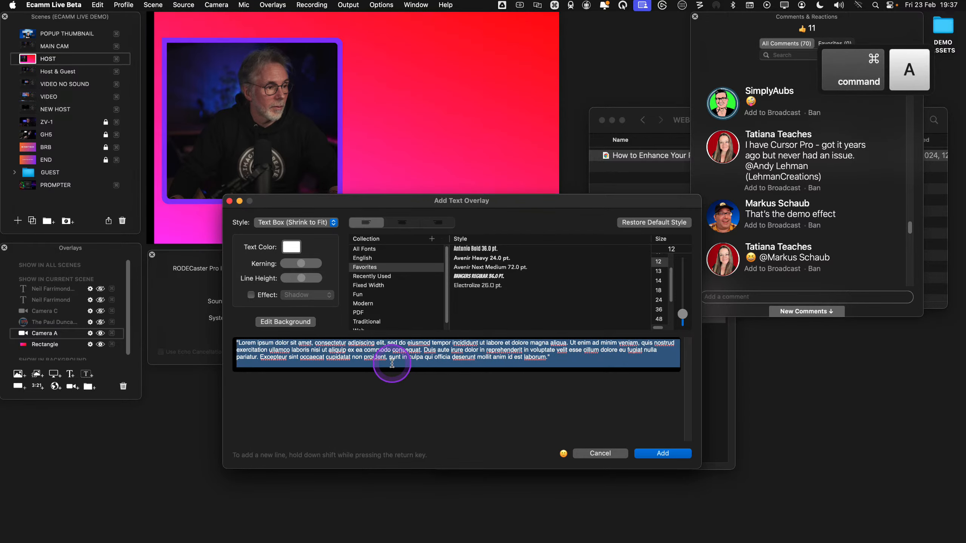
{"action": "left_click", "coordinate": [293, 247]}
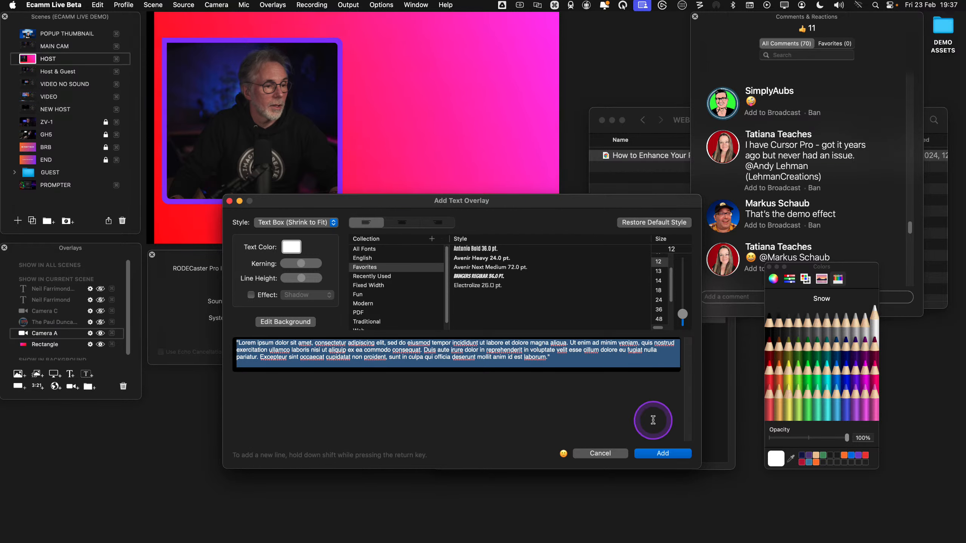
{"action": "left_click", "coordinate": [622, 398]}
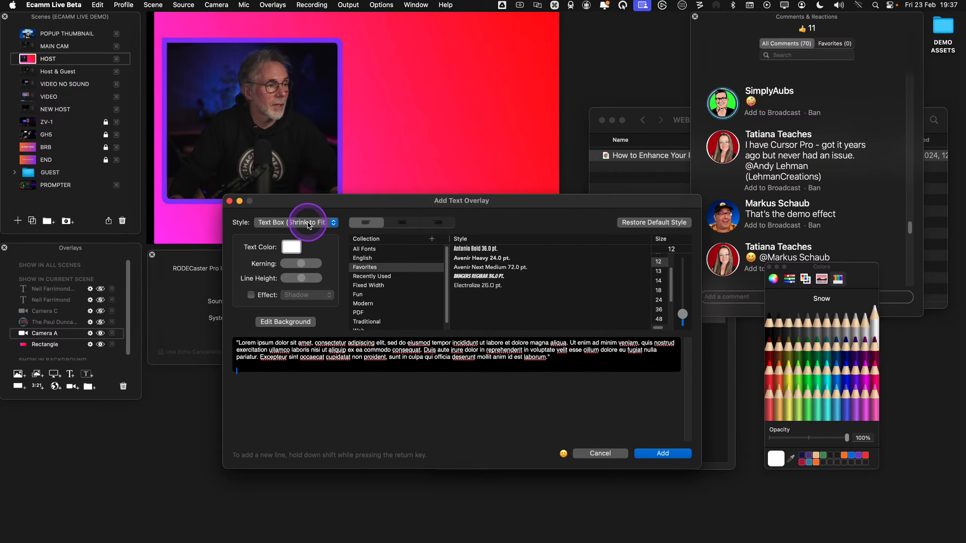
Add the Lorem ipsum text box to the HOST scene, narrowed and placed to the right of the camera frame
{"action": "left_click", "coordinate": [666, 458]}
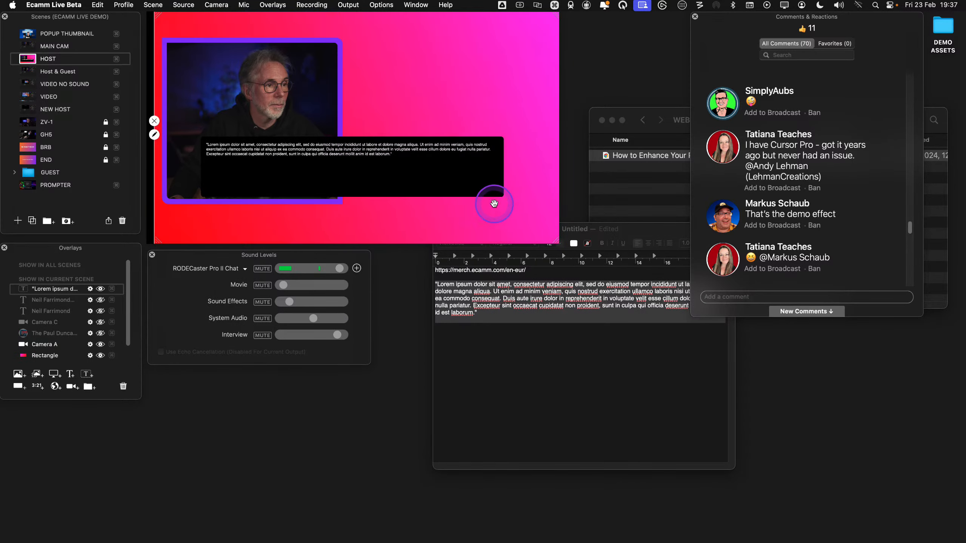
{"action": "left_click_drag", "start_coordinate": [500, 195], "coordinate": [369, 218]}
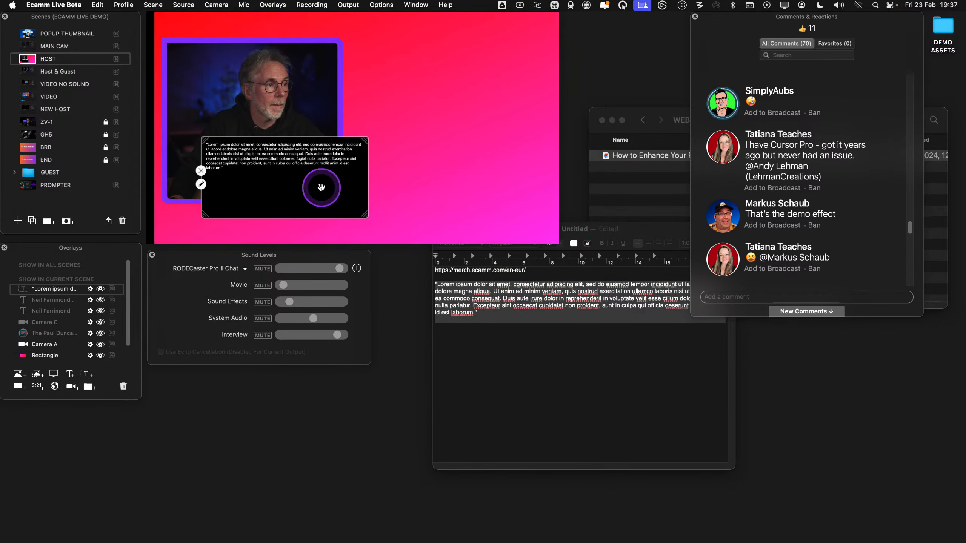
{"action": "left_click_drag", "start_coordinate": [321, 187], "coordinate": [464, 119]}
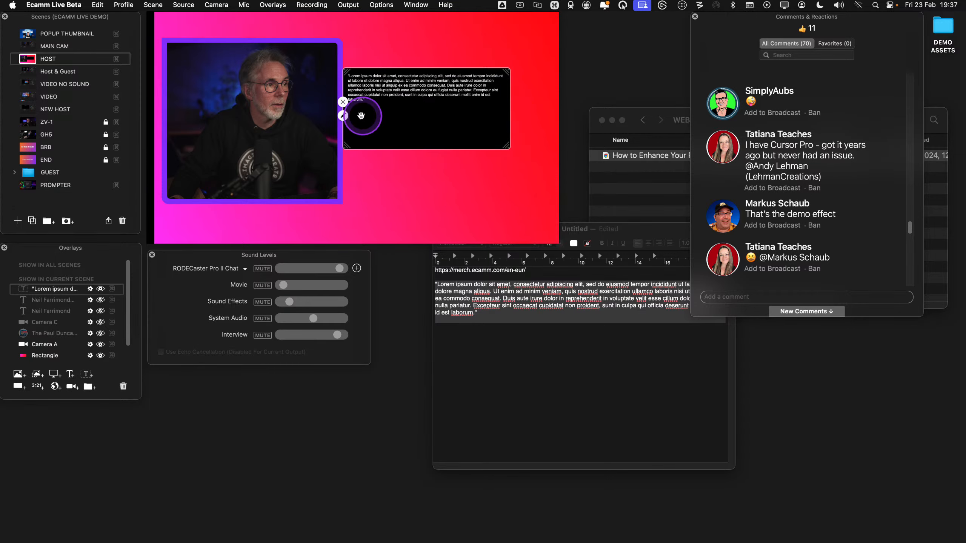
Set the Lorem ipsum overlay's text size to 31 and save the change
{"action": "left_click", "coordinate": [343, 116]}
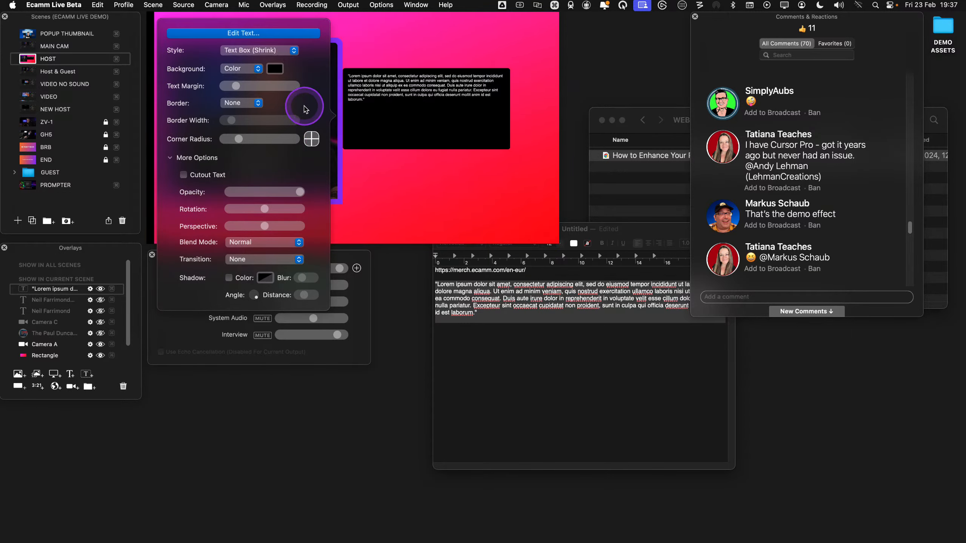
{"action": "left_click", "coordinate": [253, 33]}
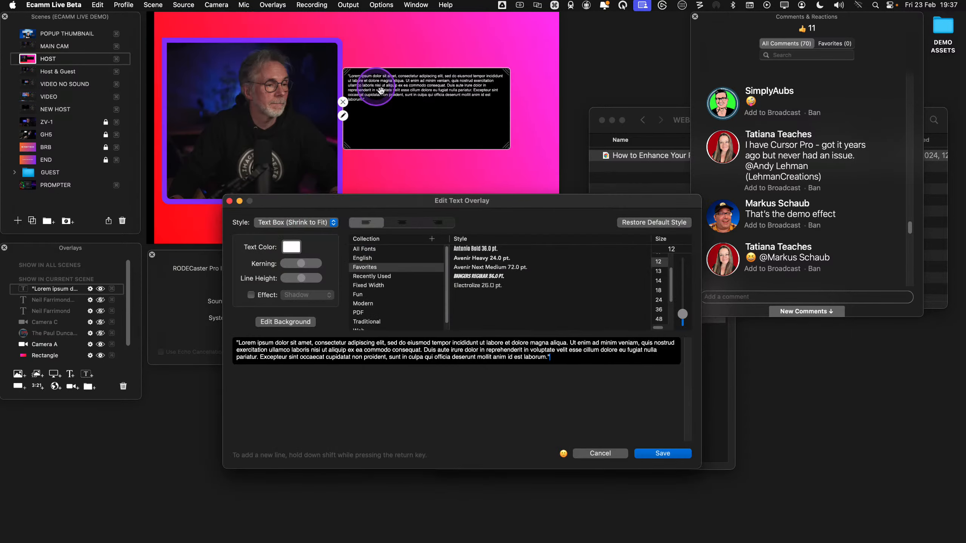
{"action": "left_click_drag", "start_coordinate": [683, 315], "coordinate": [683, 303]}
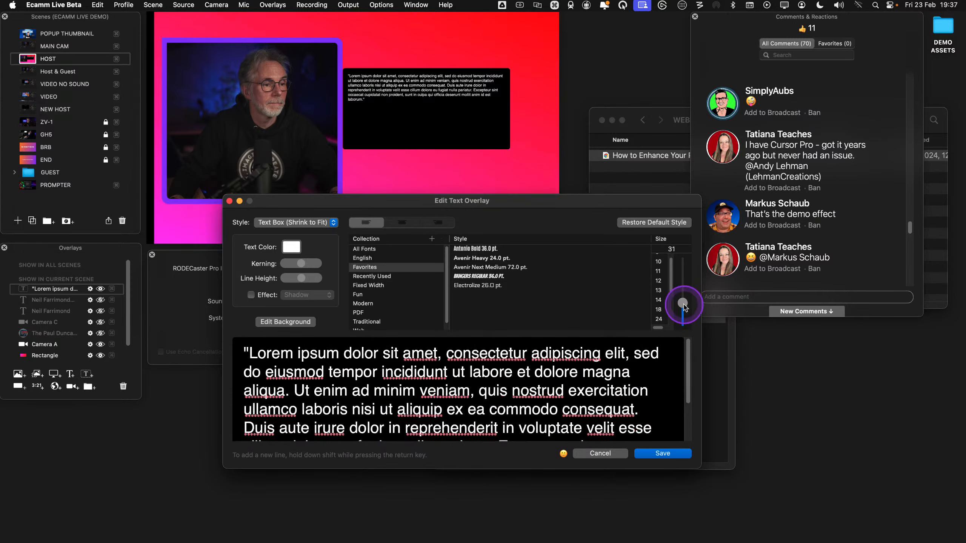
{"action": "left_click", "coordinate": [673, 455]}
Enlarge the Lorem ipsum text box, mainly in height, and center it in the space beside the camera frame
{"action": "mouse_move", "coordinate": [445, 80]}
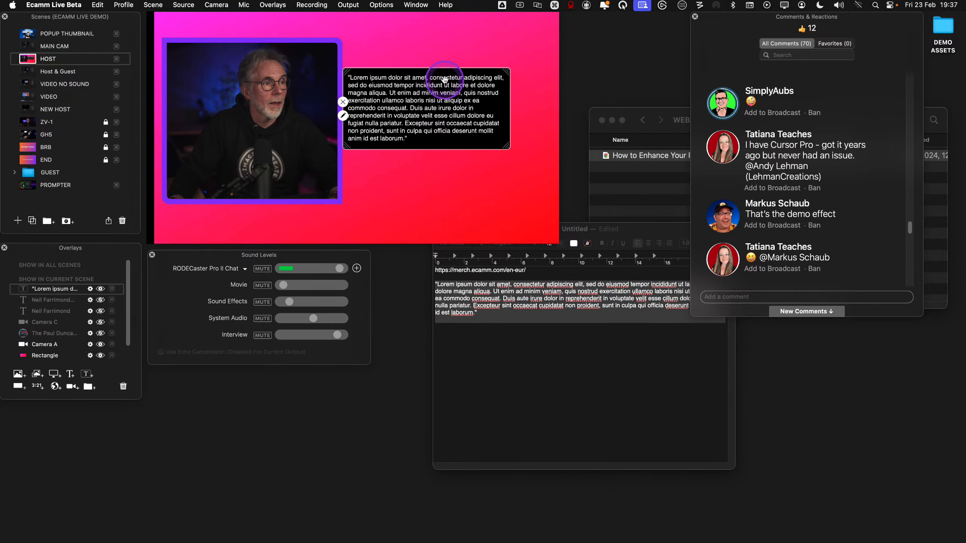
{"action": "left_click_drag", "start_coordinate": [398, 86], "coordinate": [414, 105]}
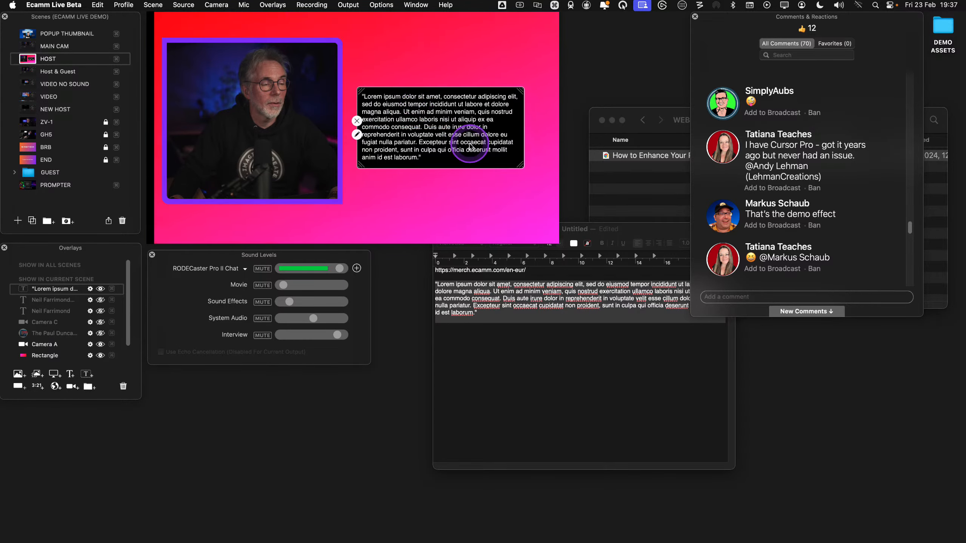
{"action": "left_click_drag", "start_coordinate": [518, 165], "coordinate": [525, 187]}
{"action": "left_click_drag", "start_coordinate": [471, 147], "coordinate": [474, 137]}
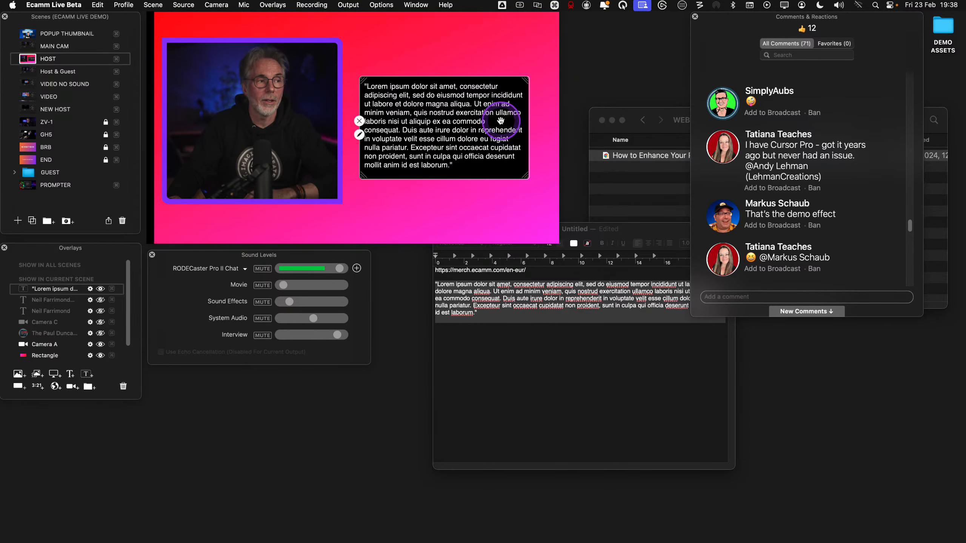
Examine the available text style options in the Lorem ipsum overlay's settings
{"action": "left_click", "coordinate": [353, 134]}
{"action": "left_click", "coordinate": [365, 139]}
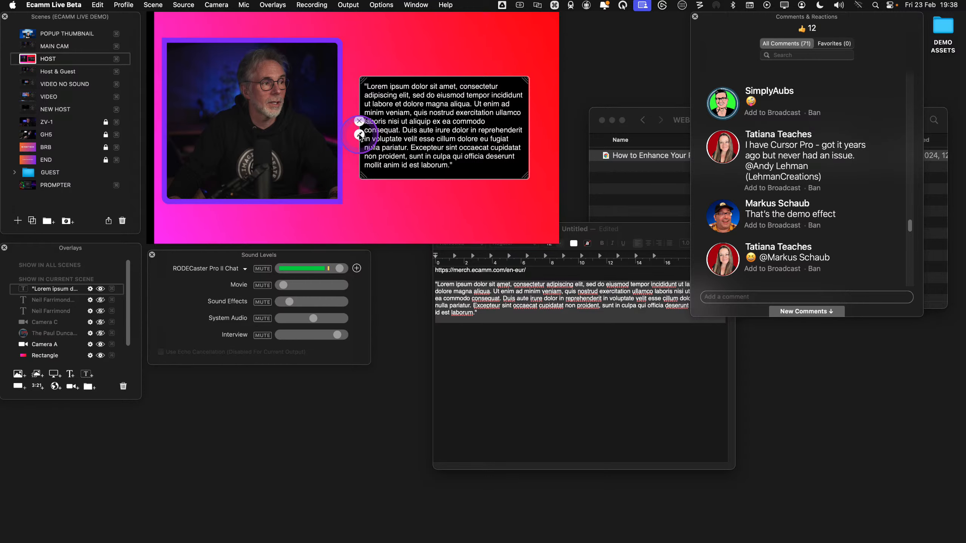
{"action": "left_click", "coordinate": [358, 135]}
{"action": "key", "text": "ctrl"}
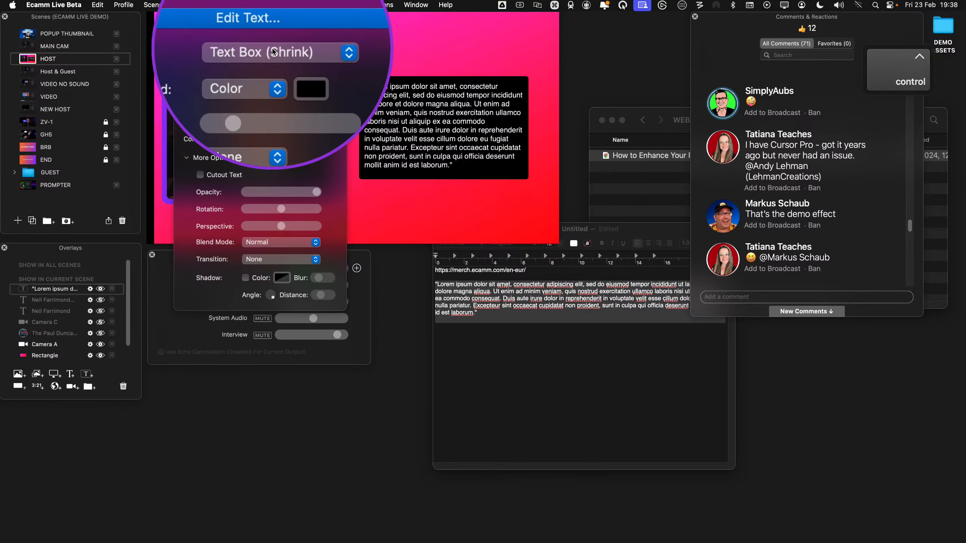
{"action": "left_click", "coordinate": [276, 50]}
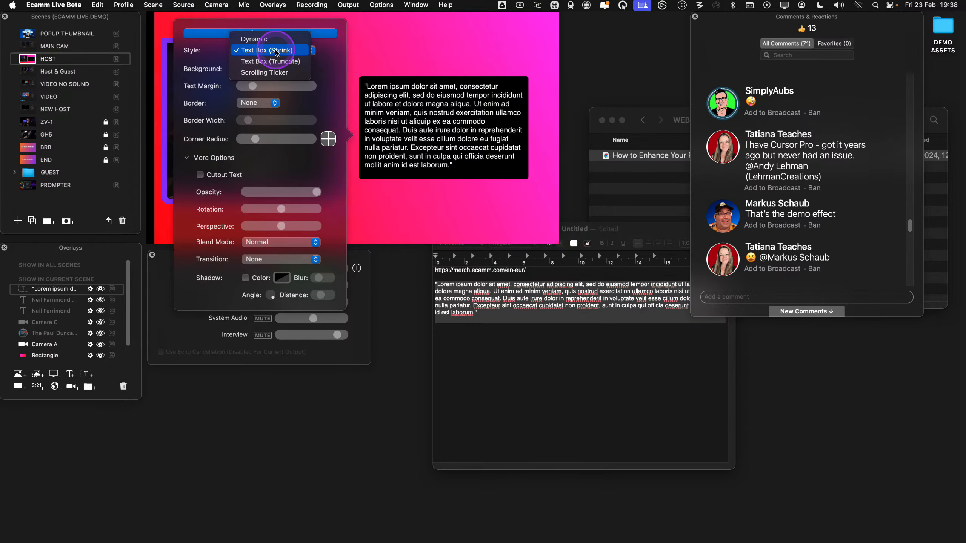
{"action": "left_click", "coordinate": [404, 155]}
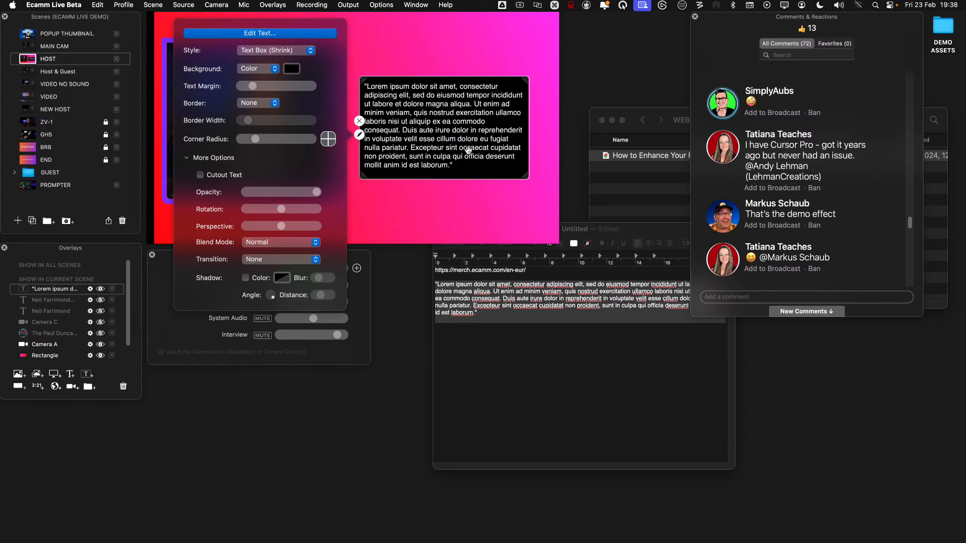
Switch the Lorem ipsum overlay to the Dynamic style, raise it beside the camera frame and try to stretch its height
{"action": "left_click", "coordinate": [297, 51]}
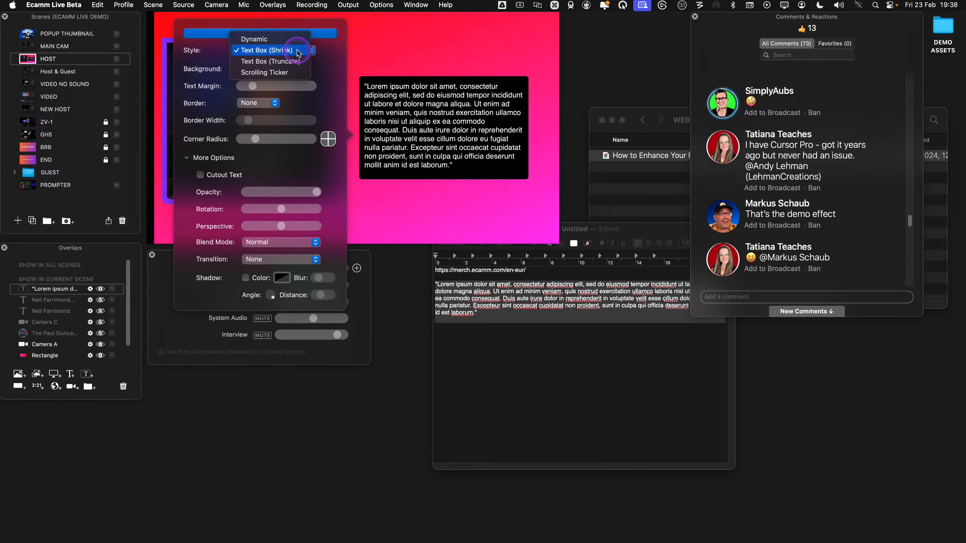
{"action": "left_click", "coordinate": [294, 40]}
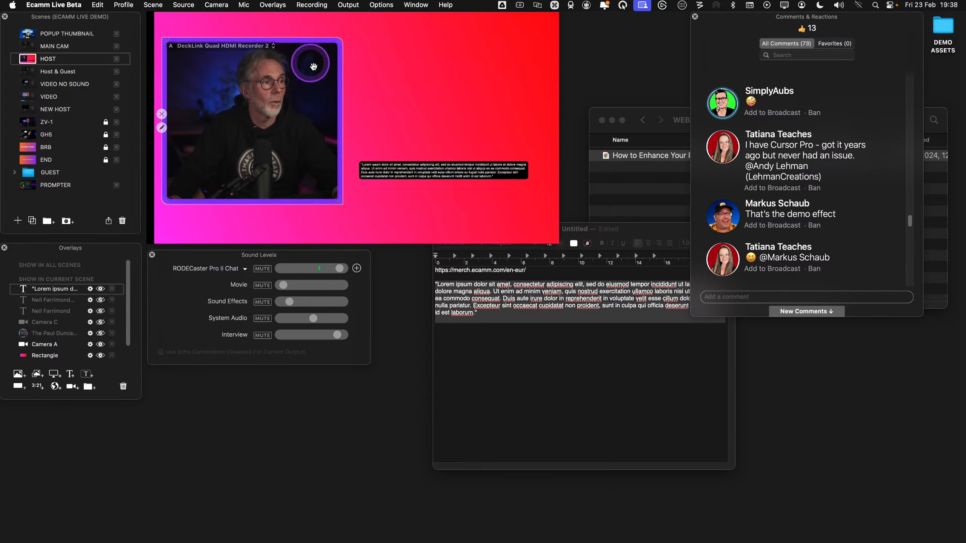
{"action": "left_click_drag", "start_coordinate": [420, 166], "coordinate": [418, 119]}
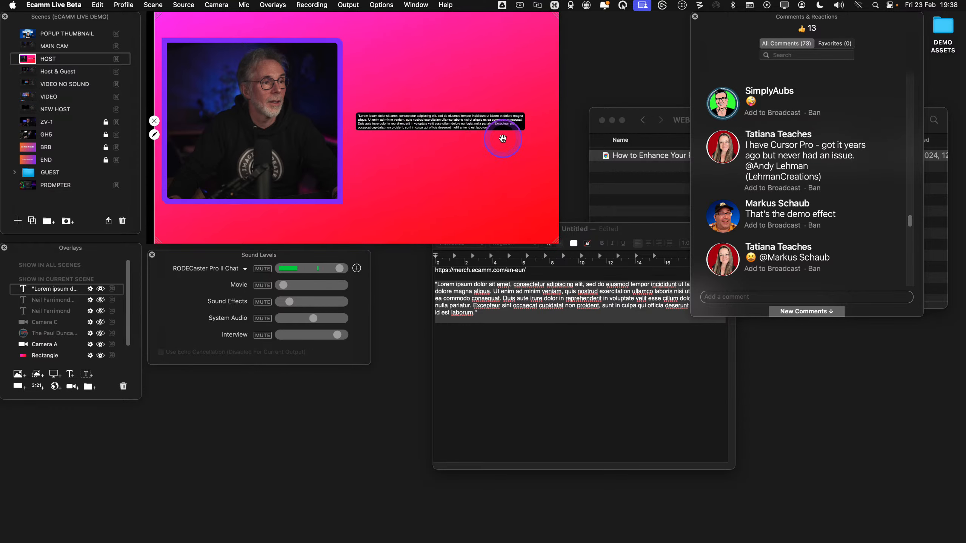
{"action": "left_click_drag", "start_coordinate": [522, 129], "coordinate": [523, 205]}
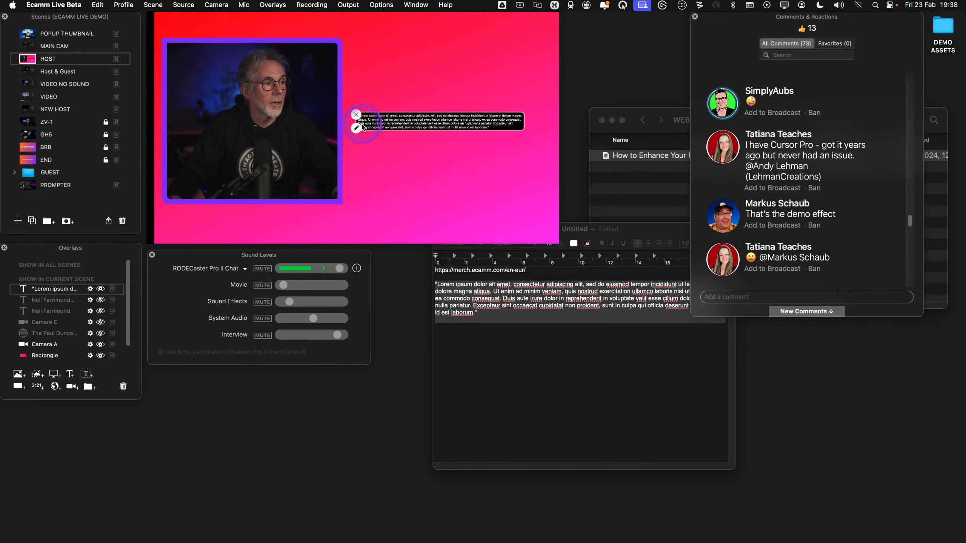
Increase the Lorem ipsum overlay's text margin and slightly enlarge its text size, saving the edit
{"action": "left_click", "coordinate": [356, 128]}
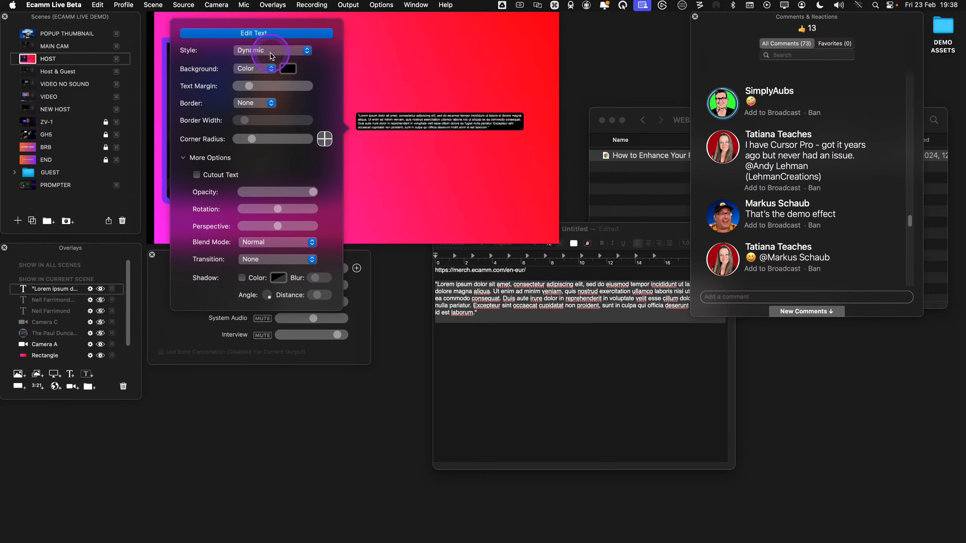
{"action": "left_click_drag", "start_coordinate": [248, 86], "coordinate": [291, 87]}
{"action": "left_click", "coordinate": [257, 34]}
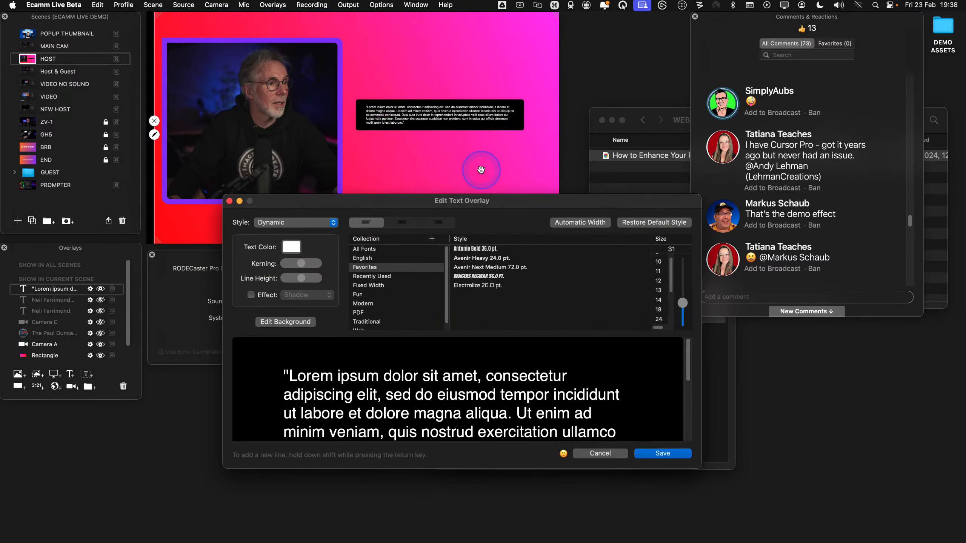
{"action": "left_click_drag", "start_coordinate": [680, 318], "coordinate": [684, 313]}
{"action": "left_click", "coordinate": [663, 453]}
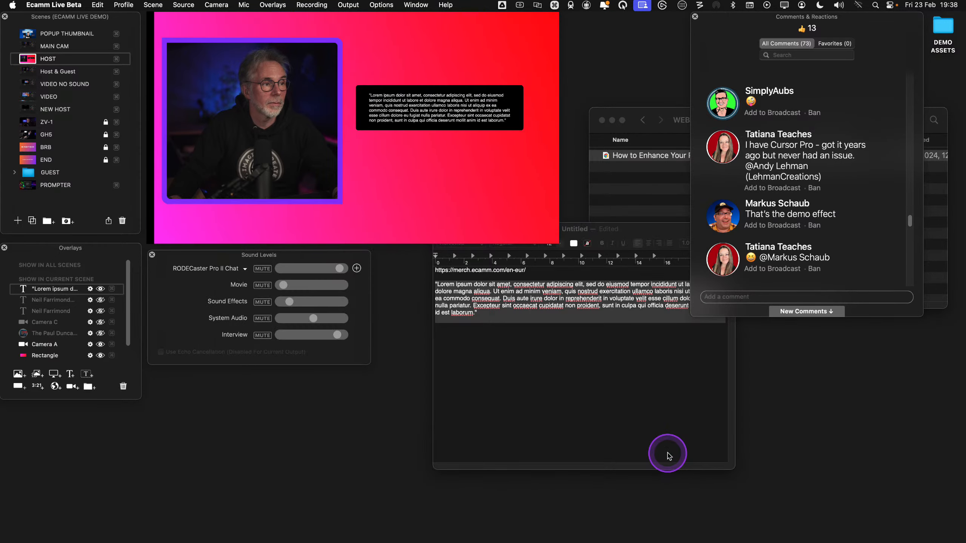
Scale up the Lorem ipsum overlay from its corner so it partly overlaps the camera frame
{"action": "mouse_move", "coordinate": [513, 129]}
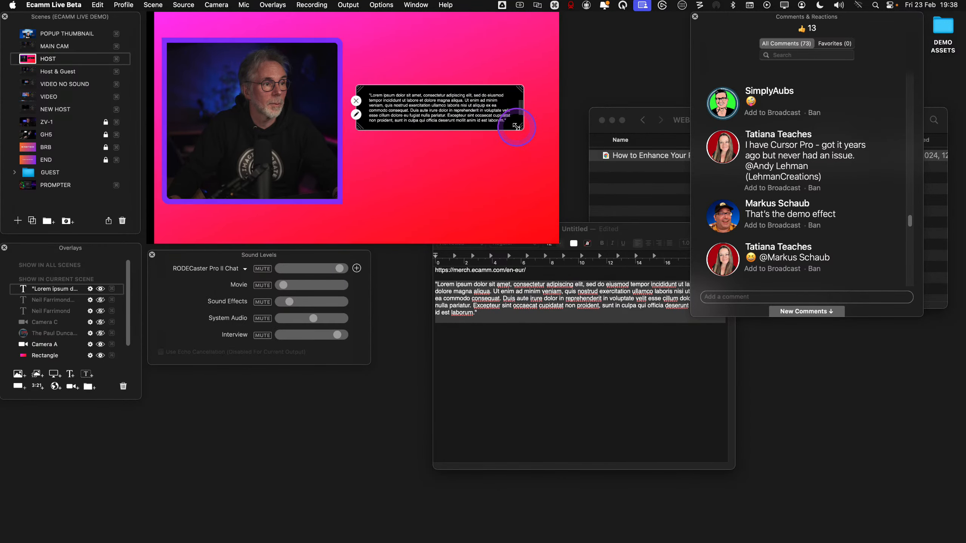
{"action": "left_click_drag", "start_coordinate": [516, 126], "coordinate": [581, 177]}
{"action": "left_click_drag", "start_coordinate": [487, 127], "coordinate": [524, 190]}
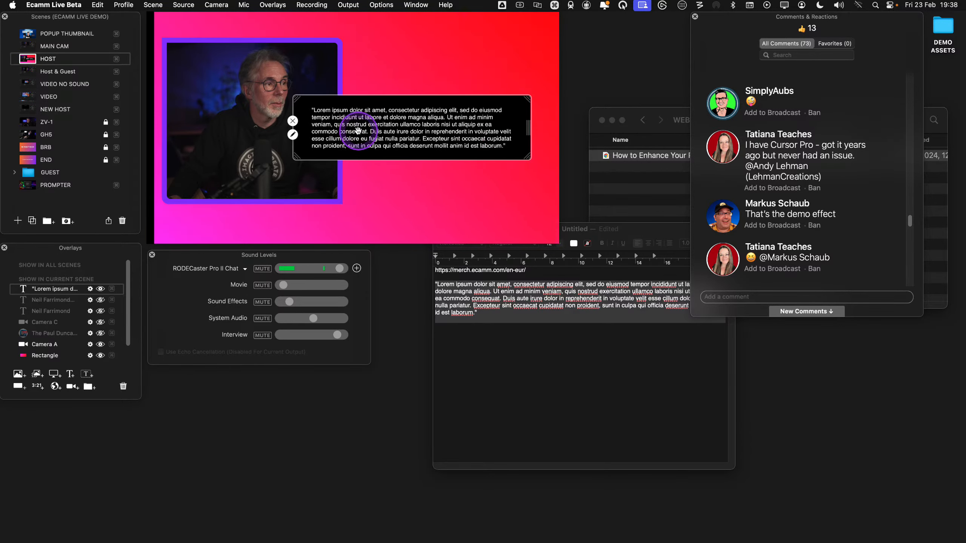
Set the Lorem ipsum overlay's text size to 100 and save the change
{"action": "left_click", "coordinate": [292, 135]}
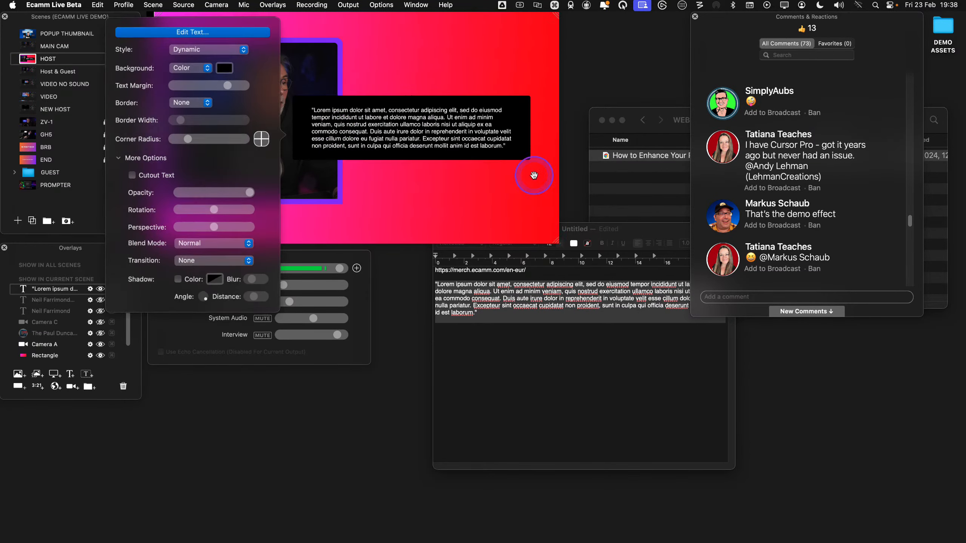
{"action": "left_click", "coordinate": [210, 35]}
{"action": "left_click_drag", "start_coordinate": [684, 292], "coordinate": [680, 260]}
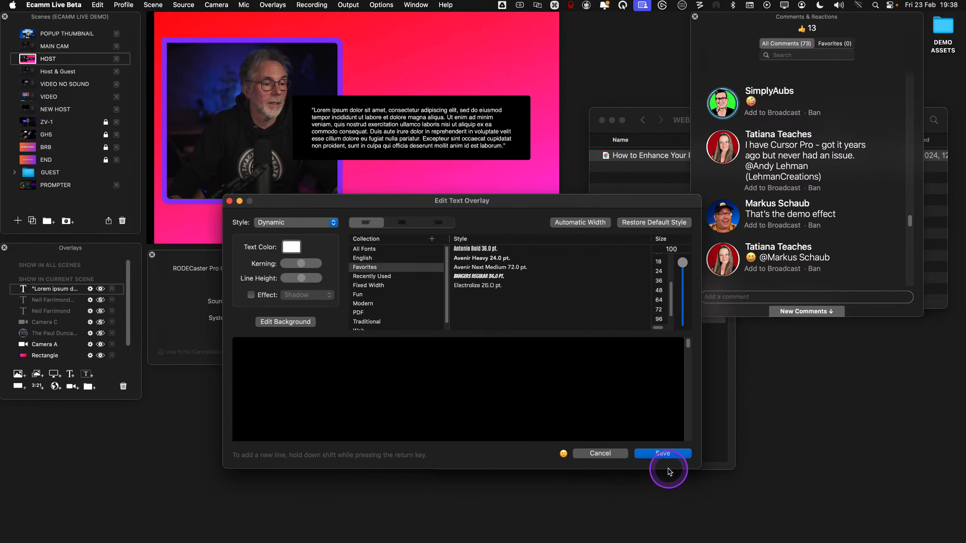
{"action": "left_click", "coordinate": [666, 455]}
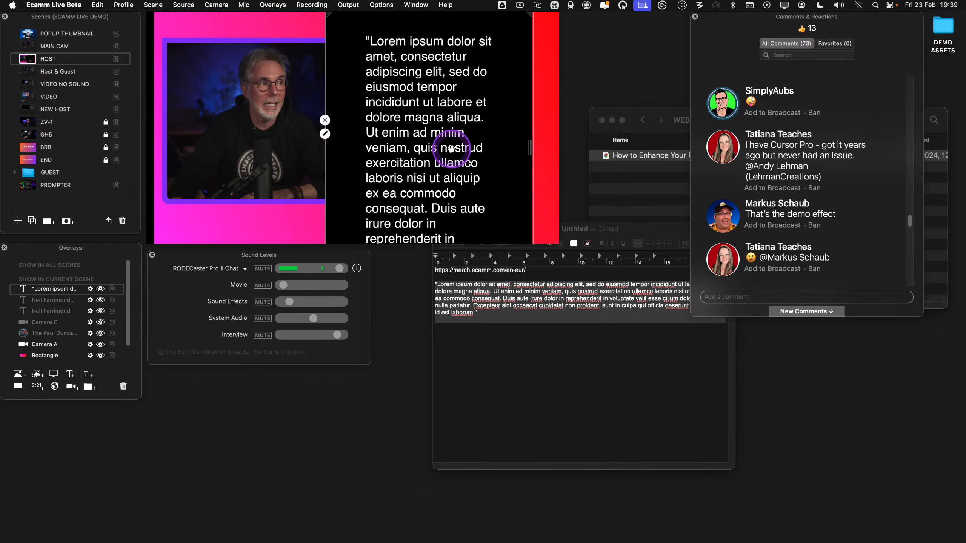
Change the Lorem ipsum overlay to Text Box (Shrink) style and resize it to fit in the space beside the camera frame
{"action": "left_click", "coordinate": [325, 134]}
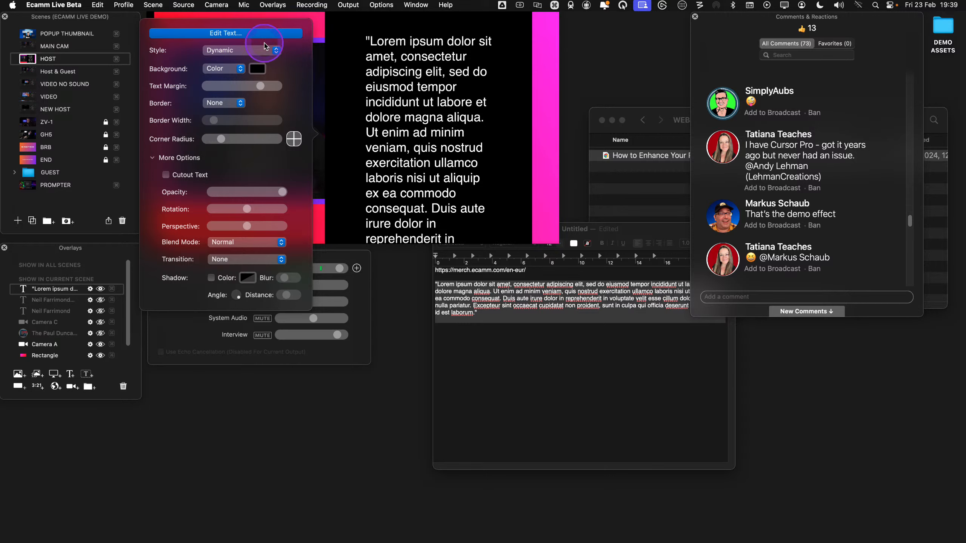
{"action": "left_click", "coordinate": [264, 49]}
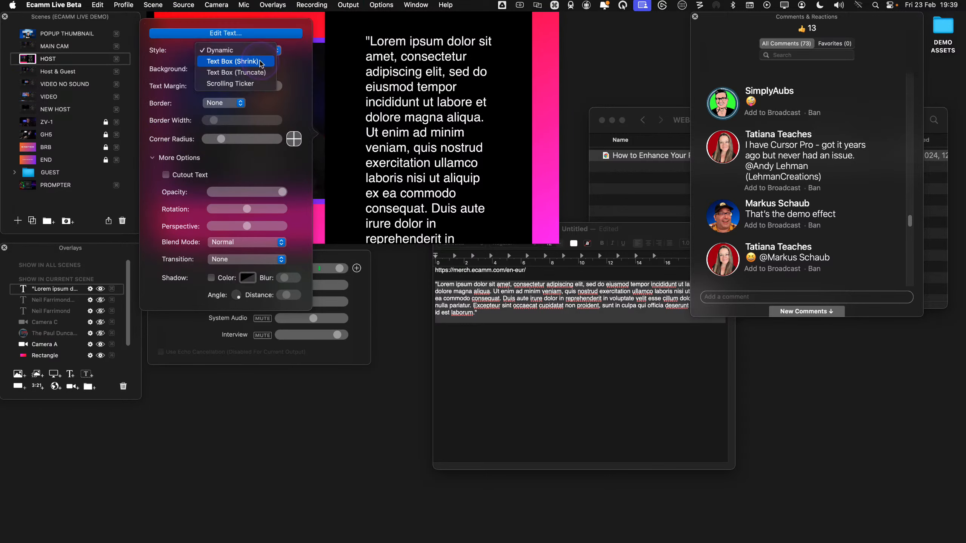
{"action": "left_click", "coordinate": [233, 61]}
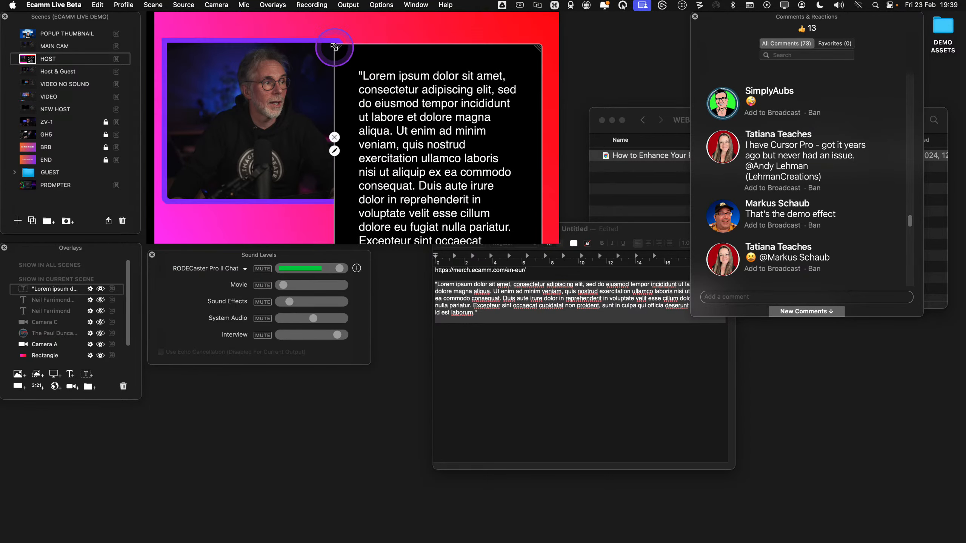
{"action": "left_click_drag", "start_coordinate": [341, 50], "coordinate": [354, 65]}
{"action": "left_click_drag", "start_coordinate": [443, 110], "coordinate": [444, 89]}
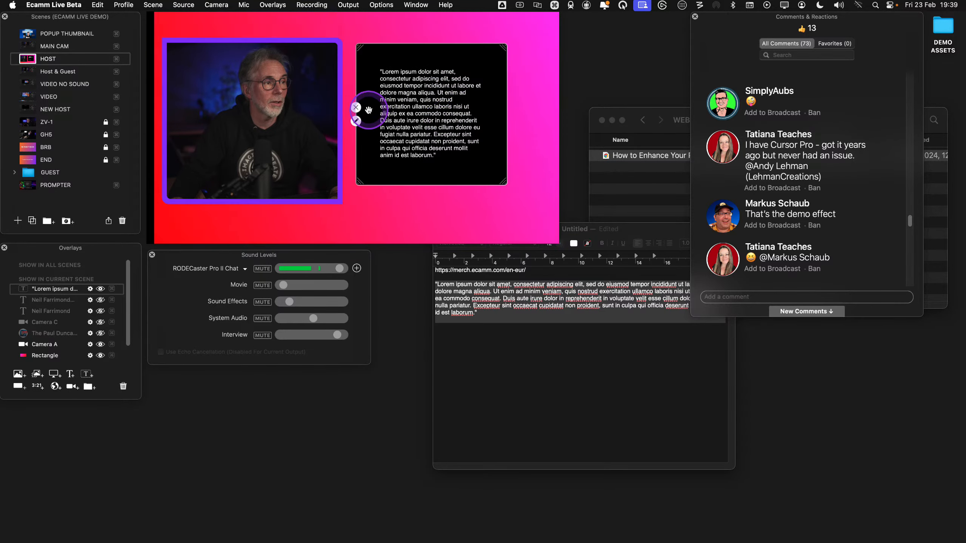
Reduce the Lorem ipsum overlay's text margin so the text fills most of the box, and close its settings
{"action": "left_click", "coordinate": [356, 121]}
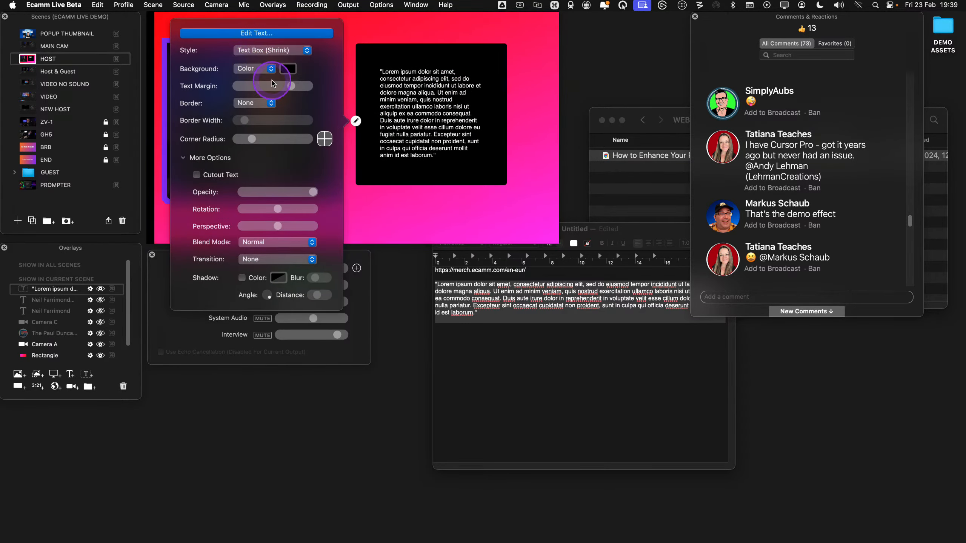
{"action": "left_click_drag", "start_coordinate": [290, 86], "coordinate": [249, 94]}
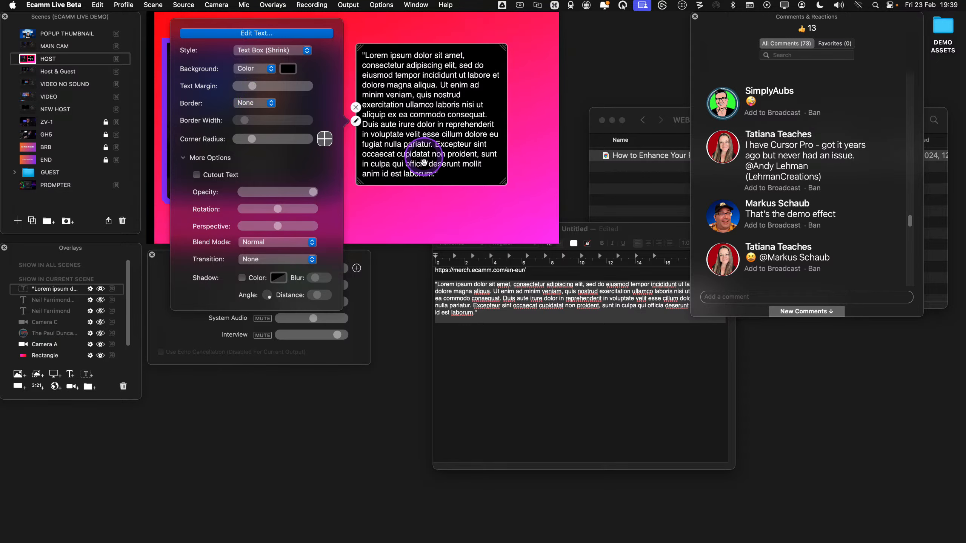
{"action": "left_click", "coordinate": [461, 194]}
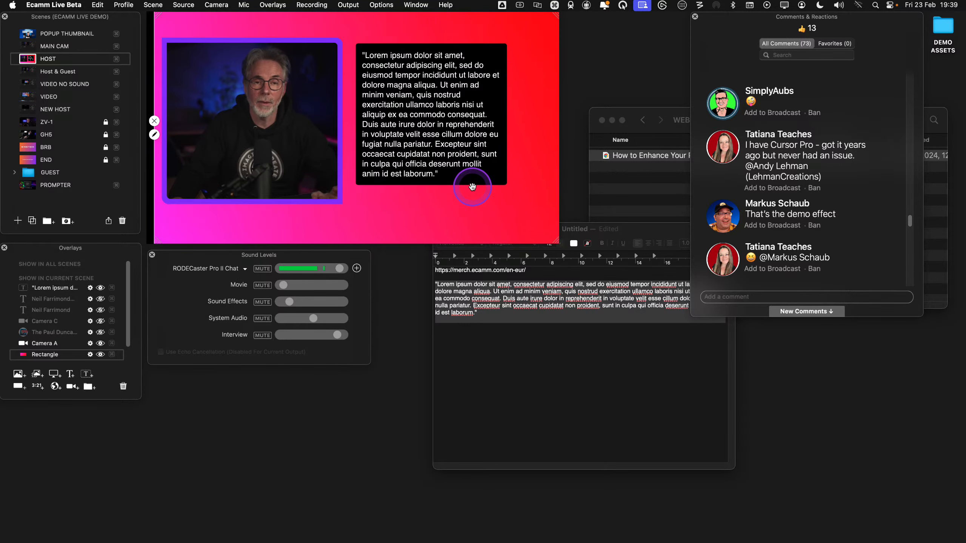
{"action": "mouse_move", "coordinate": [474, 177]}
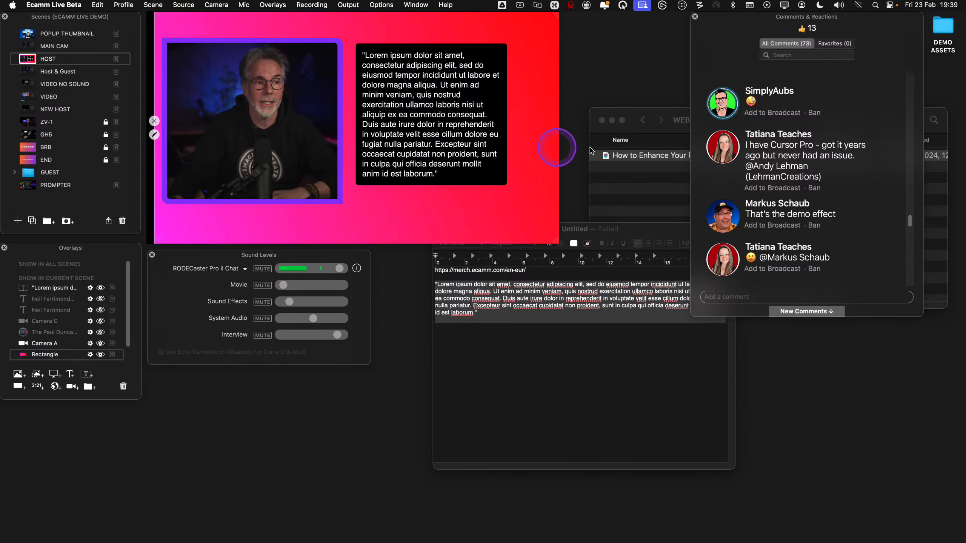
In the MAIN CAM scene, show the viewer's recent comment about the applications folder on the broadcast and take it off again
{"action": "left_click", "coordinate": [807, 311]}
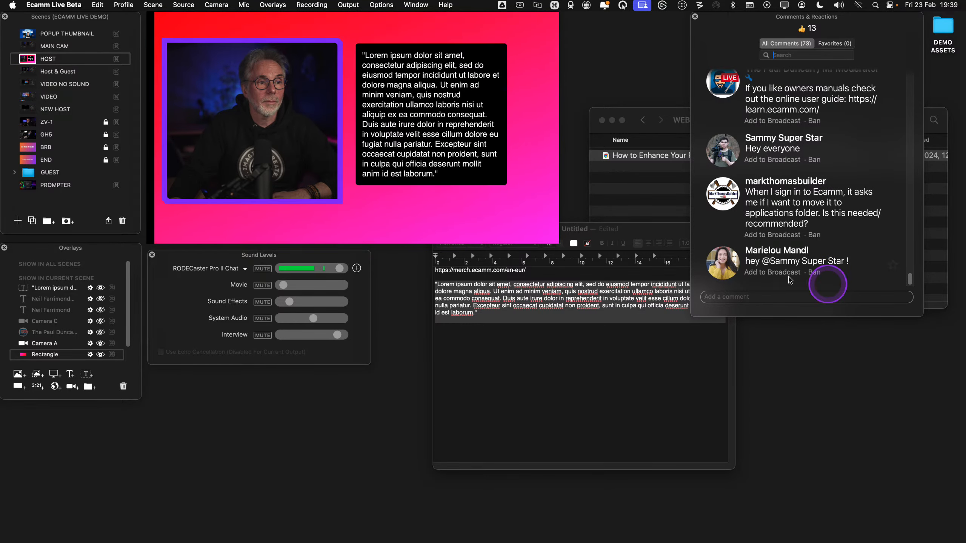
{"action": "left_click", "coordinate": [29, 45]}
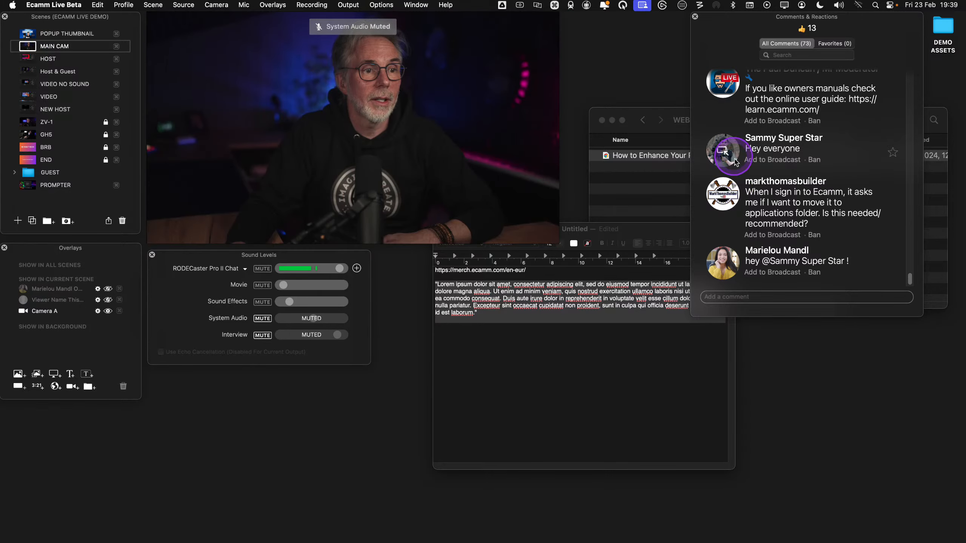
{"action": "left_click", "coordinate": [722, 194]}
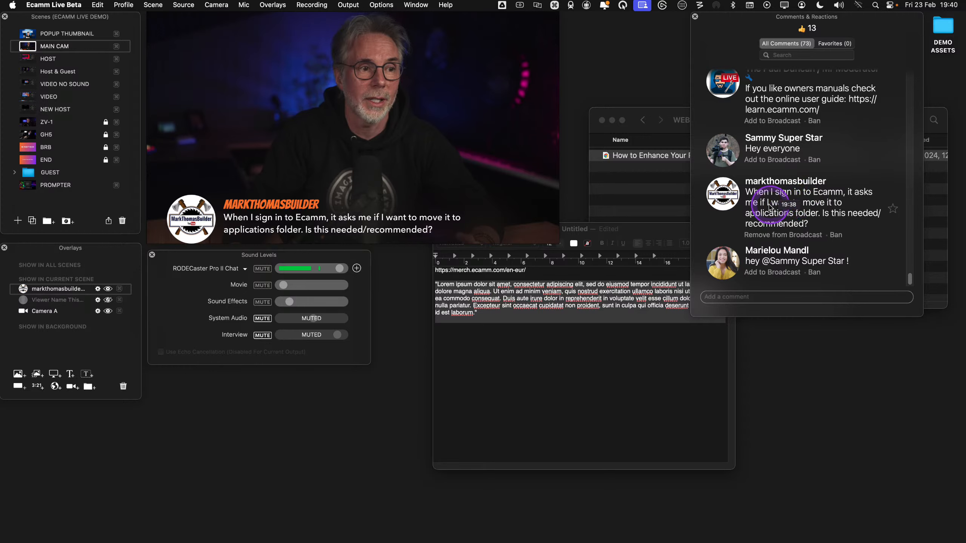
{"action": "left_click", "coordinate": [722, 194]}
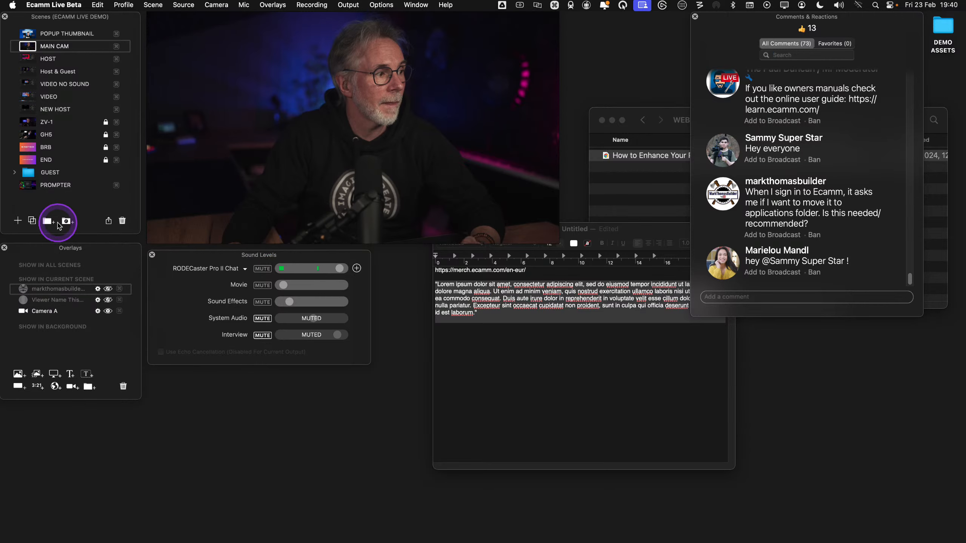
{"action": "left_click", "coordinate": [18, 221]}
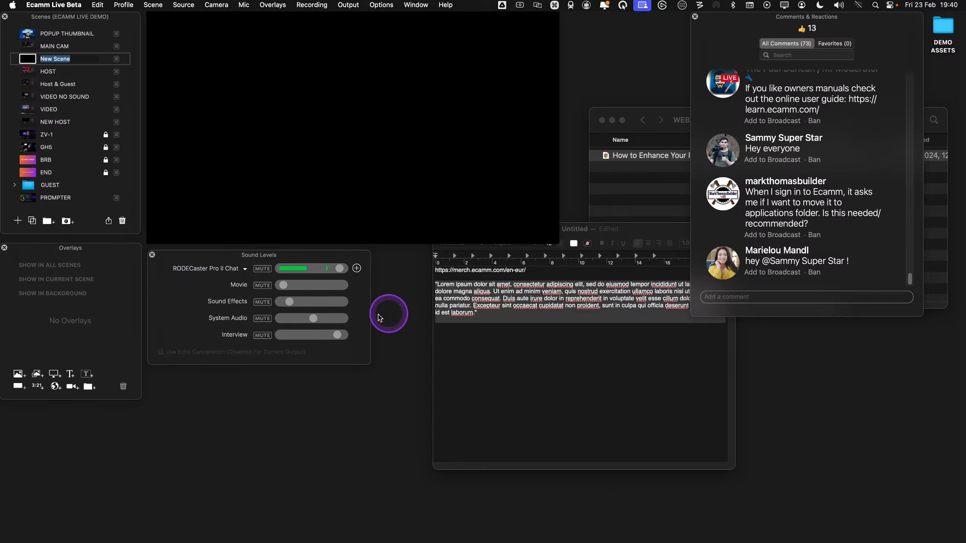
{"action": "left_click", "coordinate": [585, 226]}
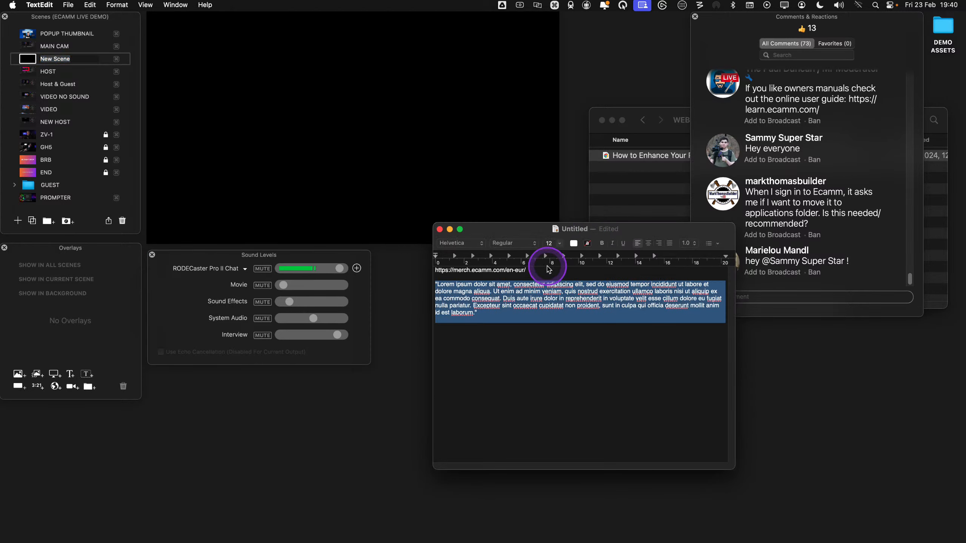
{"action": "left_click", "coordinate": [535, 271]}
{"action": "left_click_drag", "start_coordinate": [535, 272], "coordinate": [431, 271]}
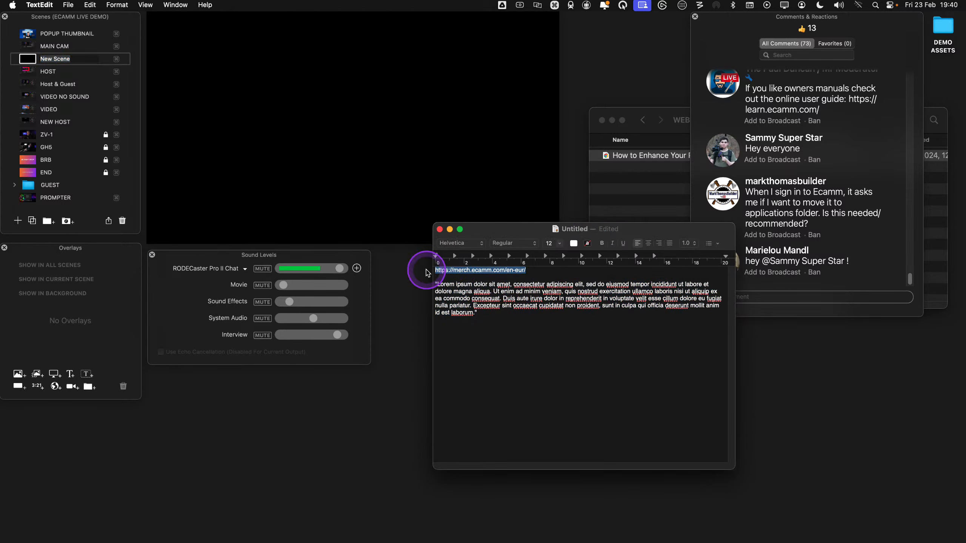
{"action": "key", "text": "super+c"}
{"action": "left_click", "coordinate": [450, 231]}
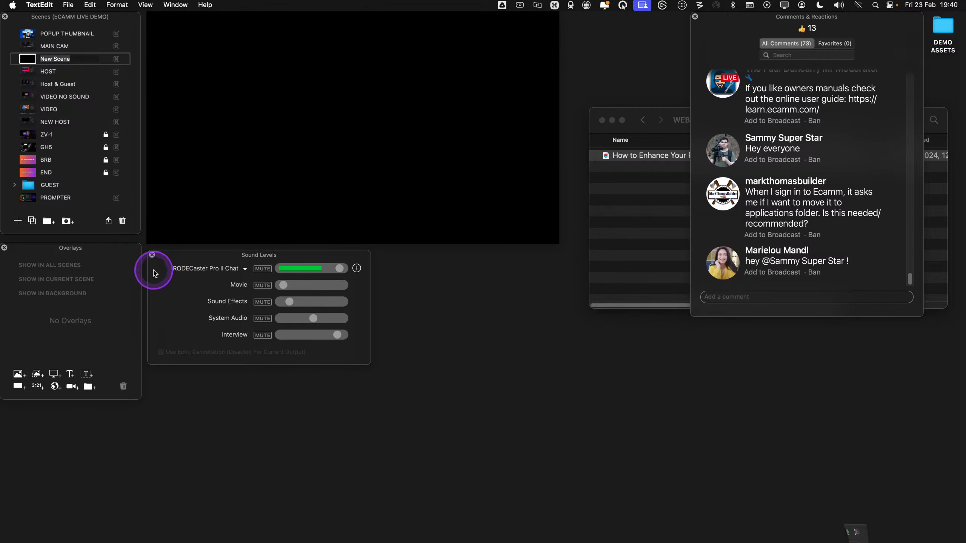
Add a camera overlay to the new scene and set its video source to Camera A
{"action": "left_click", "coordinate": [74, 388]}
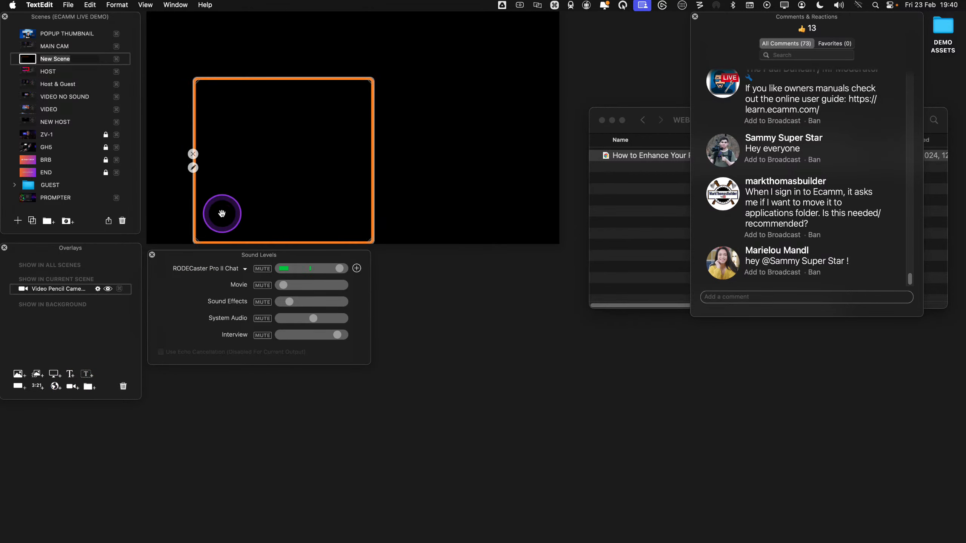
{"action": "left_click", "coordinate": [193, 168]}
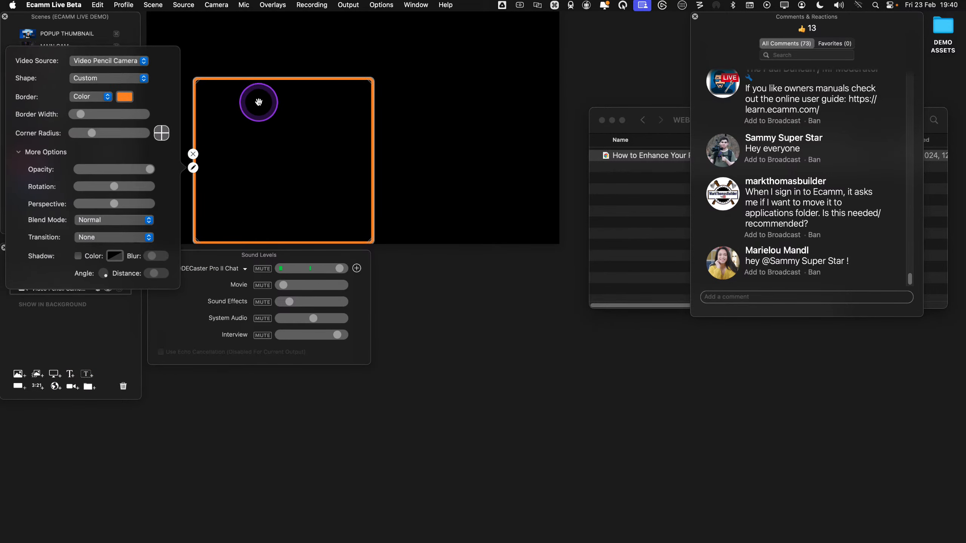
{"action": "left_click", "coordinate": [122, 62]}
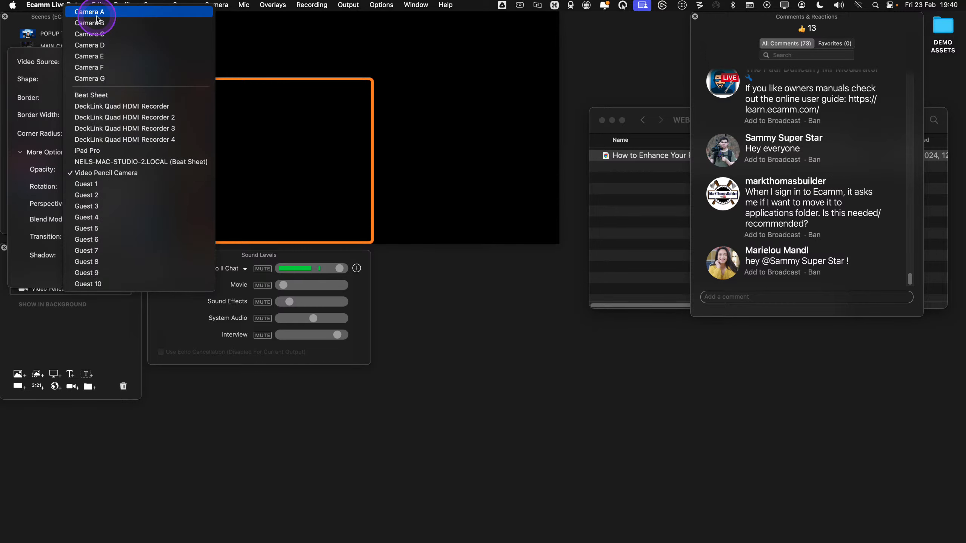
{"action": "left_click", "coordinate": [104, 12]}
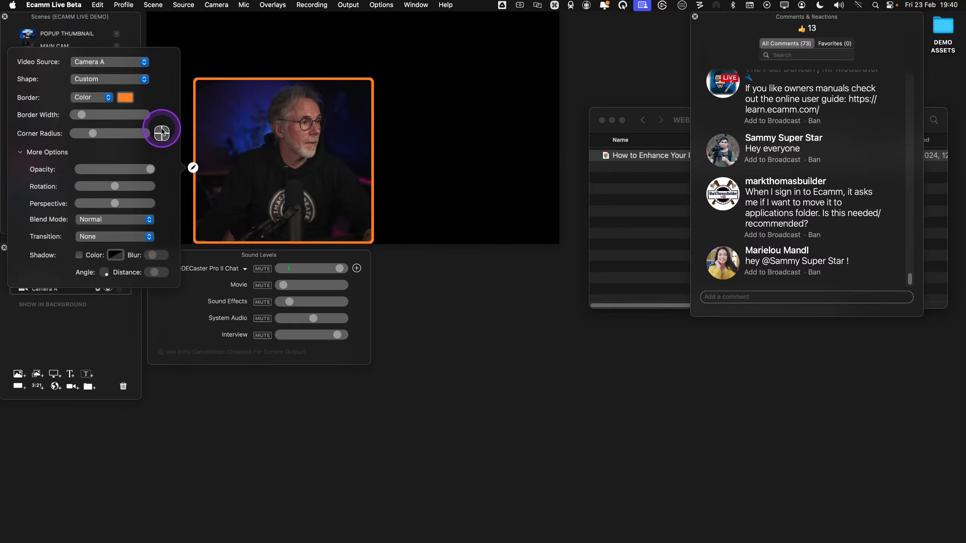
{"action": "left_click", "coordinate": [192, 167]}
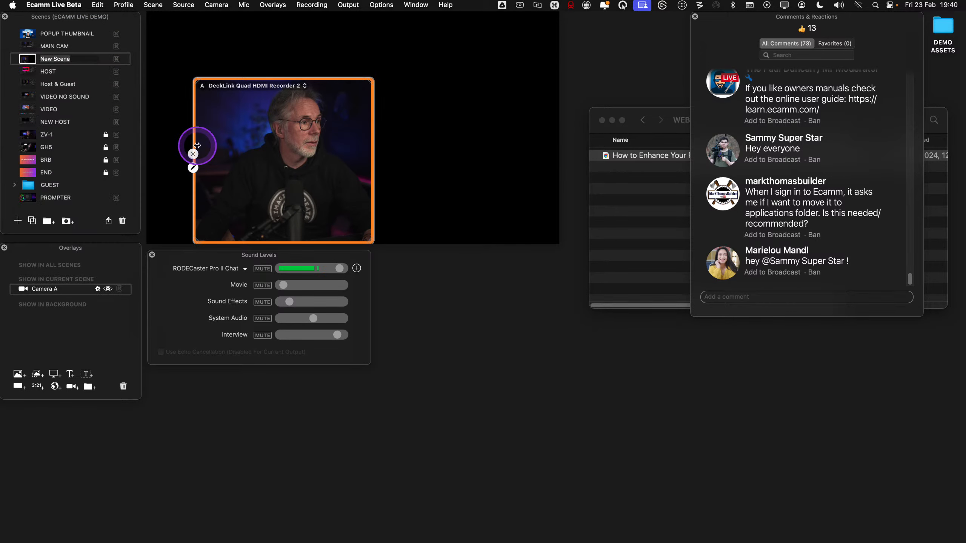
Set the camera overlay's shape to Circle, enlarge it slightly and move it to the left side of the frame at mid-height
{"action": "left_click", "coordinate": [193, 167]}
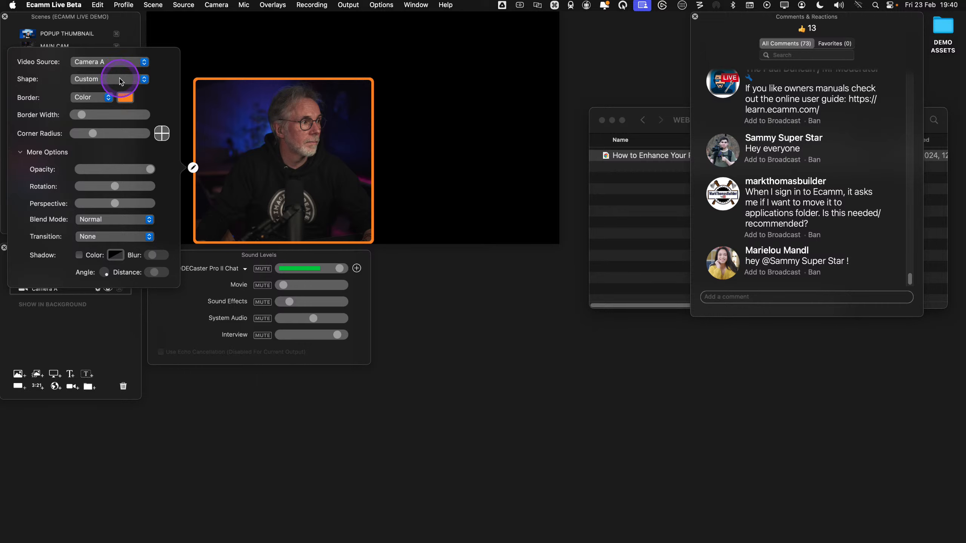
{"action": "left_click", "coordinate": [119, 80]}
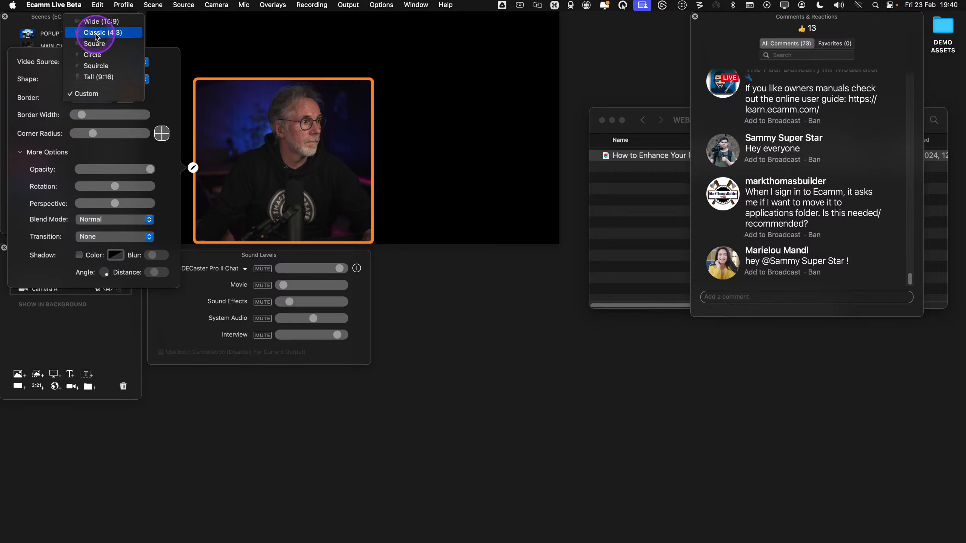
{"action": "left_click", "coordinate": [92, 54]}
{"action": "left_click", "coordinate": [193, 167]}
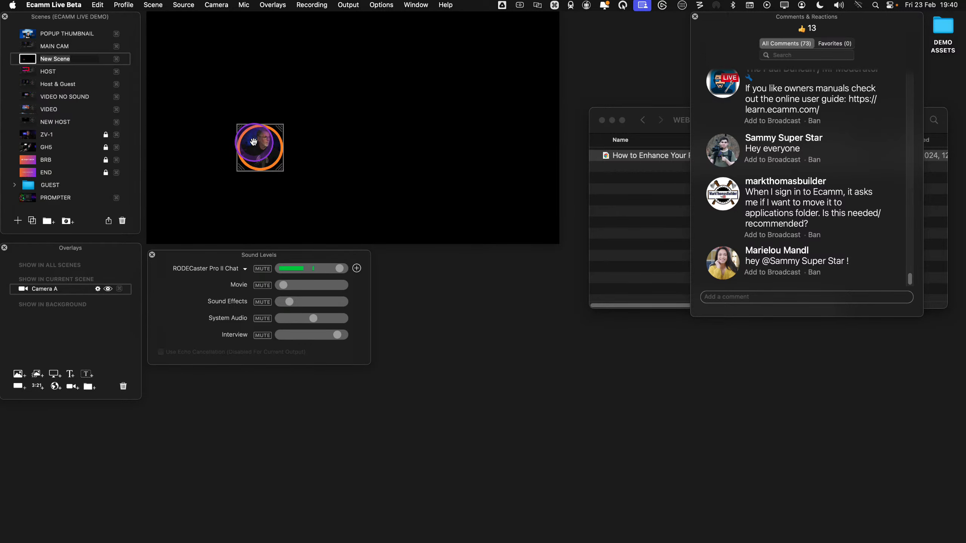
{"action": "scroll", "coordinate": [254, 142], "scroll_direction": "up", "scroll_amount": 5}
{"action": "left_click_drag", "start_coordinate": [253, 142], "coordinate": [203, 124]}
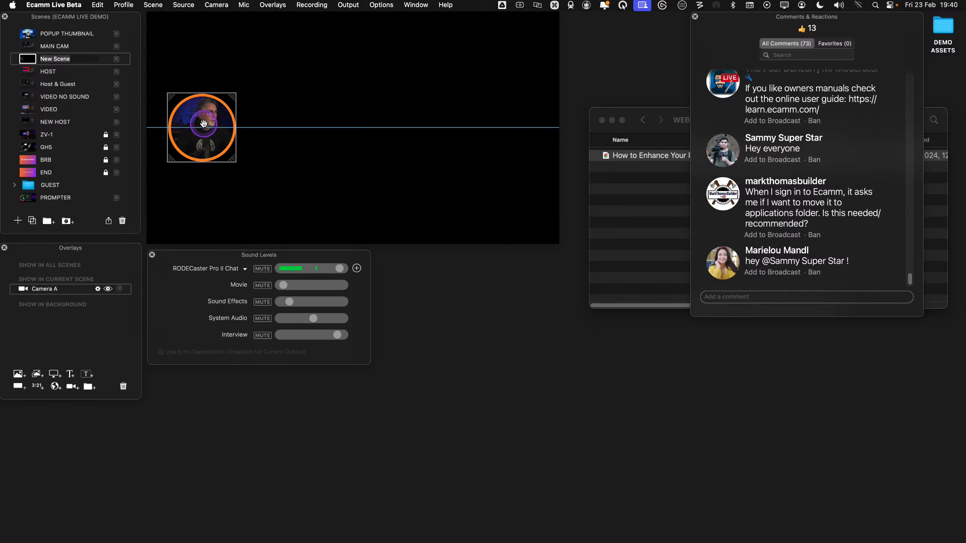
Add BG004.png from the DEMO ASSETS IMAGES folder as a full-frame backdrop beneath Camera A, and move the camera circle to the frame's lower left
{"action": "left_click", "coordinate": [621, 209]}
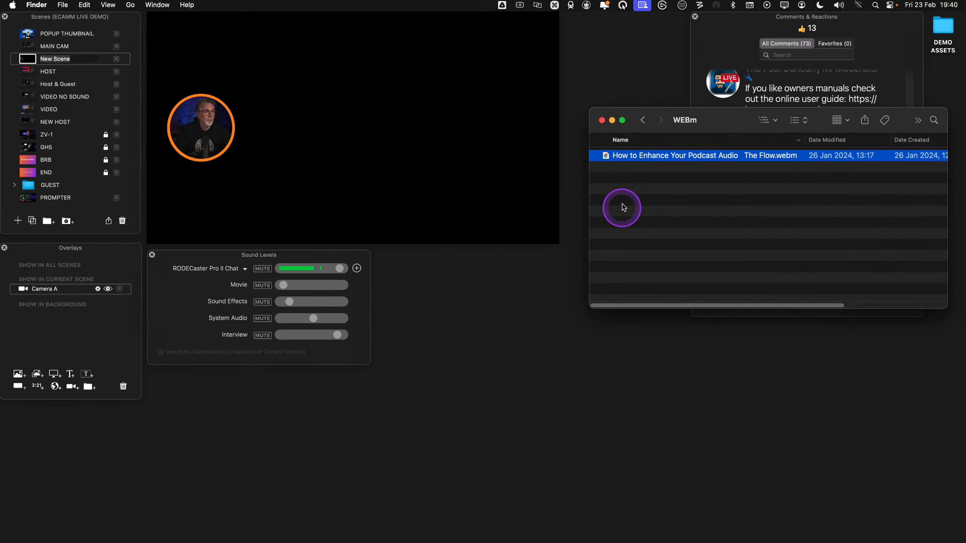
{"action": "left_click", "coordinate": [642, 121]}
{"action": "double_click", "coordinate": [624, 155]}
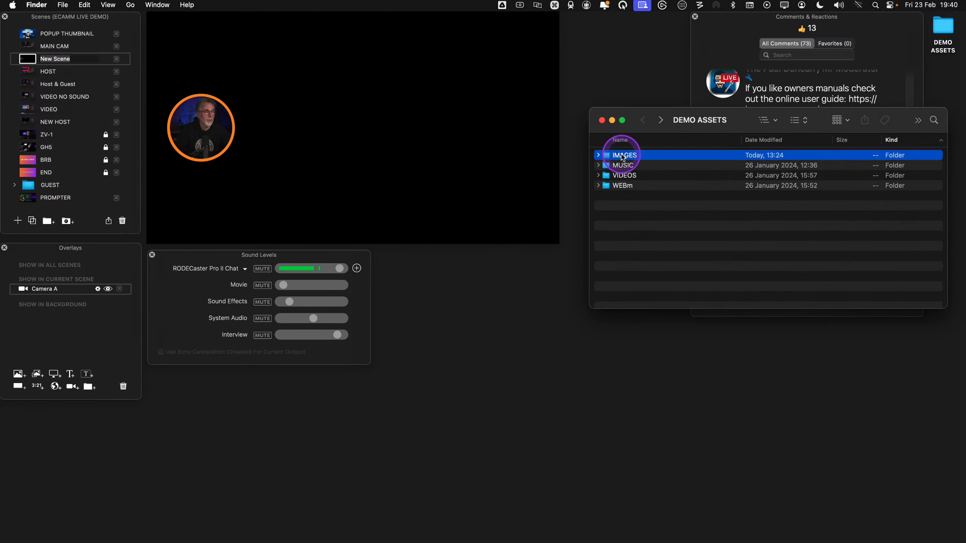
{"action": "left_click_drag", "start_coordinate": [619, 178], "coordinate": [452, 179]}
{"action": "left_click_drag", "start_coordinate": [63, 307], "coordinate": [60, 285]}
{"action": "left_click_drag", "start_coordinate": [198, 114], "coordinate": [190, 172]}
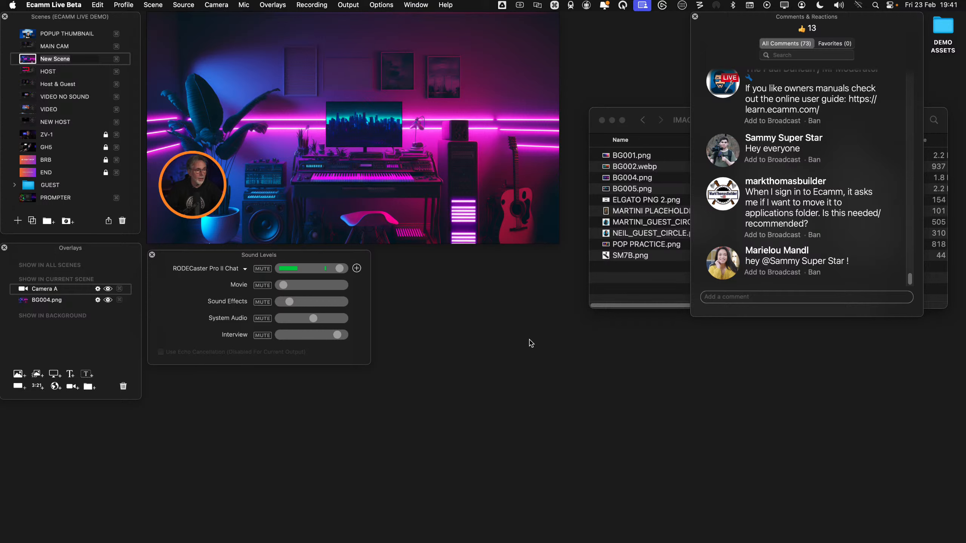
{"action": "key", "text": "ctrl"}
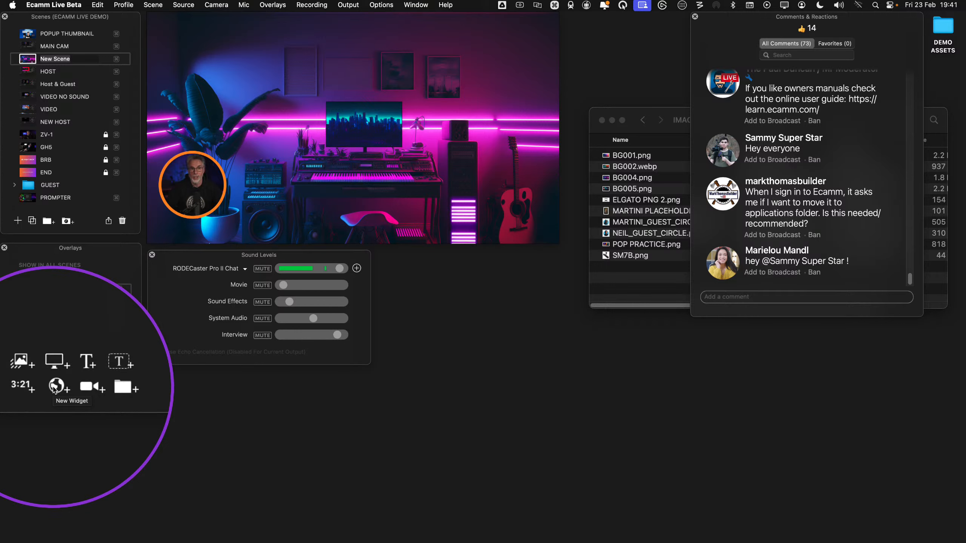
{"action": "left_click", "coordinate": [55, 386]}
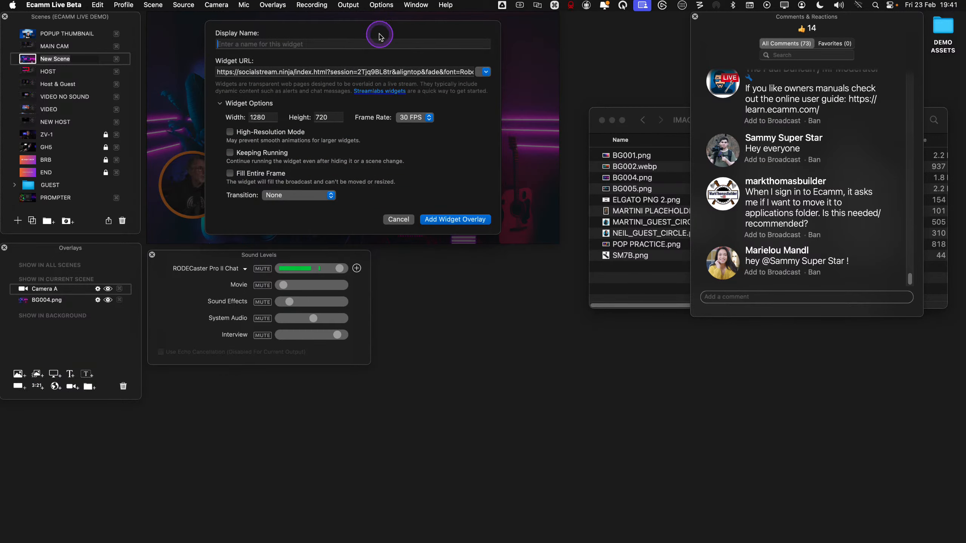
{"action": "key", "text": "ctrl"}
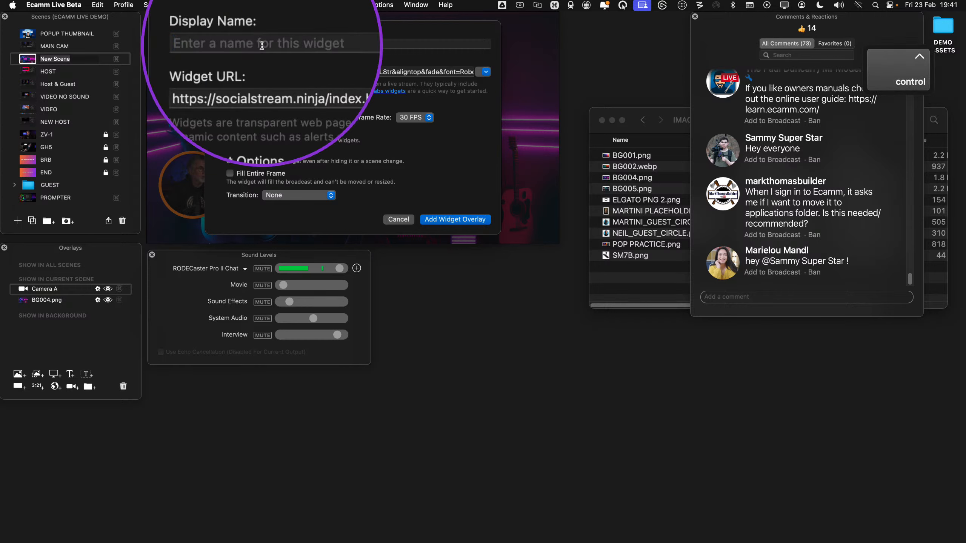
{"action": "left_click", "coordinate": [262, 44]}
{"action": "type", "text": "MERCH"}
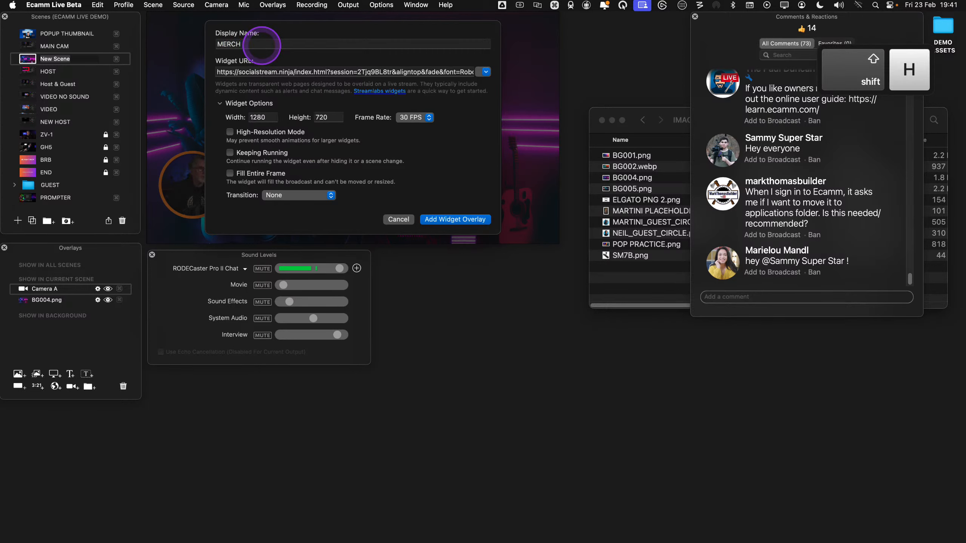
{"action": "key", "text": "super+a"}
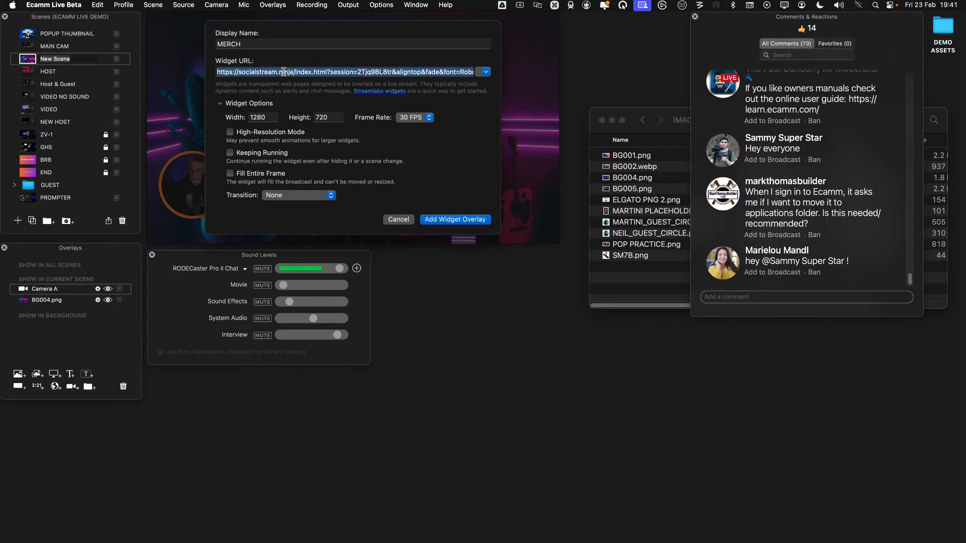
{"action": "key", "text": "BackSpace"}
{"action": "left_click", "coordinate": [283, 72]}
{"action": "type", "text": "https://merch.ecamm.com/en-eur/"}
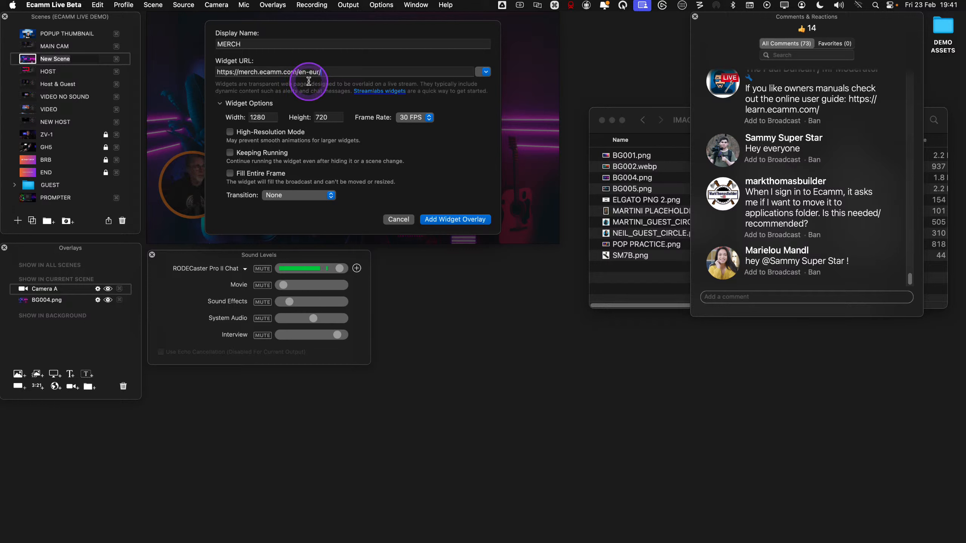
Set the widget's frame rate to 15 FPS, enable High-Resolution Mode and Keeping Running, and add the overlay to the scene
{"action": "key", "text": "ctrl"}
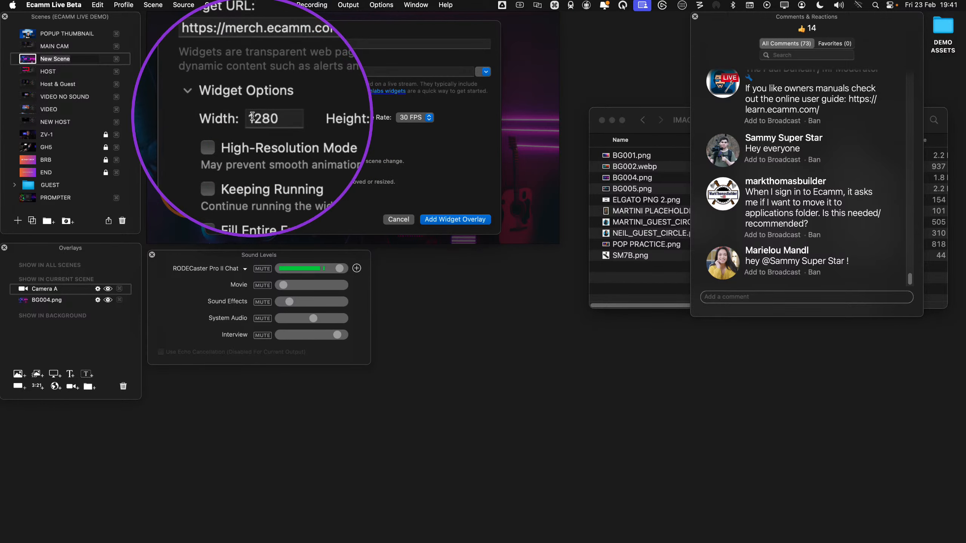
{"action": "key", "text": "ctrl"}
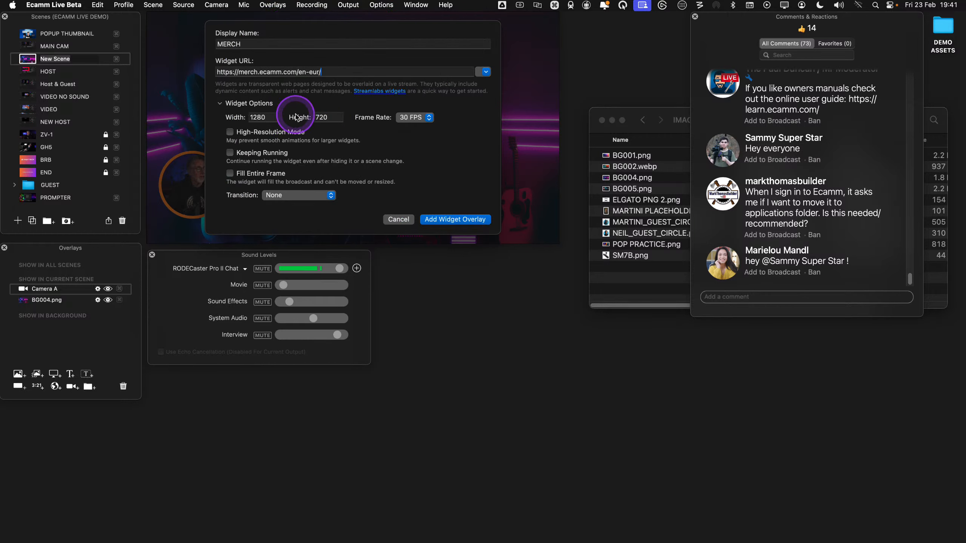
{"action": "left_click", "coordinate": [410, 118]}
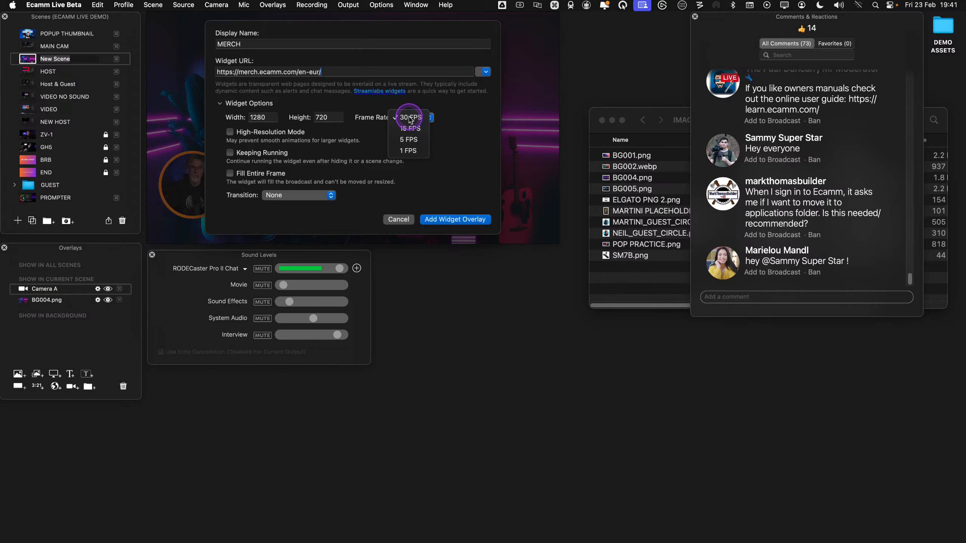
{"action": "left_click", "coordinate": [417, 127]}
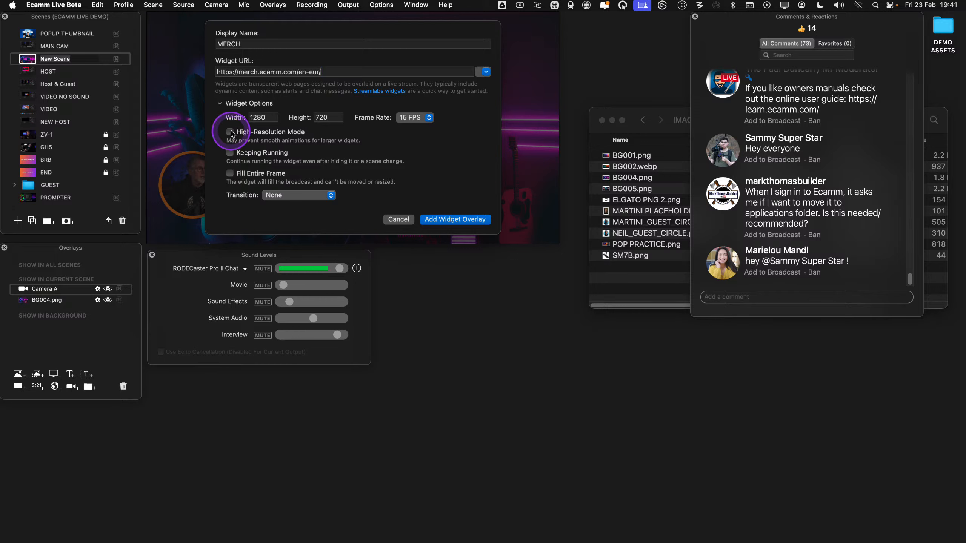
{"action": "key", "text": "ctrl"}
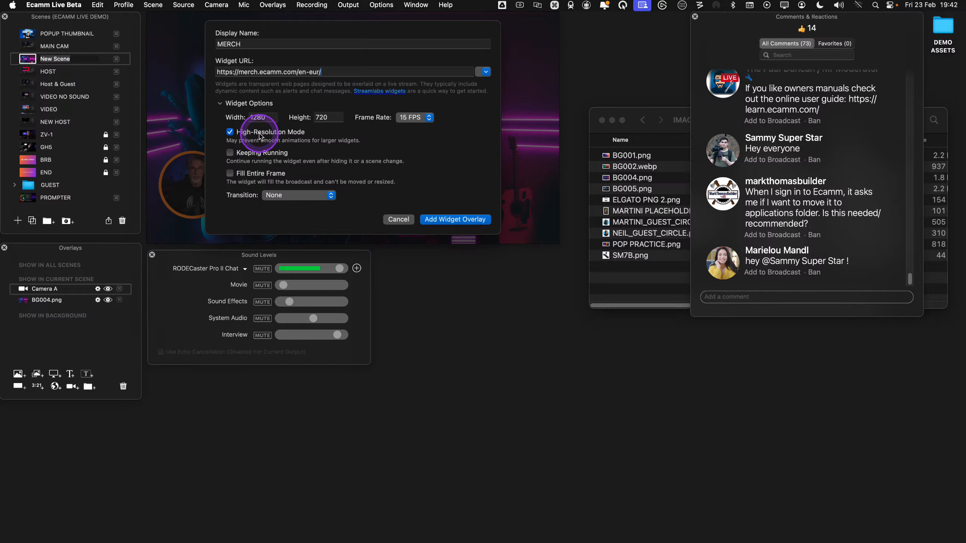
{"action": "key", "text": "ctrl"}
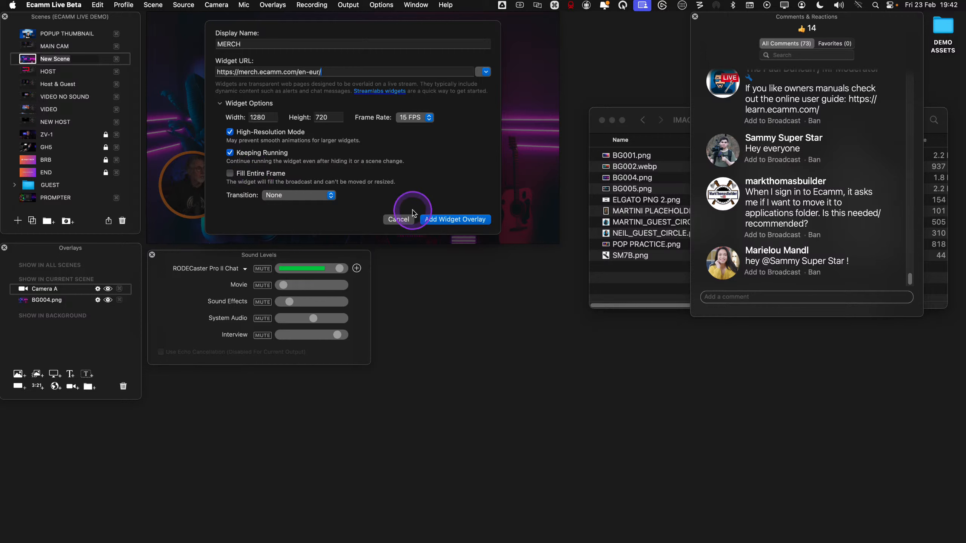
{"action": "left_click", "coordinate": [441, 221]}
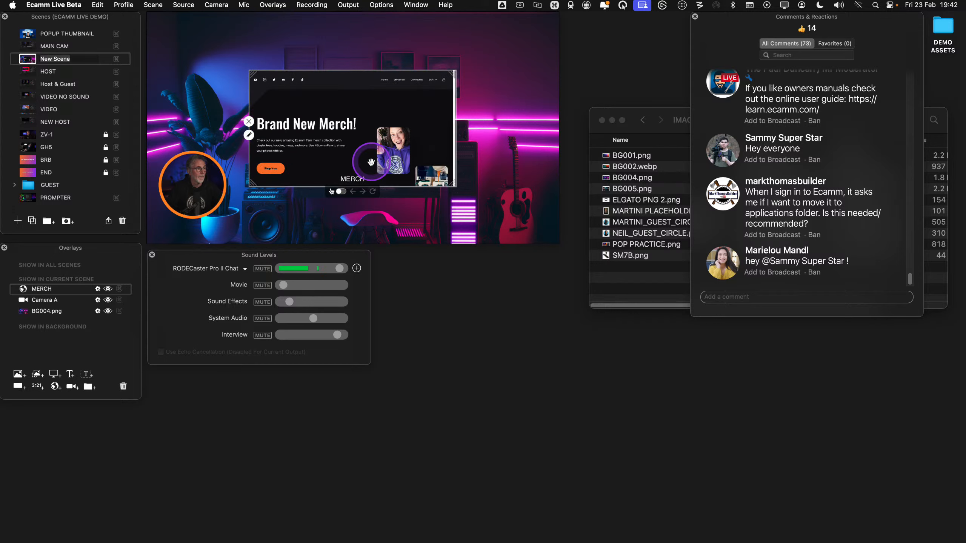
Enlarge the MERCH widget to fill most of the frame's right side, and place the camera circle beside it at mid-height
{"action": "left_click_drag", "start_coordinate": [375, 127], "coordinate": [360, 95]}
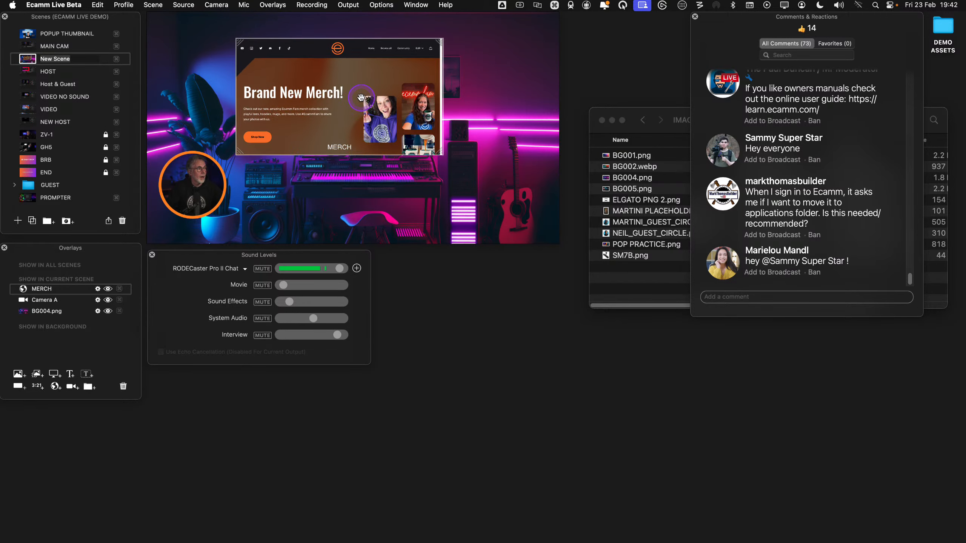
{"action": "left_click_drag", "start_coordinate": [436, 152], "coordinate": [546, 241]}
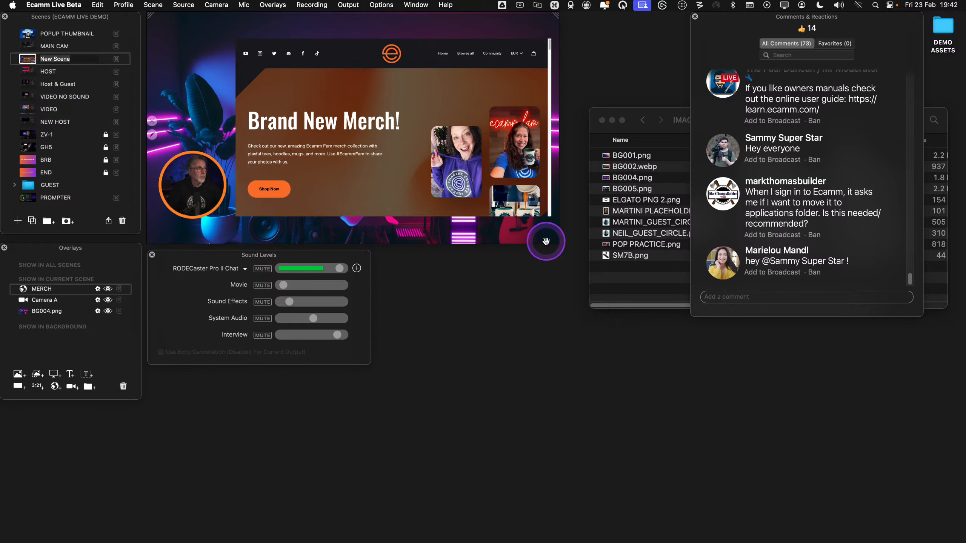
{"action": "left_click_drag", "start_coordinate": [425, 125], "coordinate": [421, 130]}
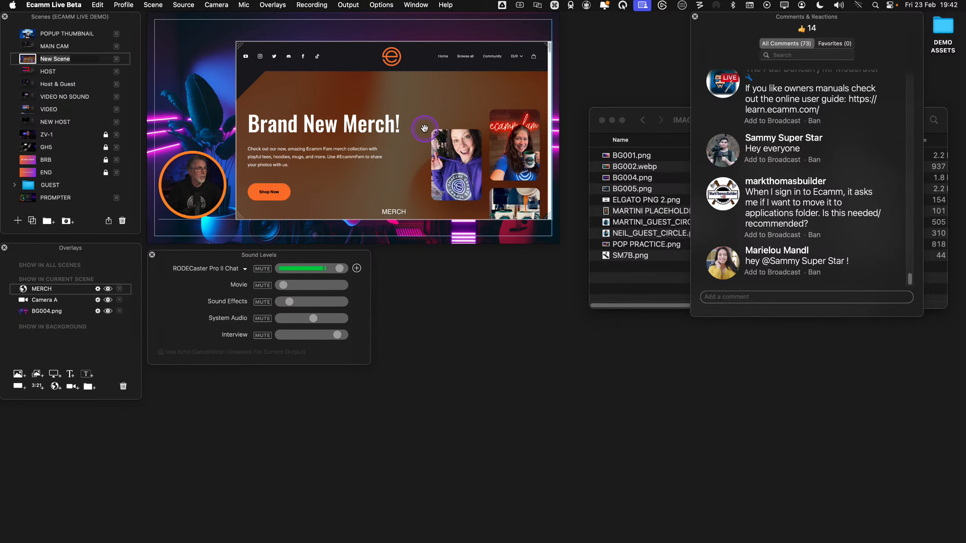
{"action": "left_click_drag", "start_coordinate": [184, 173], "coordinate": [180, 117]}
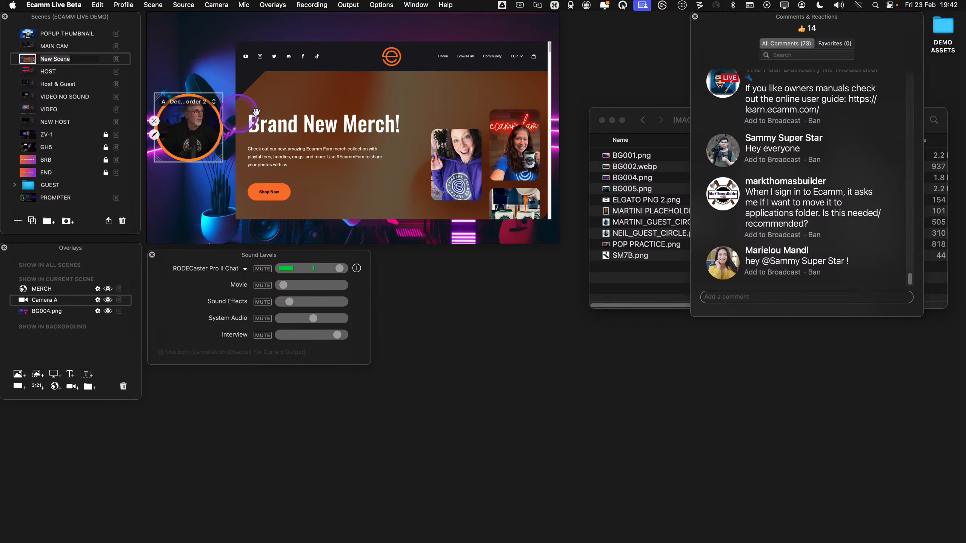
{"action": "left_click_drag", "start_coordinate": [327, 99], "coordinate": [321, 90]}
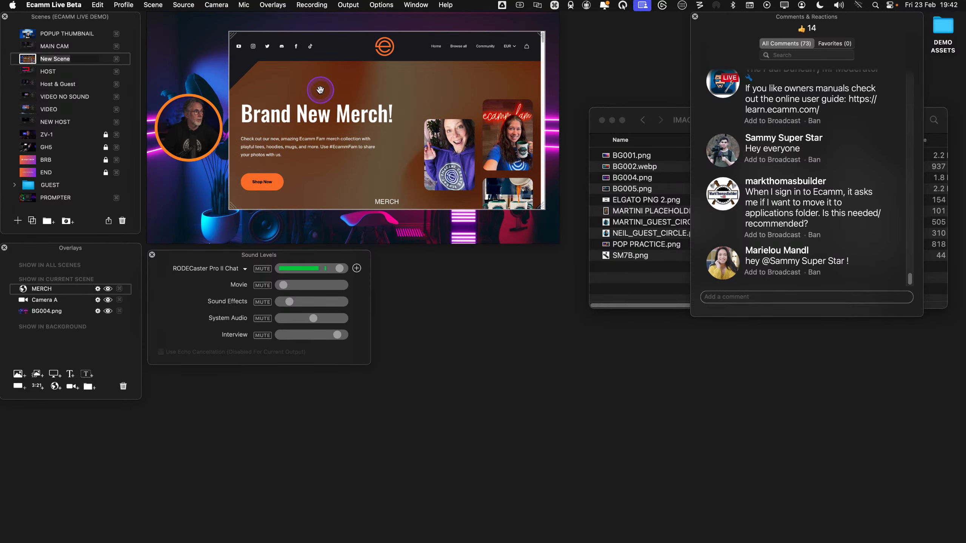
{"action": "left_click_drag", "start_coordinate": [452, 209], "coordinate": [447, 211]}
{"action": "left_click_drag", "start_coordinate": [403, 133], "coordinate": [403, 139]}
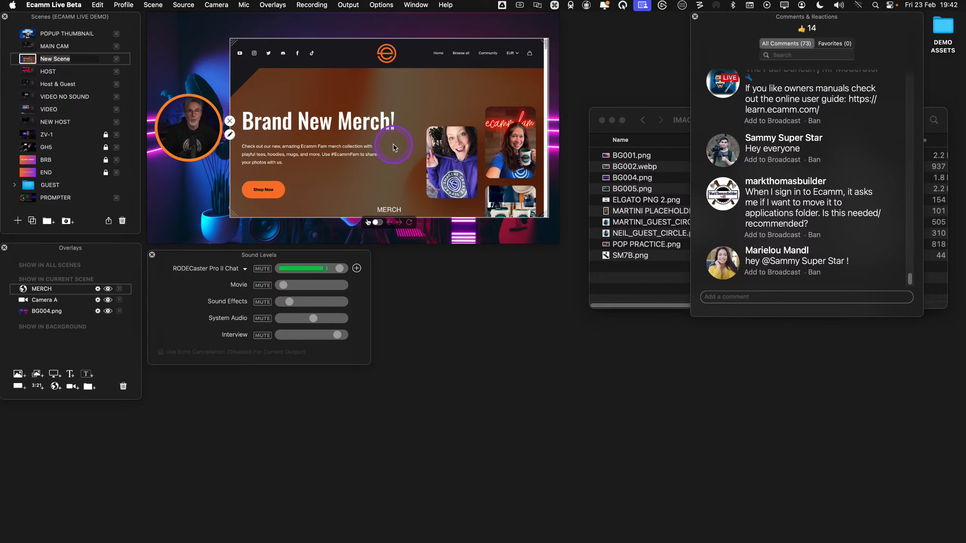
{"action": "left_click_drag", "start_coordinate": [393, 146], "coordinate": [391, 144]}
Turn on interaction for the MERCH widget so its web page can be controlled within the scene
{"action": "key", "text": "ctrl"}
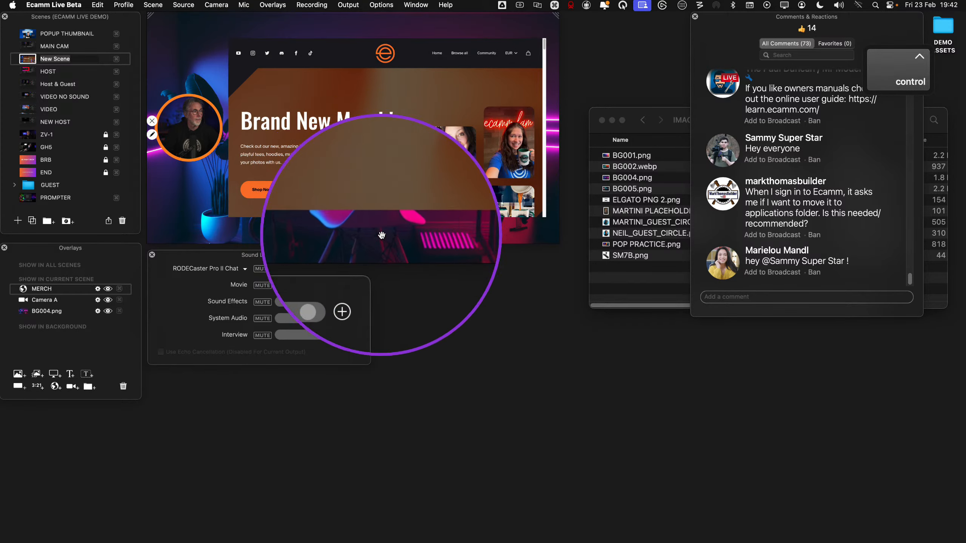
{"action": "key", "text": "ctrl"}
{"action": "mouse_move", "coordinate": [396, 189]}
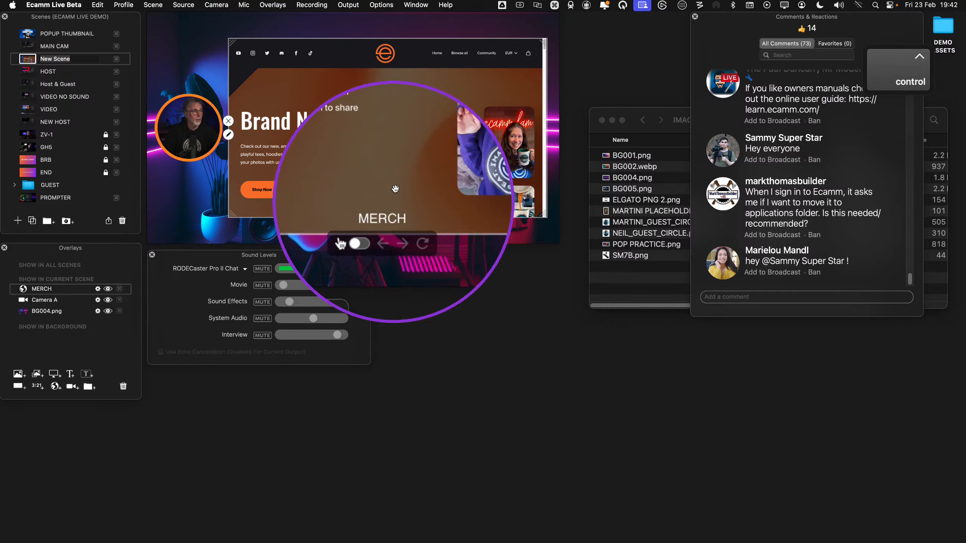
{"action": "key", "text": "ctrl"}
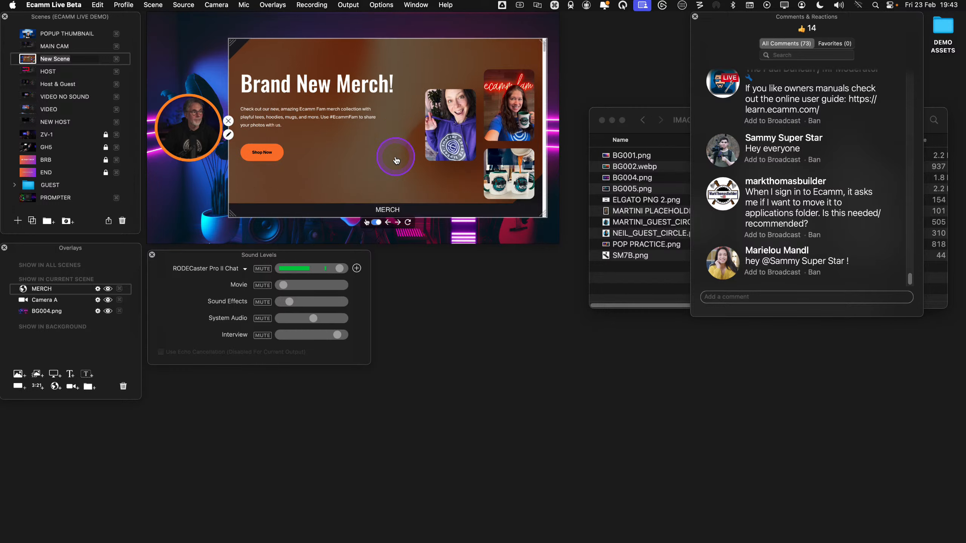
Browse the merch page inside the widget, looking through the T-shirts, the mugs and the customer photos
{"action": "scroll", "coordinate": [395, 160], "scroll_direction": "down", "scroll_amount": 5}
{"action": "scroll", "coordinate": [396, 160], "scroll_direction": "down", "scroll_amount": 3}
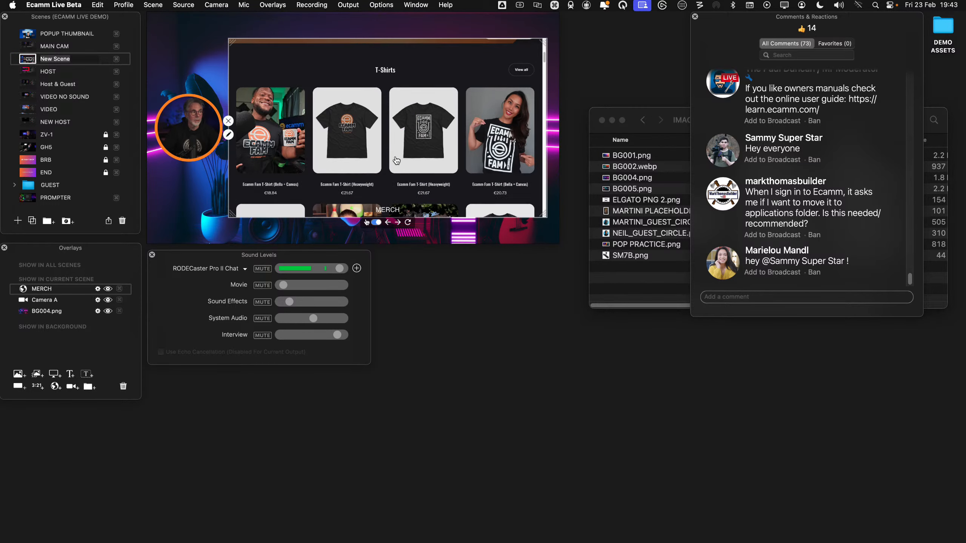
{"action": "scroll", "coordinate": [396, 160], "scroll_direction": "down", "scroll_amount": 5}
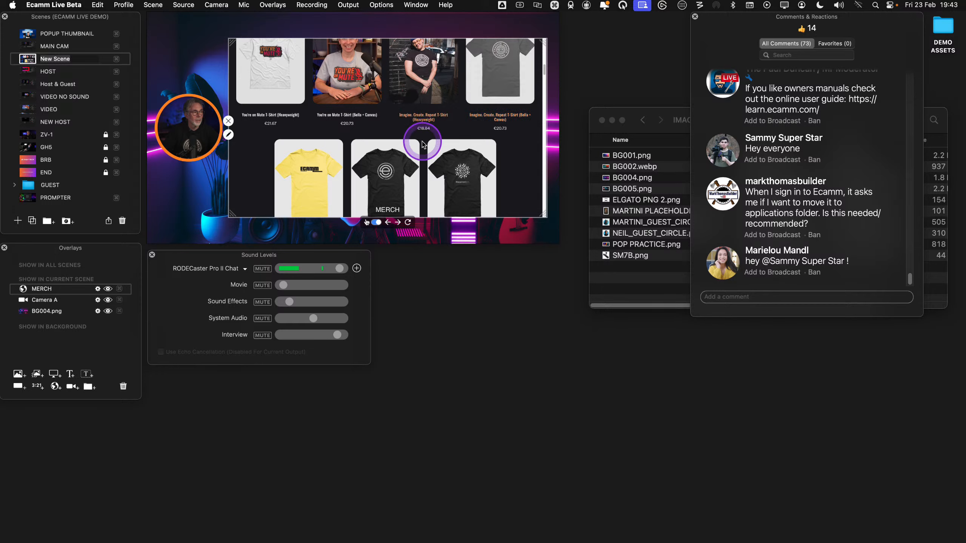
{"action": "scroll", "coordinate": [422, 150], "scroll_direction": "down", "scroll_amount": 2}
{"action": "scroll", "coordinate": [416, 152], "scroll_direction": "down", "scroll_amount": 5}
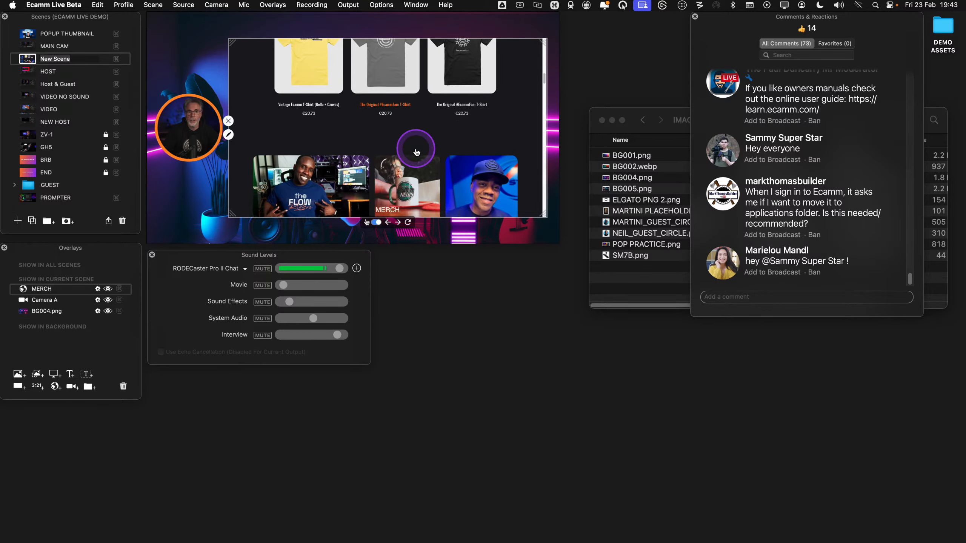
{"action": "scroll", "coordinate": [415, 151], "scroll_direction": "down", "scroll_amount": 5}
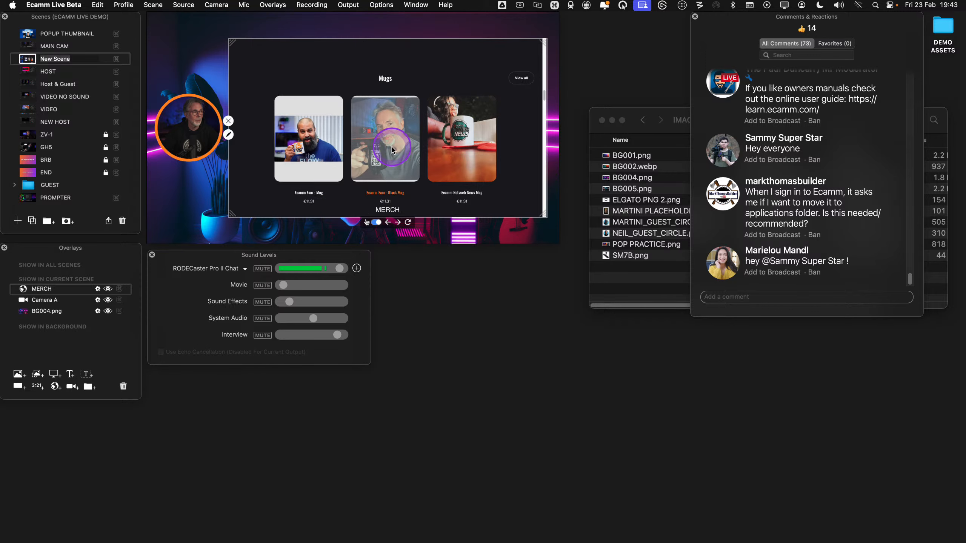
{"action": "scroll", "coordinate": [400, 151], "scroll_direction": "down", "scroll_amount": 5}
{"action": "scroll", "coordinate": [400, 152], "scroll_direction": "down", "scroll_amount": 1}
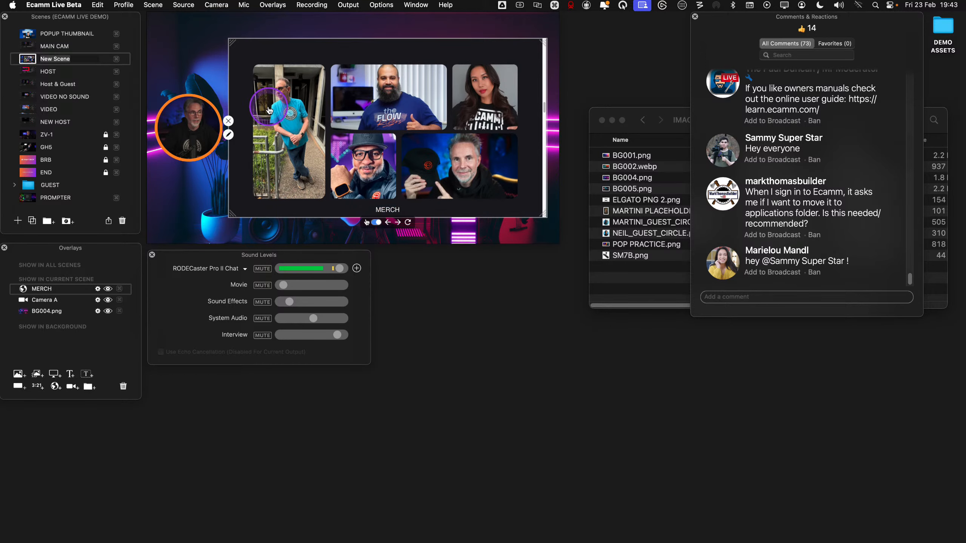
{"action": "scroll", "coordinate": [268, 110], "scroll_direction": "down", "scroll_amount": 5}
{"action": "scroll", "coordinate": [364, 131], "scroll_direction": "up", "scroll_amount": 3}
{"action": "scroll", "coordinate": [364, 130], "scroll_direction": "up", "scroll_amount": 6}
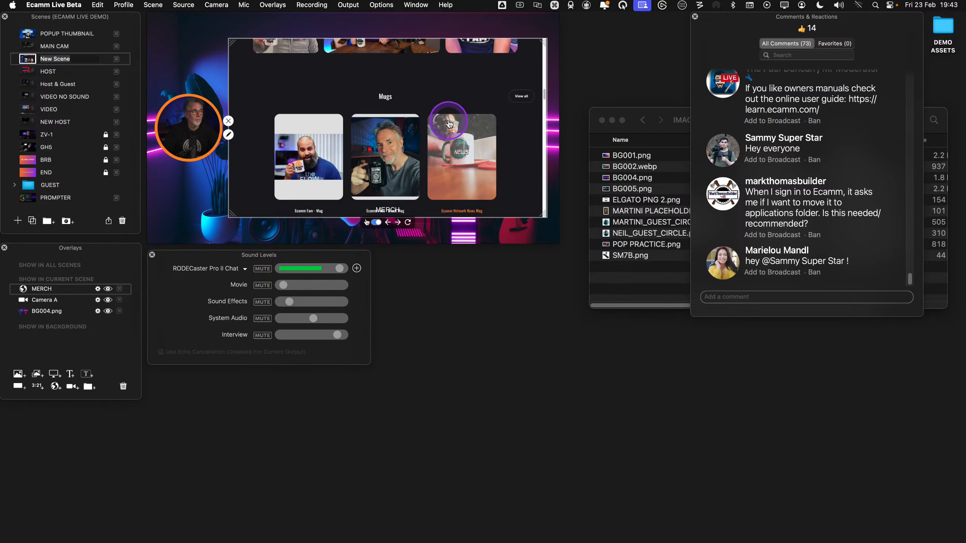
Open The Original #EcammFam T-Shirt page inside the MERCH widget and look through its description, colours and sizes
{"action": "scroll", "coordinate": [454, 126], "scroll_direction": "up", "scroll_amount": 5}
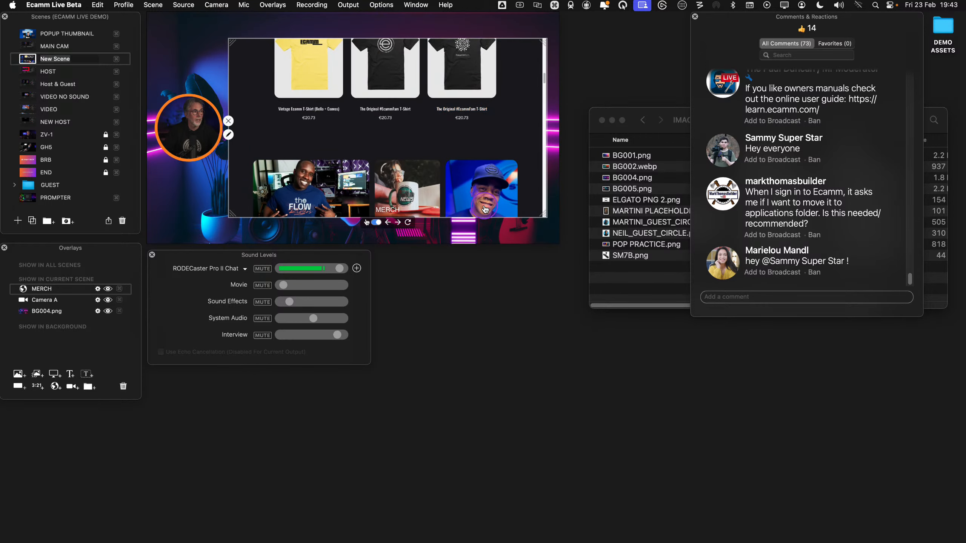
{"action": "left_click", "coordinate": [473, 83]}
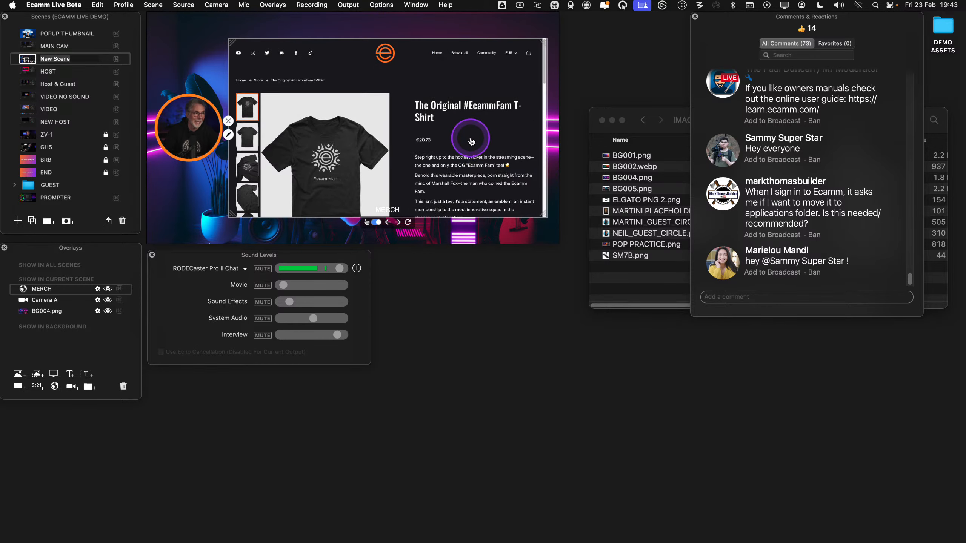
{"action": "scroll", "coordinate": [472, 142], "scroll_direction": "down", "scroll_amount": 10}
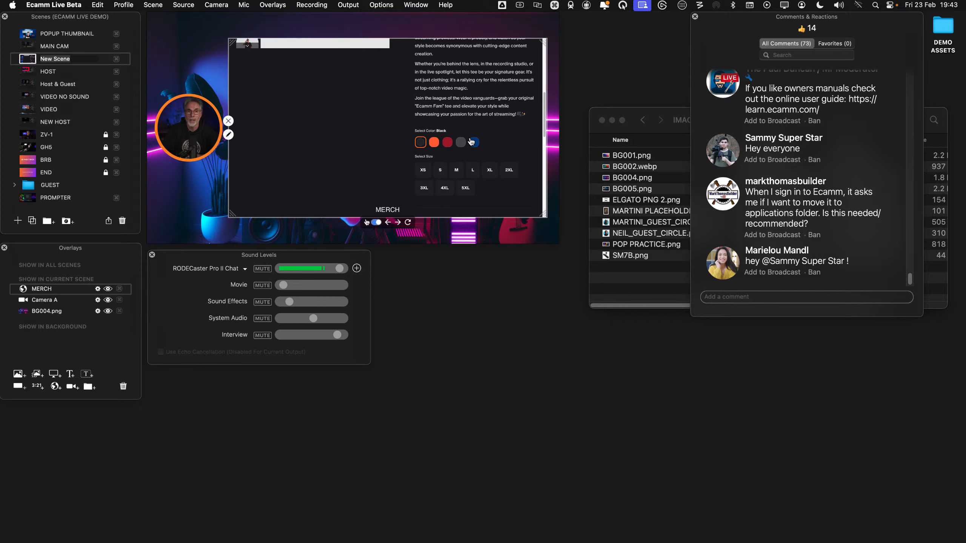
{"action": "left_click", "coordinate": [468, 139]}
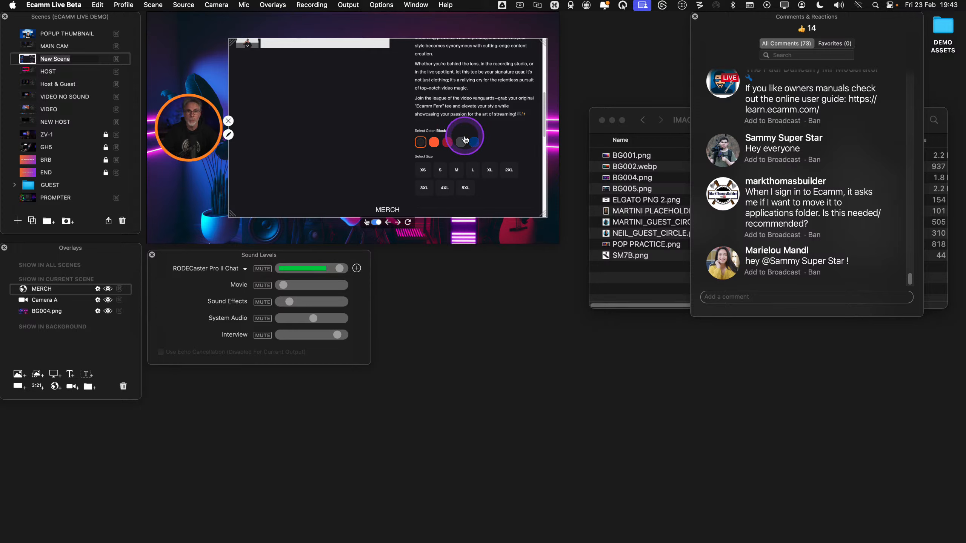
{"action": "scroll", "coordinate": [459, 136], "scroll_direction": "up", "scroll_amount": 5}
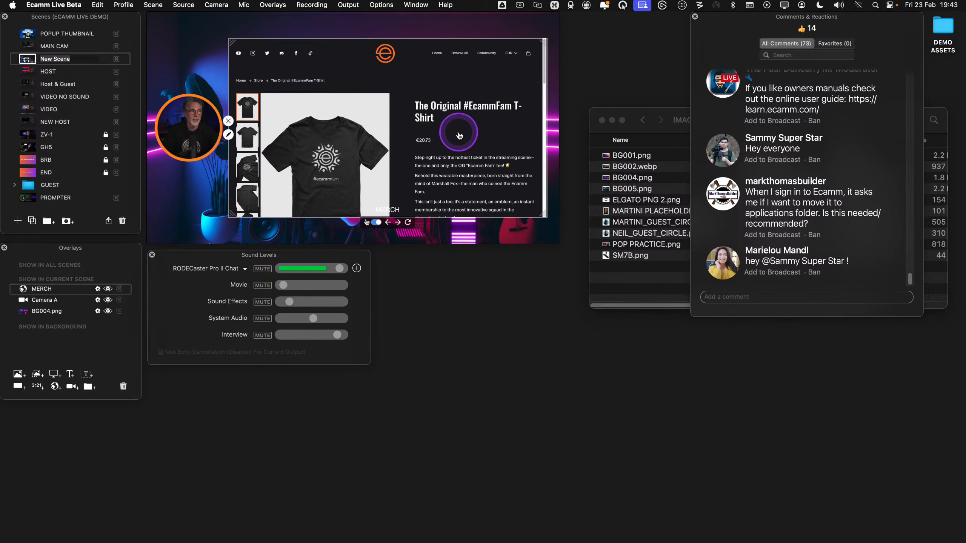
{"action": "left_click", "coordinate": [459, 135]}
{"action": "left_click", "coordinate": [432, 227]}
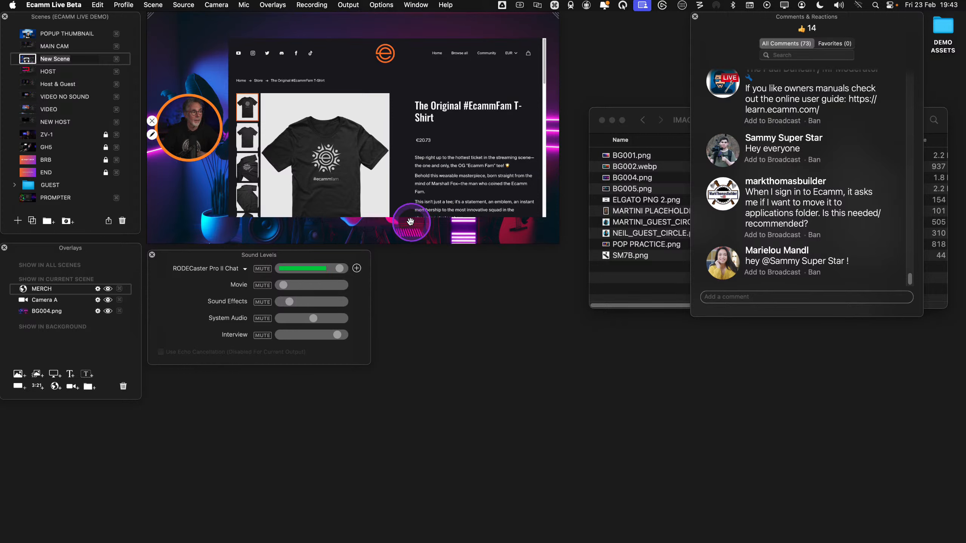
{"action": "left_click", "coordinate": [407, 223]}
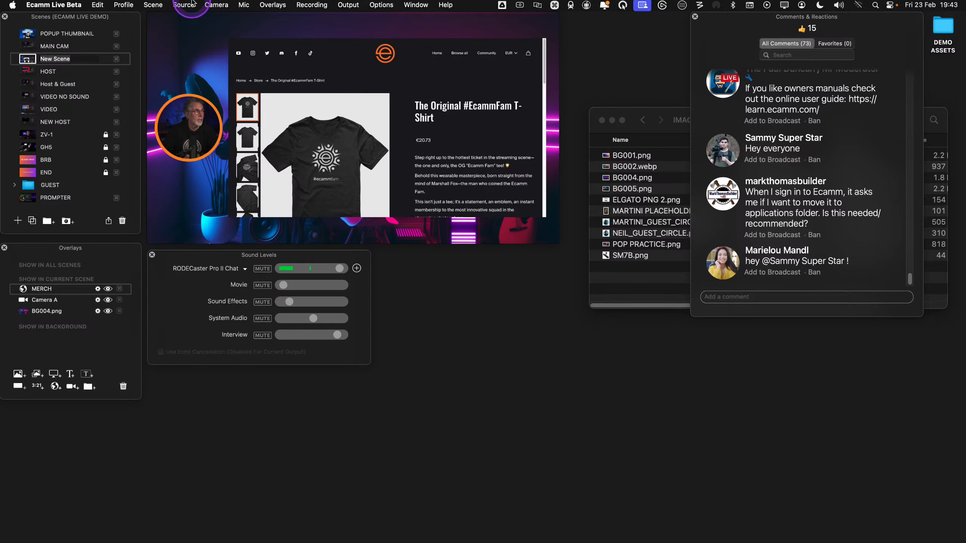
Rename the new scene as WEB WIDGET
{"action": "left_click", "coordinate": [68, 60]}
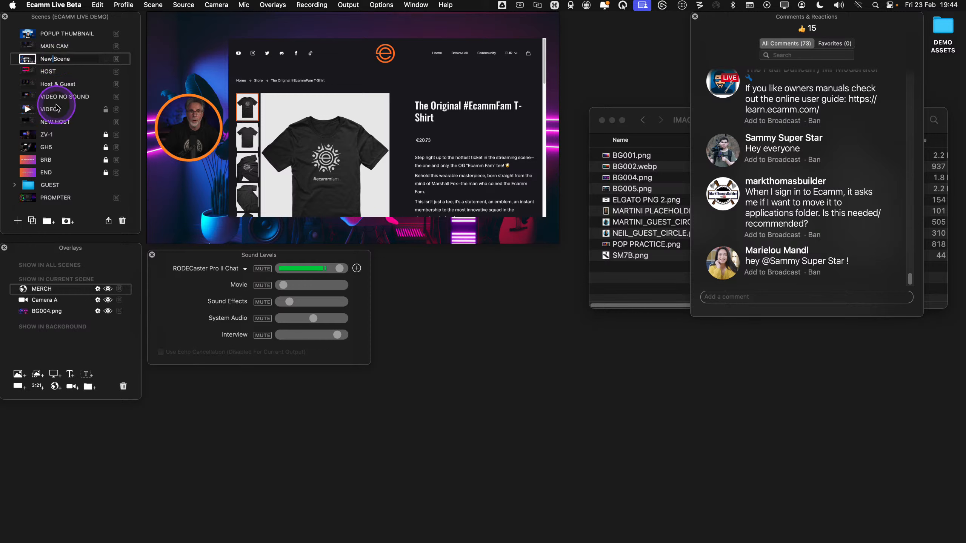
{"action": "left_click", "coordinate": [61, 88]}
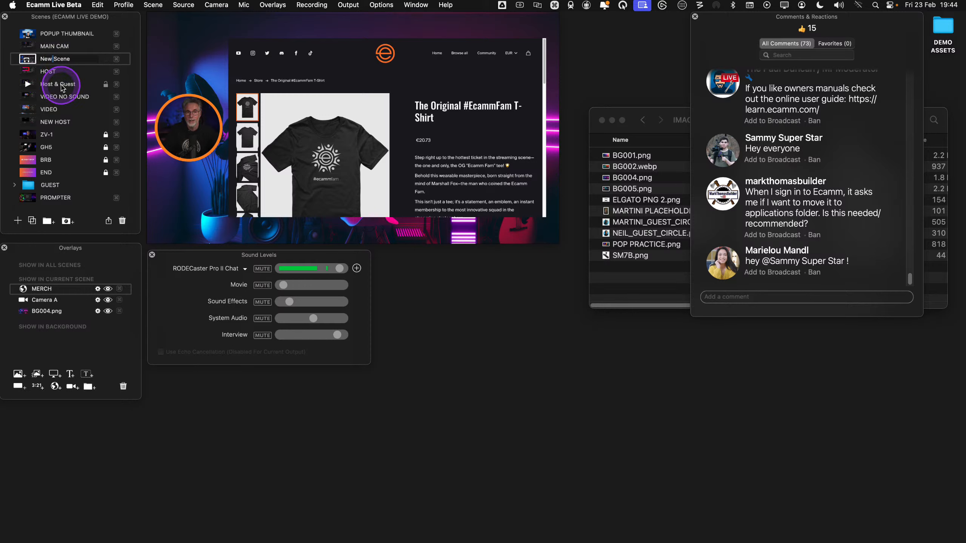
{"action": "left_click", "coordinate": [58, 62]}
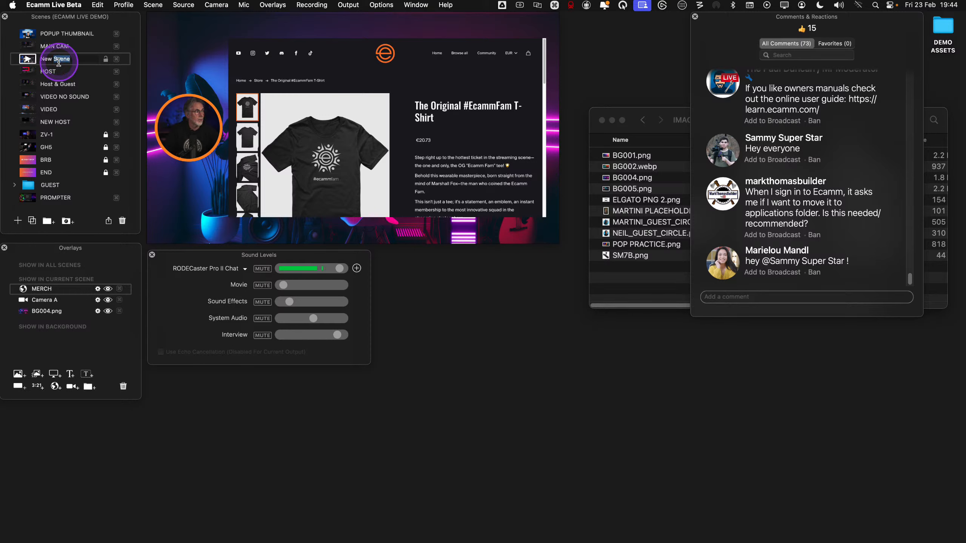
{"action": "key", "text": "BackSpace"}
{"action": "key", "text": "BackSpace"}
{"action": "key", "text": "BackSpace"}
{"action": "key", "text": "BackSpace"}
{"action": "key", "text": "BackSpace"}
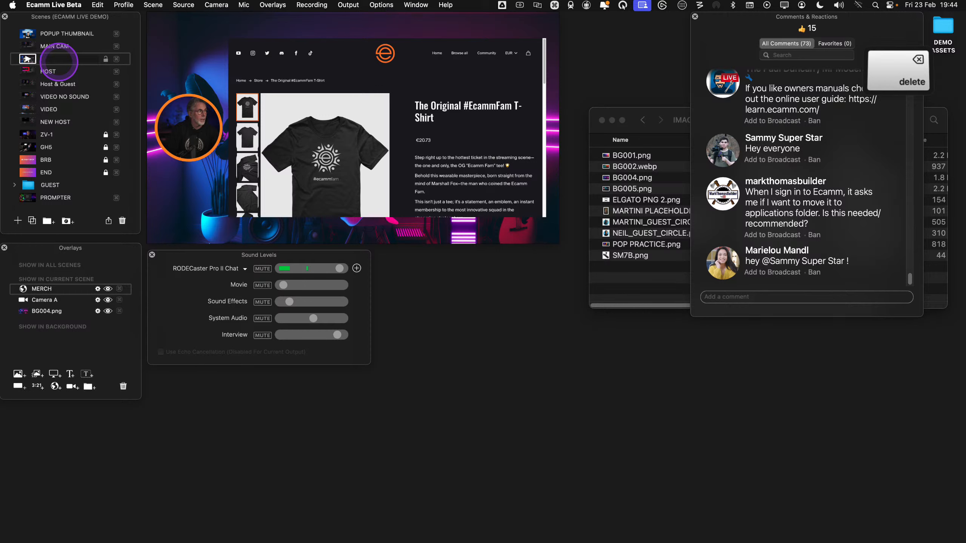
{"action": "type", "text": "WEB "}
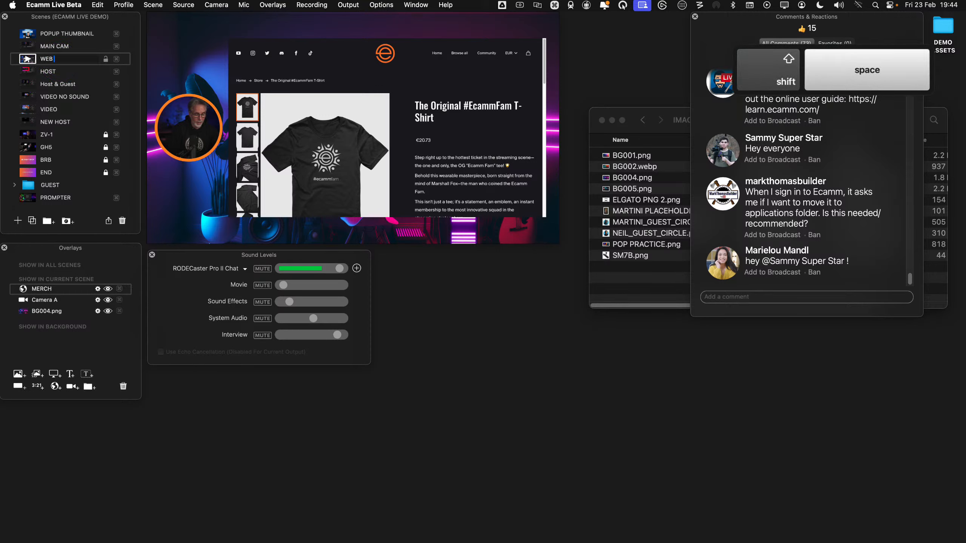
{"action": "type", "text": "WIDGET"}
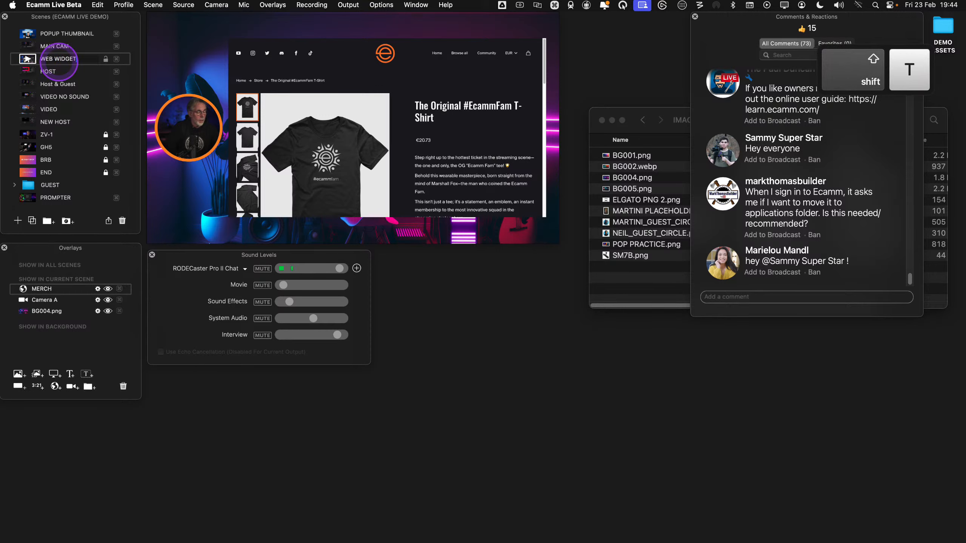
{"action": "key", "text": "Return"}
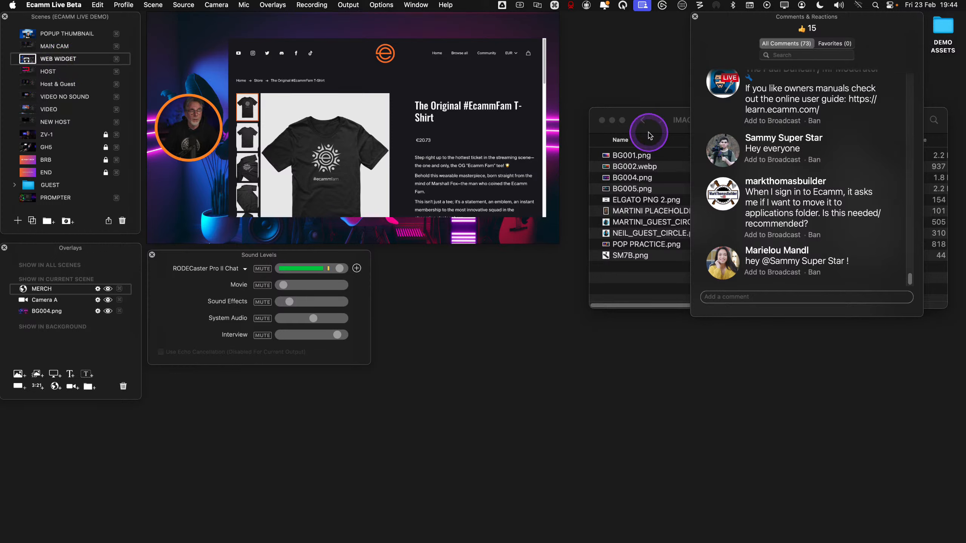
Duplicate the WEB WIDGET scene and name the copy SCREENSHARE
{"action": "mouse_move", "coordinate": [524, 178]}
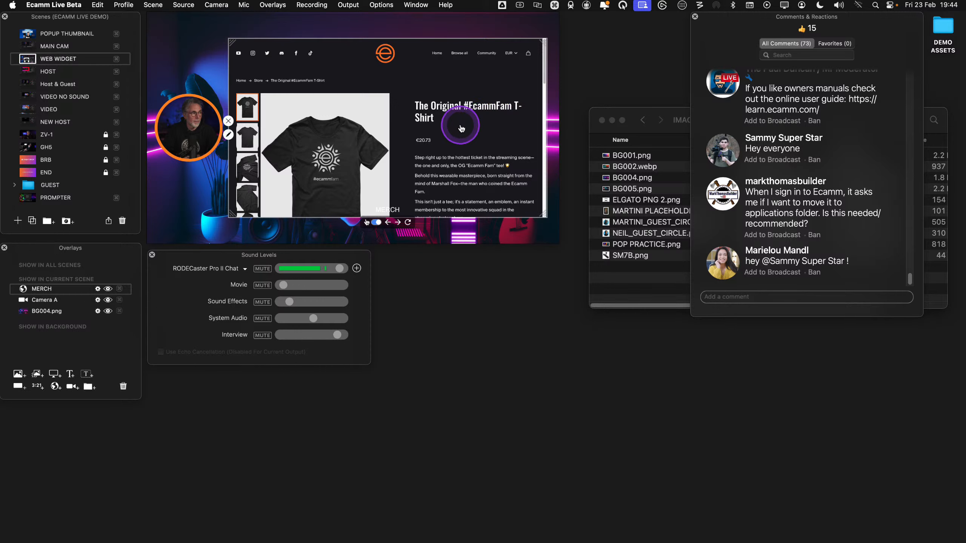
{"action": "mouse_move", "coordinate": [273, 99]}
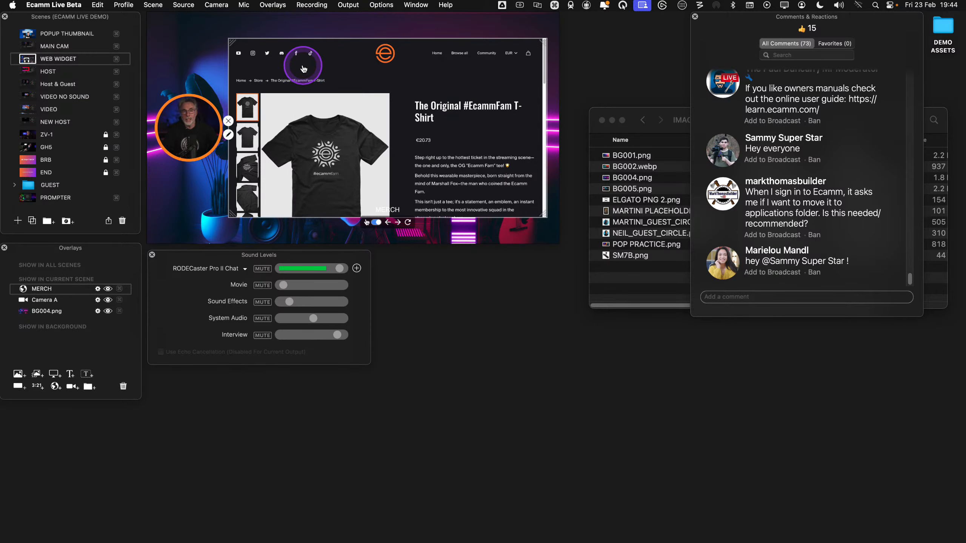
{"action": "key", "text": "ctrl"}
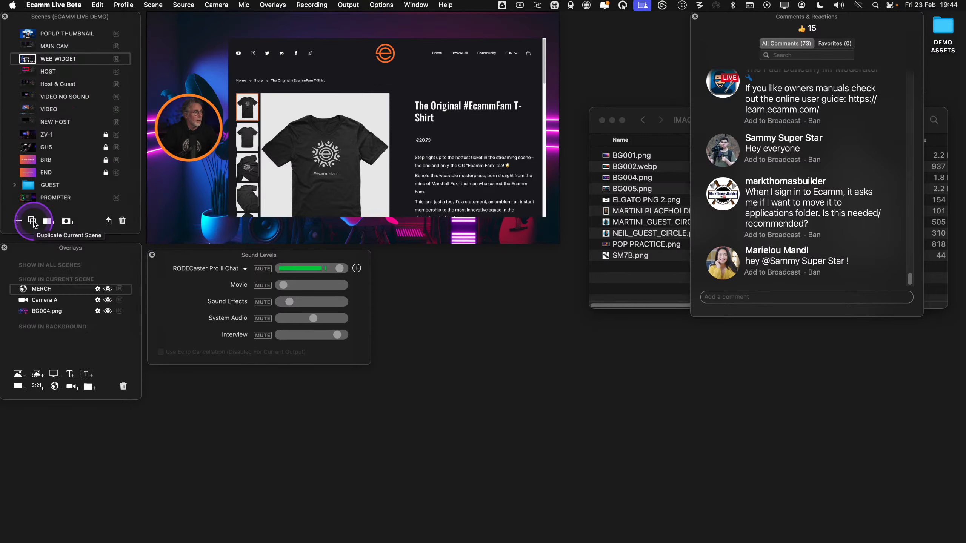
{"action": "left_click", "coordinate": [33, 222]}
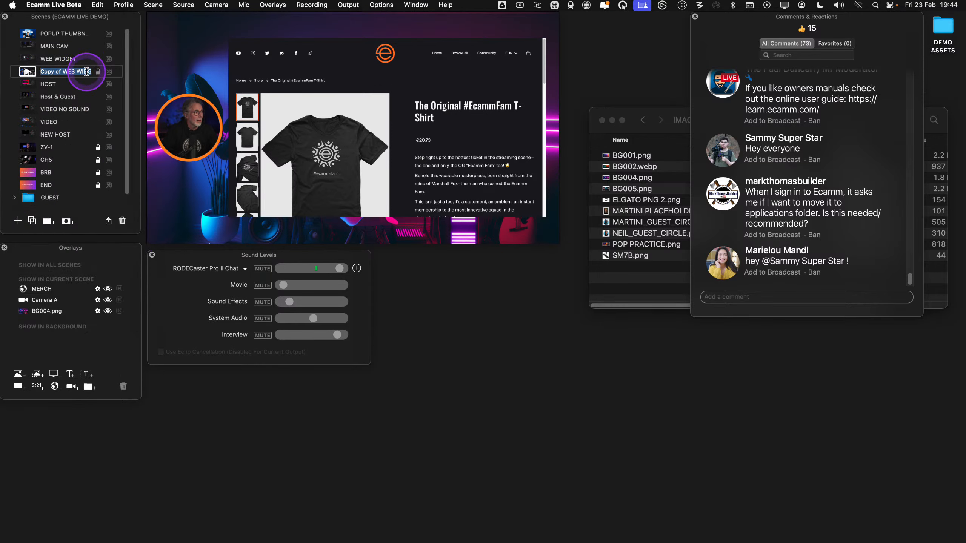
{"action": "key", "text": "super+a"}
{"action": "type", "text": "S"}
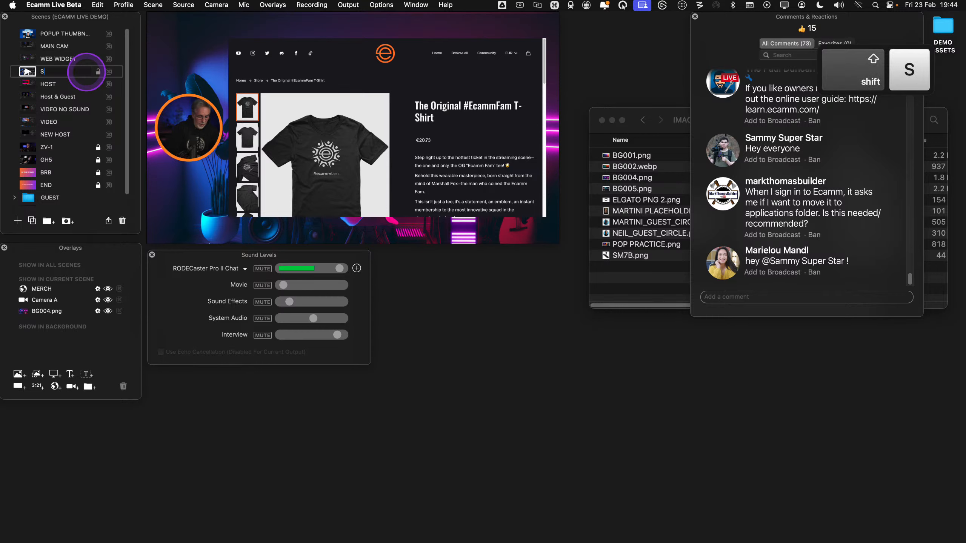
{"action": "type", "text": "CREENSHAT"}
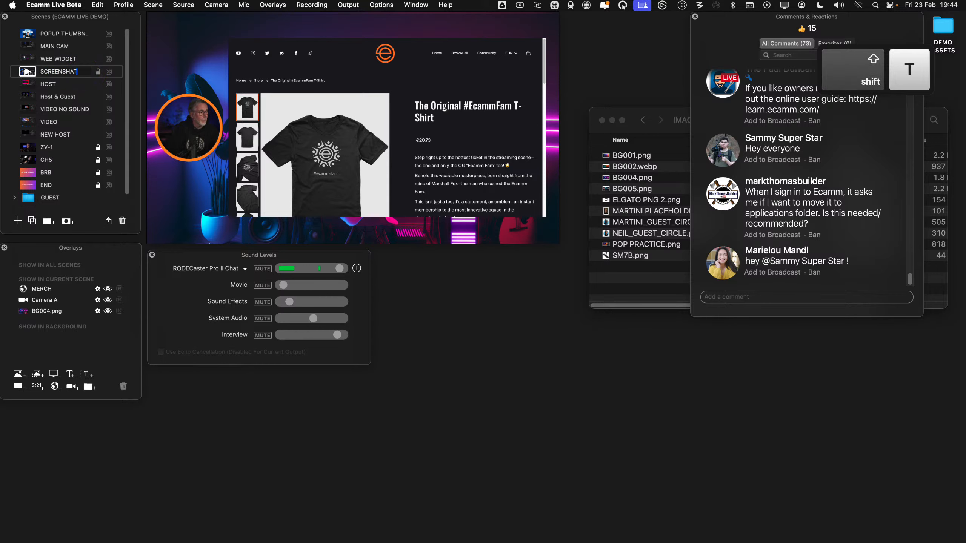
{"action": "key", "text": "BackSpace"}
{"action": "type", "text": "RE"}
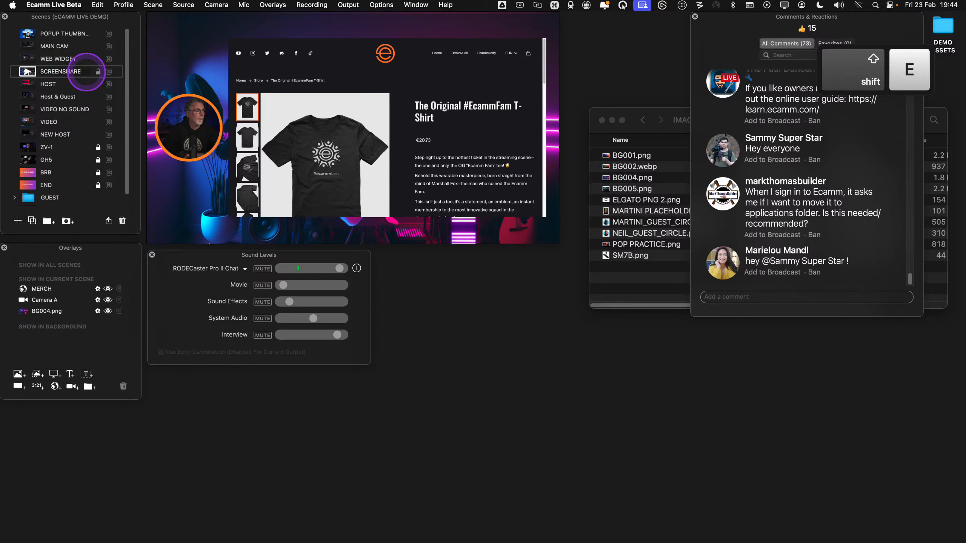
{"action": "left_click", "coordinate": [300, 101]}
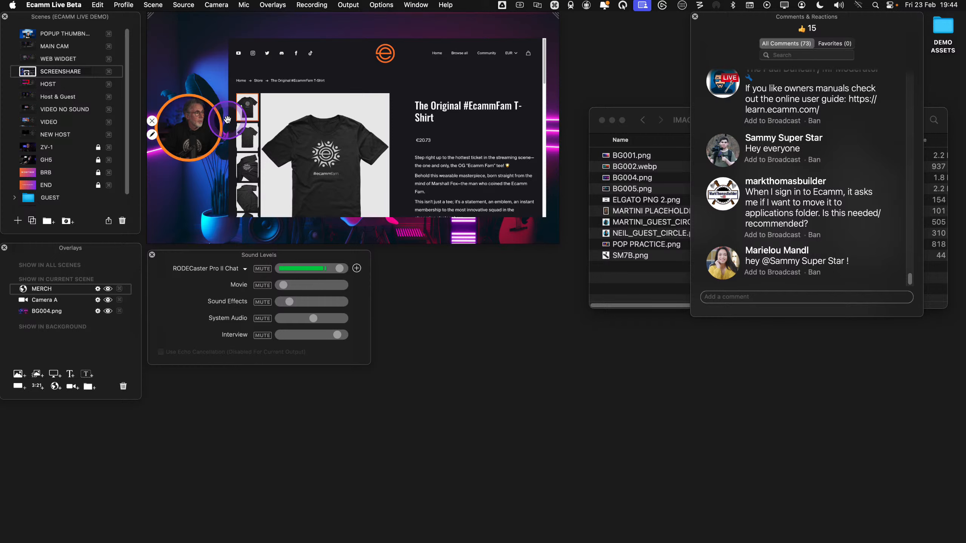
Delete the MERCH widget from the SCREENSHARE scene and add a screen share overlay in its place
{"action": "left_click", "coordinate": [108, 289]}
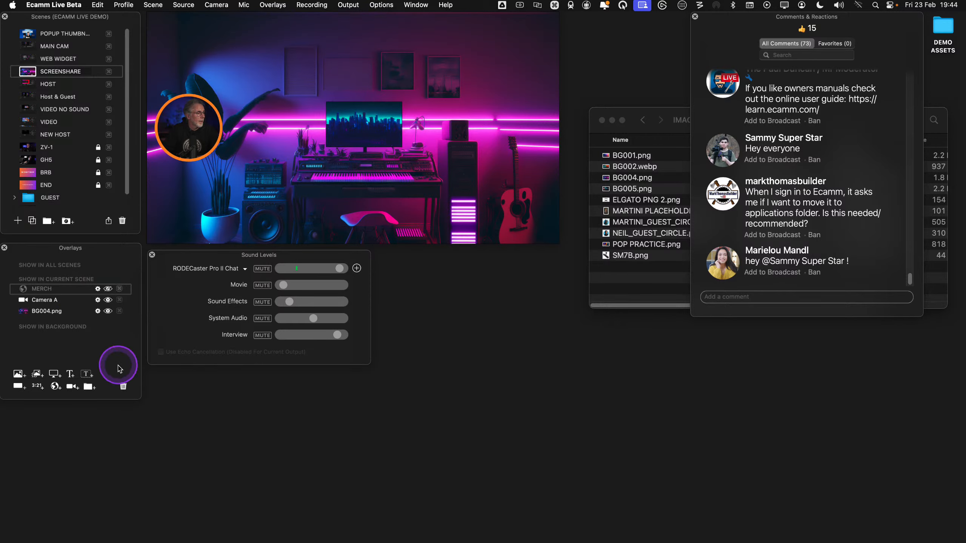
{"action": "left_click", "coordinate": [123, 387]}
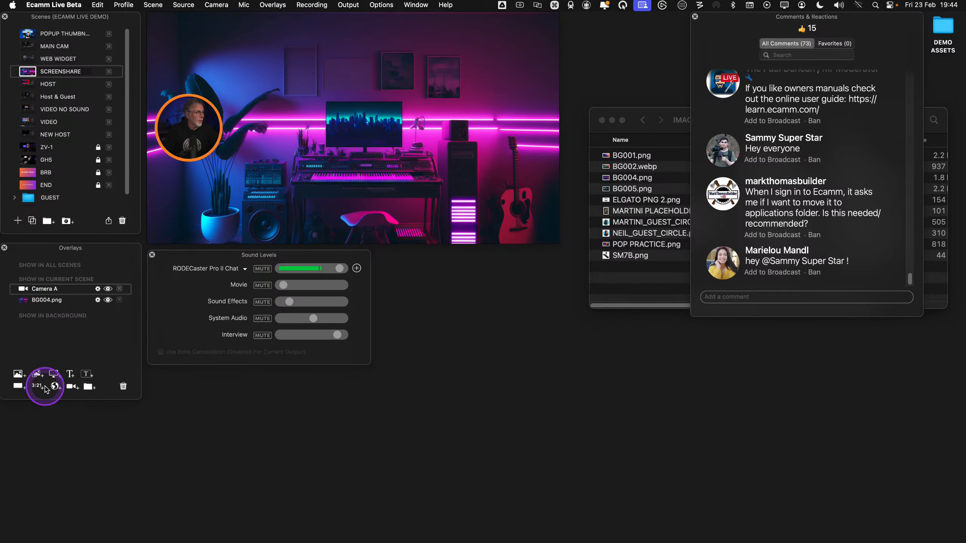
{"action": "key", "text": "ctrl"}
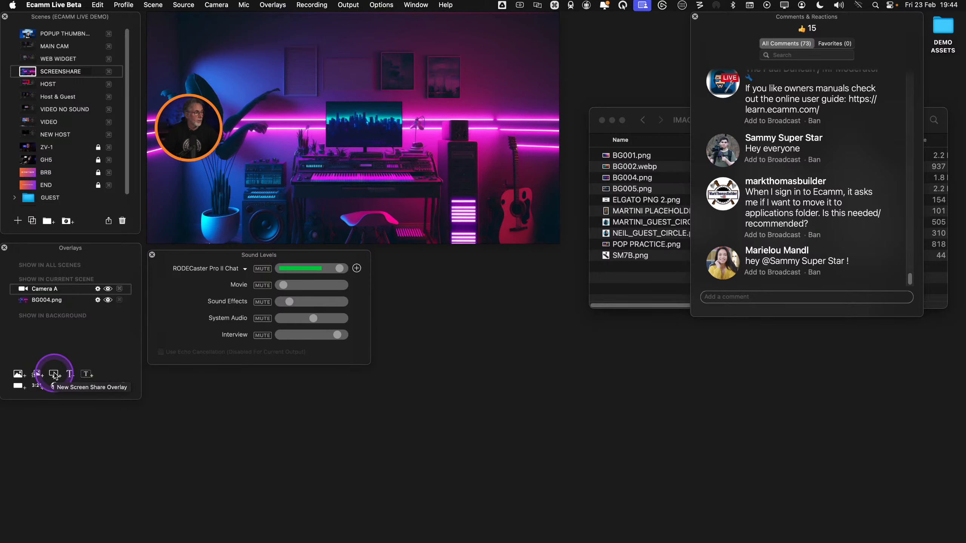
{"action": "left_click", "coordinate": [54, 376]}
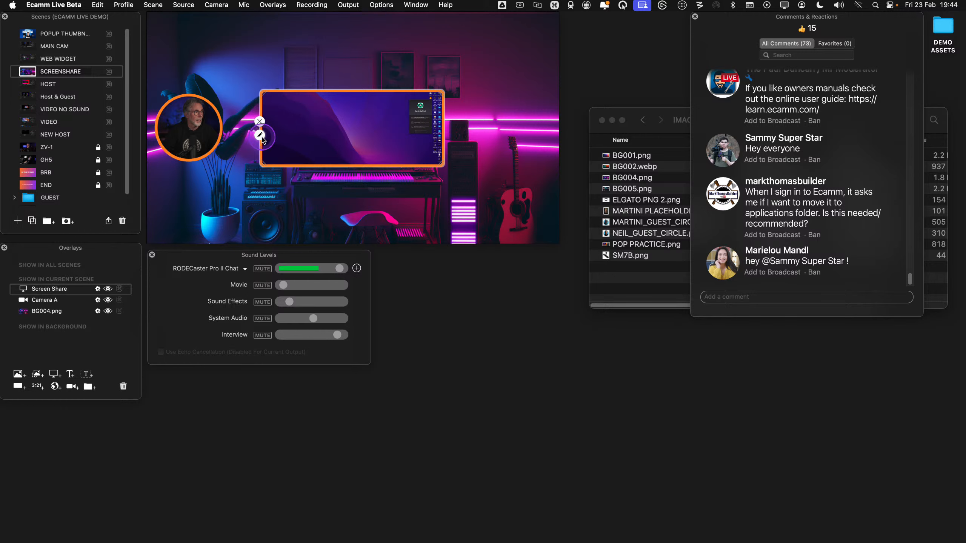
Set the screen share overlay to show Ecamm Live Beta's Comments & Reactions window, and move the overlay up in the frame
{"action": "left_click", "coordinate": [260, 135]}
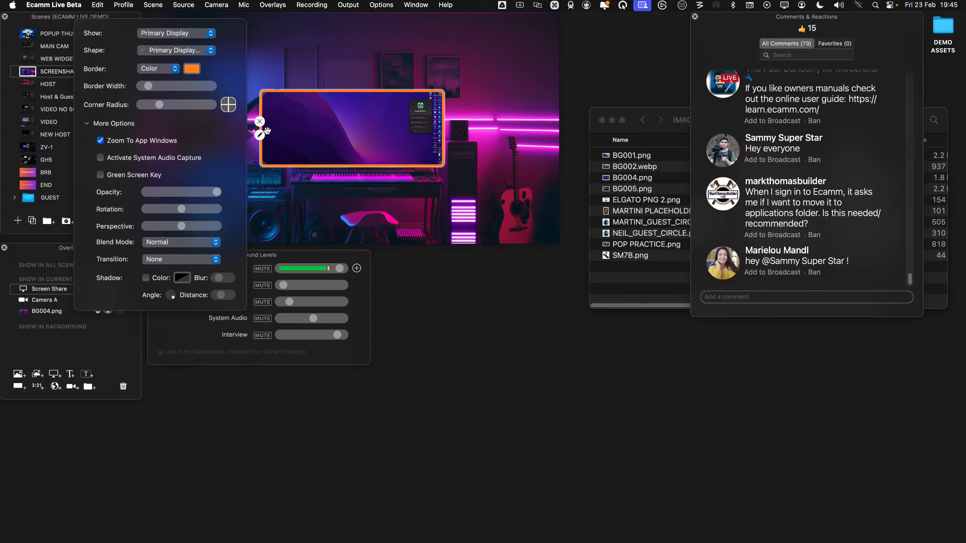
{"action": "left_click", "coordinate": [200, 33]}
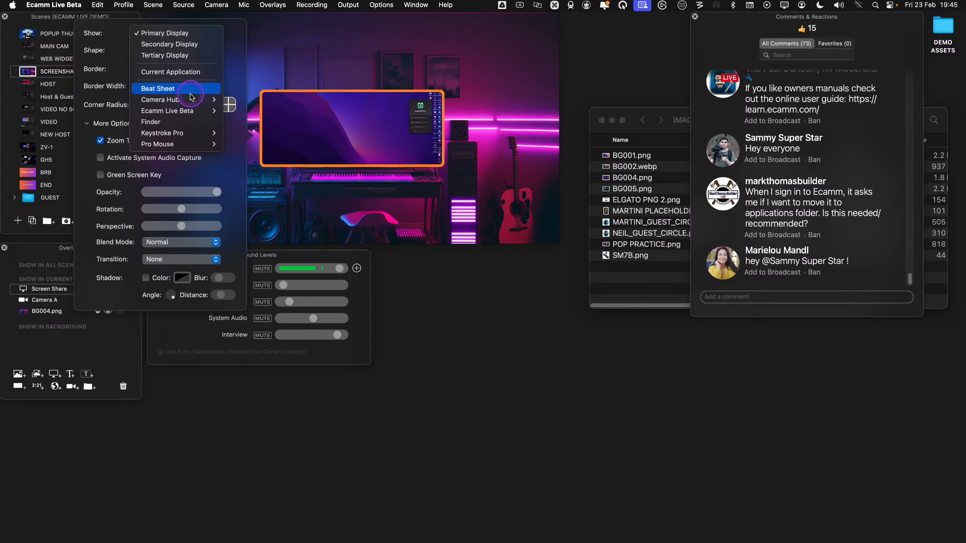
{"action": "mouse_move", "coordinate": [193, 101]}
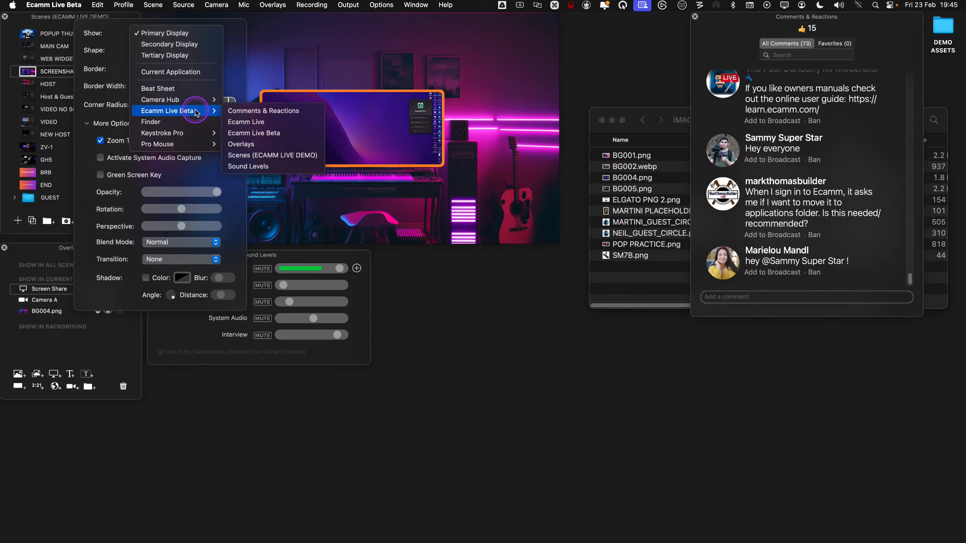
{"action": "left_click", "coordinate": [231, 111]}
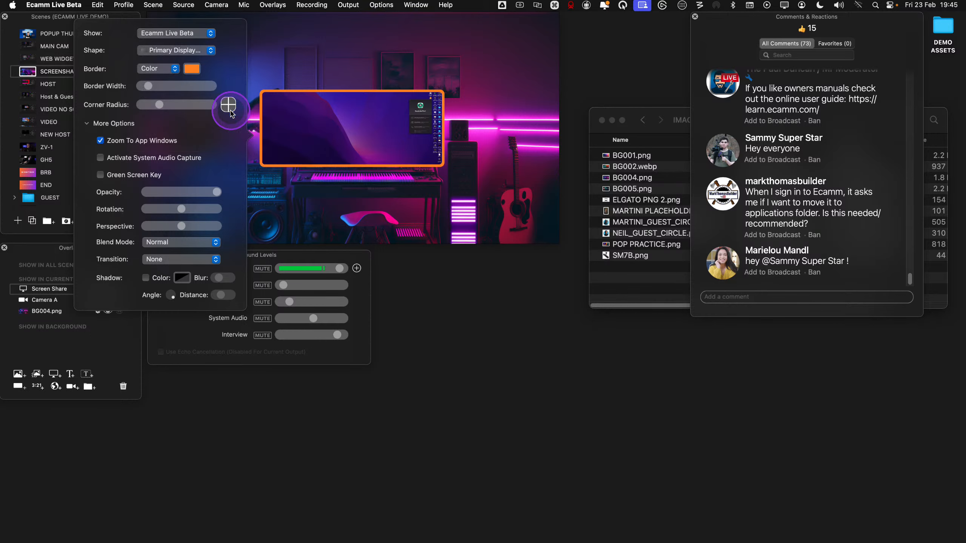
{"action": "left_click", "coordinate": [419, 136]}
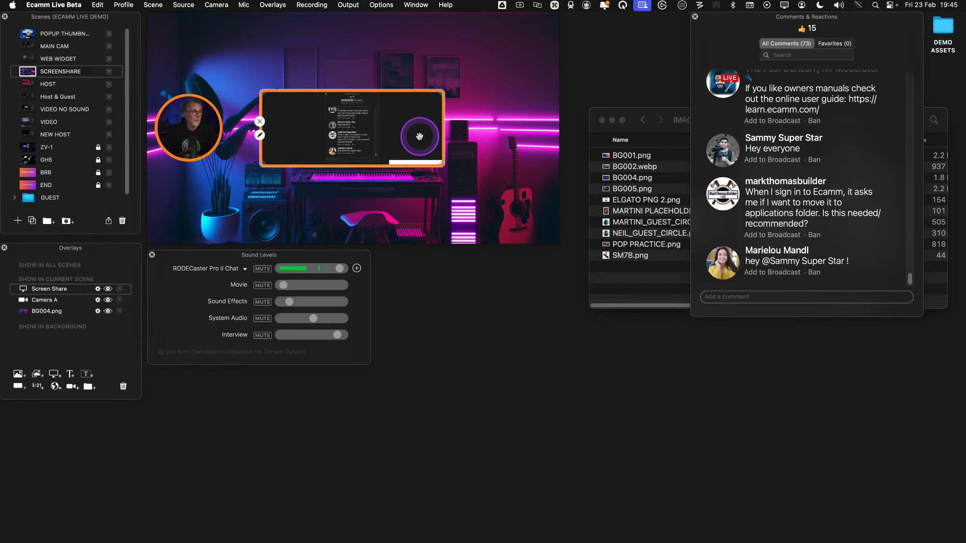
{"action": "left_click_drag", "start_coordinate": [412, 130], "coordinate": [397, 78]}
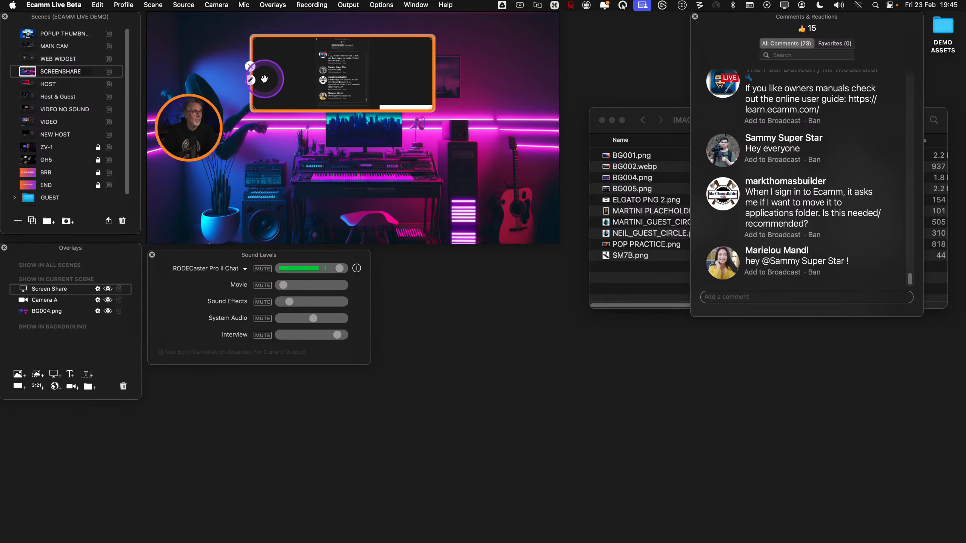
Reduce the screen share overlay's border width to its minimum and set its corner radius to 0
{"action": "left_click", "coordinate": [250, 80]}
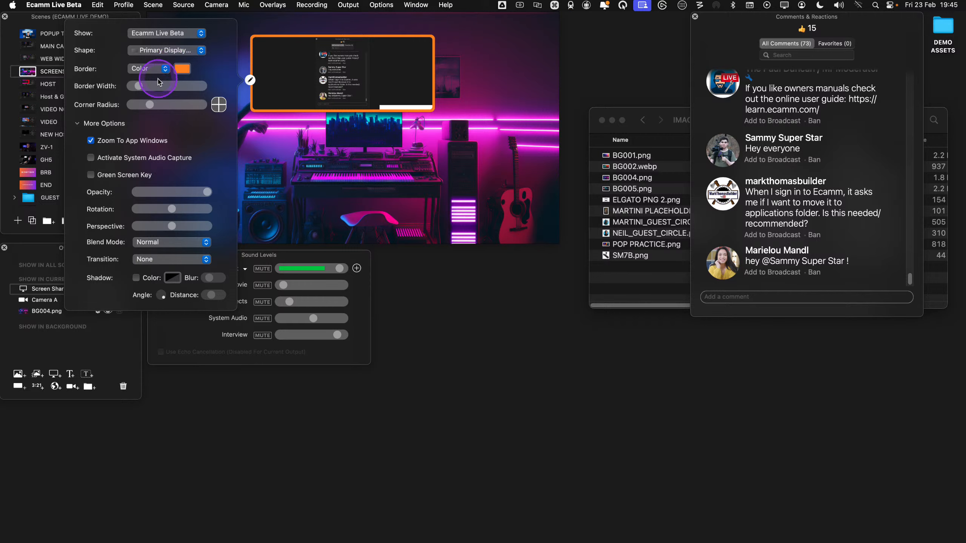
{"action": "left_click_drag", "start_coordinate": [139, 86], "coordinate": [93, 94]}
{"action": "left_click", "coordinate": [392, 107]}
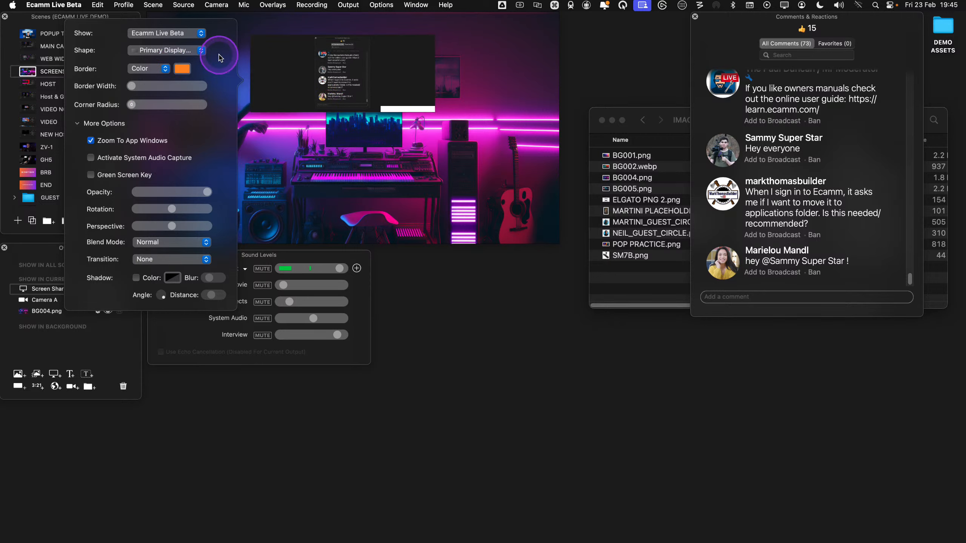
Change the screen share overlay's shape to Custom, stretch it tall enough to fit the comments window, and reposition it beside the camera circle
{"action": "left_click", "coordinate": [158, 51]}
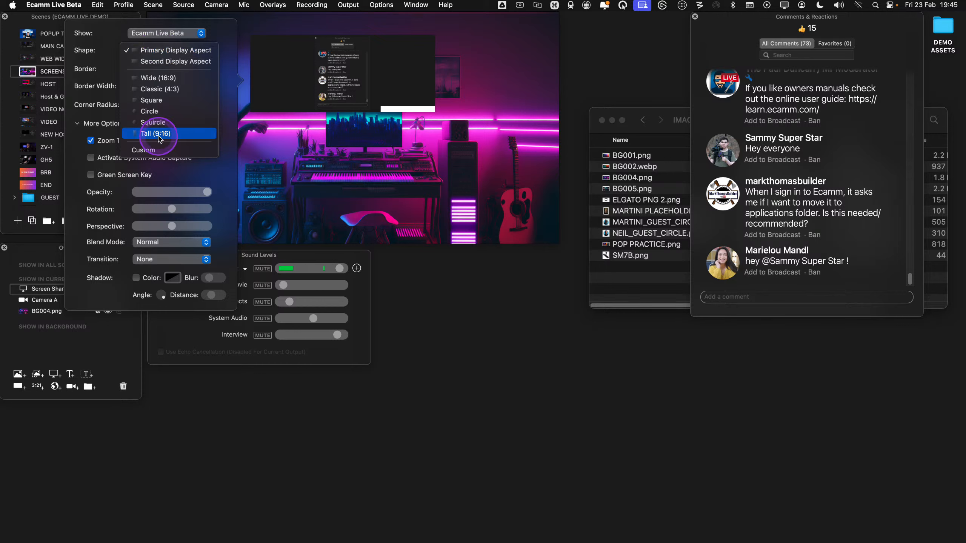
{"action": "left_click", "coordinate": [166, 149]}
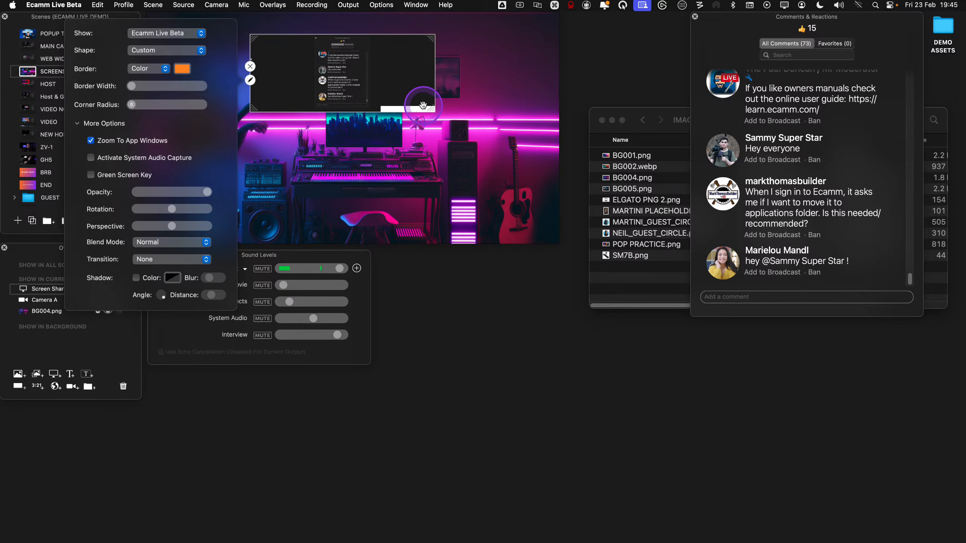
{"action": "left_click_drag", "start_coordinate": [443, 112], "coordinate": [419, 240]}
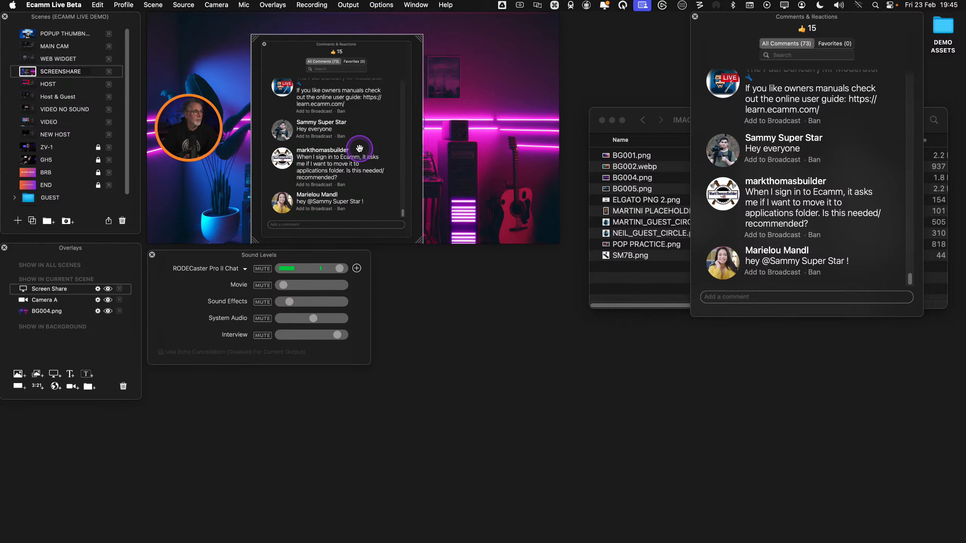
{"action": "left_click_drag", "start_coordinate": [360, 149], "coordinate": [377, 143]}
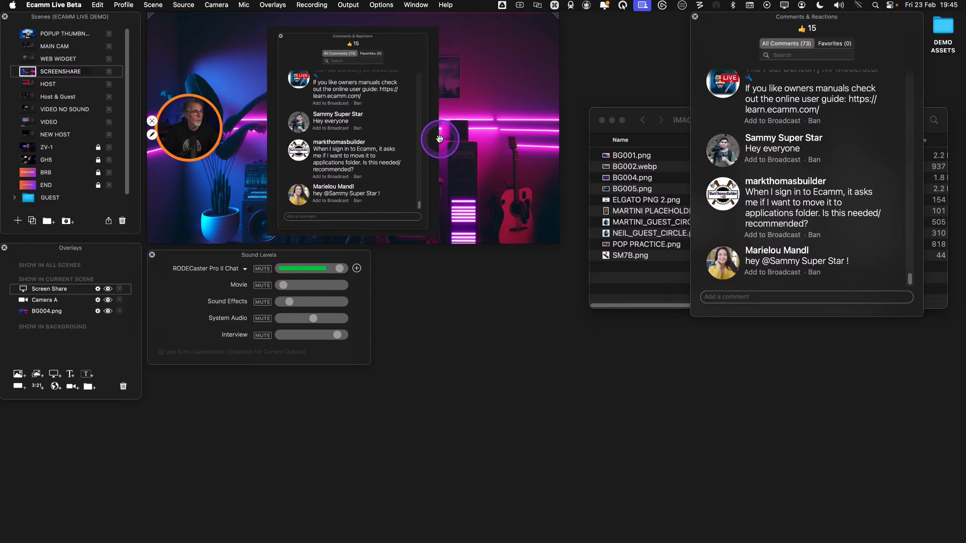
Crop the edges of the screen share overlay tightly around the Comments & Reactions window
{"action": "key", "text": "alt"}
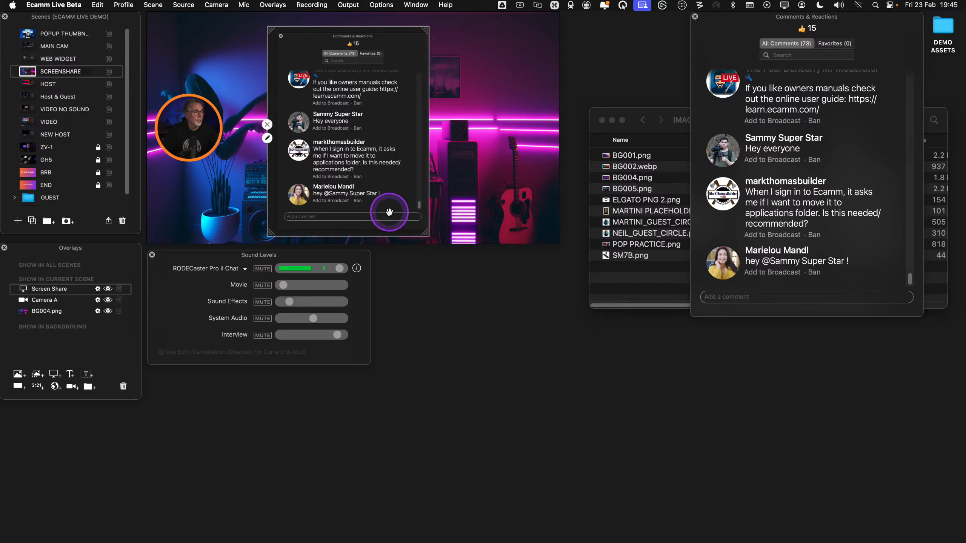
{"action": "left_click_drag", "start_coordinate": [388, 234], "coordinate": [390, 229]}
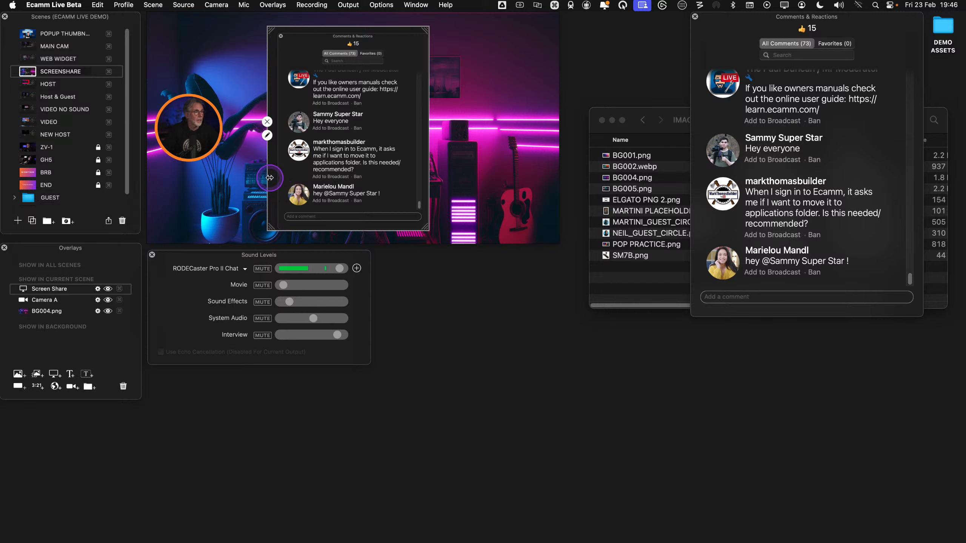
{"action": "left_click_drag", "start_coordinate": [270, 177], "coordinate": [278, 178]}
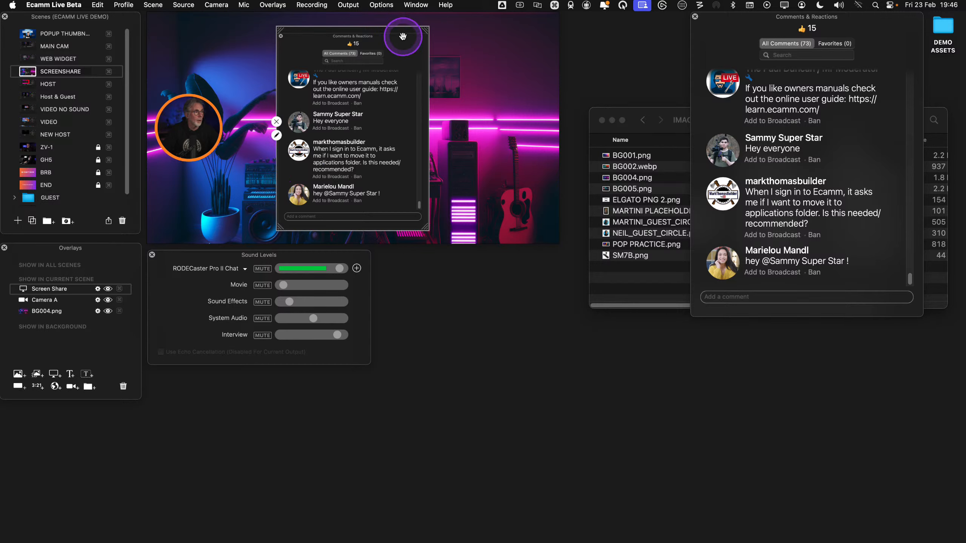
{"action": "left_click_drag", "start_coordinate": [396, 27], "coordinate": [394, 36]}
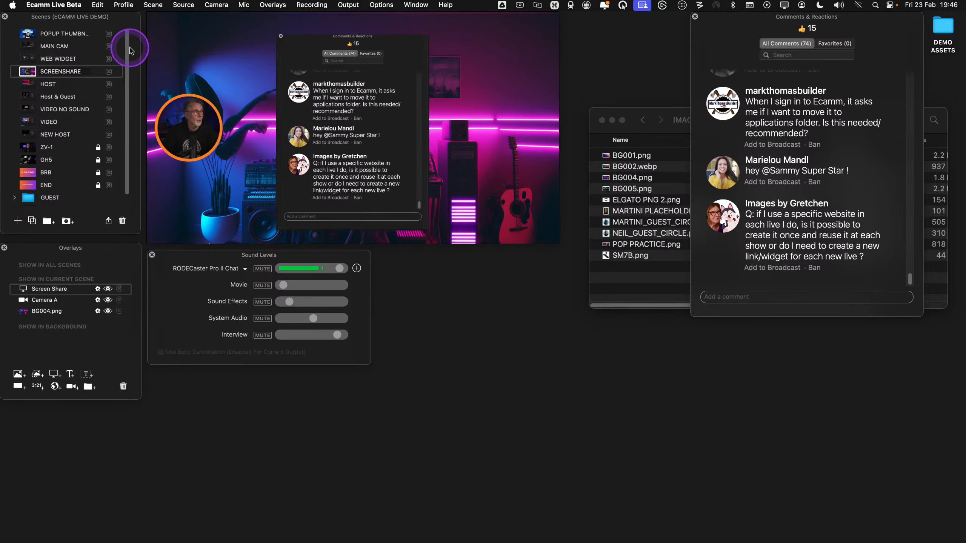
Show the newest viewer question on the MAIN CAM scene, raise it fully into the frame, and remove it from the broadcast
{"action": "left_click", "coordinate": [30, 48]}
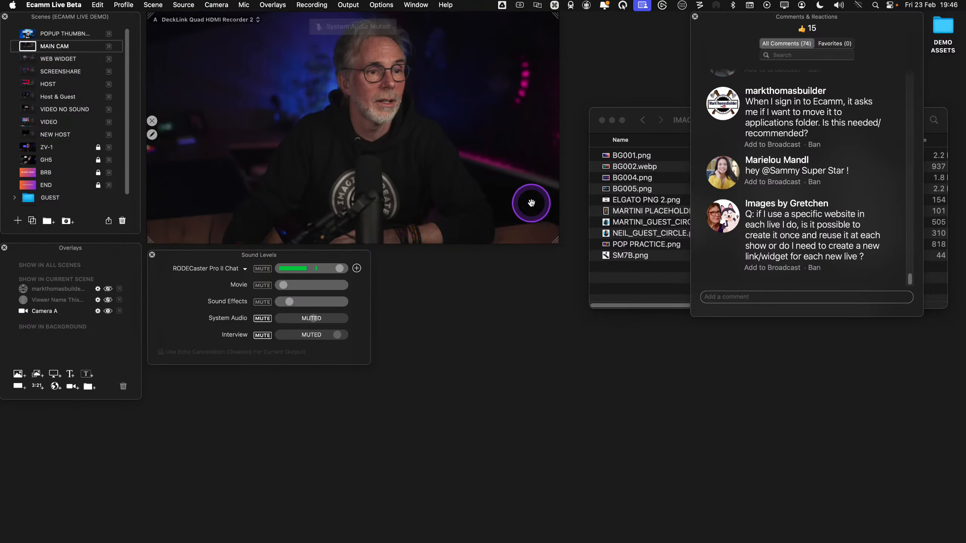
{"action": "left_click", "coordinate": [724, 217]}
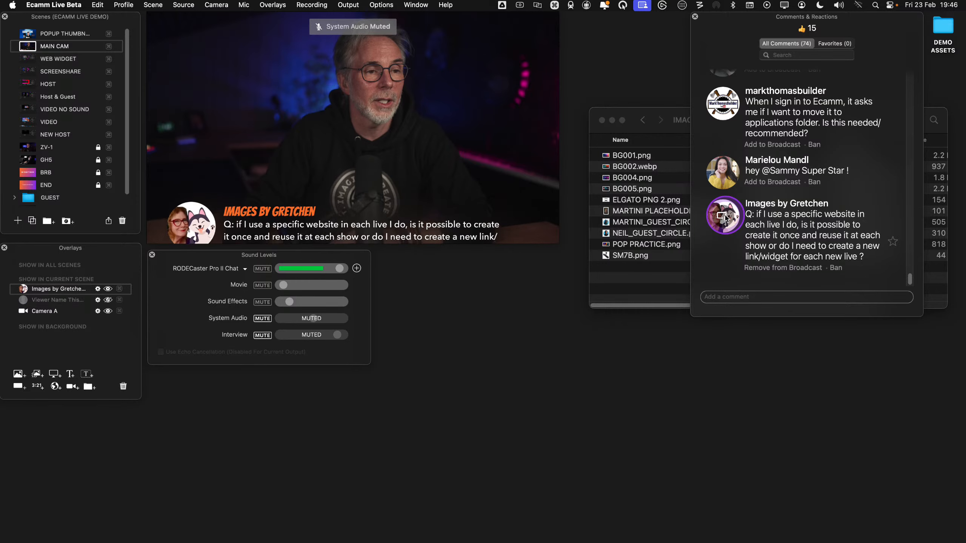
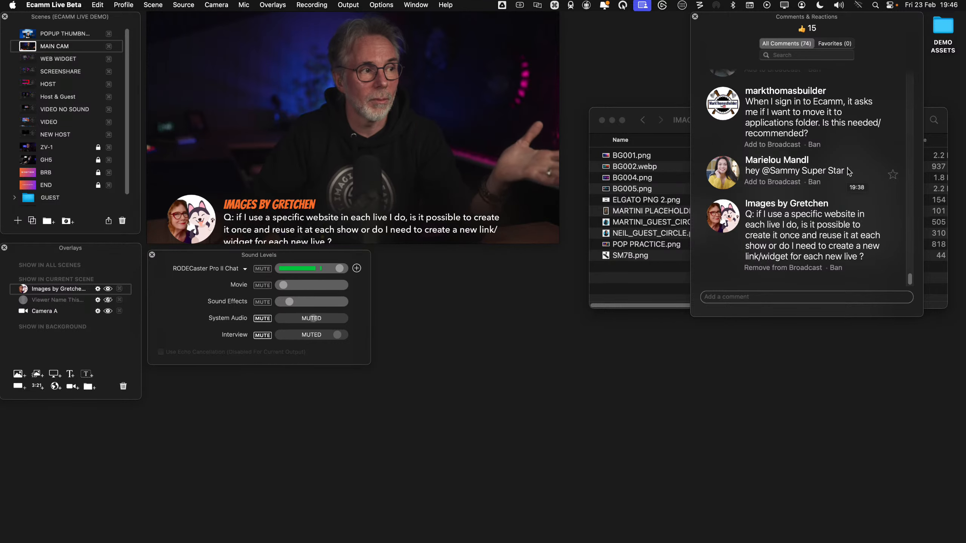
{"action": "left_click_drag", "start_coordinate": [359, 233], "coordinate": [368, 206]}
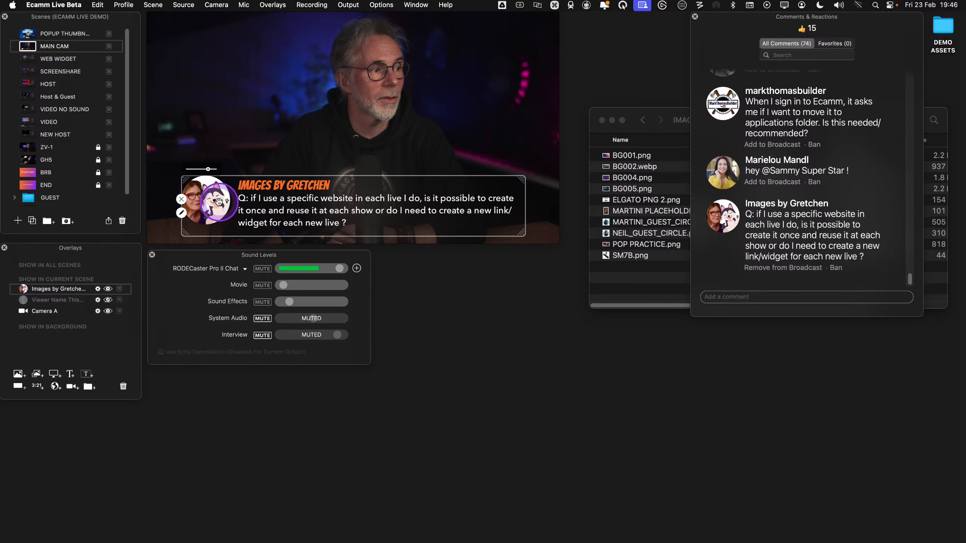
{"action": "left_click", "coordinate": [715, 216]}
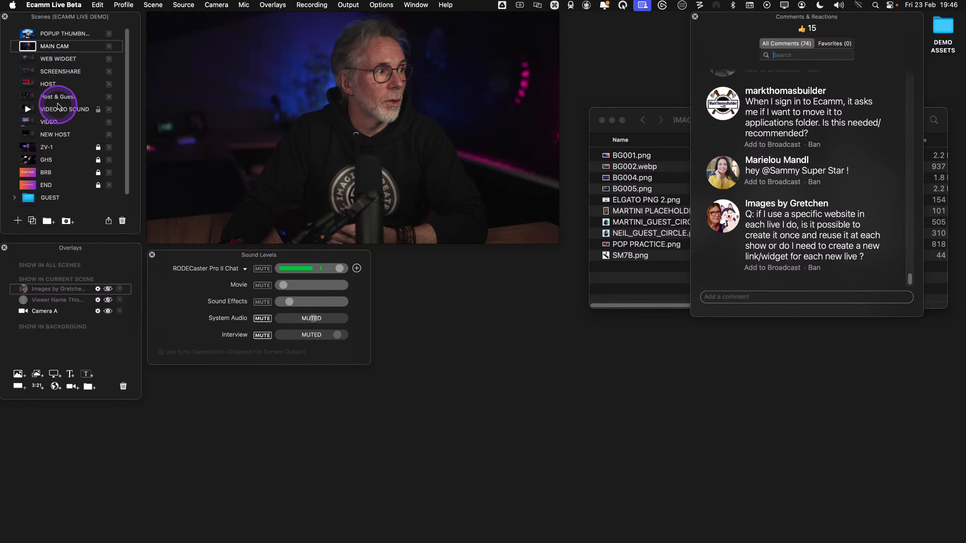
In the SCREENSHARE scene, set the screen share overlay to show Secondary Display and resize it to a wide frame beside the camera circle
{"action": "left_click", "coordinate": [27, 72]}
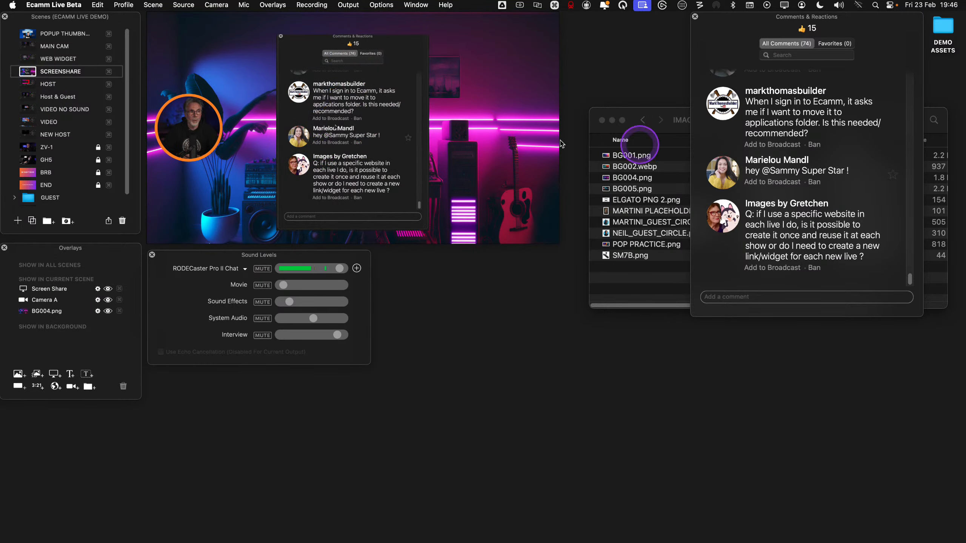
{"action": "left_click", "coordinate": [276, 140]}
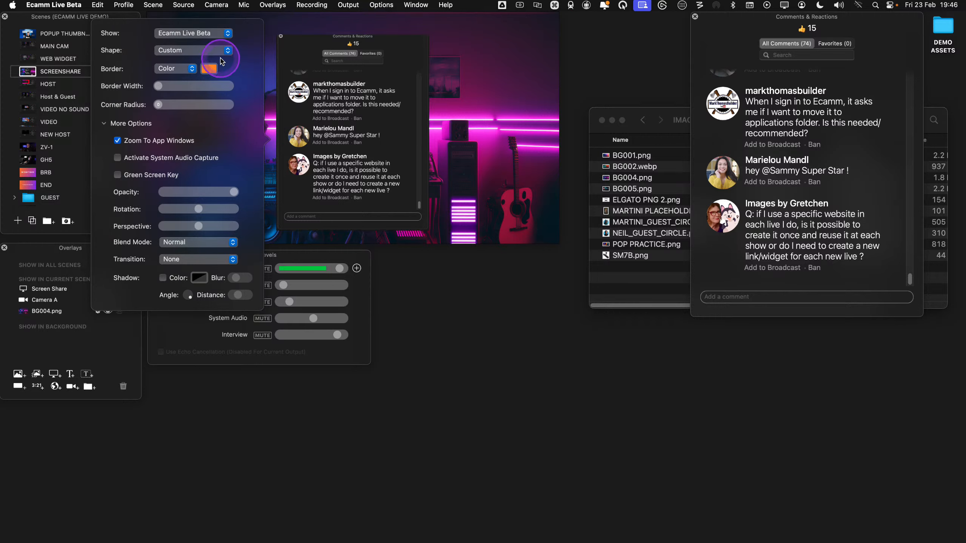
{"action": "left_click", "coordinate": [198, 36]}
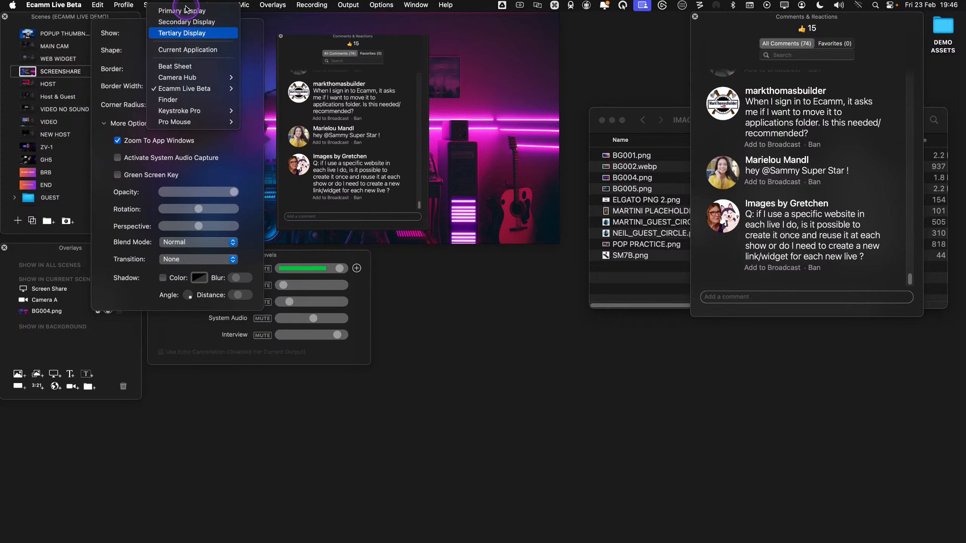
{"action": "left_click", "coordinate": [184, 29]}
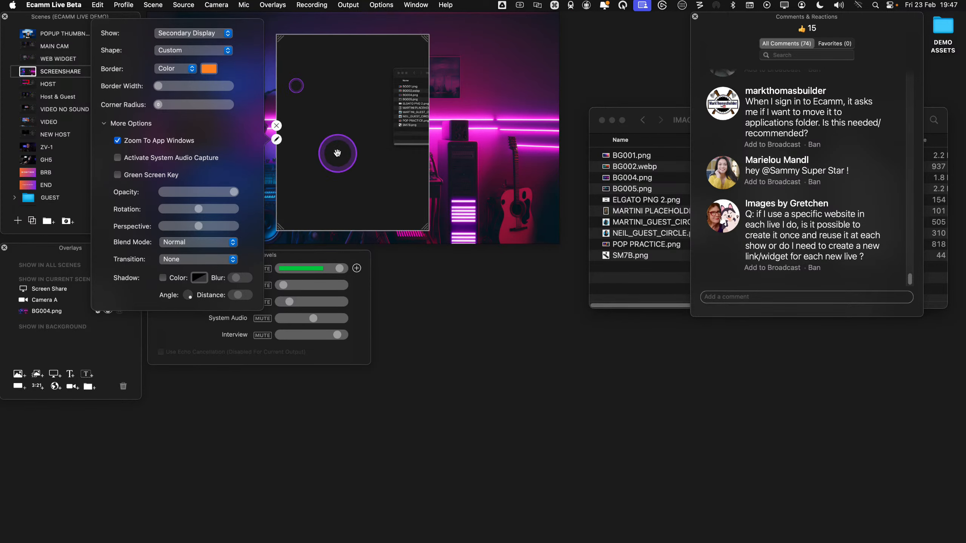
{"action": "left_click", "coordinate": [352, 158]}
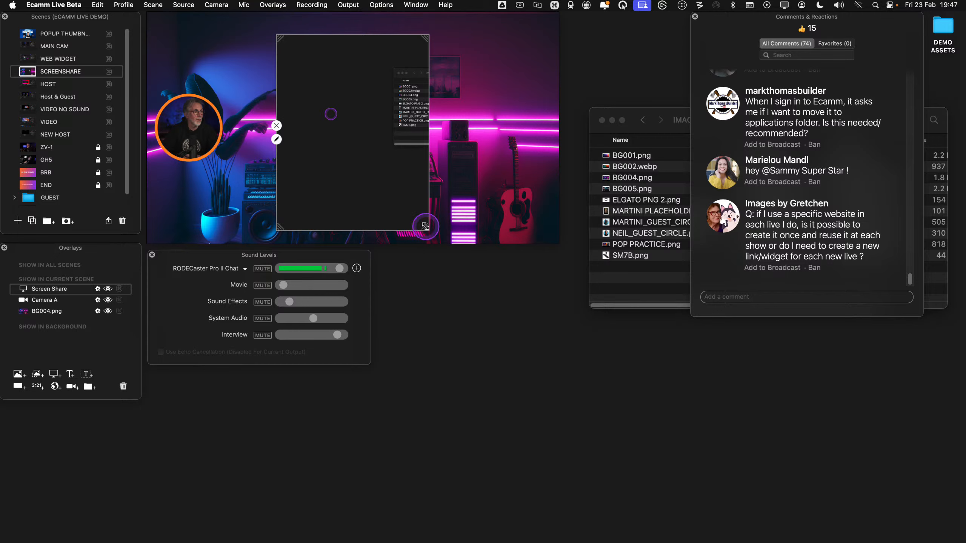
{"action": "left_click_drag", "start_coordinate": [425, 225], "coordinate": [541, 215]}
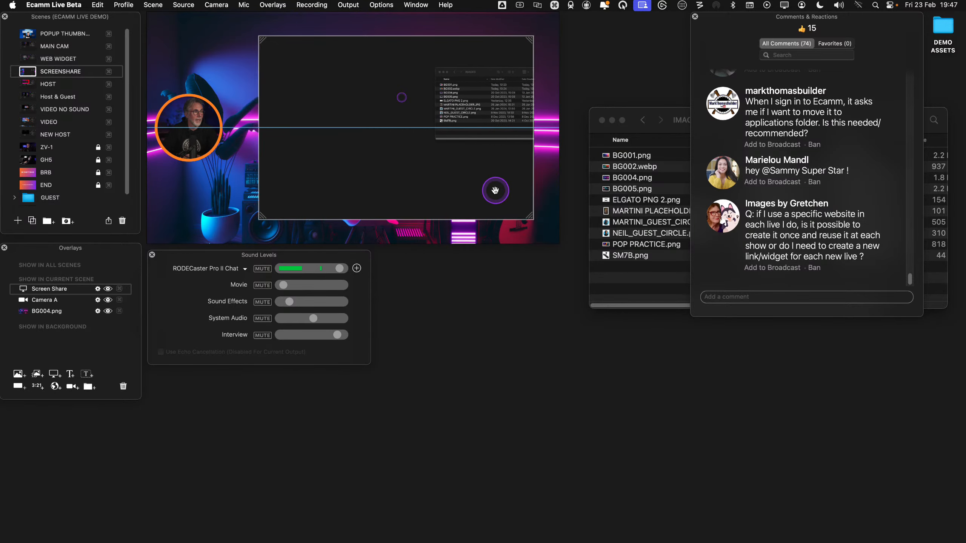
Bring the Finder IMAGES window to the front and move it around the desktop to demonstrate the live display capture
{"action": "left_click", "coordinate": [628, 112]}
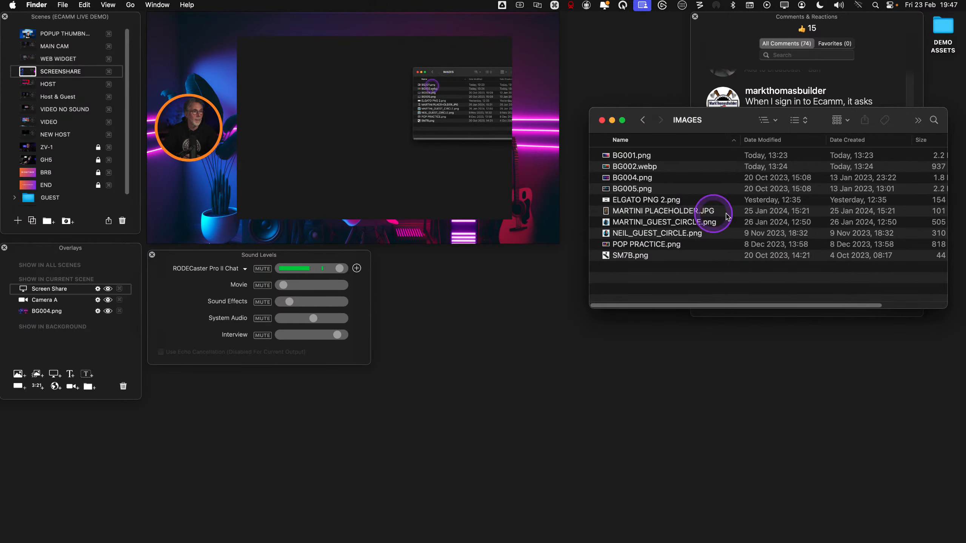
{"action": "left_click_drag", "start_coordinate": [719, 117], "coordinate": [612, 202]}
{"action": "mouse_move", "coordinate": [342, 73]}
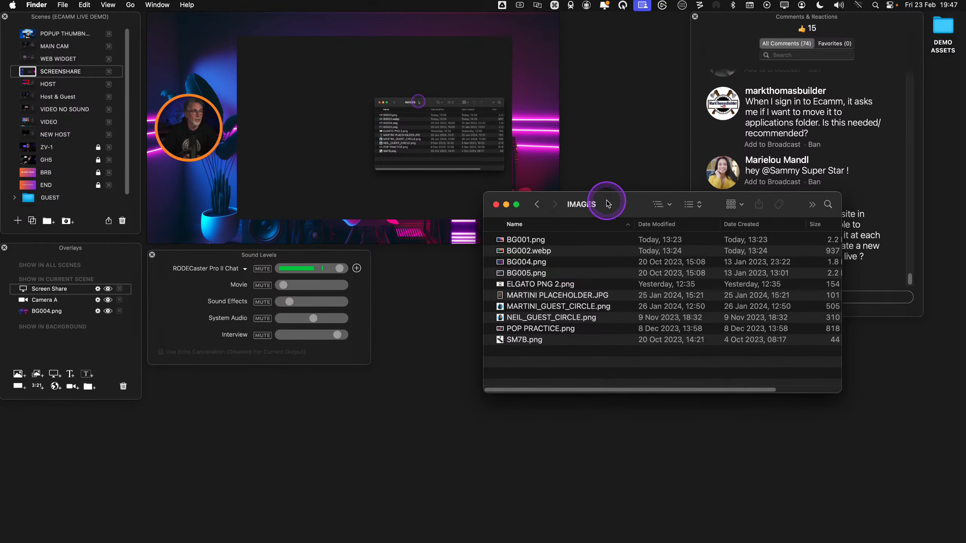
{"action": "left_click_drag", "start_coordinate": [608, 204], "coordinate": [675, 228]}
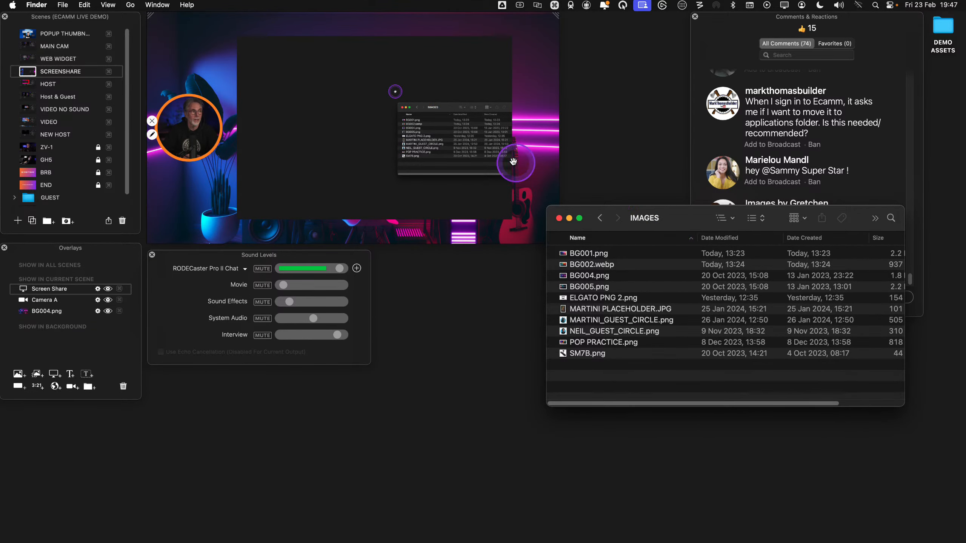
{"action": "mouse_move", "coordinate": [427, 121]}
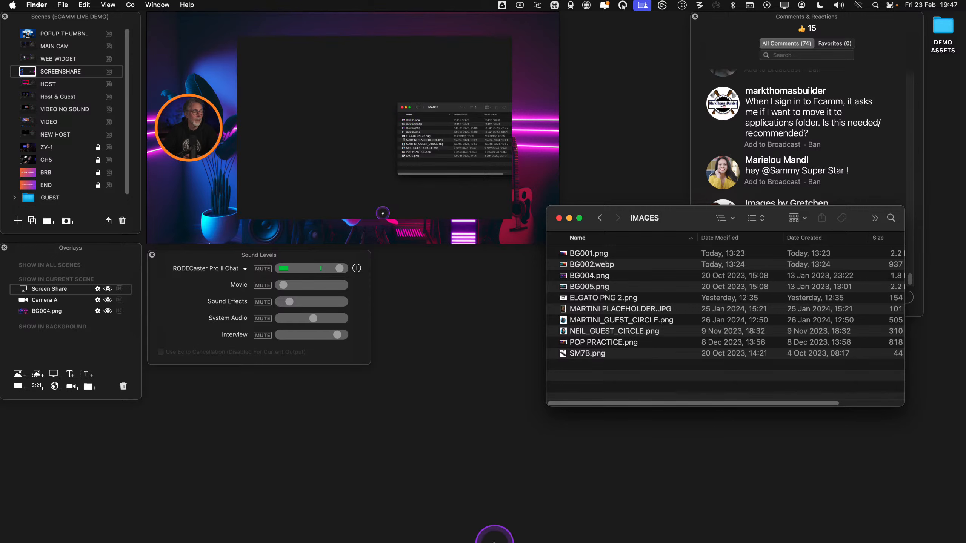
Switch to Chrome, shrink the window showing the Ecamm Live Merch page, and move it onto the prompter display
{"action": "mouse_move", "coordinate": [456, 538]}
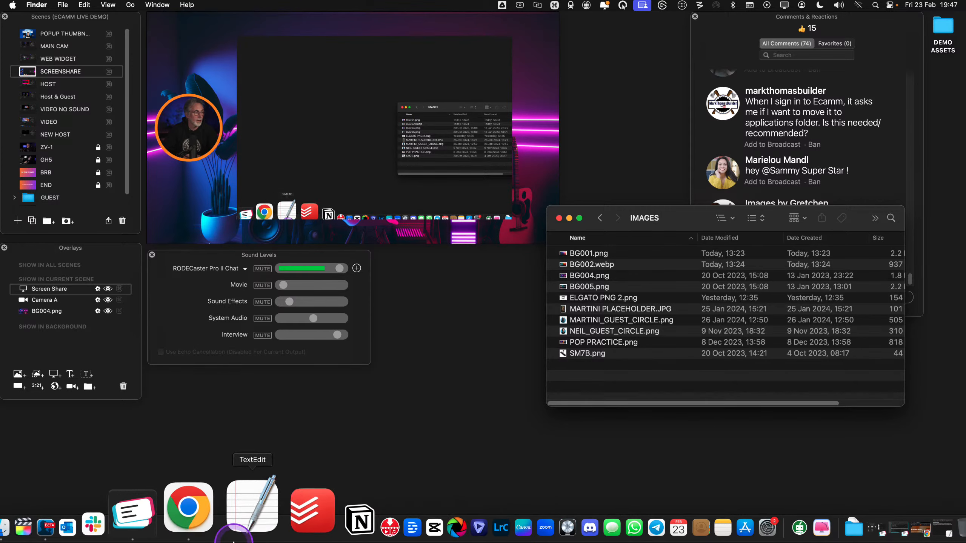
{"action": "left_click", "coordinate": [214, 527]}
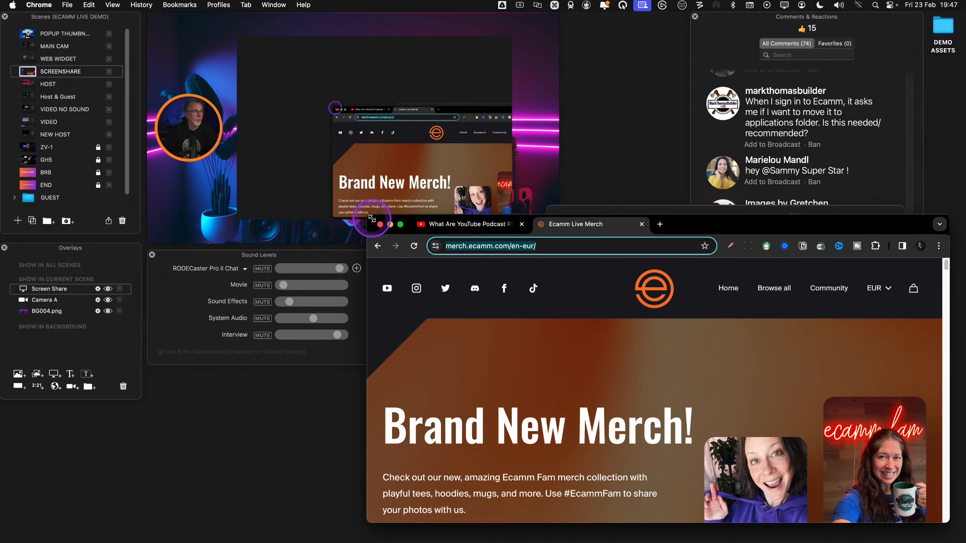
{"action": "left_click_drag", "start_coordinate": [372, 219], "coordinate": [578, 240]}
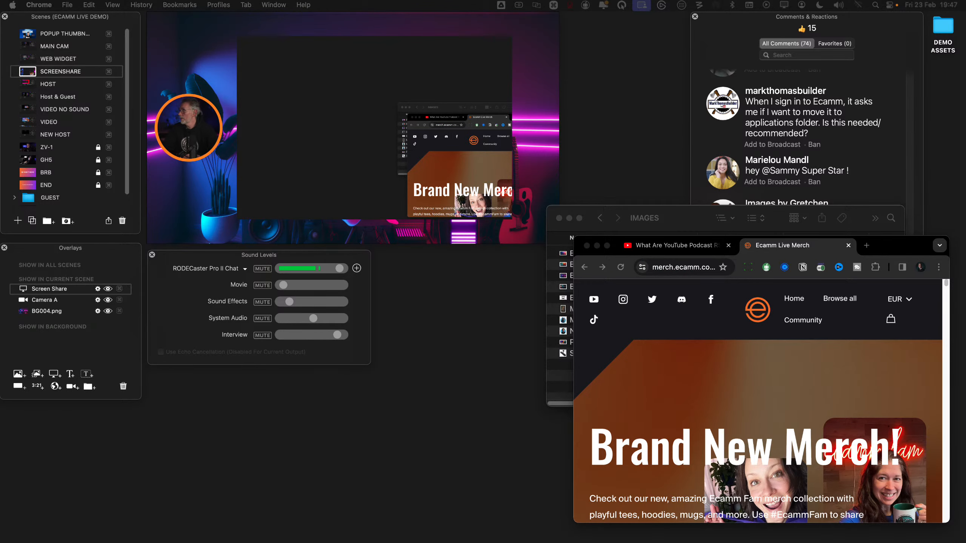
{"action": "left_click_drag", "start_coordinate": [878, 246], "coordinate": [965, 115]}
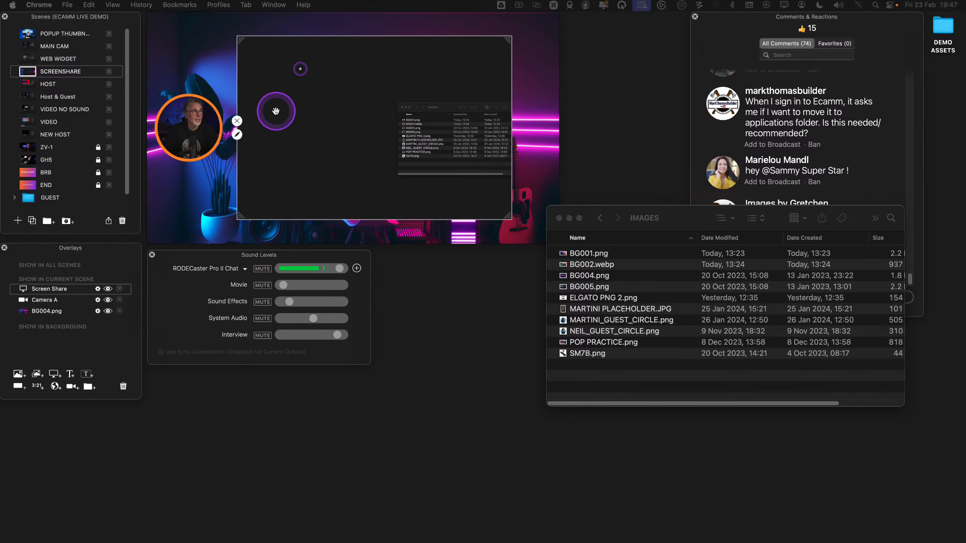
Switch to the MAIN CAM scene and on to the PROMPTER scene, scrolling down the merch page on the prompter display
{"action": "left_click", "coordinate": [27, 46]}
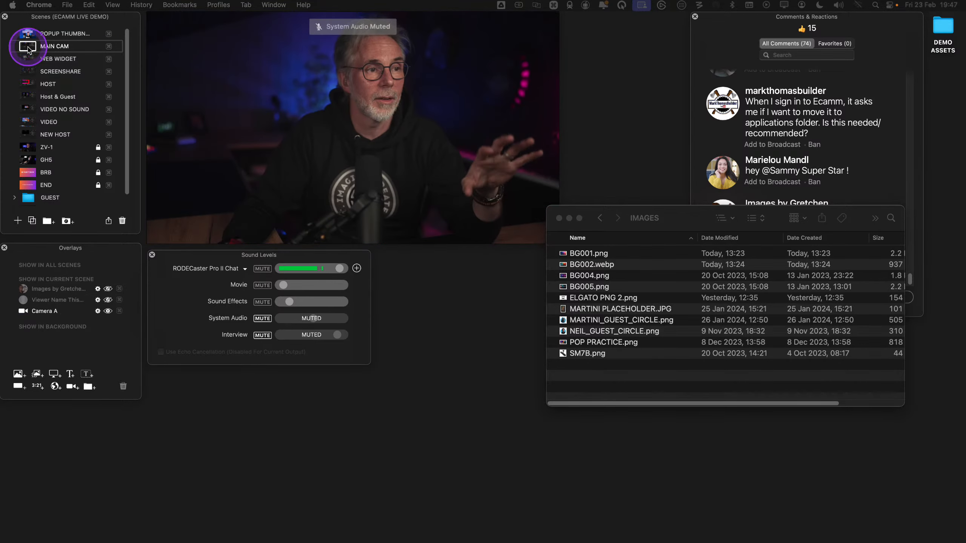
{"action": "left_click", "coordinate": [85, 71]}
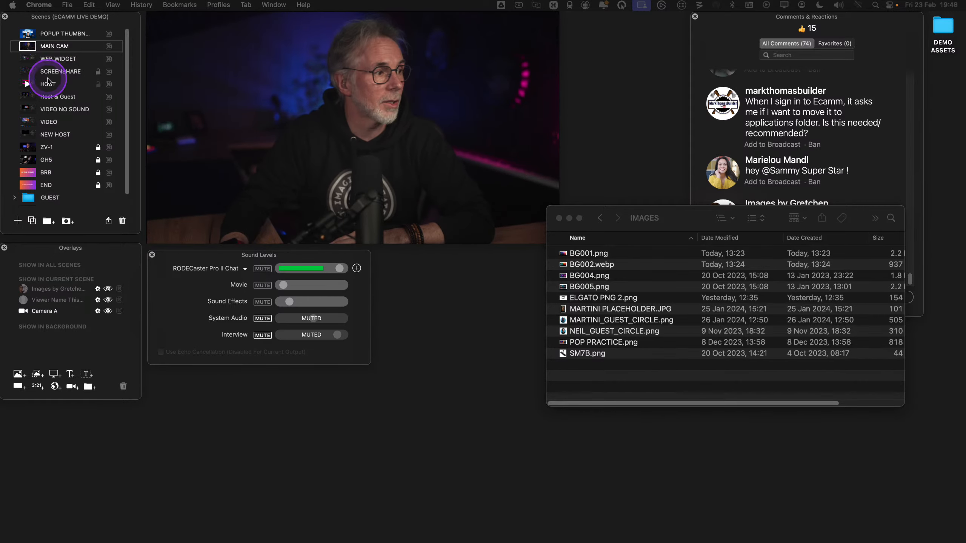
{"action": "scroll", "coordinate": [65, 160], "scroll_direction": "down", "scroll_amount": 1}
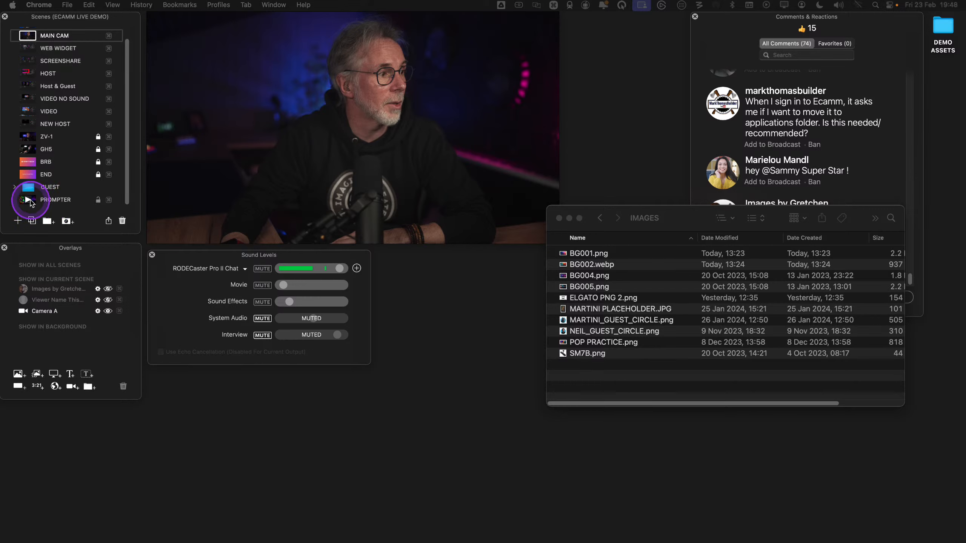
{"action": "left_click", "coordinate": [31, 201]}
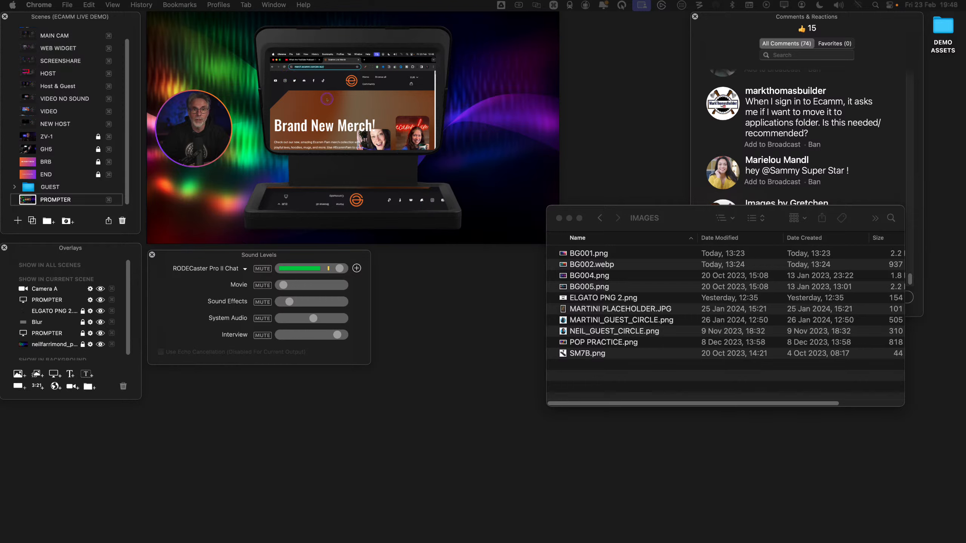
{"action": "scroll", "coordinate": [327, 100], "scroll_direction": "down", "scroll_amount": 5}
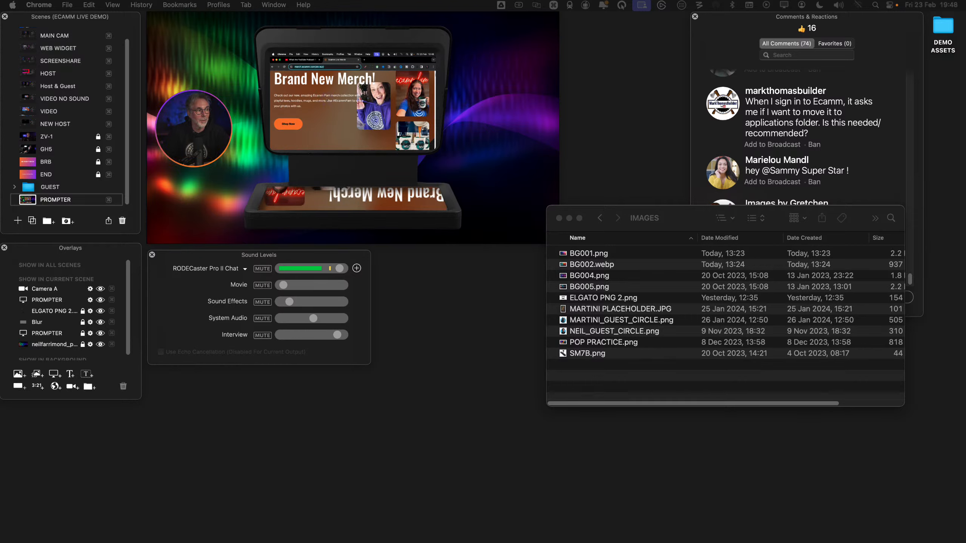
{"action": "scroll", "coordinate": [327, 100], "scroll_direction": "down", "scroll_amount": 10}
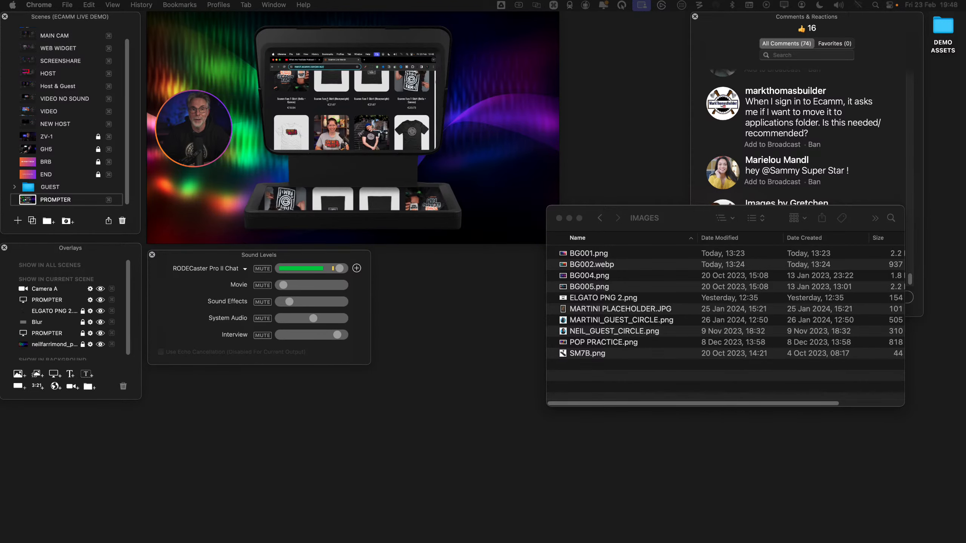
Browse the merch page on the prompter display through the T-shirts and mugs, returning to the Brand New Merch banner
{"action": "scroll", "coordinate": [329, 101], "scroll_direction": "down", "scroll_amount": 10}
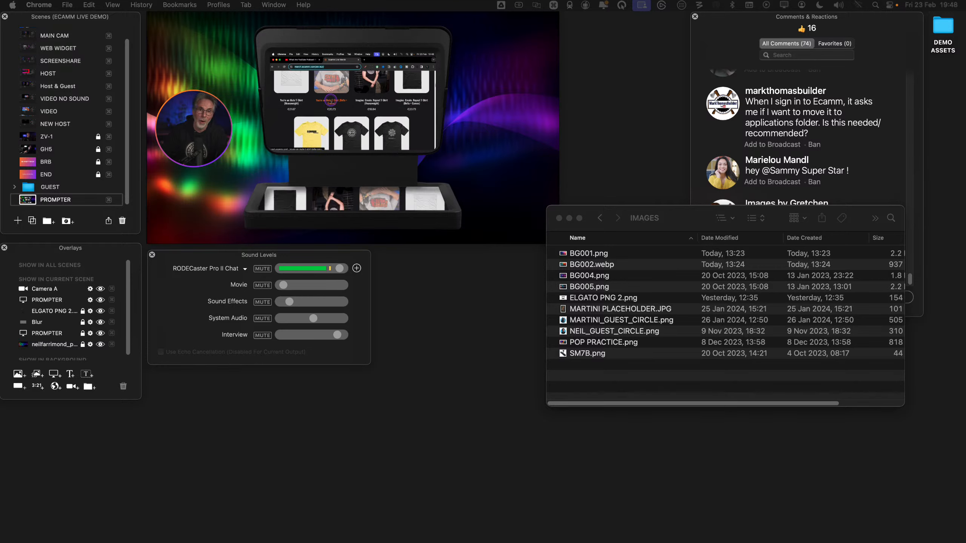
{"action": "scroll", "coordinate": [330, 101], "scroll_direction": "down", "scroll_amount": 10}
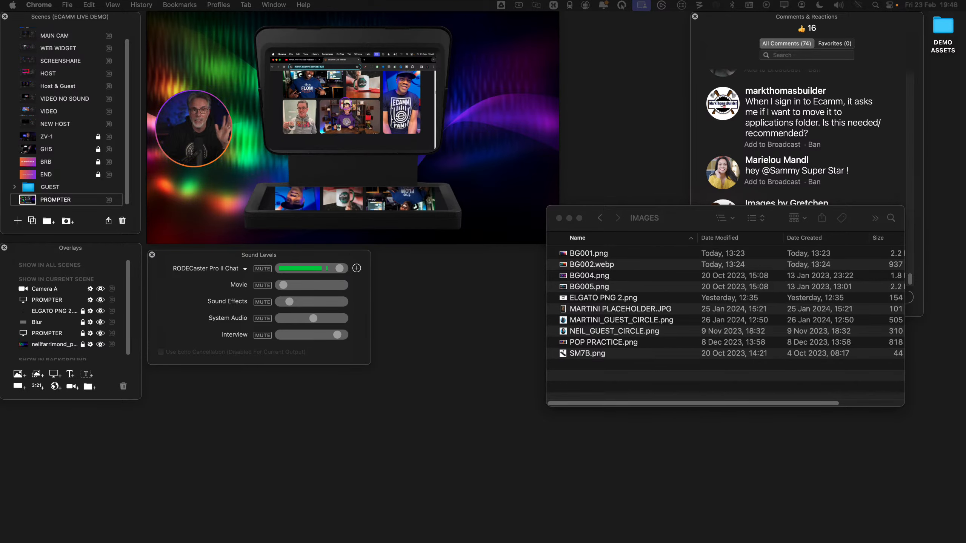
{"action": "scroll", "coordinate": [346, 103], "scroll_direction": "down", "scroll_amount": 10}
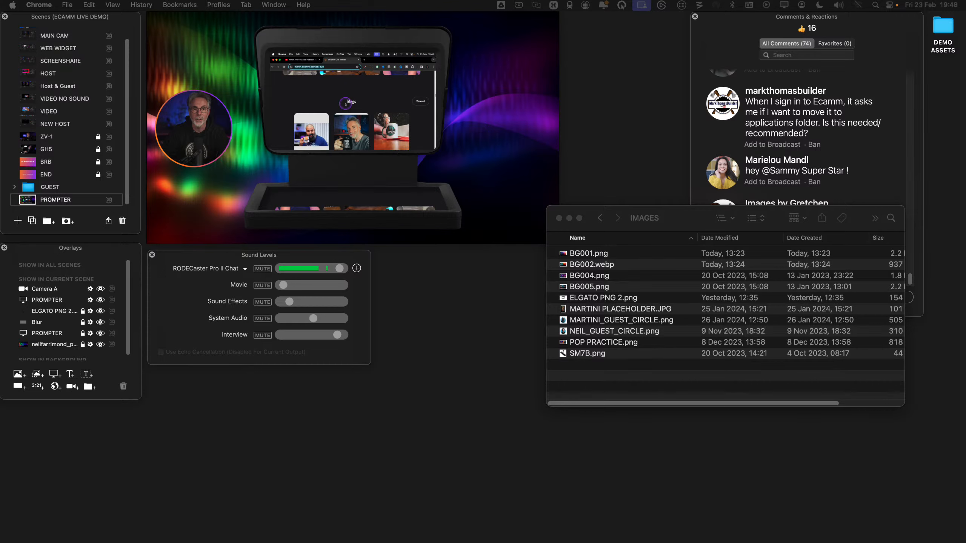
{"action": "scroll", "coordinate": [347, 105], "scroll_direction": "down", "scroll_amount": 5}
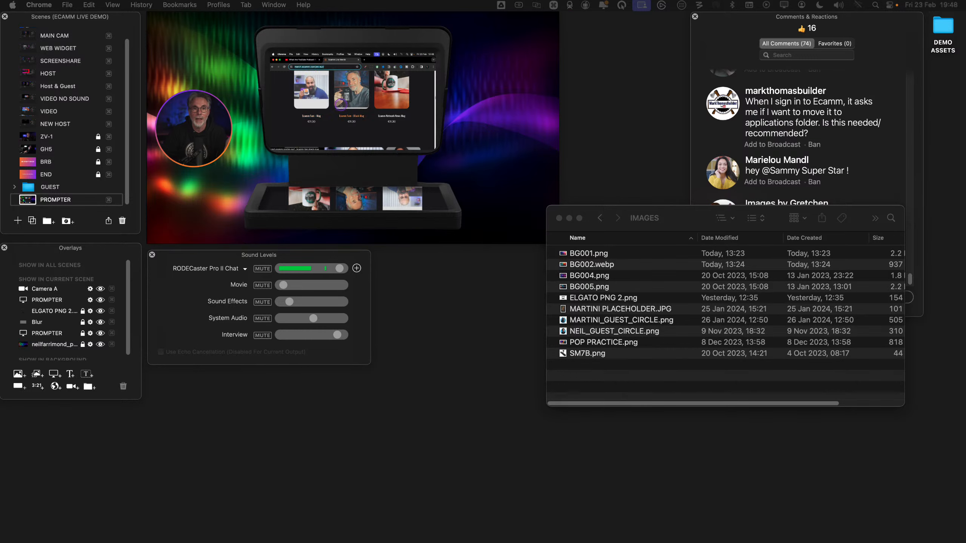
{"action": "scroll", "coordinate": [351, 103], "scroll_direction": "up", "scroll_amount": 5}
{"action": "scroll", "coordinate": [353, 110], "scroll_direction": "up", "scroll_amount": 5}
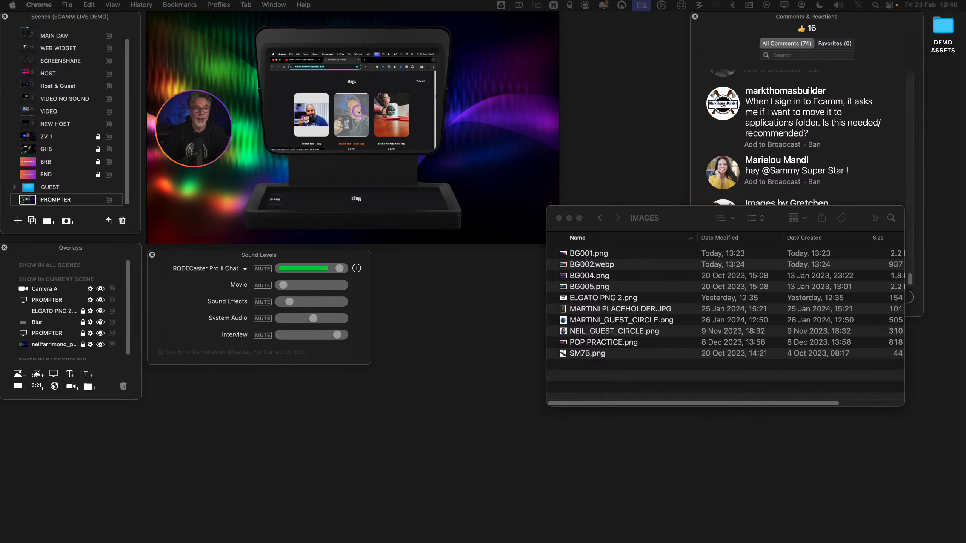
{"action": "scroll", "coordinate": [359, 112], "scroll_direction": "down", "scroll_amount": 10}
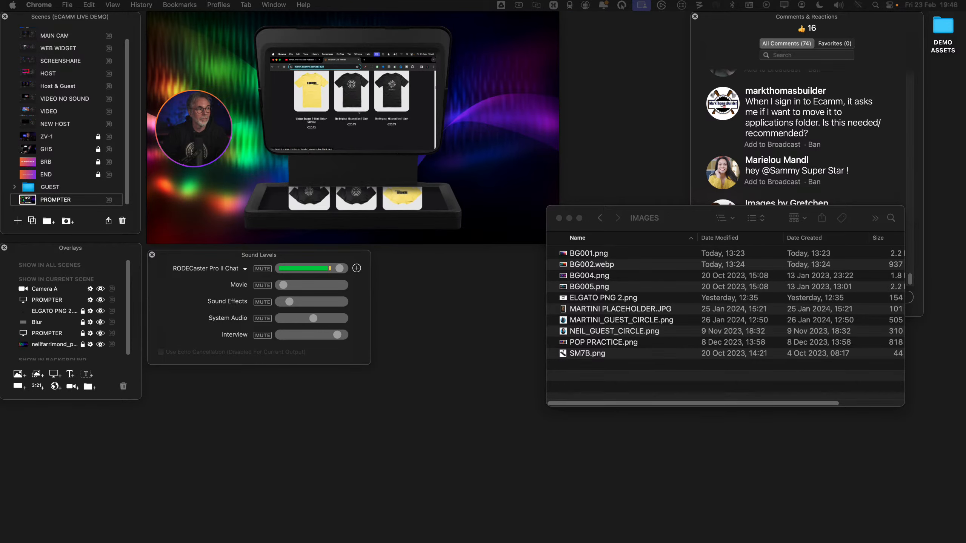
{"action": "scroll", "coordinate": [359, 112], "scroll_direction": "up", "scroll_amount": 10}
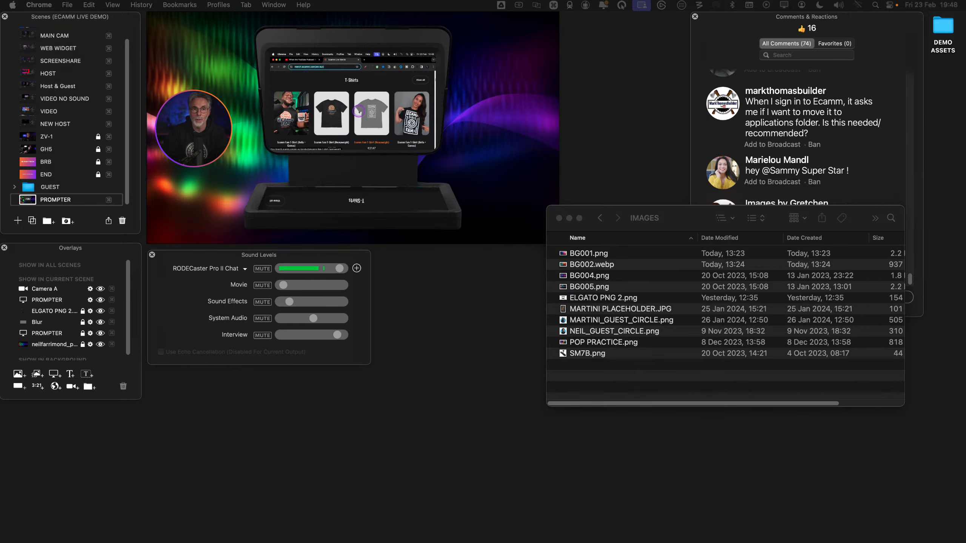
{"action": "scroll", "coordinate": [359, 112], "scroll_direction": "up", "scroll_amount": 3}
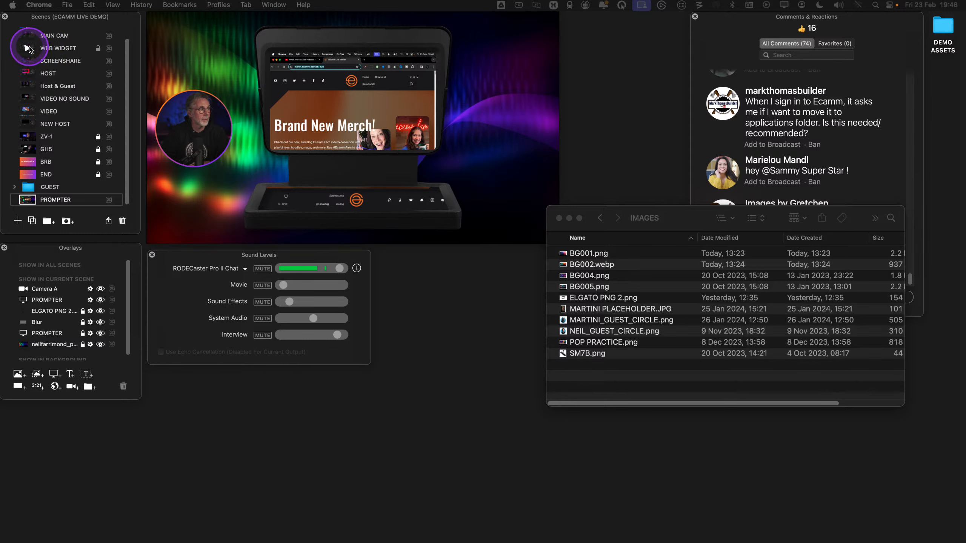
Switch to the WEB WIDGET scene and scroll the T-shirt product page inside the MERCH overlay
{"action": "left_click", "coordinate": [36, 50]}
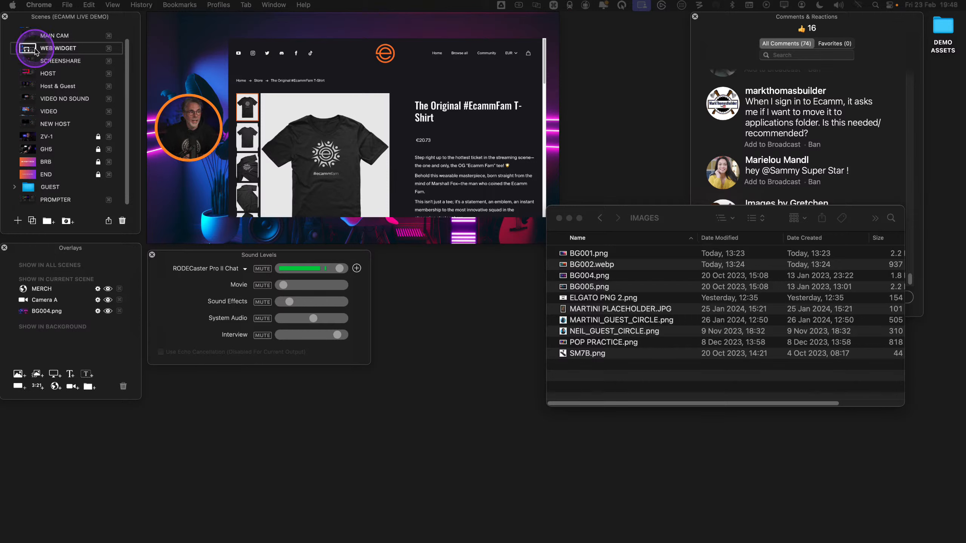
{"action": "scroll", "coordinate": [357, 130], "scroll_direction": "down", "scroll_amount": 1}
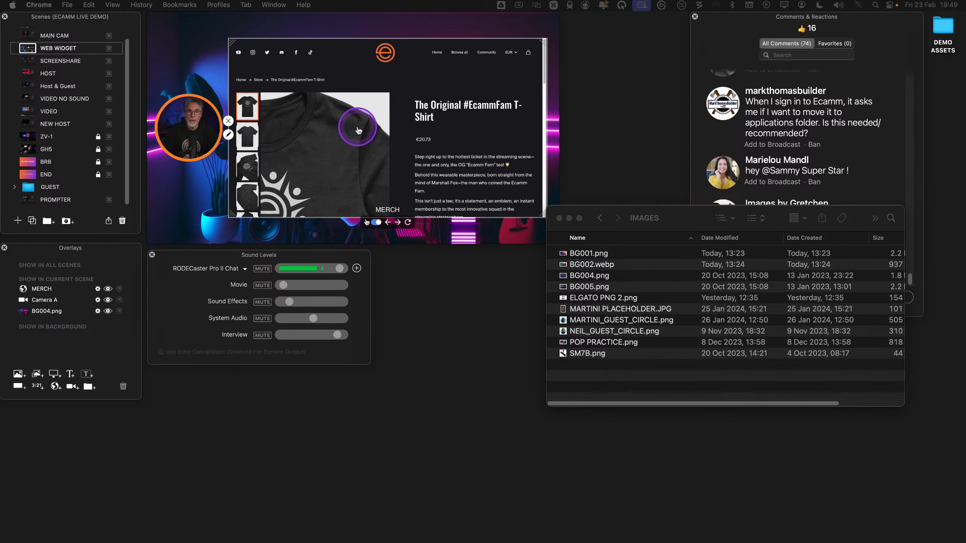
{"action": "scroll", "coordinate": [357, 129], "scroll_direction": "up", "scroll_amount": 1}
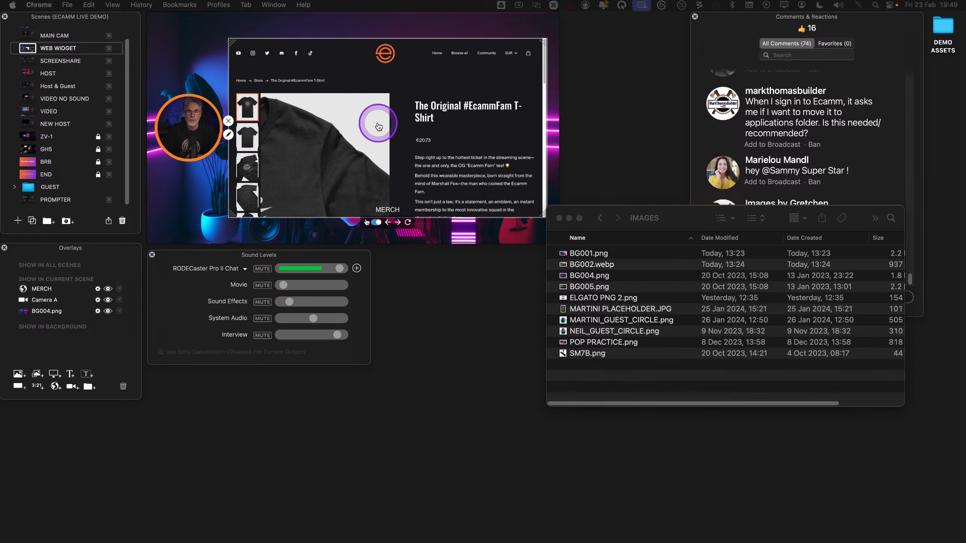
Move the Chrome merch window back onto the main display and look through the recent viewer comments
{"action": "left_click_drag", "start_coordinate": [552, 542], "coordinate": [675, 268]}
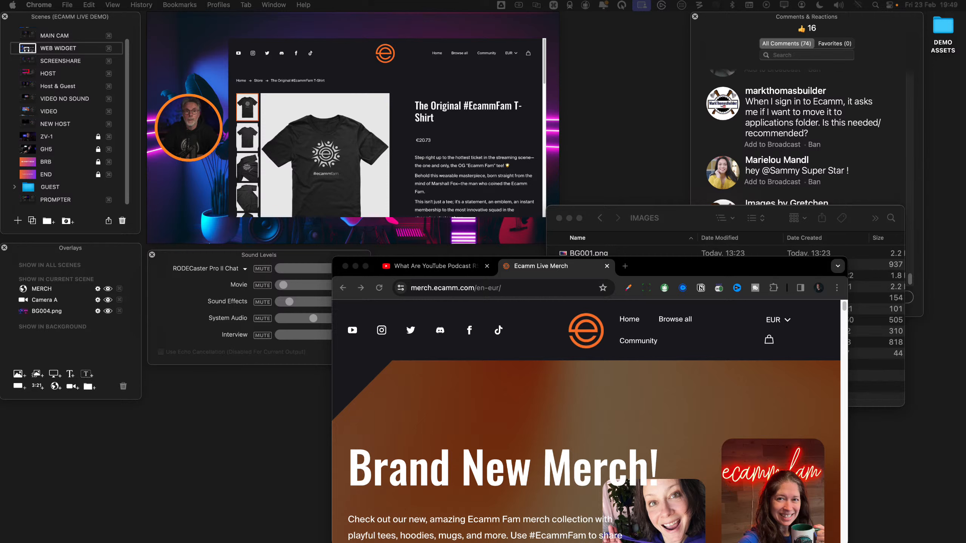
{"action": "left_click", "coordinate": [887, 172]}
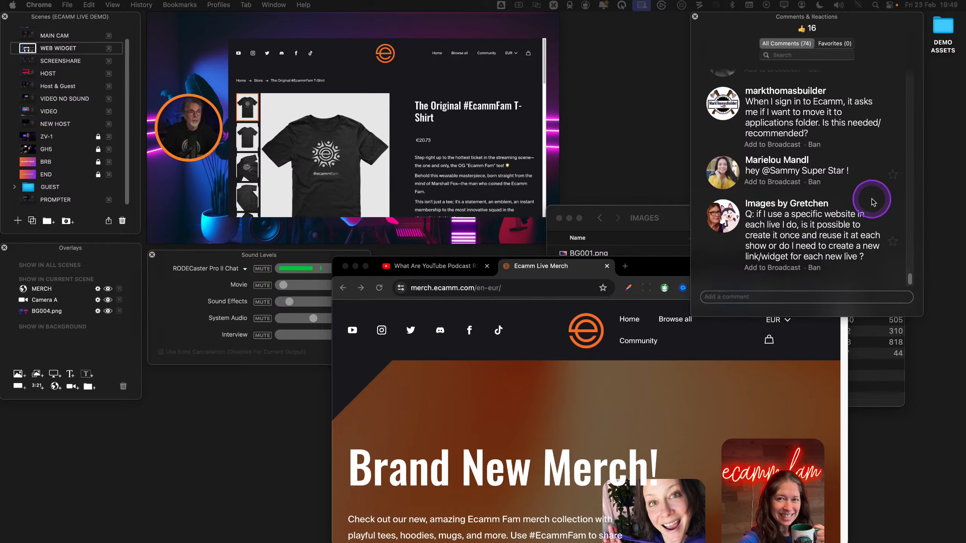
{"action": "scroll", "coordinate": [874, 201], "scroll_direction": "up", "scroll_amount": 5}
{"action": "scroll", "coordinate": [810, 263], "scroll_direction": "up", "scroll_amount": 3}
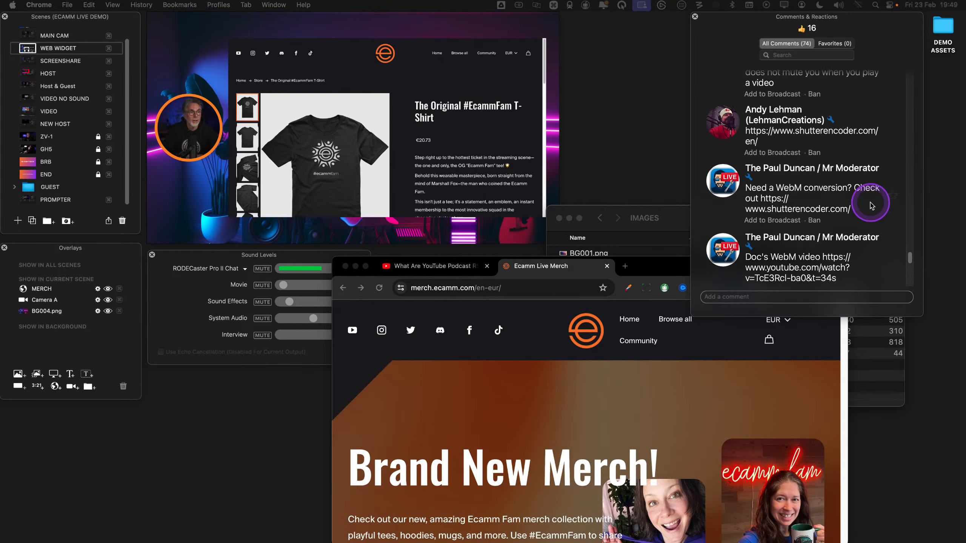
{"action": "scroll", "coordinate": [810, 263], "scroll_direction": "down", "scroll_amount": 10}
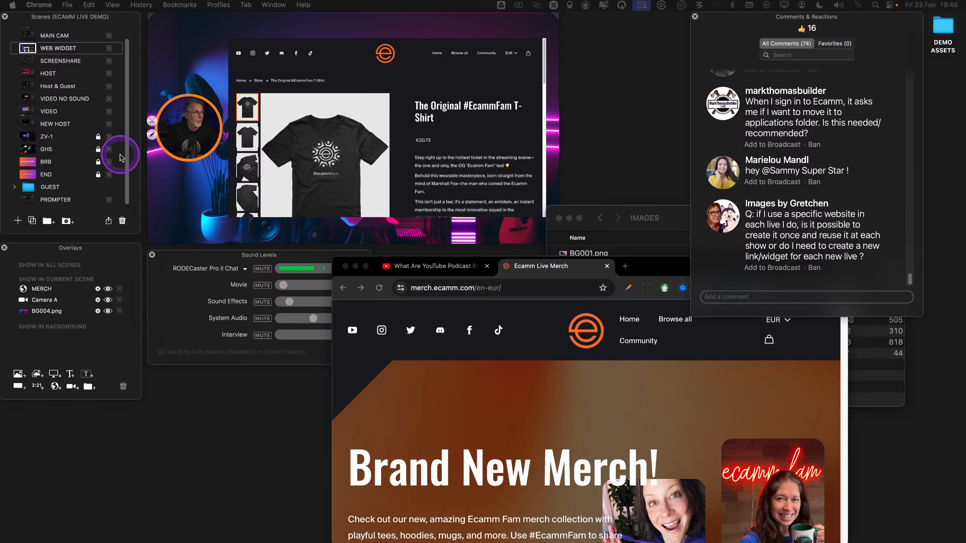
Switch to the MAIN CAM scene and toggle the "Cool trick" comment on, off and on again in the broadcast
{"action": "left_click", "coordinate": [27, 35]}
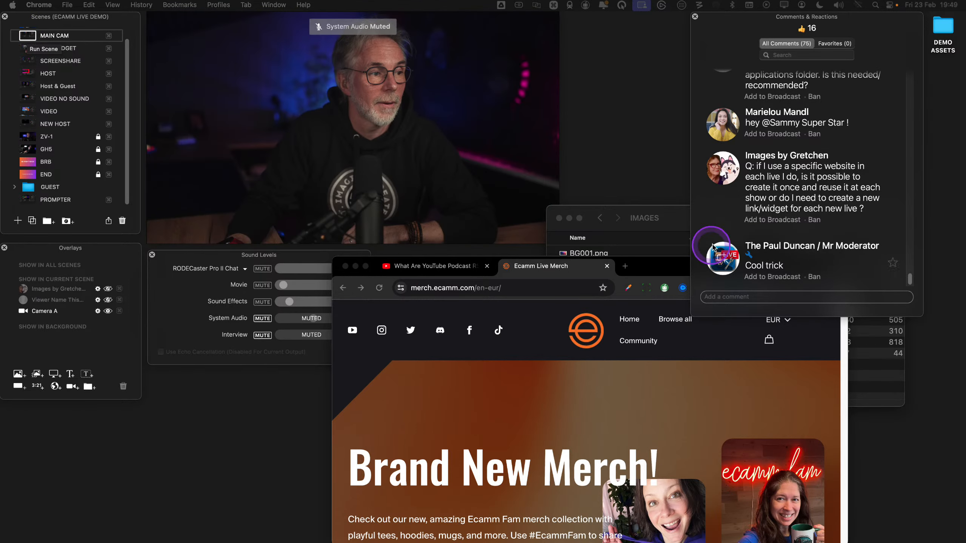
{"action": "left_click", "coordinate": [723, 261]}
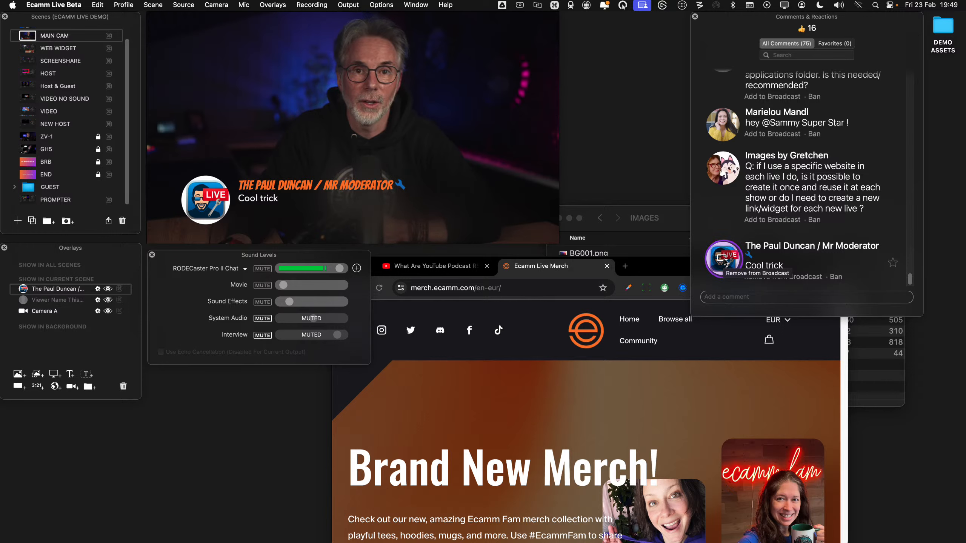
{"action": "left_click", "coordinate": [725, 261]}
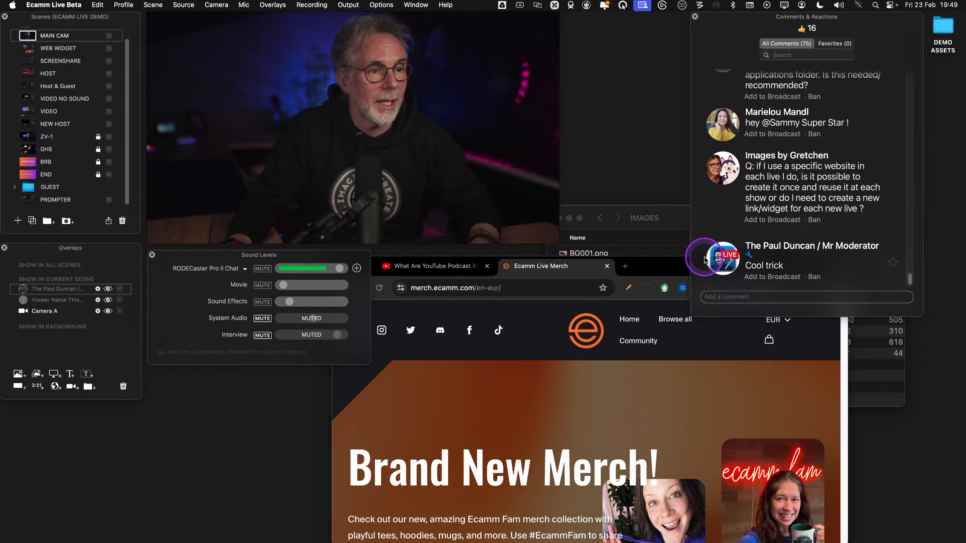
{"action": "left_click", "coordinate": [726, 260]}
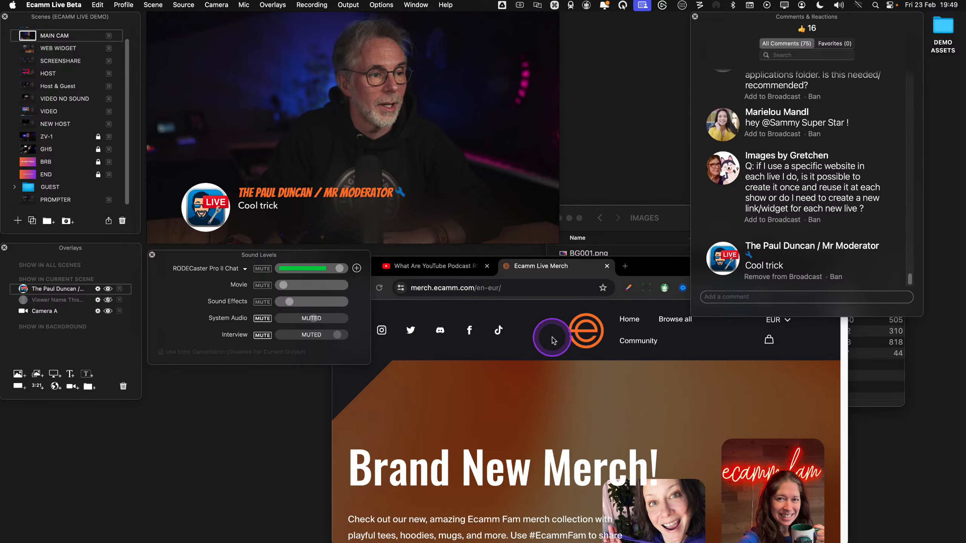
Clear the Chrome and Finder IMAGES windows away from the comments list and remove the "Cool trick" comment from the broadcast
{"action": "left_click", "coordinate": [458, 308]}
{"action": "left_click", "coordinate": [355, 266]}
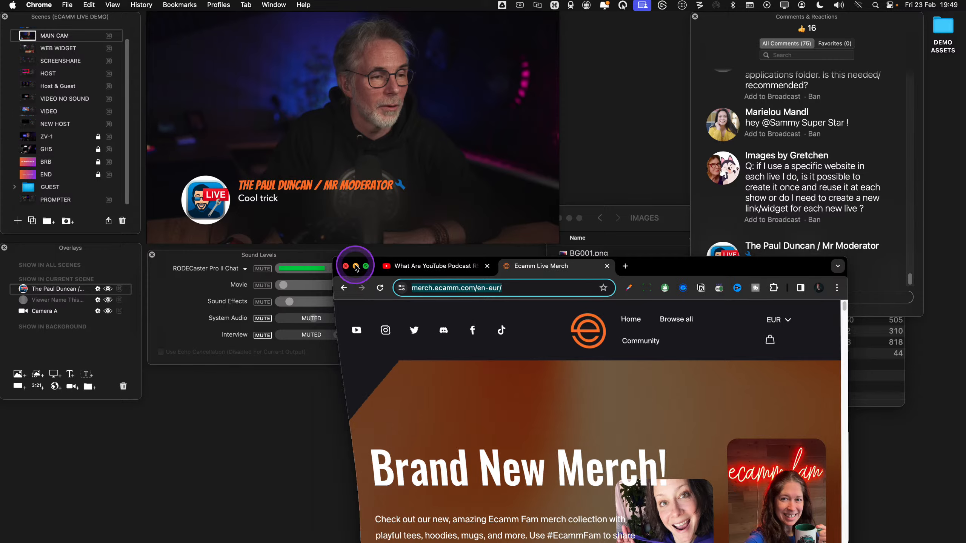
{"action": "left_click", "coordinate": [670, 378]}
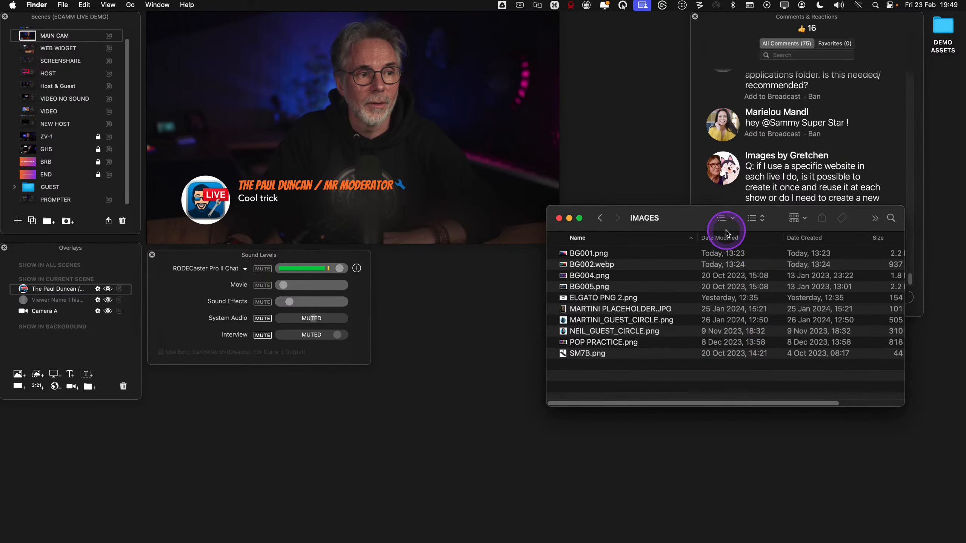
{"action": "left_click_drag", "start_coordinate": [700, 211], "coordinate": [636, 307]}
{"action": "left_click", "coordinate": [723, 260]}
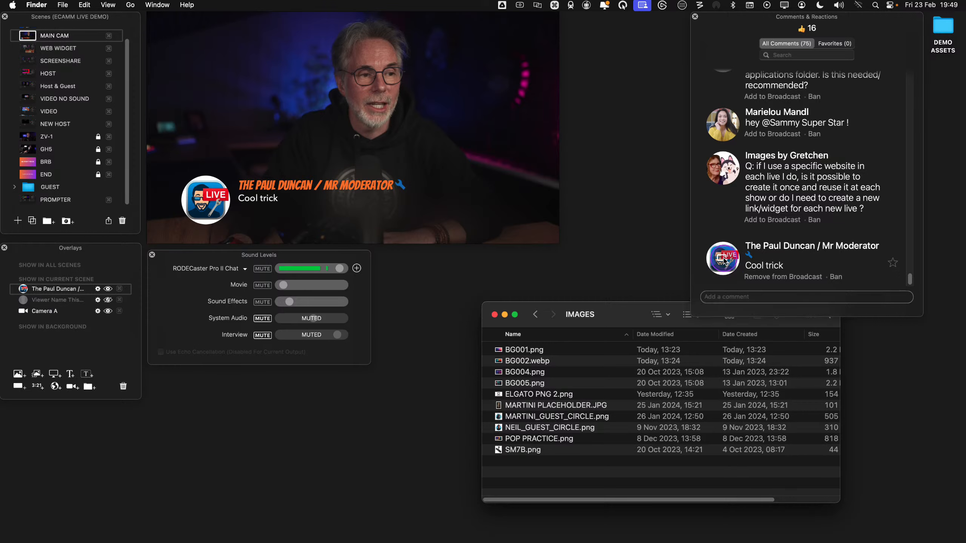
{"action": "left_click", "coordinate": [723, 259]}
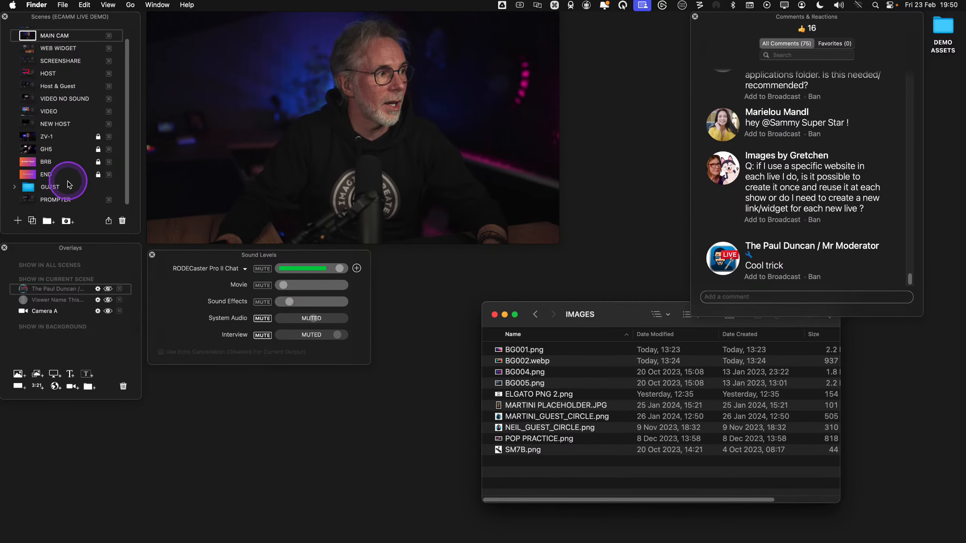
Create a new scene with a camera overlay and delete the duplicate camera overlay
{"action": "left_click", "coordinate": [18, 221]}
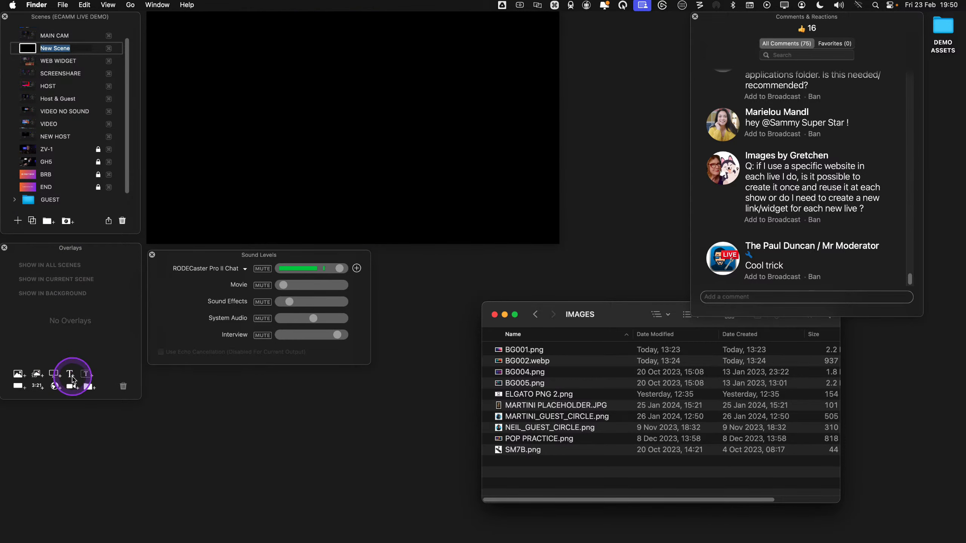
{"action": "left_click", "coordinate": [72, 387]}
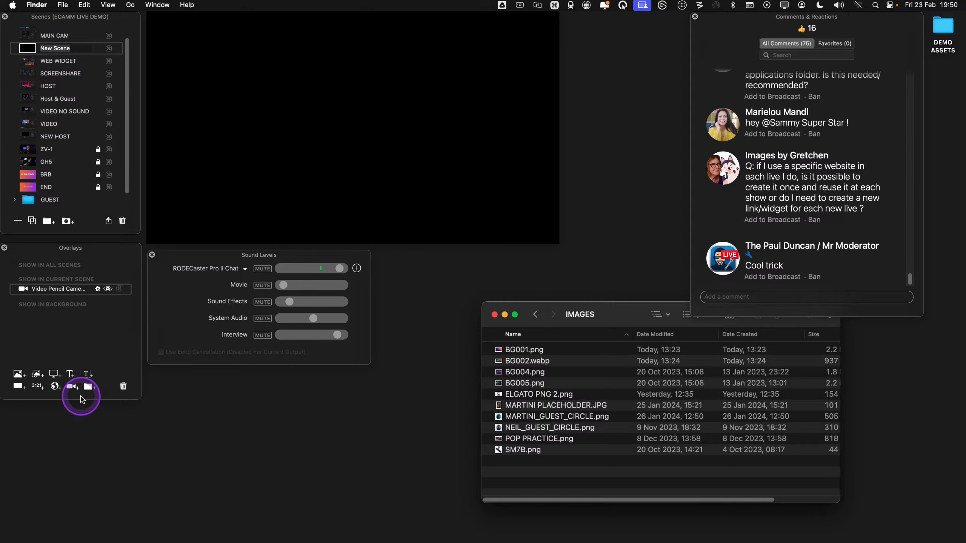
{"action": "left_click", "coordinate": [72, 387]}
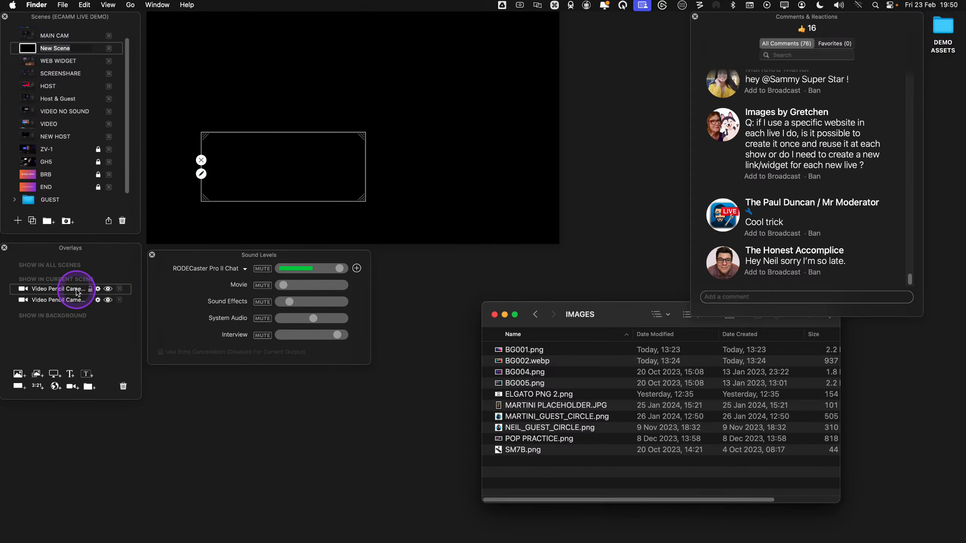
{"action": "left_click", "coordinate": [123, 386]}
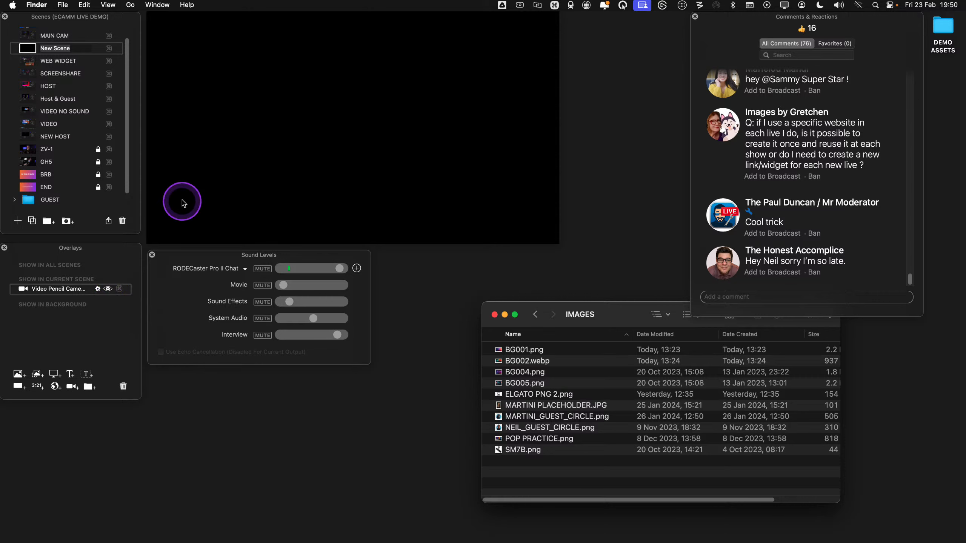
Set the camera overlay's video source to Camera A
{"action": "left_click", "coordinate": [98, 289]}
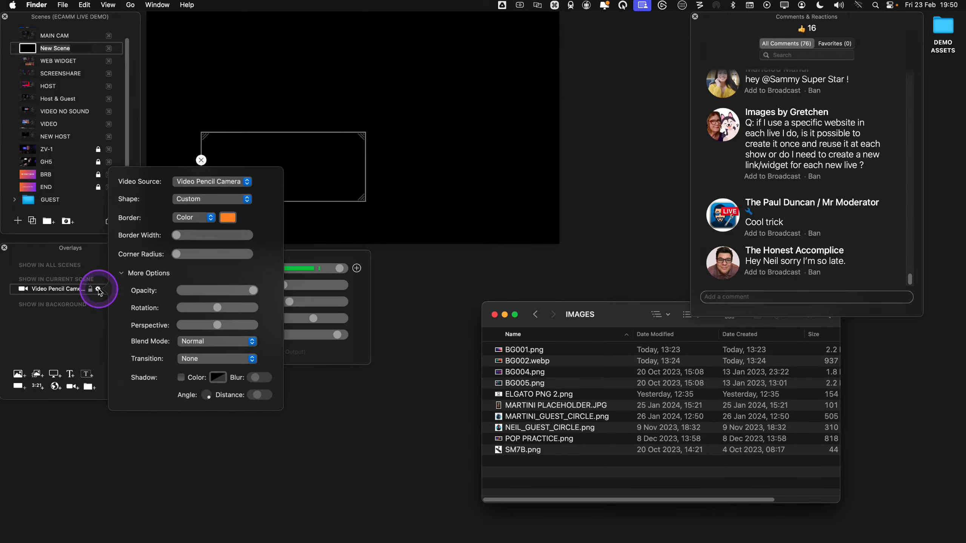
{"action": "left_click", "coordinate": [182, 205]}
{"action": "left_click", "coordinate": [191, 183]}
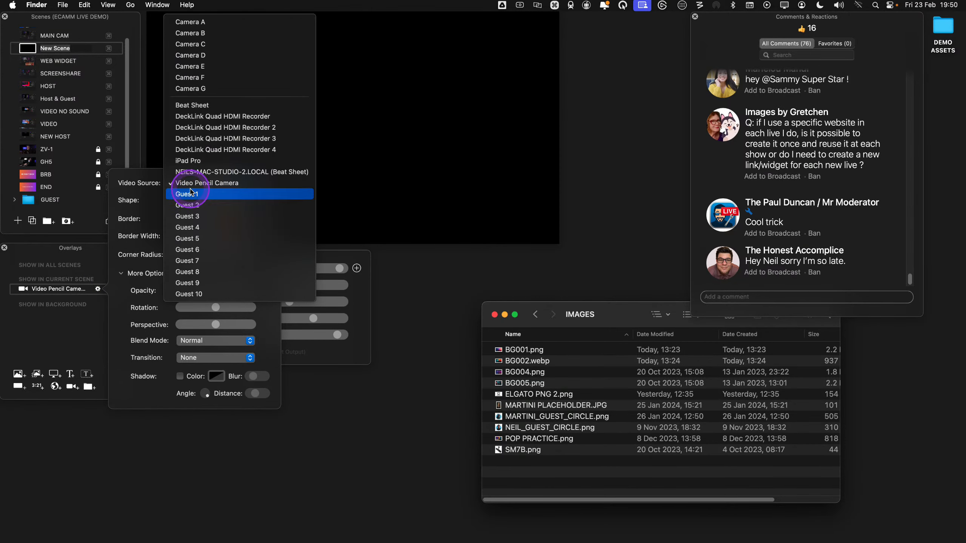
{"action": "left_click", "coordinate": [222, 17]}
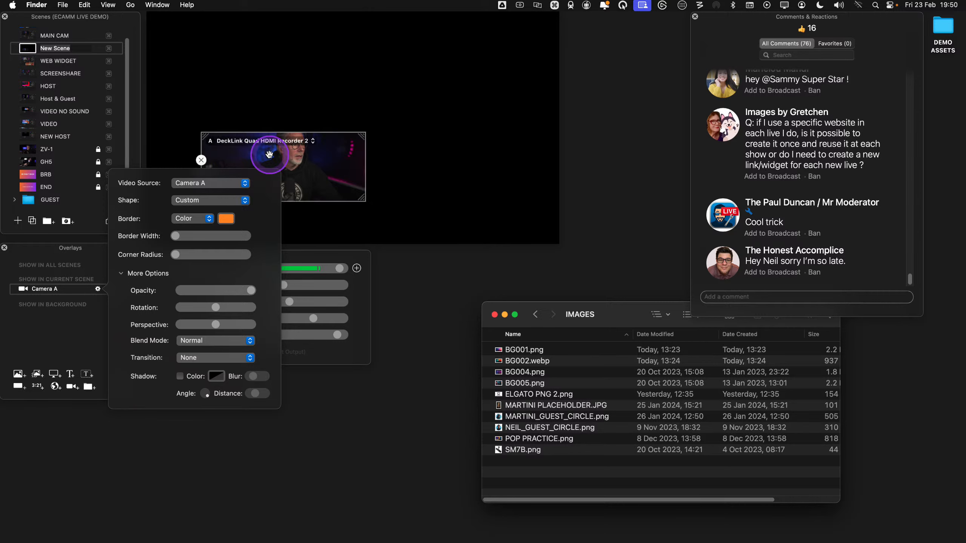
Reshape the Camera A overlay into a taller, nearly square frame and position it on the left side of the scene
{"action": "left_click_drag", "start_coordinate": [270, 154], "coordinate": [256, 114]}
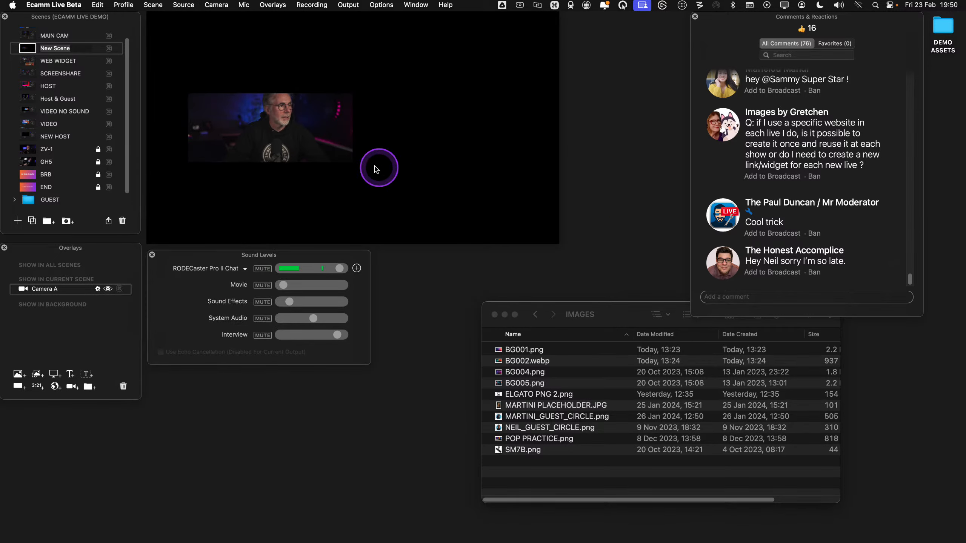
{"action": "left_click_drag", "start_coordinate": [351, 161], "coordinate": [313, 210]}
{"action": "left_click_drag", "start_coordinate": [275, 158], "coordinate": [249, 134]}
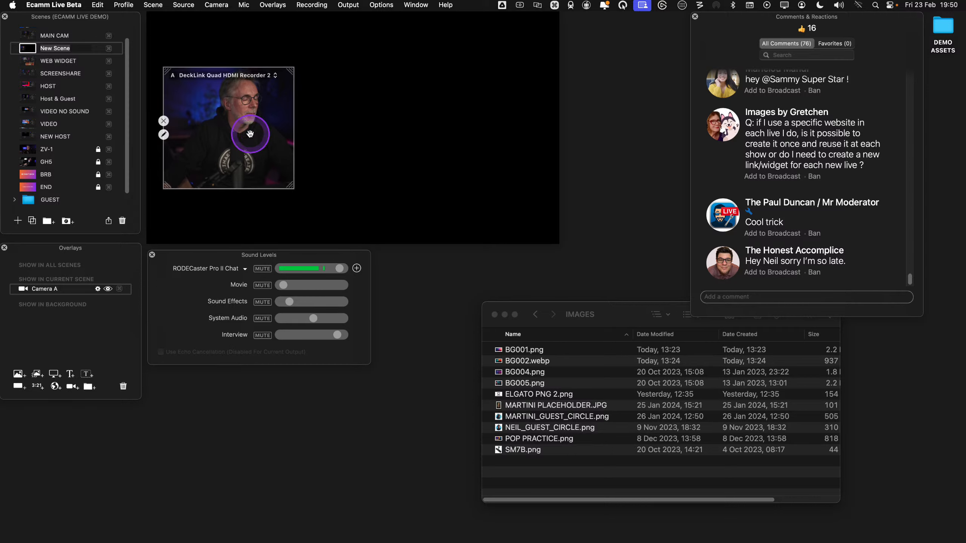
Add BG002.webp from the Finder IMAGES folder to the new scene and enlarge it to fill the whole frame
{"action": "left_click", "coordinate": [625, 323]}
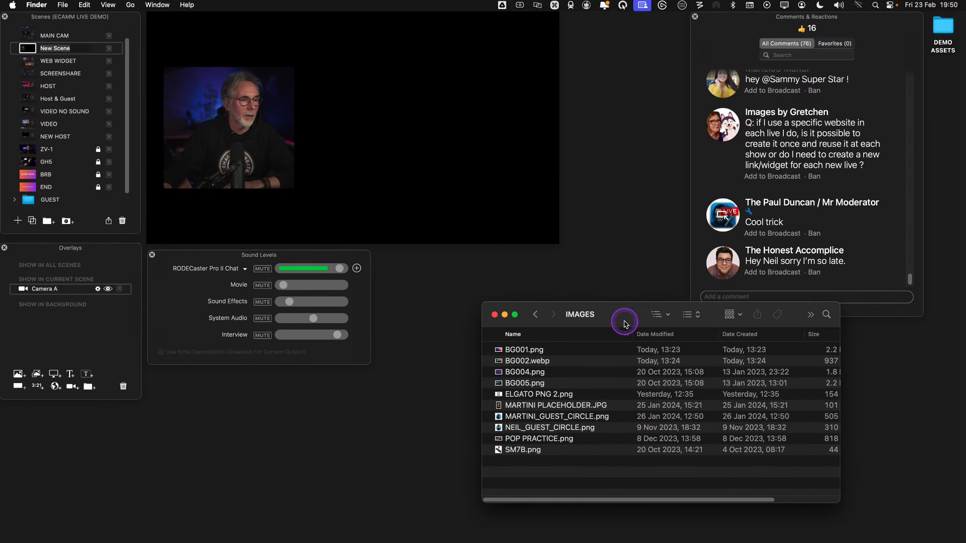
{"action": "left_click", "coordinate": [546, 372]}
{"action": "left_click_drag", "start_coordinate": [530, 378], "coordinate": [330, 140]}
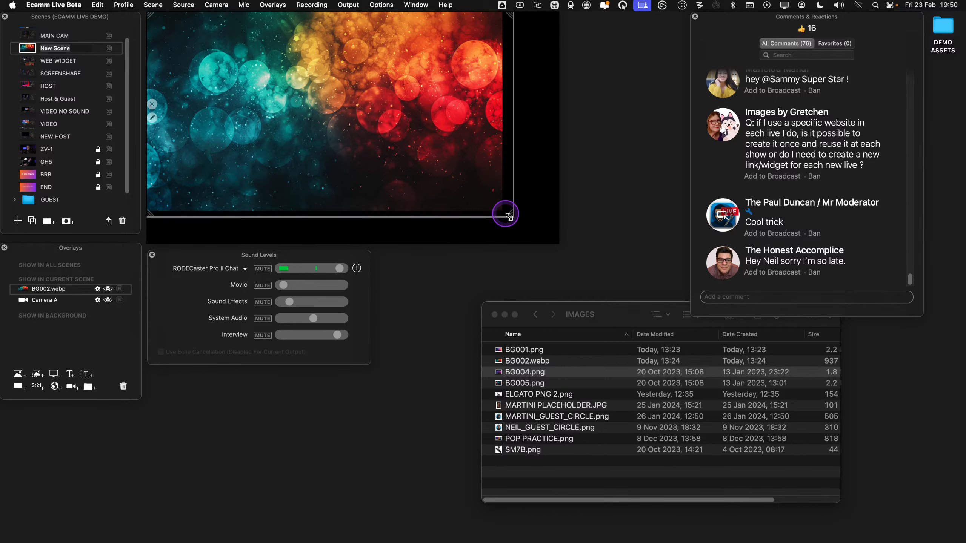
{"action": "left_click_drag", "start_coordinate": [502, 212], "coordinate": [558, 249]}
{"action": "mouse_move", "coordinate": [89, 292]}
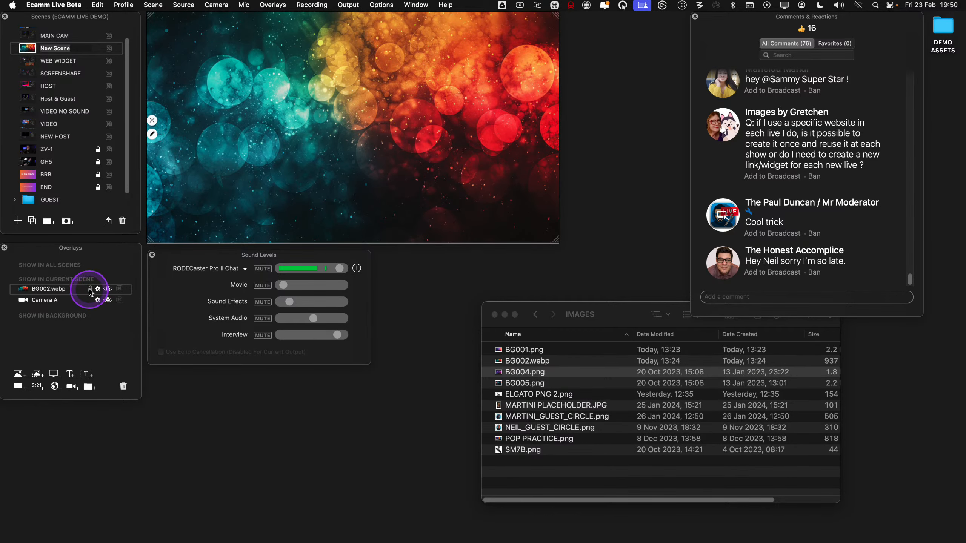
Bring the Camera A overlay in front of BG002.webp and give it a thin orange border
{"action": "left_click_drag", "start_coordinate": [76, 303], "coordinate": [76, 301]}
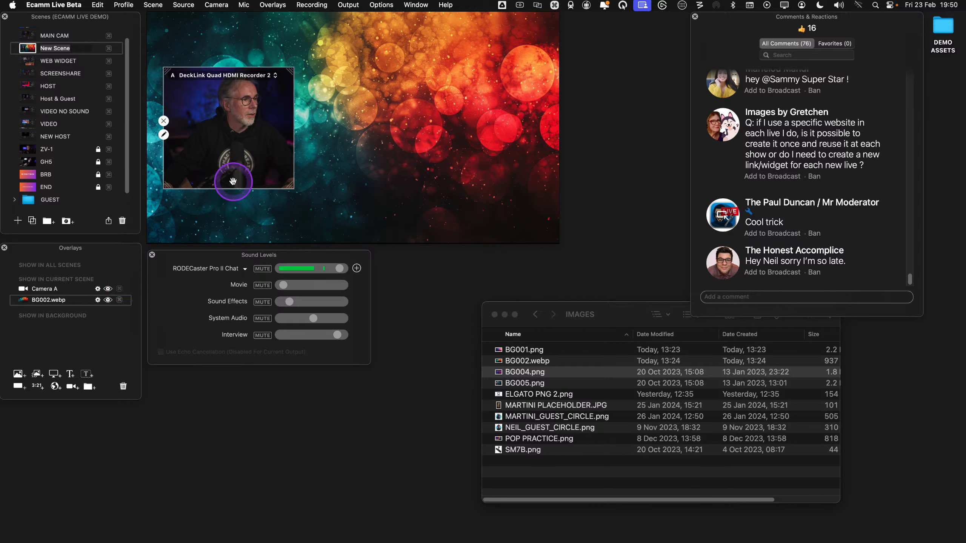
{"action": "left_click", "coordinate": [164, 135]}
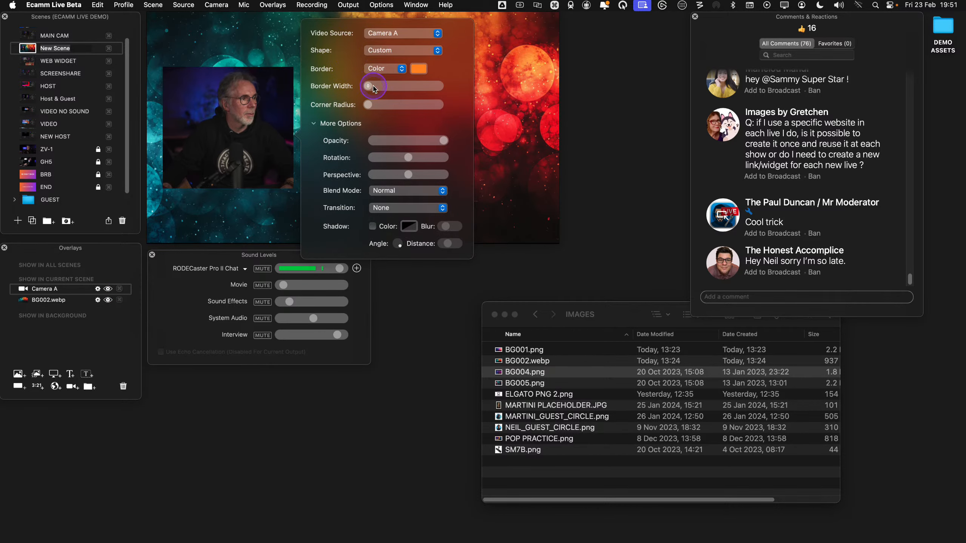
{"action": "left_click_drag", "start_coordinate": [373, 86], "coordinate": [376, 106]}
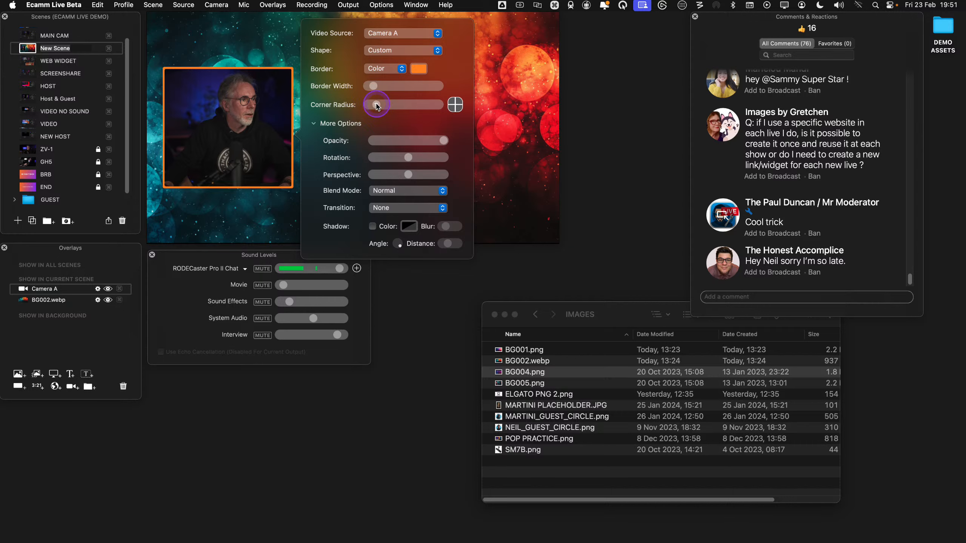
{"action": "left_click", "coordinate": [510, 152]}
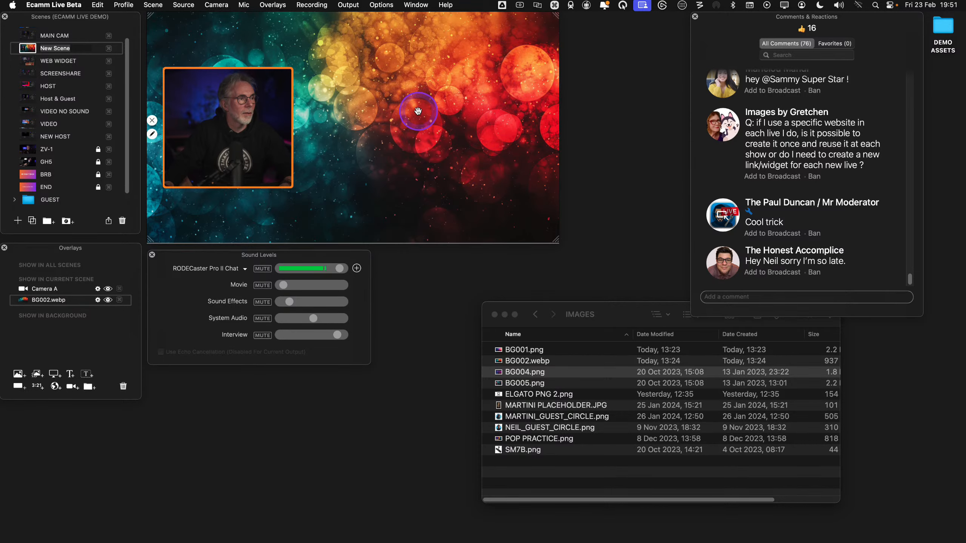
Add a placeholder comment overlay to the new scene
{"action": "key", "text": "ctrl"}
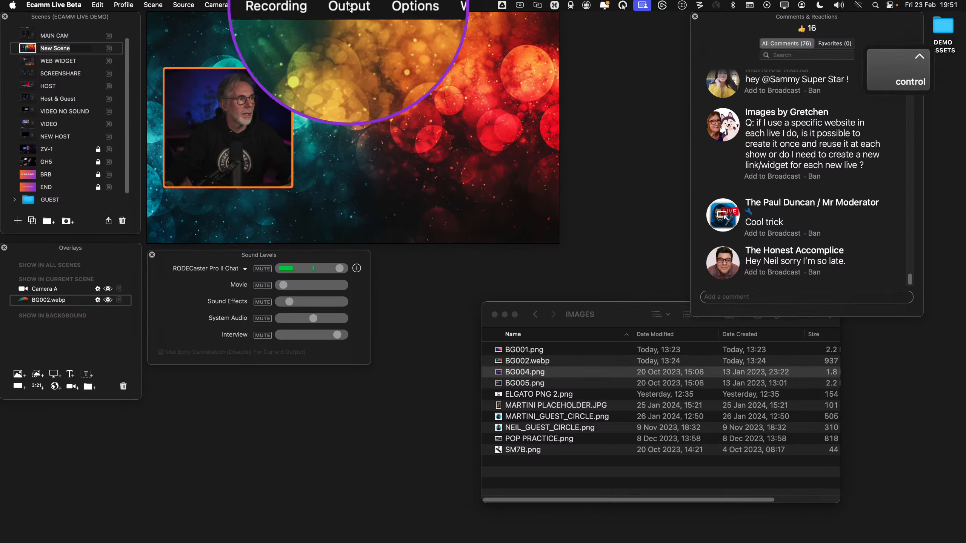
{"action": "left_click", "coordinate": [348, 5]}
{"action": "mouse_move", "coordinate": [289, 5]}
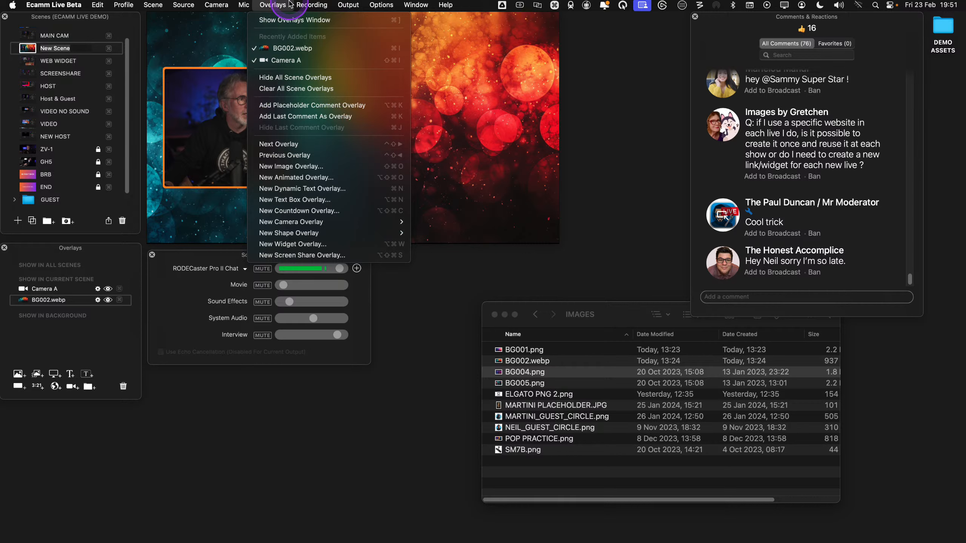
{"action": "left_click", "coordinate": [341, 107]}
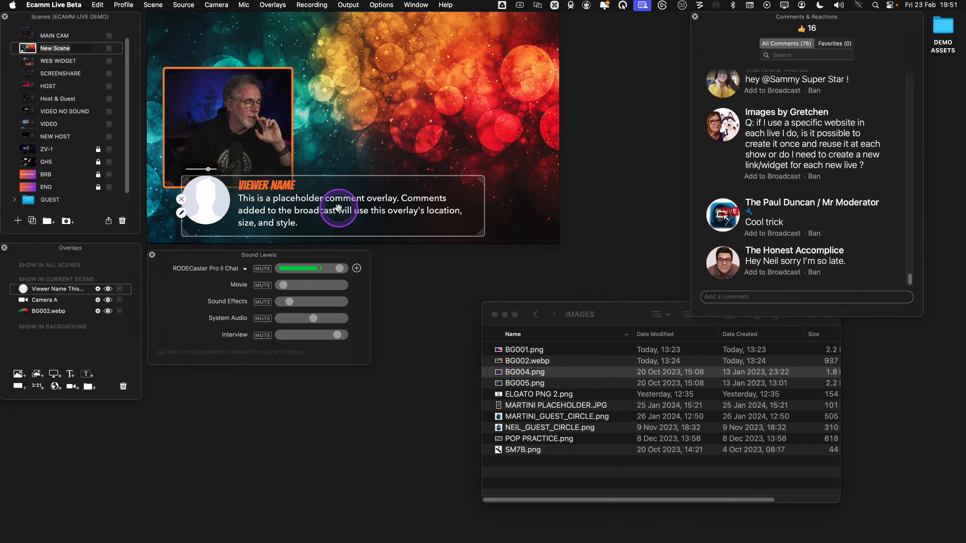
Reshape the placeholder comment overlay into a narrower, taller box and position it to the right of the camera frame
{"action": "left_click_drag", "start_coordinate": [331, 207], "coordinate": [399, 80]}
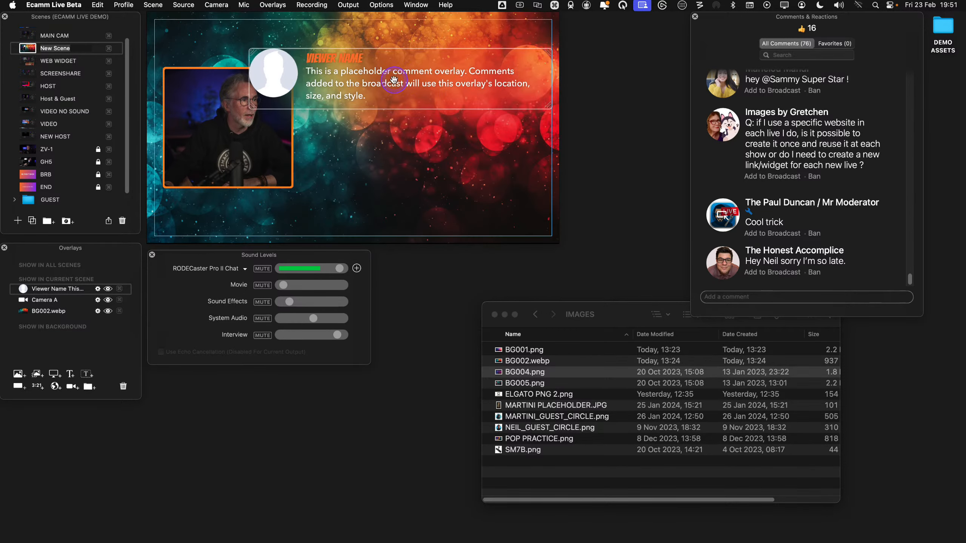
{"action": "mouse_move", "coordinate": [258, 108]}
{"action": "left_click_drag", "start_coordinate": [251, 105], "coordinate": [334, 223]}
{"action": "left_click_drag", "start_coordinate": [460, 156], "coordinate": [424, 134]}
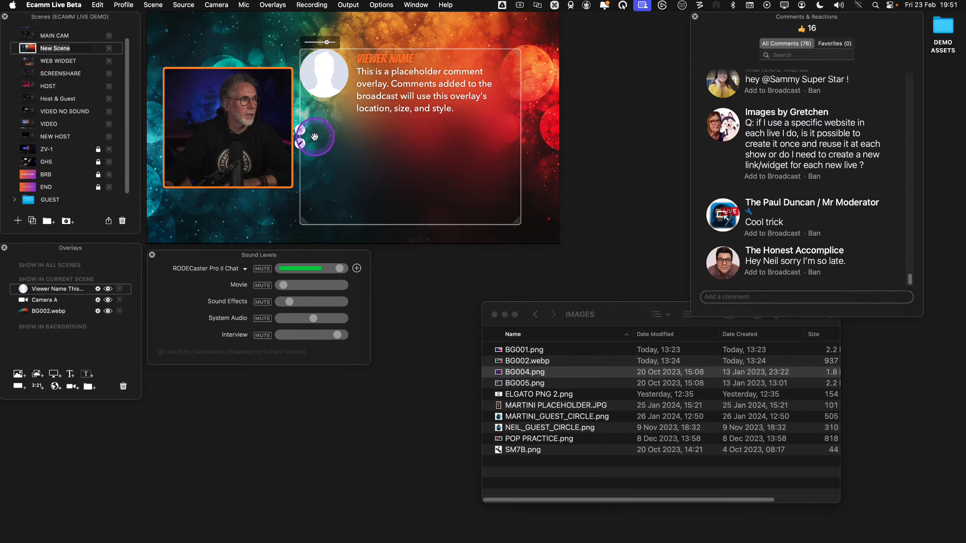
Change the color of the placeholder comment's viewer name text to Licorice black and save the text overlay
{"action": "left_click", "coordinate": [300, 143]}
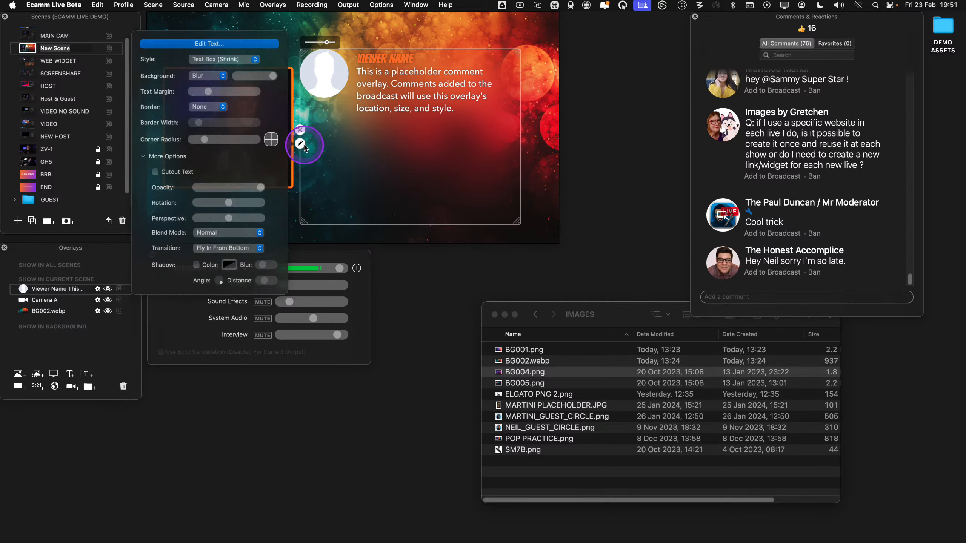
{"action": "left_click", "coordinate": [176, 34]}
{"action": "left_click_drag", "start_coordinate": [378, 364], "coordinate": [253, 364]}
{"action": "left_click", "coordinate": [290, 248]}
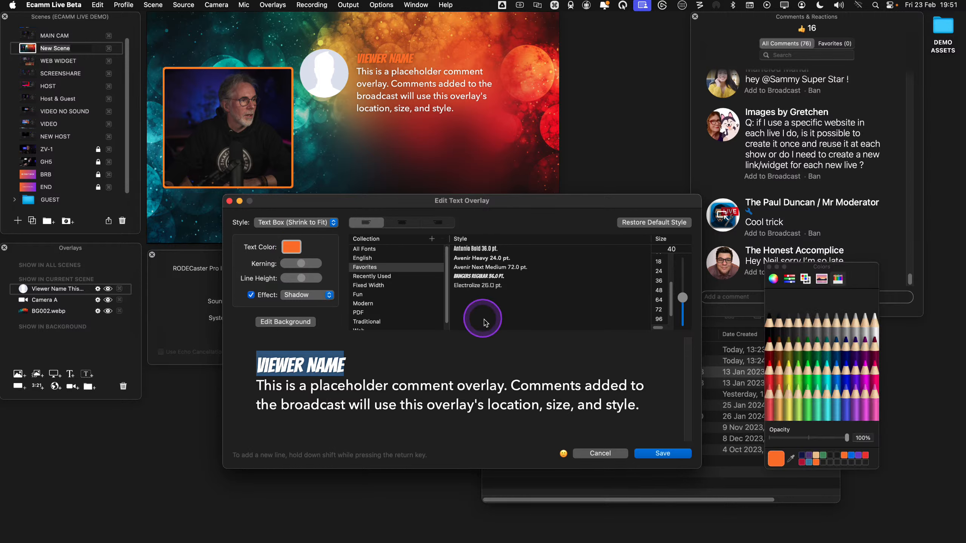
{"action": "left_click", "coordinate": [771, 329]}
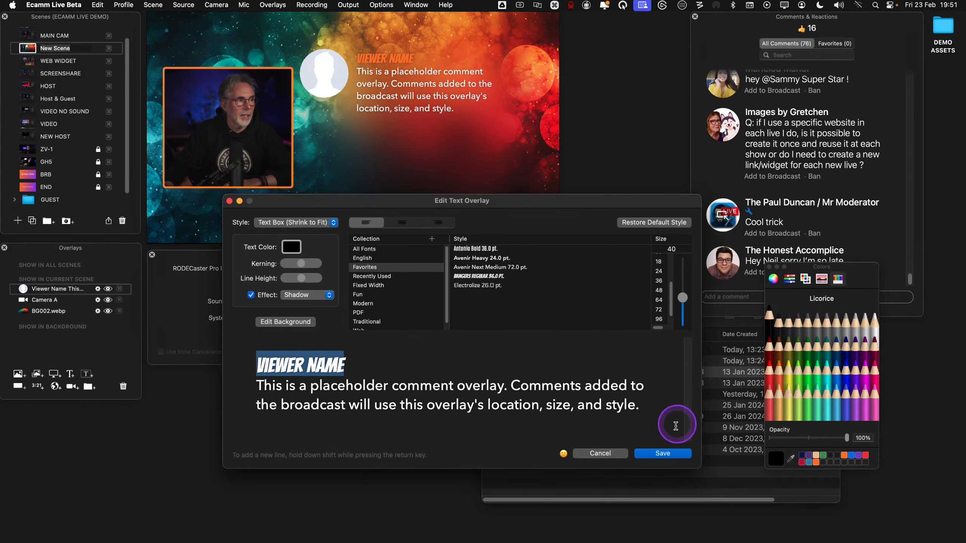
{"action": "left_click", "coordinate": [662, 453]}
Turn off the shadow effect in the placeholder comment's text settings
{"action": "mouse_move", "coordinate": [345, 112]}
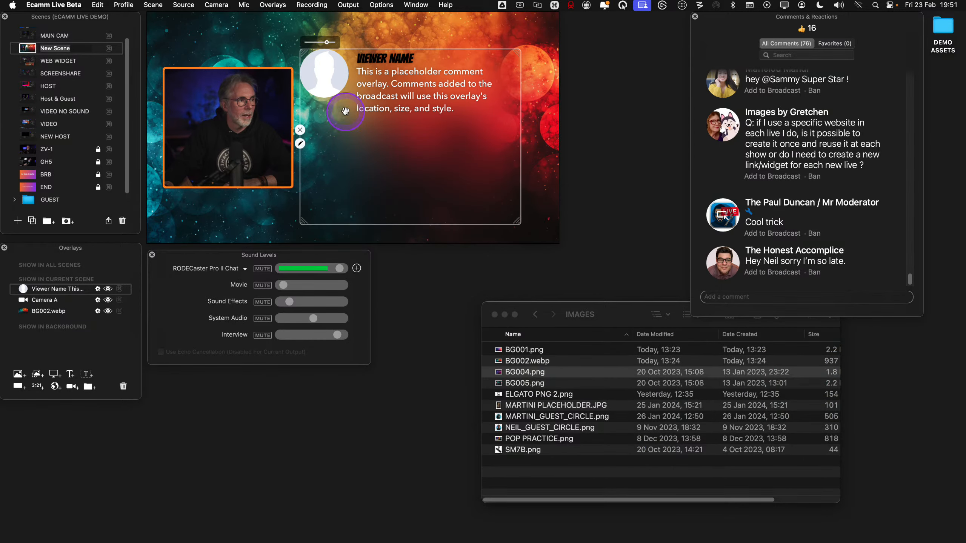
{"action": "left_click", "coordinate": [300, 144]}
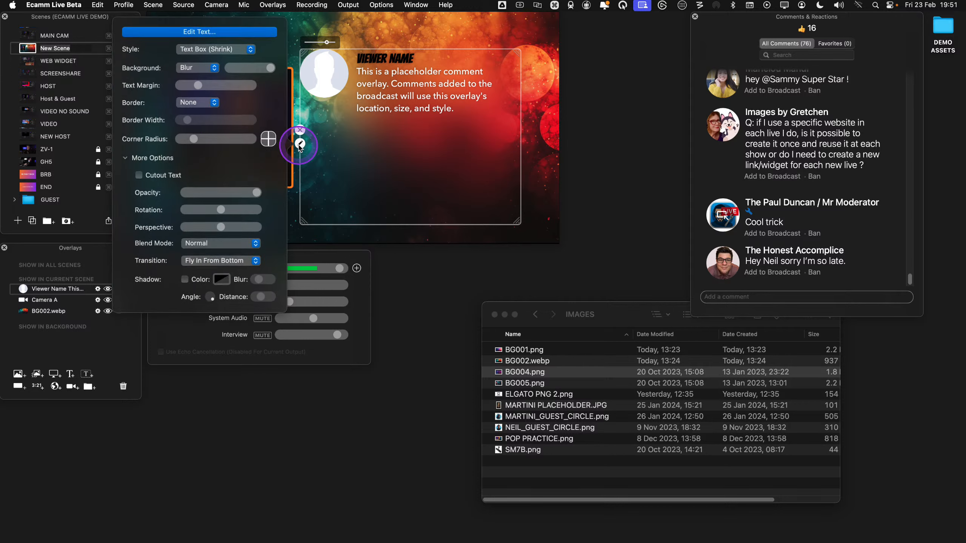
{"action": "left_click", "coordinate": [195, 34]}
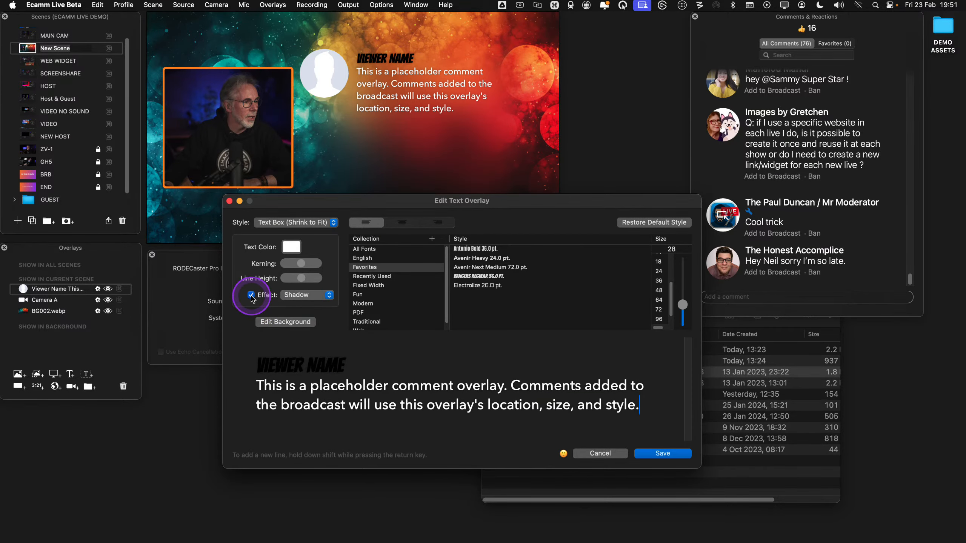
{"action": "left_click", "coordinate": [251, 296]}
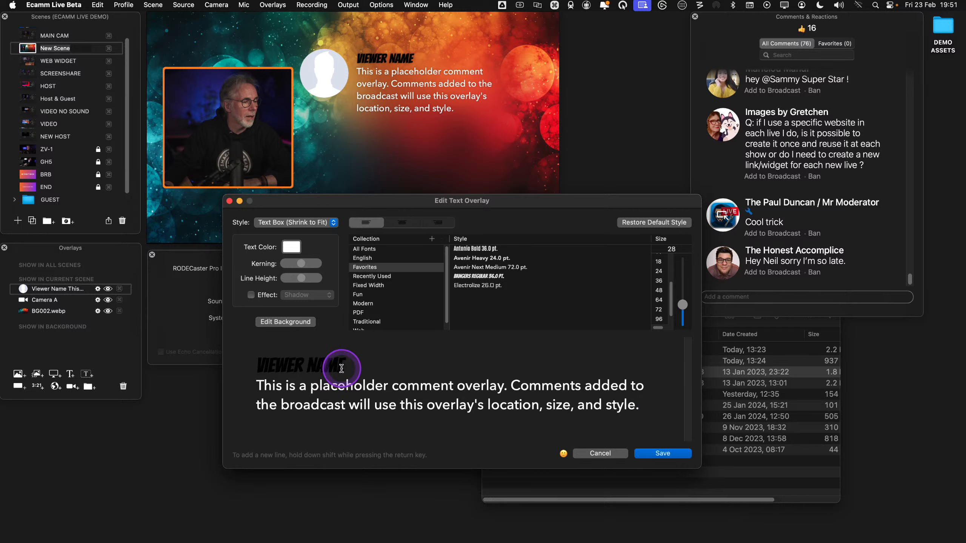
Slightly reduce the comment overlay's background blur, increase its text margin, and save the changes
{"action": "left_click", "coordinate": [291, 322]}
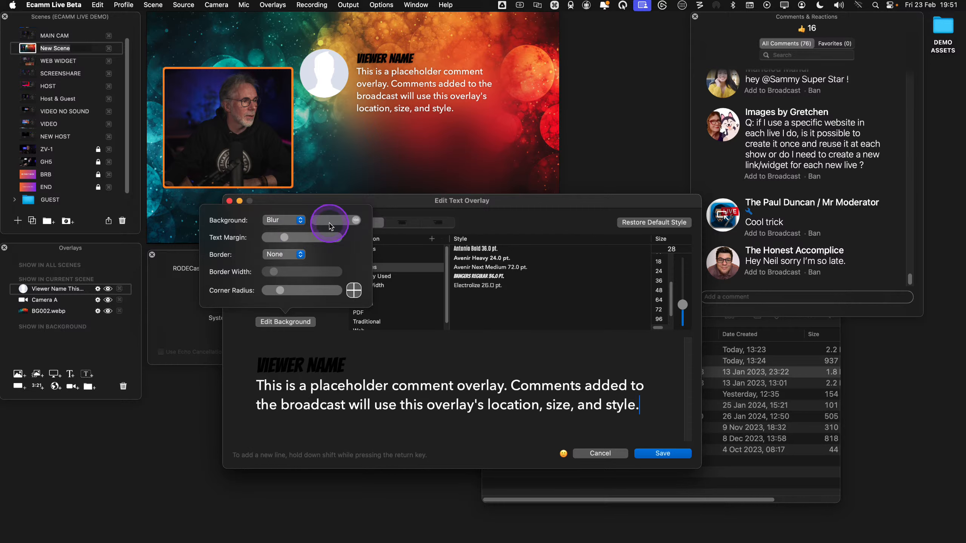
{"action": "mouse_move", "coordinate": [352, 222]}
{"action": "left_mouse_down"}
{"action": "mouse_move", "coordinate": [336, 223]}
{"action": "mouse_move", "coordinate": [349, 223]}
{"action": "left_mouse_up"}
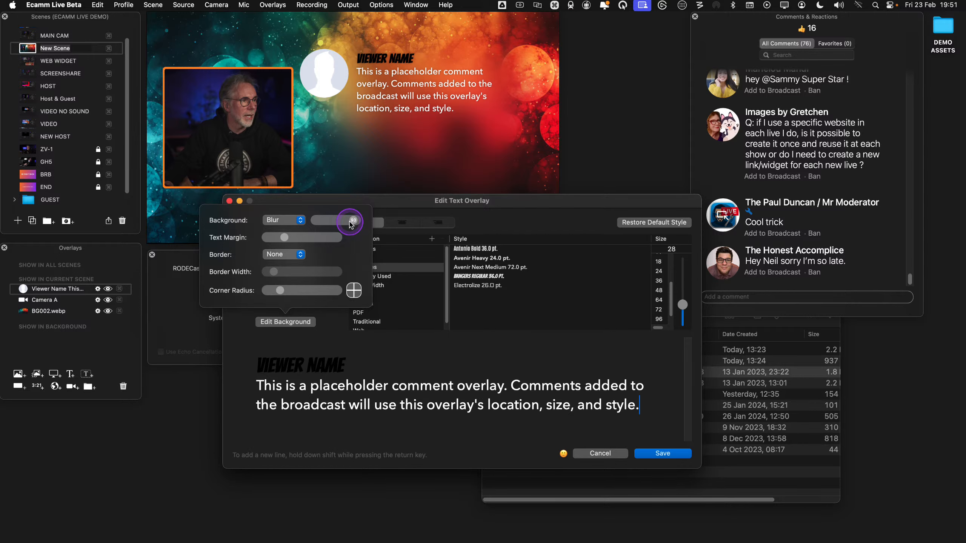
{"action": "left_click_drag", "start_coordinate": [284, 240], "coordinate": [300, 241]}
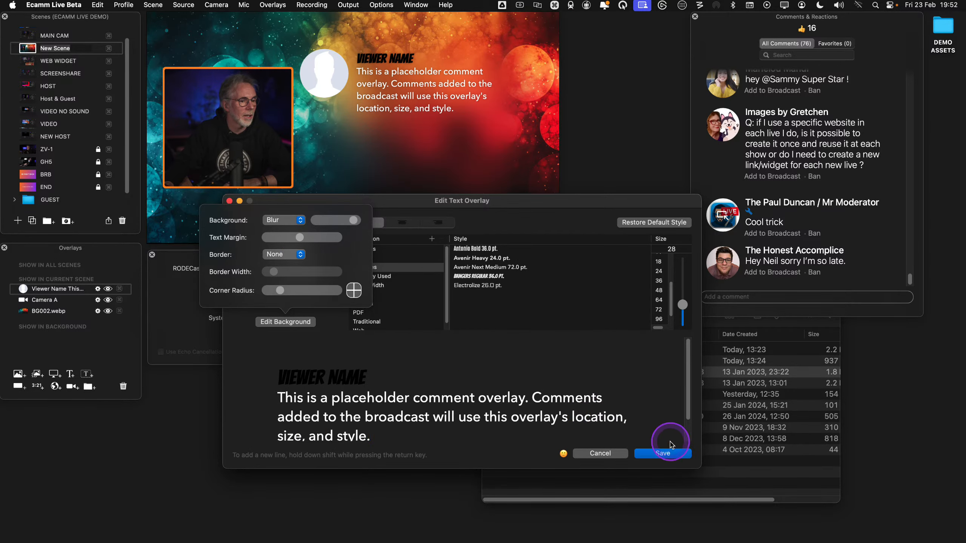
{"action": "left_click", "coordinate": [669, 452]}
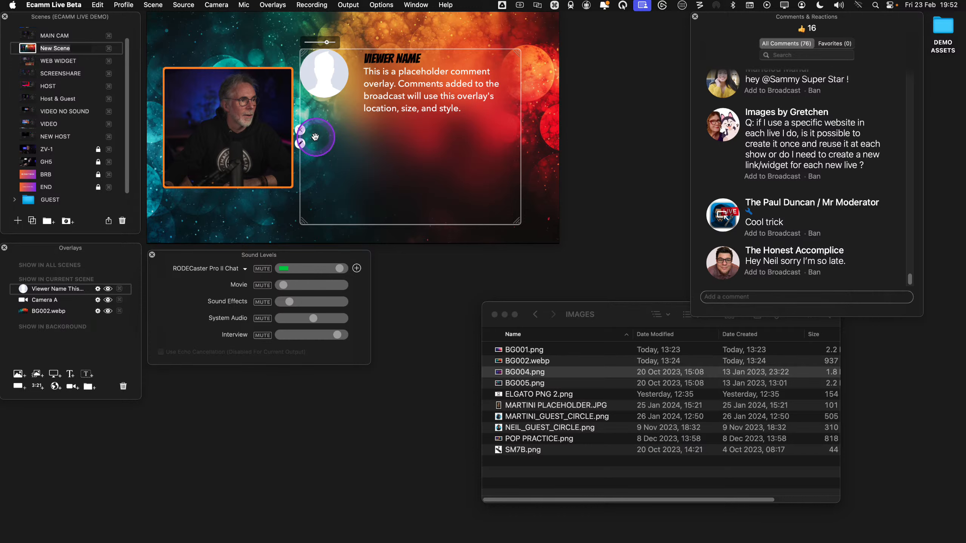
Increase the placeholder comment's text size and widen the overlay toward the scene's right edge
{"action": "left_click", "coordinate": [303, 144]}
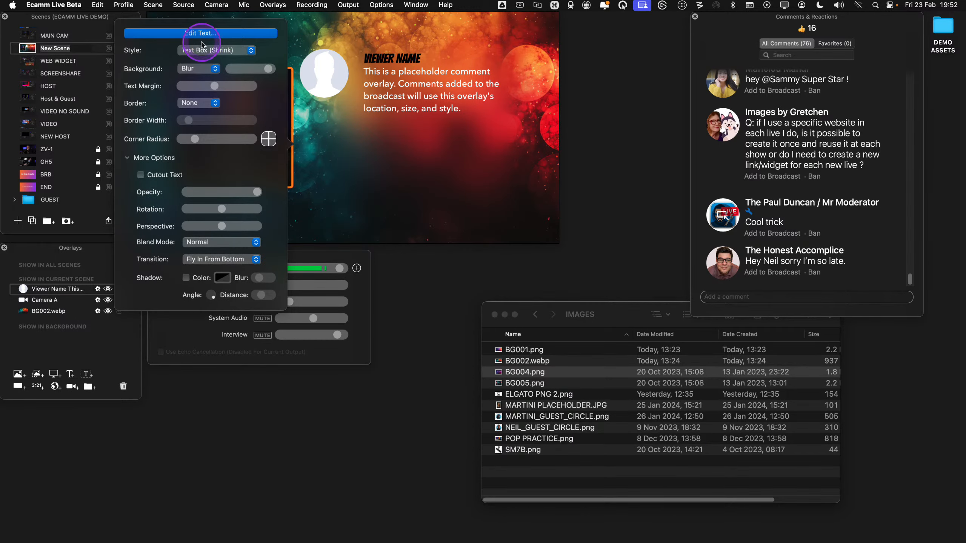
{"action": "left_click", "coordinate": [199, 33]}
{"action": "left_click_drag", "start_coordinate": [681, 306], "coordinate": [682, 292]}
{"action": "left_click", "coordinate": [689, 452]}
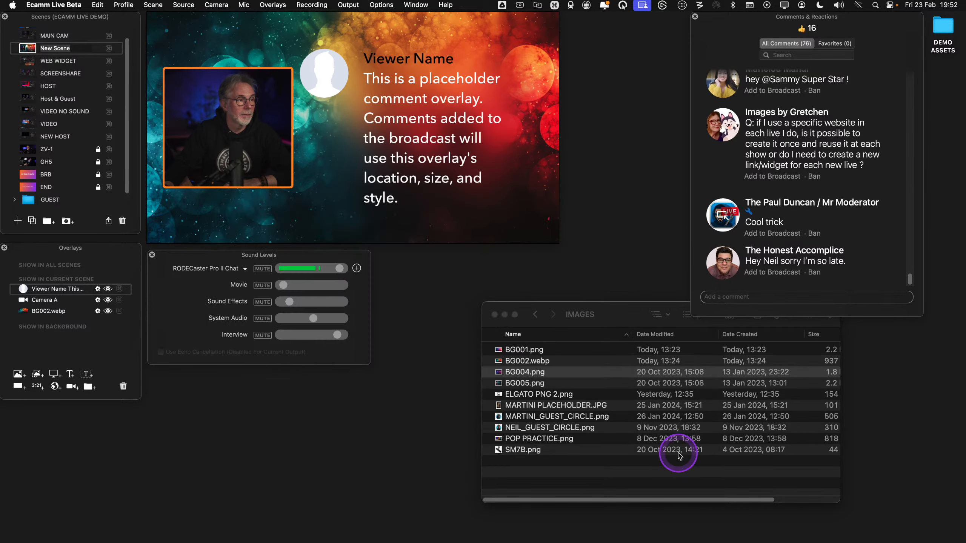
{"action": "mouse_move", "coordinate": [436, 179]}
{"action": "left_click_drag", "start_coordinate": [517, 217], "coordinate": [530, 210]}
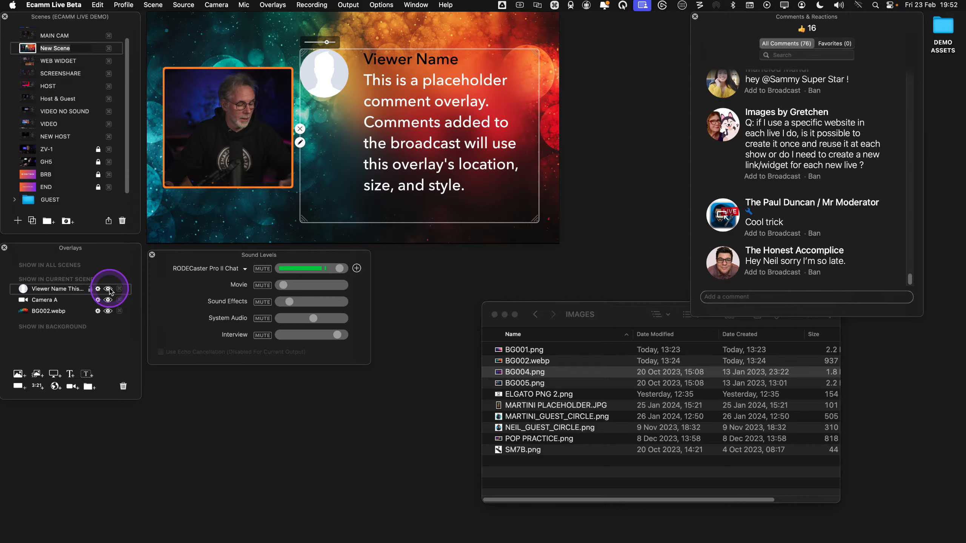
Hide the placeholder comment, show and remove the "so late" viewer comment, and add the "We don't take attendance" comment to the broadcast
{"action": "key", "text": "ctrl"}
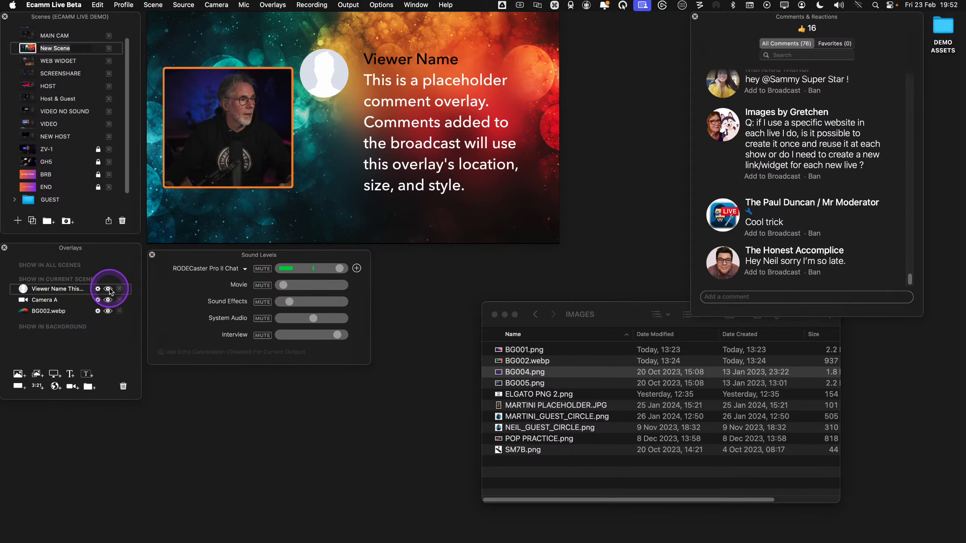
{"action": "left_click", "coordinate": [108, 289]}
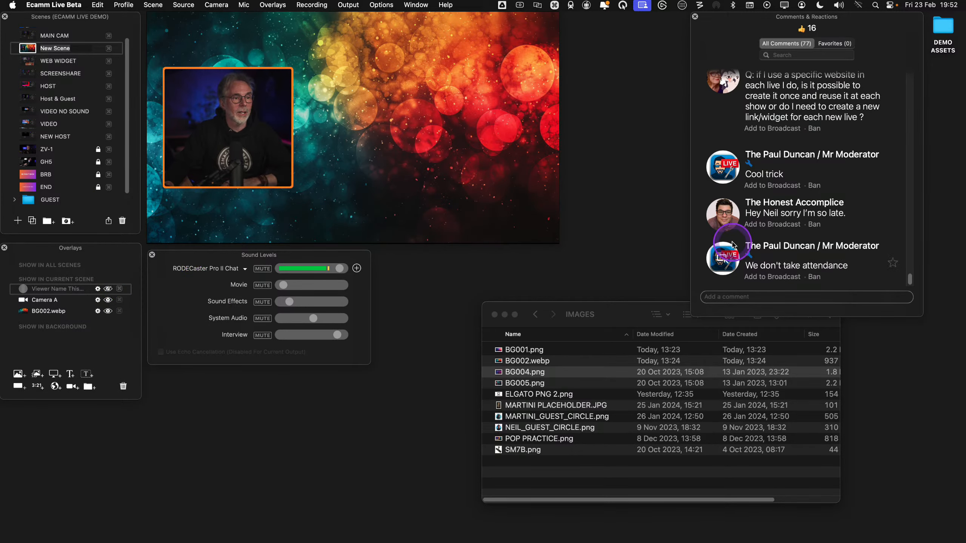
{"action": "left_click", "coordinate": [723, 216]}
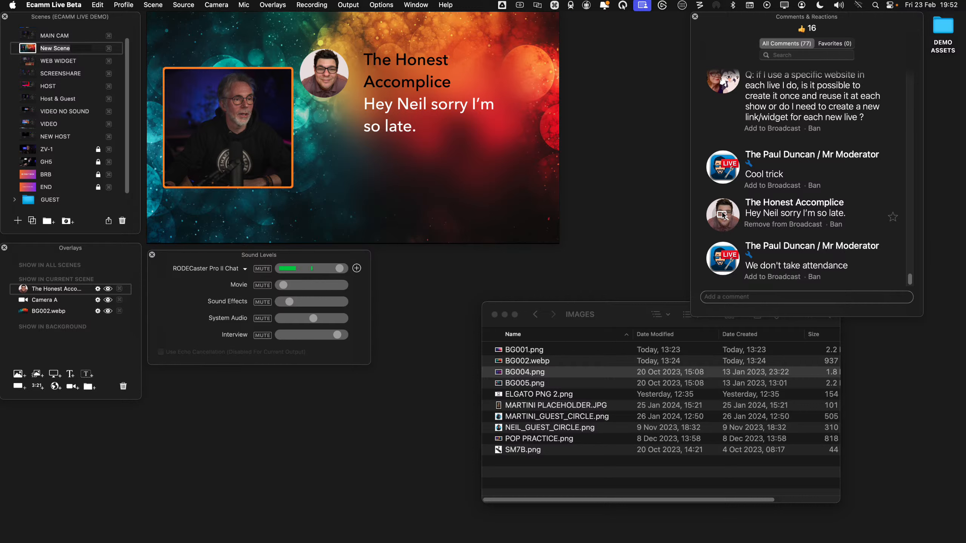
{"action": "left_click", "coordinate": [723, 215]}
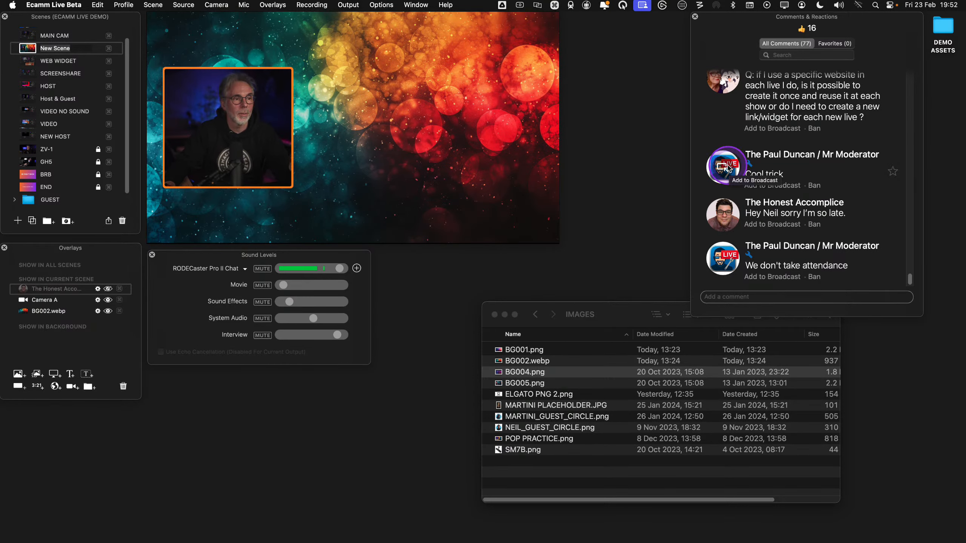
{"action": "left_click", "coordinate": [724, 260]}
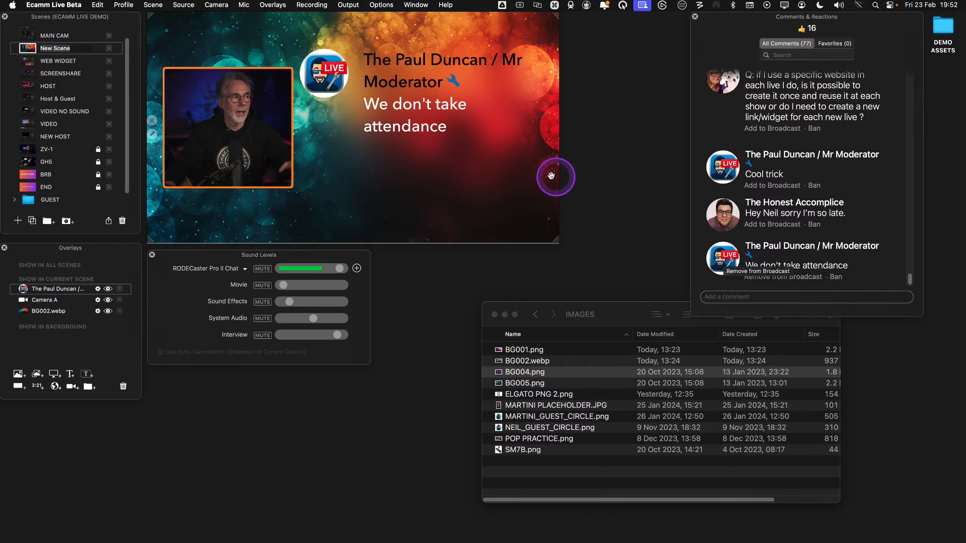
Try the Fly In From Left transition on the comment overlay by removing and re-adding the comment to the broadcast
{"action": "mouse_move", "coordinate": [340, 138]}
{"action": "left_click", "coordinate": [300, 142]}
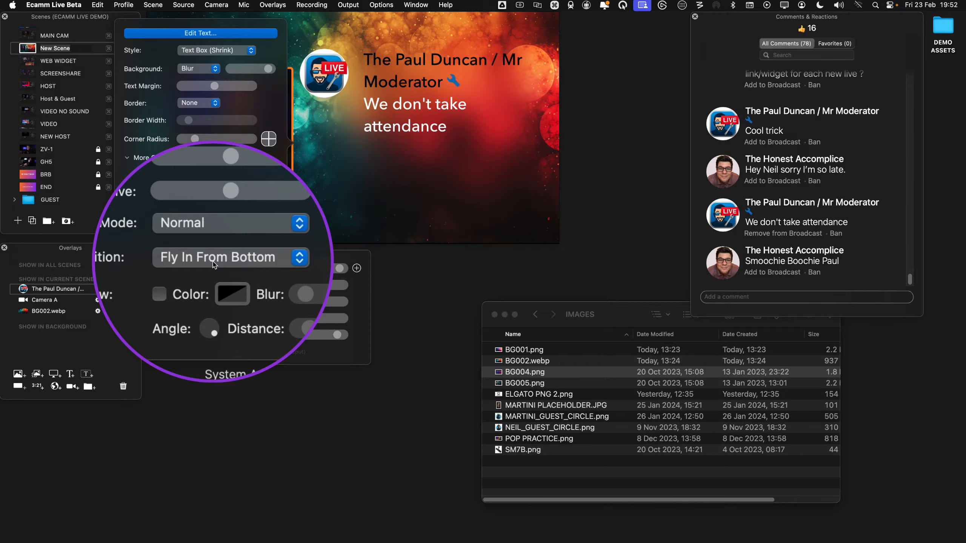
{"action": "left_click", "coordinate": [214, 260]}
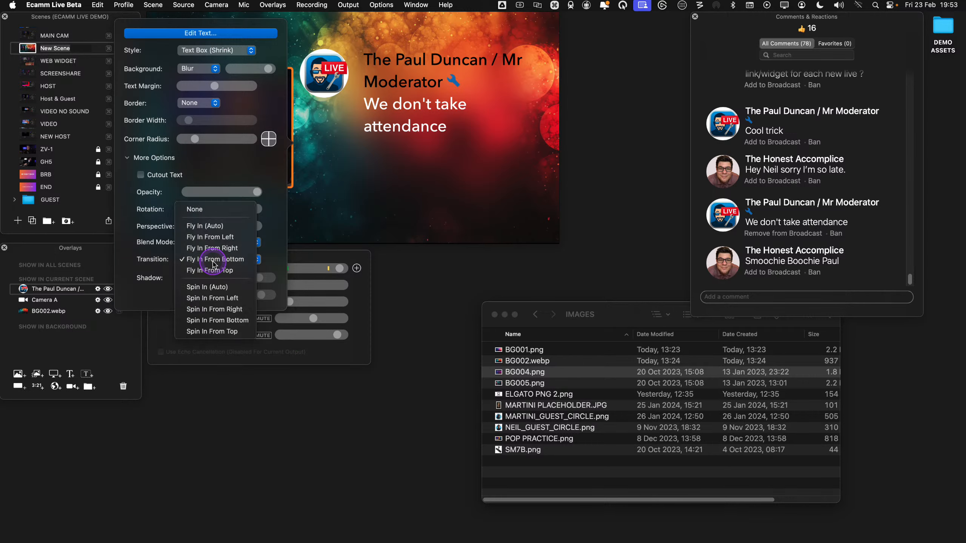
{"action": "left_click", "coordinate": [234, 241]}
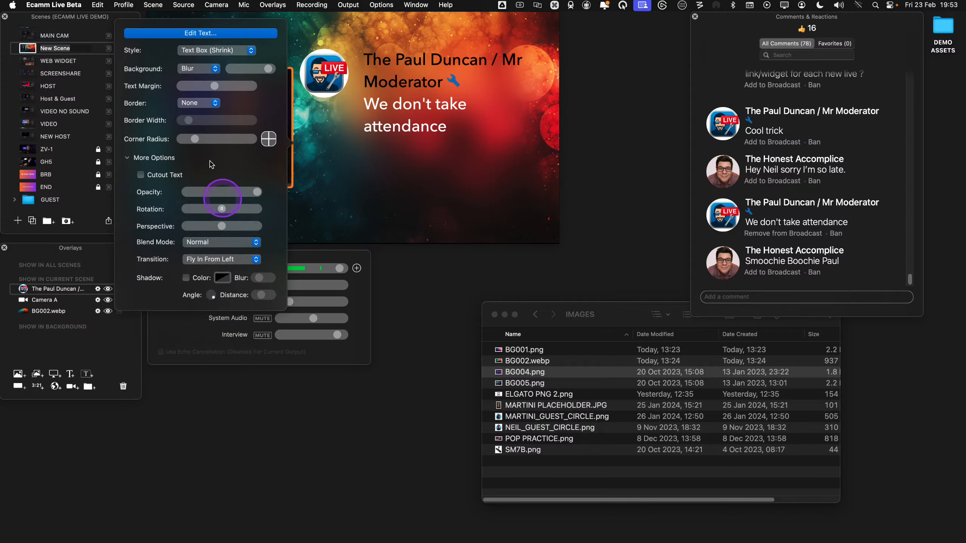
{"action": "left_click", "coordinate": [434, 225]}
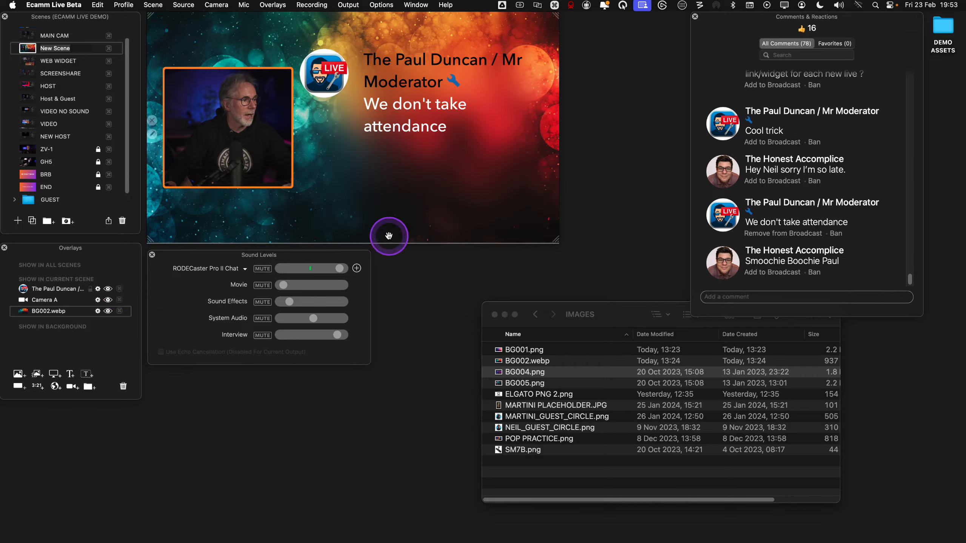
{"action": "left_click", "coordinate": [724, 215]}
{"action": "left_click", "coordinate": [724, 215]}
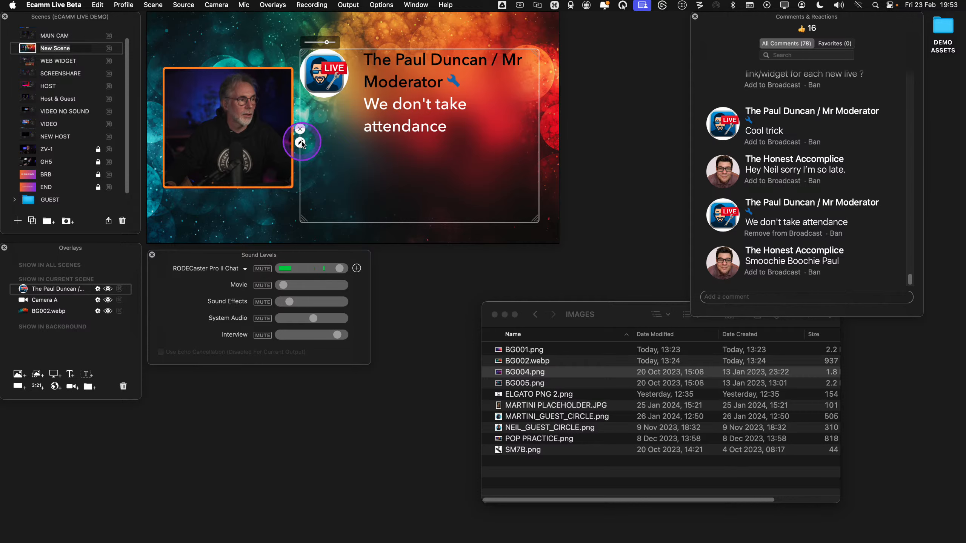
Set the comment overlay's transition to Fly In From Right and close its settings
{"action": "left_click", "coordinate": [300, 142]}
{"action": "left_click", "coordinate": [226, 260]}
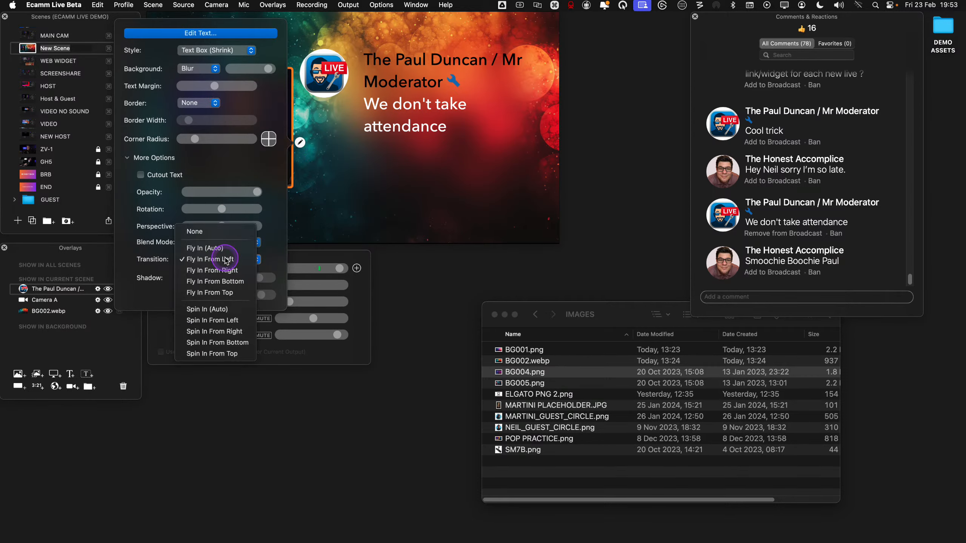
{"action": "left_click", "coordinate": [221, 271]}
{"action": "left_click", "coordinate": [585, 243]}
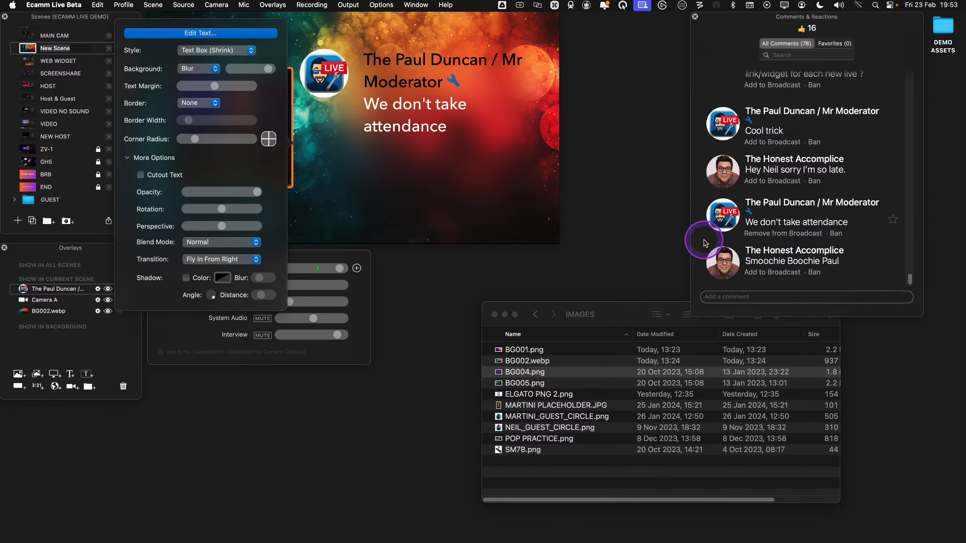
Shrink the "We don't take attendance" comment overlay slightly by lowering its upper edge in the scene
{"action": "left_click", "coordinate": [725, 219]}
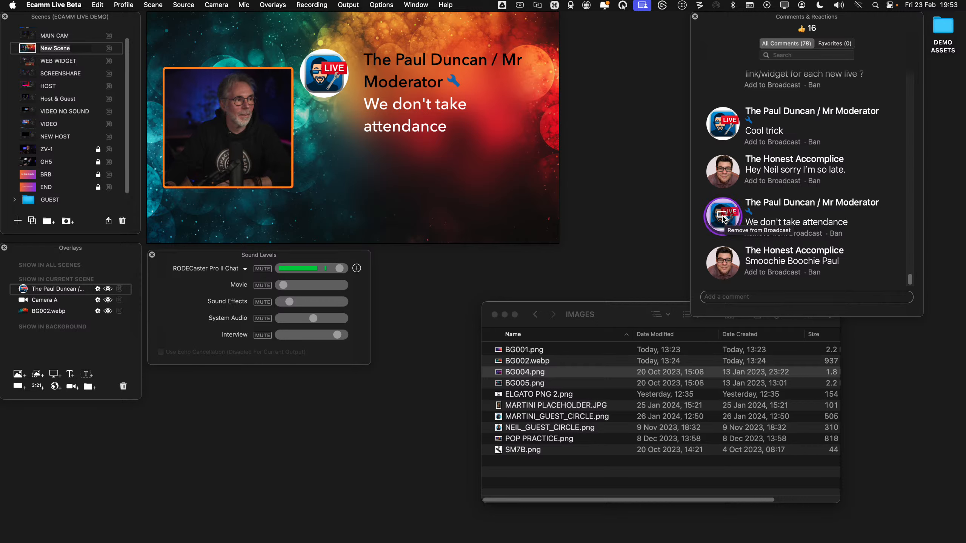
{"action": "left_click", "coordinate": [378, 106]}
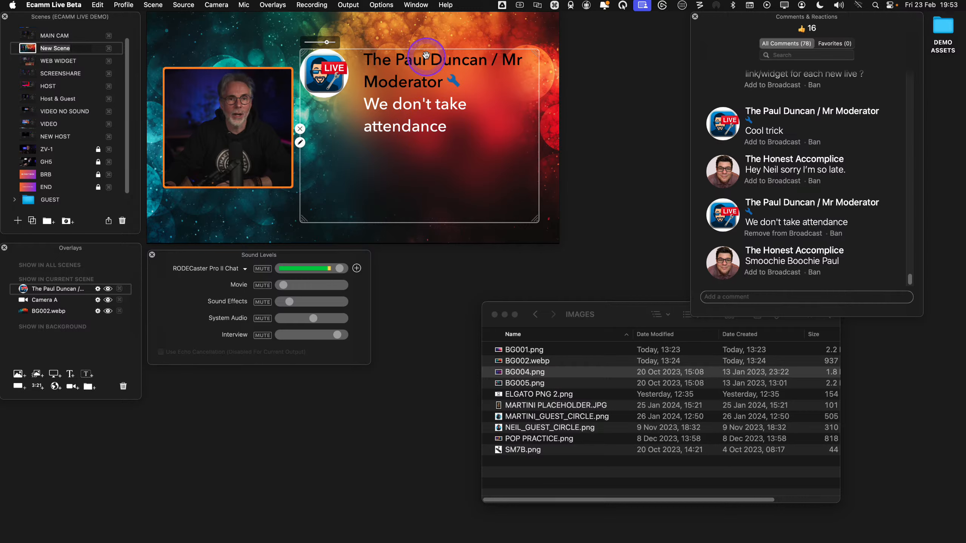
{"action": "left_click_drag", "start_coordinate": [426, 50], "coordinate": [426, 61]}
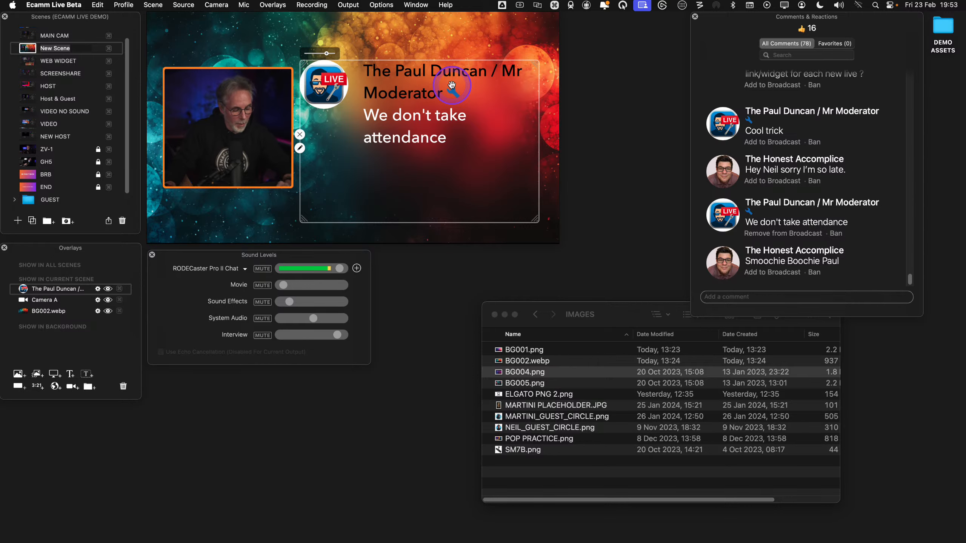
In the General preferences, set comment overlays to hide automatically after 10 seconds, enable the option and close the preferences
{"action": "key", "text": "super"}
{"action": "key", "text": "super+comma"}
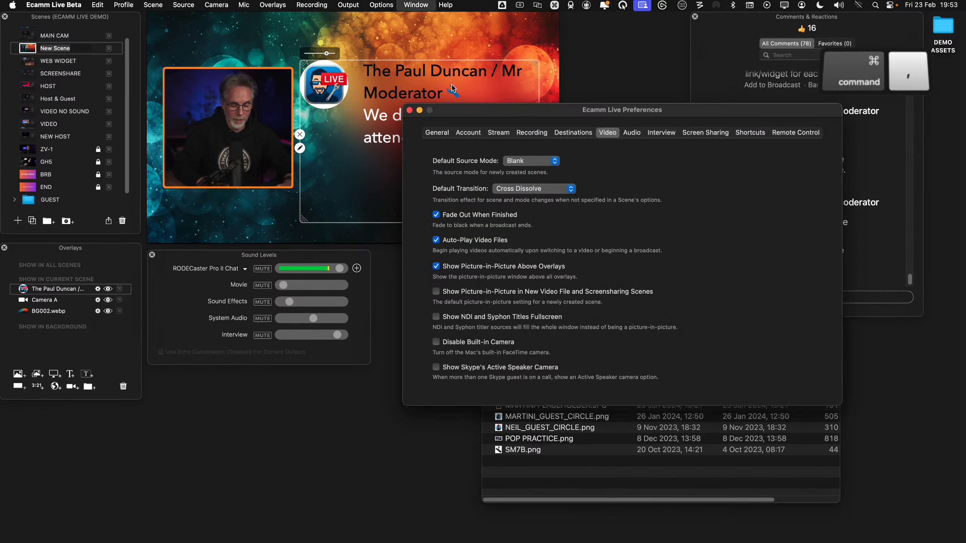
{"action": "left_click", "coordinate": [596, 115]}
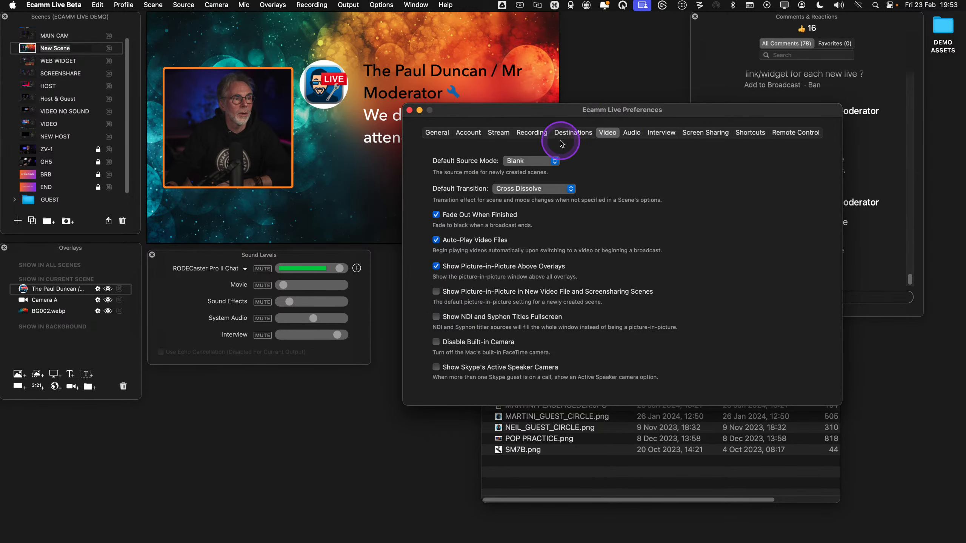
{"action": "left_click", "coordinate": [504, 133]}
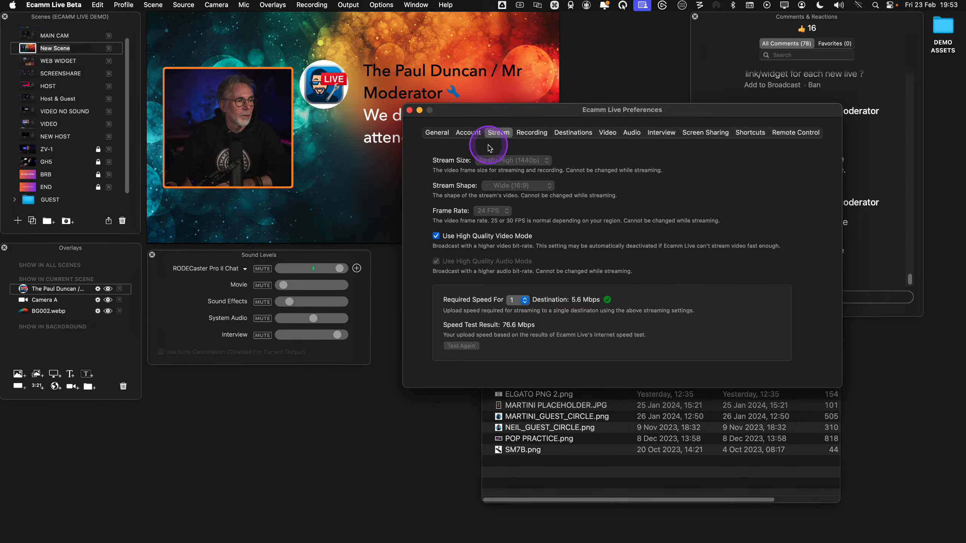
{"action": "left_click", "coordinate": [468, 135]}
{"action": "left_click", "coordinate": [448, 136]}
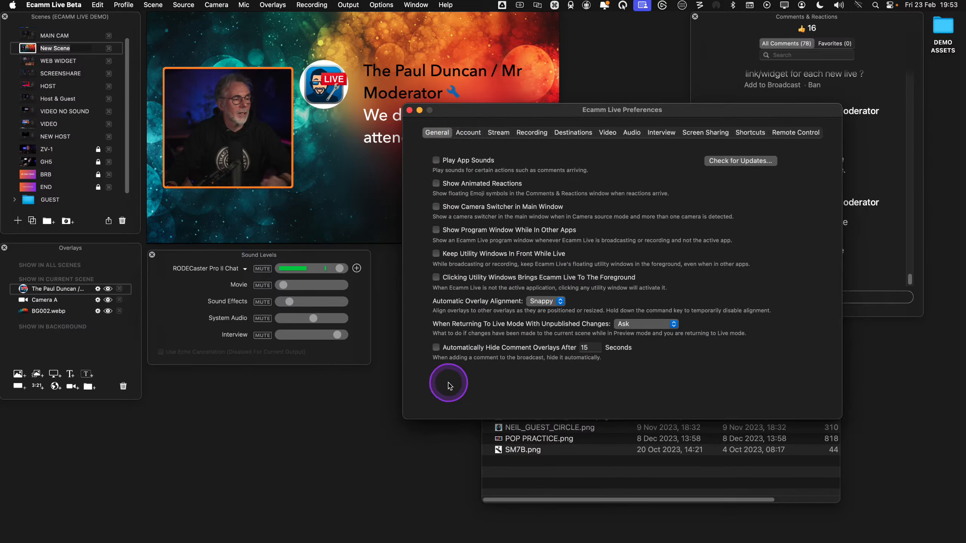
{"action": "key", "text": "ctrl"}
{"action": "key", "text": "ctrl"}
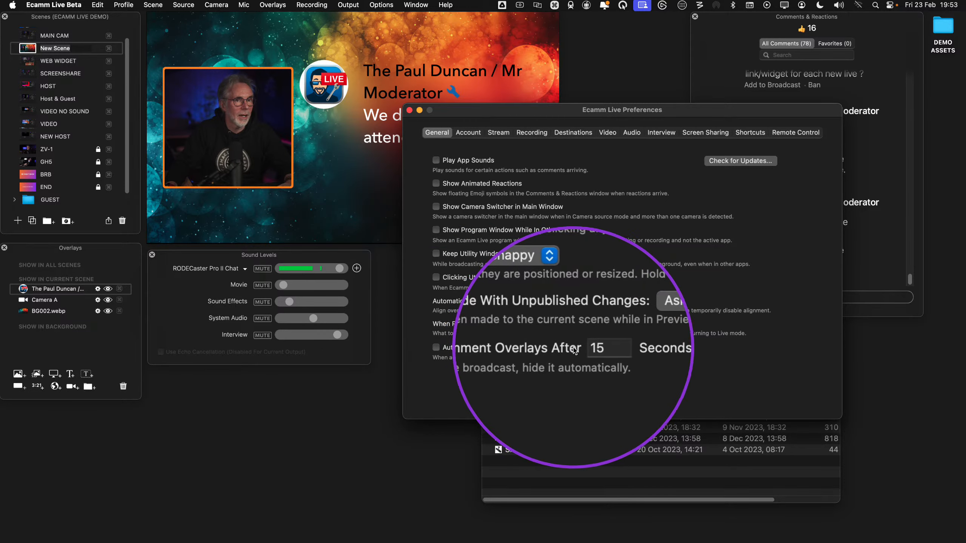
{"action": "key", "text": "ctrl"}
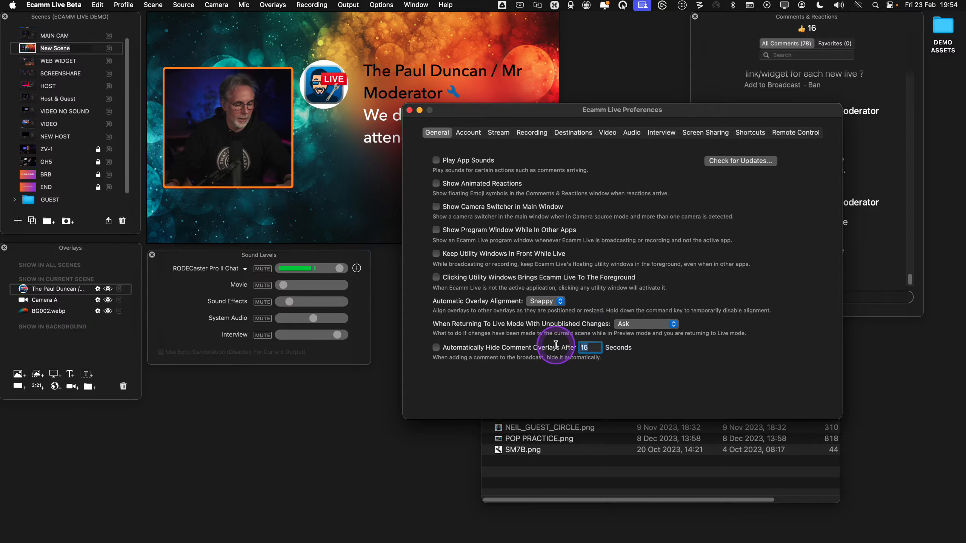
{"action": "type", "text": "10"}
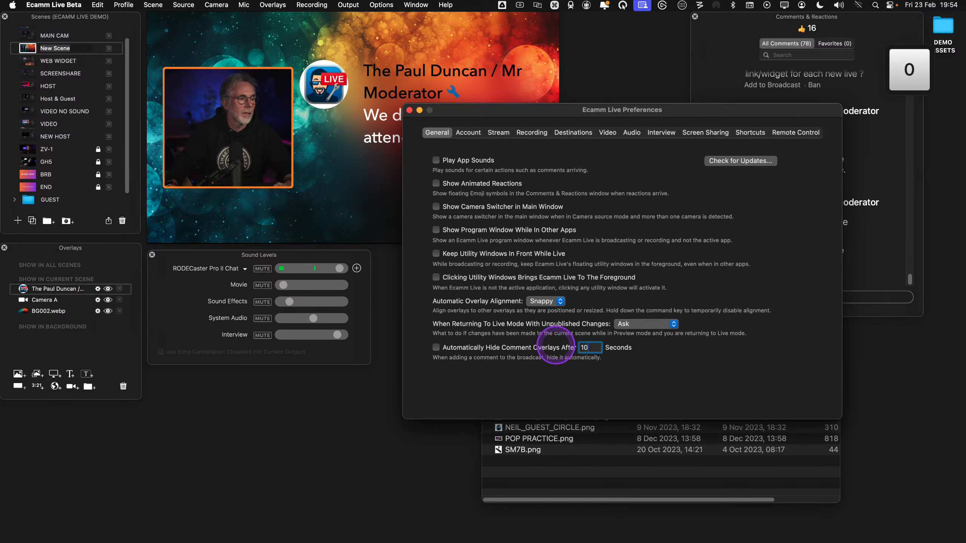
{"action": "left_click", "coordinate": [435, 347]}
{"action": "left_click", "coordinate": [409, 109]}
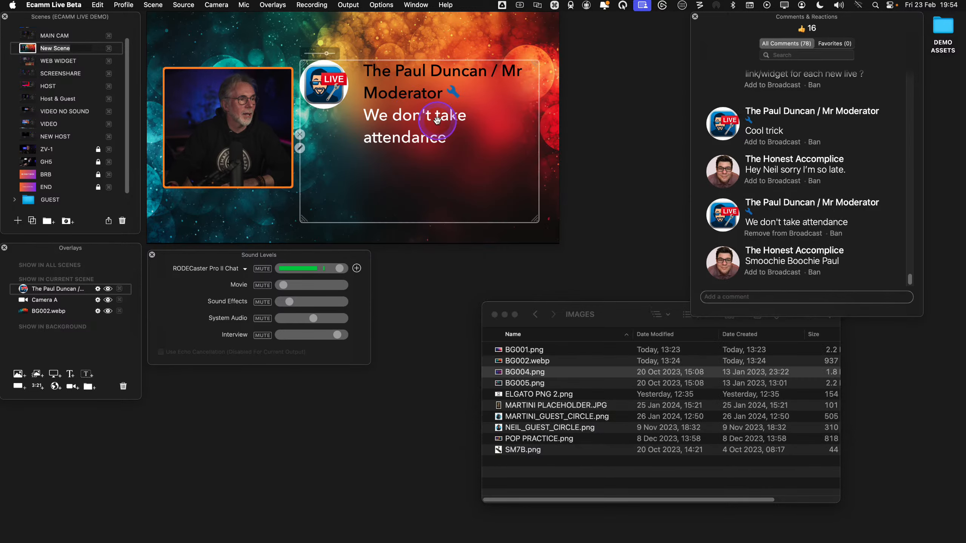
Show and remove the "Hey Neil sorry I'm so late." comment, then do the same with the Ecamm shortcuts link comment
{"action": "left_click", "coordinate": [724, 172]}
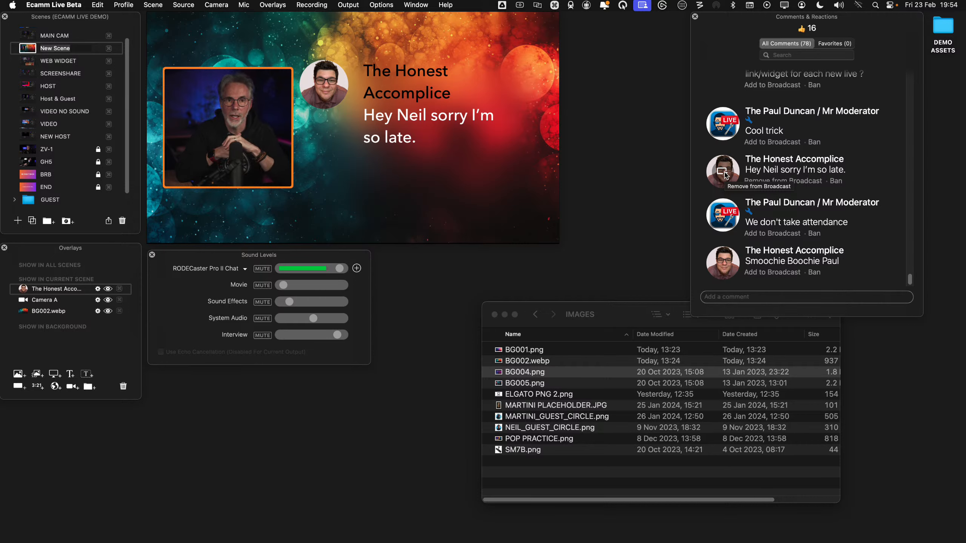
{"action": "left_click", "coordinate": [724, 176]}
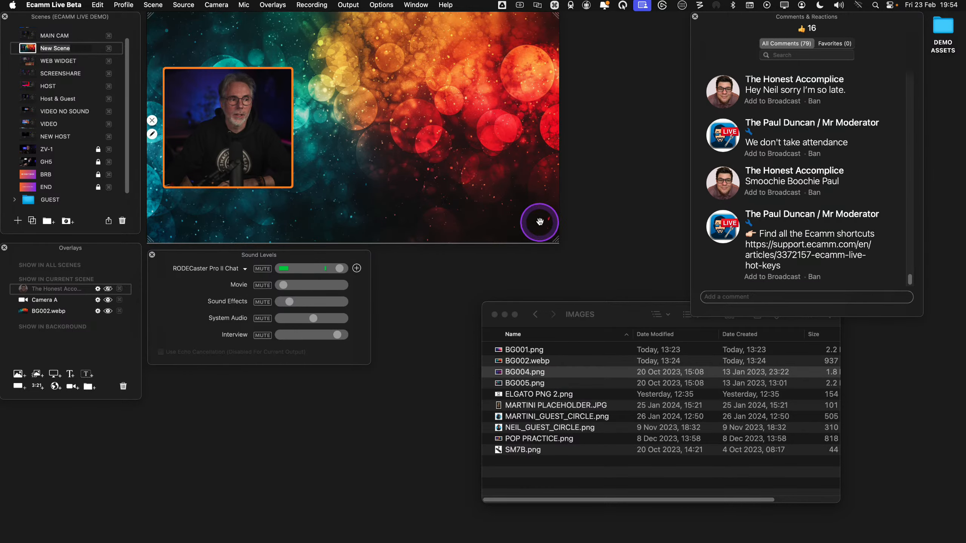
{"action": "left_click", "coordinate": [721, 227]}
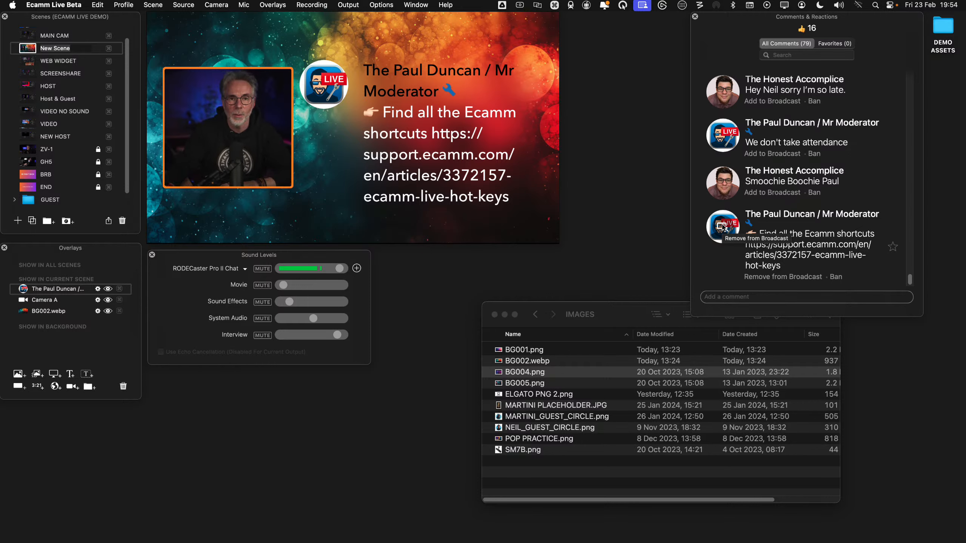
{"action": "left_click", "coordinate": [727, 228]}
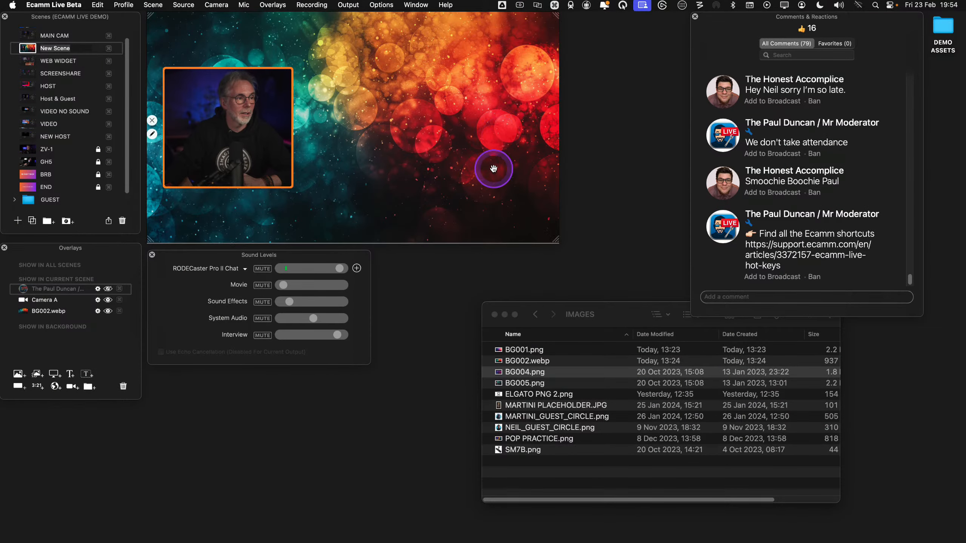
{"action": "left_click", "coordinate": [419, 9]}
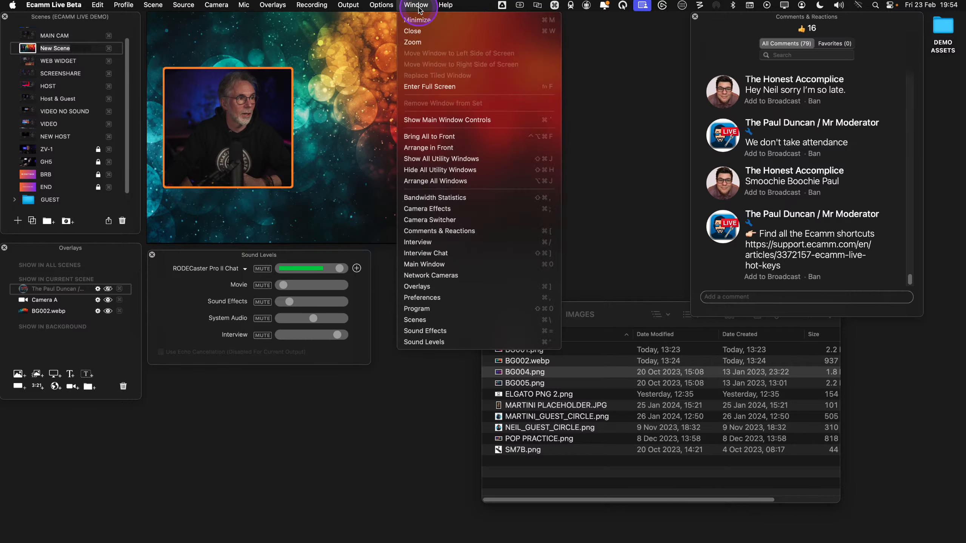
{"action": "key", "text": "ctrl"}
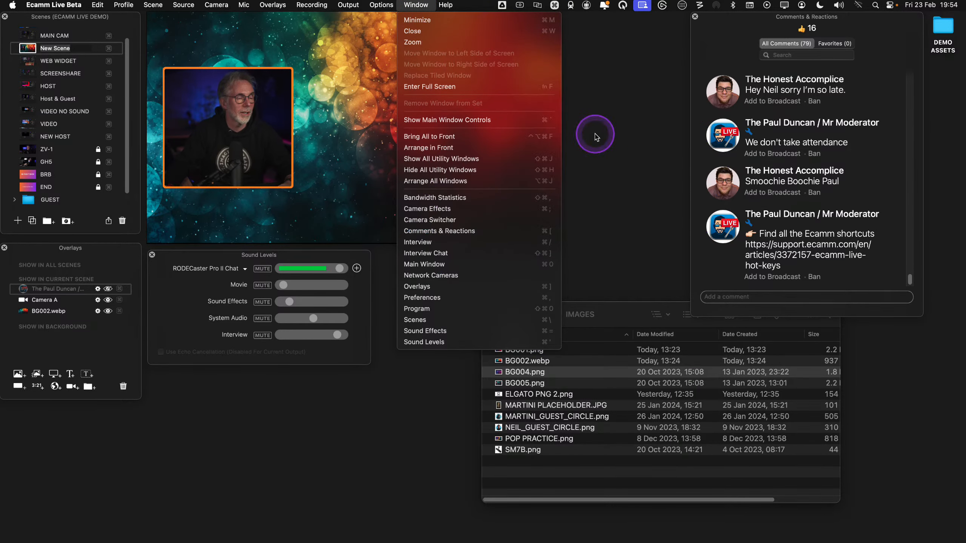
{"action": "left_click", "coordinate": [350, 106]}
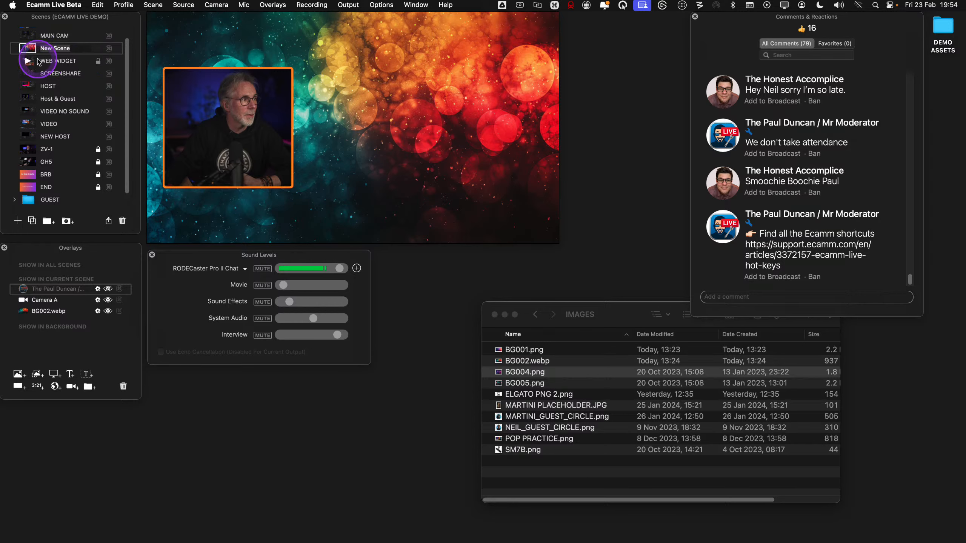
Switch to the MAIN CAM scene and show the vertical safe zone over the camera picture
{"action": "left_click", "coordinate": [28, 36]}
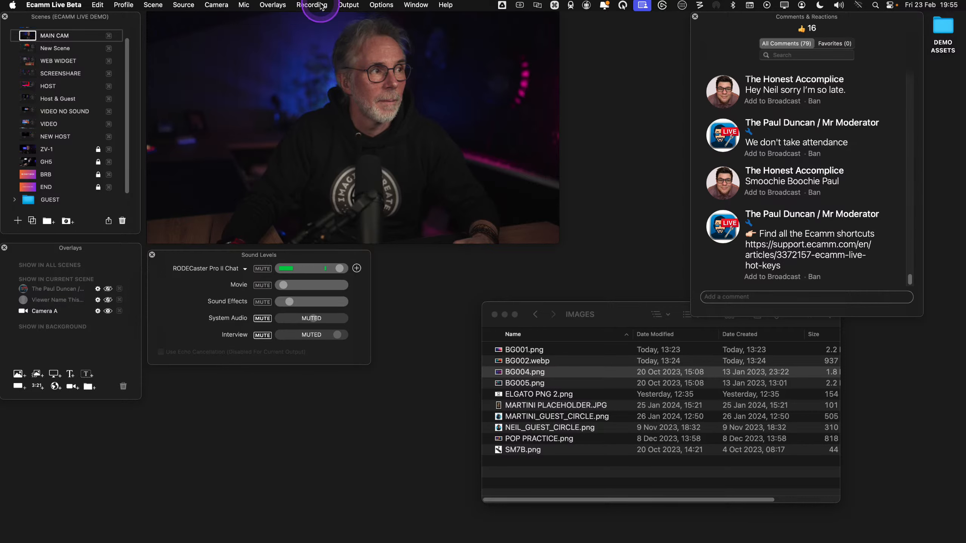
{"action": "left_click", "coordinate": [342, 7]}
{"action": "mouse_move", "coordinate": [392, 11]}
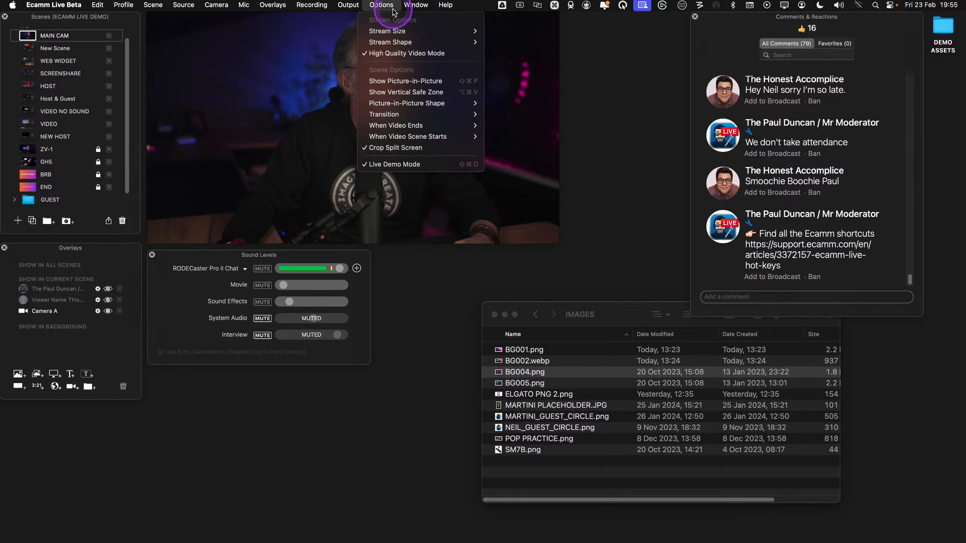
{"action": "left_click", "coordinate": [413, 95]}
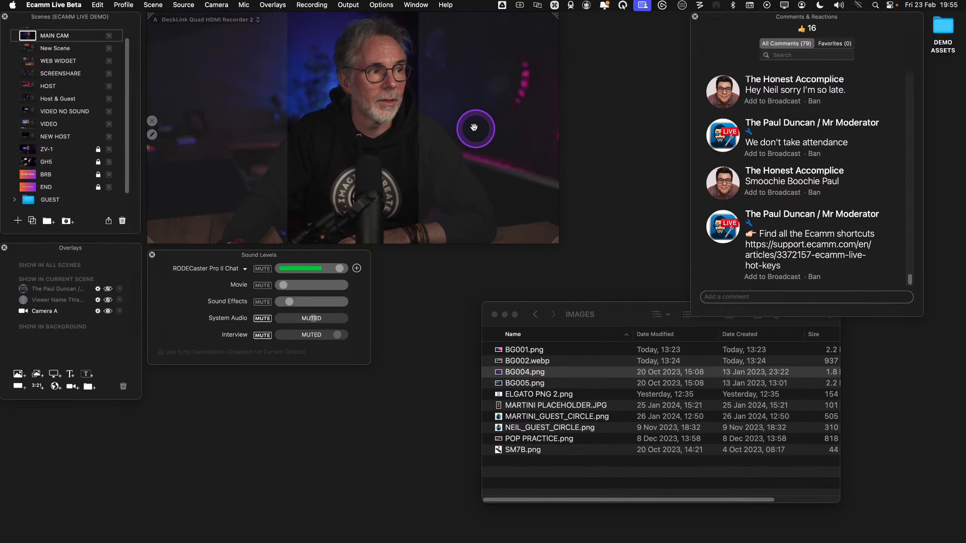
{"action": "left_click", "coordinate": [416, 4]}
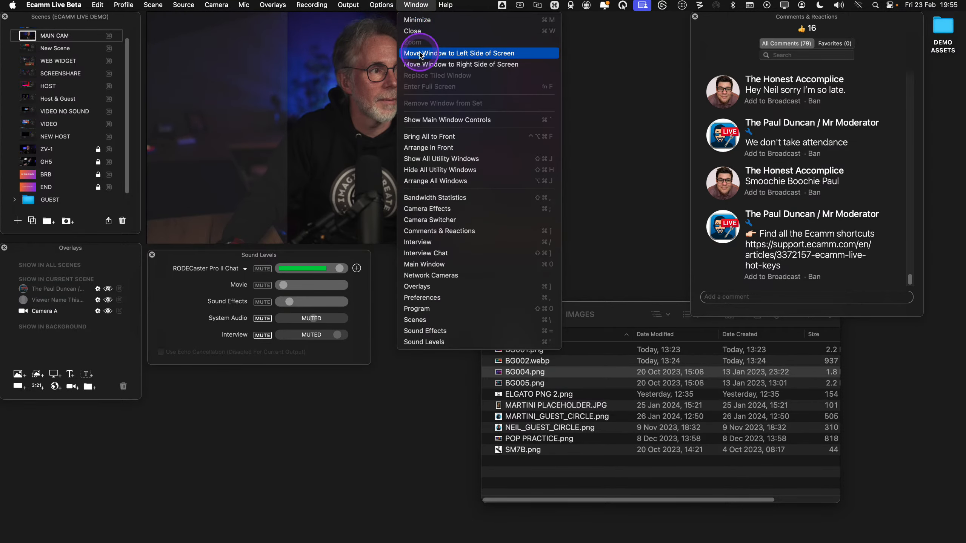
{"action": "key", "text": "ctrl"}
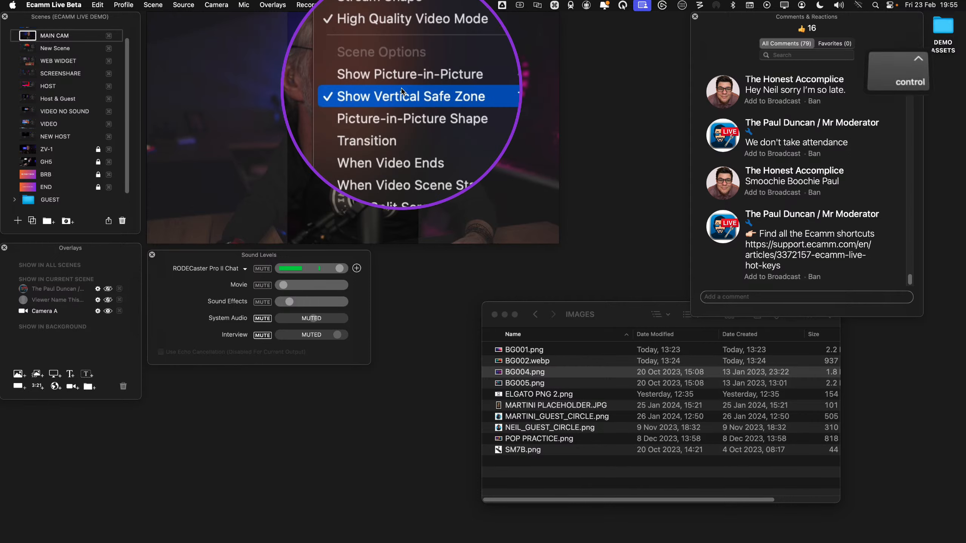
{"action": "left_click", "coordinate": [533, 190]}
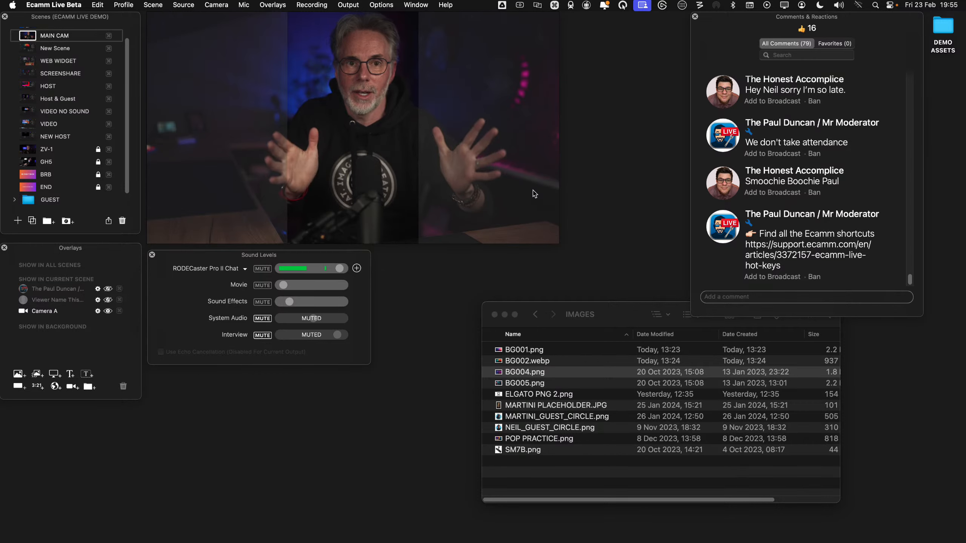
{"action": "left_click", "coordinate": [536, 187]}
Turn off the vertical safe zone in the MAIN CAM scene
{"action": "left_click", "coordinate": [416, 5]}
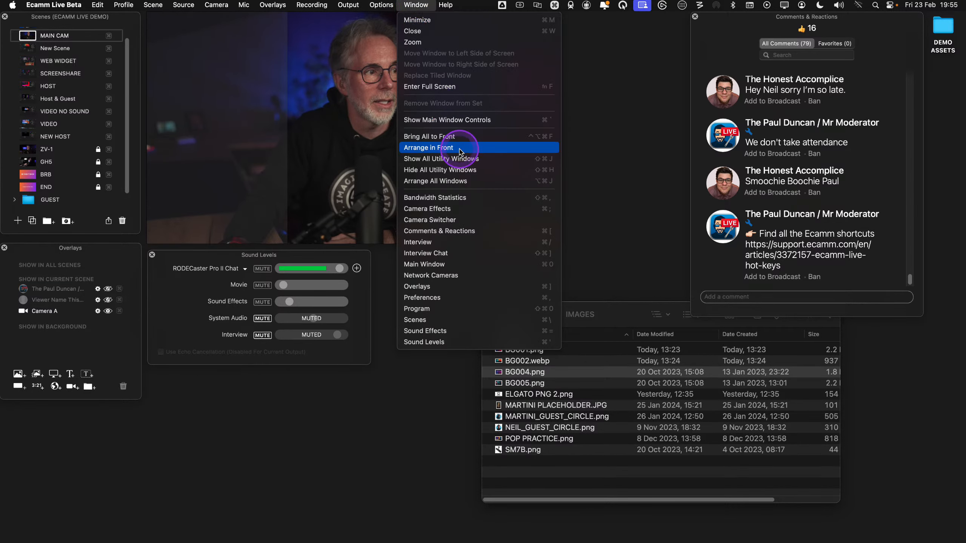
{"action": "mouse_move", "coordinate": [382, 7]}
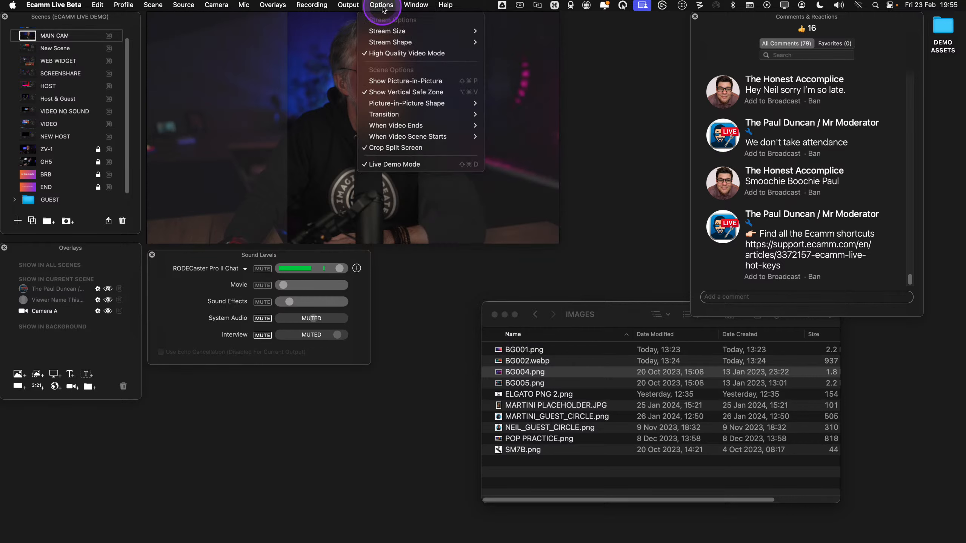
{"action": "left_click", "coordinate": [406, 92]}
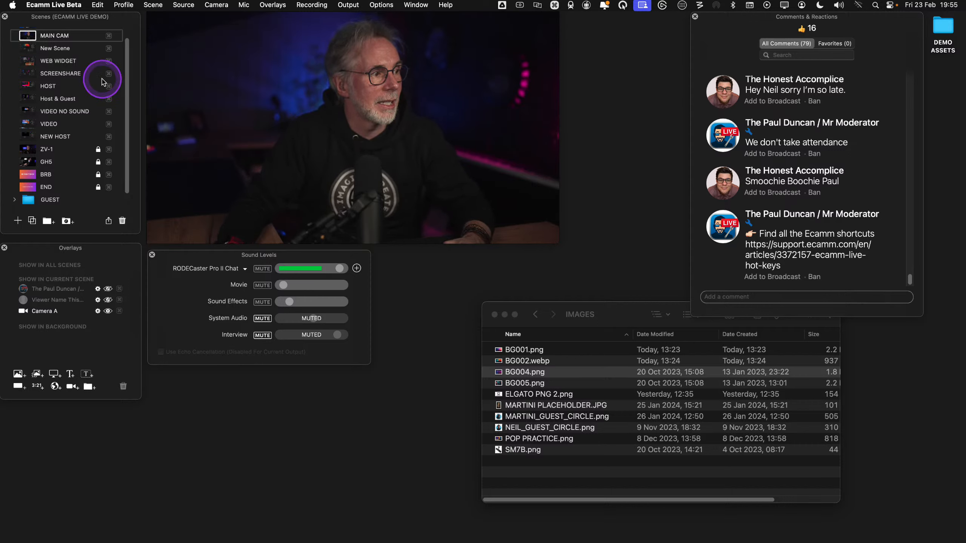
Create a new scene group and move the MAIN CAM, New Scene and WEB WIDGET scenes into it
{"action": "key", "text": "ctrl"}
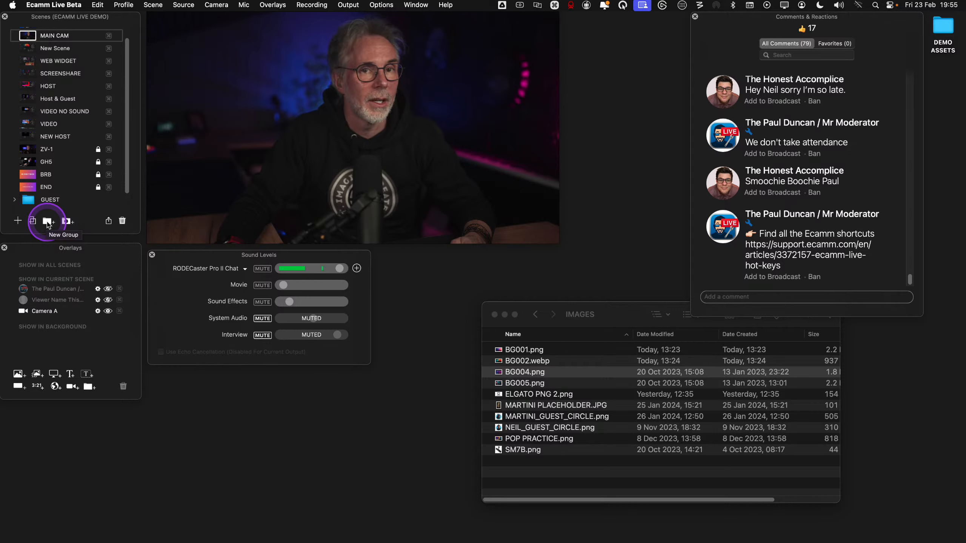
{"action": "left_click", "coordinate": [48, 221]}
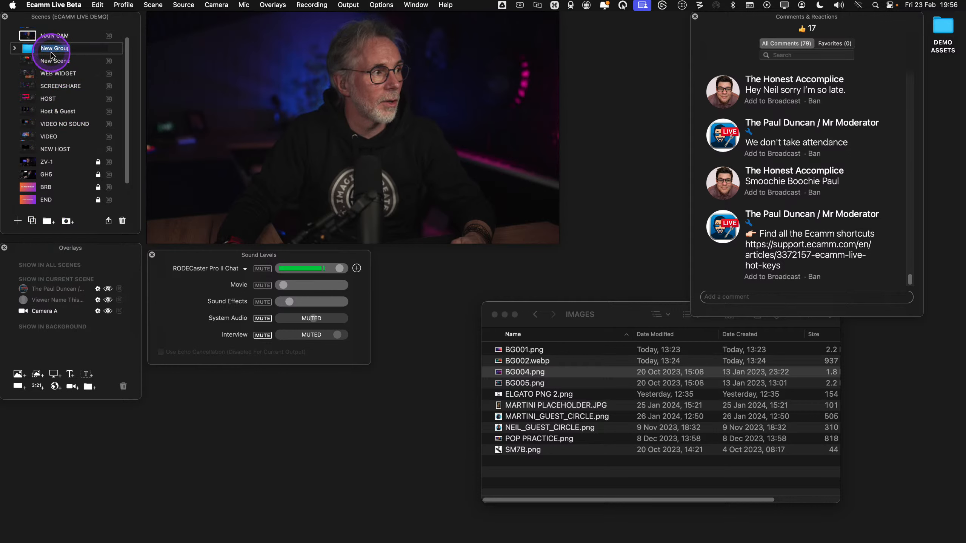
{"action": "left_click_drag", "start_coordinate": [47, 35], "coordinate": [55, 62]}
{"action": "key", "text": "ctrl"}
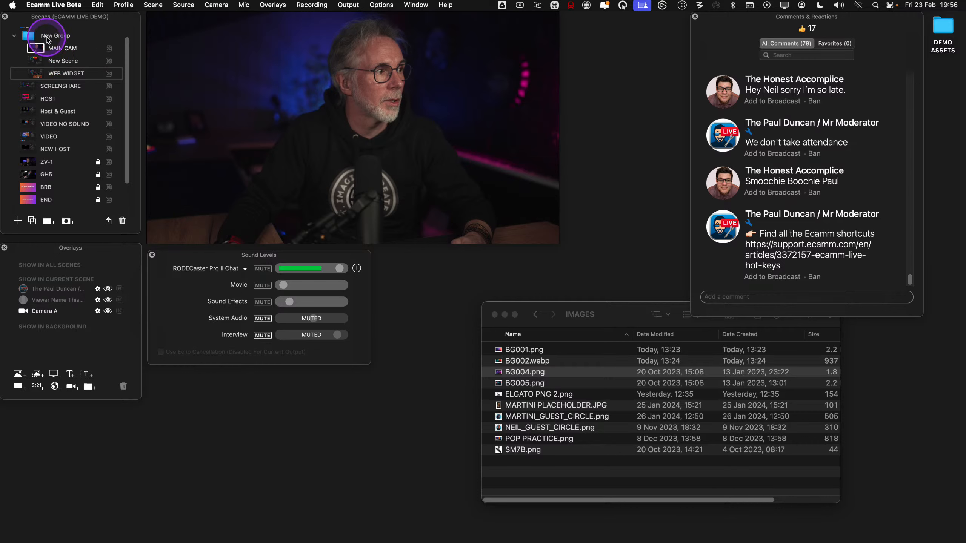
Rename the new scene group to TEST GROUP and collapse it in the scene list
{"action": "double_click", "coordinate": [47, 38]}
{"action": "type", "text": "TEST"}
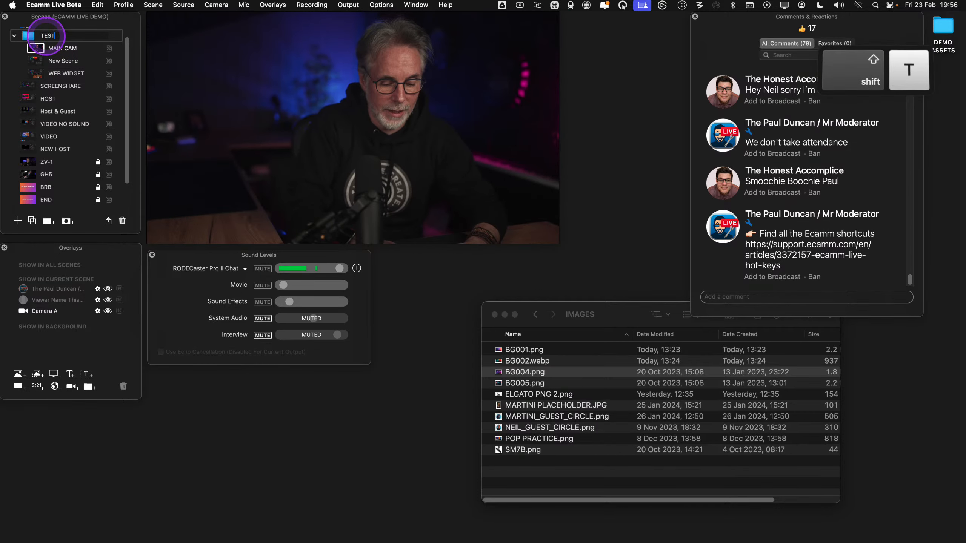
{"action": "type", "text": " GROUP"}
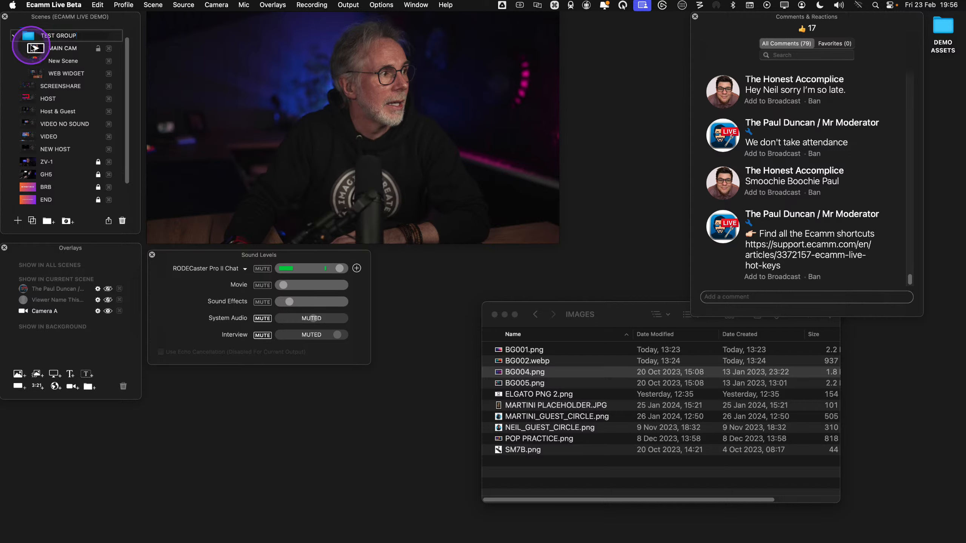
{"action": "left_click", "coordinate": [13, 35]}
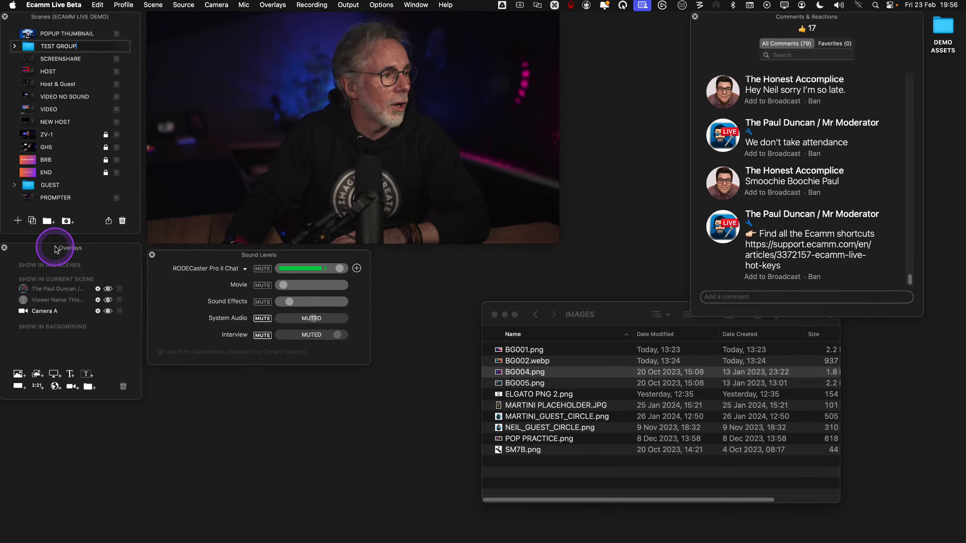
Add a new automatic scene group inside TEST GROUP
{"action": "key", "text": "ctrl"}
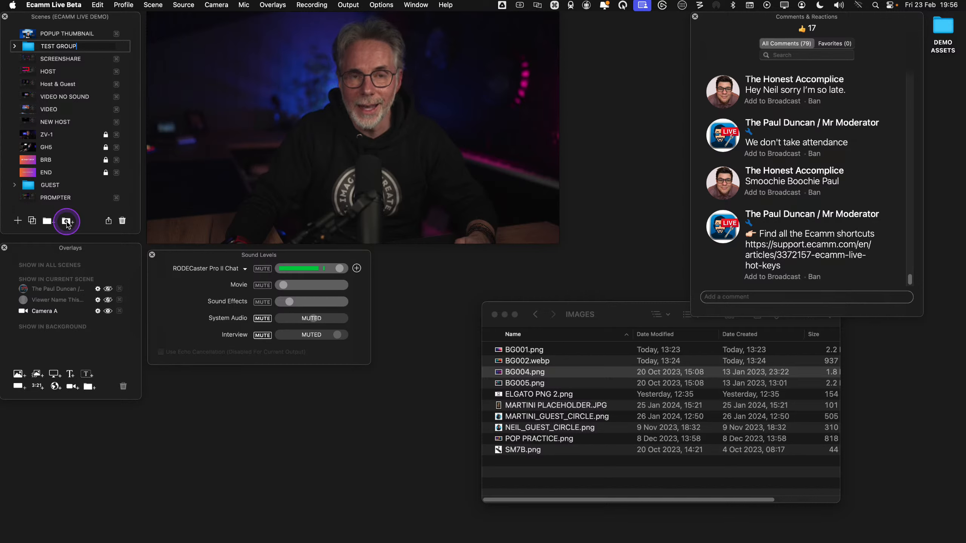
{"action": "left_click", "coordinate": [66, 221]}
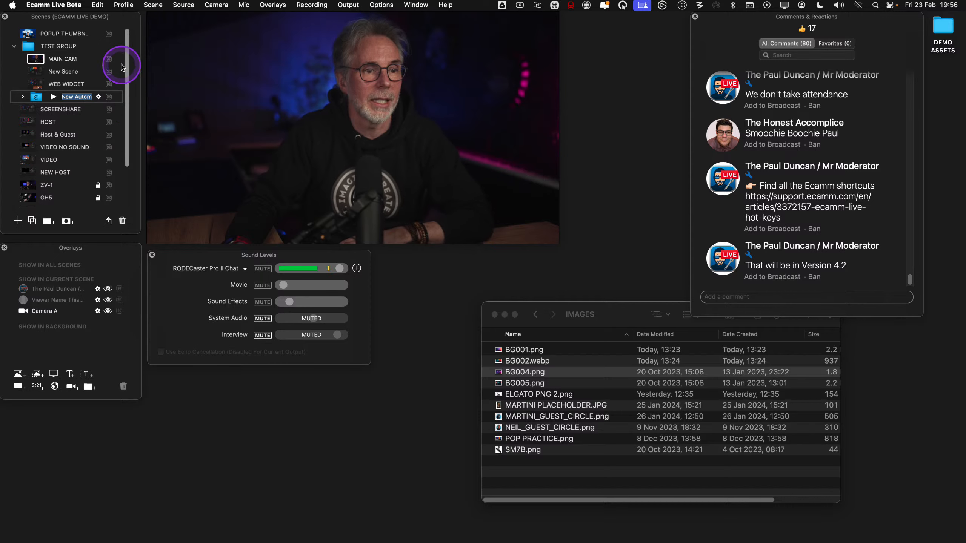
Recolour the commenter's name orange in the on-screen comment overlay, save it, and test the latest comment on the broadcast before removing it
{"action": "left_click", "coordinate": [722, 262]}
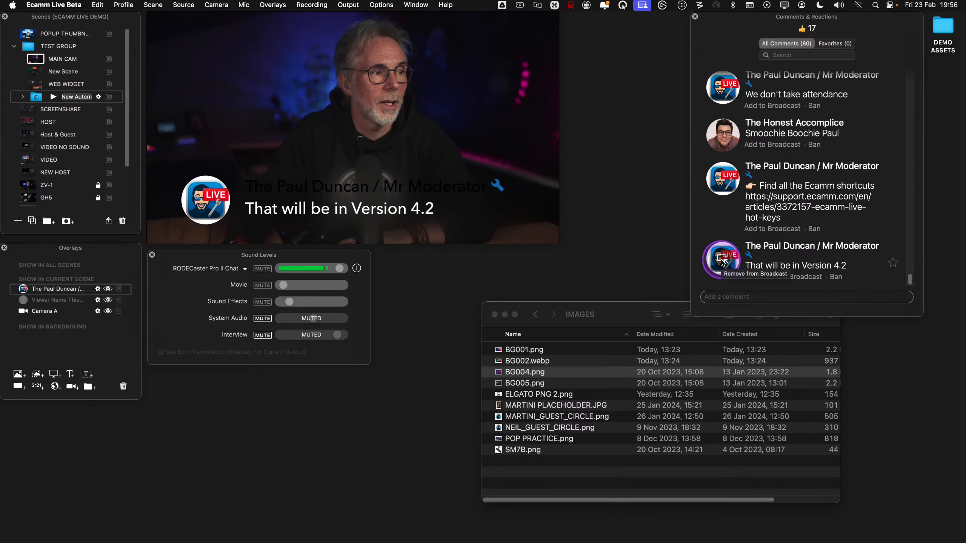
{"action": "mouse_move", "coordinate": [292, 201]}
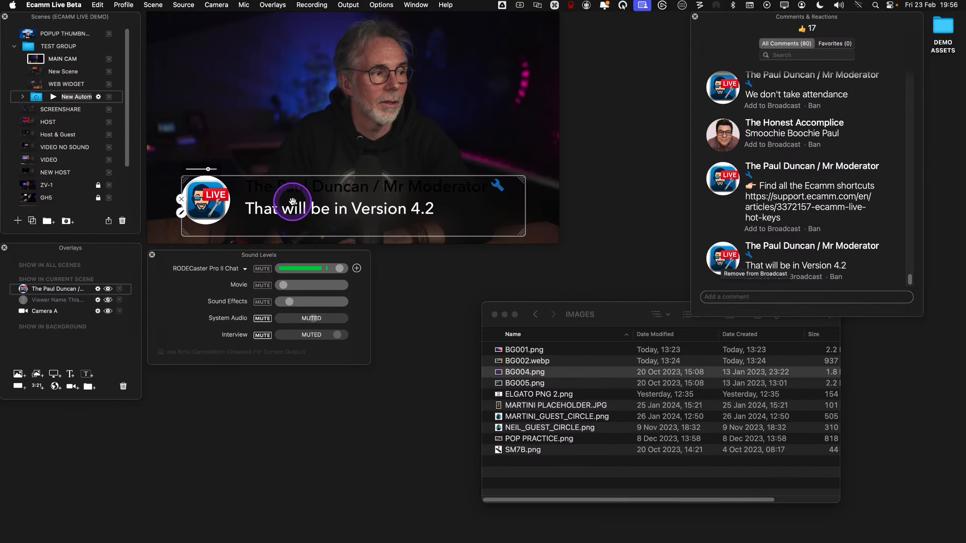
{"action": "left_click", "coordinate": [182, 213]}
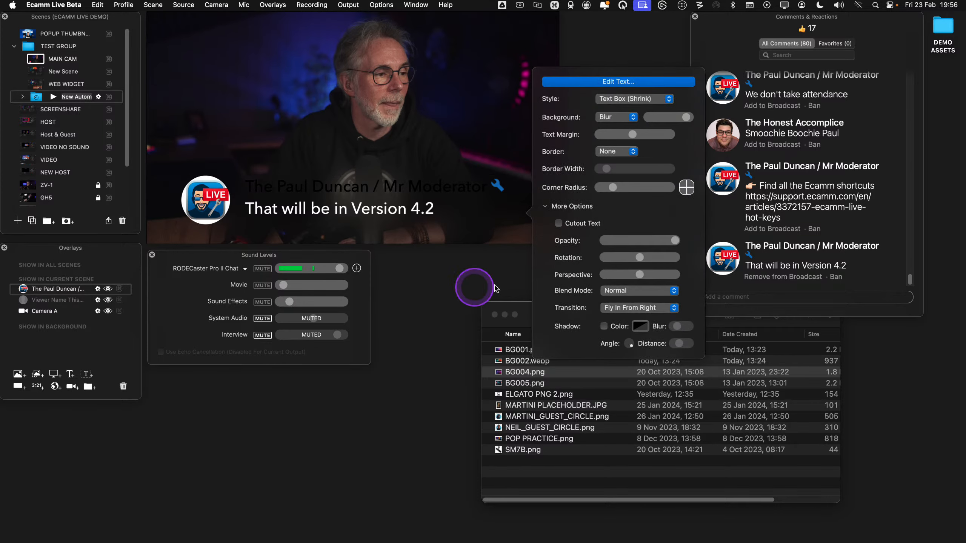
{"action": "left_click", "coordinate": [595, 83]}
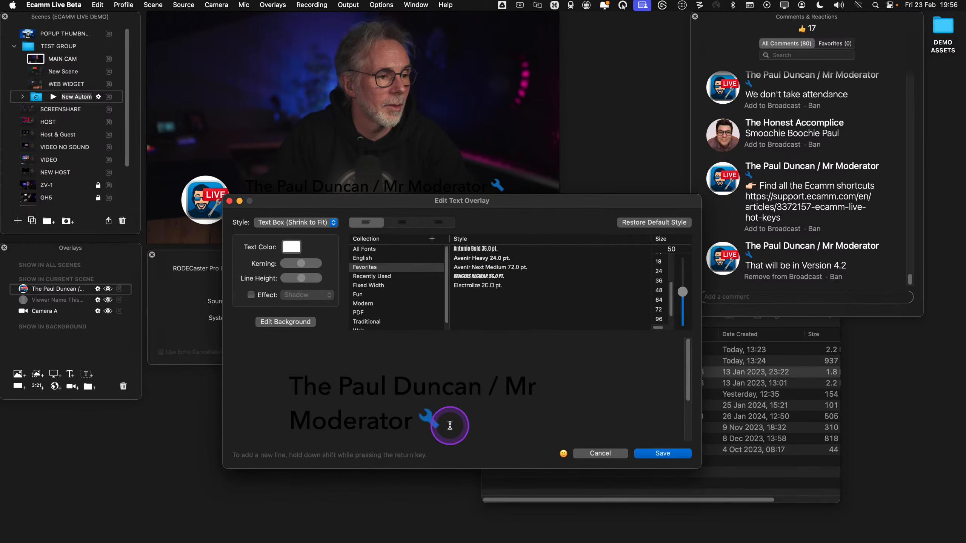
{"action": "left_click_drag", "start_coordinate": [450, 425], "coordinate": [318, 393]}
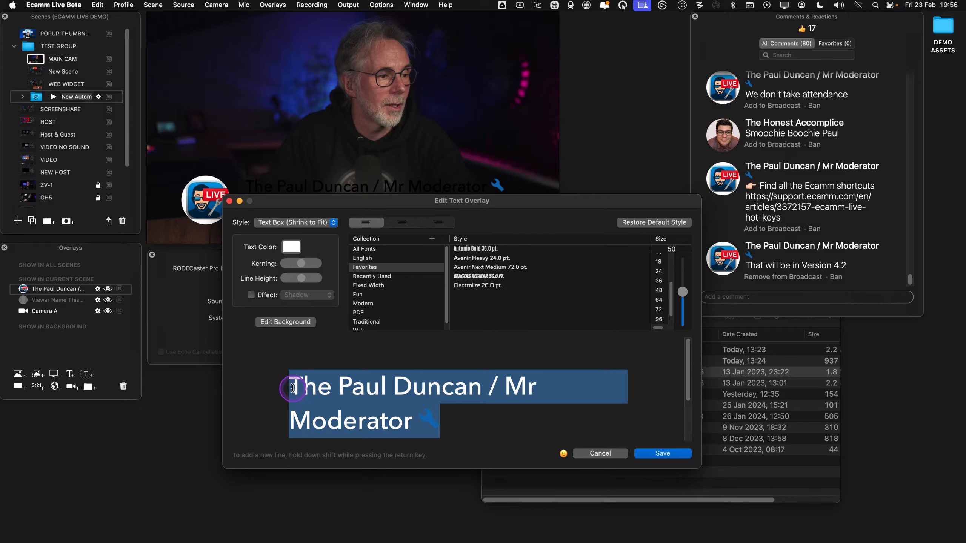
{"action": "left_click", "coordinate": [291, 246]}
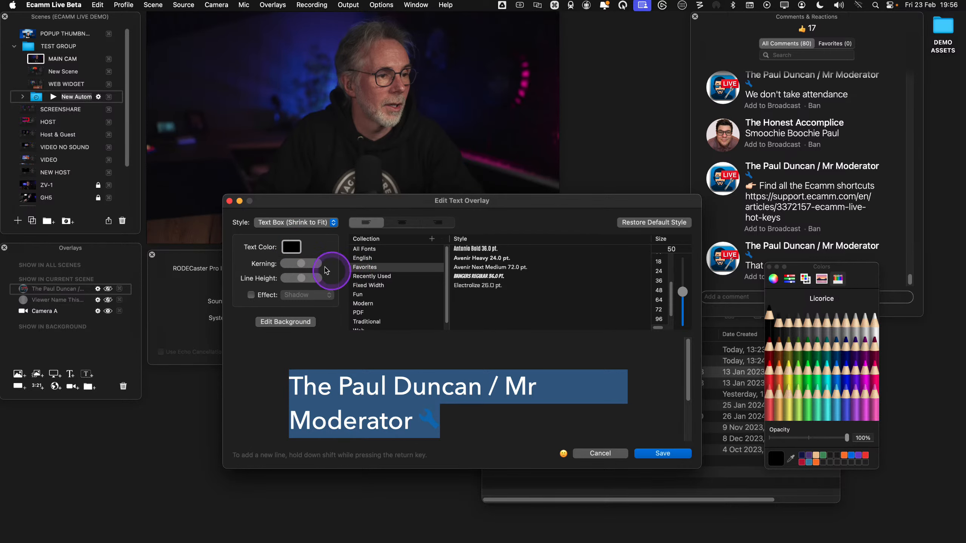
{"action": "left_click", "coordinate": [777, 373]}
{"action": "left_click", "coordinate": [680, 453]}
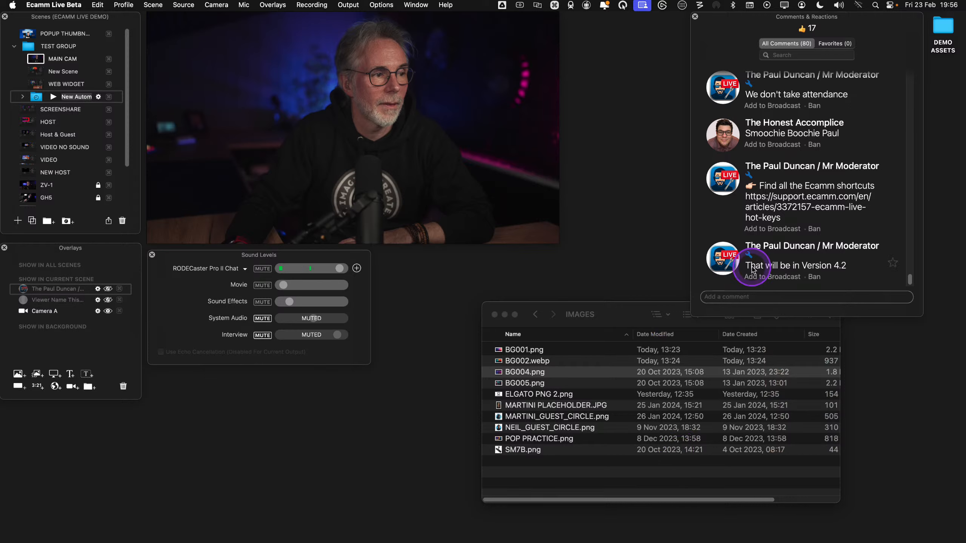
{"action": "left_click", "coordinate": [731, 260]}
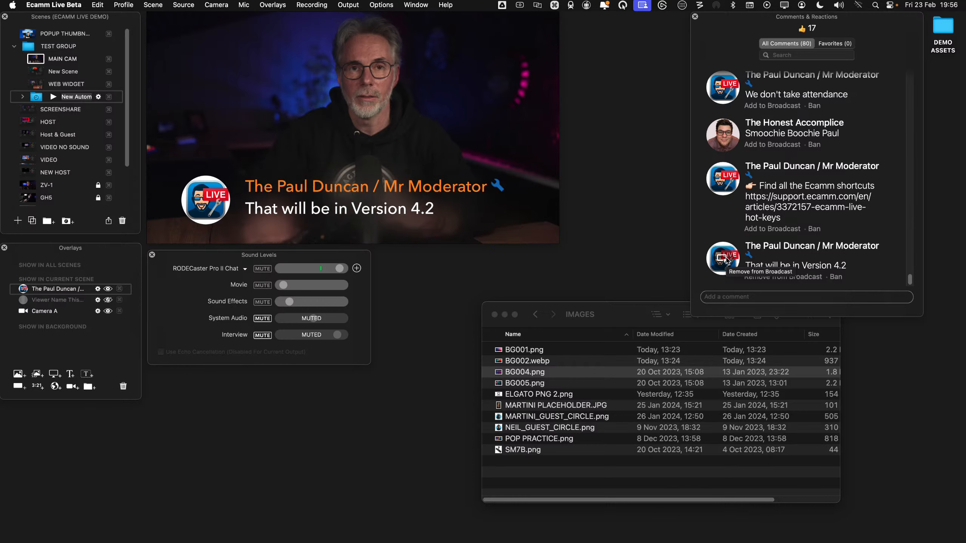
{"action": "left_click", "coordinate": [730, 260]}
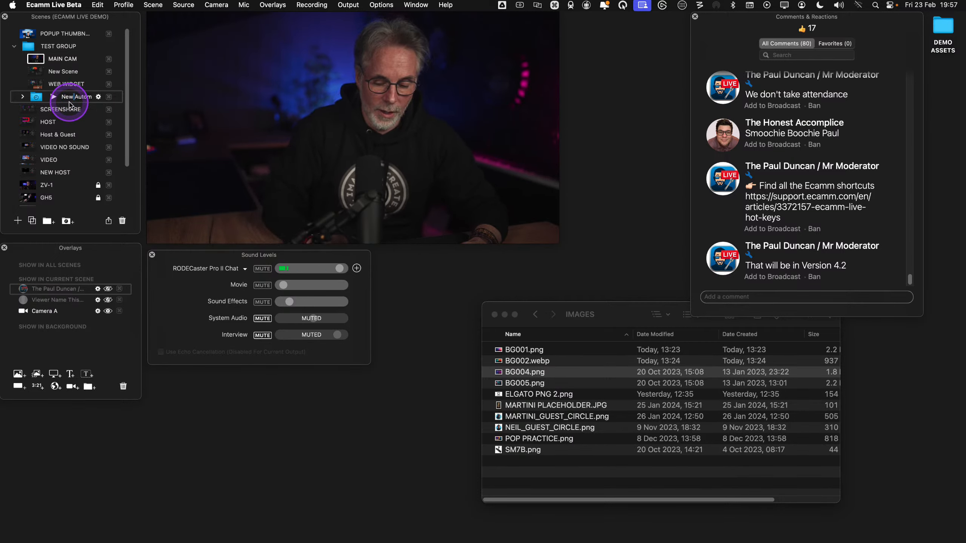
Rename the new automatic scene group to AUTO SWITCH
{"action": "key", "text": "BackSpace"}
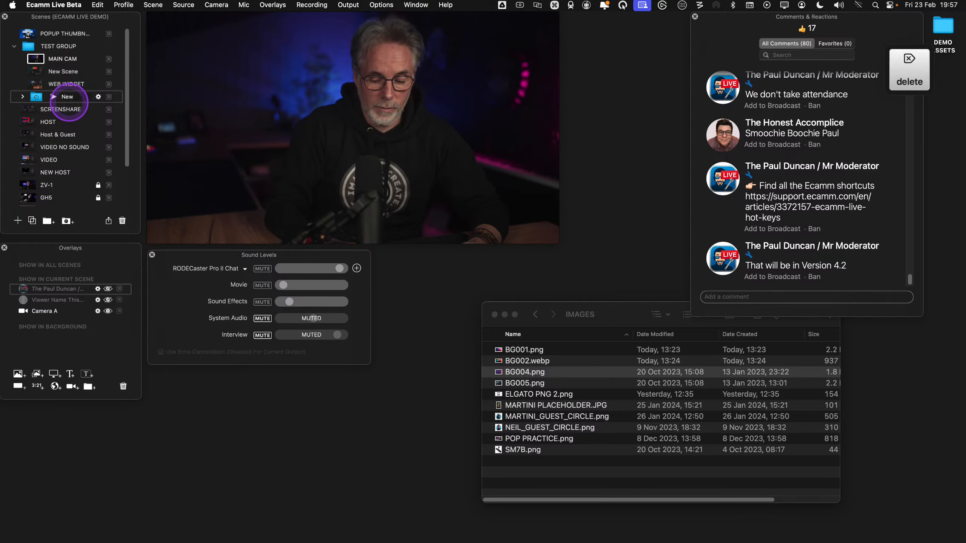
{"action": "key", "text": "BackSpace"}
{"action": "key", "text": "BackSpace"}
{"action": "key", "text": "BackSpace"}
{"action": "type", "text": "AU"}
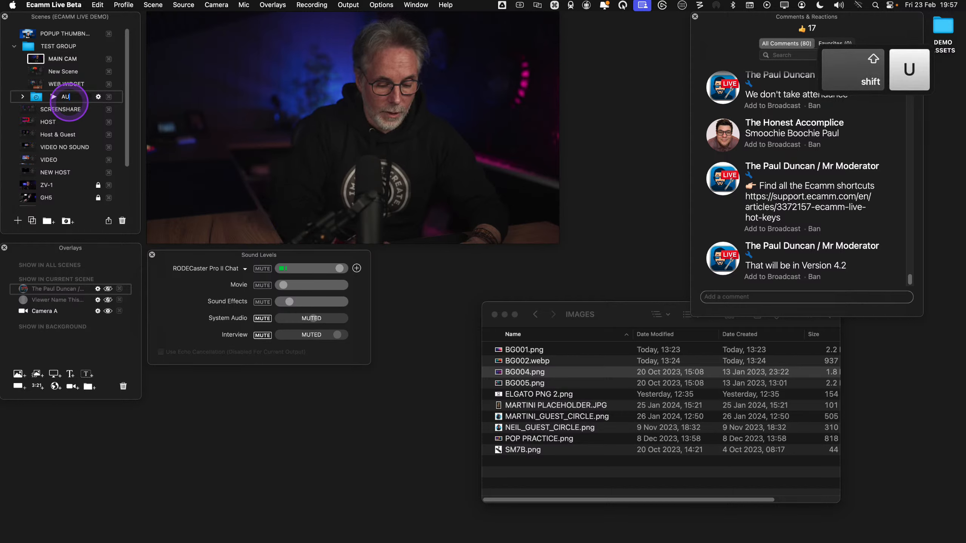
{"action": "type", "text": "TO SWITCH"}
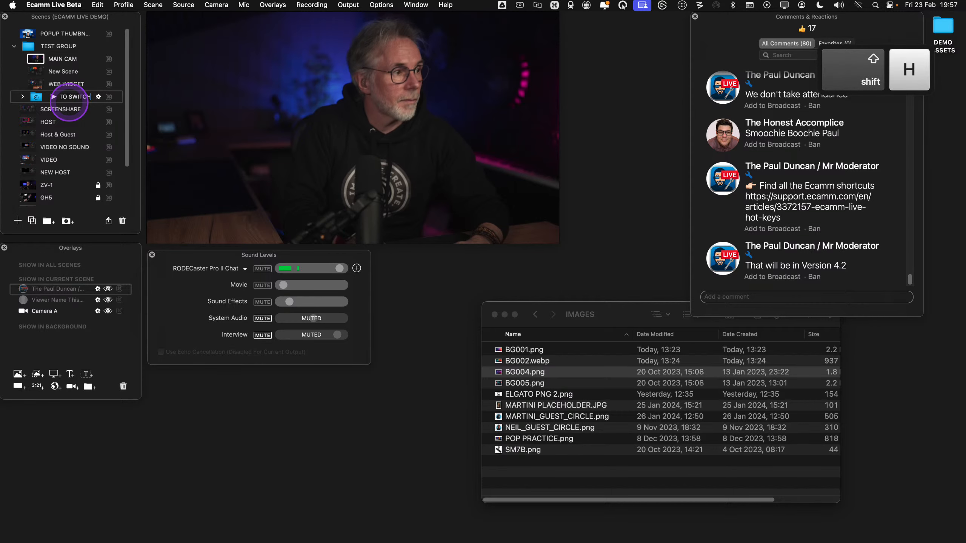
{"action": "key", "text": "Return"}
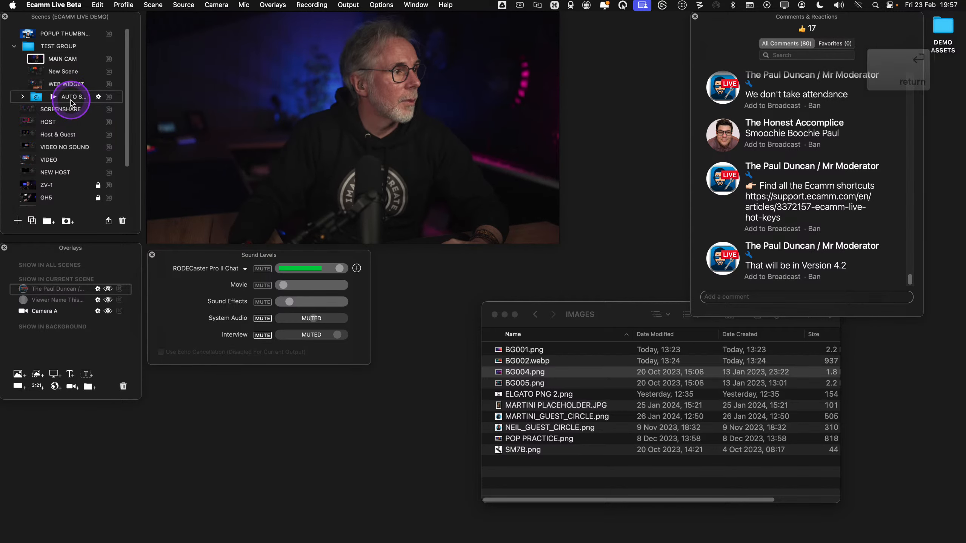
Move the AUTO SWITCH group out to just above TEST GROUP, collapse TEST GROUP, and widen the scene list to fit the full names
{"action": "left_click_drag", "start_coordinate": [67, 97], "coordinate": [65, 45]}
{"action": "left_click", "coordinate": [15, 59]}
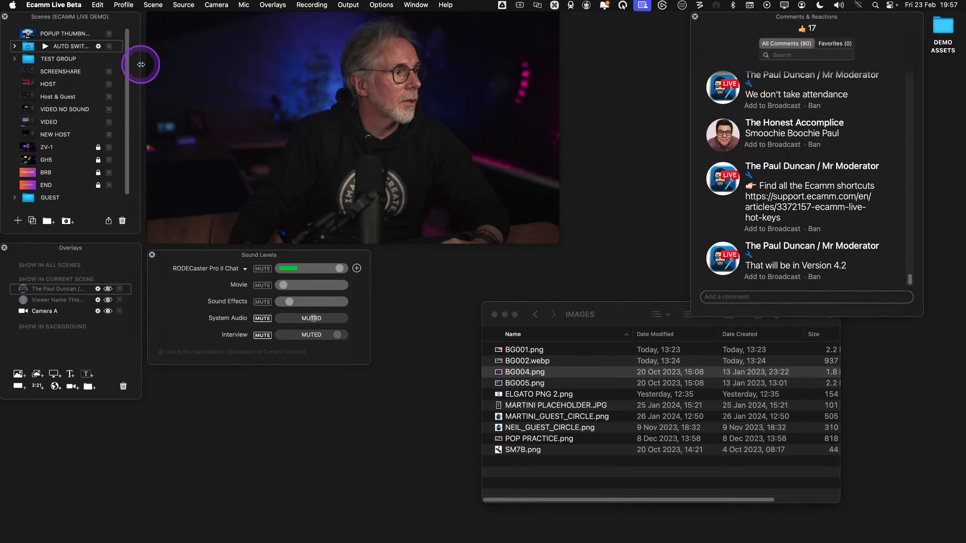
{"action": "left_click_drag", "start_coordinate": [138, 61], "coordinate": [168, 61]}
{"action": "left_click", "coordinate": [274, 48]}
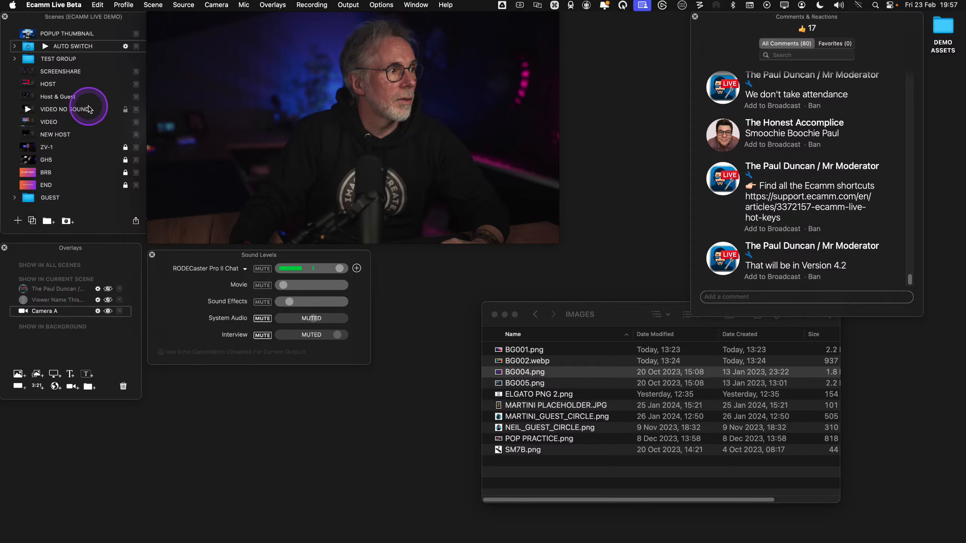
Expand the AUTO SWITCH group and move the ZV-1 and GH5 scenes into it in that order
{"action": "scroll", "coordinate": [88, 106], "scroll_direction": "down", "scroll_amount": 1}
{"action": "scroll", "coordinate": [89, 106], "scroll_direction": "up", "scroll_amount": 1}
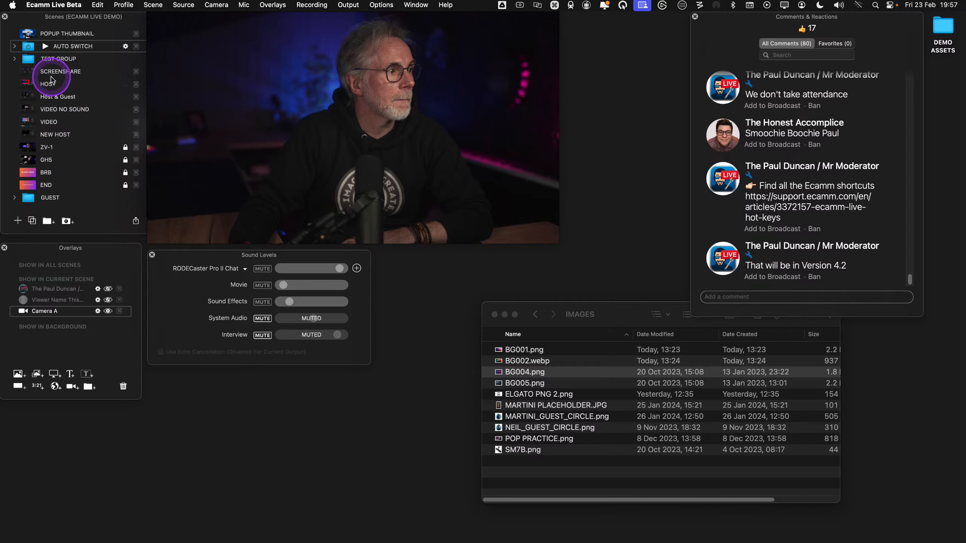
{"action": "left_click", "coordinate": [15, 47]}
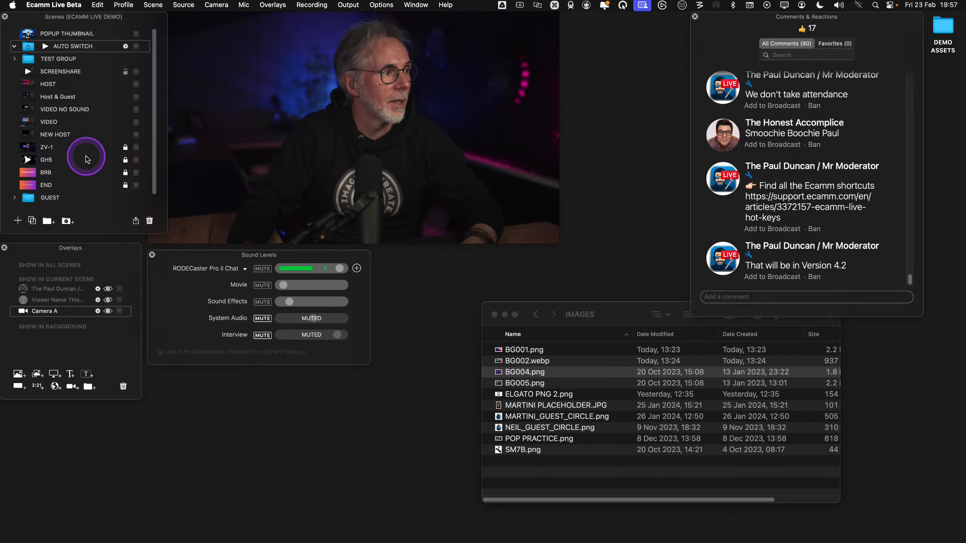
{"action": "left_click_drag", "start_coordinate": [65, 150], "coordinate": [74, 57]}
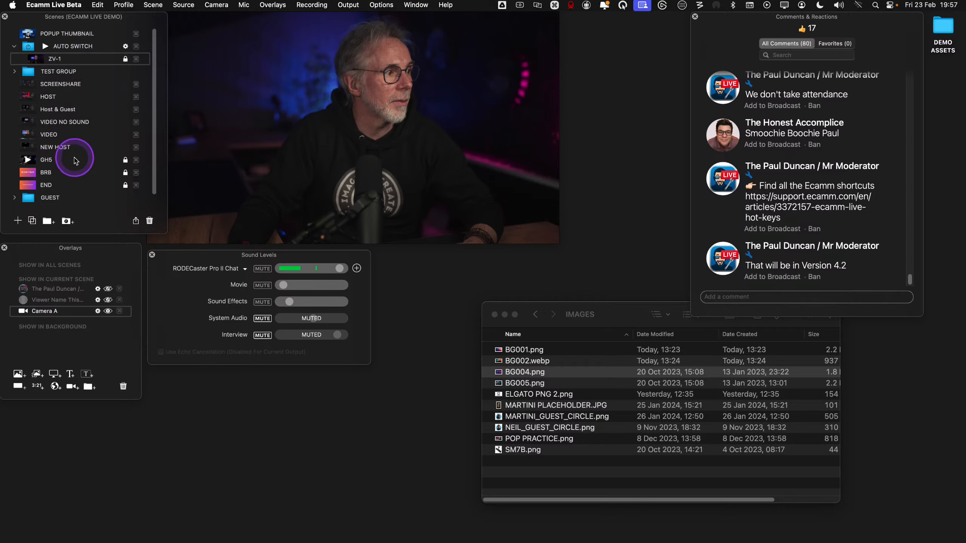
{"action": "left_click_drag", "start_coordinate": [74, 162], "coordinate": [78, 69]}
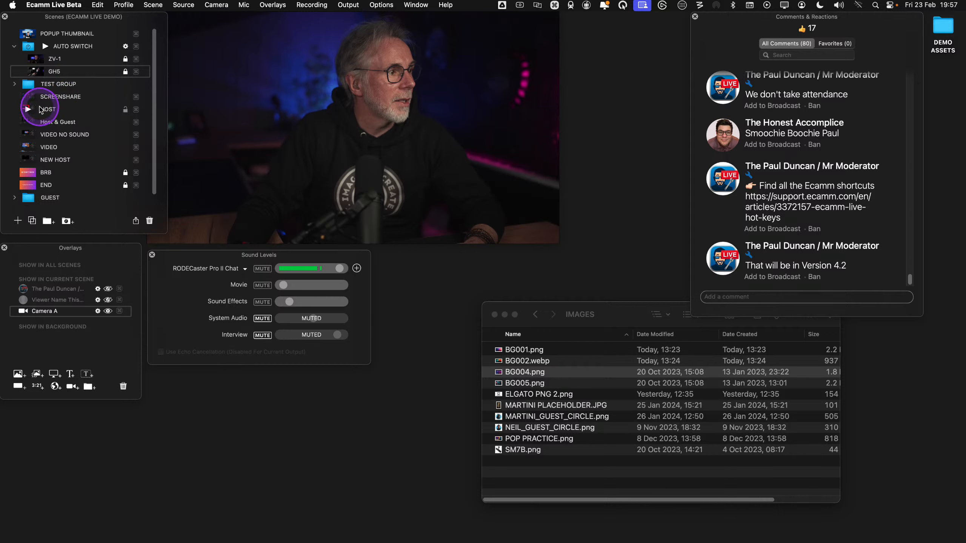
Check the HOST, SCREENSHARE and NEW HOST scenes, and move MAIN CAM from TEST GROUP to the start of the AUTO SWITCH group
{"action": "left_click", "coordinate": [30, 109]}
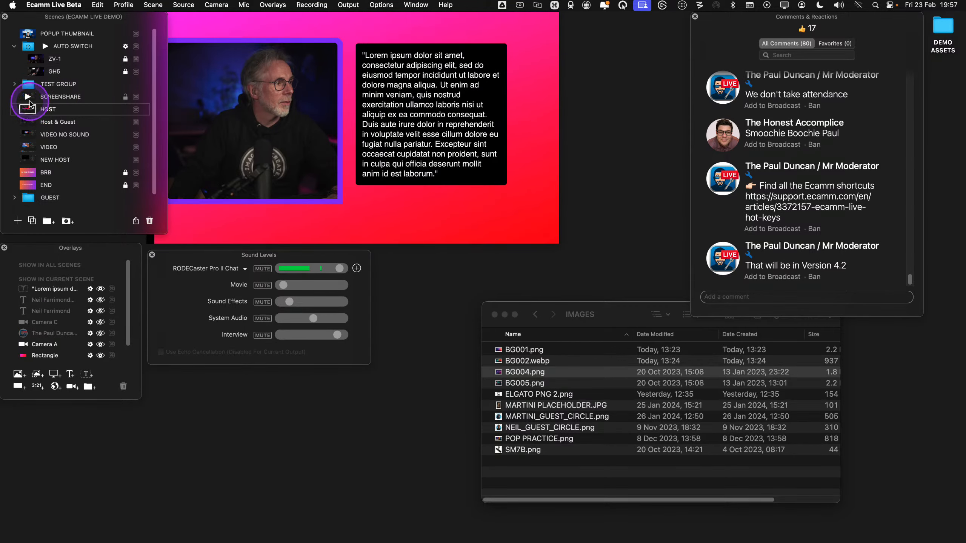
{"action": "left_click", "coordinate": [29, 98]}
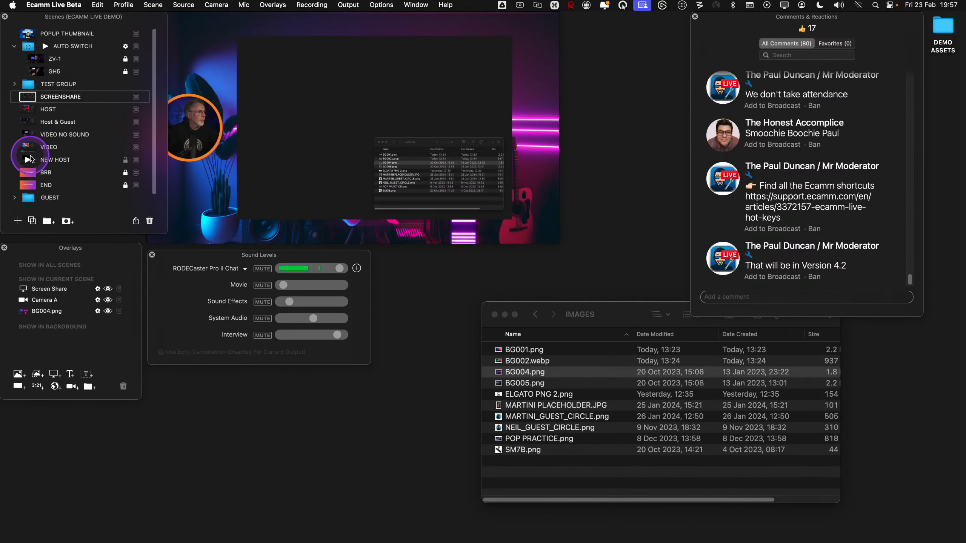
{"action": "left_click", "coordinate": [28, 162]}
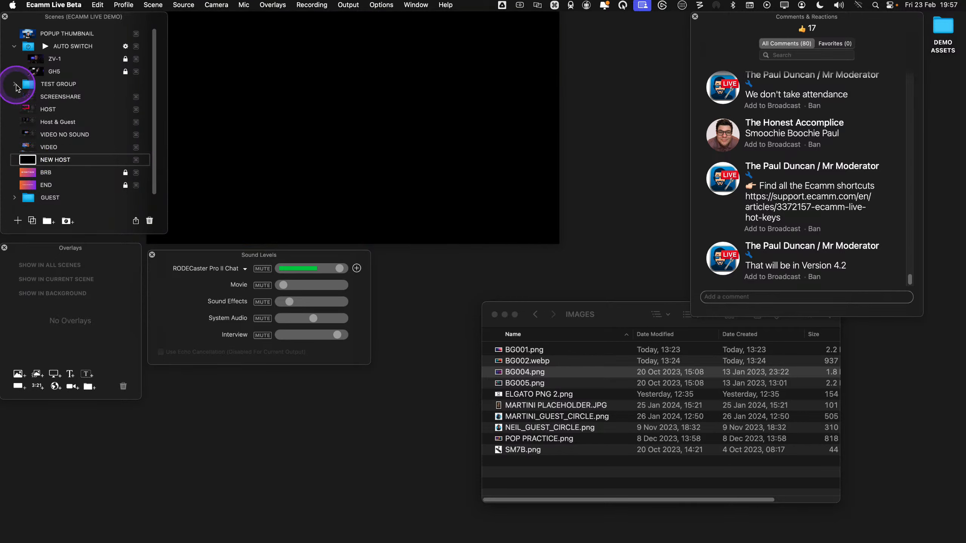
{"action": "left_click", "coordinate": [15, 85]}
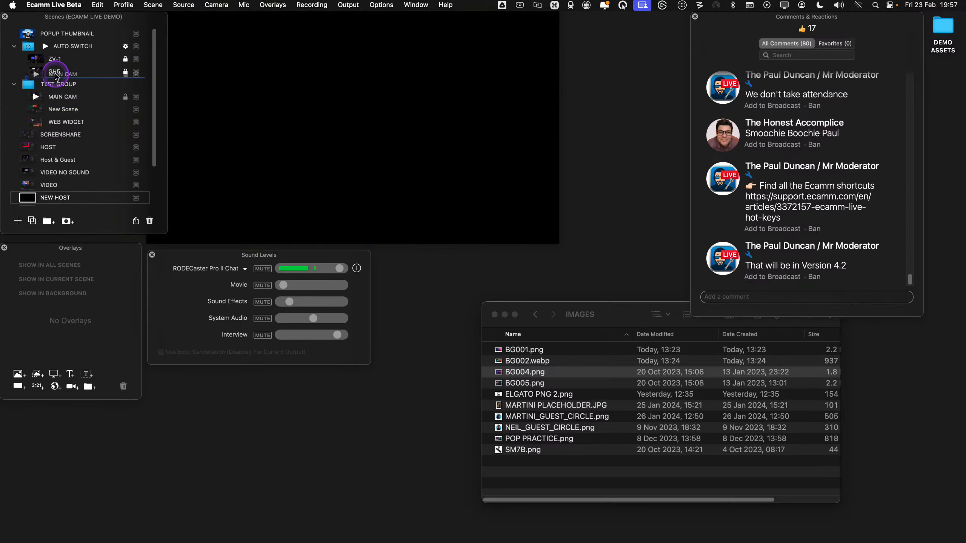
{"action": "left_click_drag", "start_coordinate": [55, 58], "coordinate": [56, 57]}
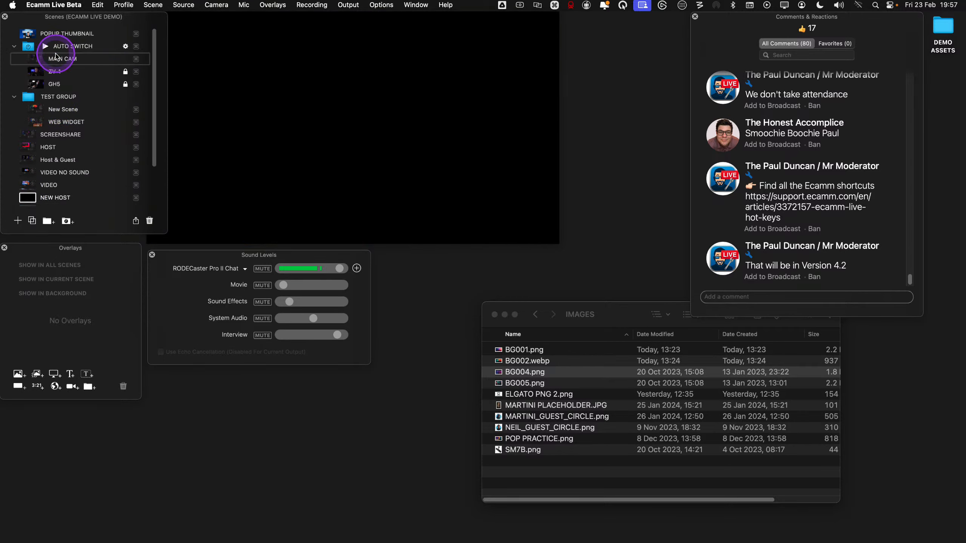
View the MAIN CAM, ZV-1 and GH5 camera angles one after another and return to MAIN CAM
{"action": "left_click", "coordinate": [35, 60]}
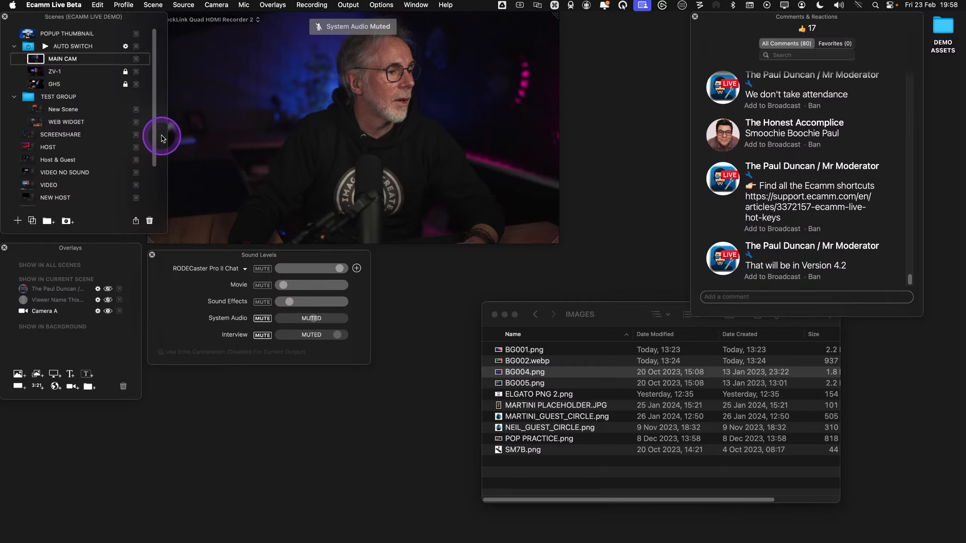
{"action": "left_click", "coordinate": [35, 71]}
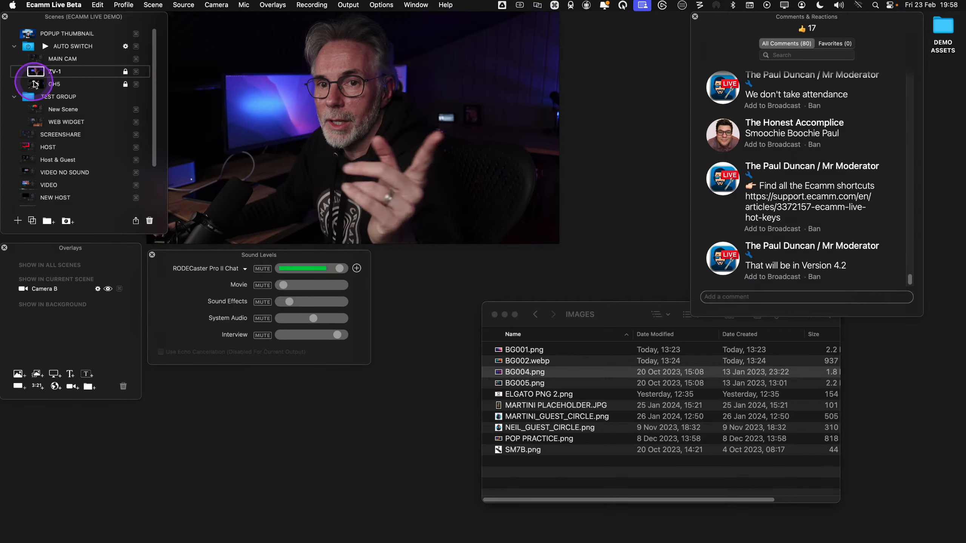
{"action": "left_click", "coordinate": [35, 85]}
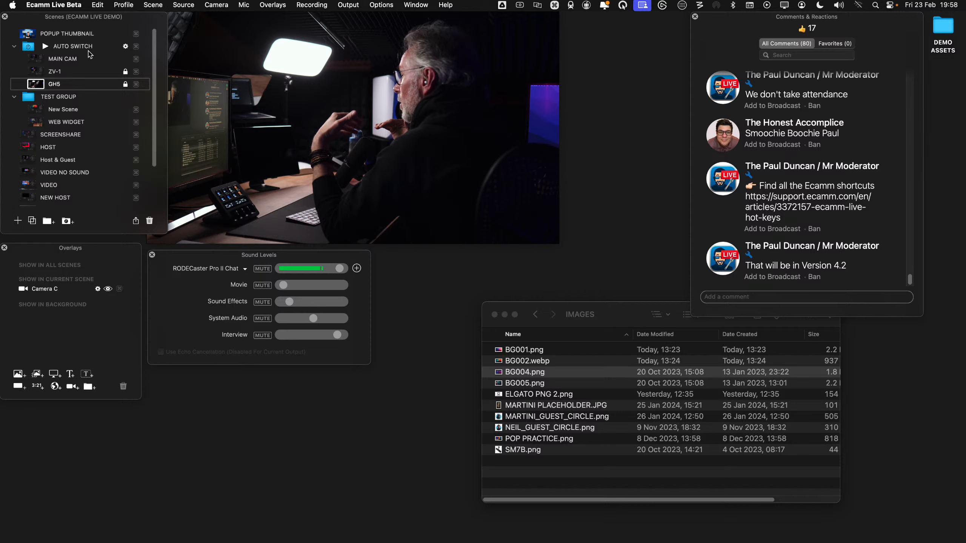
{"action": "left_click", "coordinate": [46, 57]}
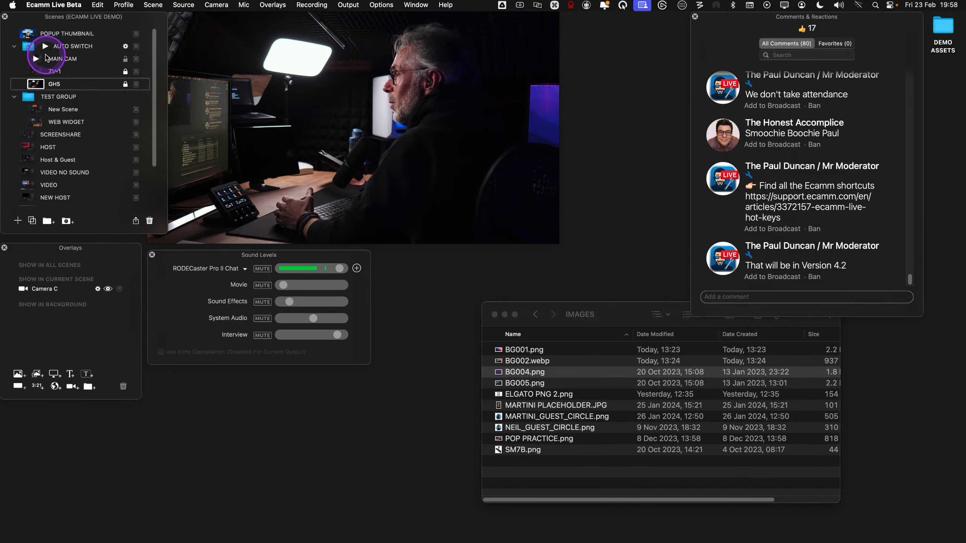
{"action": "left_click", "coordinate": [38, 61]}
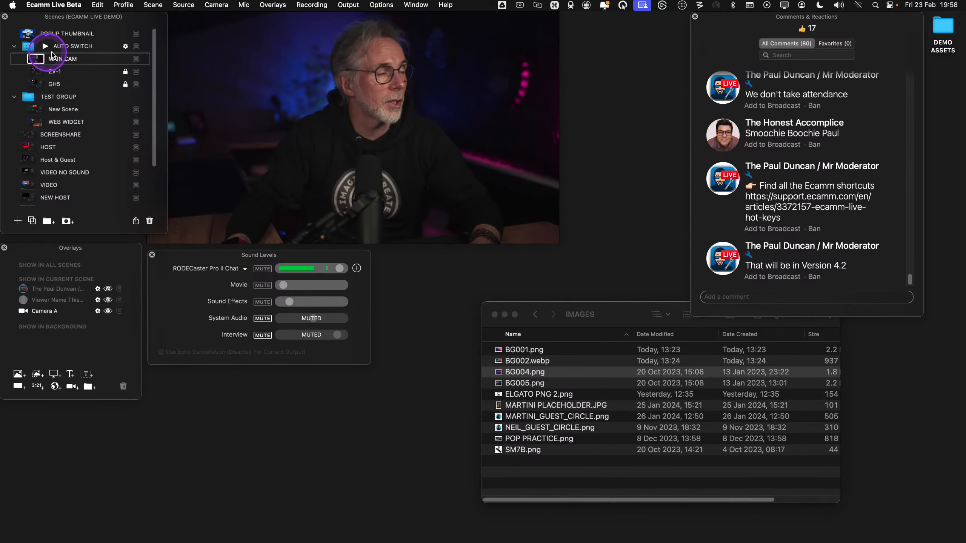
Configure the AUTO SWITCH group to advance to Next Scene with its time interval set to Random Time Range
{"action": "key", "text": "ctrl"}
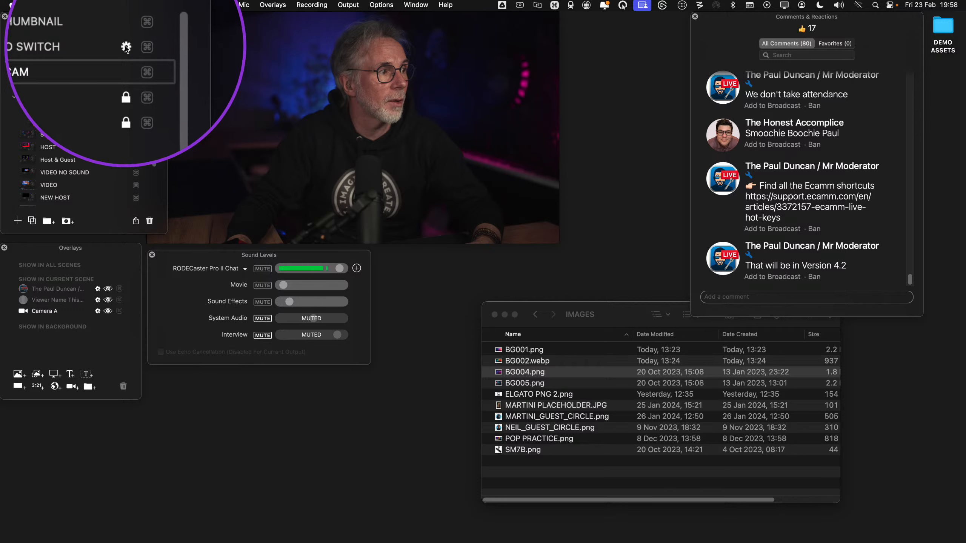
{"action": "left_click", "coordinate": [125, 46]}
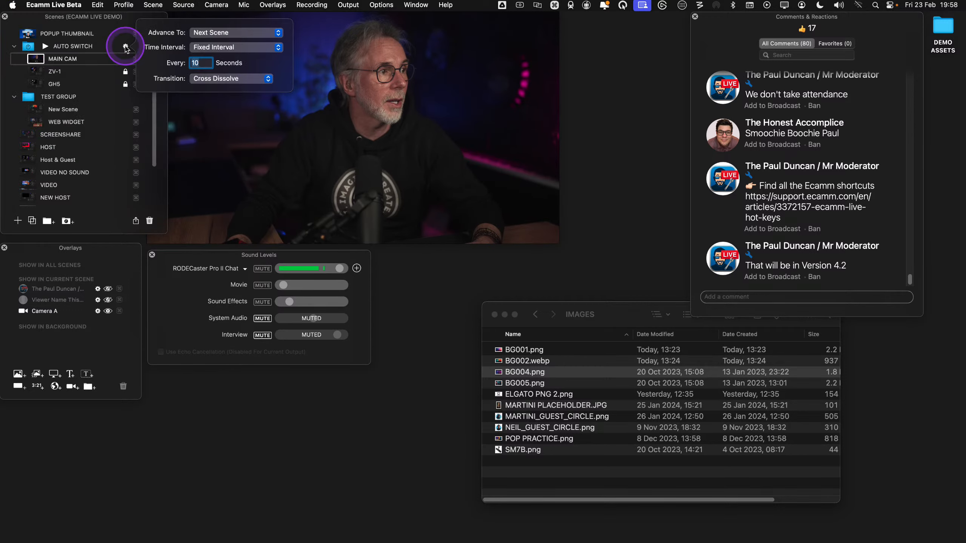
{"action": "left_click", "coordinate": [247, 36]}
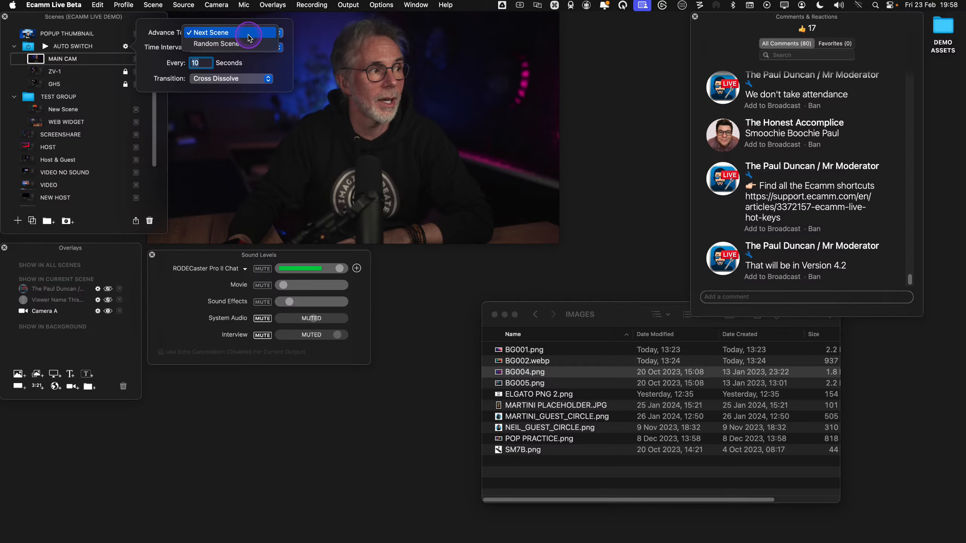
{"action": "left_click", "coordinate": [248, 35]}
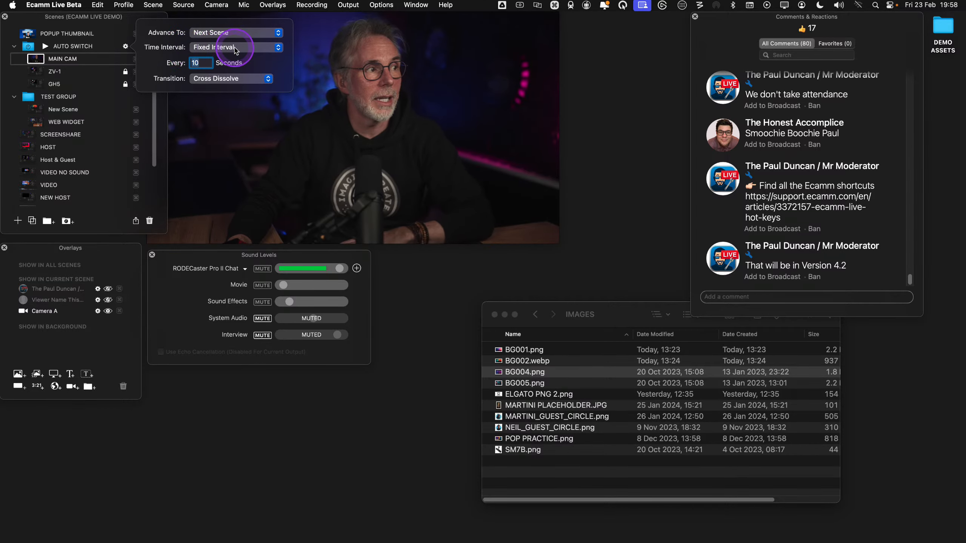
{"action": "left_click", "coordinate": [261, 54]}
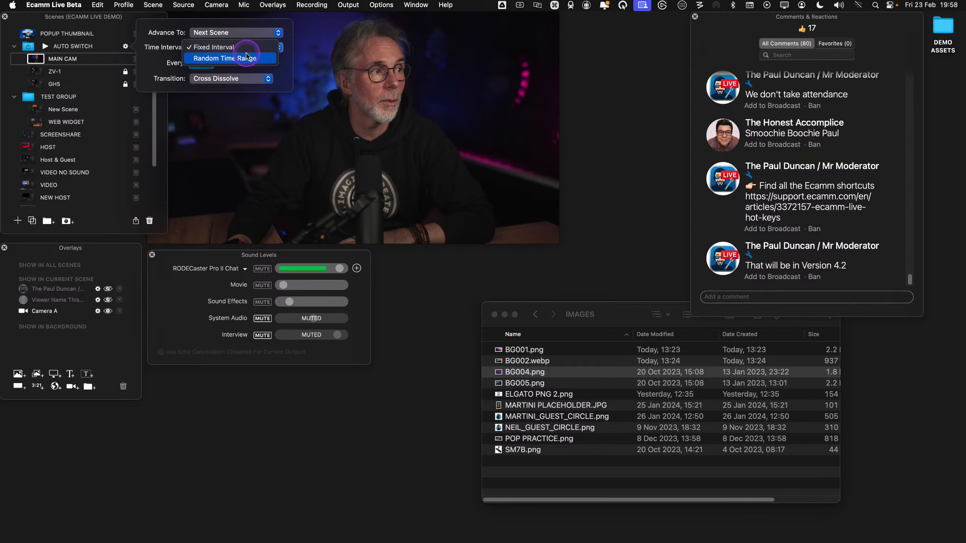
{"action": "left_click", "coordinate": [247, 61]}
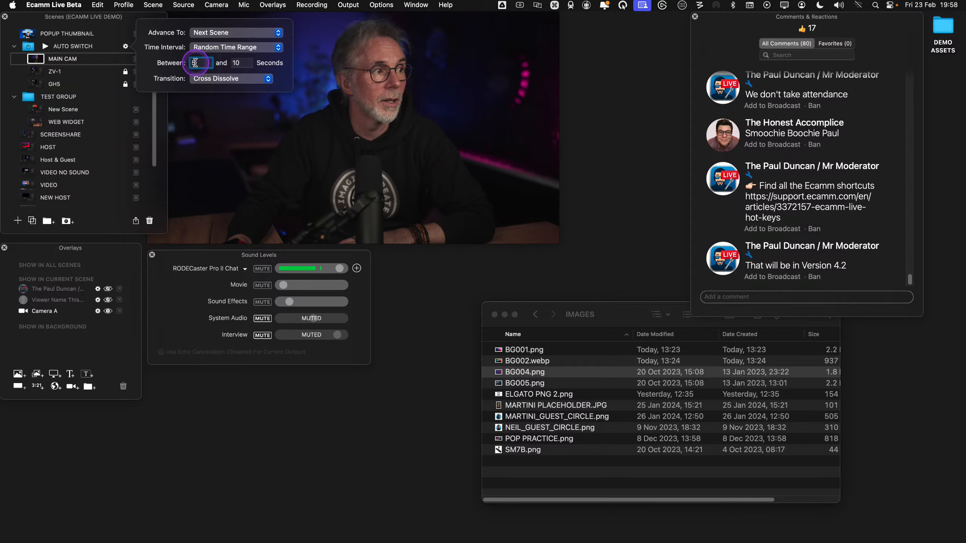
Set the AUTO SWITCH group's random time range to between 3 and 8 seconds, keep the Cross Dissolve transition, and close its settings
{"action": "type", "text": "3"}
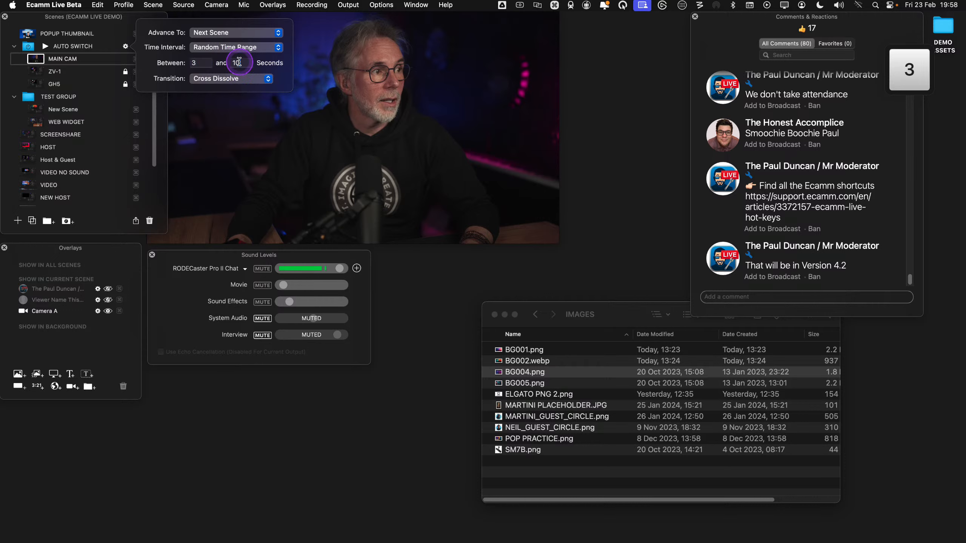
{"action": "double_click", "coordinate": [238, 61]}
{"action": "type", "text": "8"}
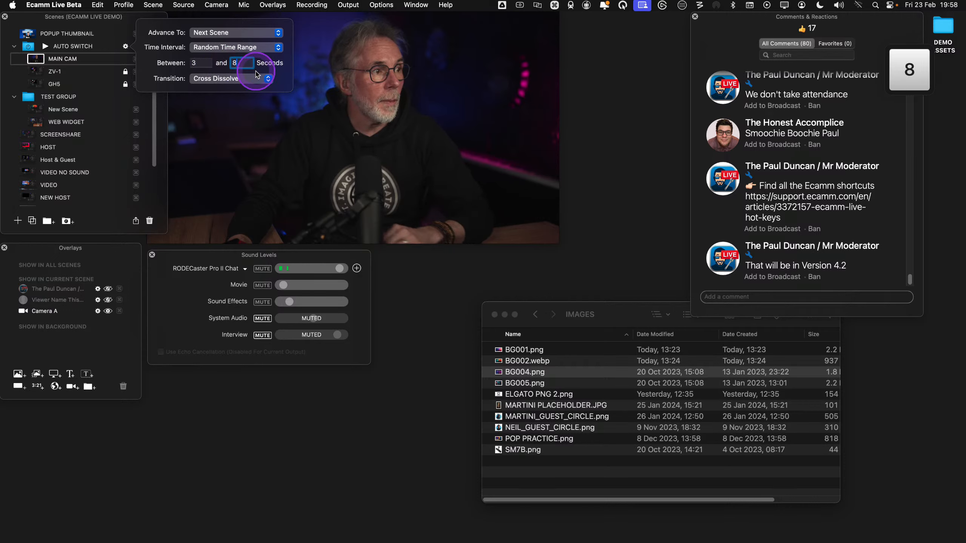
{"action": "left_click", "coordinate": [257, 77]}
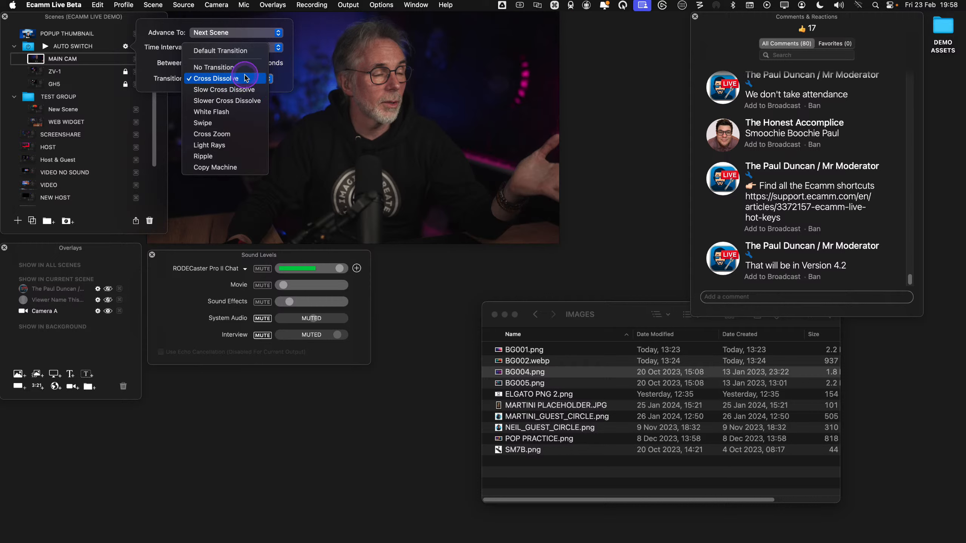
{"action": "left_click", "coordinate": [245, 78]}
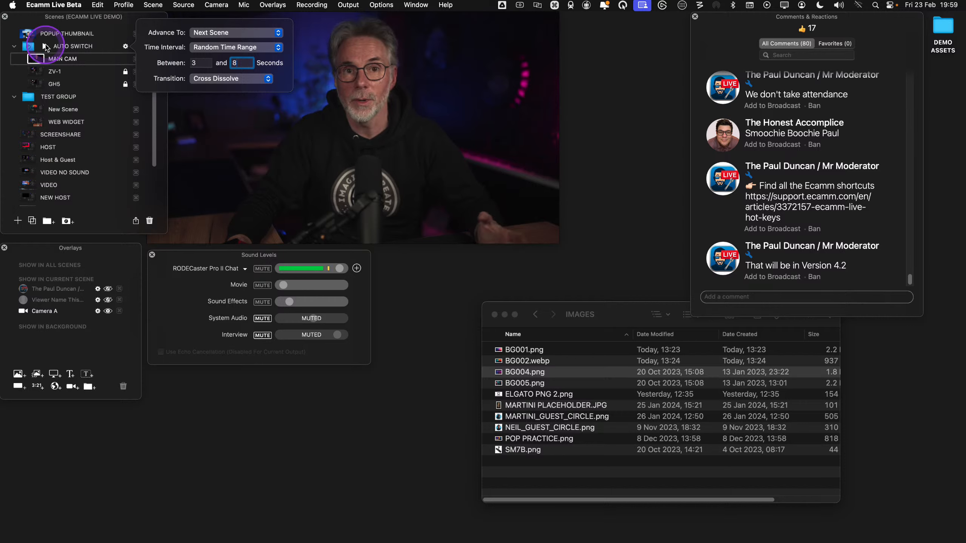
{"action": "left_click", "coordinate": [126, 47]}
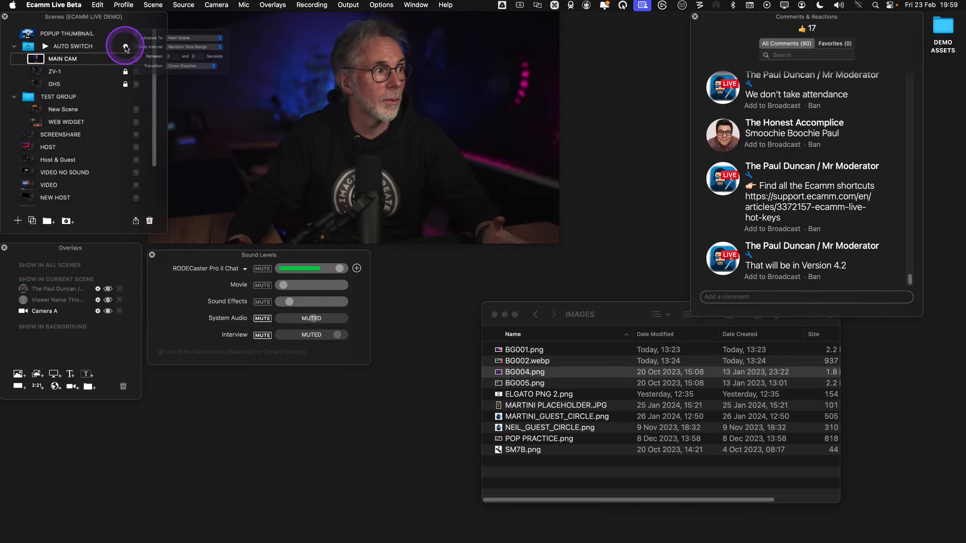
Run the AUTO SWITCH group's automatic camera switching, and end it by returning to the MAIN CAM scene
{"action": "left_click", "coordinate": [47, 47]}
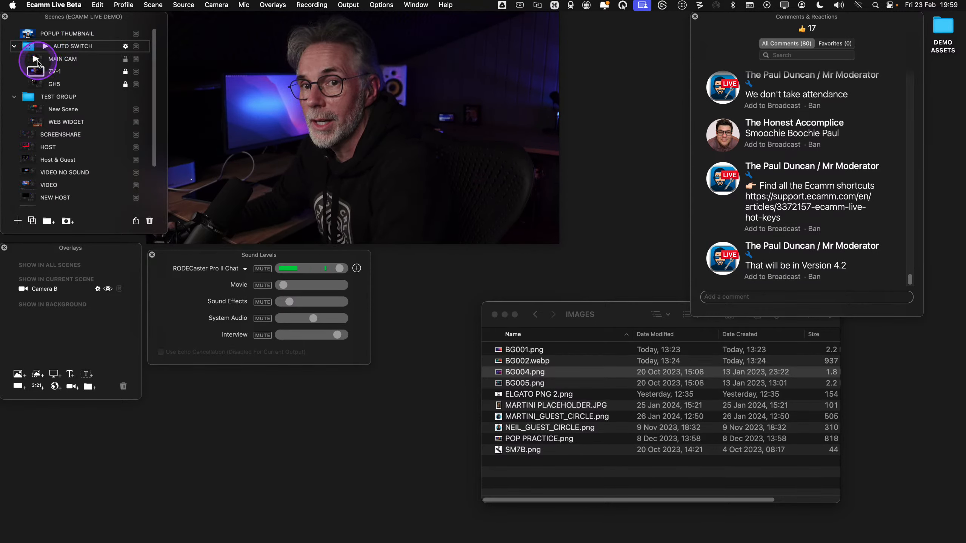
{"action": "left_click", "coordinate": [37, 61]}
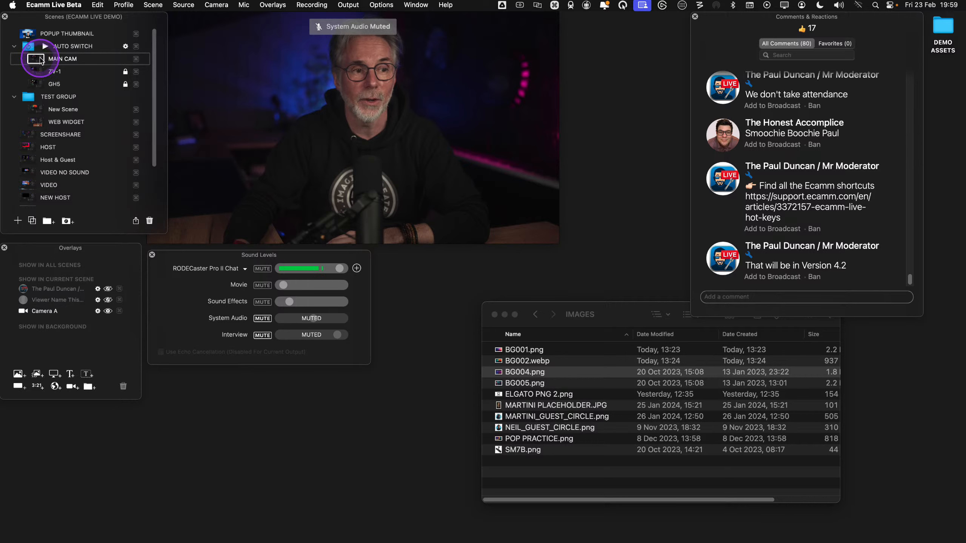
Move the IMAGES Finder window clear of the comments window, and narrow the Scenes window to match the Overlays window's width
{"action": "left_click", "coordinate": [632, 311]}
{"action": "left_click_drag", "start_coordinate": [632, 311], "coordinate": [585, 337]}
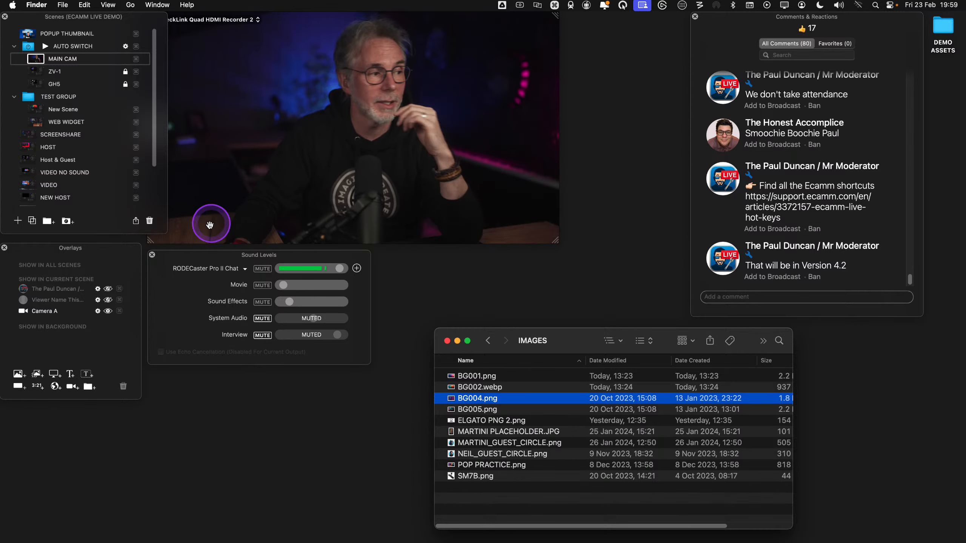
{"action": "left_click_drag", "start_coordinate": [165, 234], "coordinate": [140, 235]}
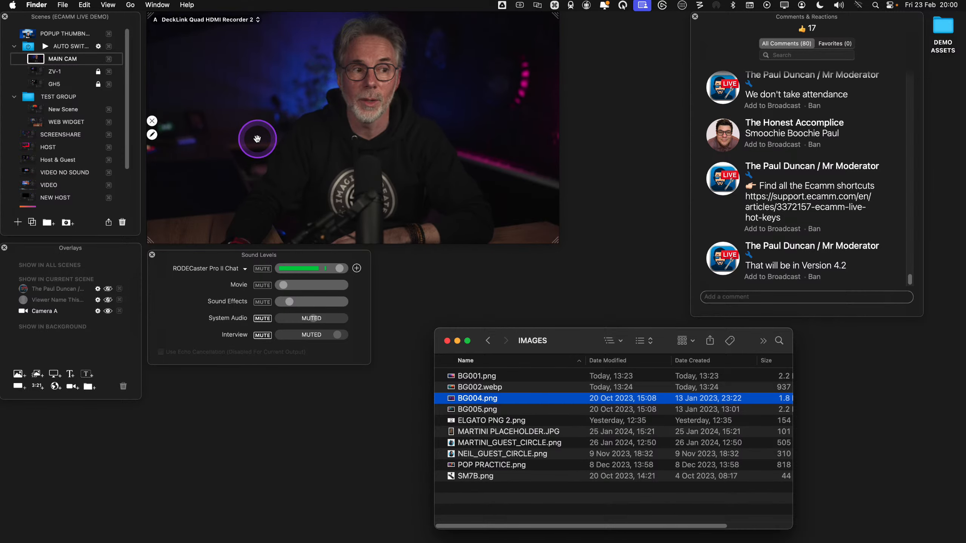
Examine the available profiles and the commands for exporting or renaming the current profile, without choosing any
{"action": "left_click", "coordinate": [234, 128]}
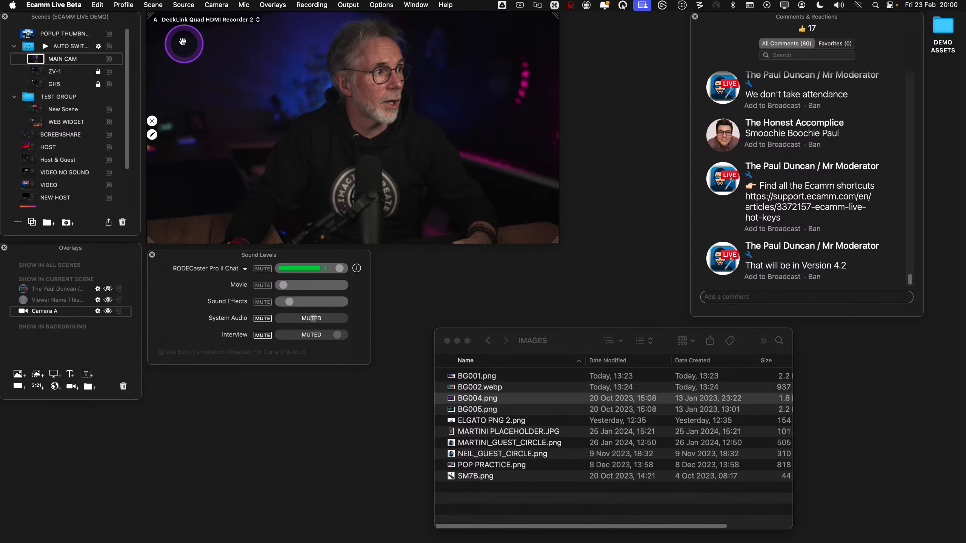
{"action": "key", "text": "ctrl"}
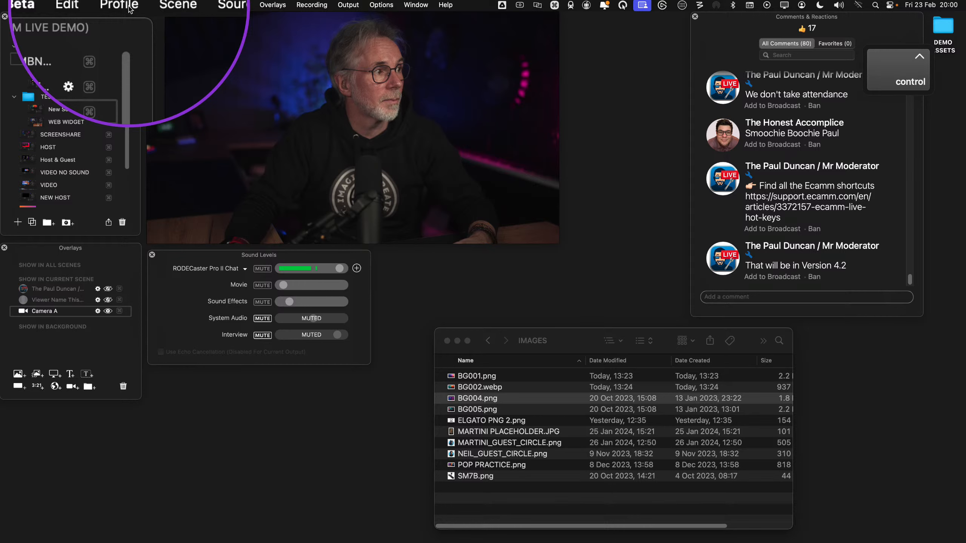
{"action": "left_click", "coordinate": [124, 5]}
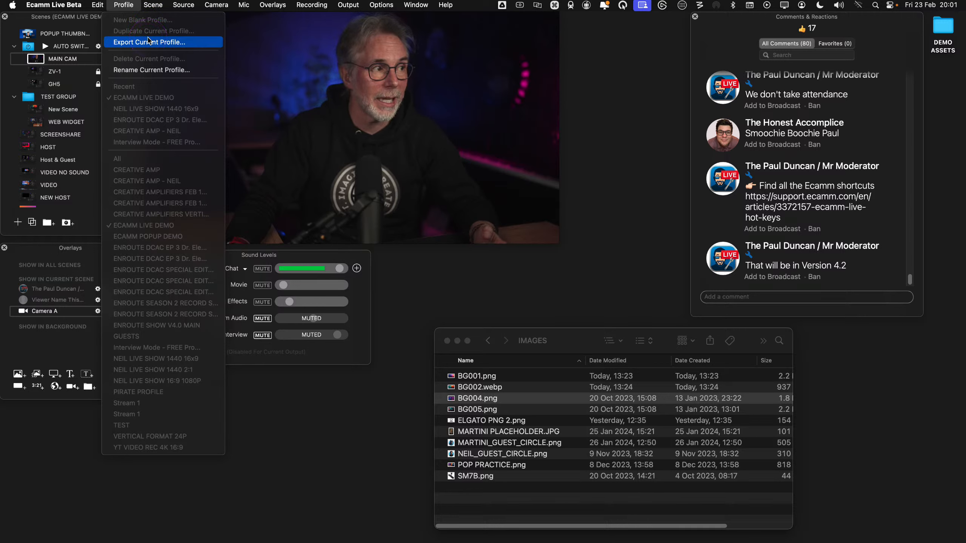
{"action": "left_click", "coordinate": [444, 290]}
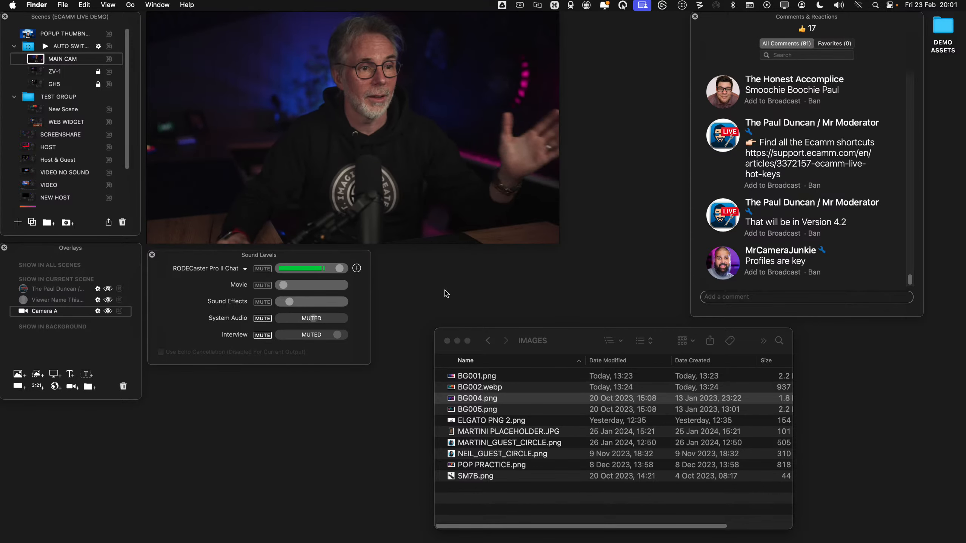
Look through the full list of scenes in the ECAMM LIVE DEMO profile and return to its beginning
{"action": "left_click", "coordinate": [298, 236]}
{"action": "scroll", "coordinate": [47, 145], "scroll_direction": "down", "scroll_amount": 3}
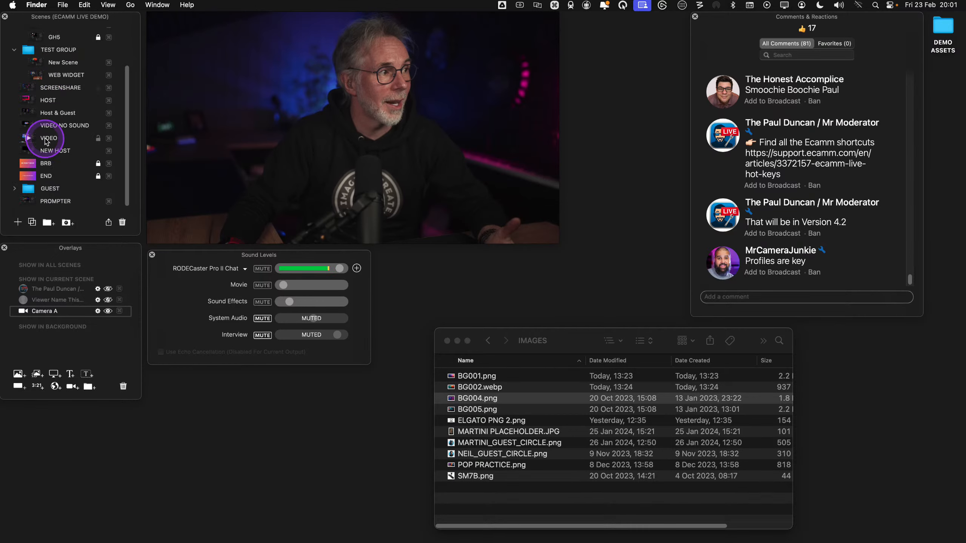
{"action": "scroll", "coordinate": [47, 142], "scroll_direction": "up", "scroll_amount": 3}
{"action": "left_click", "coordinate": [58, 150]}
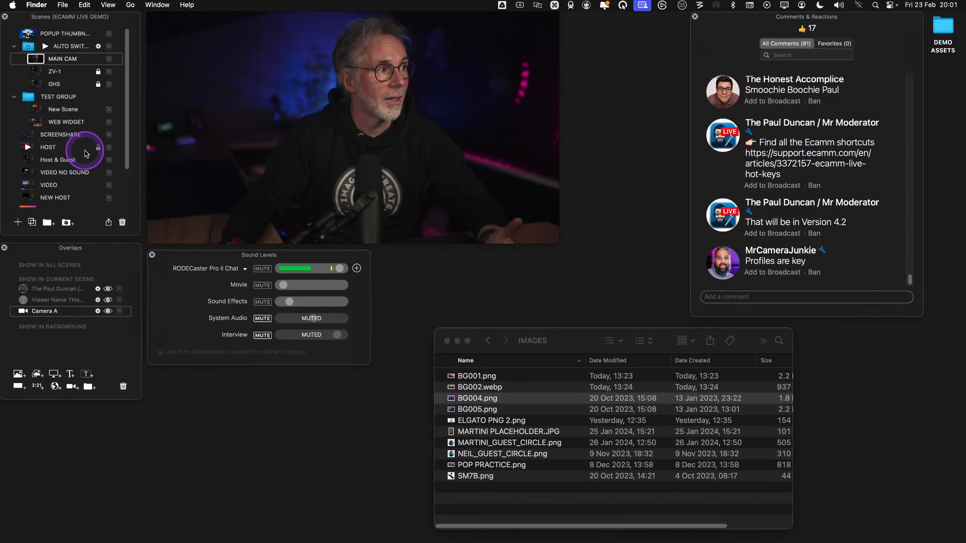
Show the viewer comment "Profiles are key" on the broadcast, remove it again, and look back through the earlier comments
{"action": "left_click", "coordinate": [724, 265]}
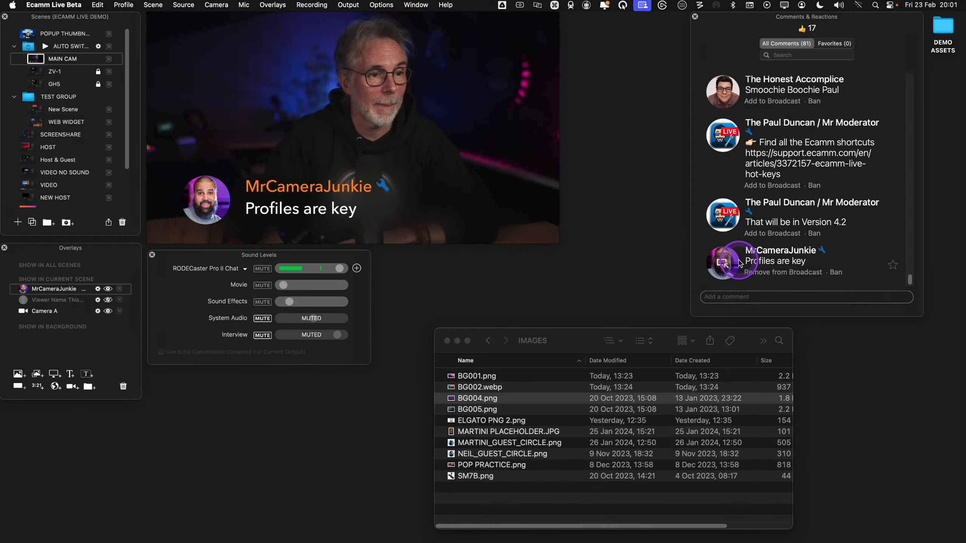
{"action": "left_click", "coordinate": [723, 263]}
{"action": "scroll", "coordinate": [831, 233], "scroll_direction": "up", "scroll_amount": 3}
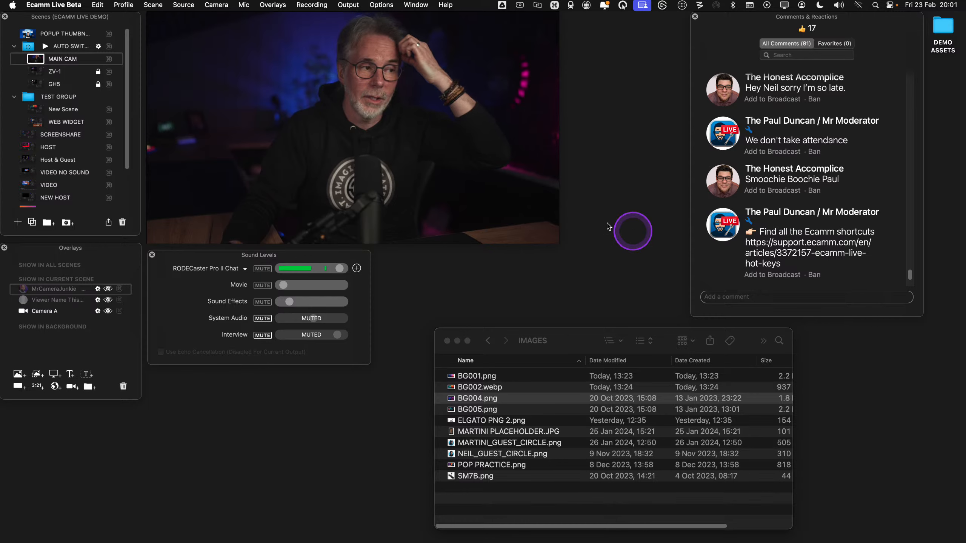
{"action": "mouse_move", "coordinate": [357, 172]}
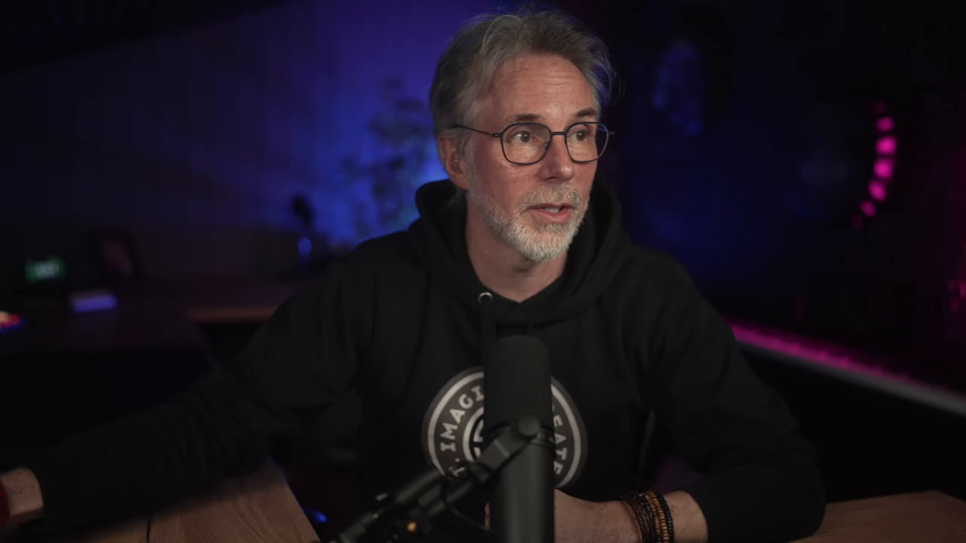